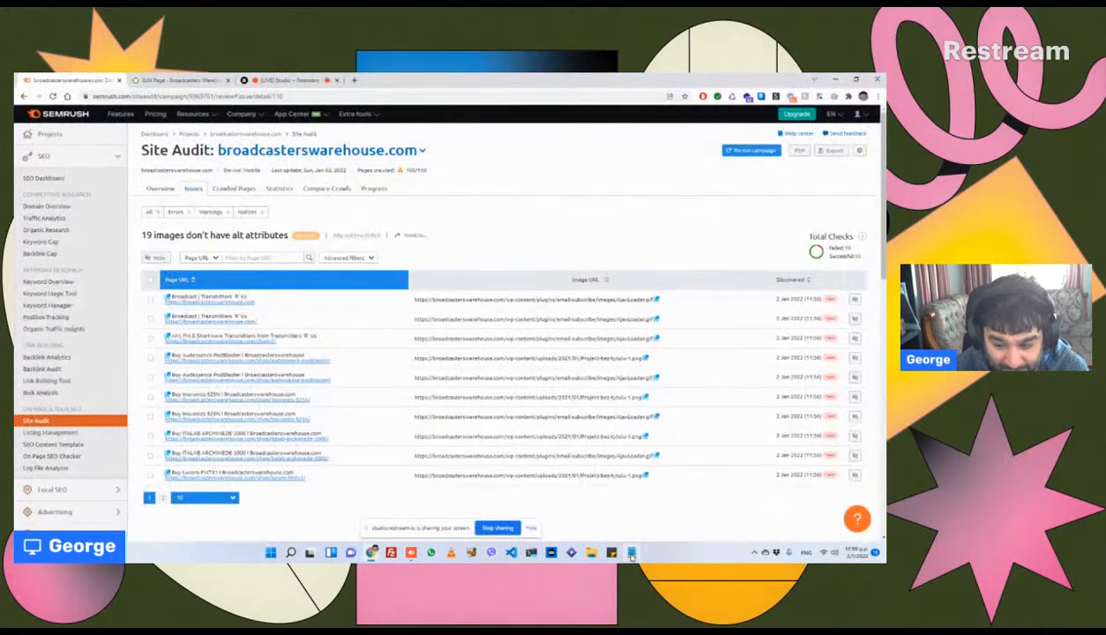
Step: Bring up the Notepad issue list and highlight its first item, the one about Sitemap.xml in robots.txt
click(632, 552)
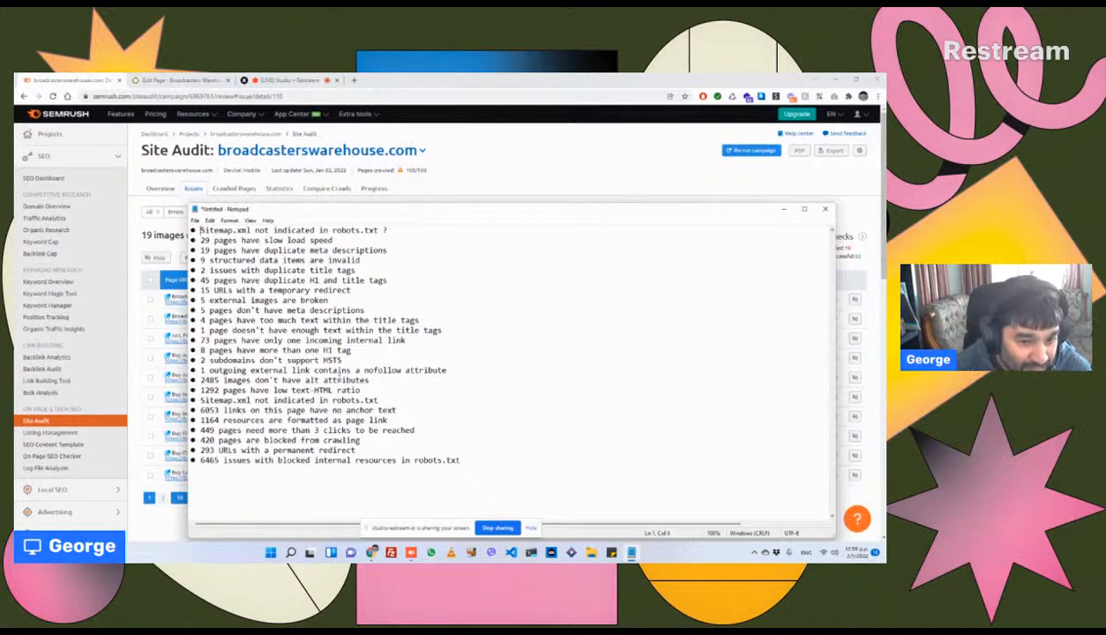
key(shift+End)
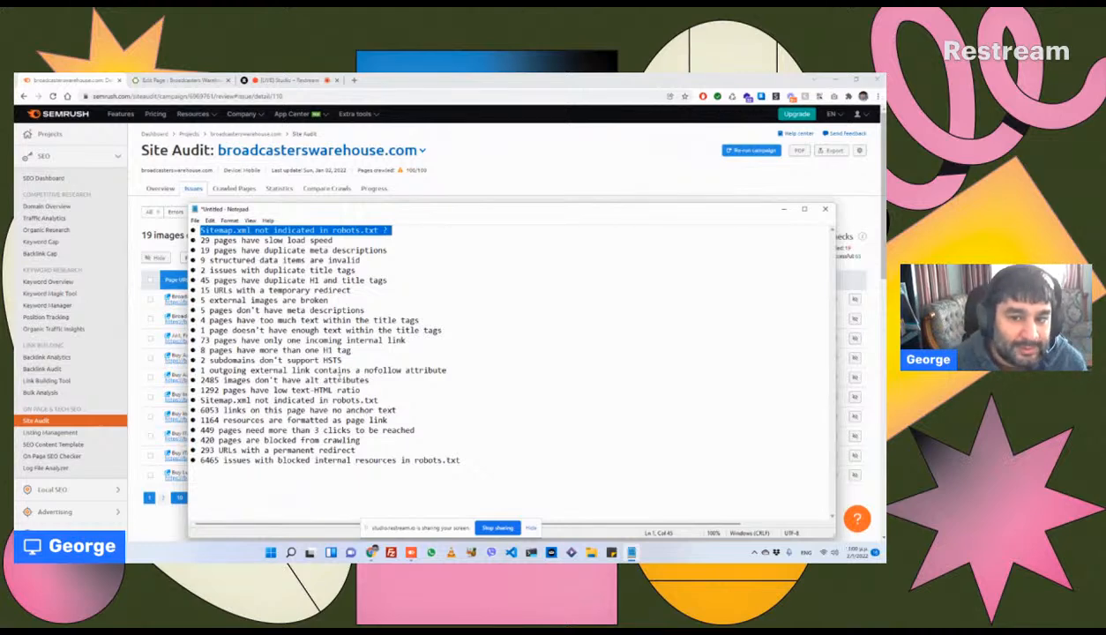
click(226, 81)
click(97, 96)
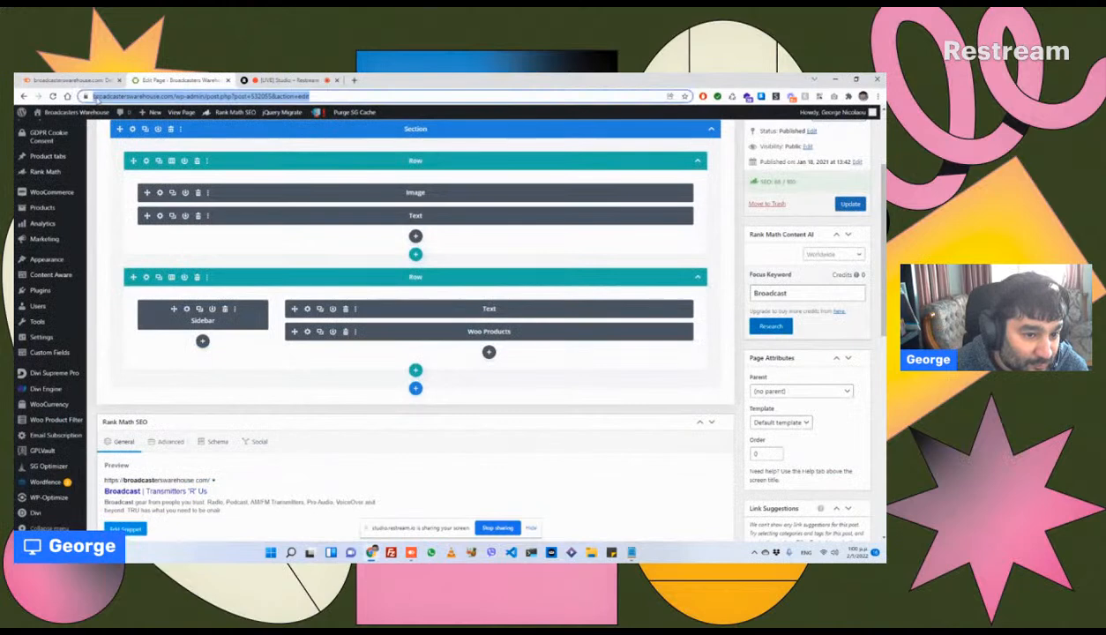
click(96, 97)
key(shift+Right)
key(shift+Right)
key(shift+Right)
key(shift+Right)
key(shift+Right)
key(shift+Right)
key(shift+Right)
key(shift+Right)
key(shift+Right)
key(shift+Right)
key(shift+Right)
key(shift+Right)
key(shift+Right)
key(shift+Right)
key(shift+Right)
key(shift+Right)
key(shift+Right)
key(shift+Right)
key(shift+Right)
key(shift+Right)
key(ctrl+c)
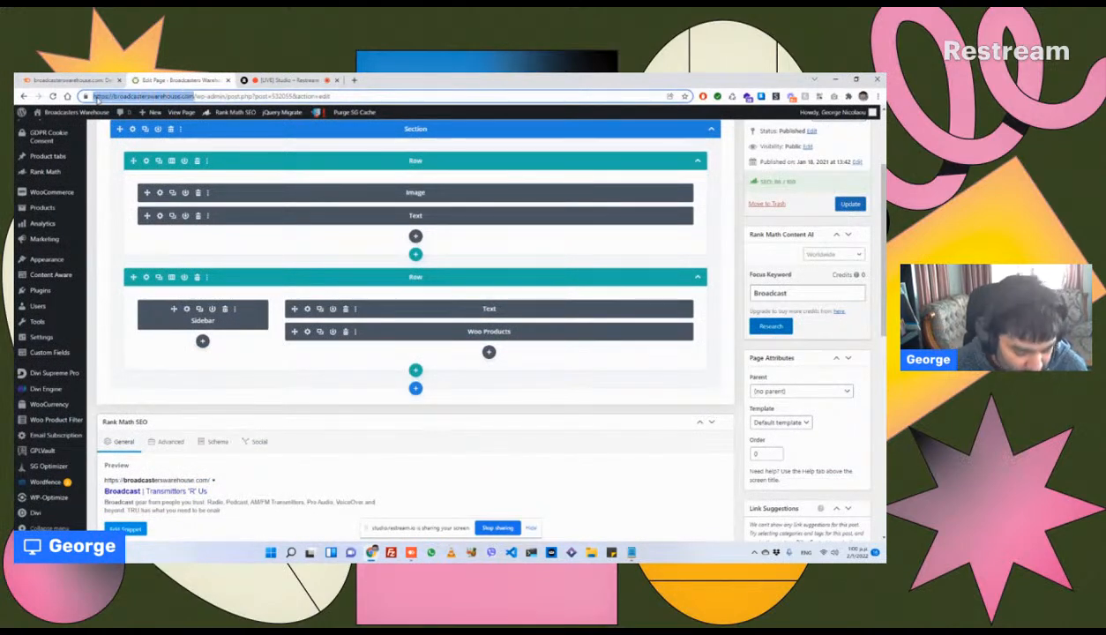
Step: Open the copied site address with robots.txt appended in a new browser tab
key(ctrl+t)
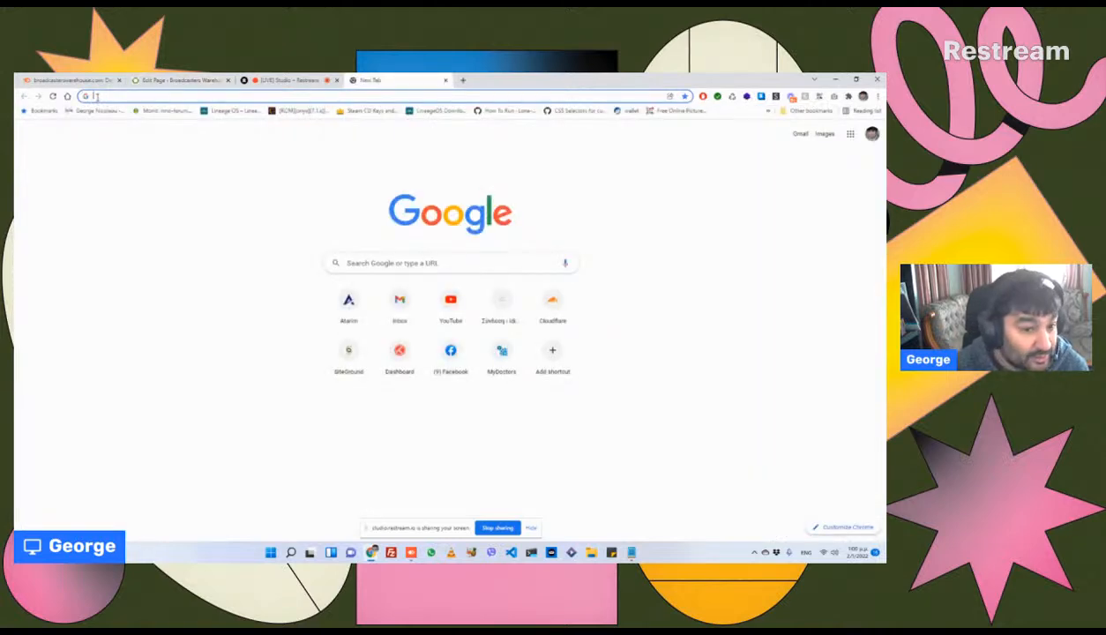
key(ctrl+v)
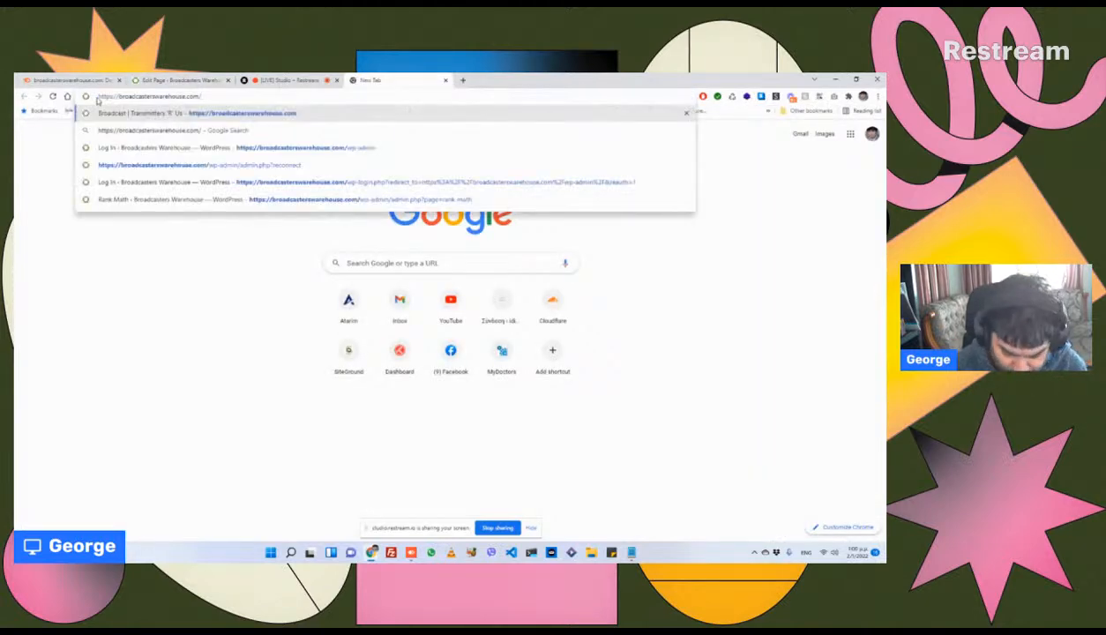
text(robots.txt)
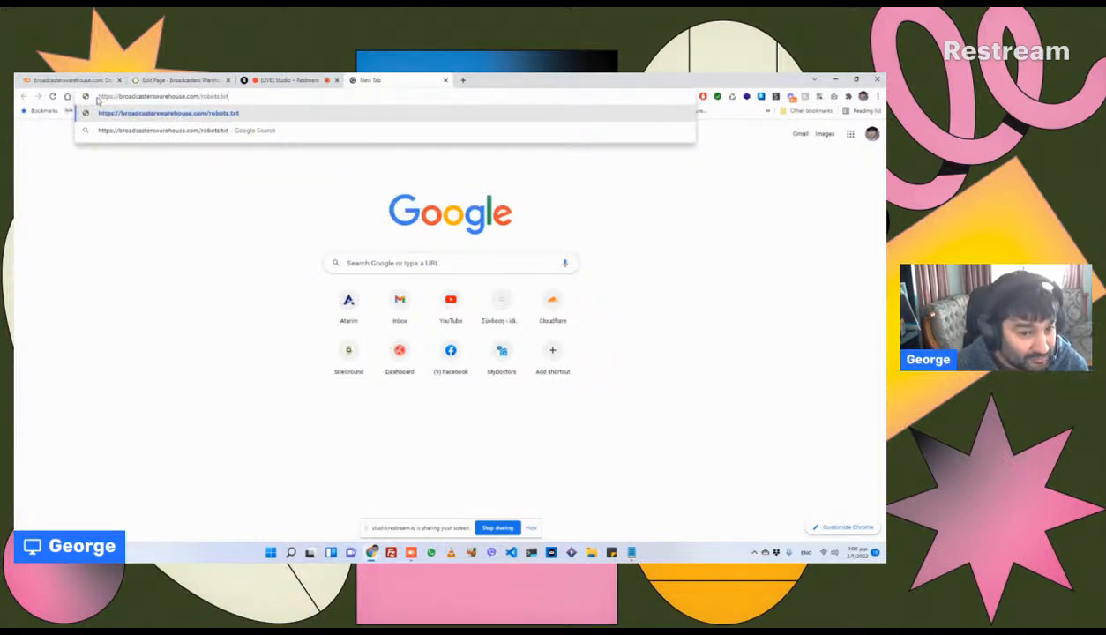
key(Return)
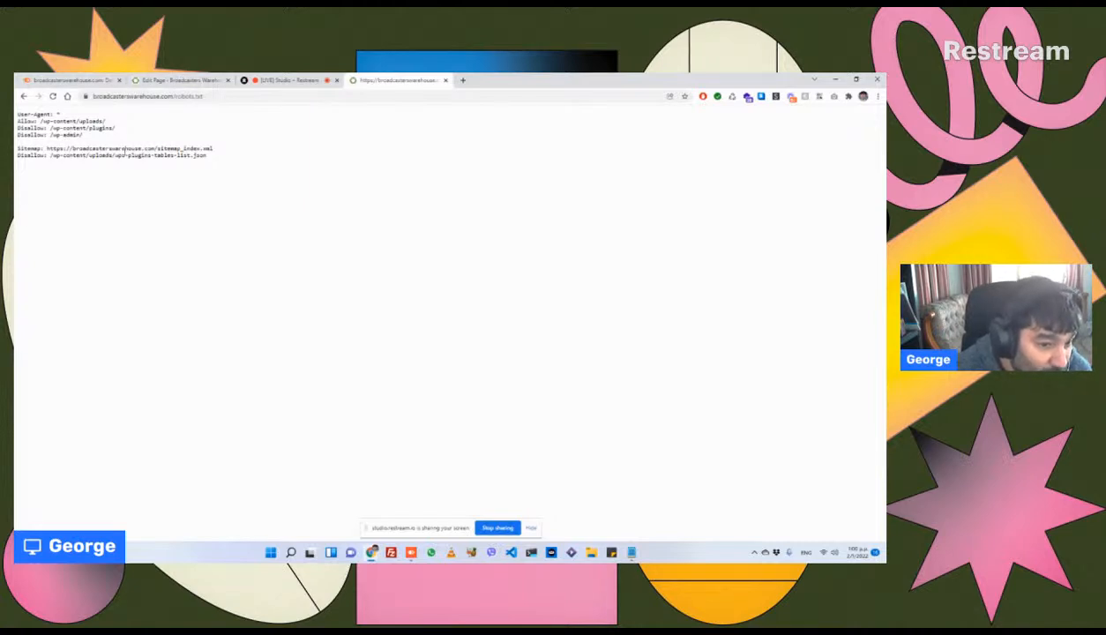
Step: Copy the sitemap_index.xml URL given on the Sitemap line of robots.txt
click(170, 98)
click(170, 99)
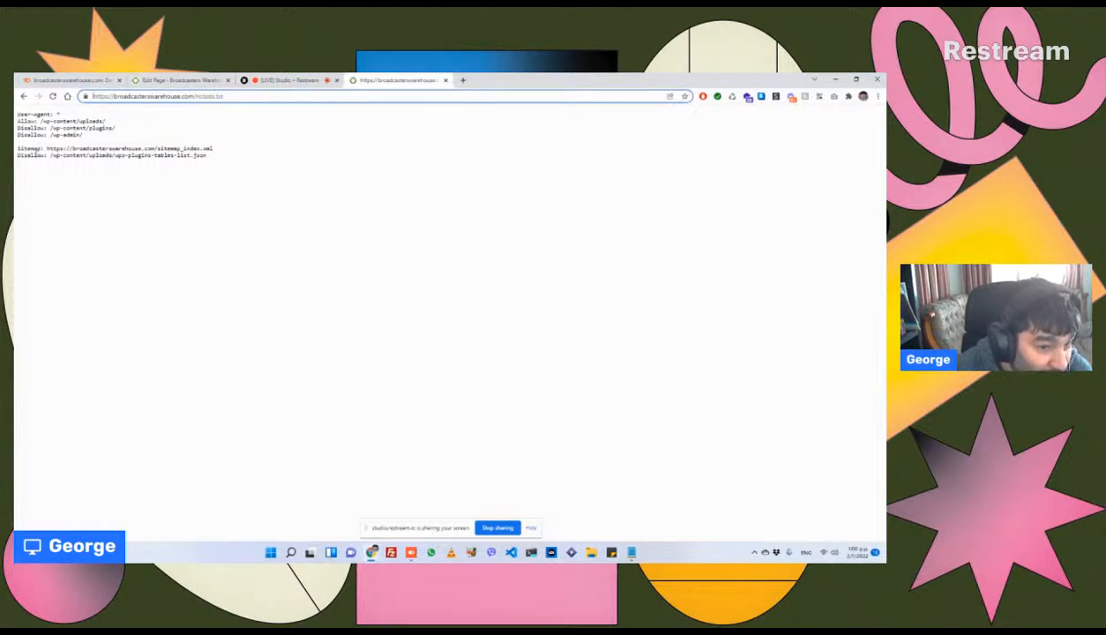
click(36, 153)
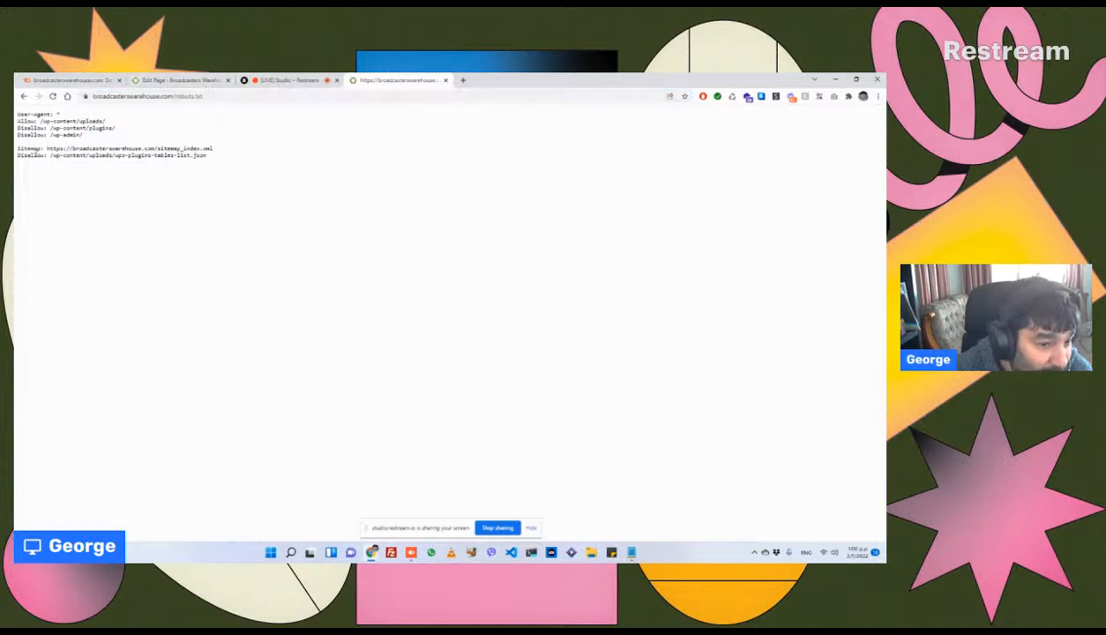
double_click(50, 148)
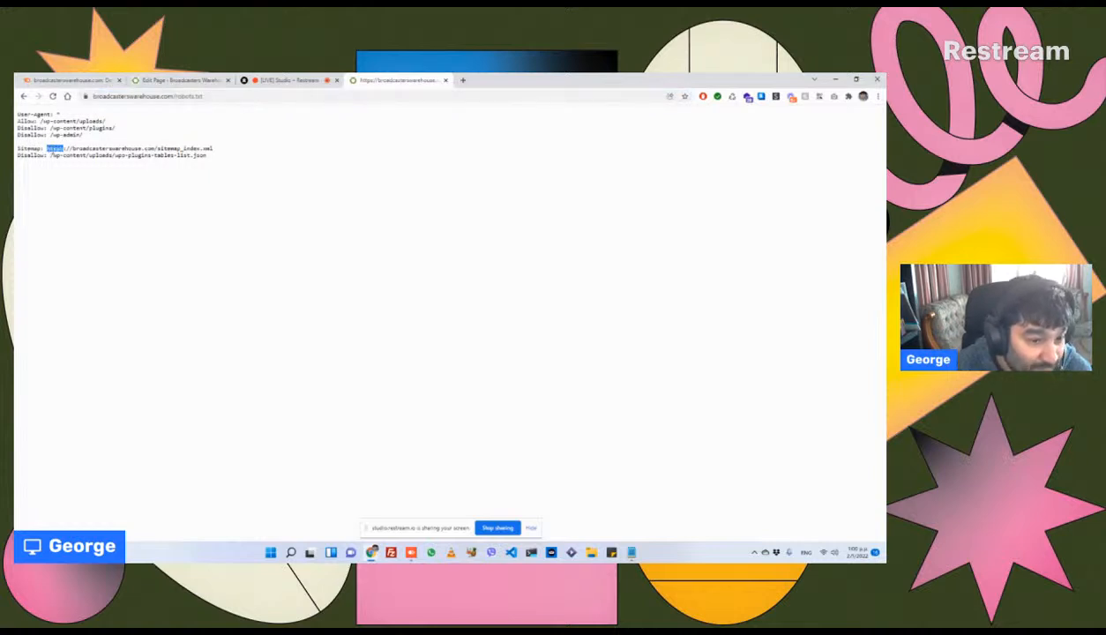
key(shift+Right)
key(shift+Right)
key(shift+Right)
key(shift+Right)
key(shift+Right)
key(shift+Right)
key(shift+Right)
key(shift+Right)
key(shift+Right)
key(shift+Right)
key(shift+Right)
key(shift+Right)
key(shift+Right)
key(shift+Right)
key(shift+Right)
key(shift+Right)
key(shift+Right)
key(shift+Right)
key(shift+Right)
key(shift+Right)
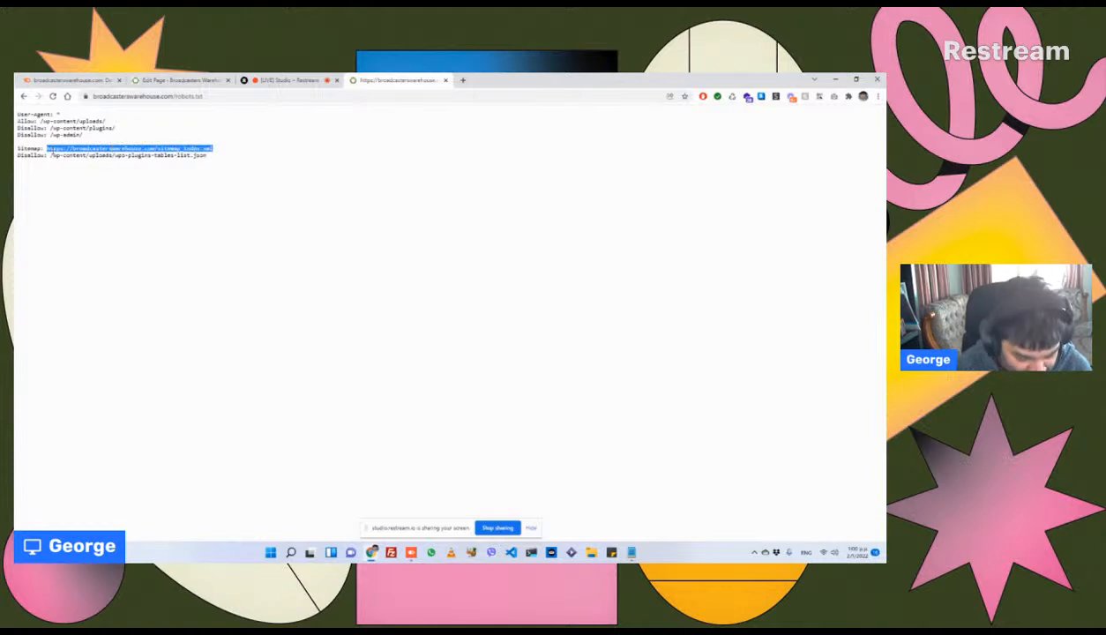
key(ctrl+c)
Step: Load the copied sitemap URL in a new tab to check it, and close that tab
key(ctrl+t)
key(ctrl+v)
key(Return)
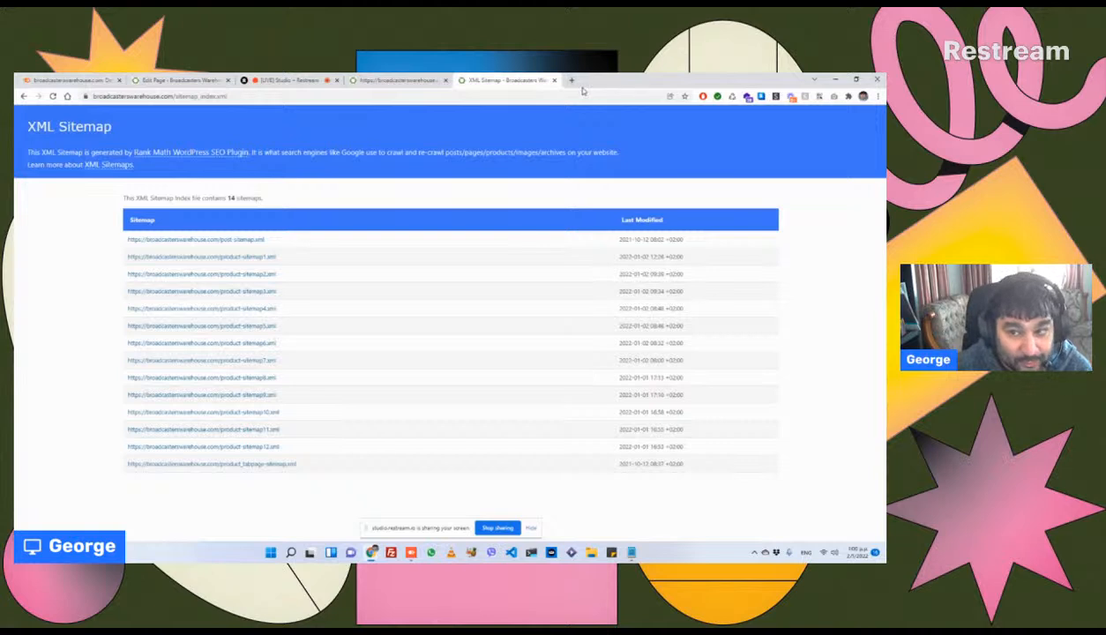
click(548, 79)
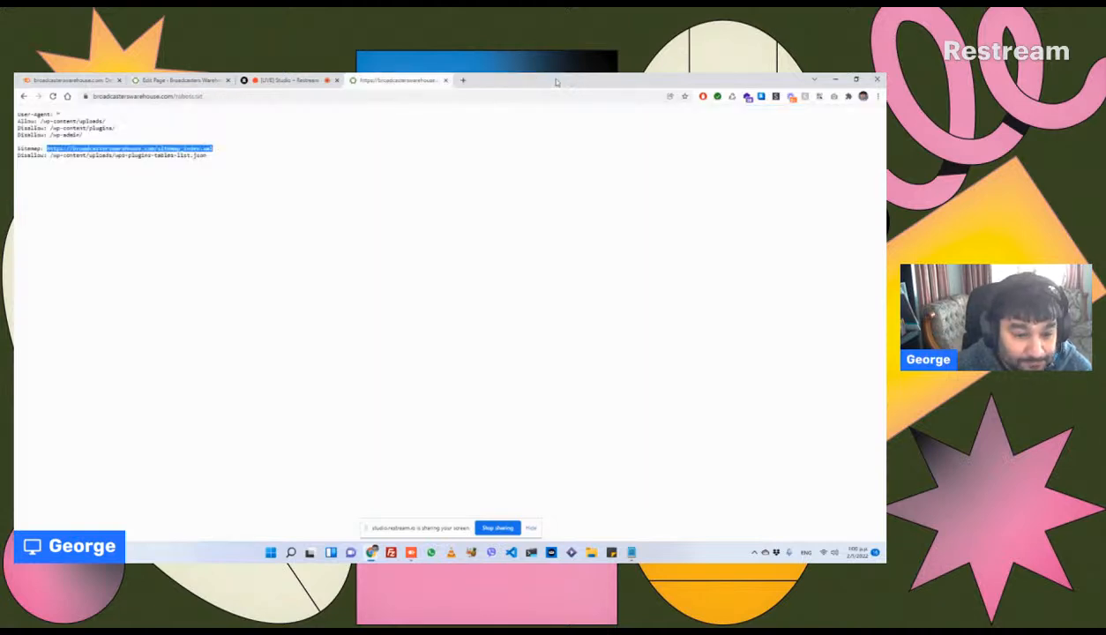
Step: Return to the Notepad issue list and select the entire first line, including its bullet
click(632, 552)
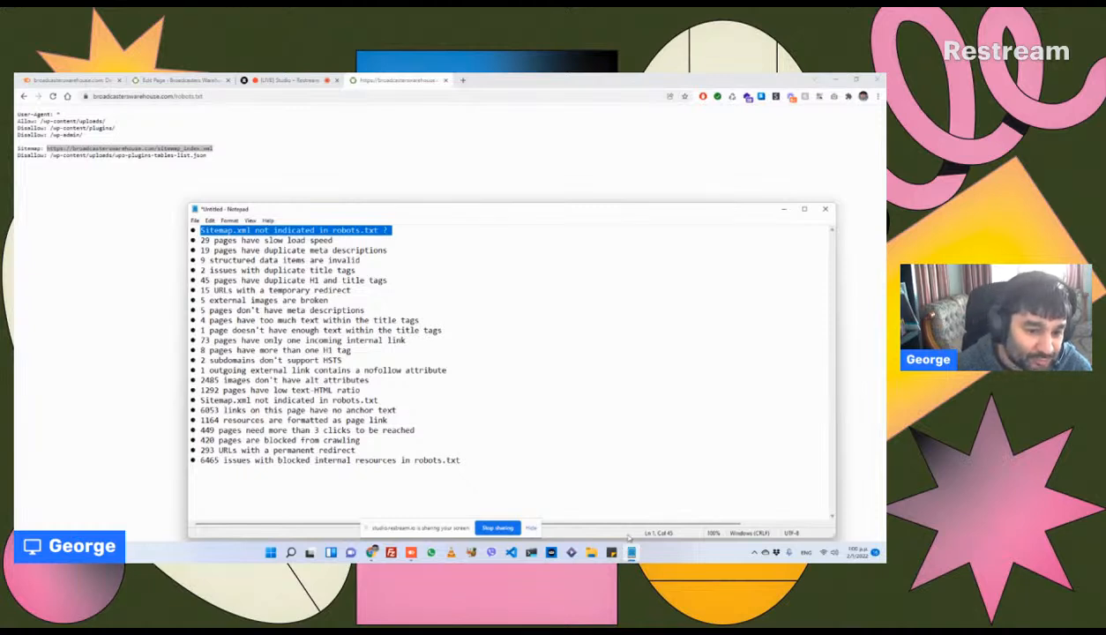
key(Home)
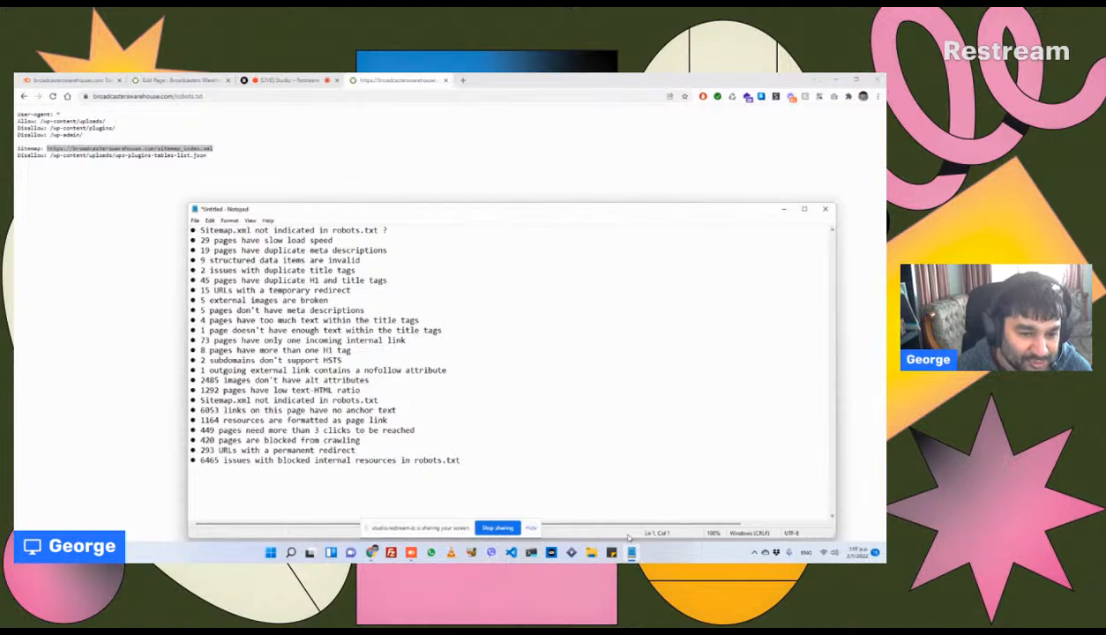
key(shift+End)
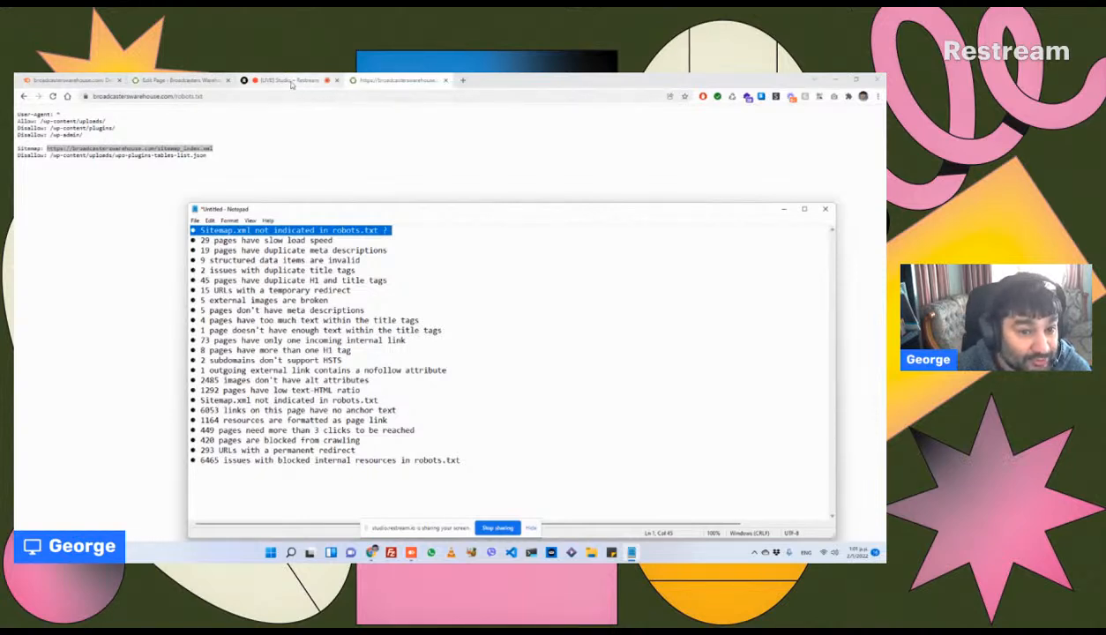
Step: Try to open the site's robots.txt in a new browser tab
click(462, 80)
click(457, 97)
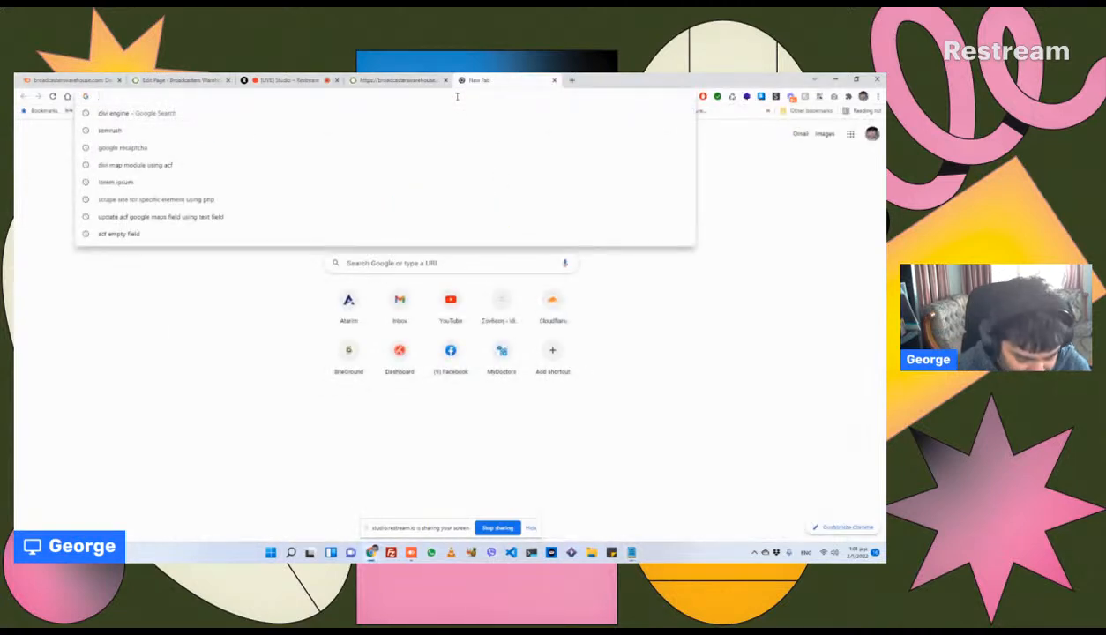
text(broadcasterswarehouse.com)
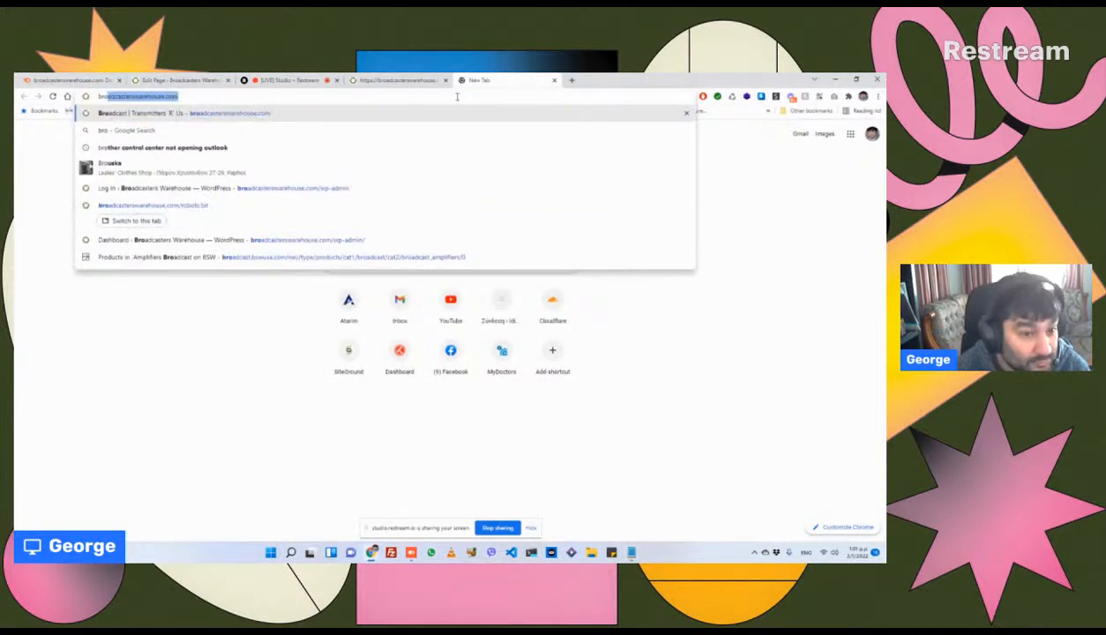
key(Right)
text(/)
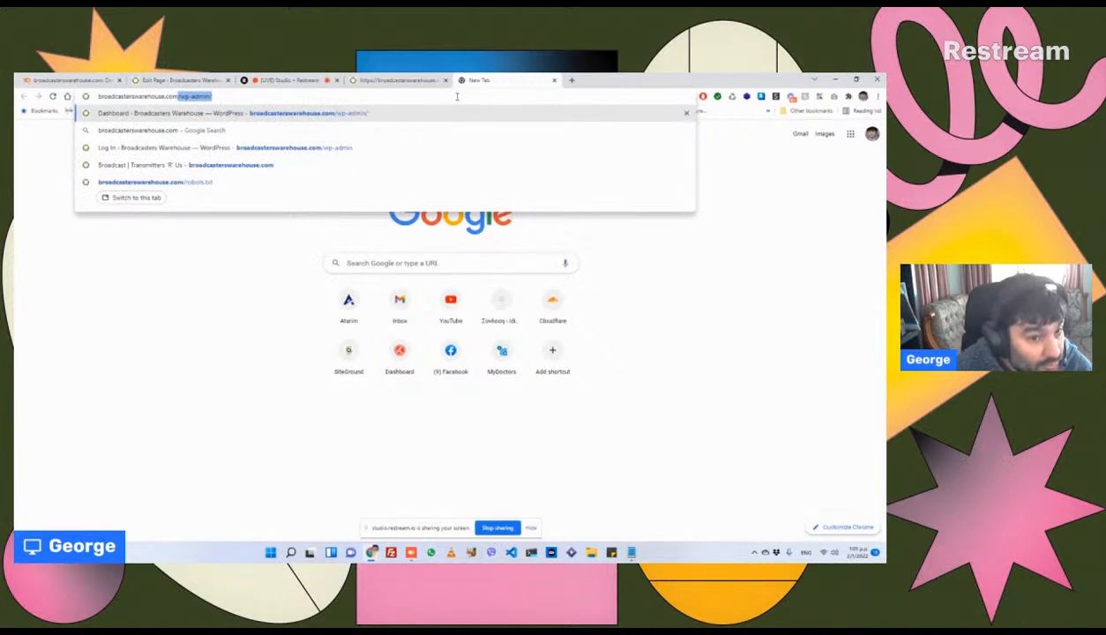
key(BackSpace)
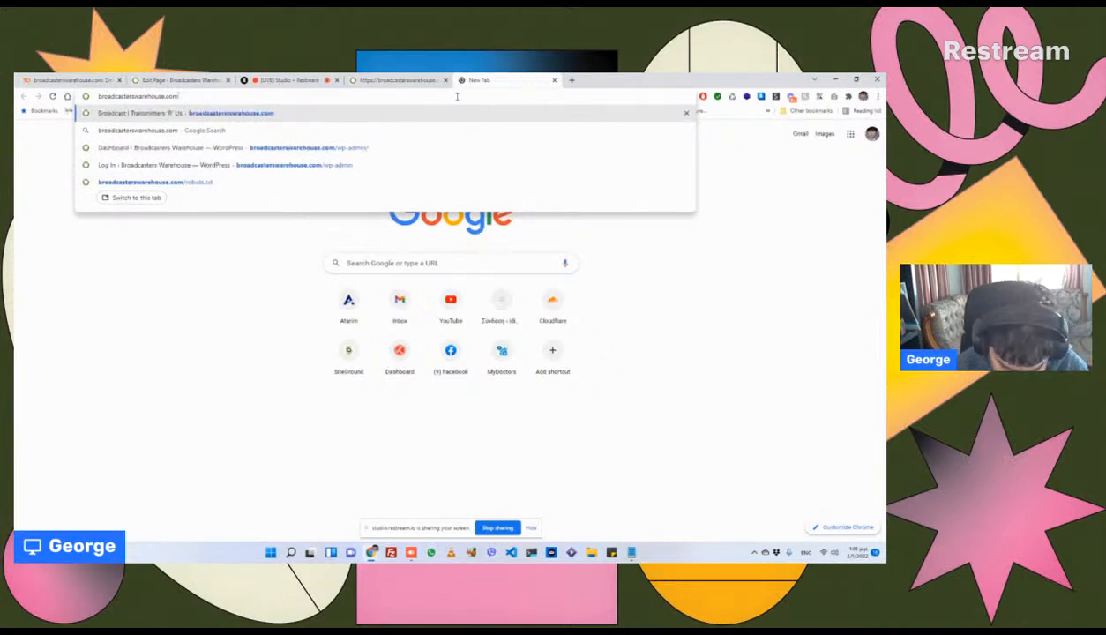
text(robots.txt)
key(Return)
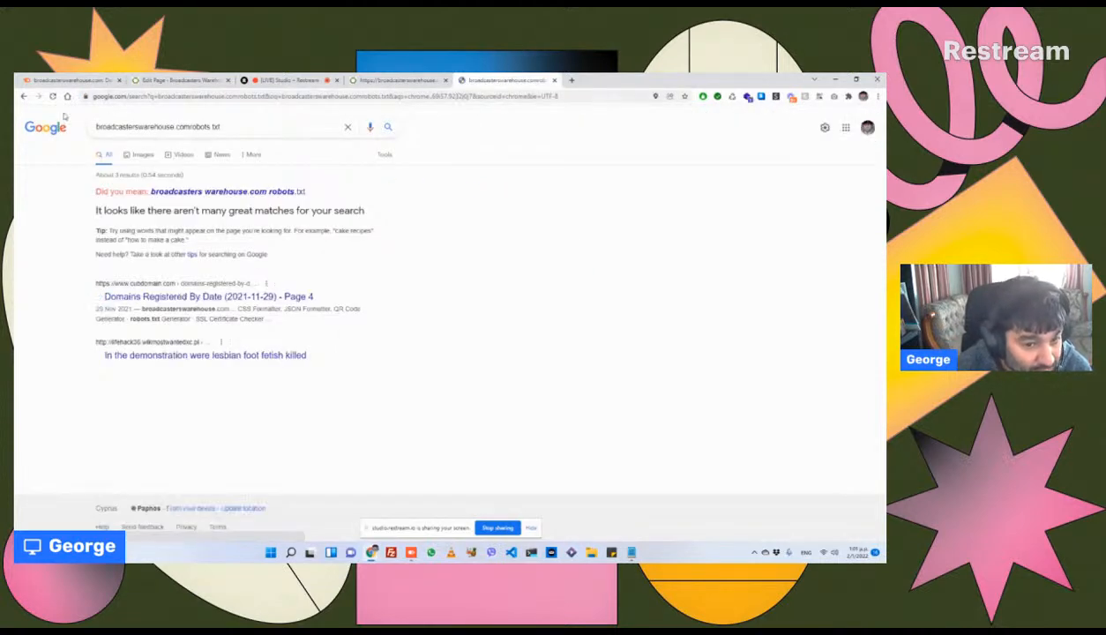
click(188, 125)
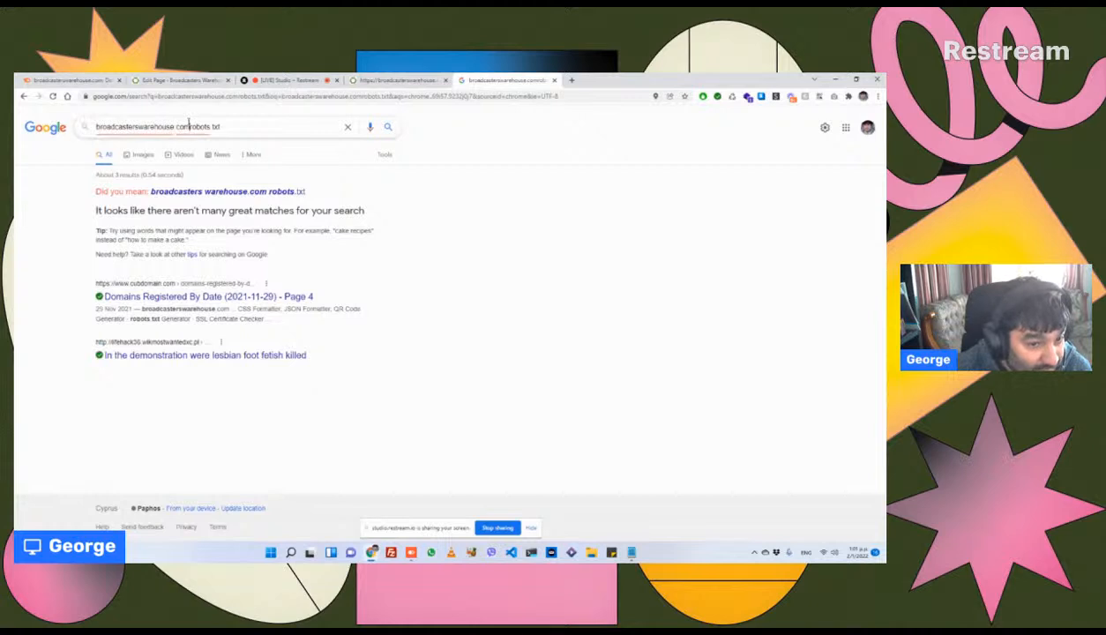
triple_click(197, 127)
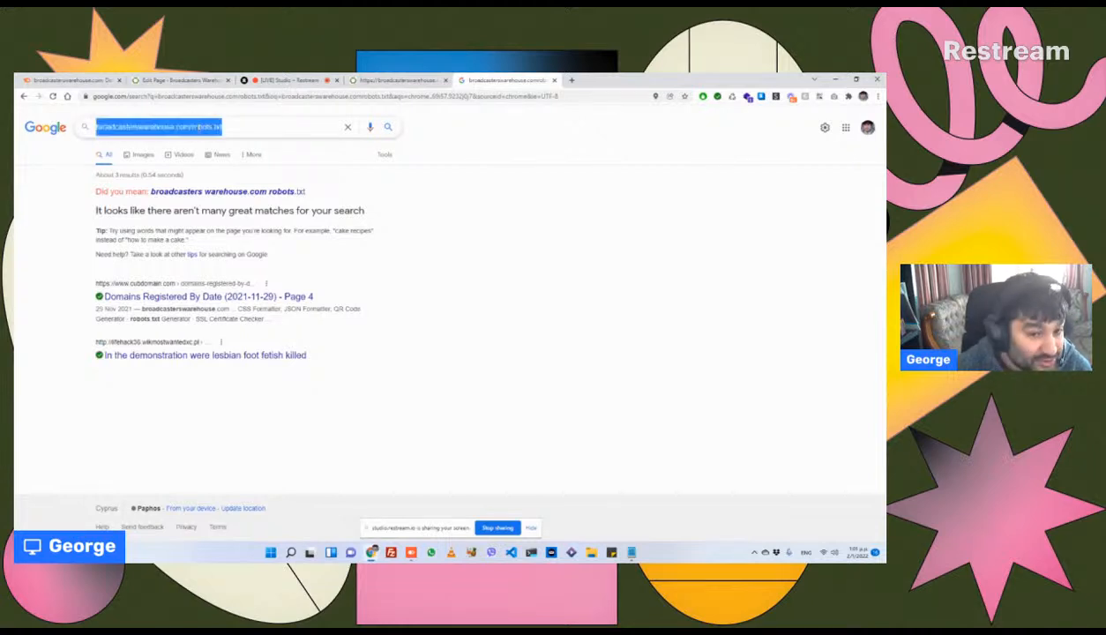
key(BackSpace)
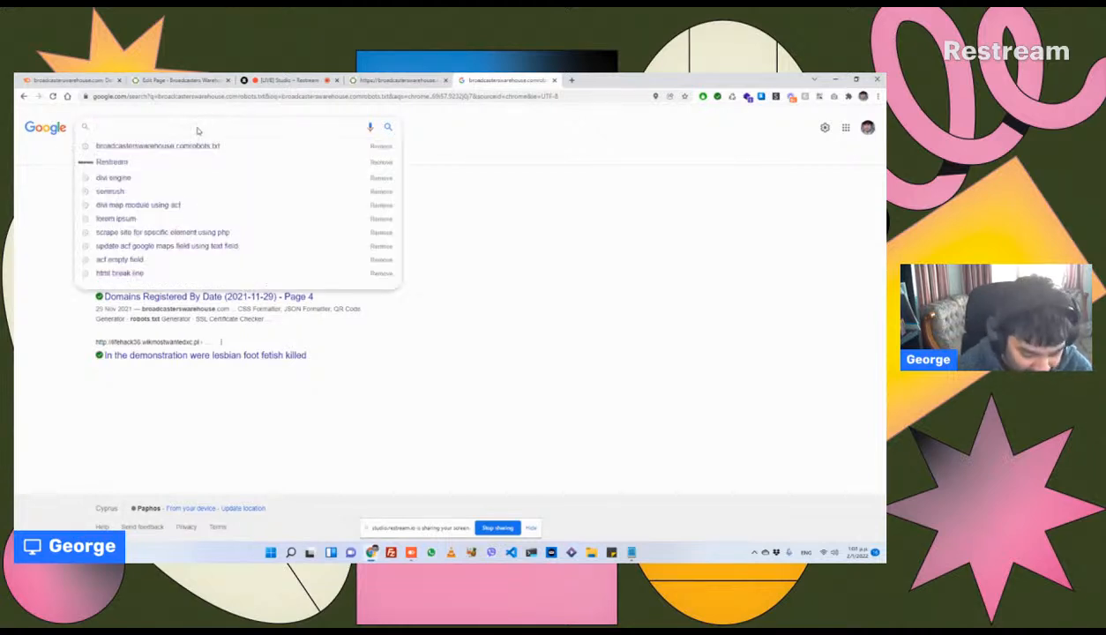
Step: Load broadcasterswarehouse.com/robots.txt in another new tab and examine its Sitemap line
key(ctrl+t)
text(broadcasterswarehouse.com/robots.txt)
key(Return)
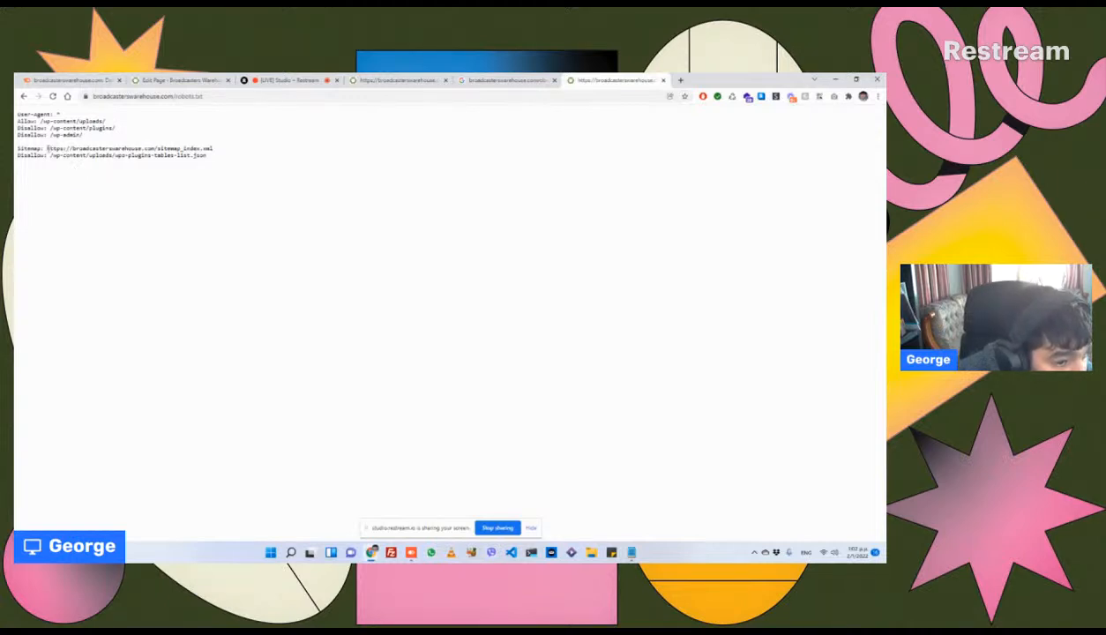
drag(50, 148, 152, 149)
click(184, 154)
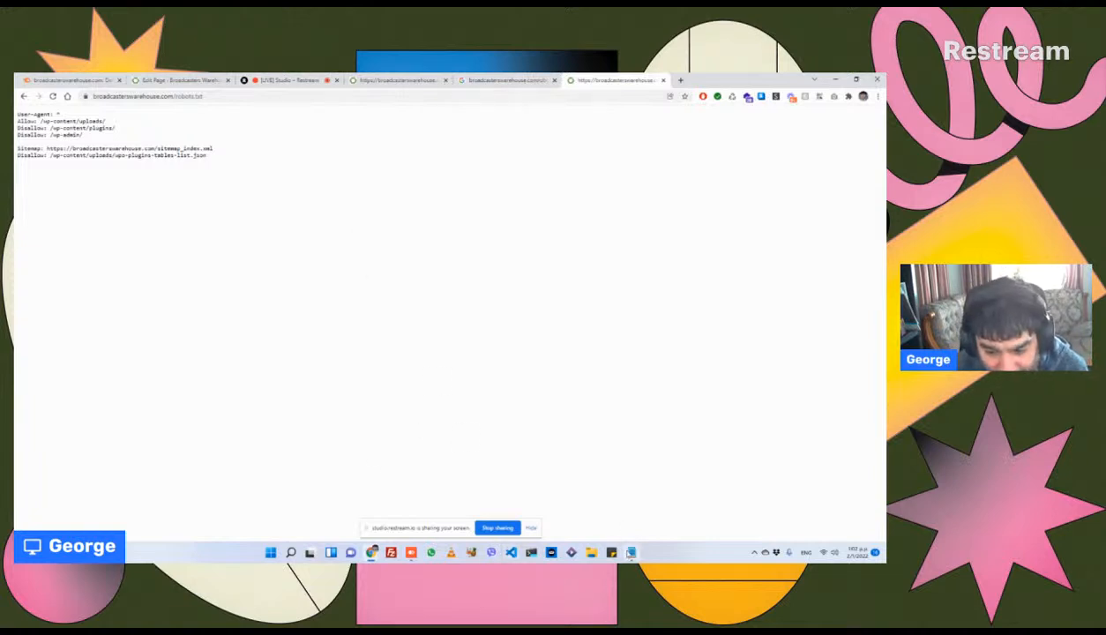
Step: Delete the selected first line about Sitemap.xml from the Notepad list, together with the empty line left behind
click(631, 552)
key(BackSpace)
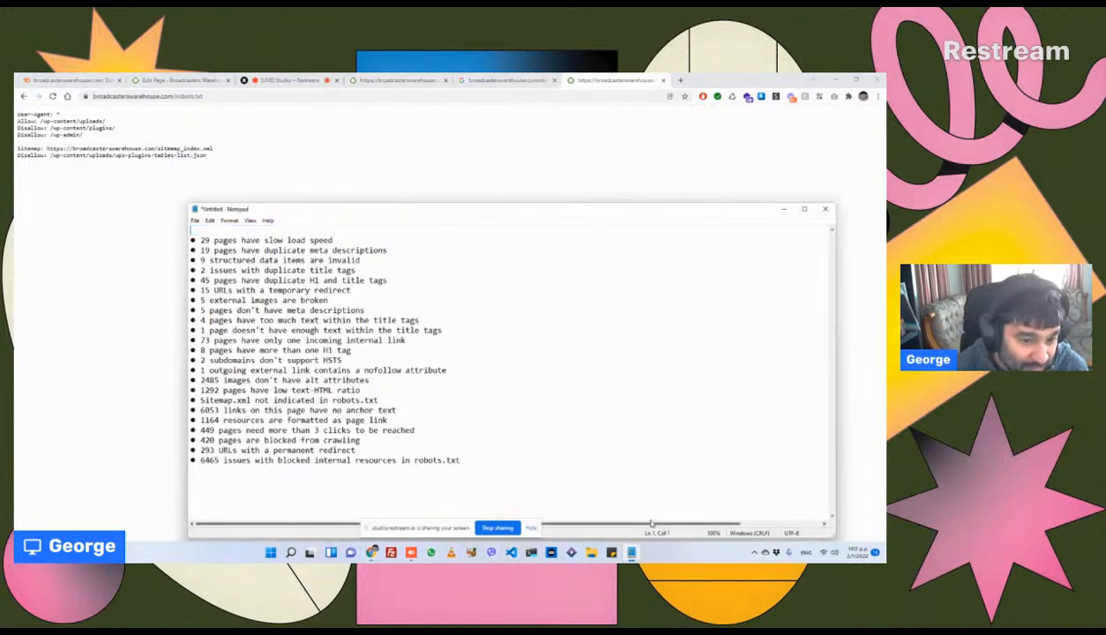
key(Delete)
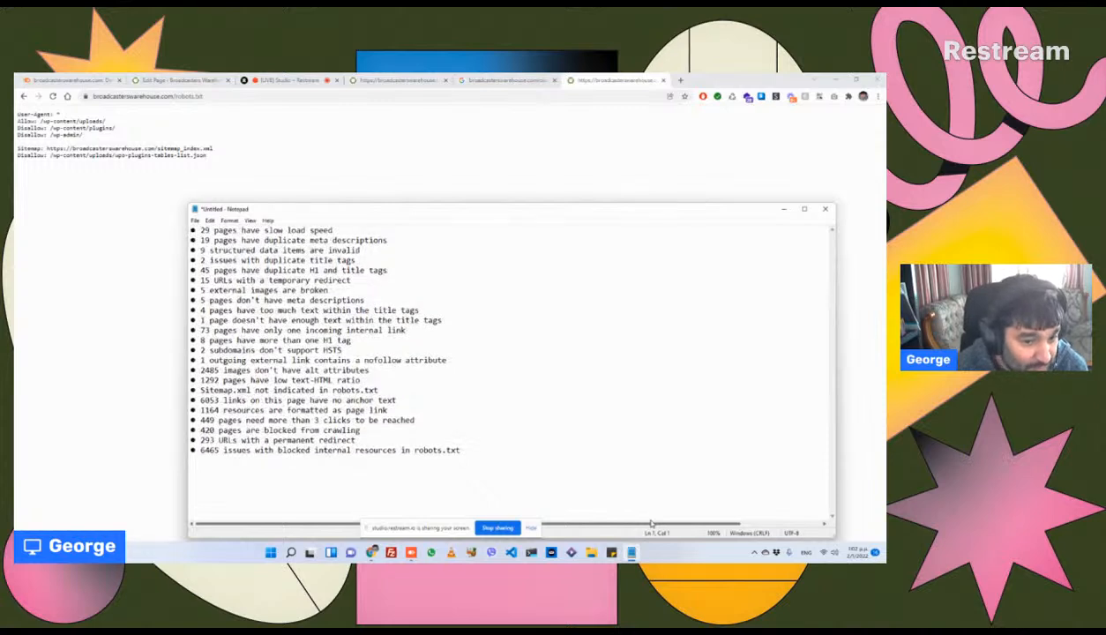
Step: Indent the "29 pages have slow load speed" line in the Notepad list by six tab stops
key(Tab)
key(Tab)
key(Tab)
key(Tab)
key(Tab)
key(Tab)
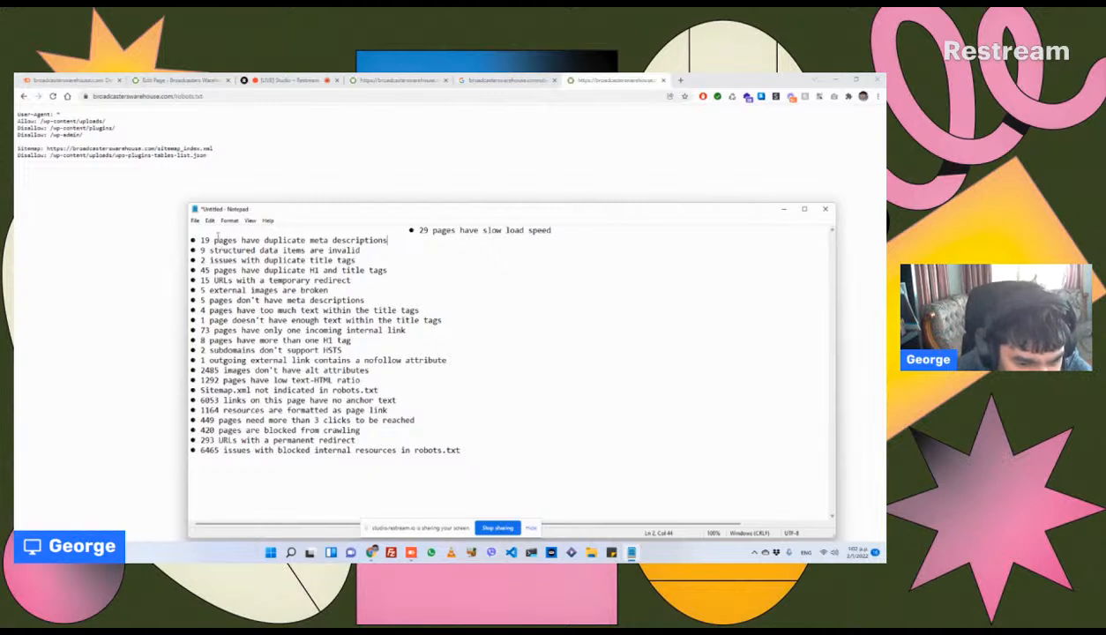
click(201, 369)
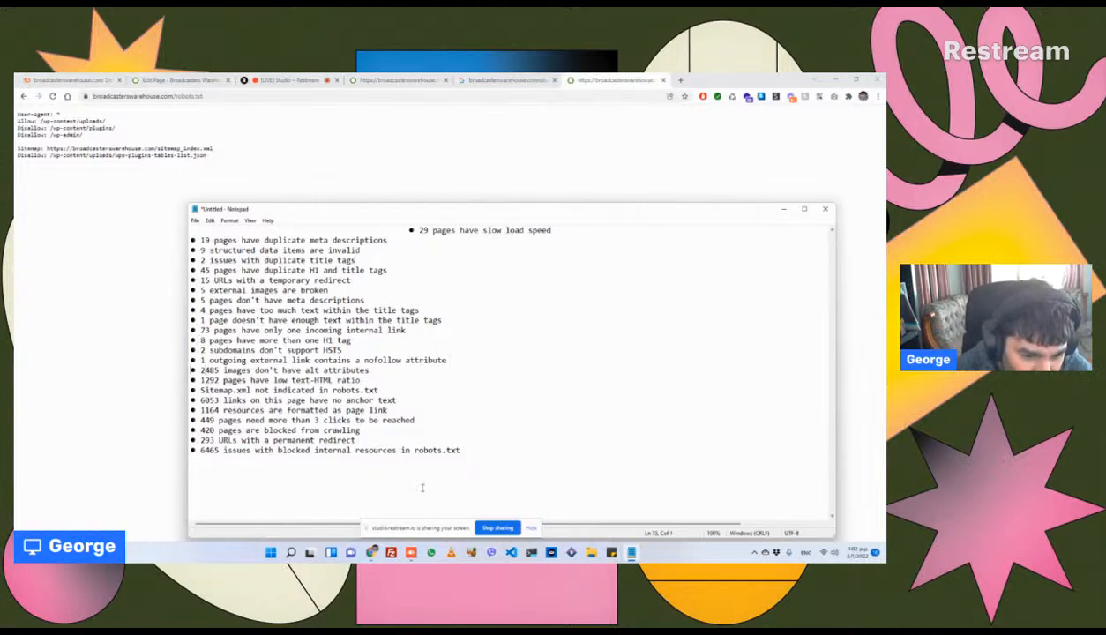
key(Tab)
key(BackSpace)
key(BackSpace)
key(BackSpace)
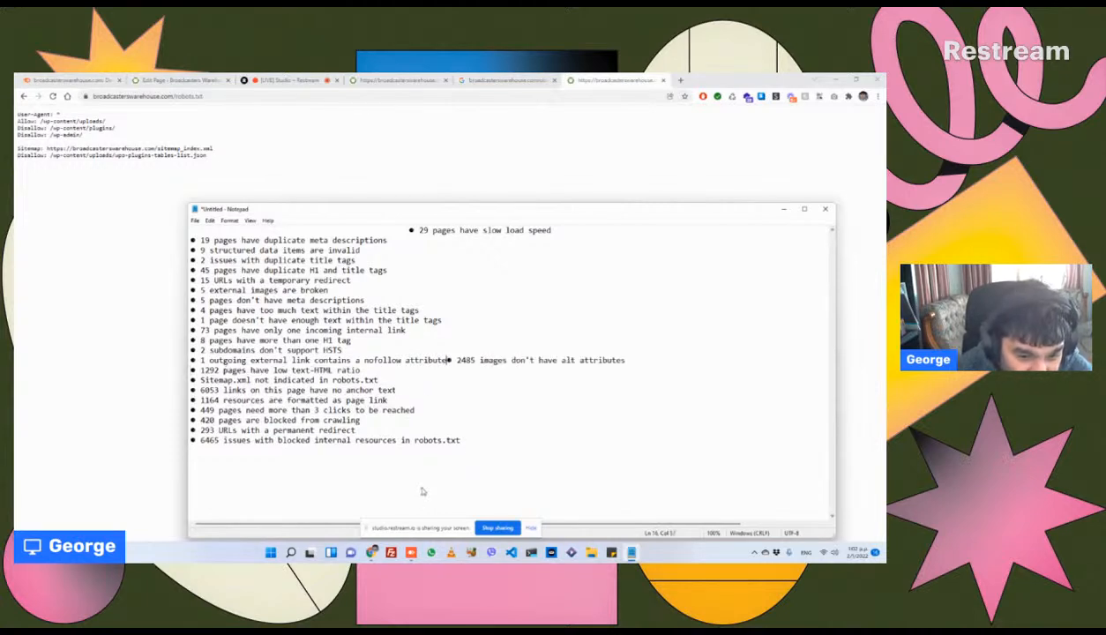
key(Return)
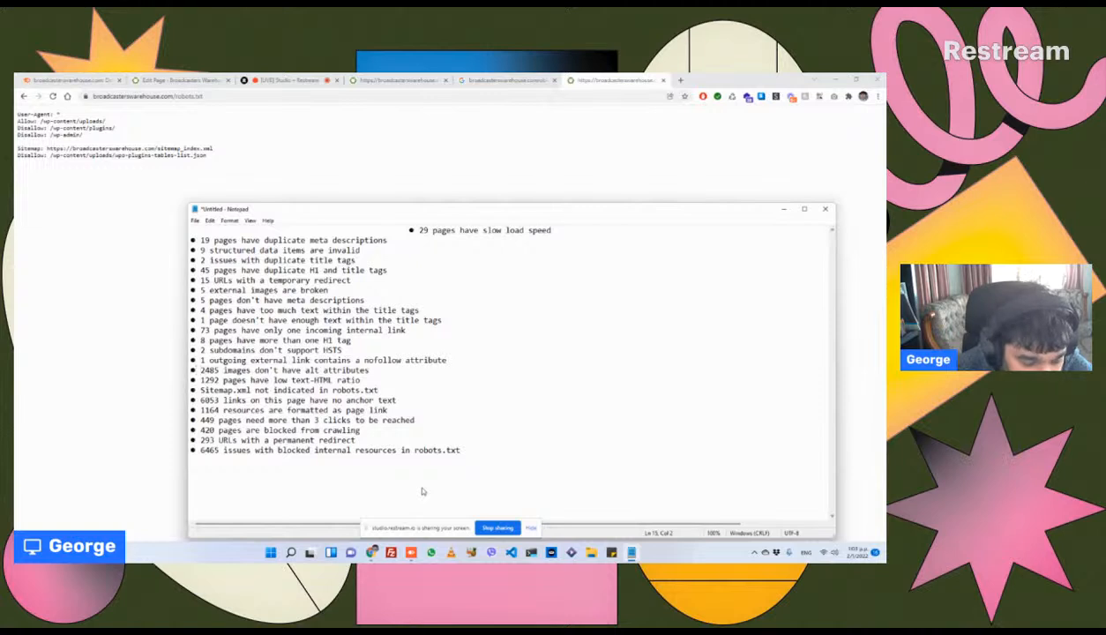
key(Right)
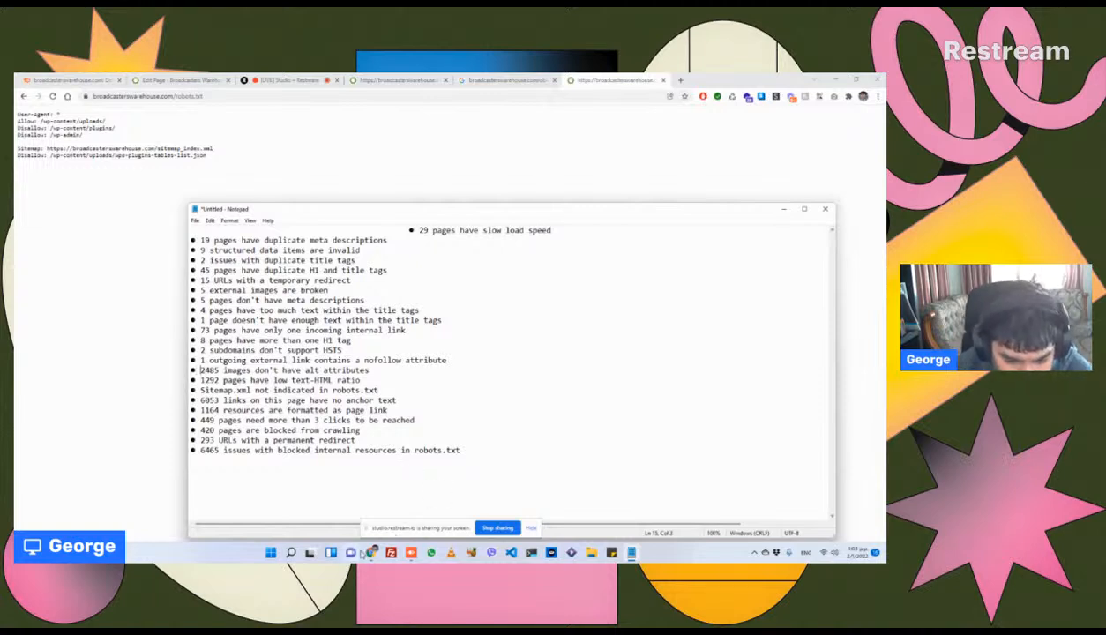
Step: Switch to Chrome's WordPress page editor for the Broadcast page and look through the admin menu for the SEO plugin's settings
mouse_move(372, 550)
mouse_move(372, 530)
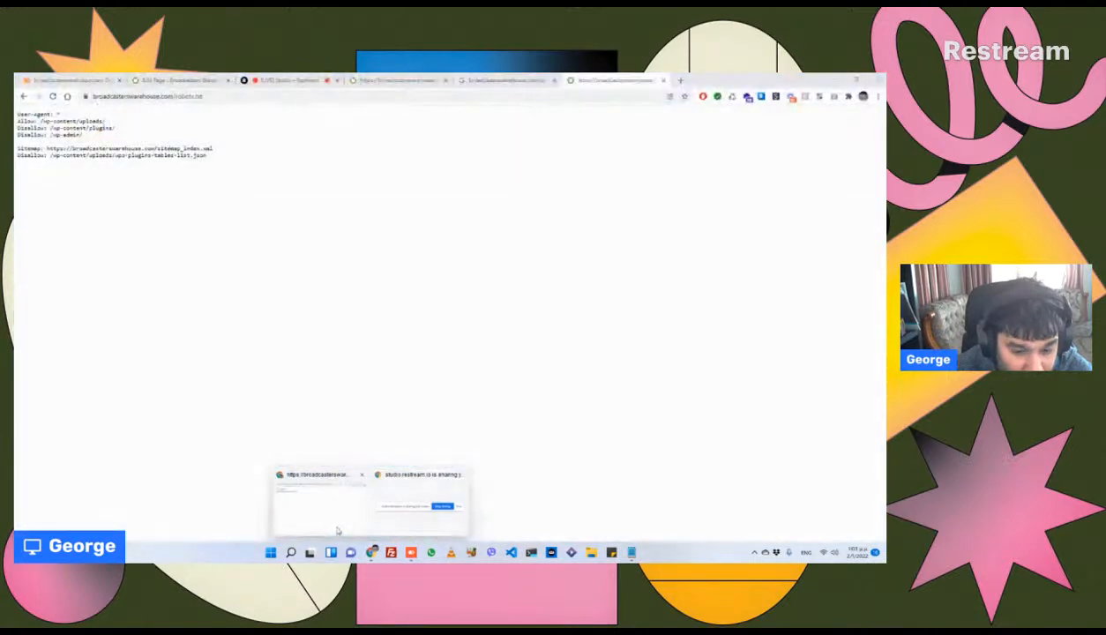
click(338, 531)
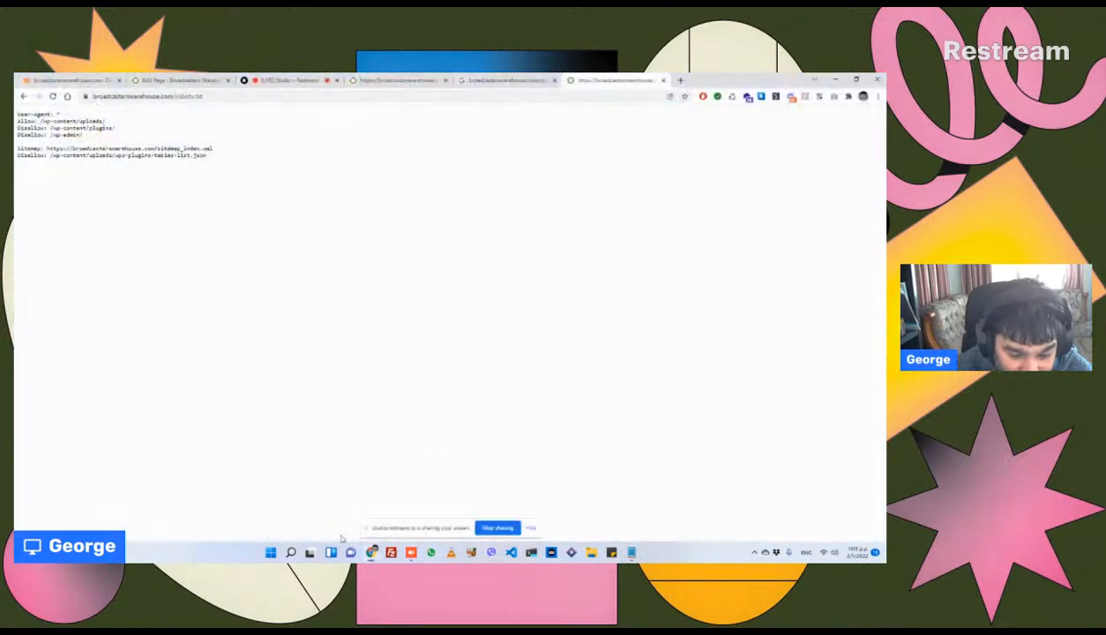
mouse_move(371, 551)
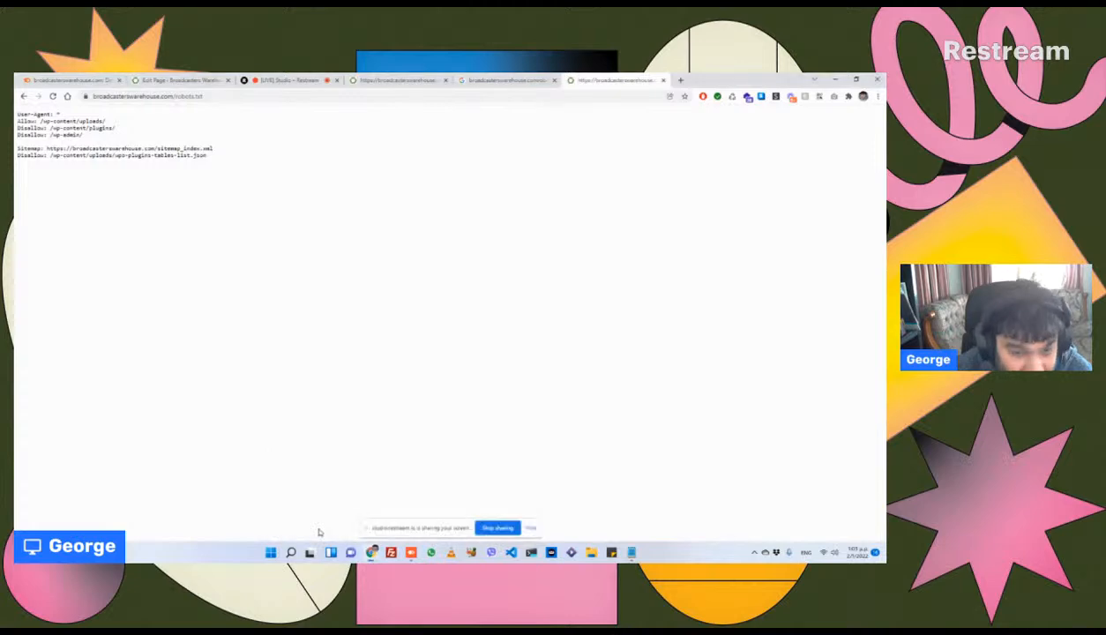
click(156, 80)
scroll(16, 298, up, 2)
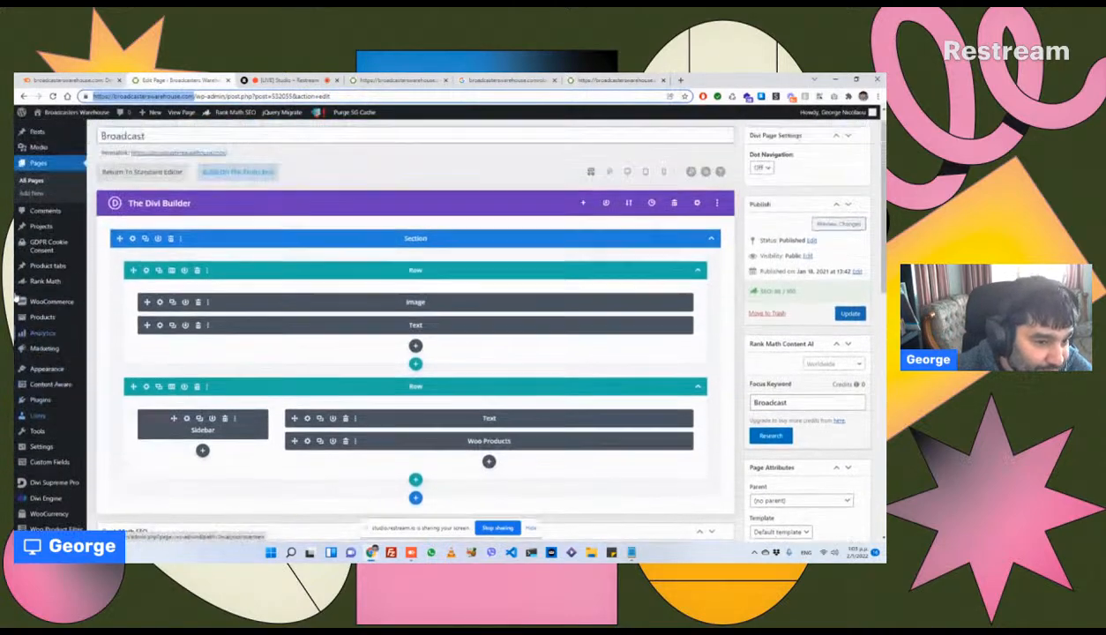
scroll(18, 298, down, 5)
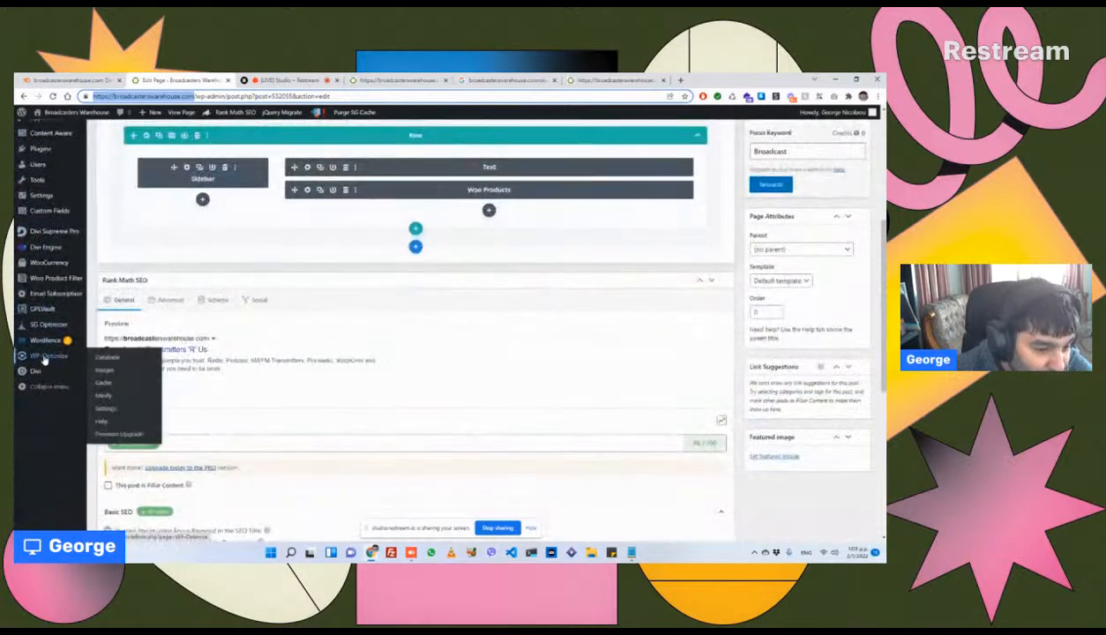
mouse_move(52, 185)
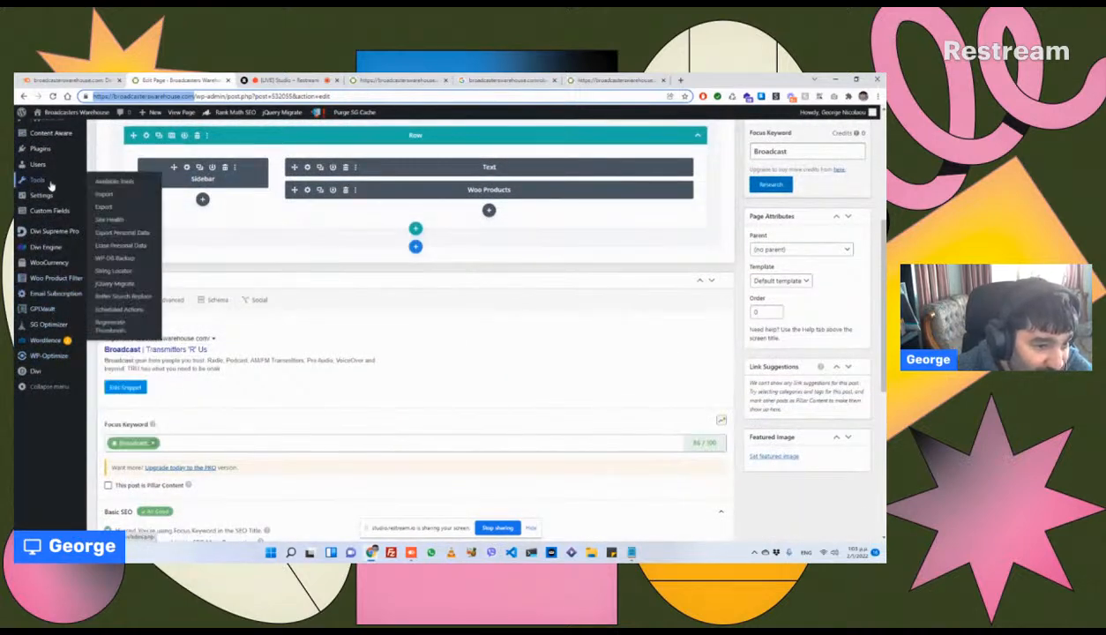
scroll(53, 185, up, 3)
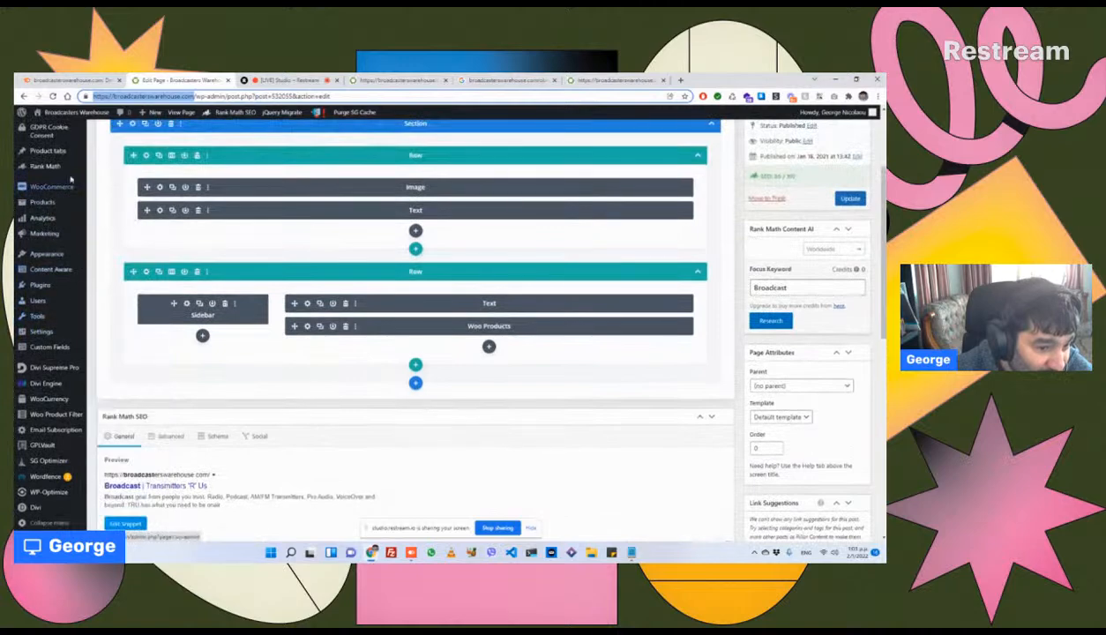
scroll(59, 201, down, 1)
scroll(59, 205, up, 1)
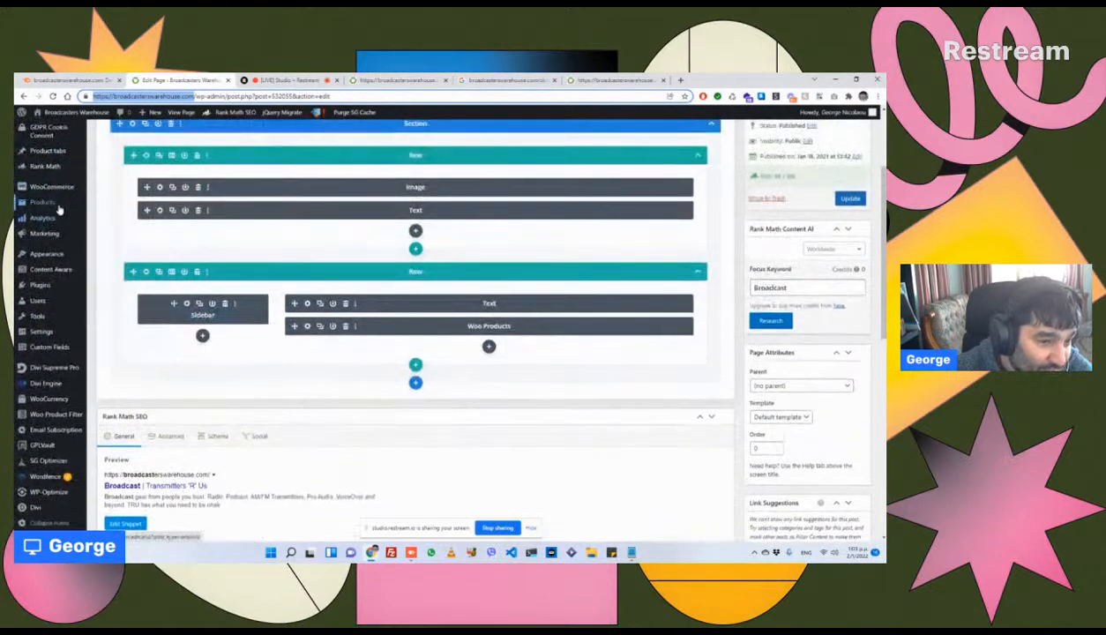
scroll(59, 208, up, 3)
scroll(44, 375, down, 4)
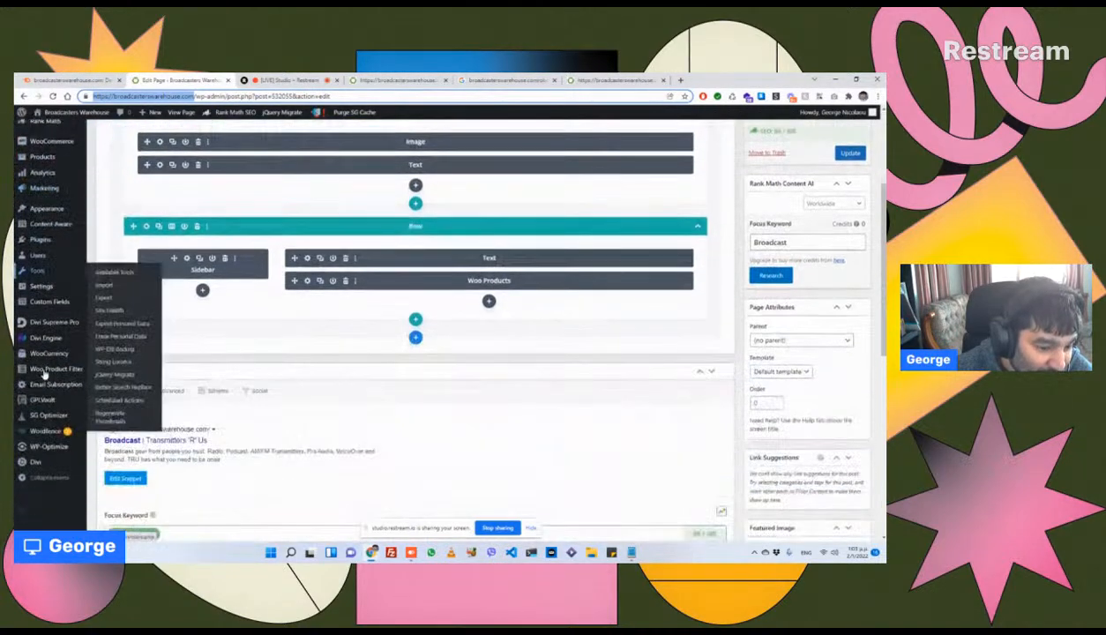
mouse_move(33, 420)
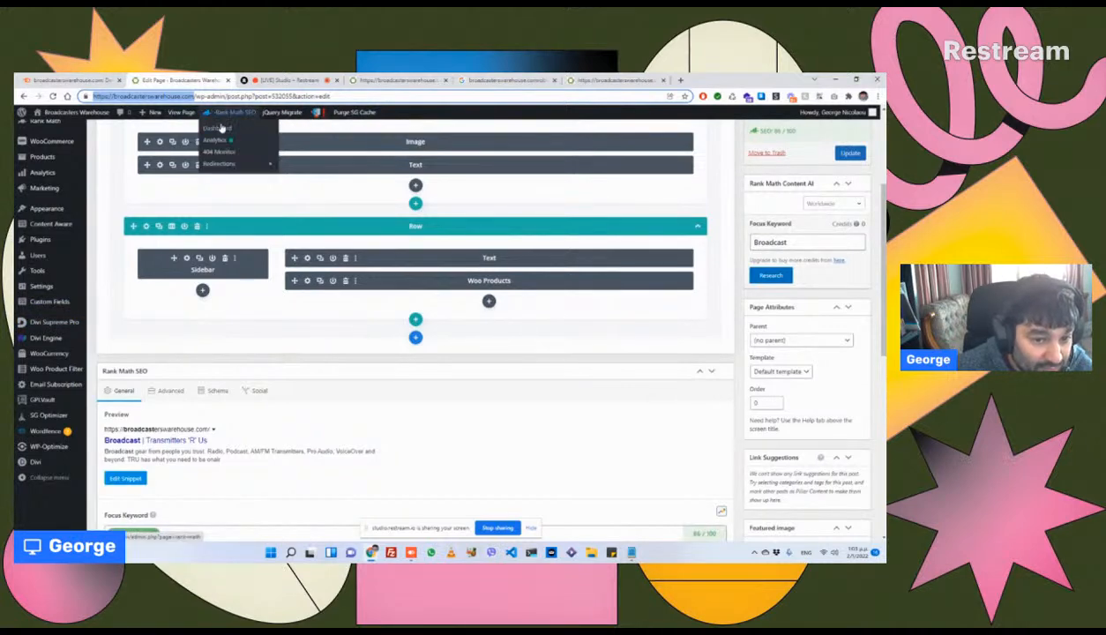
Step: Open the Rank Math dashboard in a new tab and examine the Image SEO module's settings for missing ALT and TITLE attributes
right_click(222, 128)
click(251, 133)
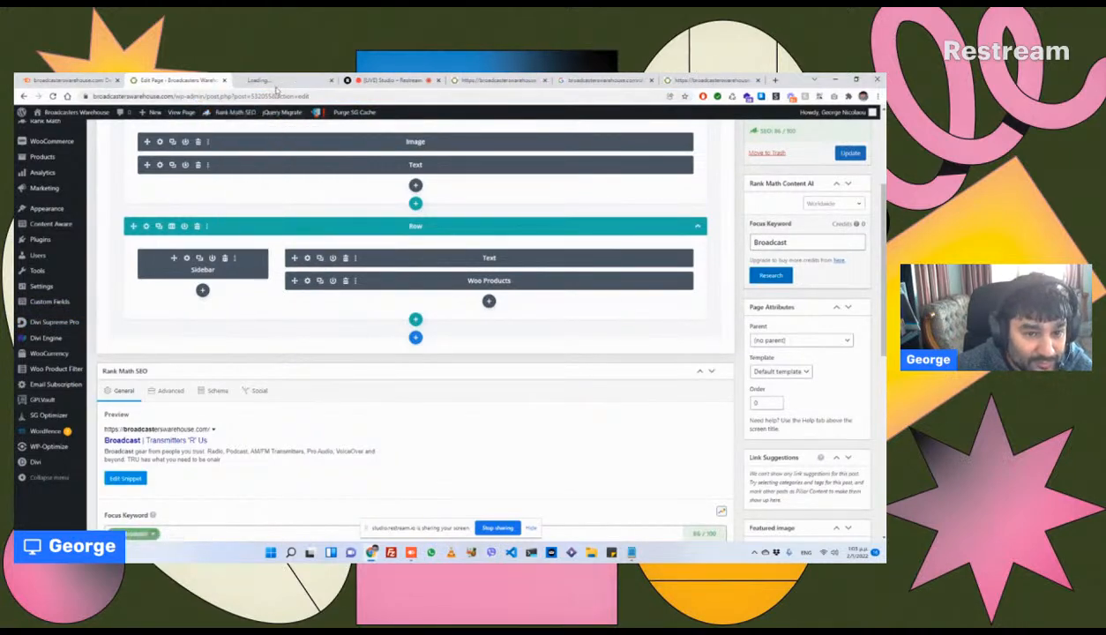
click(276, 81)
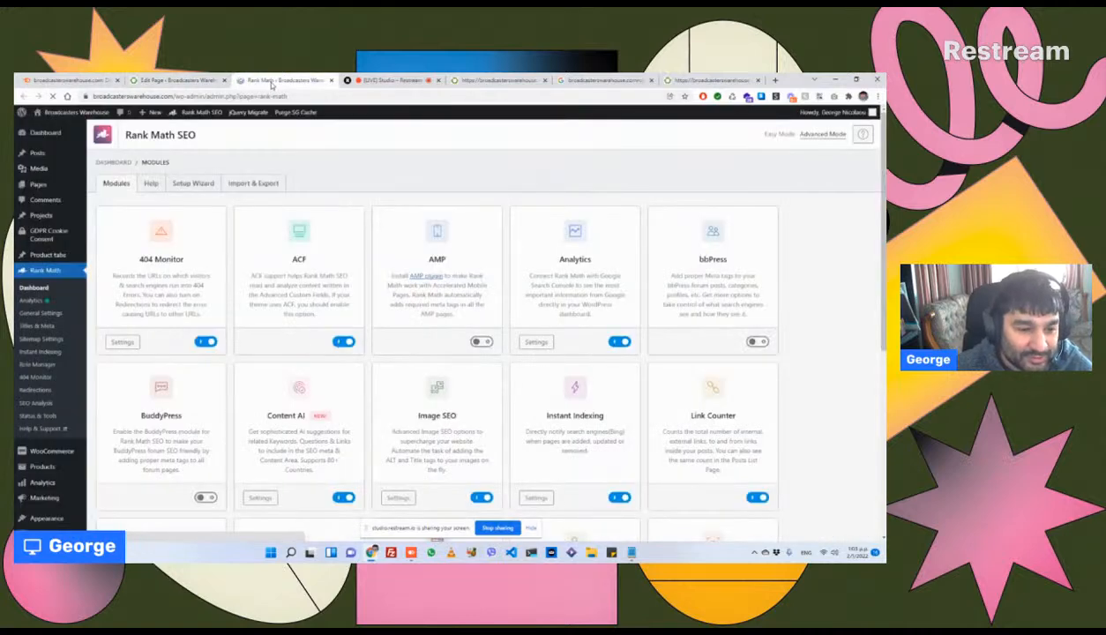
scroll(291, 336, down, 3)
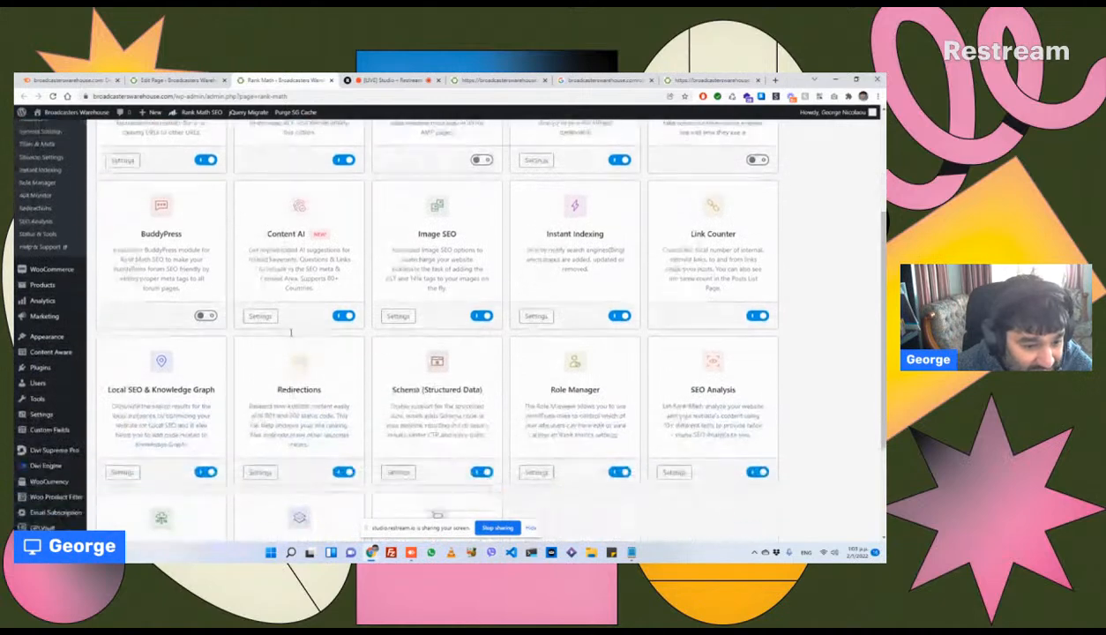
click(407, 319)
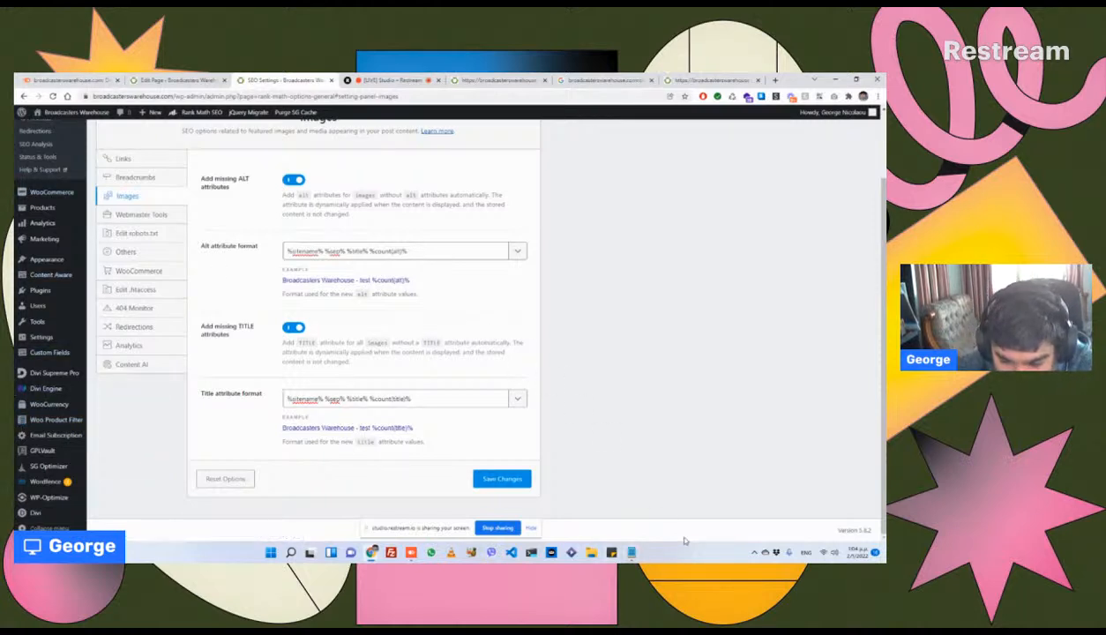
Step: Delete the "2485 images don't have alt attributes" line from the Notepad list, together with the empty line left behind
click(630, 554)
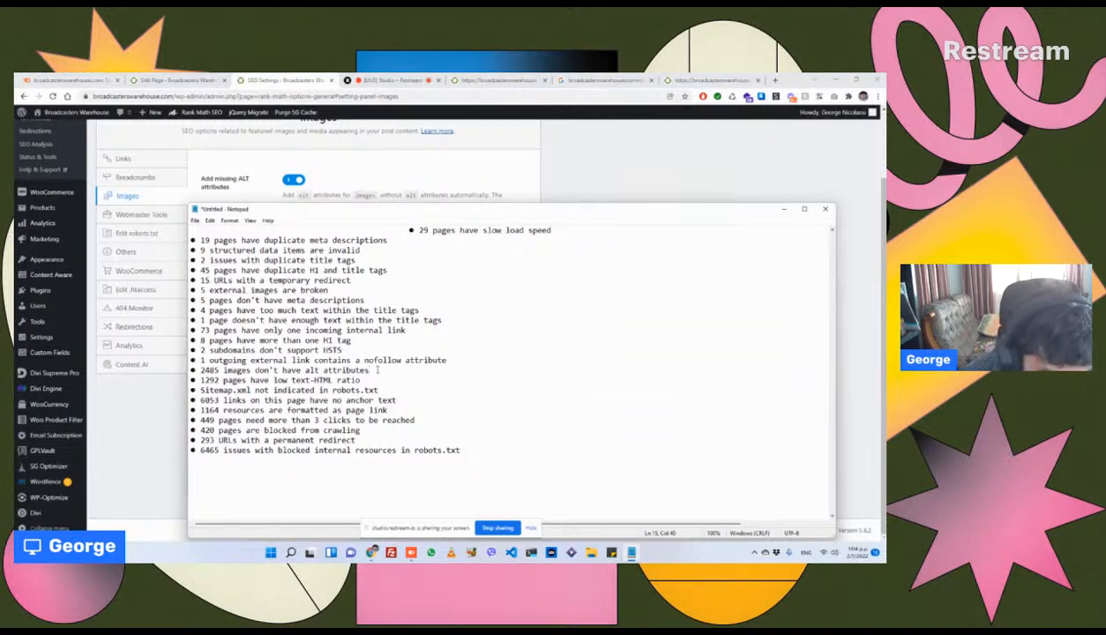
drag(377, 370, 201, 370)
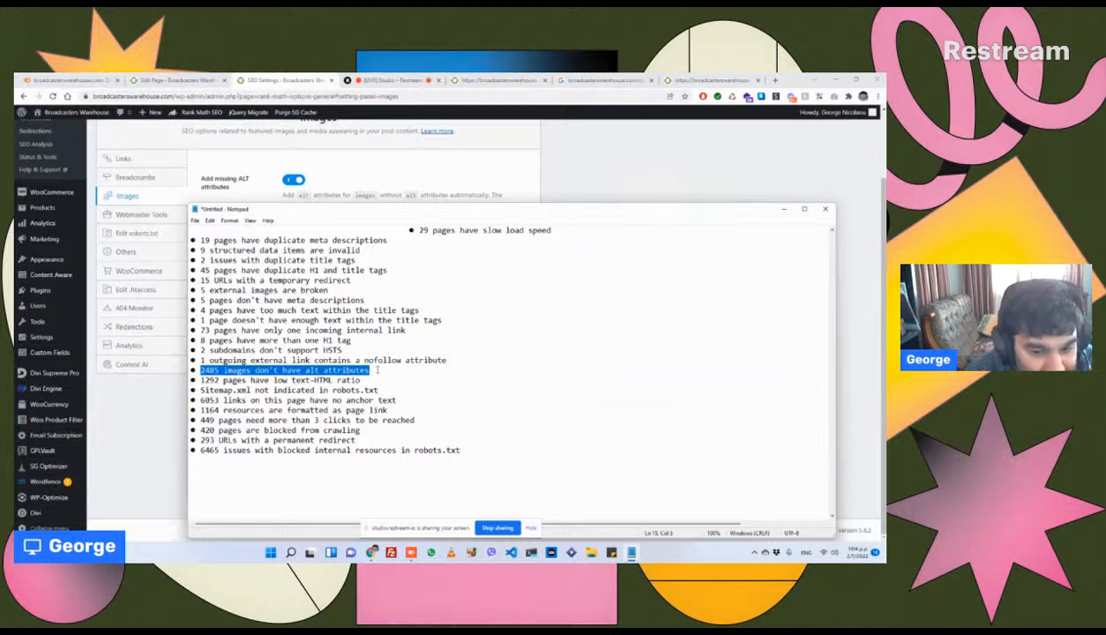
key(BackSpace)
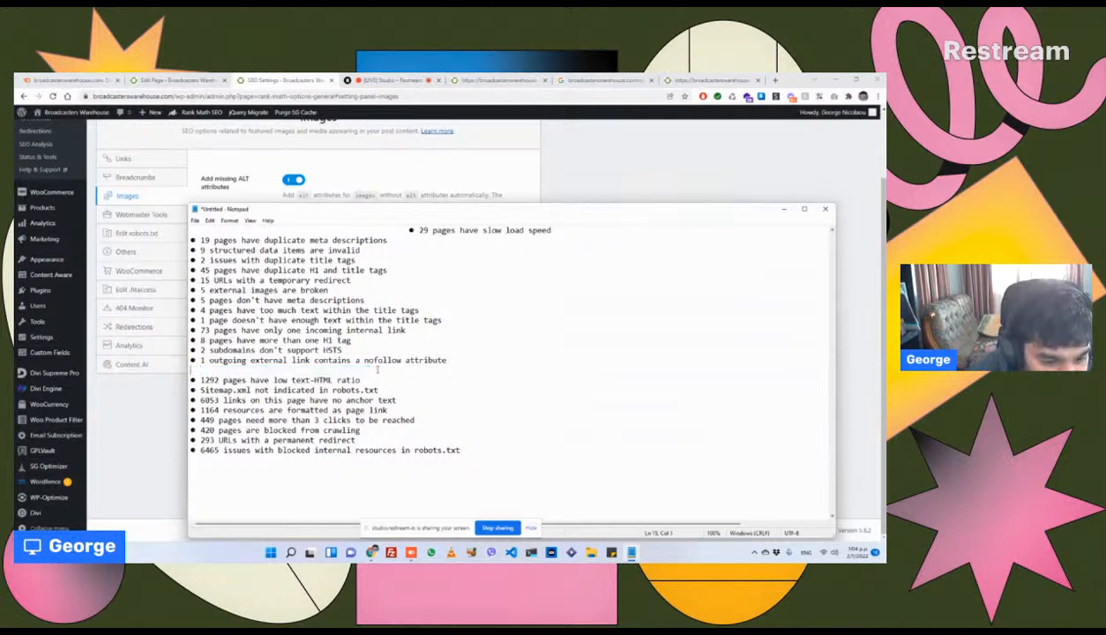
key(BackSpace)
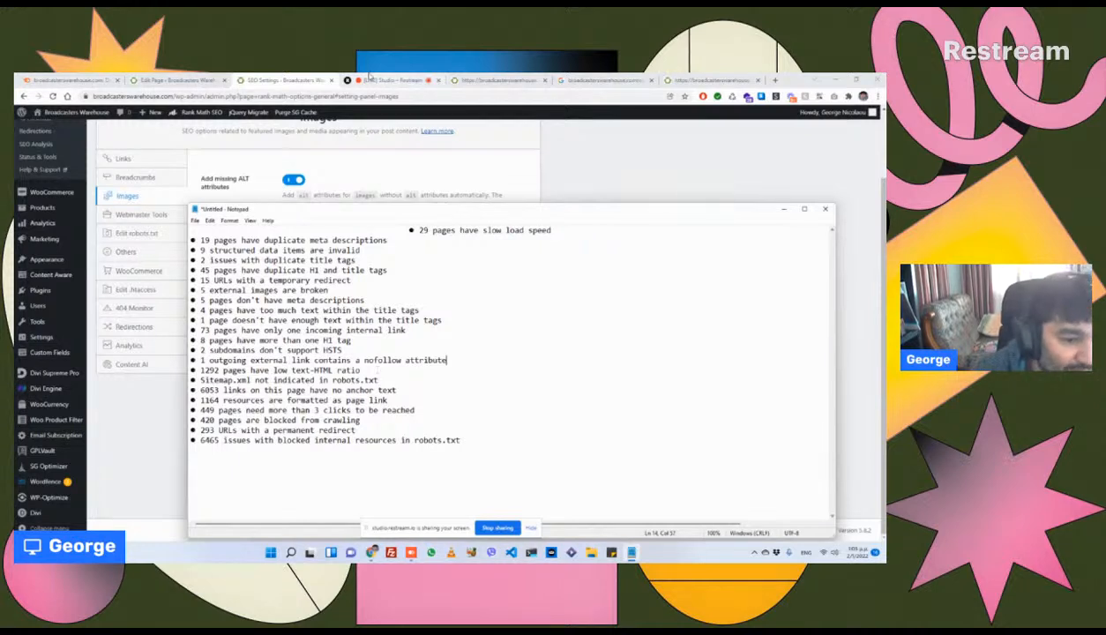
Step: Return to the WordPress admin in Chrome and open the Media Library in a new tab
scroll(81, 240, up, 3)
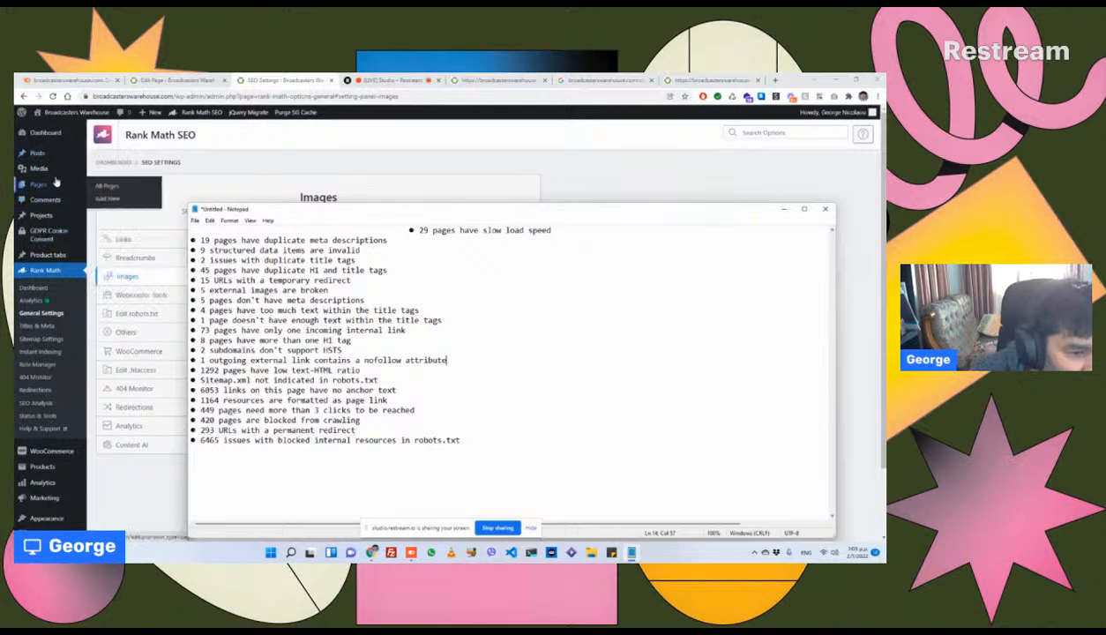
right_click(92, 175)
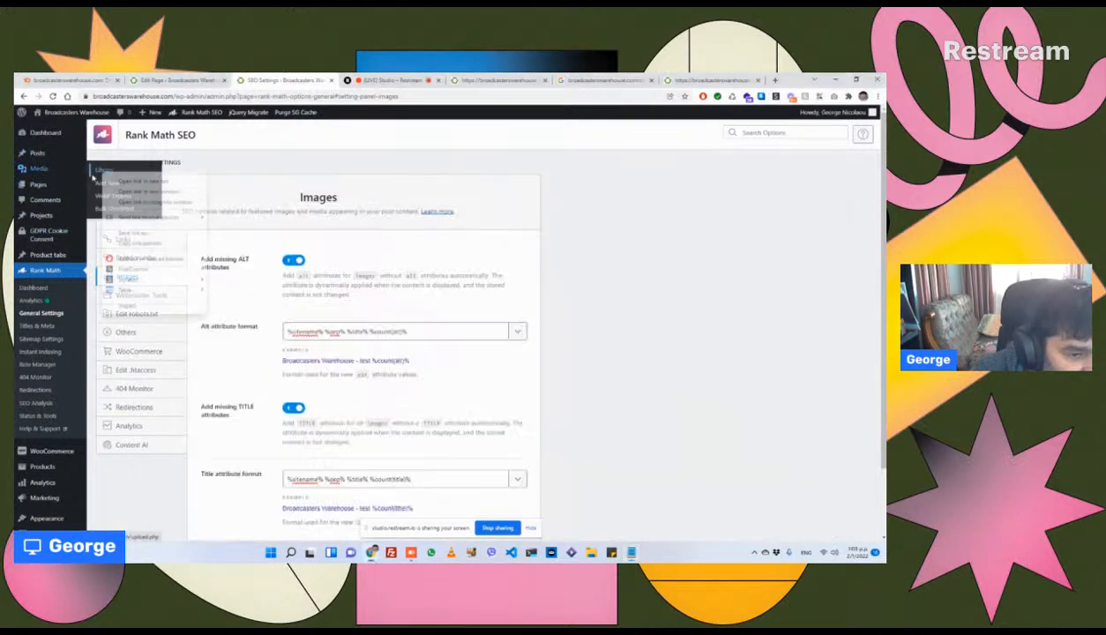
click(123, 181)
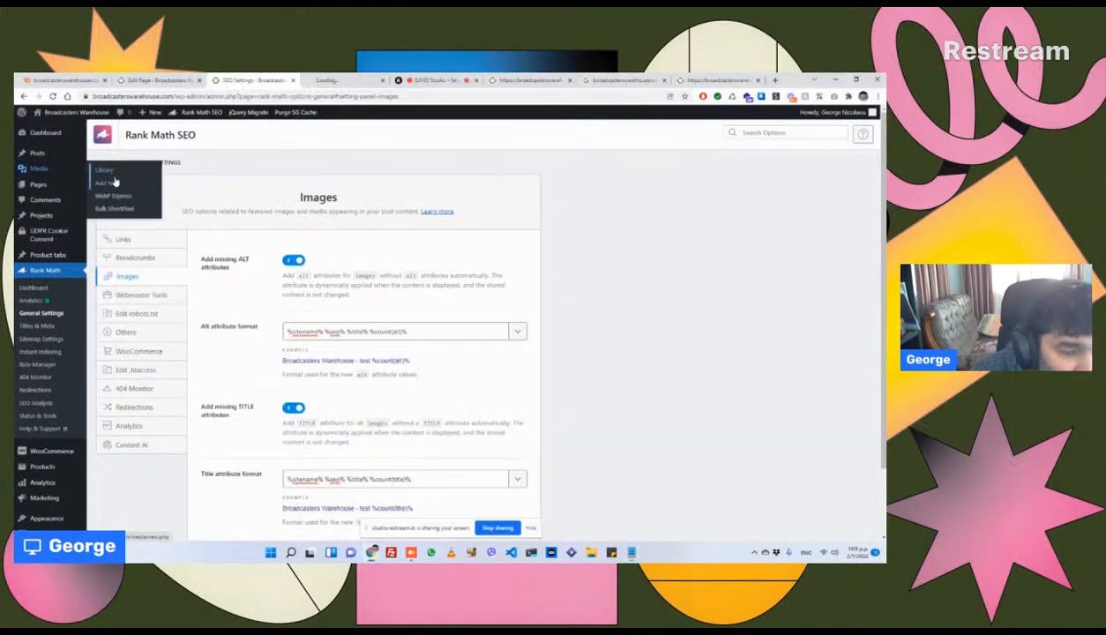
click(304, 80)
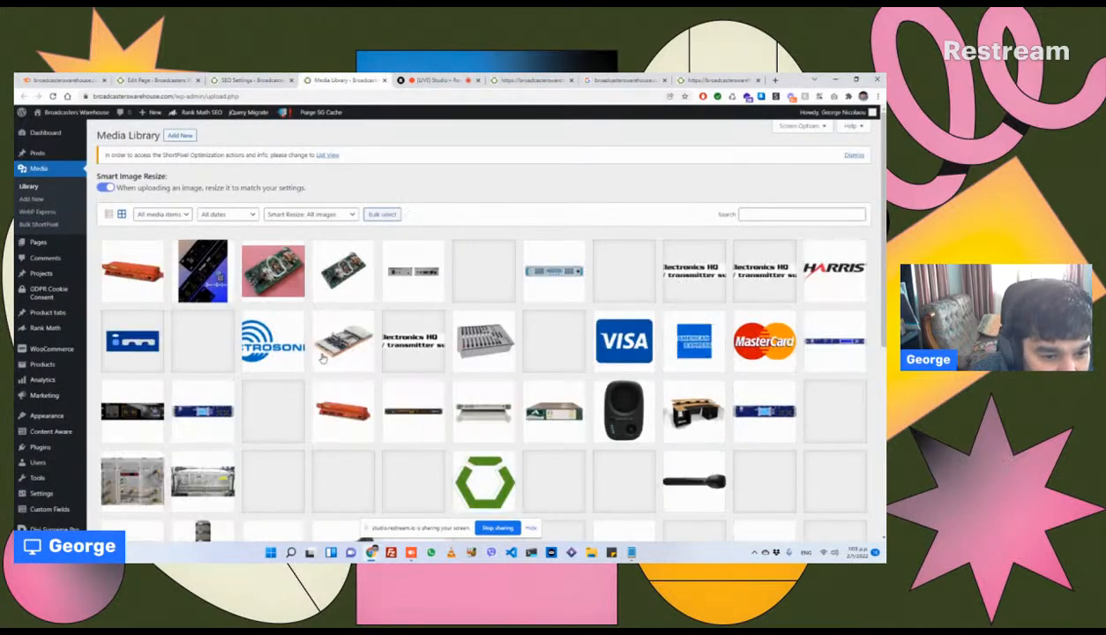
Step: Examine the Alternative Text and File URL fields of the first image, sonifex-rb-sc2.jpg, and close its attachment details
click(150, 287)
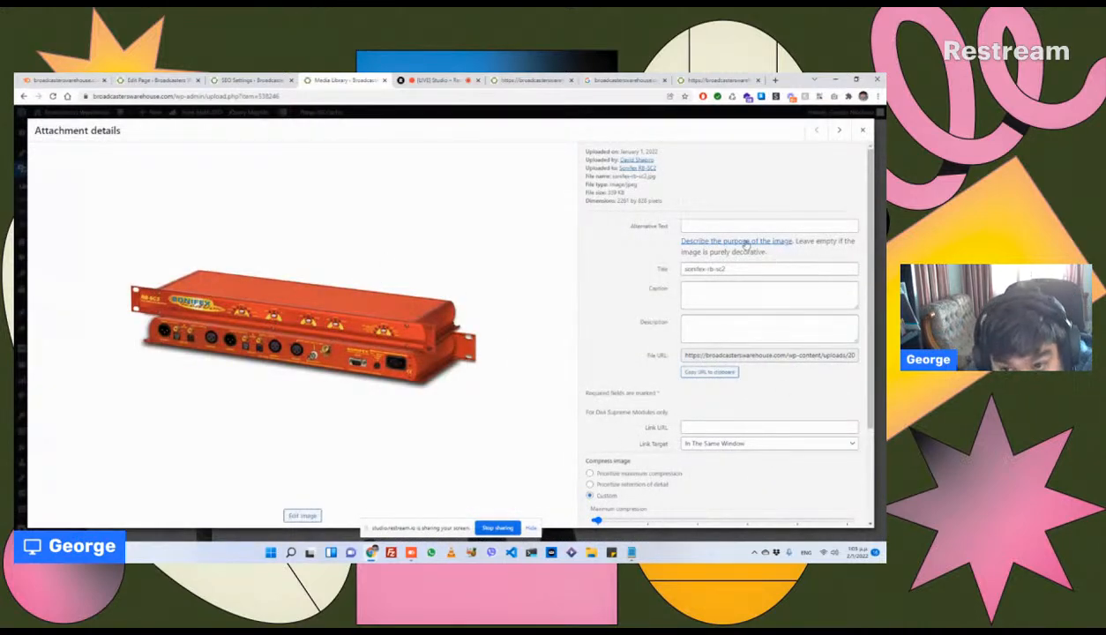
click(718, 227)
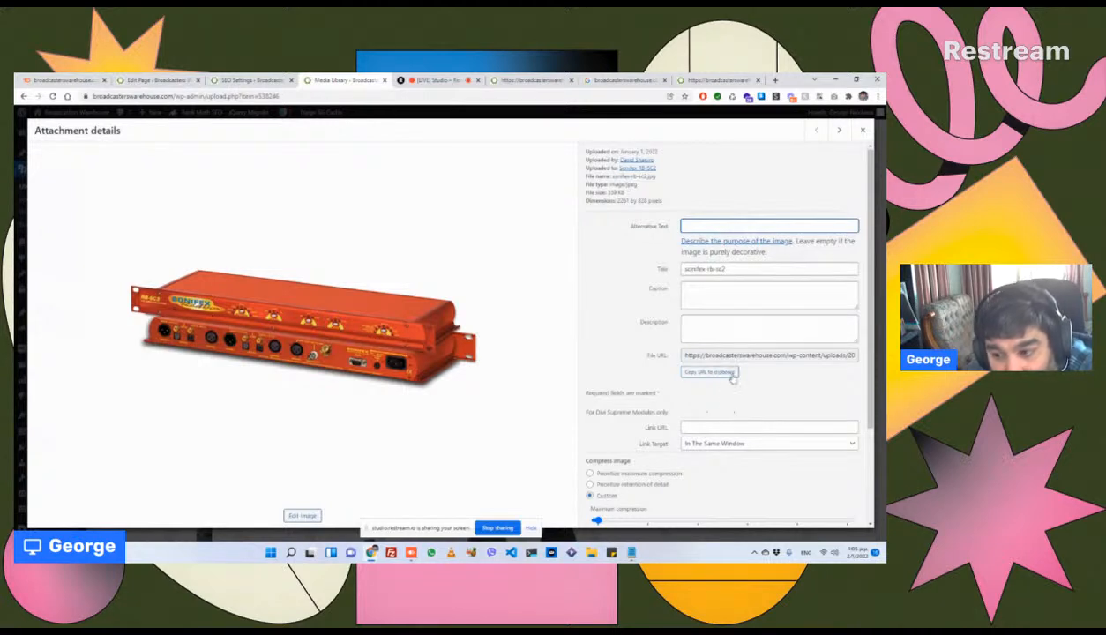
double_click(724, 355)
triple_click(725, 356)
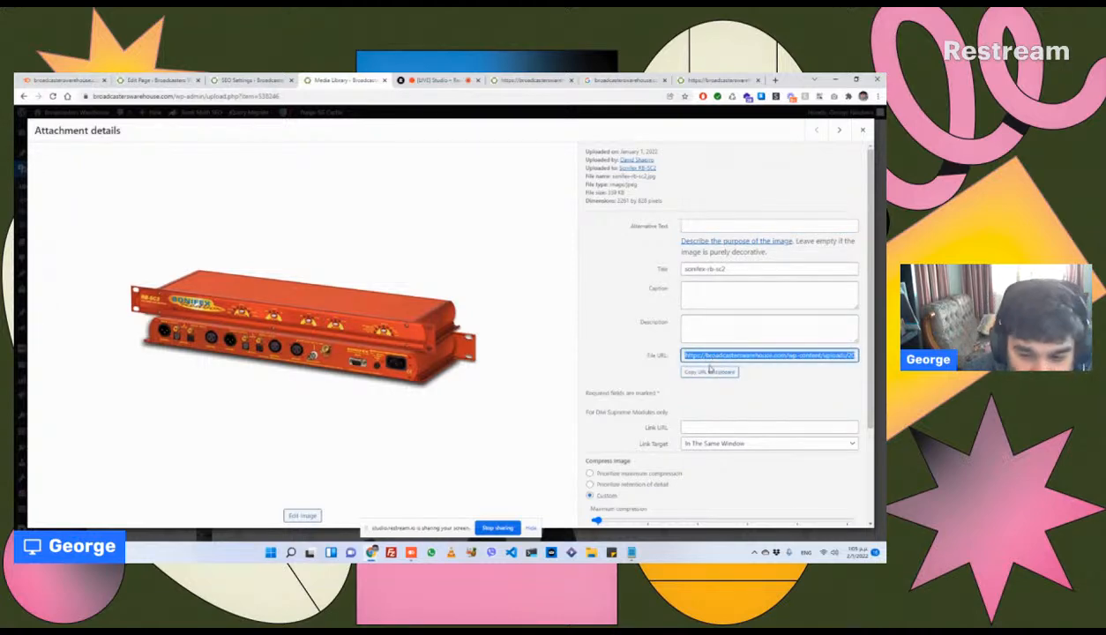
key(Escape)
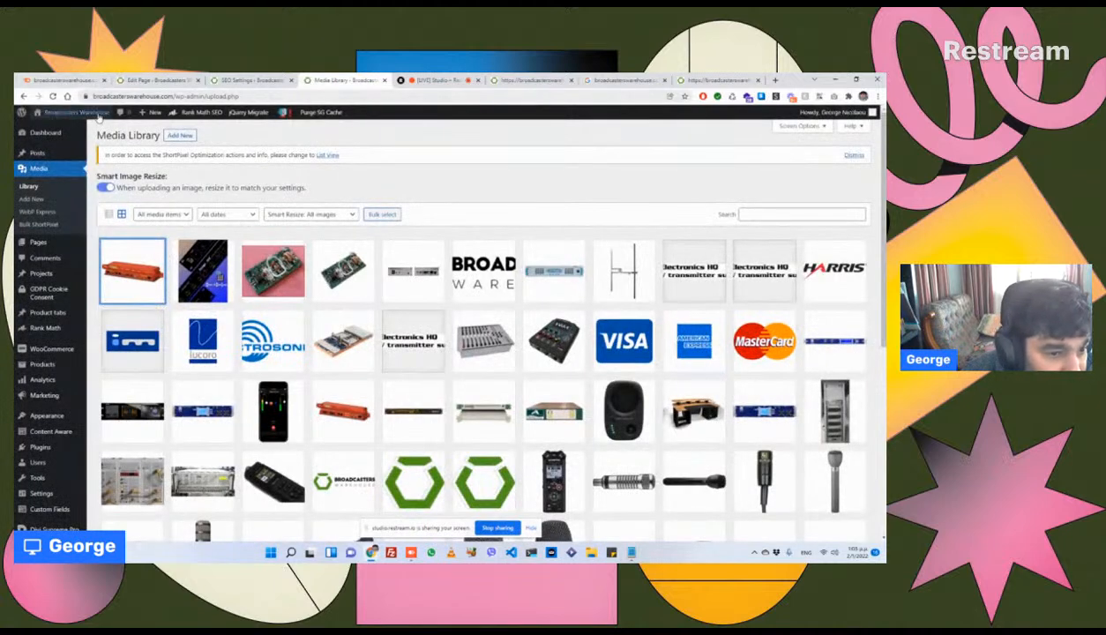
Step: Visit the live Broadcasters Warehouse site and open the Inovonics 525N product page from the special offers
right_click(63, 131)
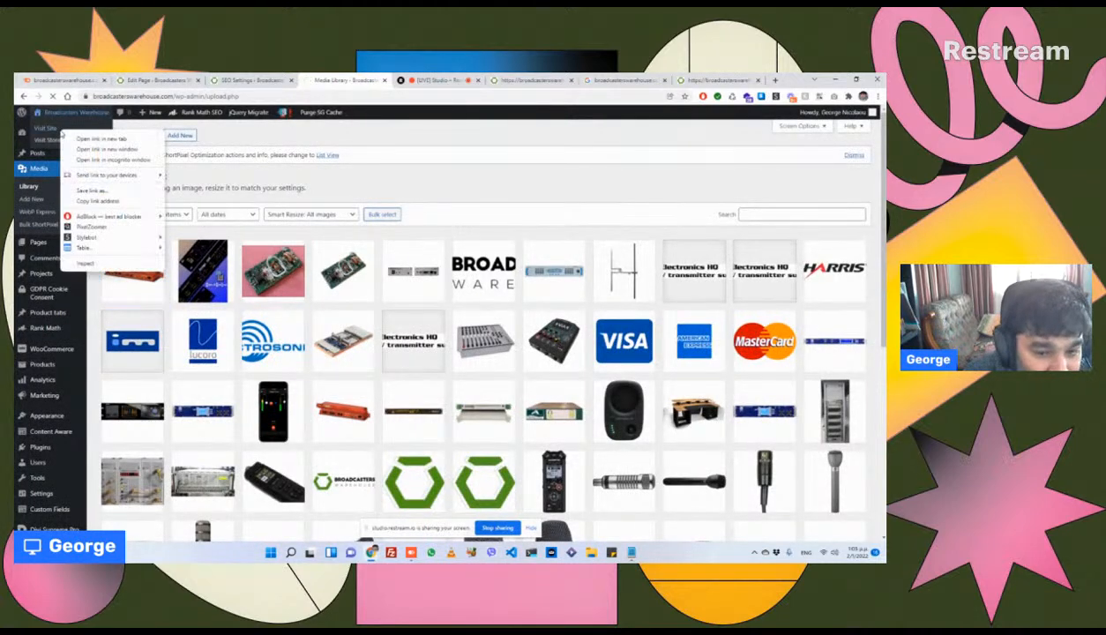
key(Escape)
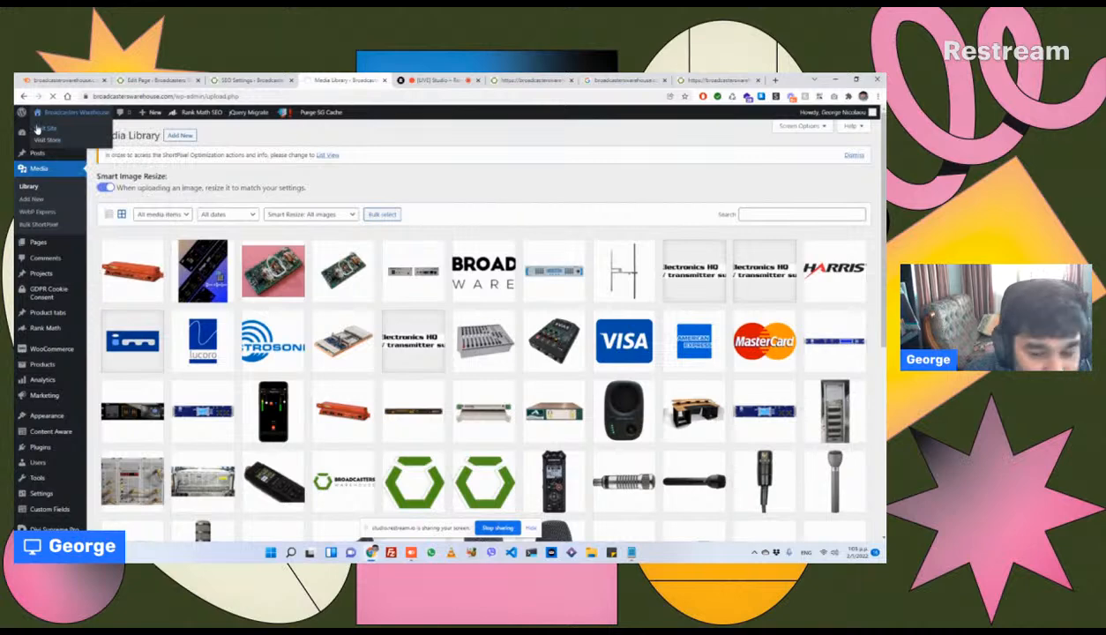
click(40, 129)
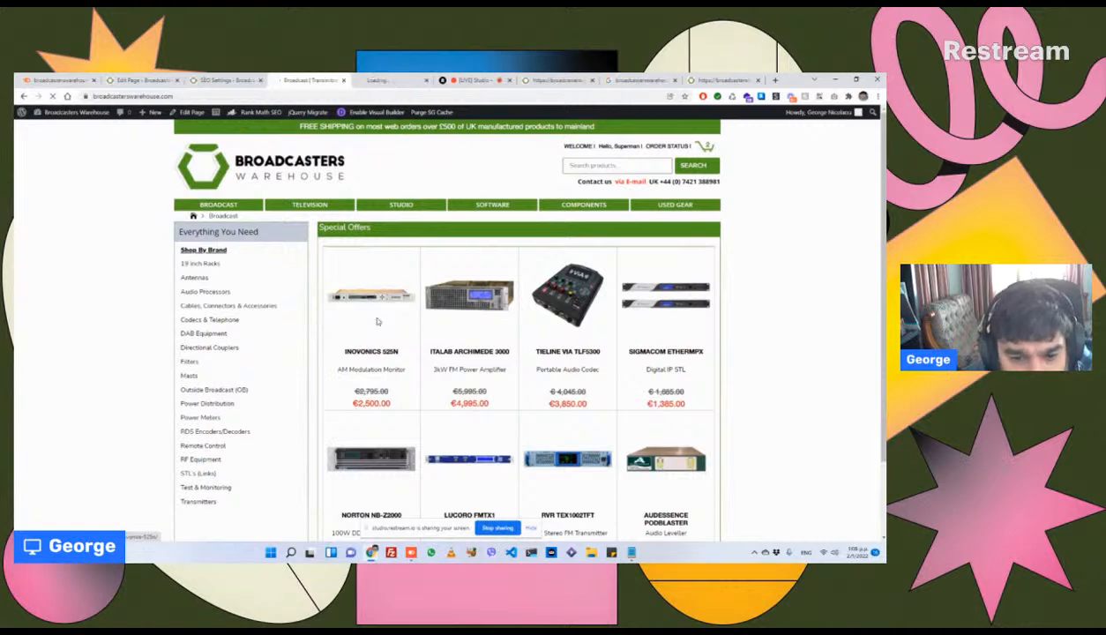
click(374, 321)
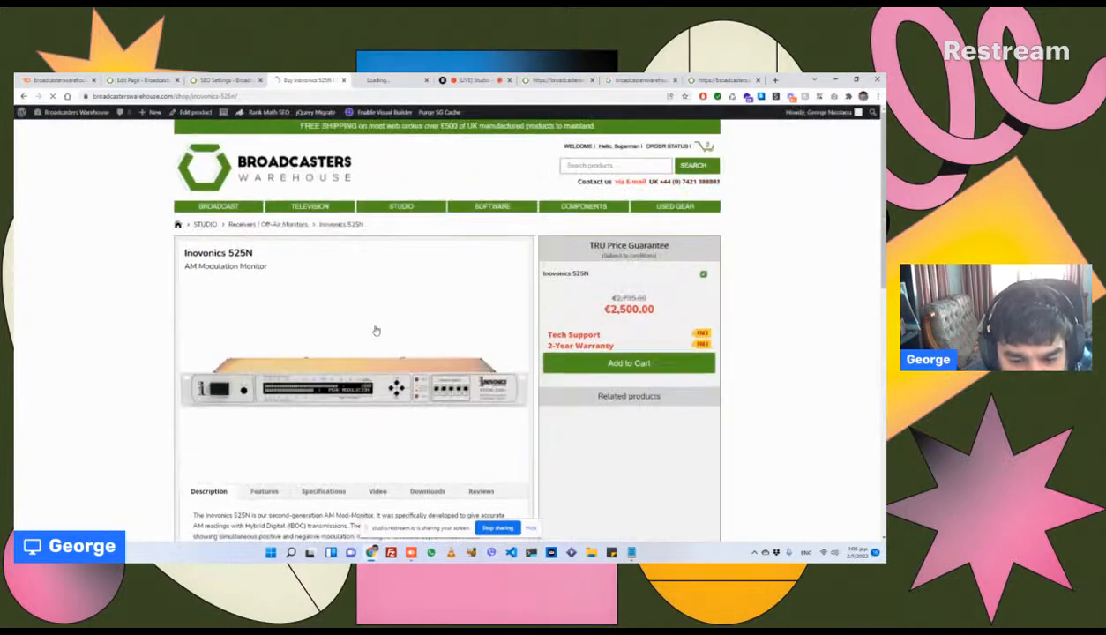
Step: Inspect the Inovonics 525N main product image in the page's HTML and highlight the value of its alt attribute
right_click(379, 376)
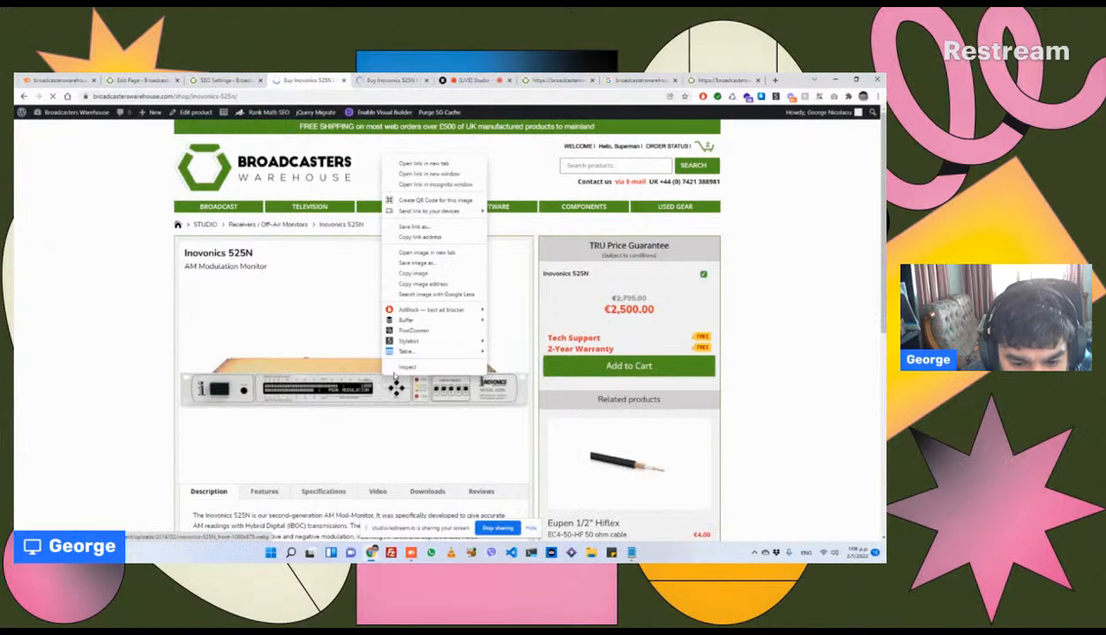
click(394, 367)
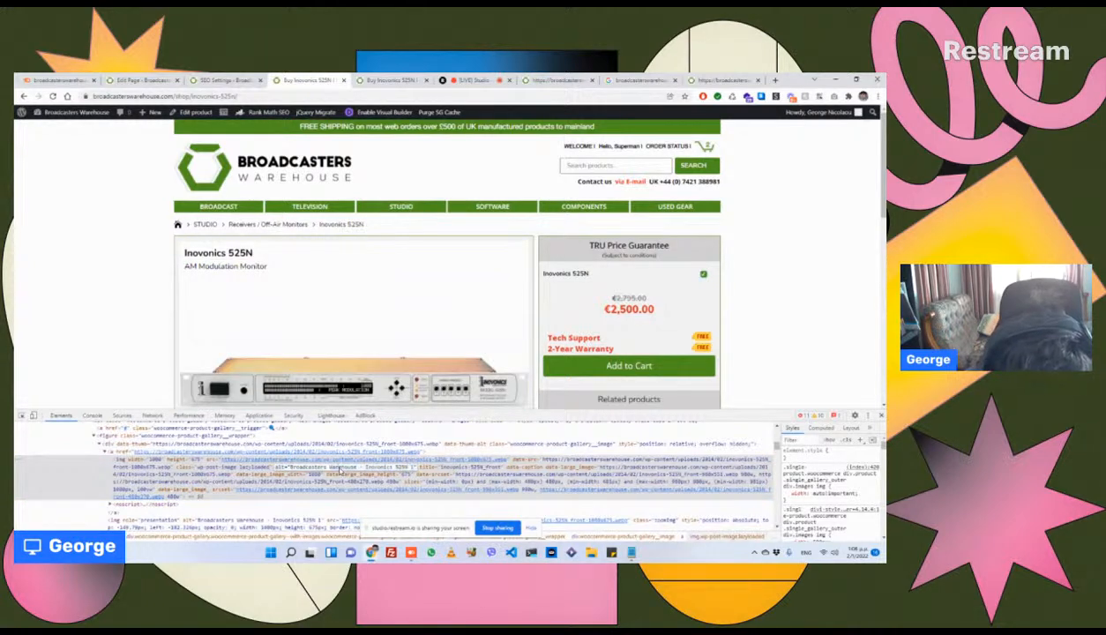
double_click(314, 468)
key(shift+Right)
key(shift+Right)
key(shift+Right)
key(shift+Right)
key(shift+Right)
key(shift+Right)
key(shift+Right)
key(shift+Right)
key(shift+Right)
key(shift+Right)
key(shift+Right)
key(shift+Right)
key(shift+Right)
key(shift+Right)
key(shift+Right)
key(shift+Right)
key(shift+Right)
key(shift+Right)
key(shift+Right)
key(shift+Right)
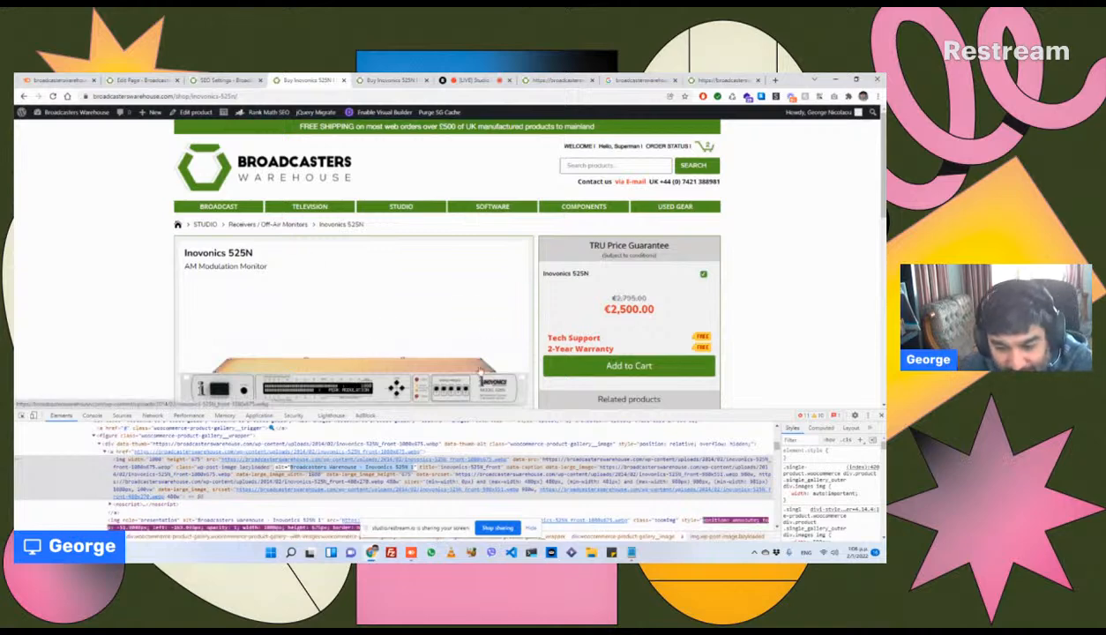
Step: Return to the Notepad list and place the text cursor before "420 pages are blocked from crawling" as the next issue
click(631, 551)
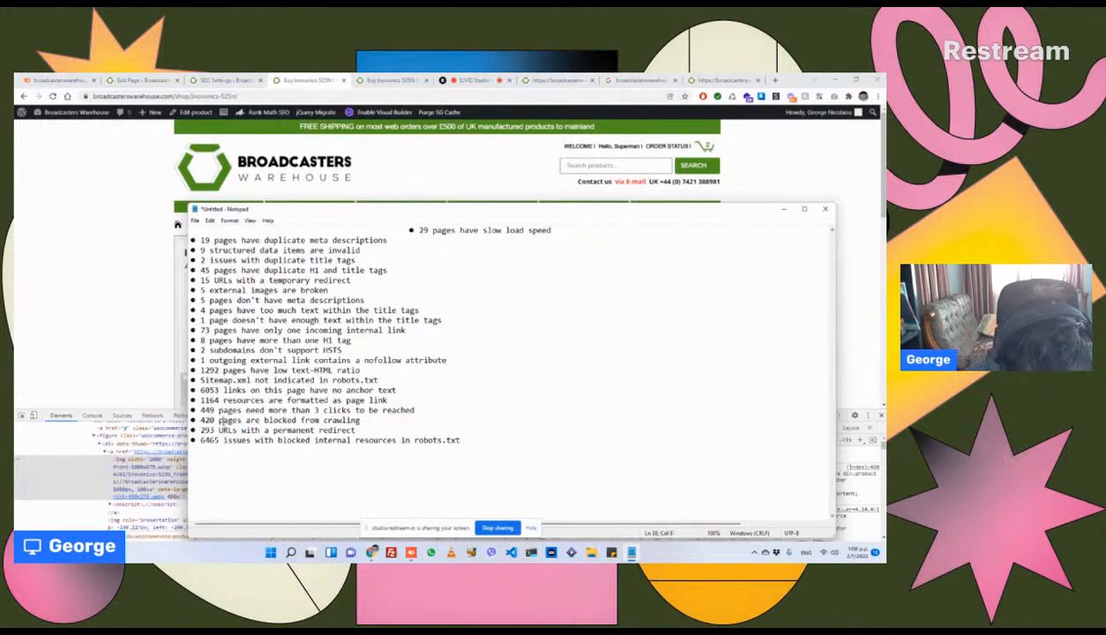
click(203, 420)
key(Left)
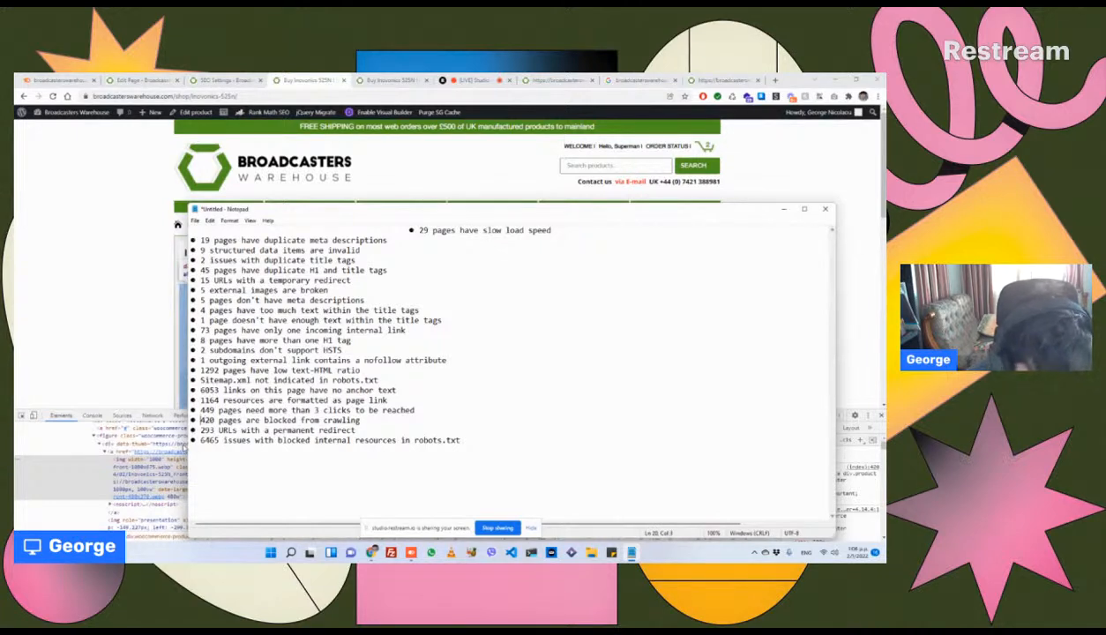
Step: Remove the text "Sitemap.xml not indicated in robots.txt" from the issue list
key(Up)
key(Up)
key(Up)
key(Up)
key(Up)
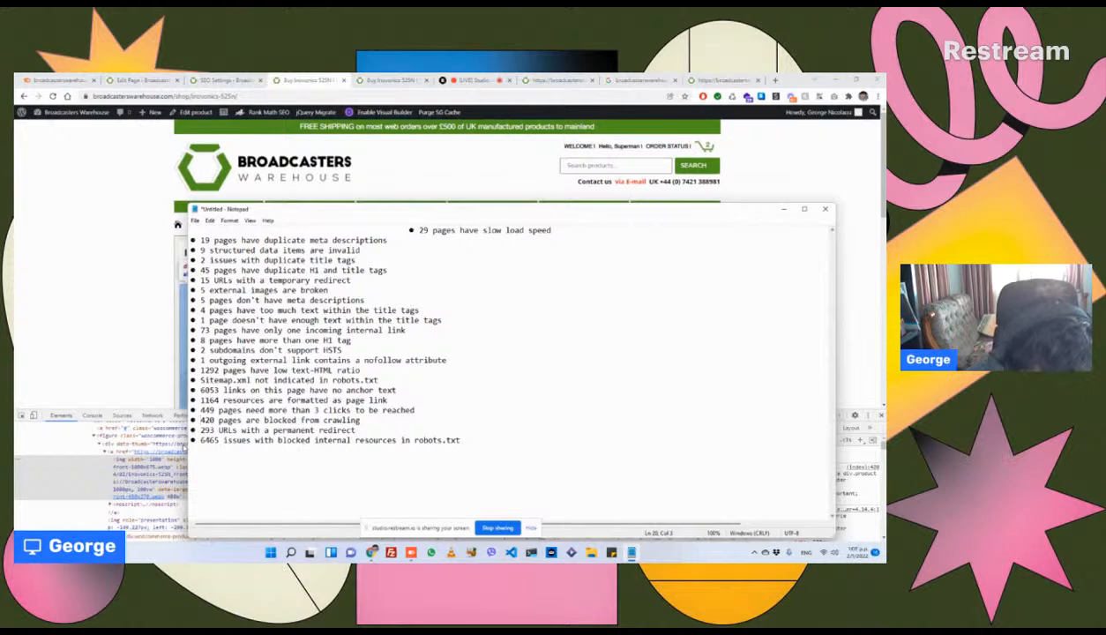
key(shift+End)
key(ctrl+x)
Step: Highlight the "9 structured data items are invalid" line near the start of the list as the next issue
key(Down)
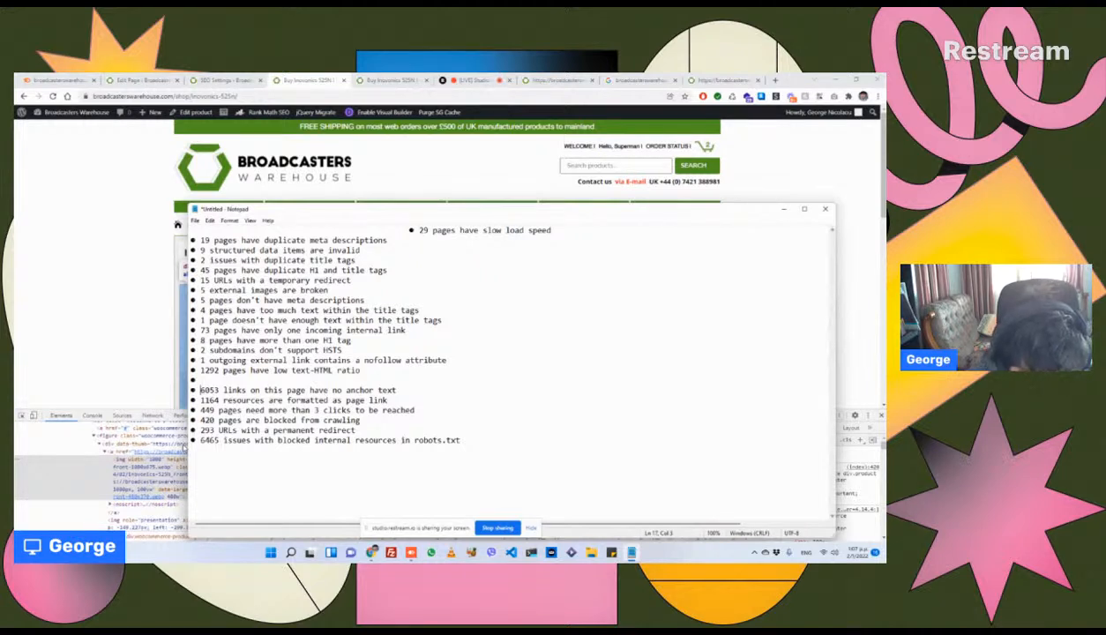
key(Up)
key(Up)
key(Up)
key(Up)
key(Up)
key(Up)
key(Up)
key(Up)
key(Up)
key(Up)
key(Up)
key(Up)
key(Up)
key(Up)
key(Up)
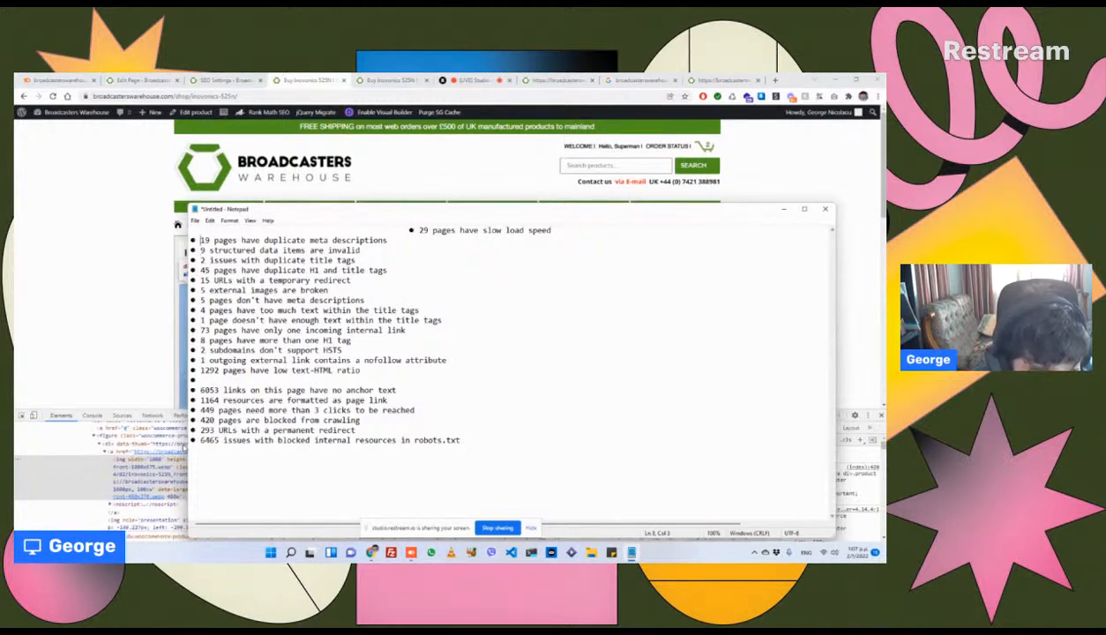
key(Down)
key(shift+End)
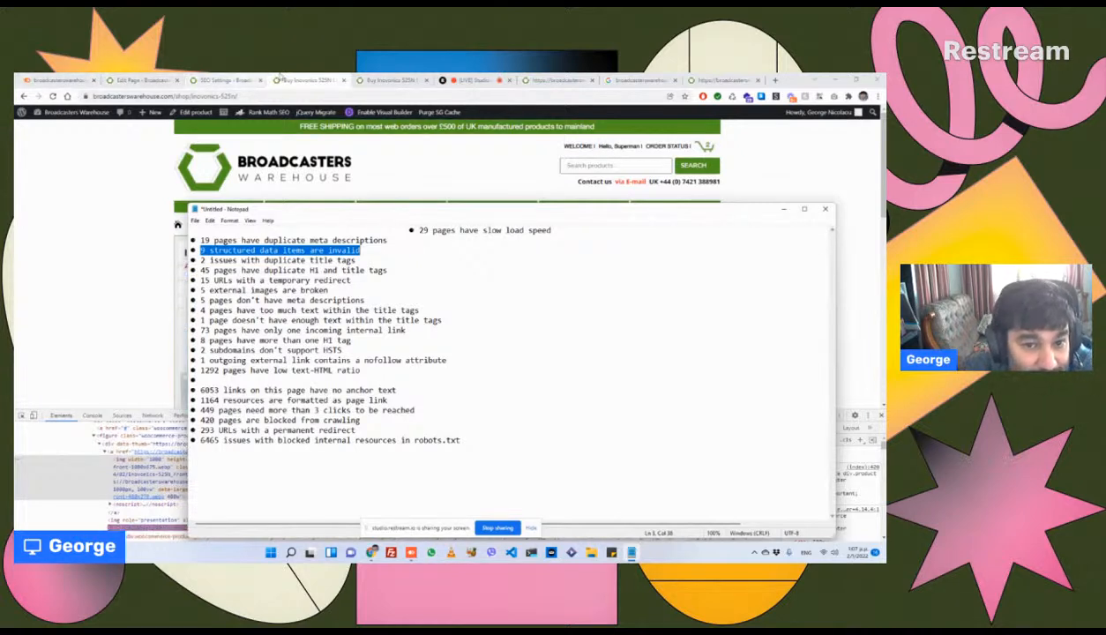
Step: Switch to the live Inovonics 525N product page in the browser and copy its URL
click(371, 82)
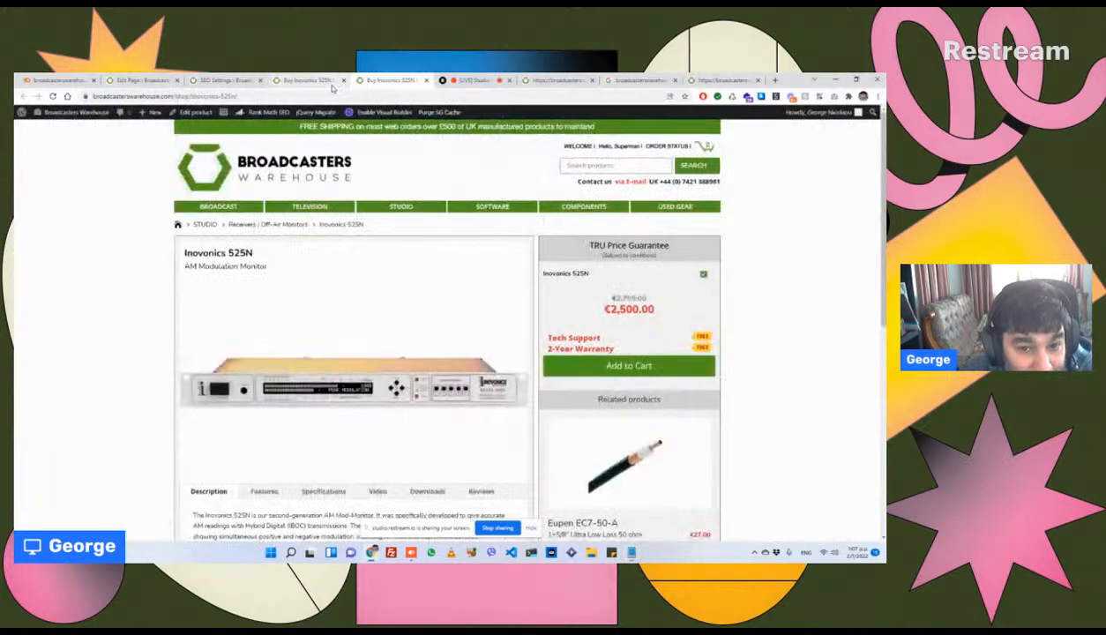
scroll(291, 177, down, 3)
scroll(301, 207, up, 3)
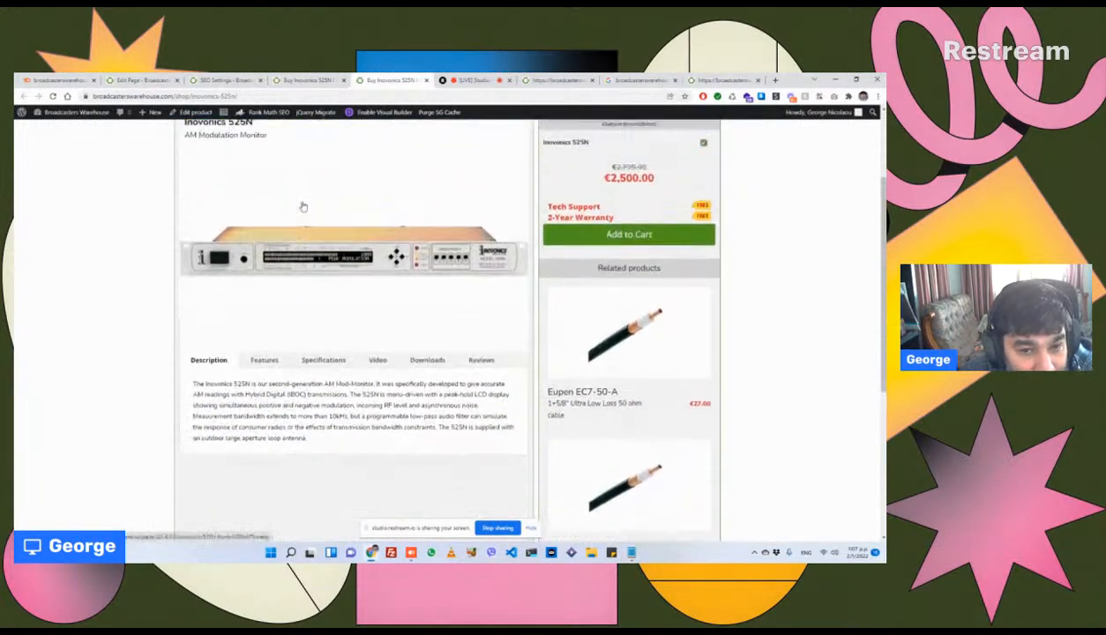
click(236, 96)
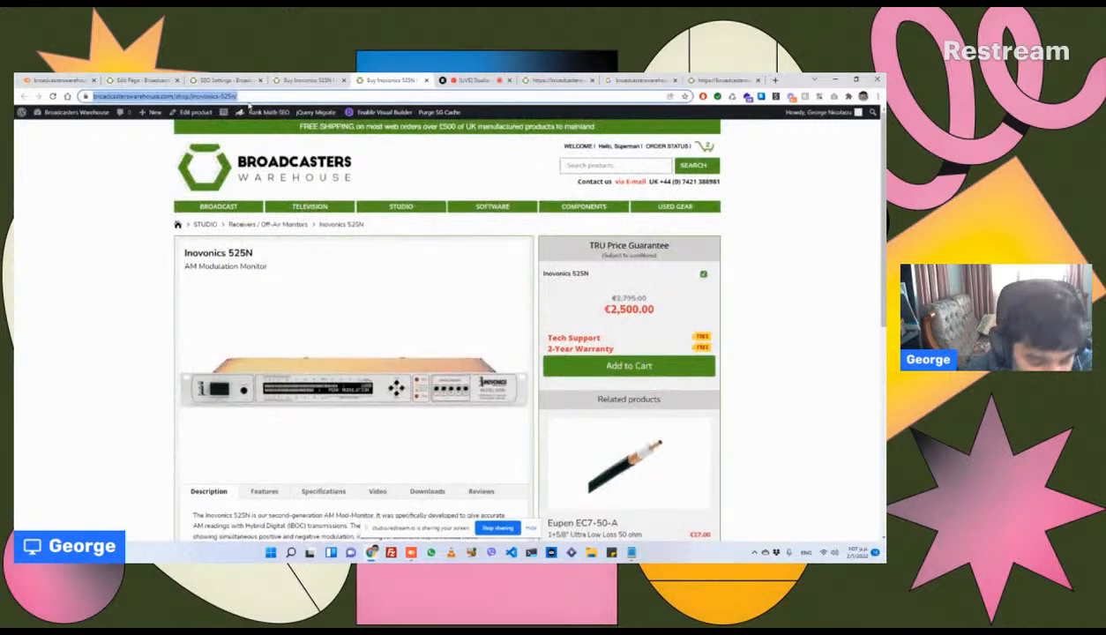
Step: Search Google for "rich snippet" in a new browser tab
key(ctrl+t)
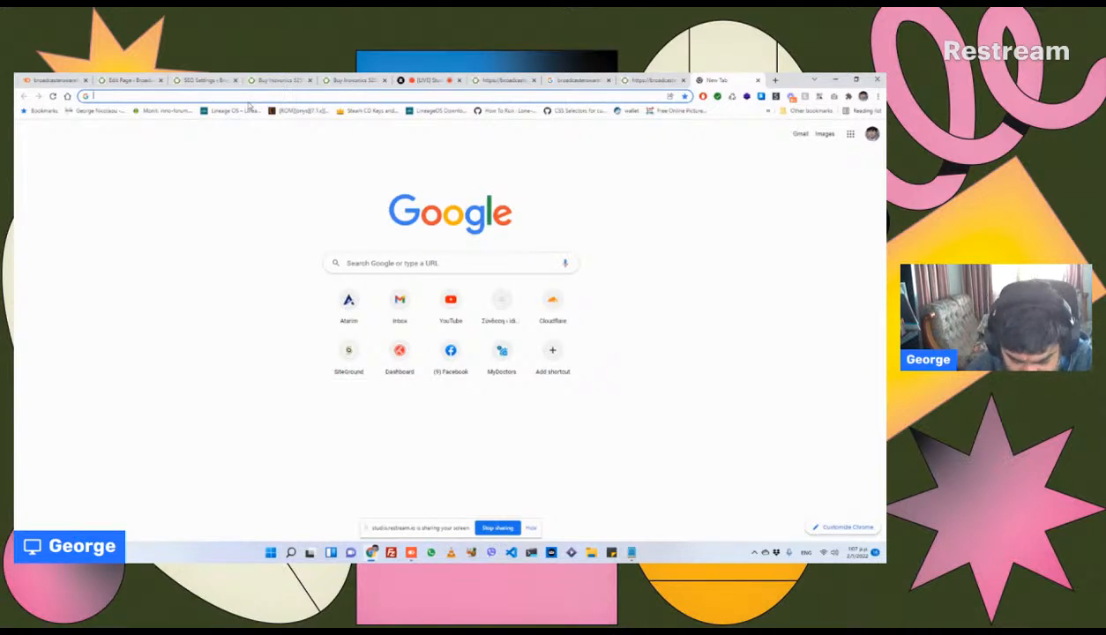
text(g)
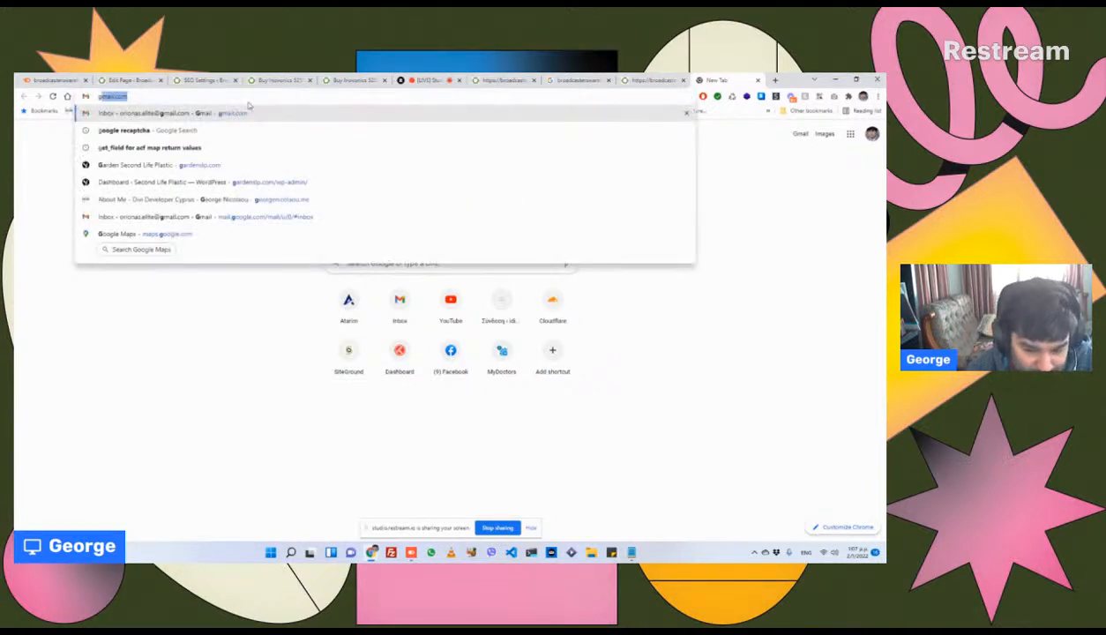
key(BackSpace)
key(BackSpace)
text(r)
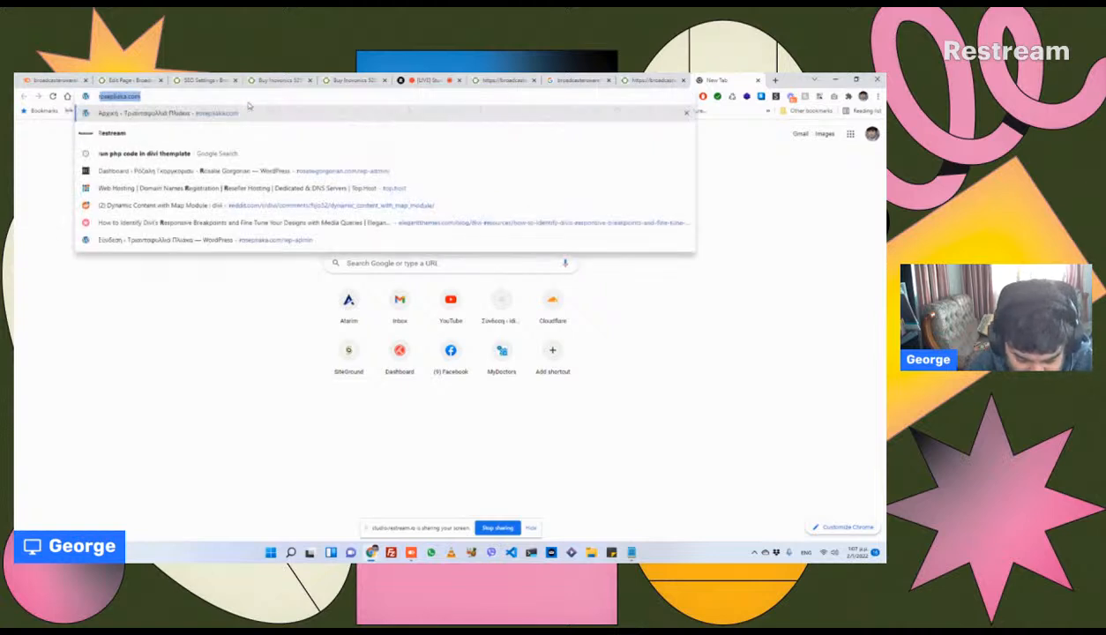
text(ich sni)
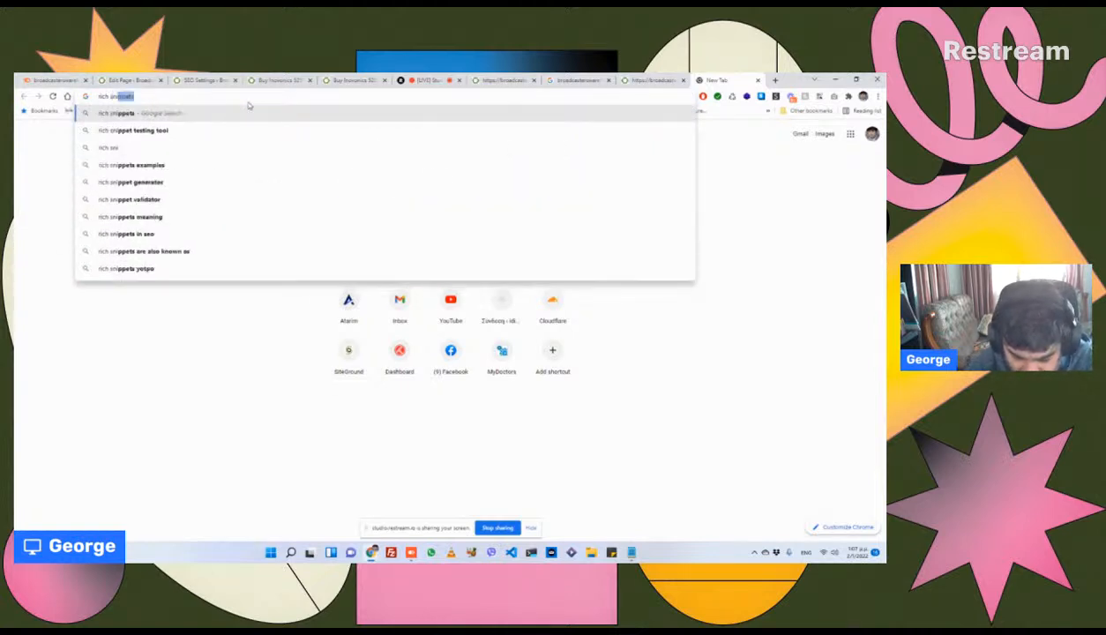
text(ppet)
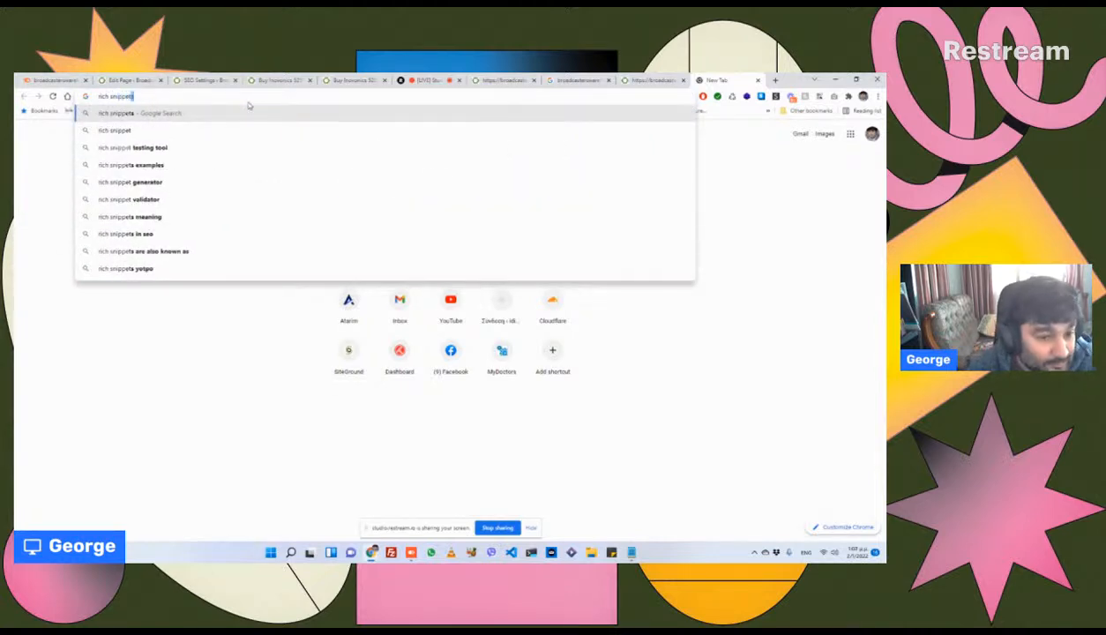
key(Return)
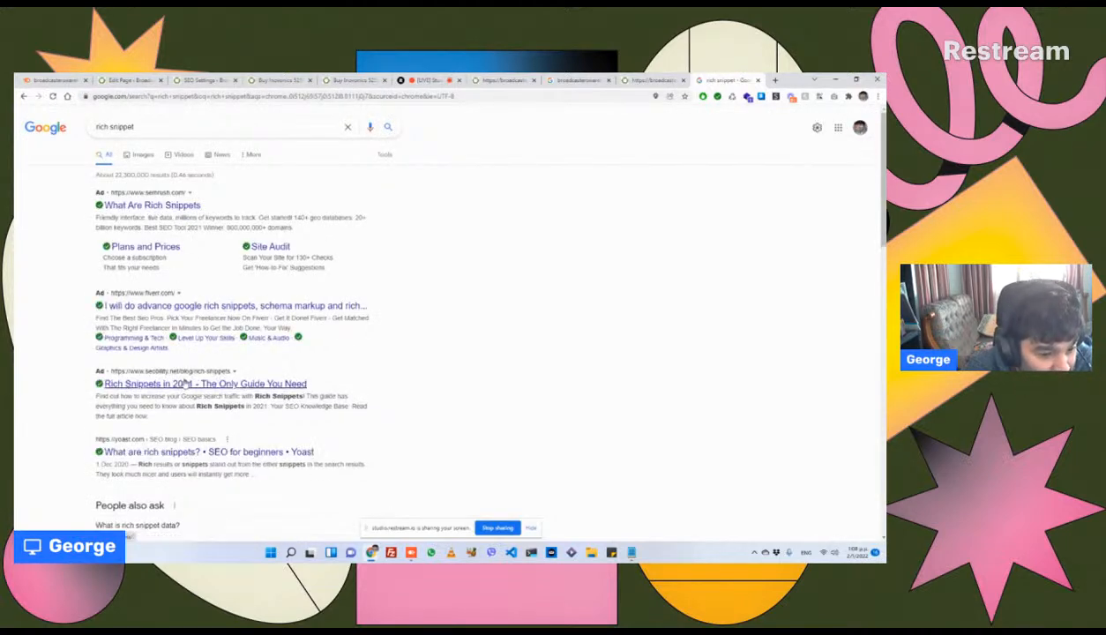
Step: Refine the Google search to "rich snippet tool" and open the Rich Results Test from Google Search Console
click(221, 126)
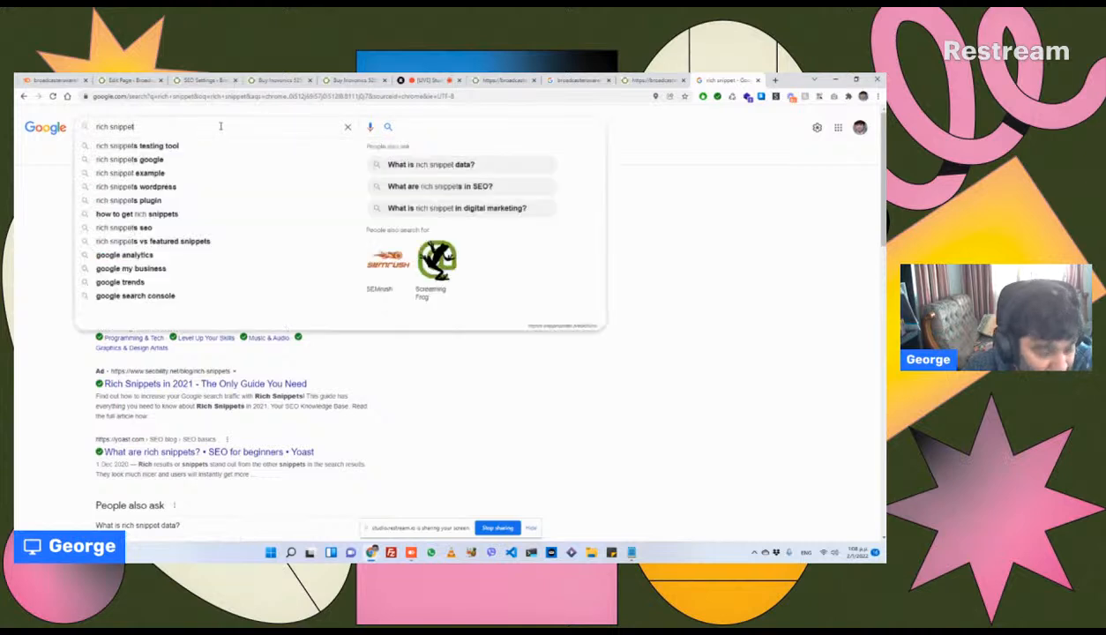
text(tool)
key(Return)
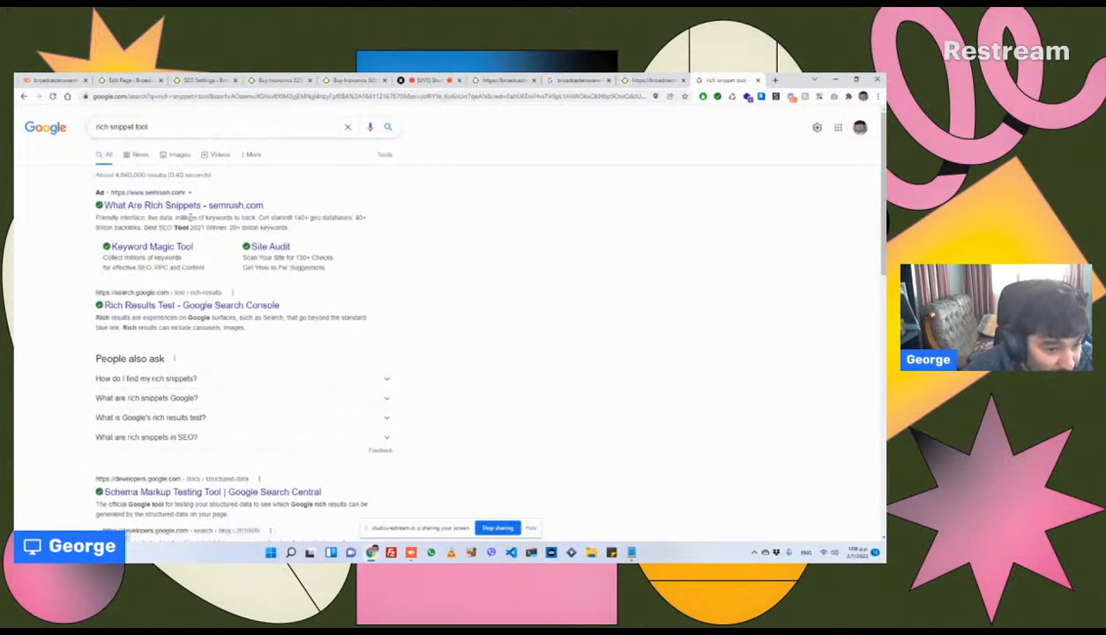
click(201, 305)
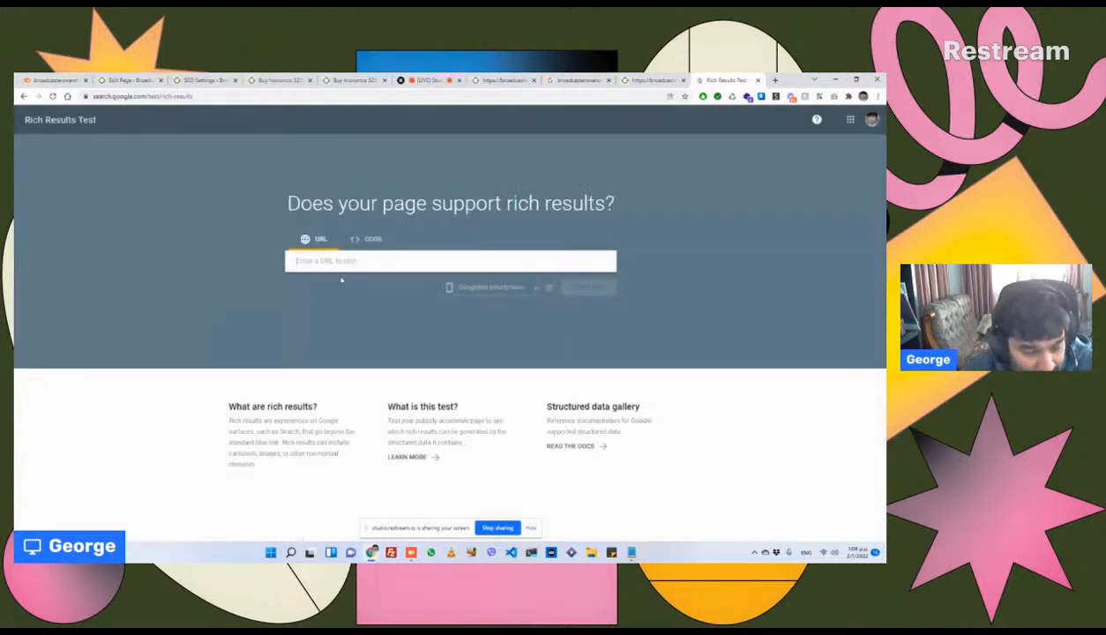
key(ctrl+v)
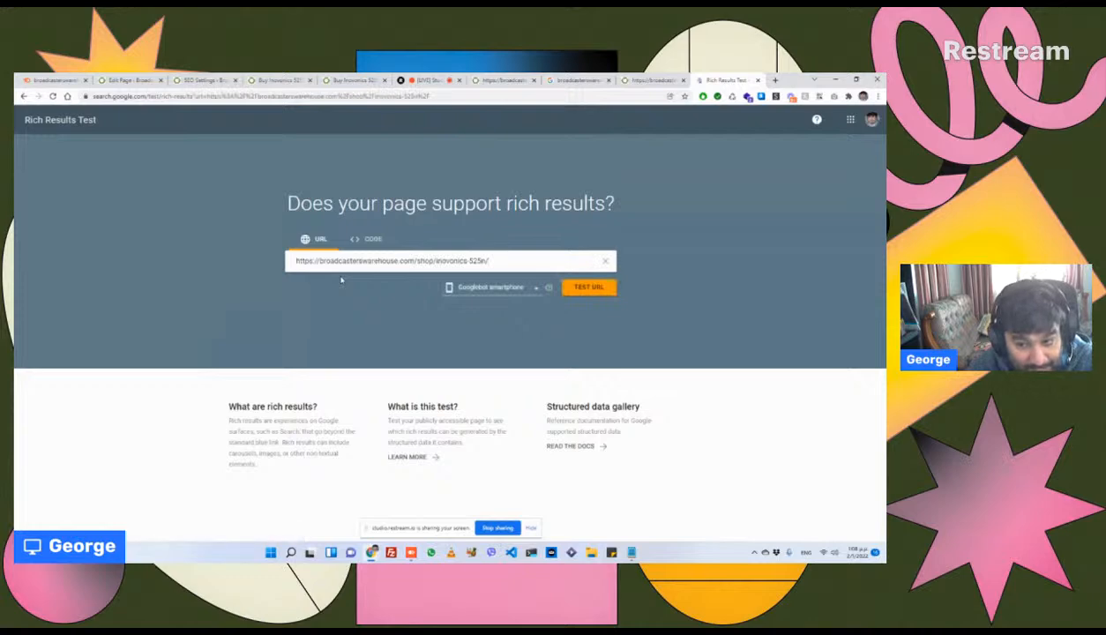
key(Return)
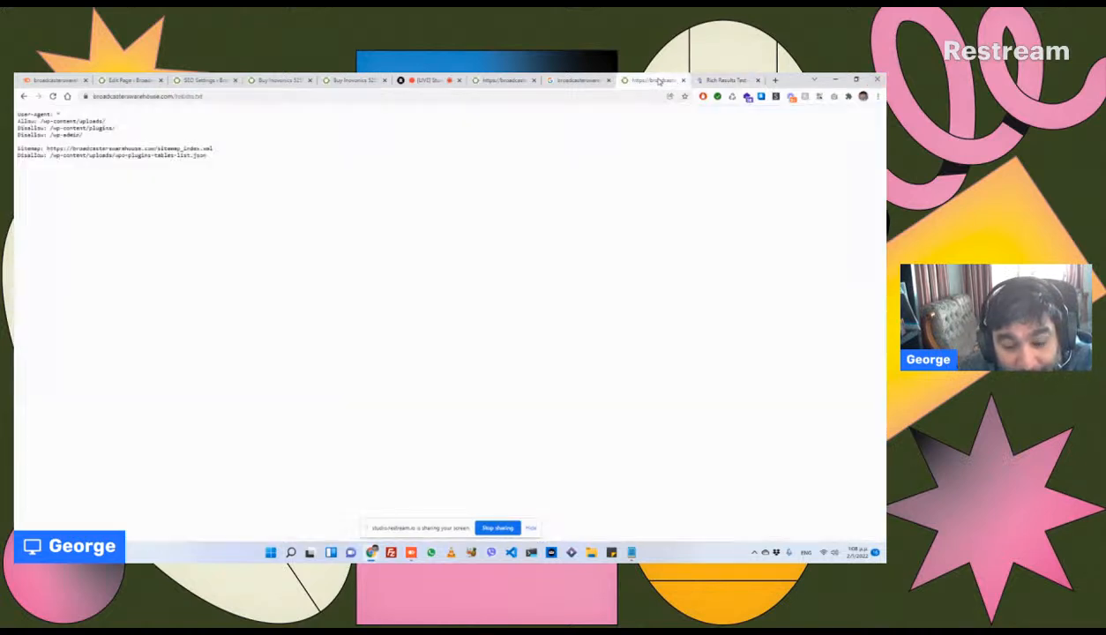
click(657, 80)
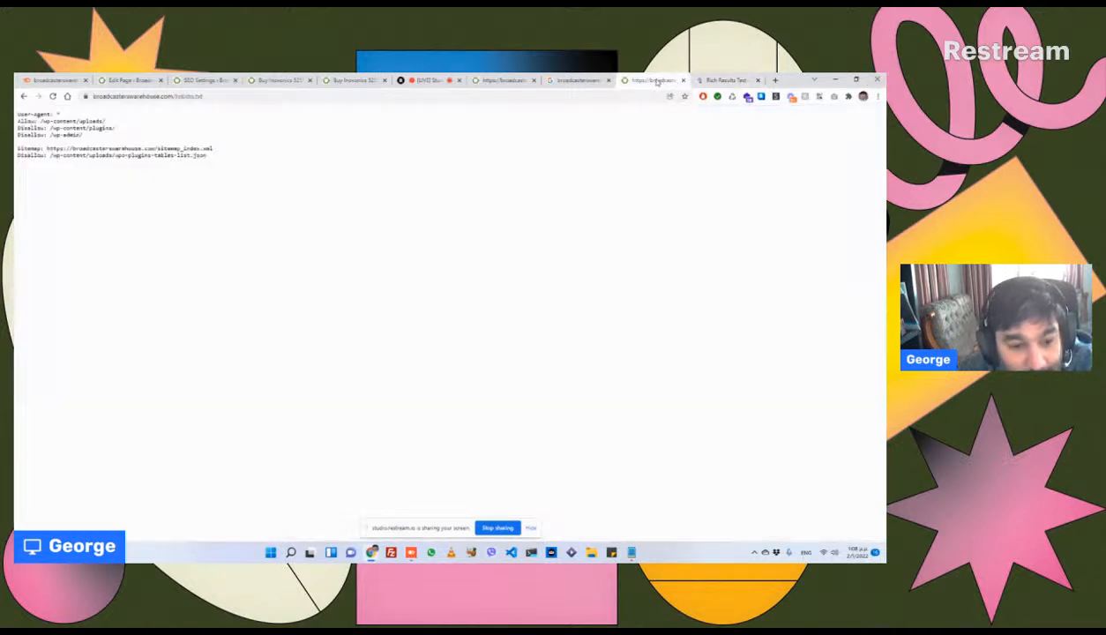
click(684, 80)
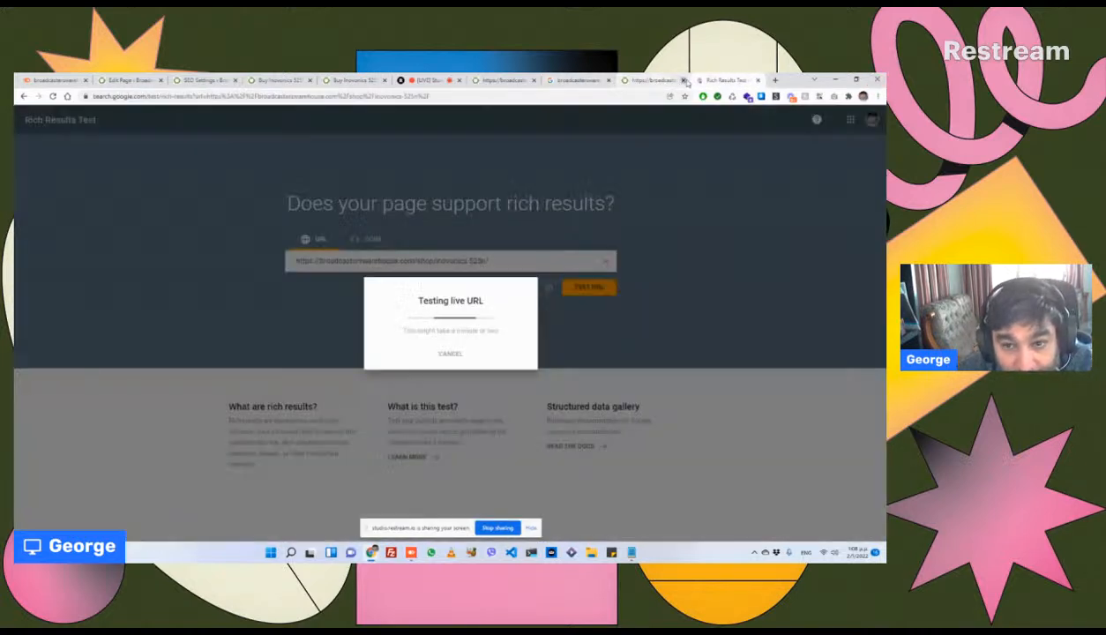
Step: Return to the Notepad list and highlight the text "449 pages need more than 3 clicks to be reached"
click(629, 551)
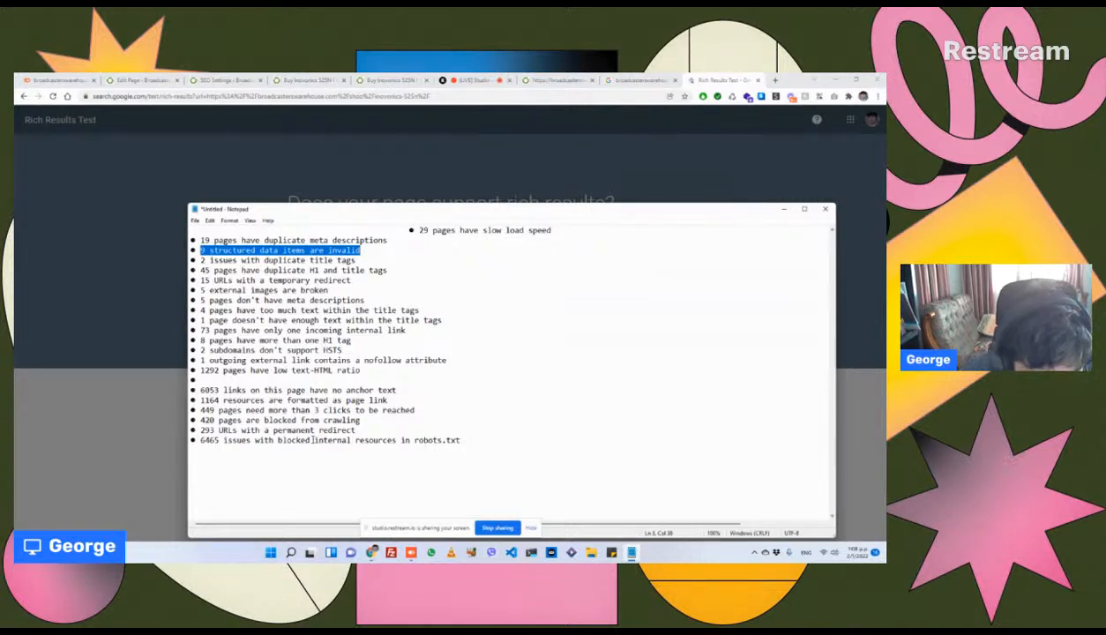
click(236, 392)
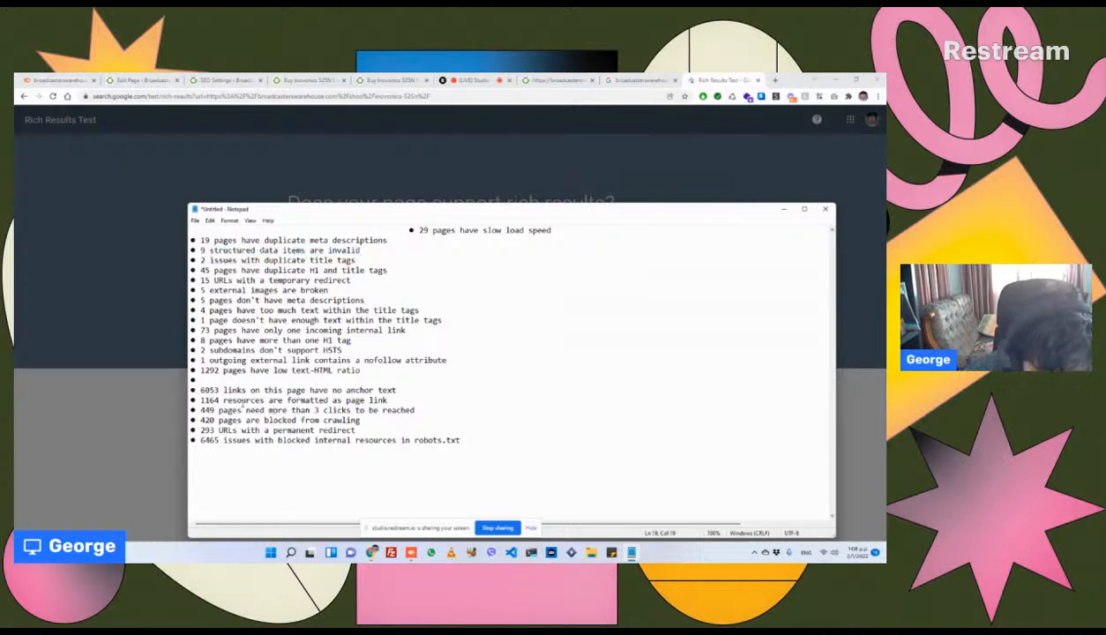
key(Home)
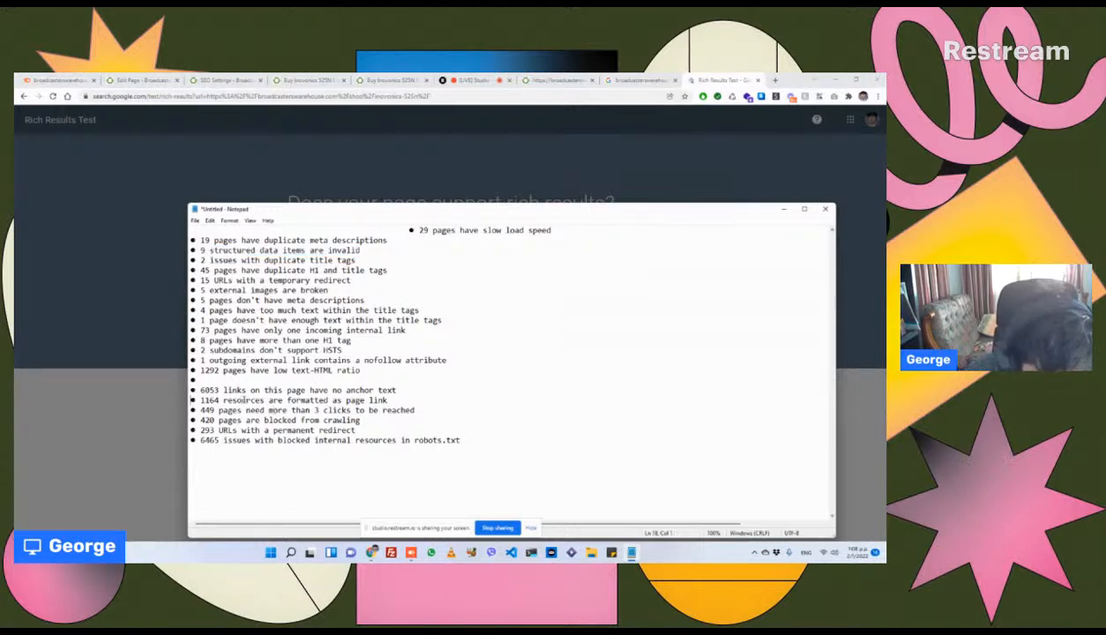
key(Down)
key(Down)
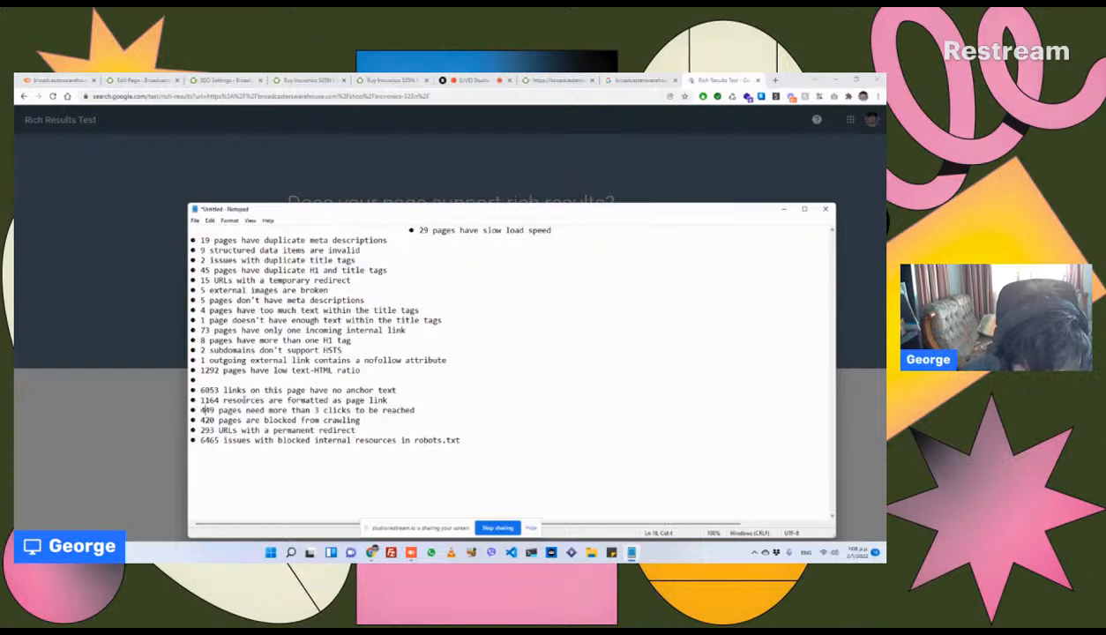
key(shift+Right)
key(shift+Right)
key(shift+Right)
key(shift+Right)
key(shift+Right)
key(shift+Right)
key(shift+Right)
key(shift+Right)
key(shift+Right)
key(shift+Right)
key(shift+Right)
key(shift+Right)
key(shift+Right)
key(shift+Right)
key(shift+Right)
key(shift+Right)
key(shift+Right)
key(shift+Right)
key(shift+Right)
key(shift+Right)
key(shift+Right)
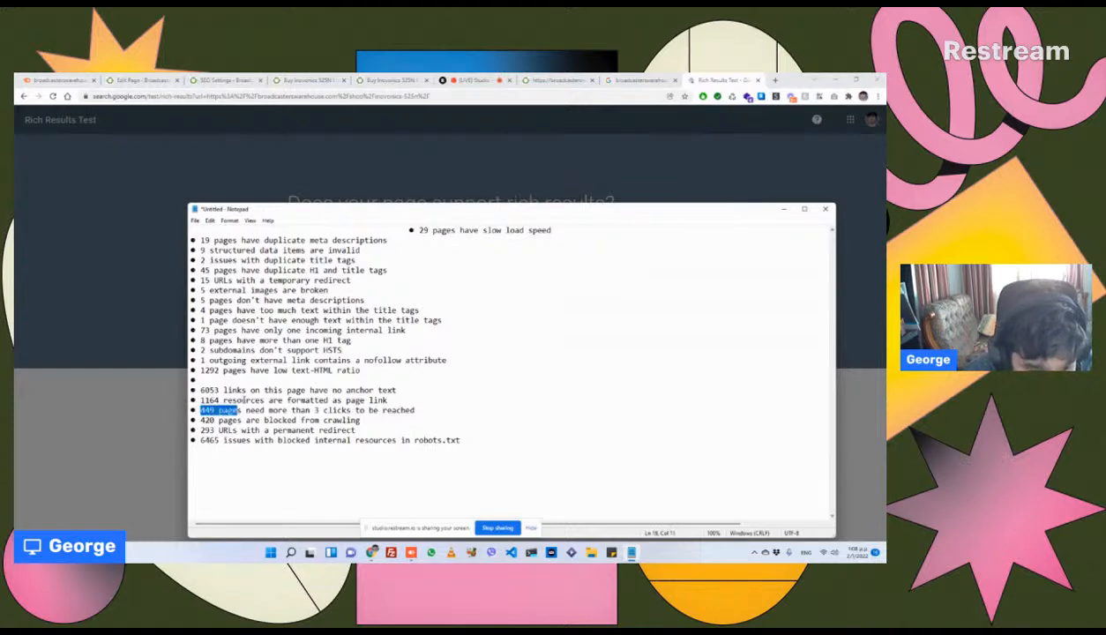
key(shift+Right)
key(shift+Right)
key(shift+Right)
key(shift+Right)
key(shift+Right)
key(shift+Right)
key(shift+Right)
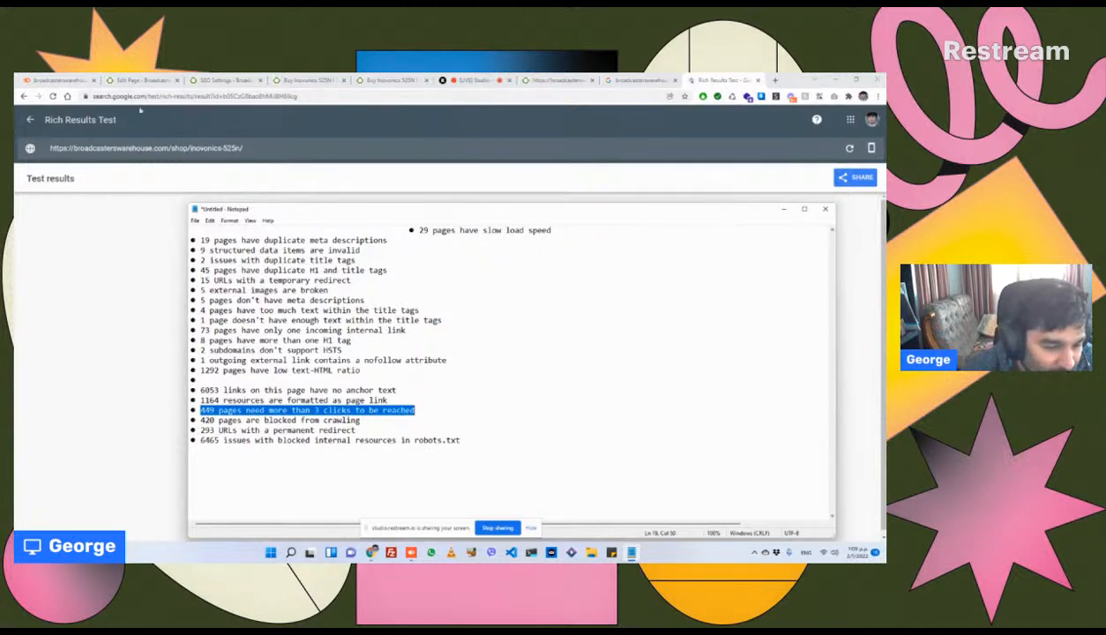
Step: Return to the rich results test, open its Products details and expand the warnings of the detected Inovonics 525N item
click(120, 468)
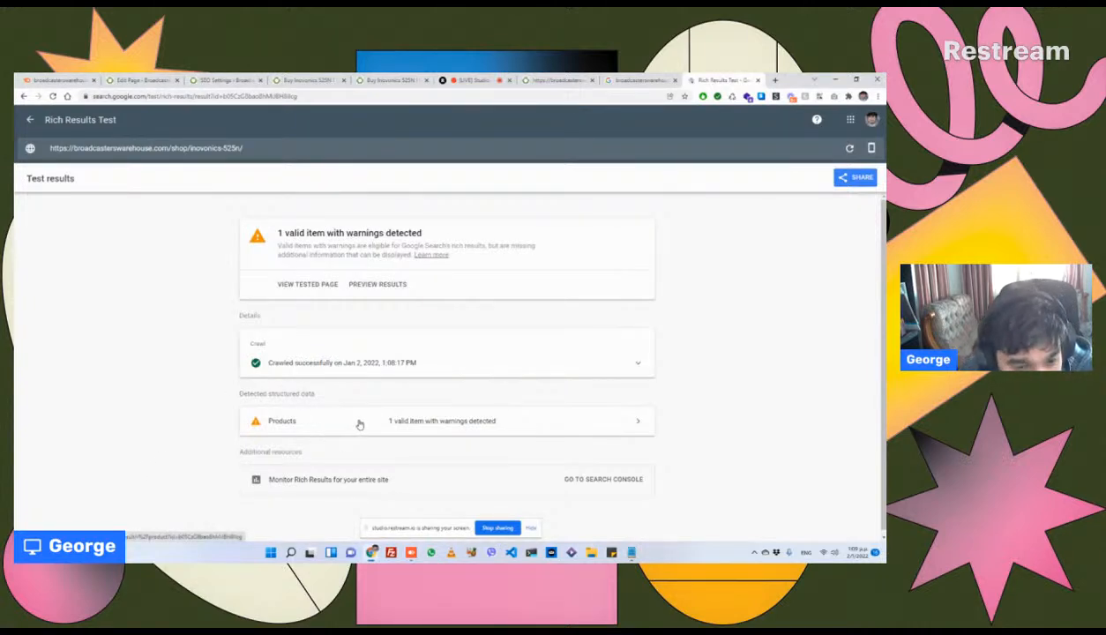
click(358, 424)
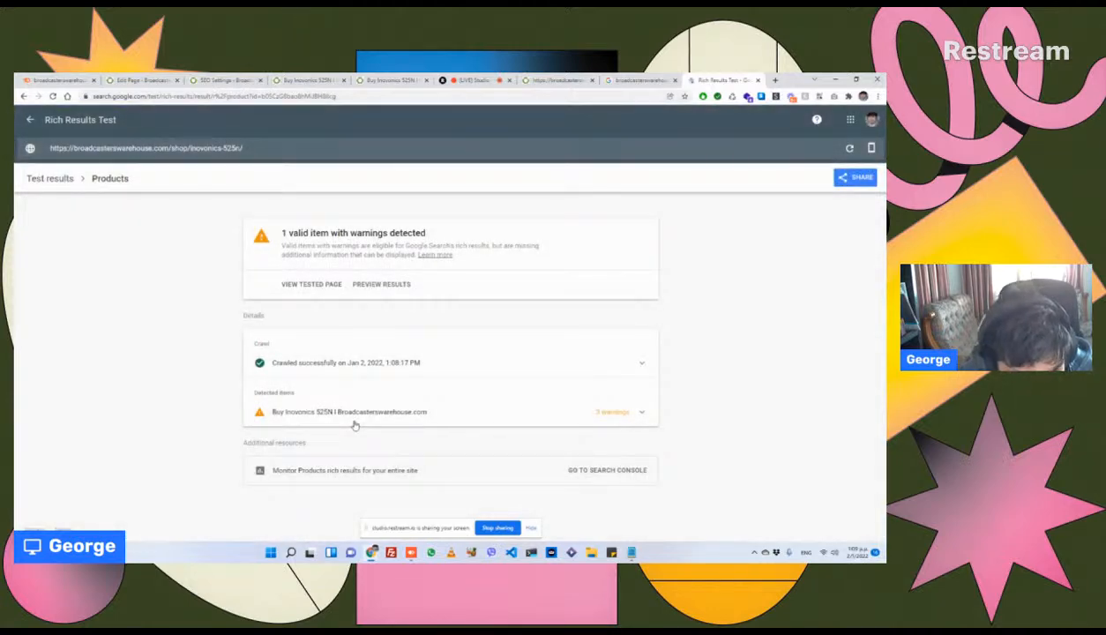
click(349, 418)
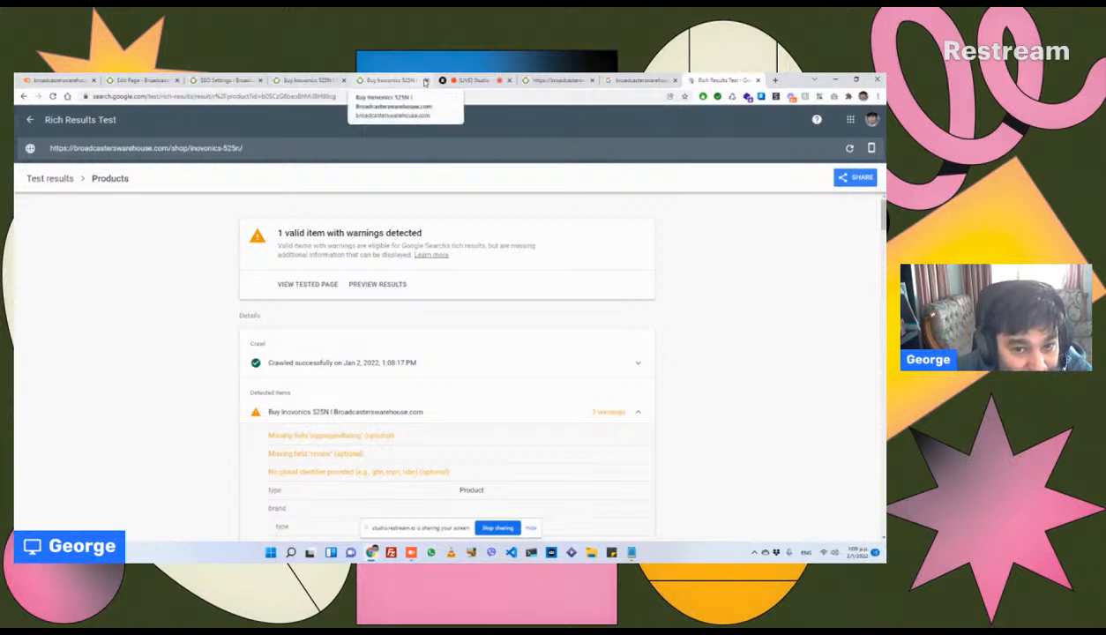
Step: Examine the Reviews section of the live Inovonics 525N product page and return to the test's Products warnings
click(391, 81)
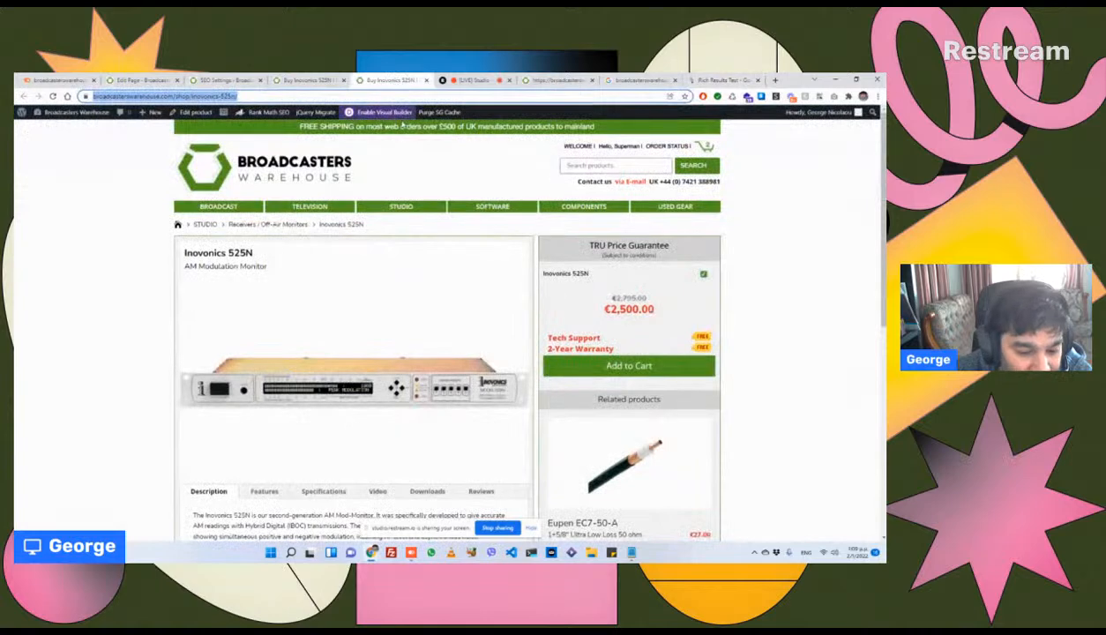
scroll(390, 165, down, 10)
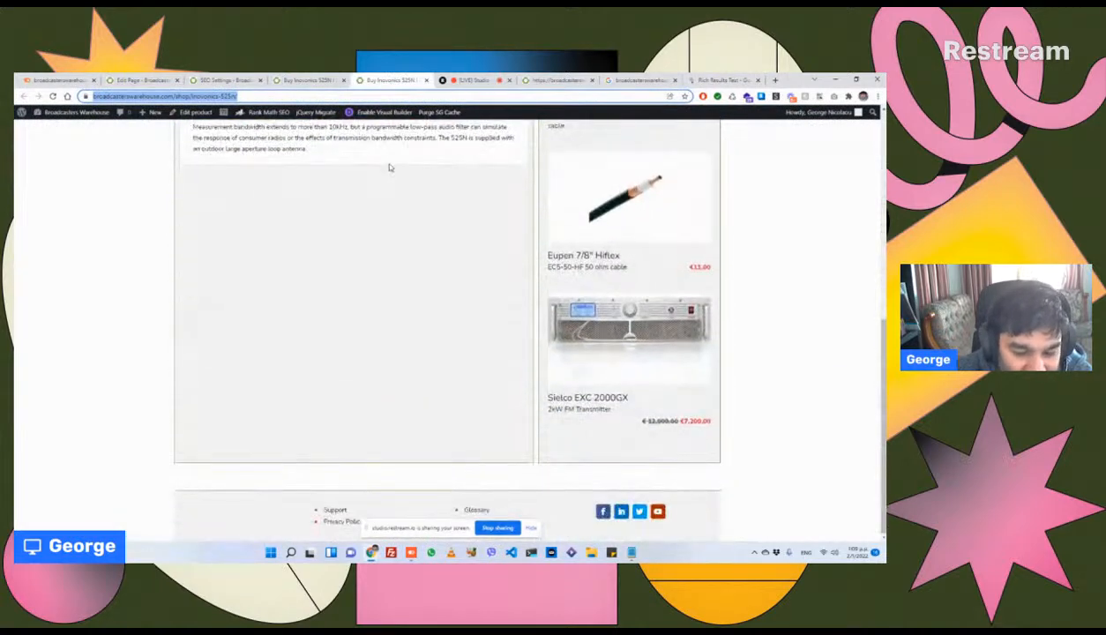
scroll(389, 166, up, 3)
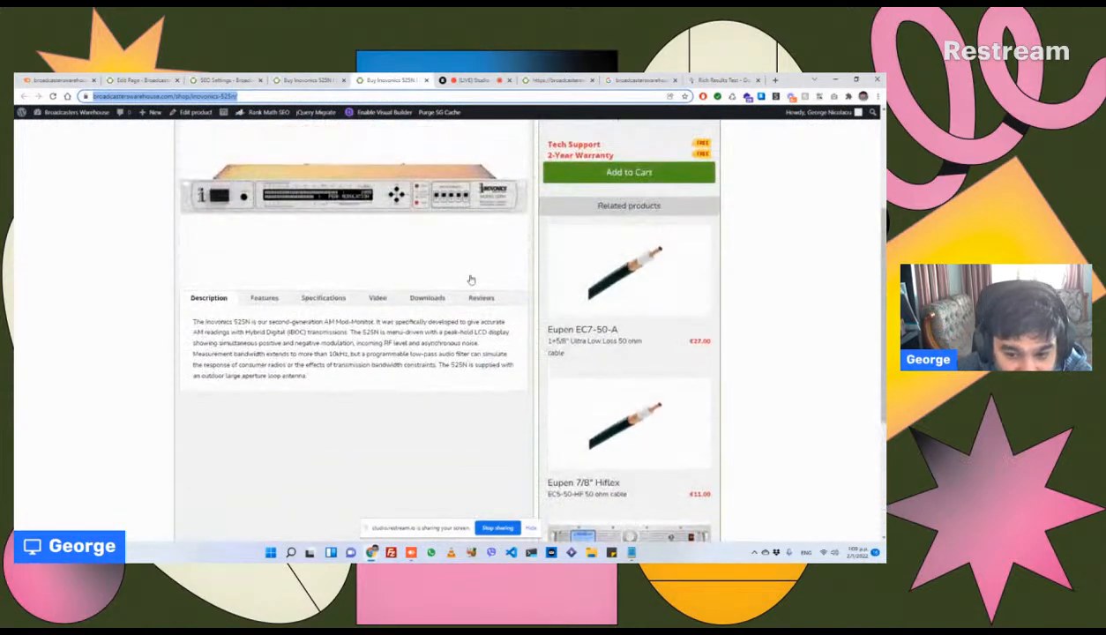
scroll(477, 297, up, 3)
scroll(427, 363, down, 2)
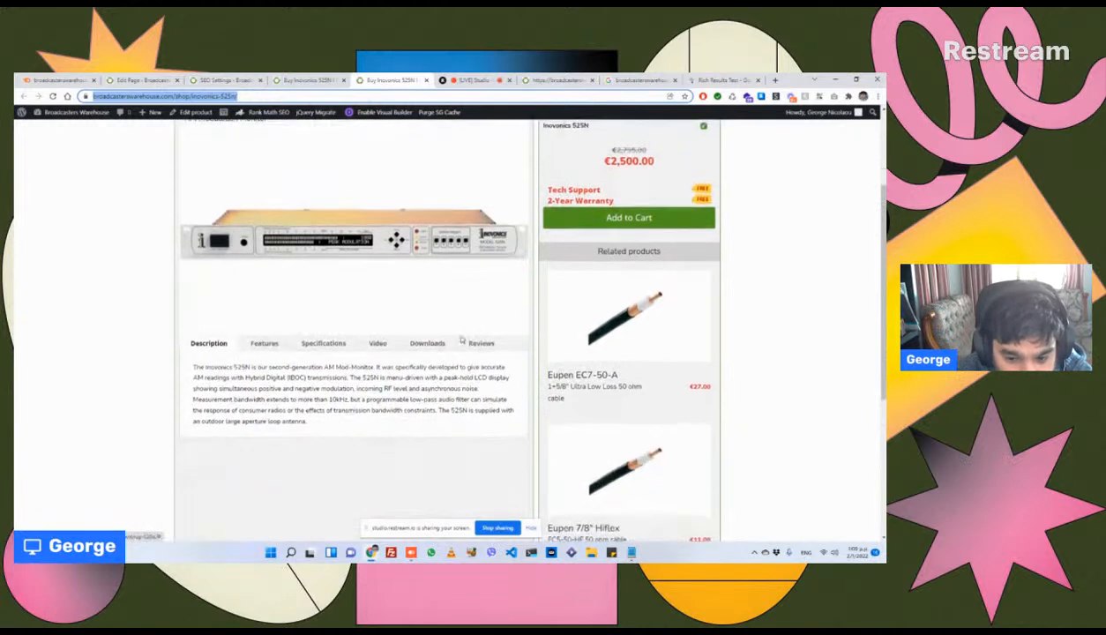
click(469, 344)
scroll(379, 386, down, 2)
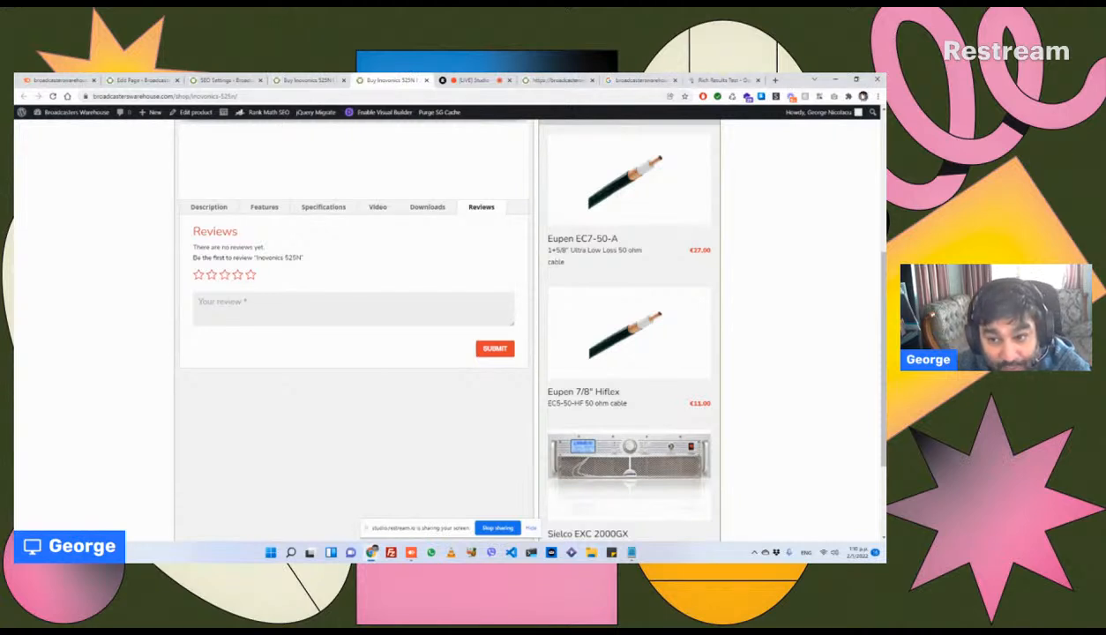
click(738, 80)
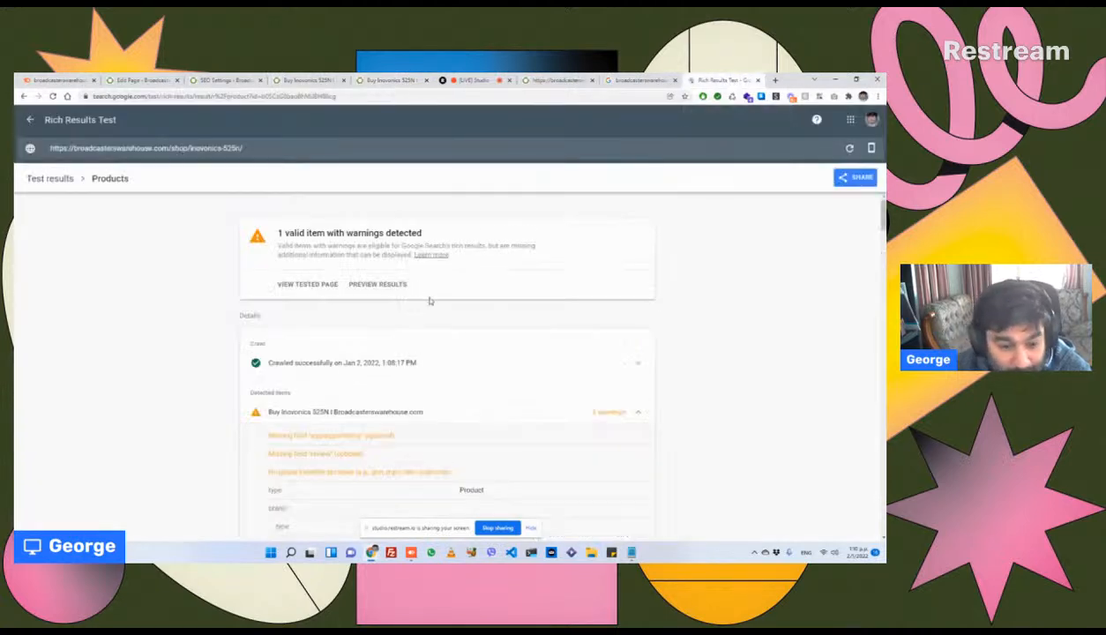
Step: Examine the Inovonics 525N item's warnings in the rich results test and briefly view the source code behind the missing aggregateRating field
scroll(322, 463, down, 3)
scroll(321, 464, up, 3)
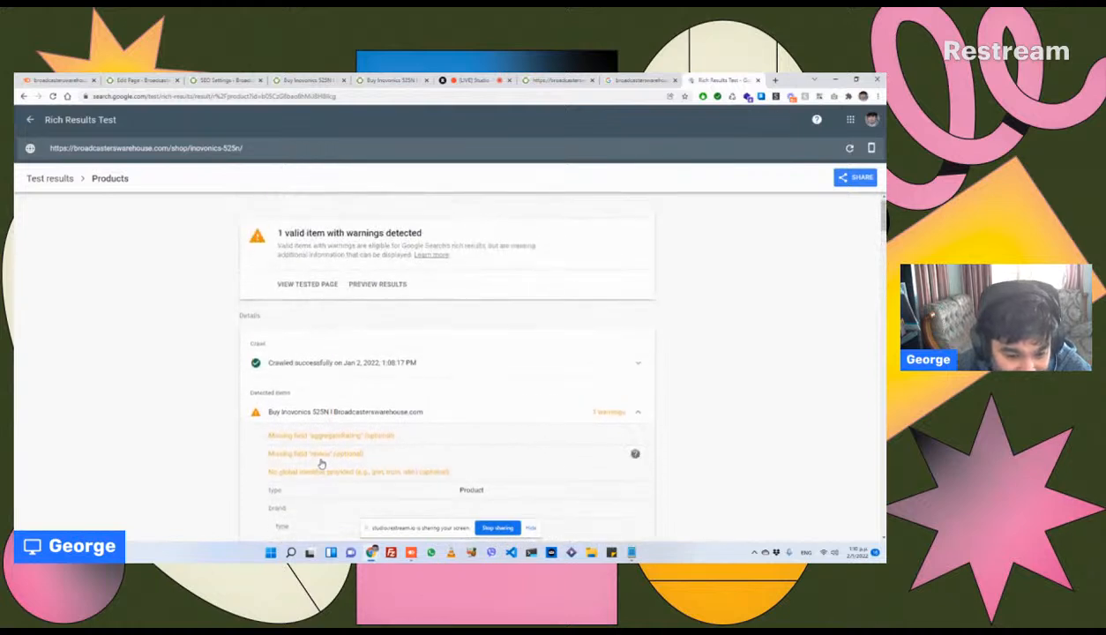
scroll(319, 465, down, 1)
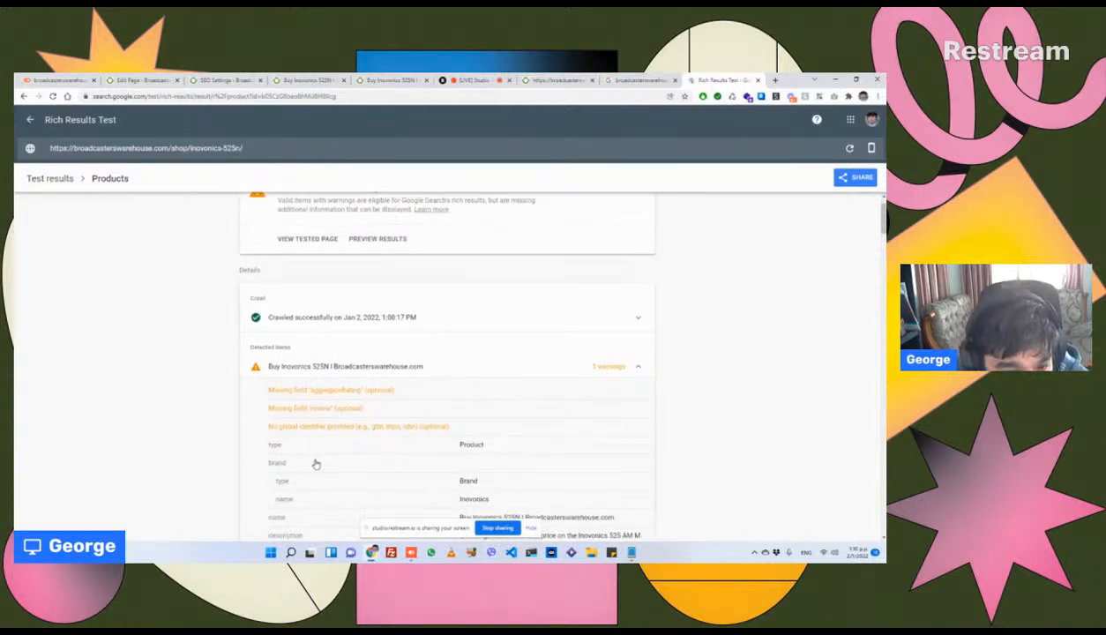
scroll(315, 462, up, 1)
scroll(314, 462, down, 3)
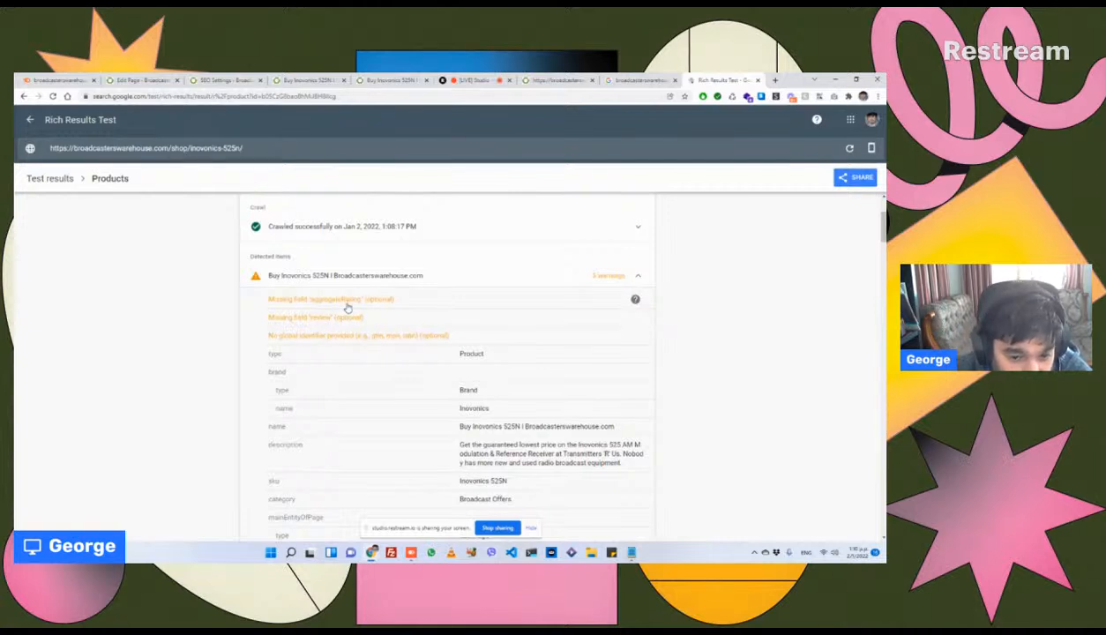
click(298, 324)
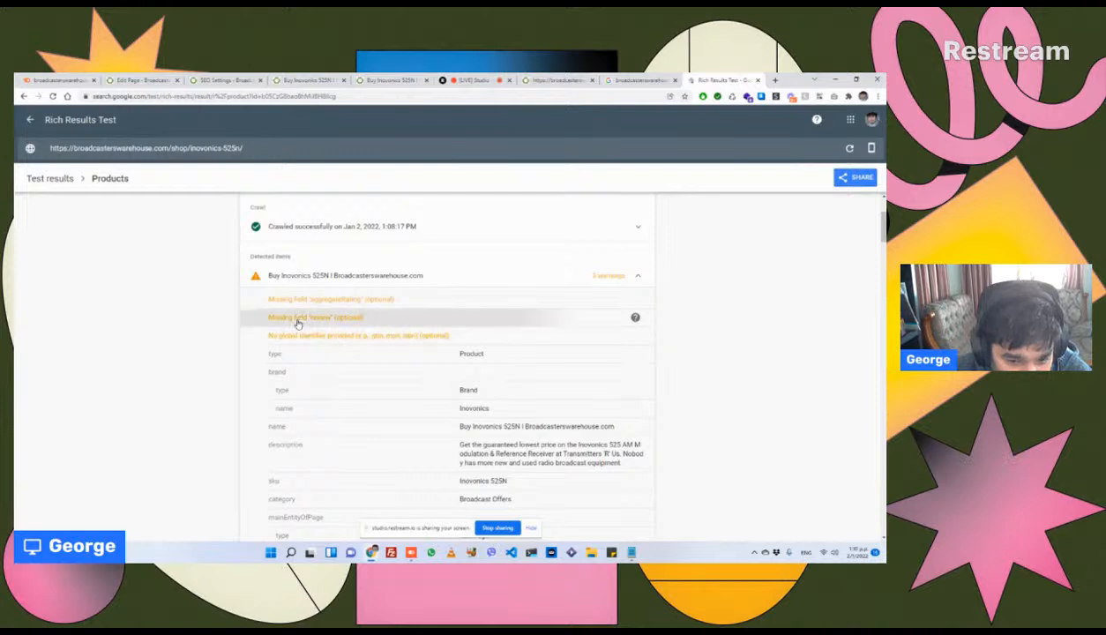
click(298, 323)
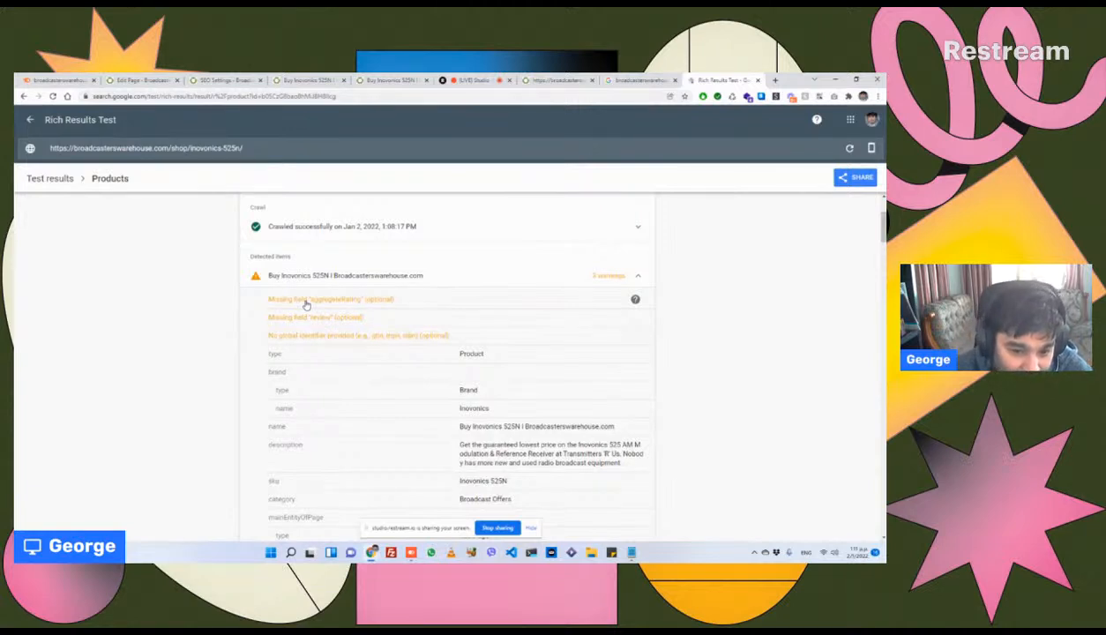
click(306, 304)
click(306, 303)
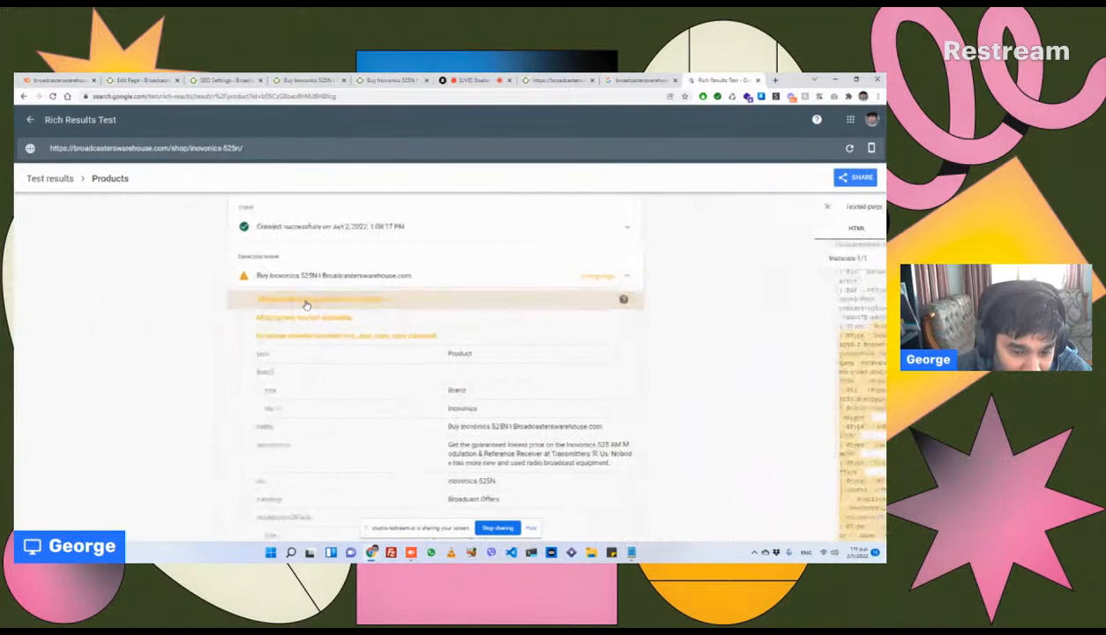
scroll(317, 313, down, 5)
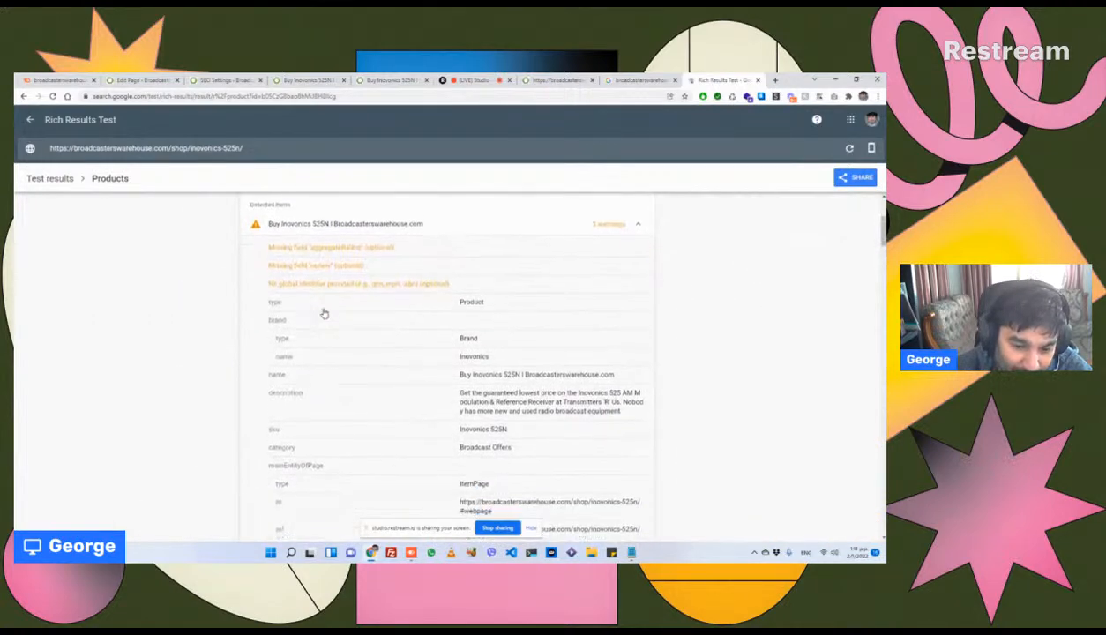
scroll(327, 318, up, 4)
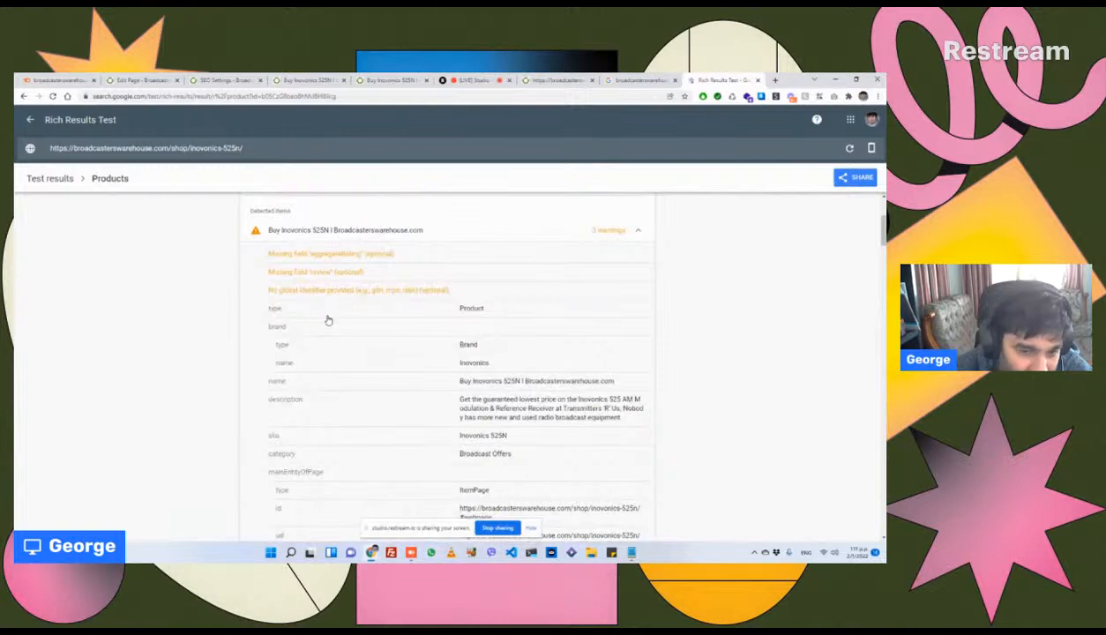
scroll(327, 319, up, 4)
scroll(327, 319, down, 2)
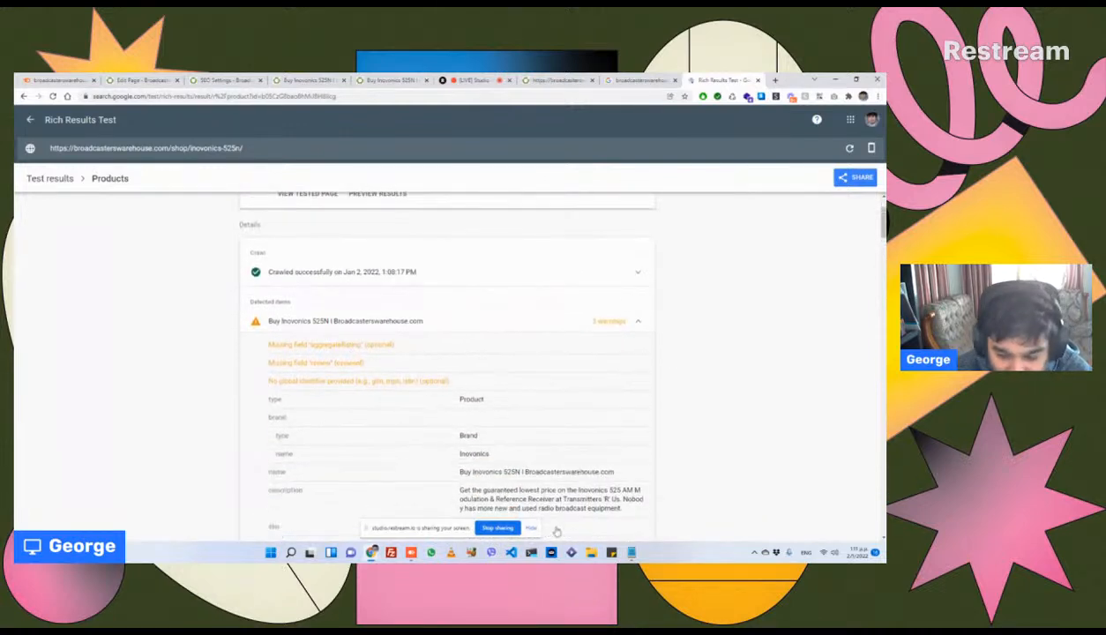
Step: Check the Notepad list and close the rich results test, the Google search results and the robots.txt page
click(630, 552)
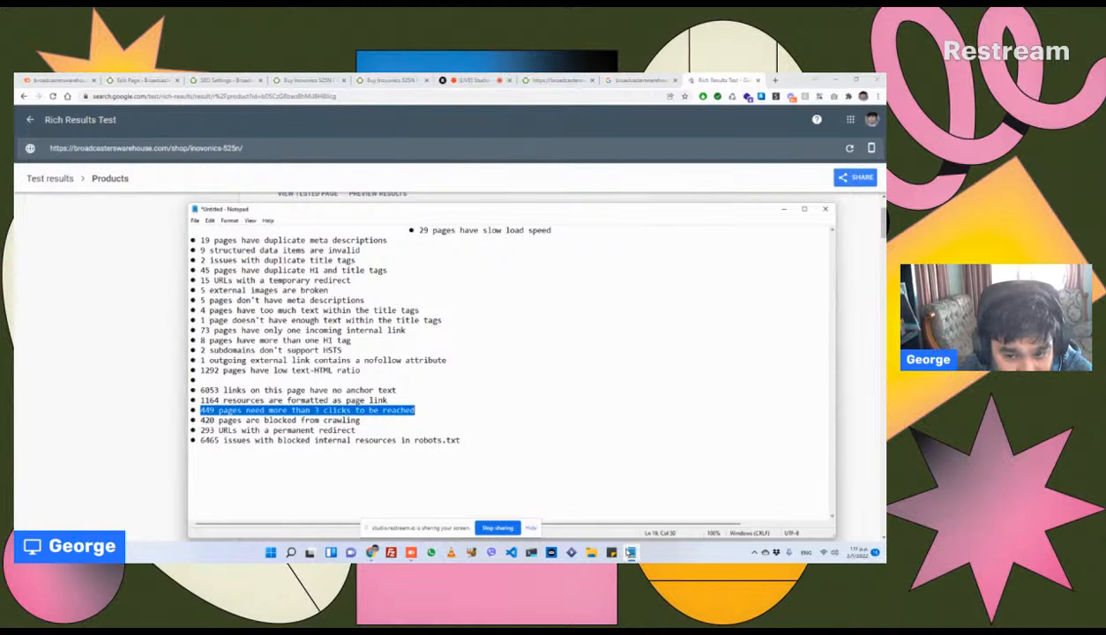
click(764, 82)
click(759, 81)
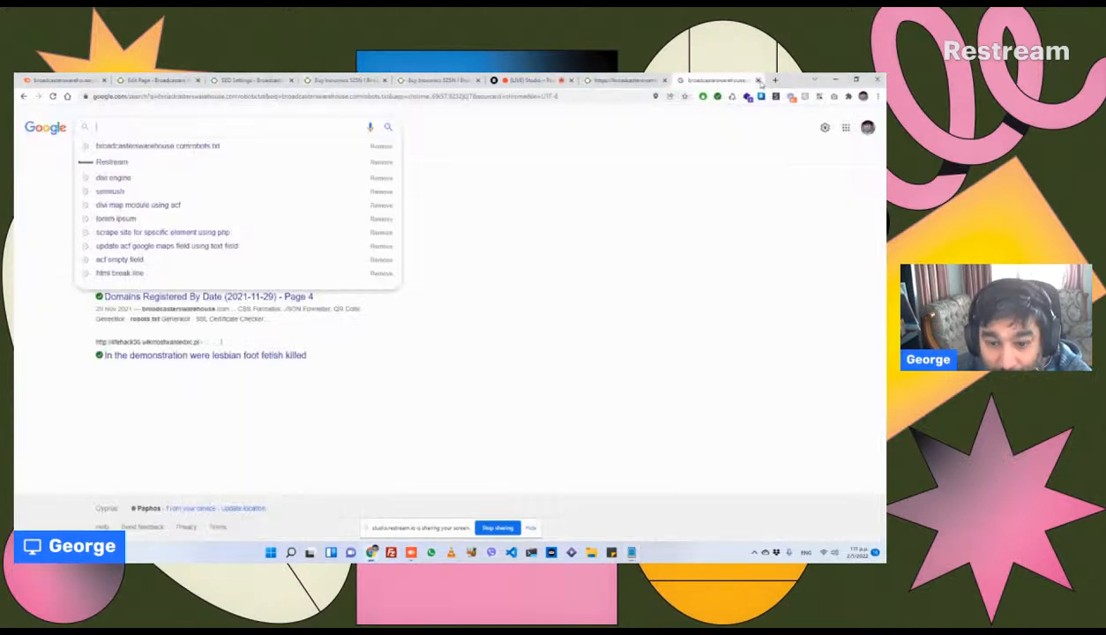
click(757, 80)
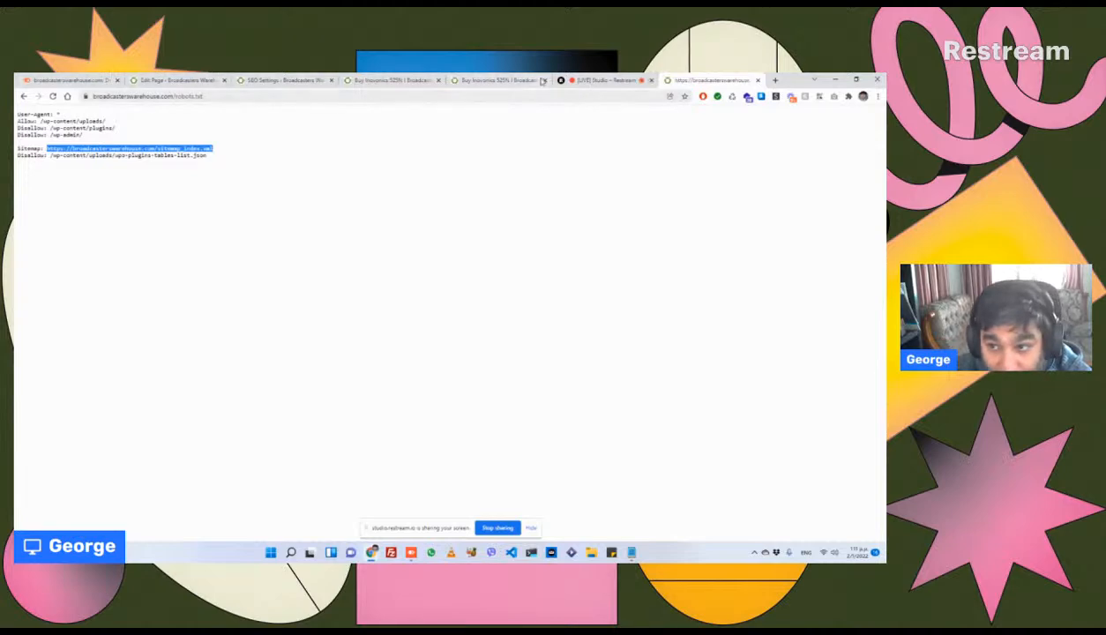
click(758, 80)
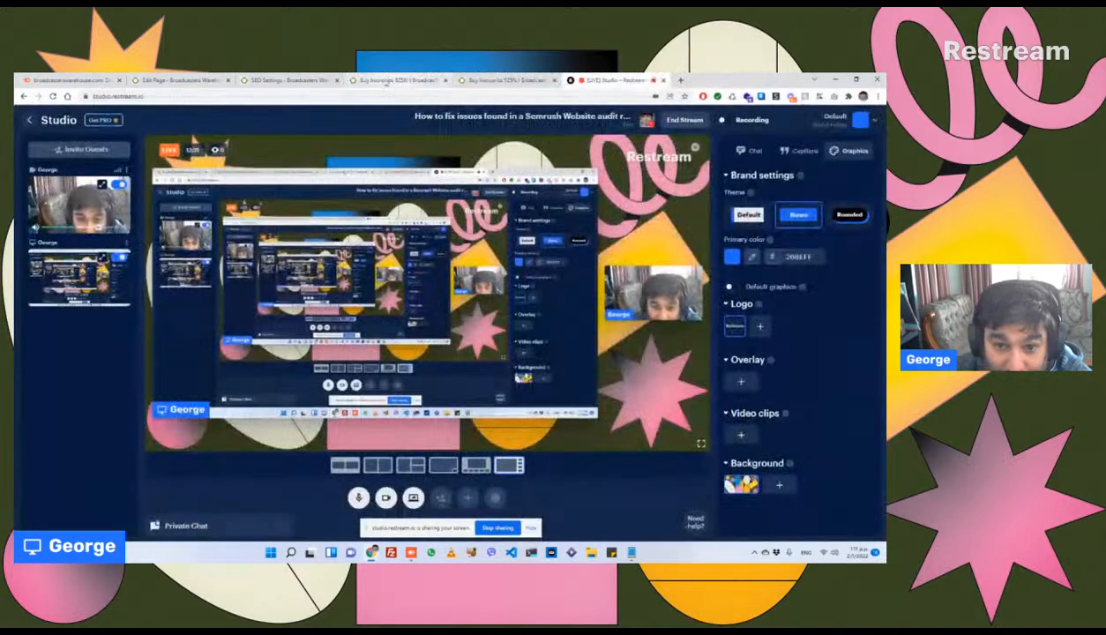
Step: Look over the live Inovonics 525N product page, from its Reviews section up to the page header
click(505, 80)
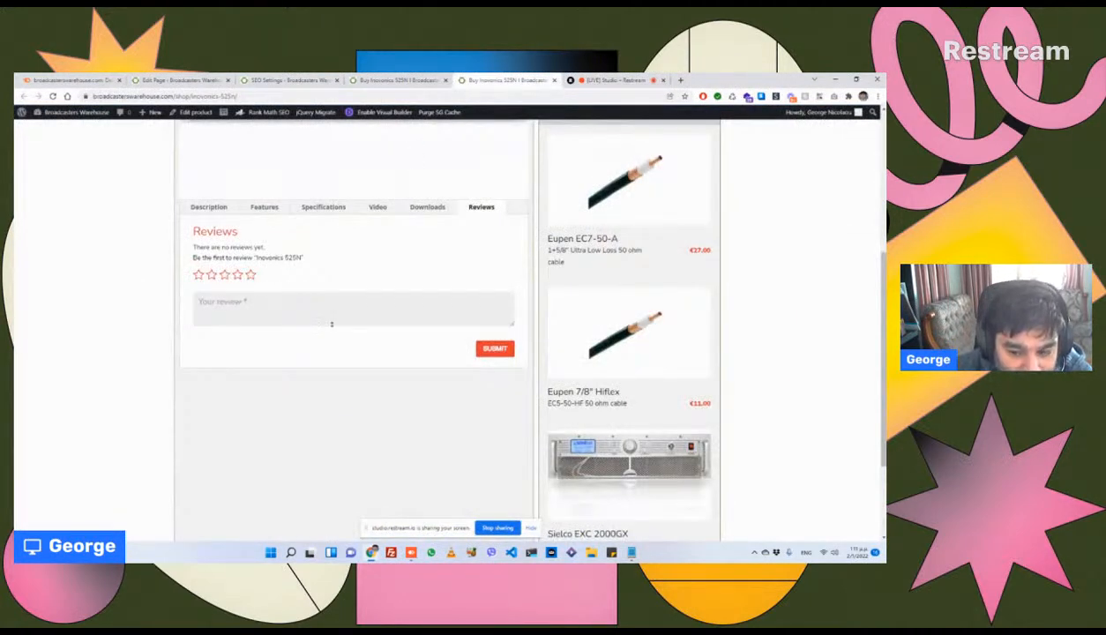
scroll(361, 441, down, 3)
scroll(364, 446, up, 10)
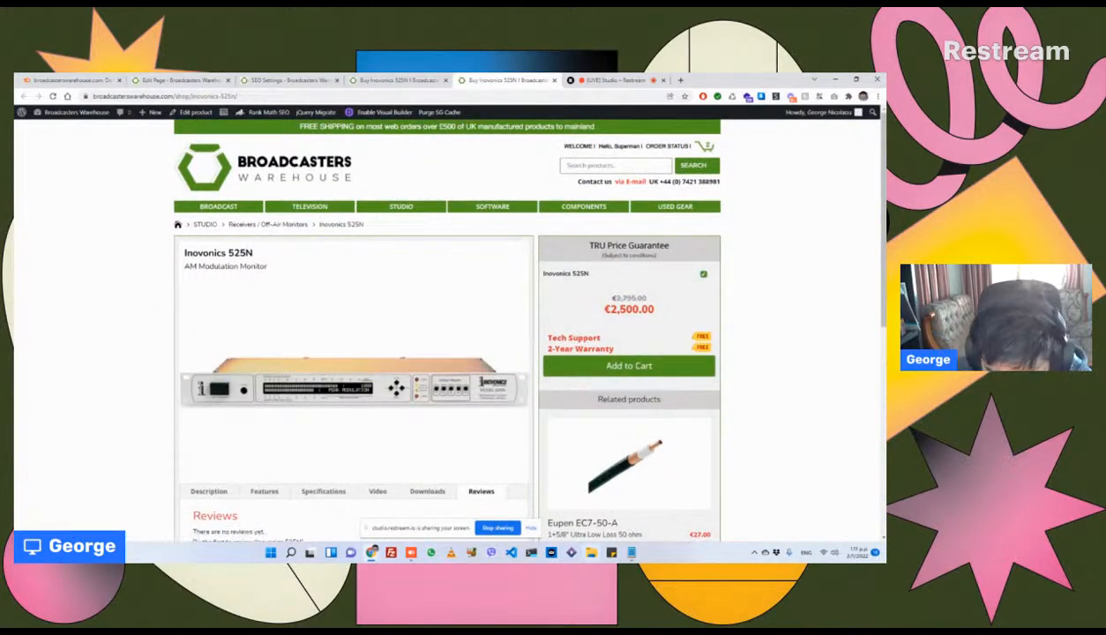
Step: Return to the Notepad list and place the cursor at the start of the "293 URLs with a permanent redirect" text
click(633, 553)
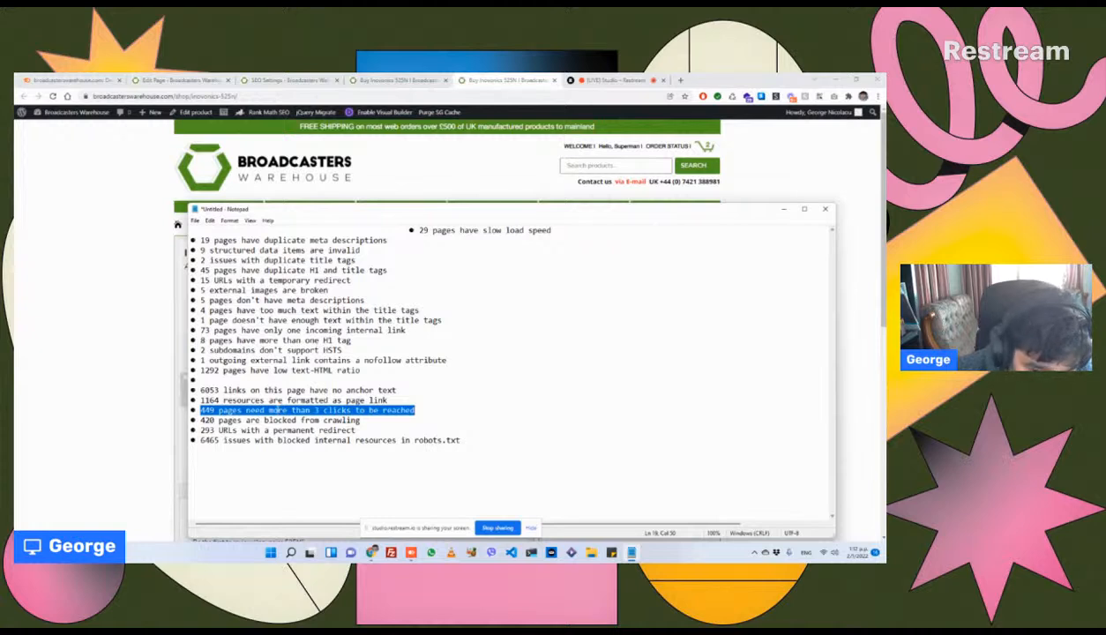
click(250, 428)
double_click(247, 429)
click(246, 429)
key(Home)
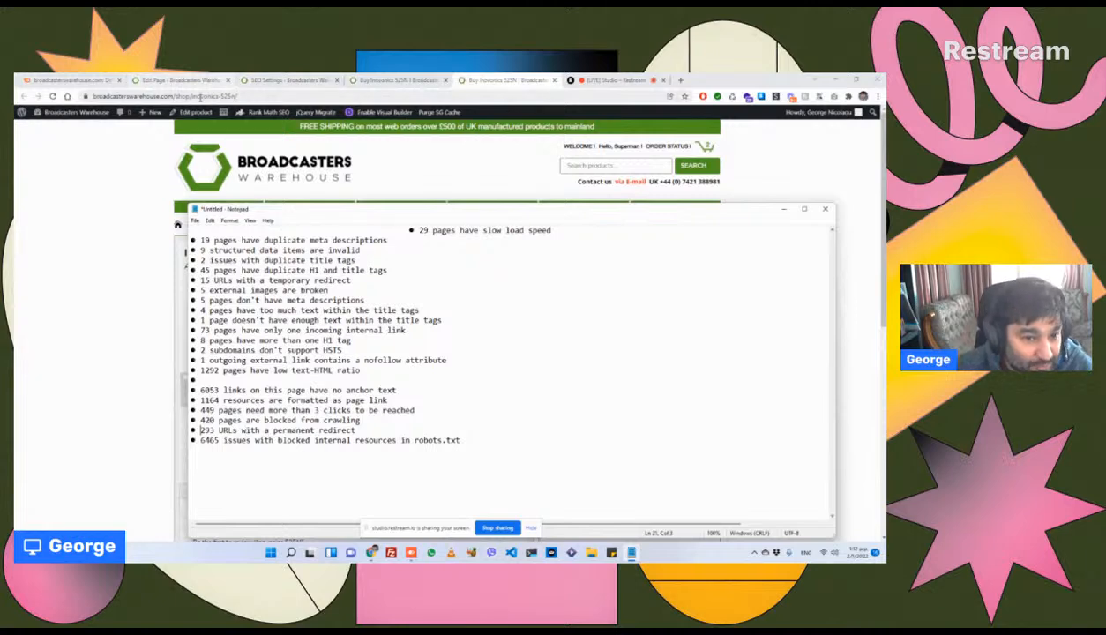
Step: Go from the Rank Math settings page to the live homepage and highlight "293 URLs with a permanent redirect" in the Notepad list
click(257, 78)
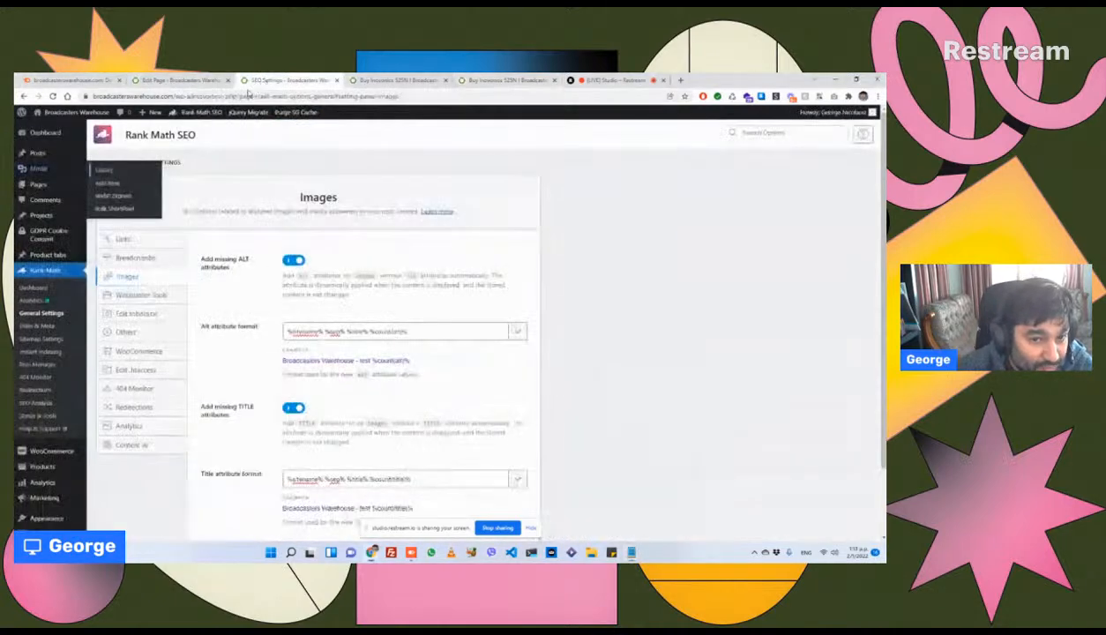
click(195, 97)
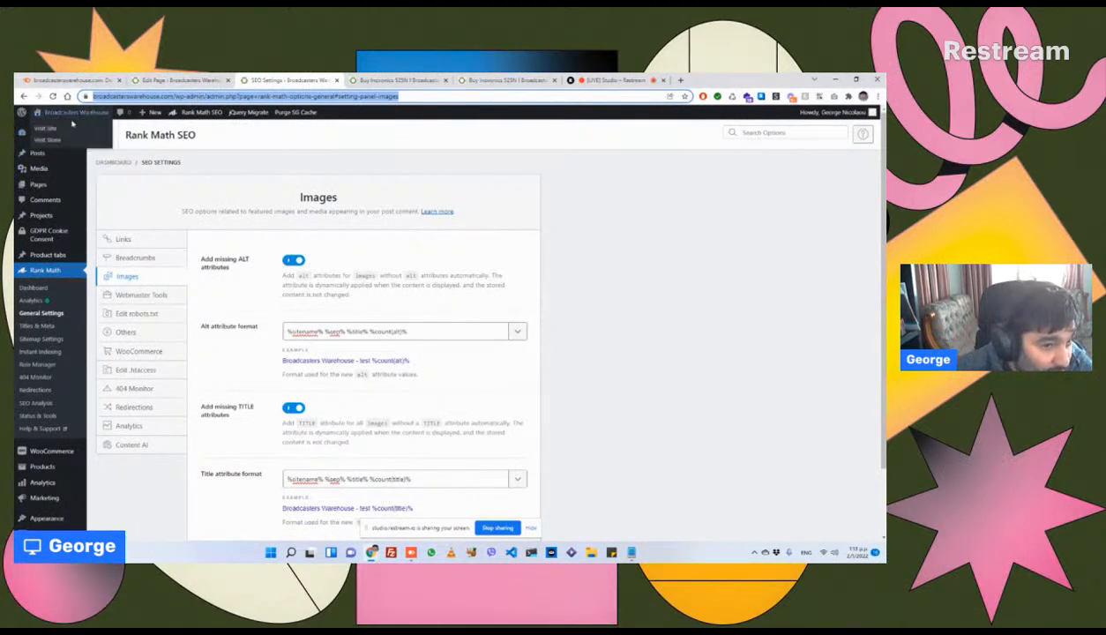
click(66, 129)
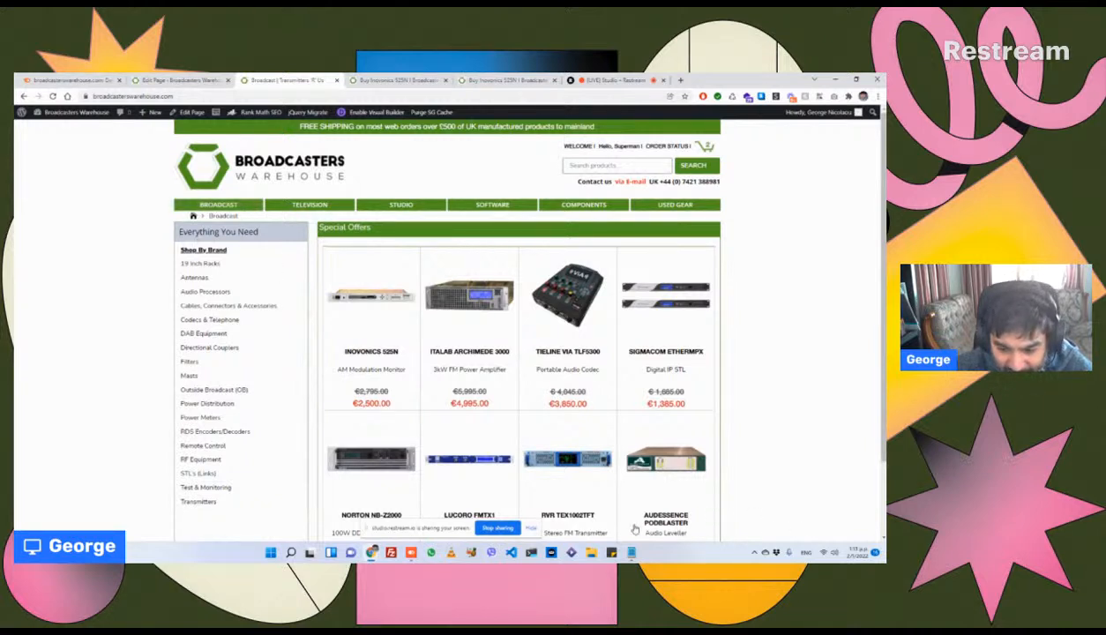
click(631, 552)
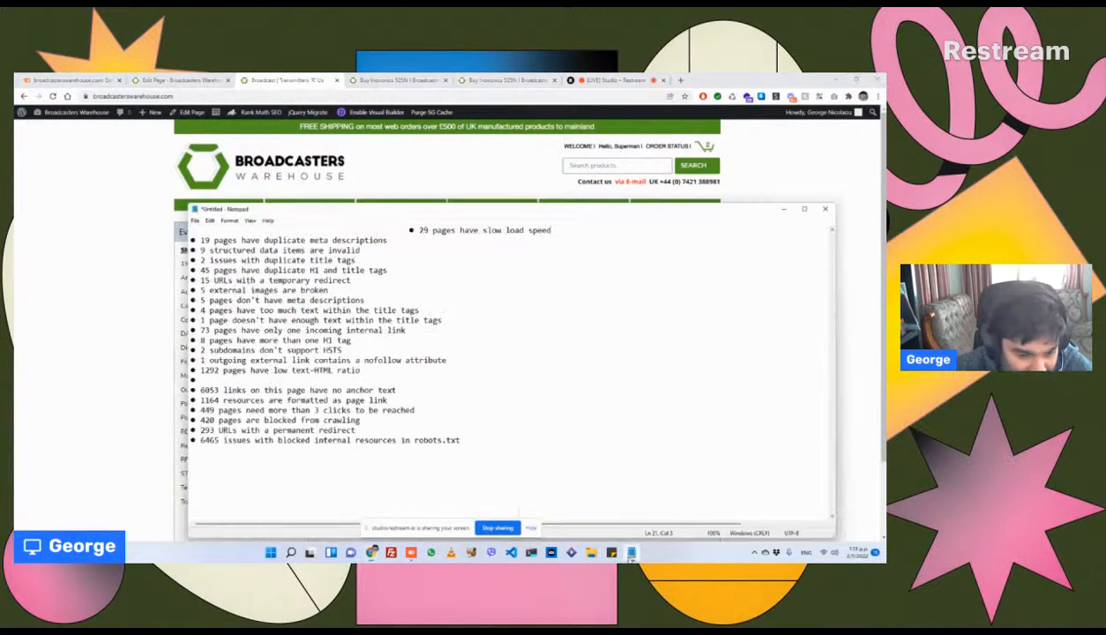
key(shift+End)
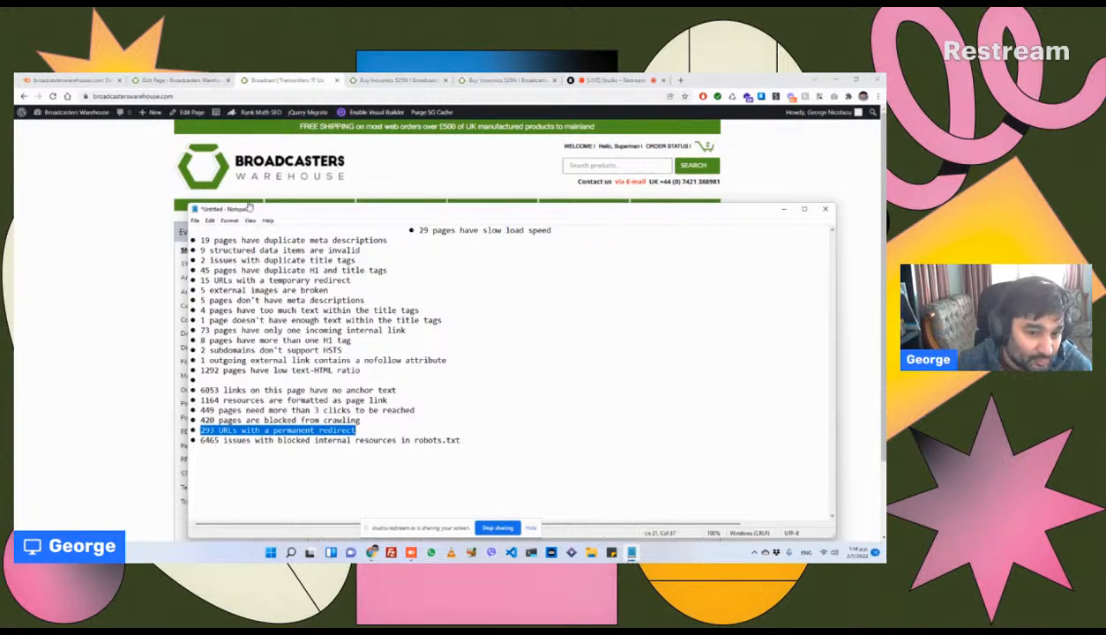
Step: Open the live site's Studio page and replace studio in its address with rf-transmitters without loading it
click(89, 226)
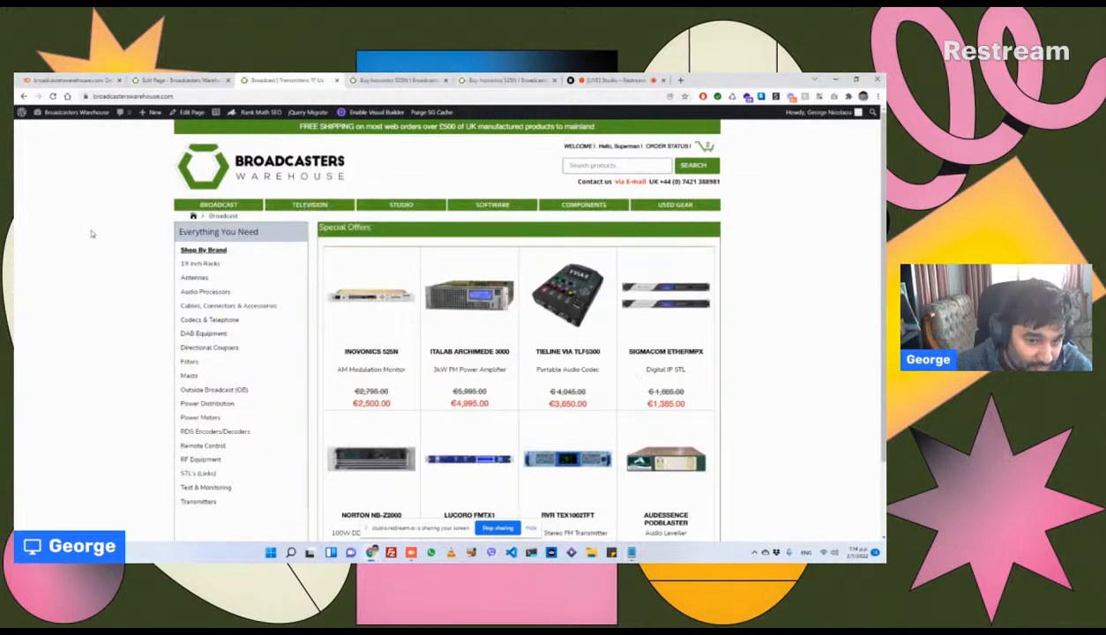
click(386, 207)
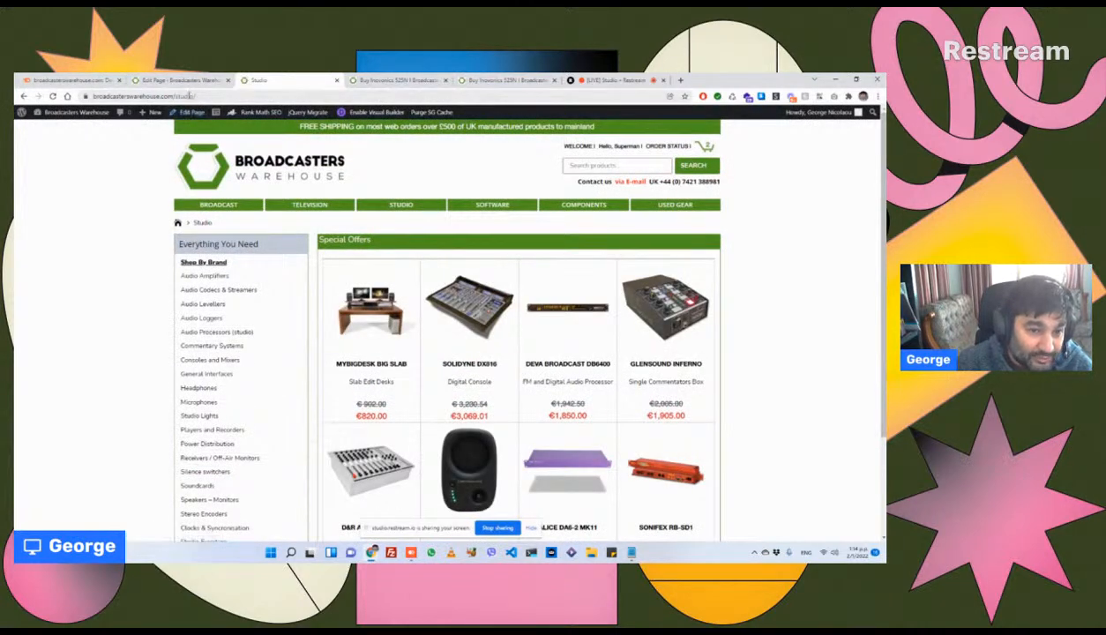
double_click(188, 96)
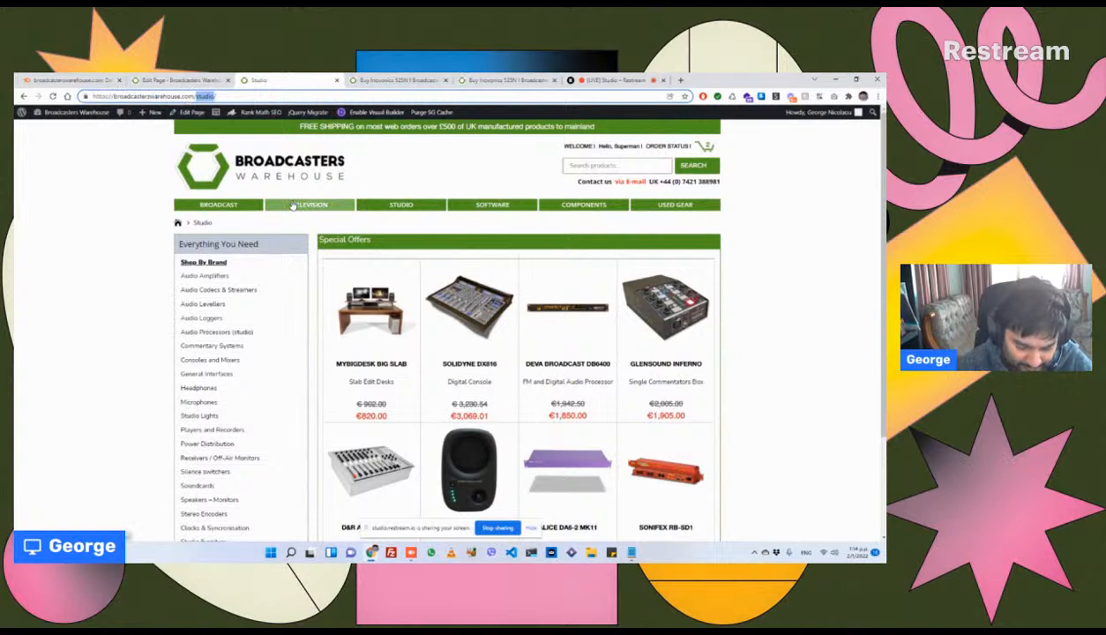
text(rf/-trans)
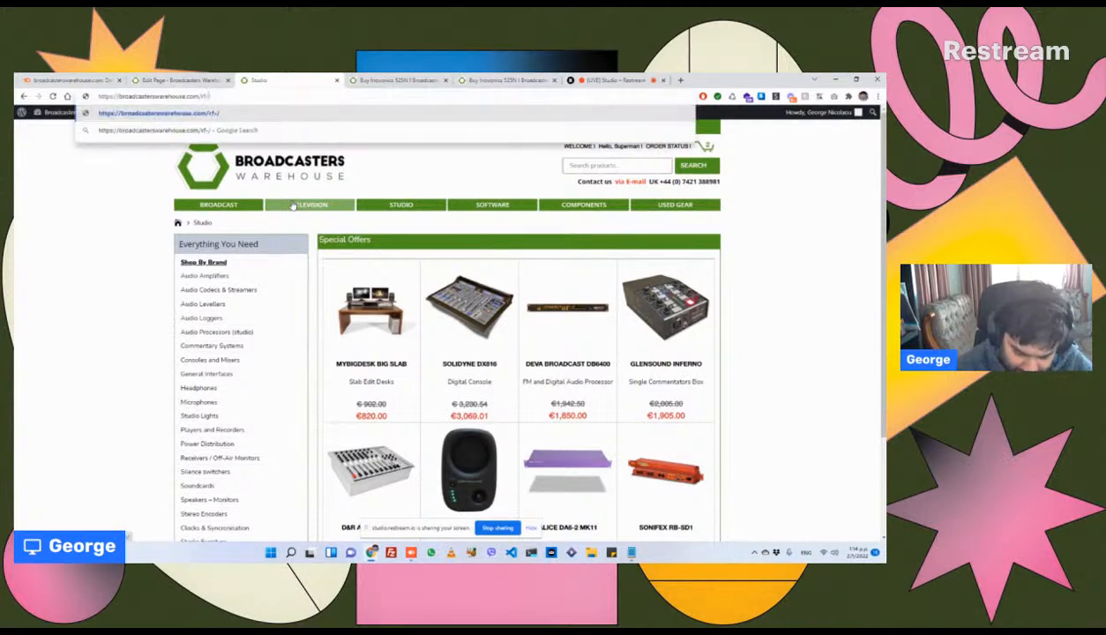
text(mitters)
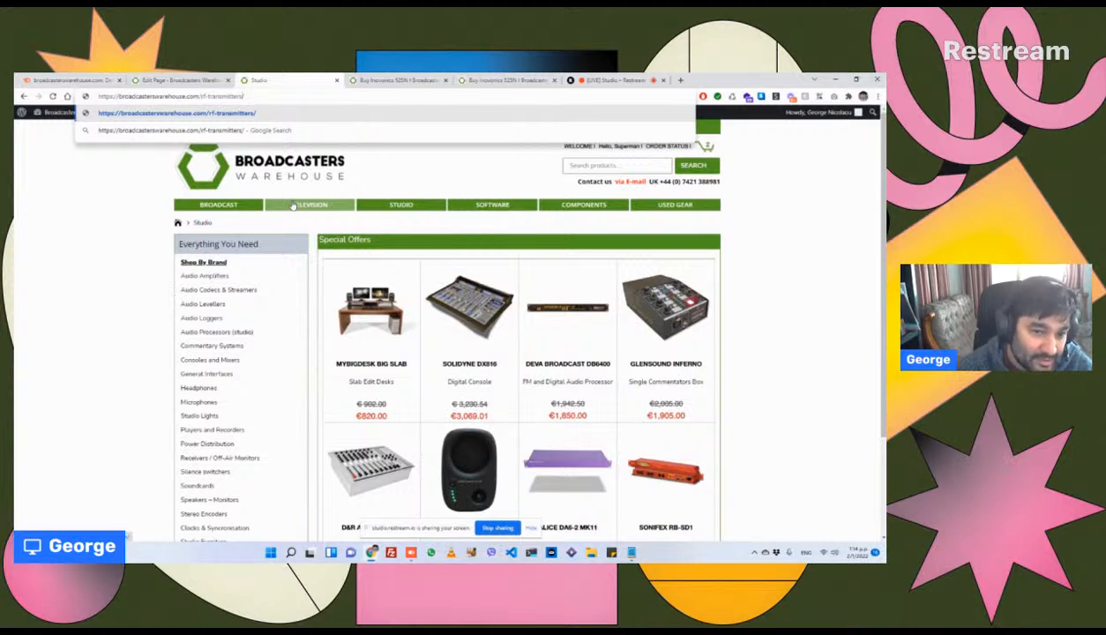
Step: Replace the drafted rf-transmitters path in the address with broadcast/ as an example of a changed URL
key(shift+Left)
key(shift+Left)
key(shift+Left)
key(shift+Left)
key(shift+Left)
key(shift+Left)
key(shift+Left)
key(shift+Left)
key(shift+Left)
key(shift+Left)
key(shift+Left)
key(shift+Left)
key(shift+Left)
key(shift+Left)
key(shift+Left)
key(shift+Left)
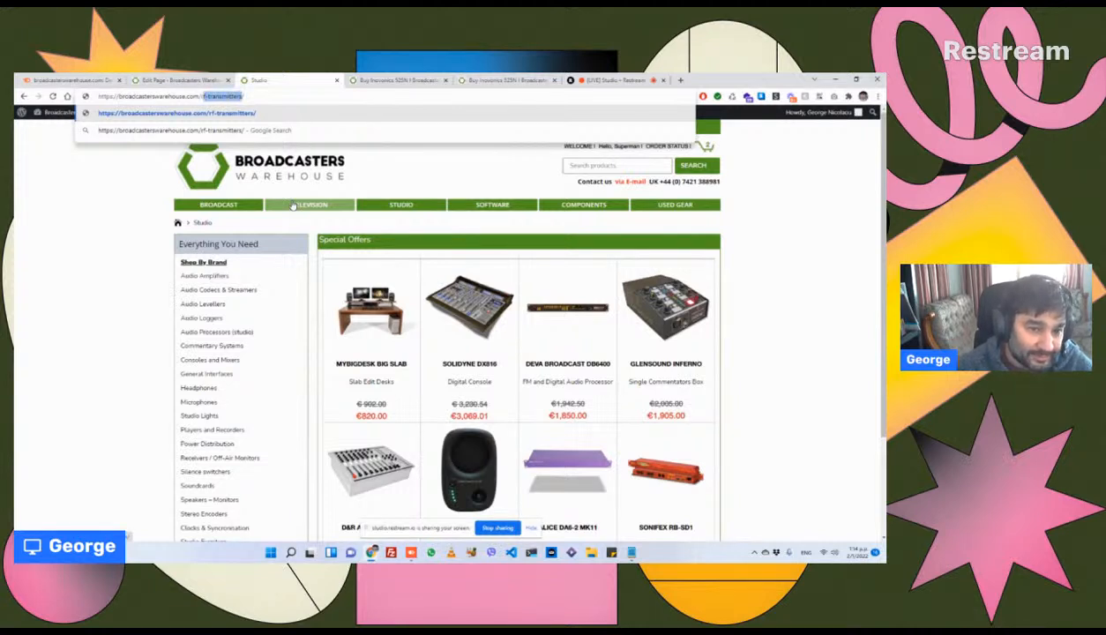
text(bro)
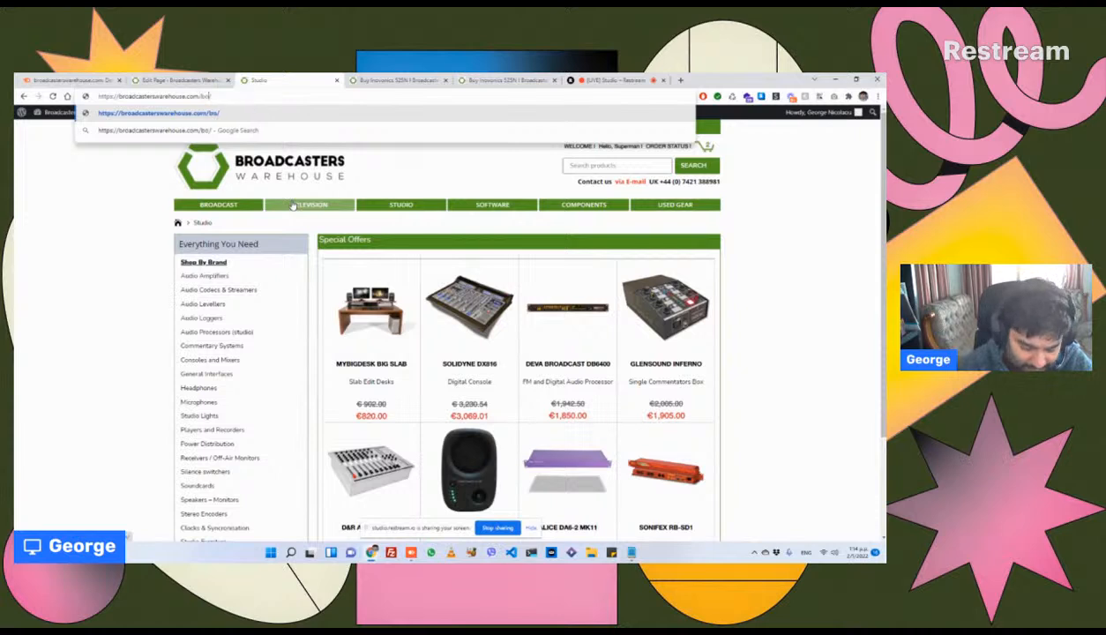
text(adcast/)
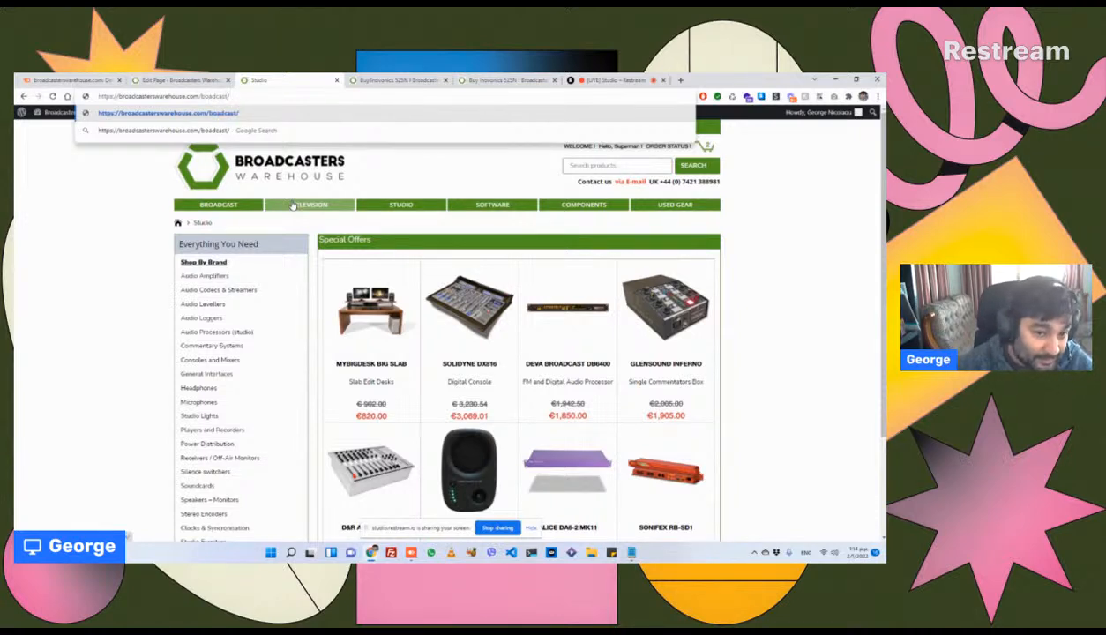
key(BackSpace)
key(BackSpace)
key(BackSpace)
key(BackSpace)
key(BackSpace)
key(BackSpace)
key(BackSpace)
key(BackSpace)
key(BackSpace)
key(BackSpace)
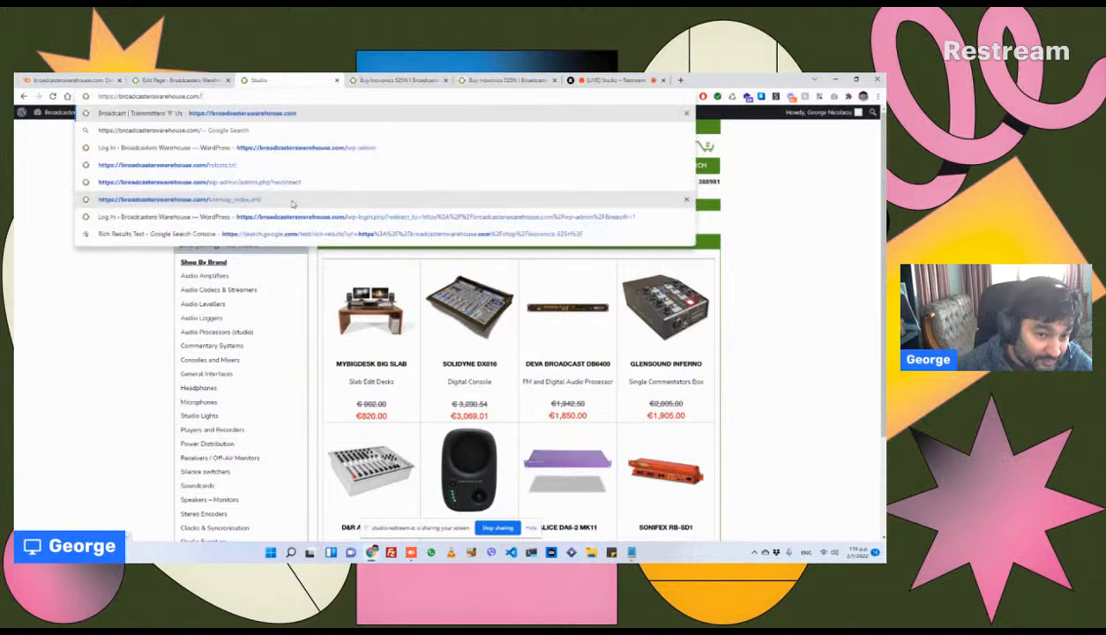
key(Return)
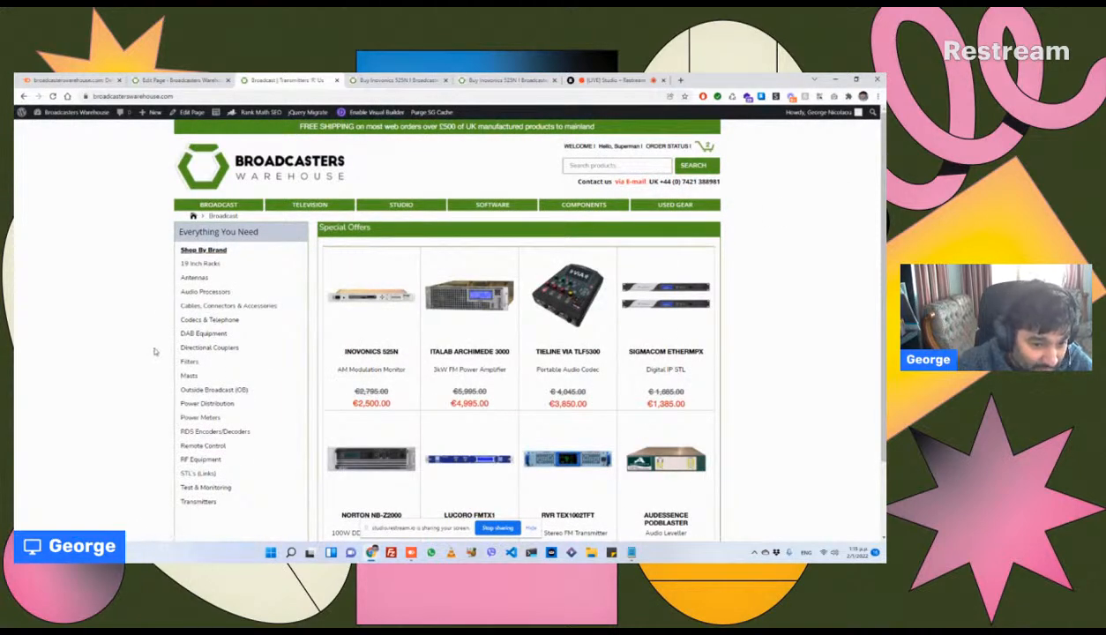
Step: Open the 19 Inch Racks category page and retype the broadcast/19-inch-racks/ part of its address
click(202, 263)
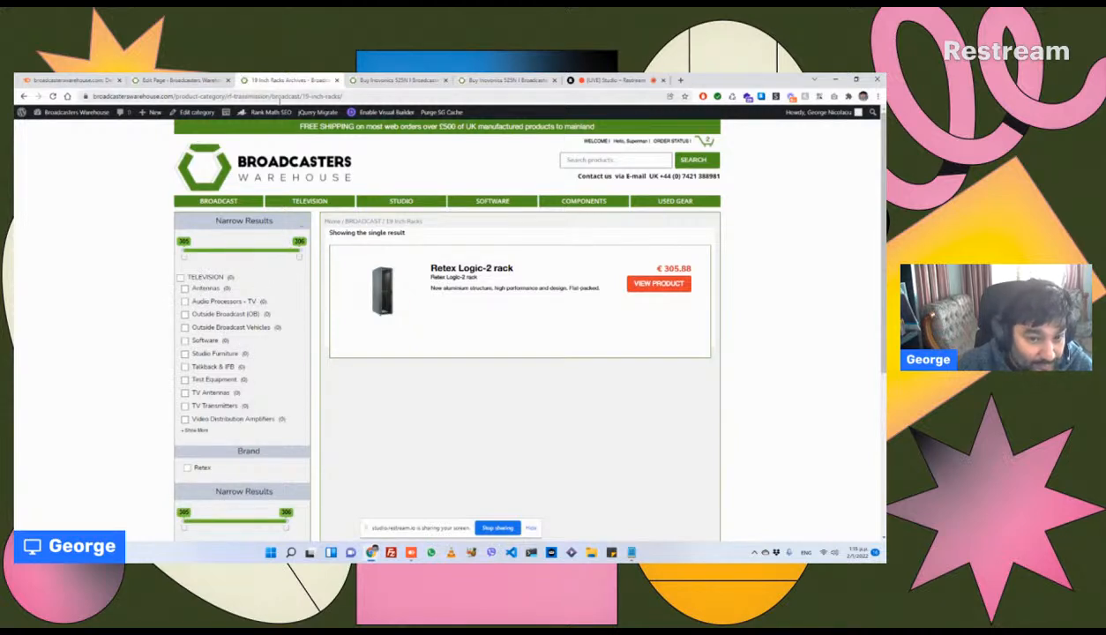
click(379, 96)
key(BackSpace)
key(BackSpace)
key(BackSpace)
key(BackSpace)
key(BackSpace)
key(BackSpace)
key(BackSpace)
key(BackSpace)
key(BackSpace)
key(BackSpace)
key(BackSpace)
key(BackSpace)
key(BackSpace)
key(BackSpace)
key(BackSpace)
key(BackSpace)
key(BackSpace)
key(BackSpace)
key(BackSpace)
key(BackSpace)
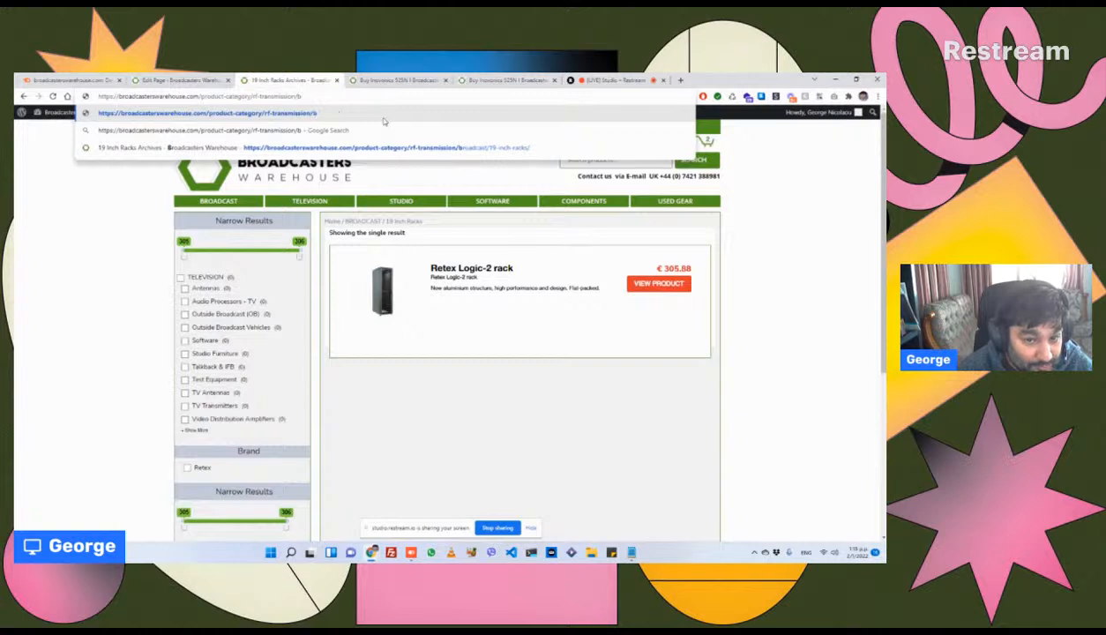
text(roadcast/19-i)
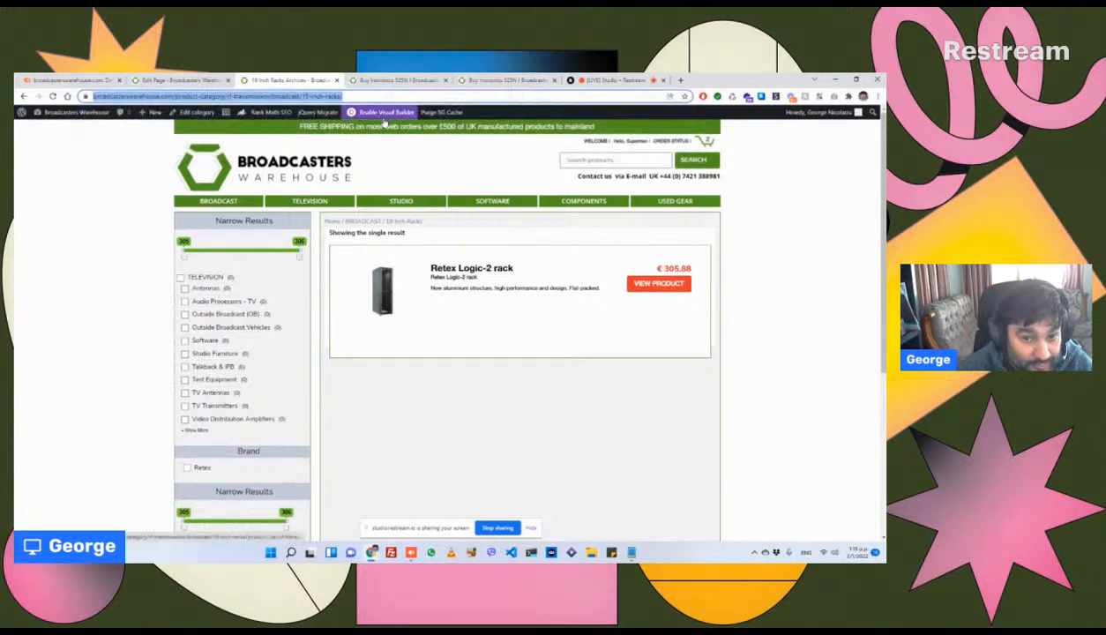
Step: Shorten the 19 Inch Racks page's address so it ends in rf-transmission/broadcast/1 and load it
key(BackSpace)
key(BackSpace)
key(BackSpace)
key(BackSpace)
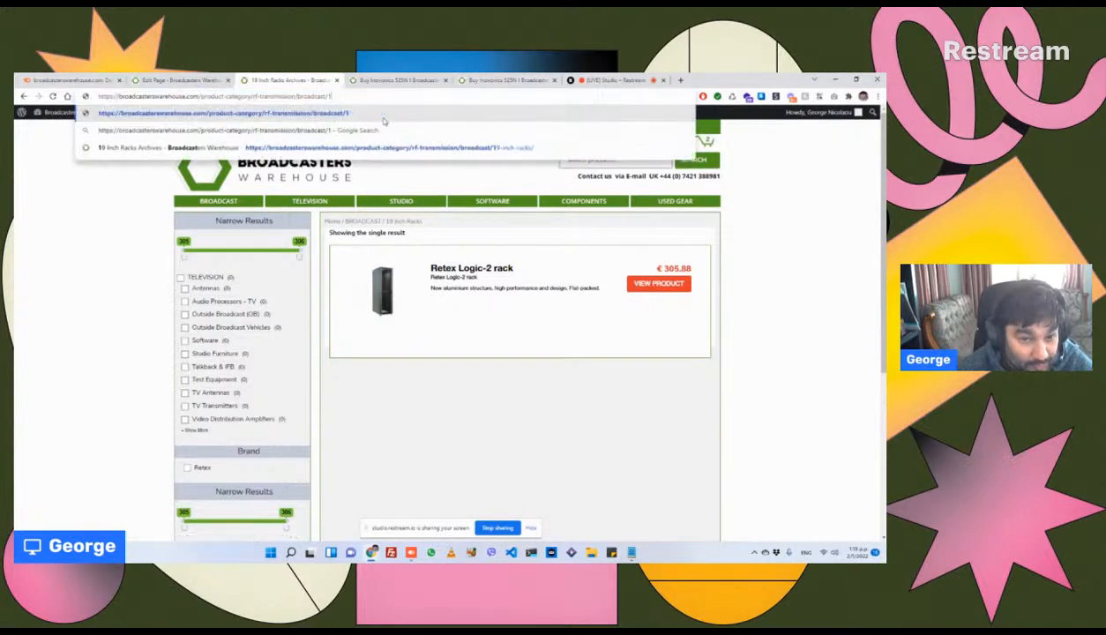
key(Return)
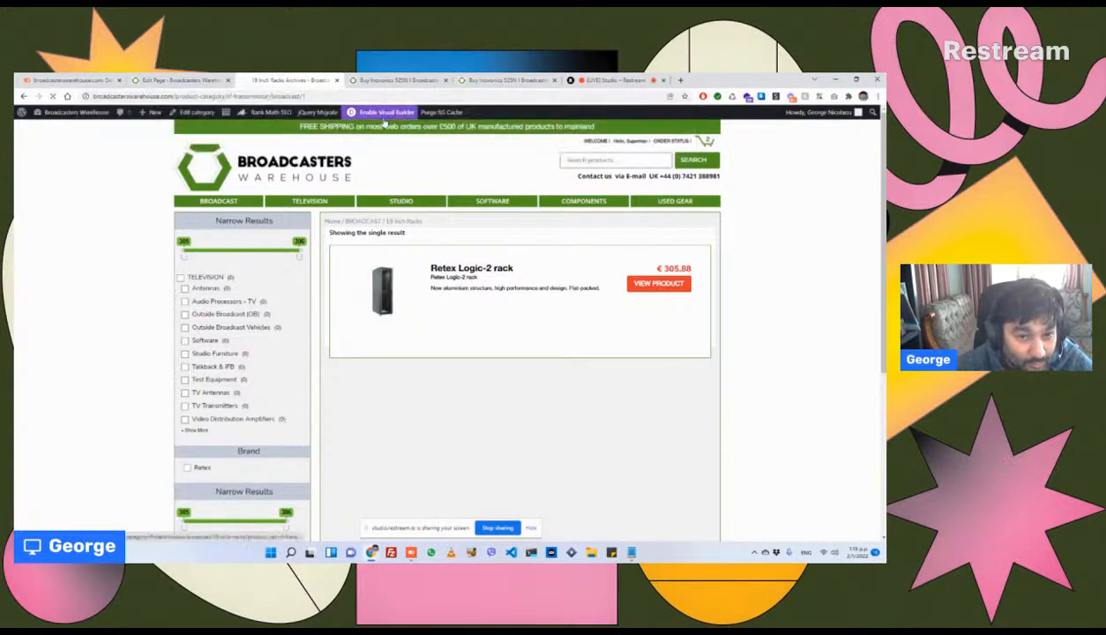
click(321, 96)
click(322, 96)
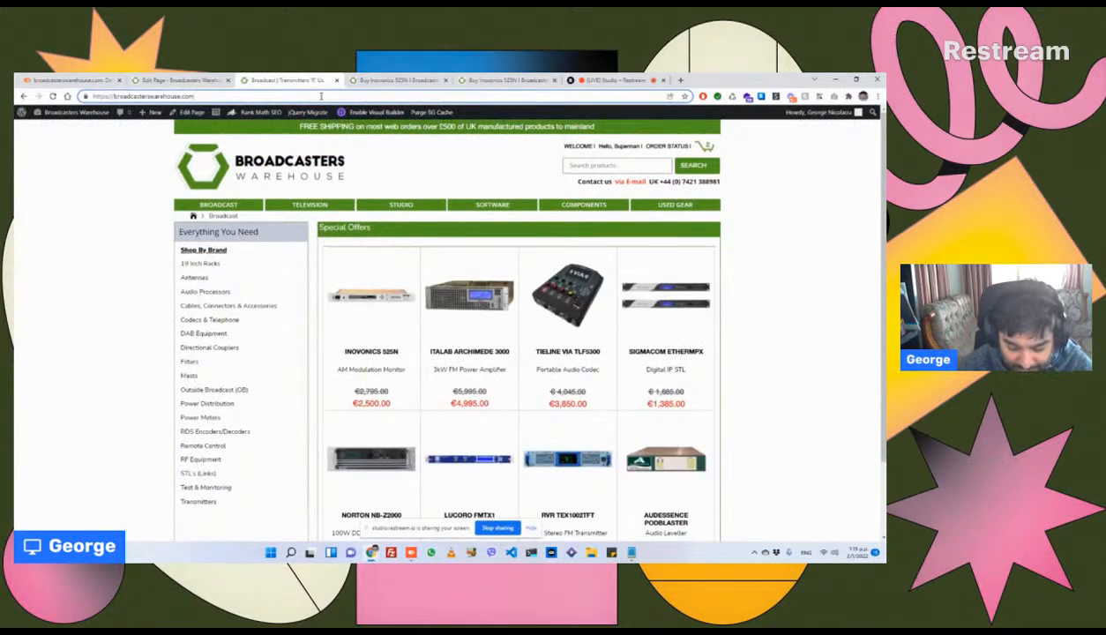
text(/b)
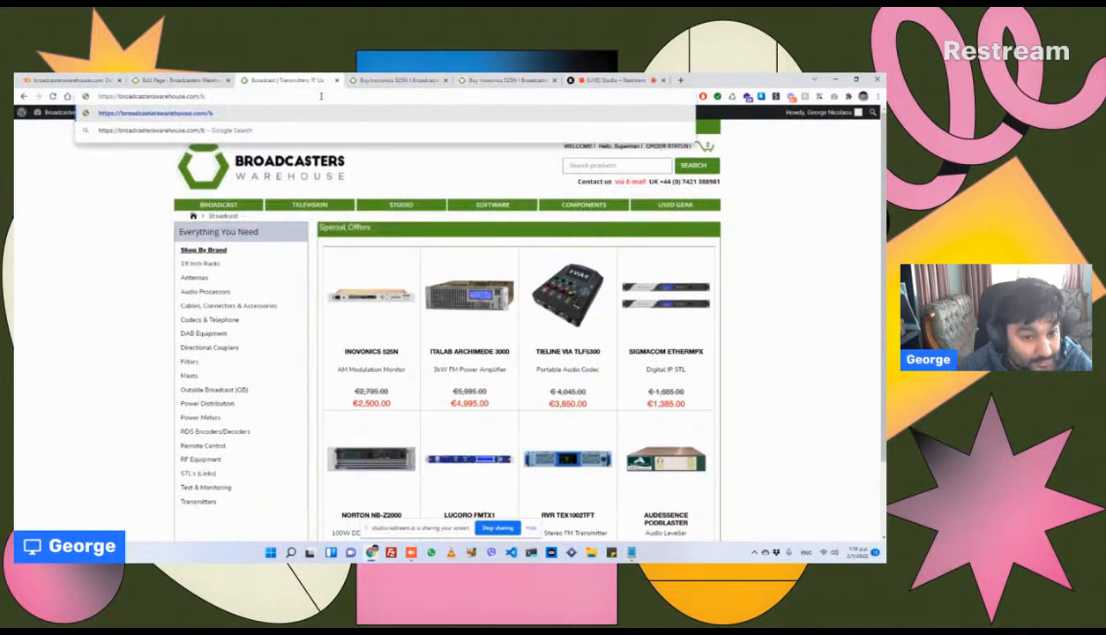
key(BackSpace)
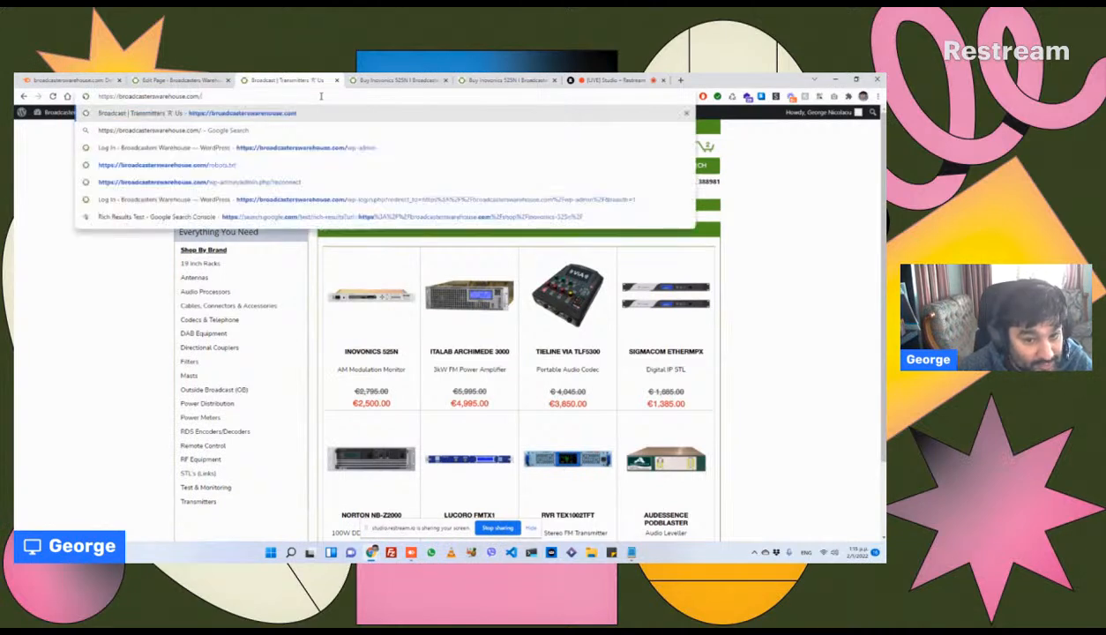
key(Escape)
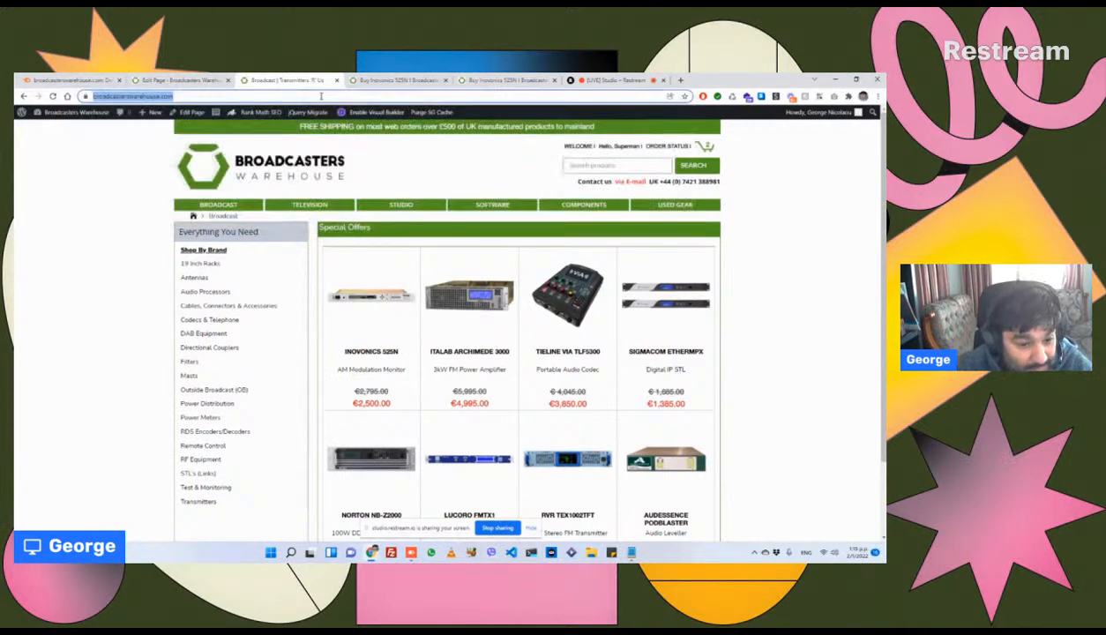
click(203, 264)
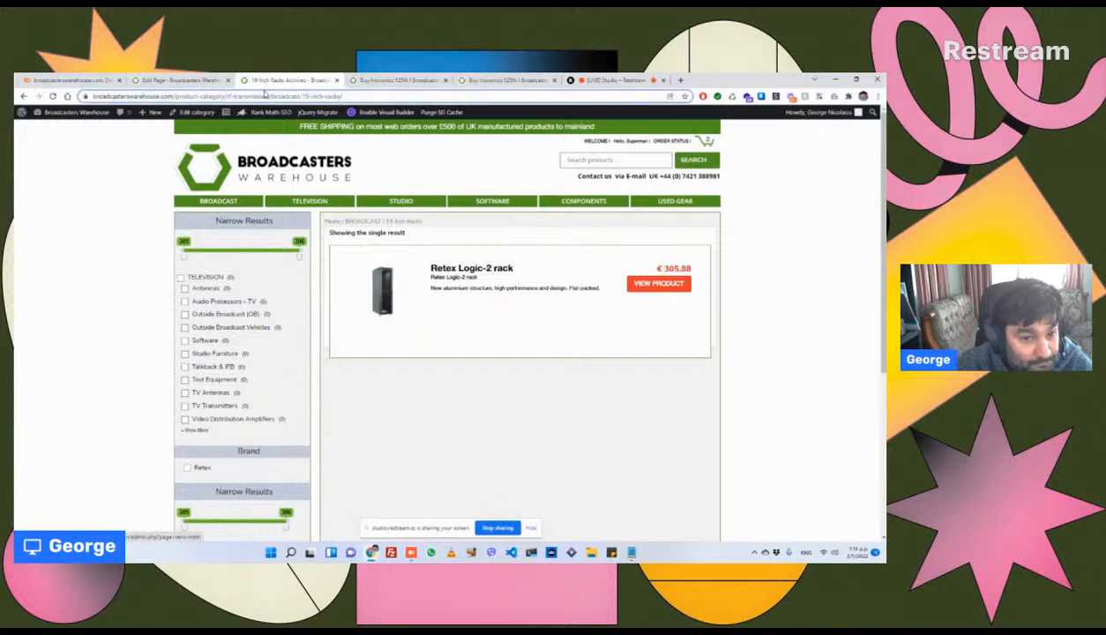
click(357, 96)
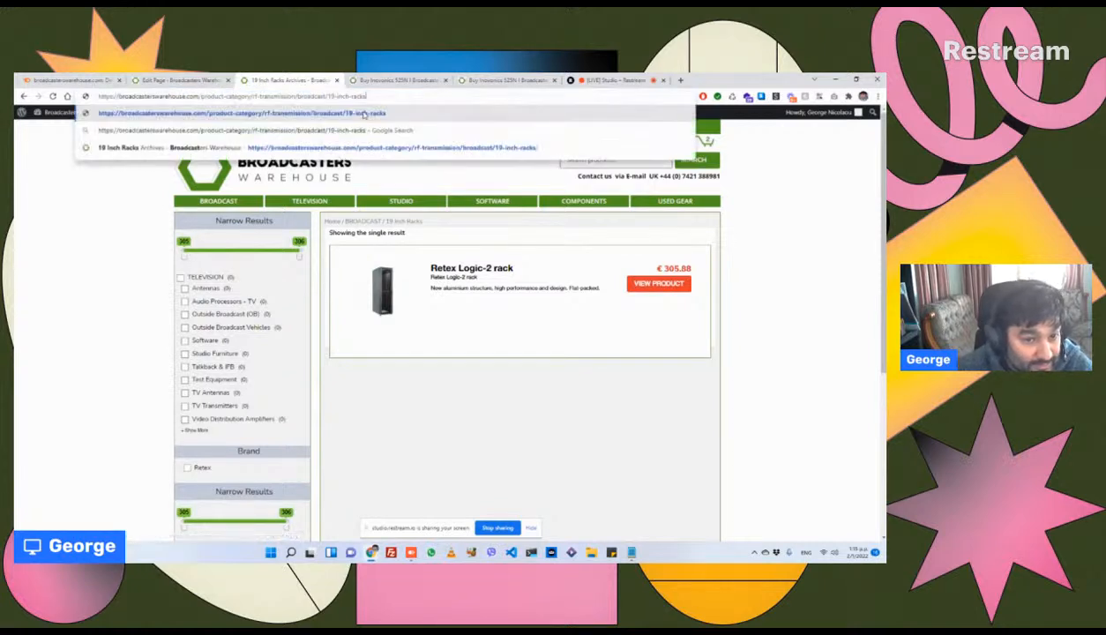
key(BackSpace)
key(BackSpace)
key(BackSpace)
key(BackSpace)
key(BackSpace)
key(BackSpace)
key(BackSpace)
key(BackSpace)
key(BackSpace)
key(BackSpace)
key(BackSpace)
key(BackSpace)
key(BackSpace)
key(BackSpace)
key(BackSpace)
key(BackSpace)
key(BackSpace)
key(BackSpace)
key(BackSpace)
key(BackSpace)
key(BackSpace)
key(BackSpace)
key(BackSpace)
key(BackSpace)
key(BackSpace)
key(BackSpace)
key(BackSpace)
key(BackSpace)
key(BackSpace)
key(BackSpace)
key(BackSpace)
key(BackSpace)
key(BackSpace)
key(BackSpace)
key(BackSpace)
key(BackSpace)
key(BackSpace)
key(BackSpace)
key(BackSpace)
key(BackSpace)
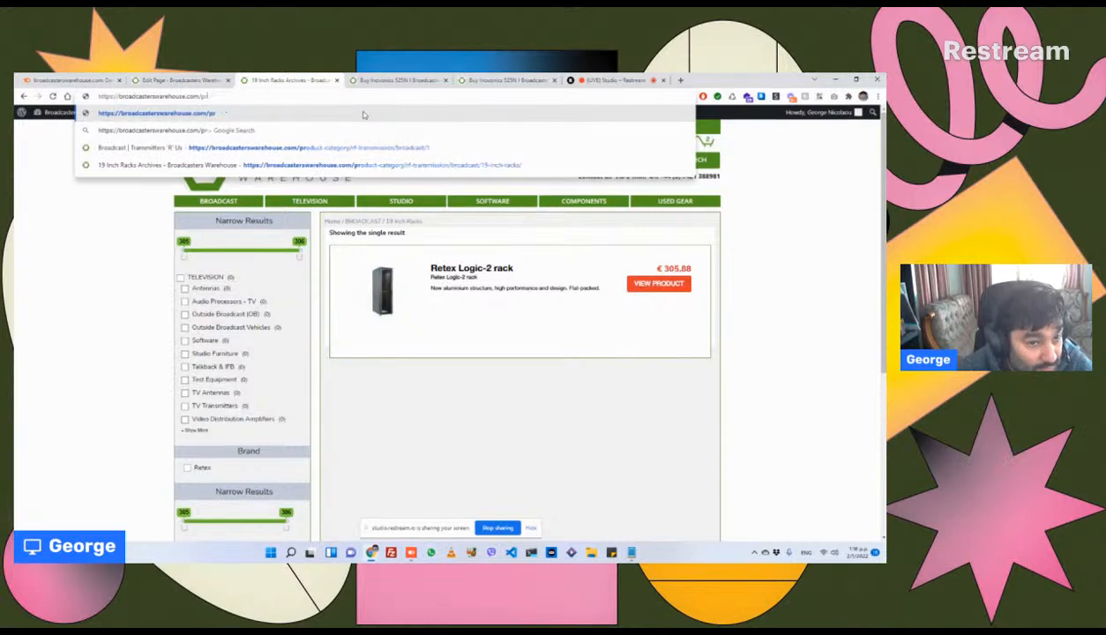
key(Escape)
key(Escape)
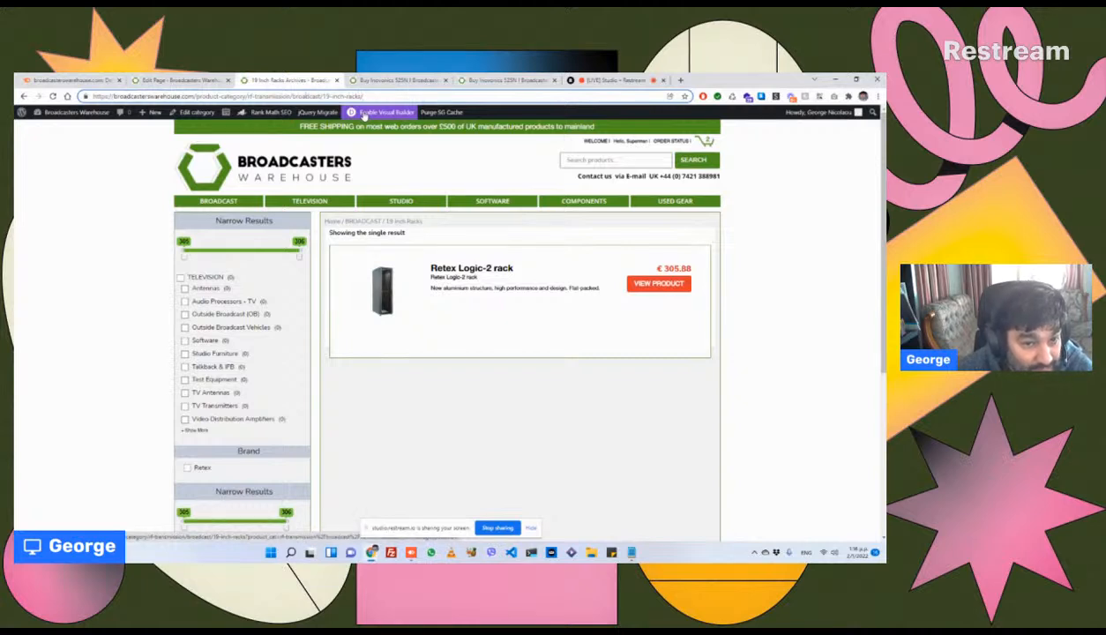
Step: Highlight the rf-transmission segment in the 19 Inch Racks page's address to point out the category path
key(shift+Right)
key(shift+Right)
key(shift+Right)
key(shift+Right)
key(shift+Right)
key(shift+Right)
key(shift+Right)
key(shift+Right)
key(shift+Right)
key(shift+Right)
key(shift+Right)
key(shift+Right)
key(shift+Right)
key(shift+Right)
key(shift+Right)
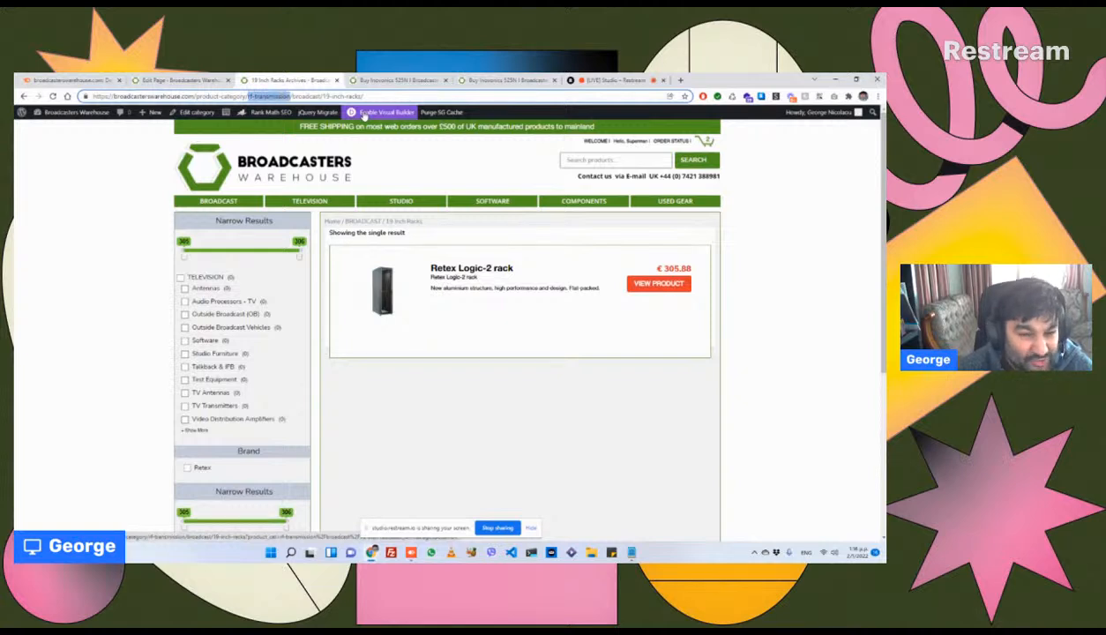
key(Right)
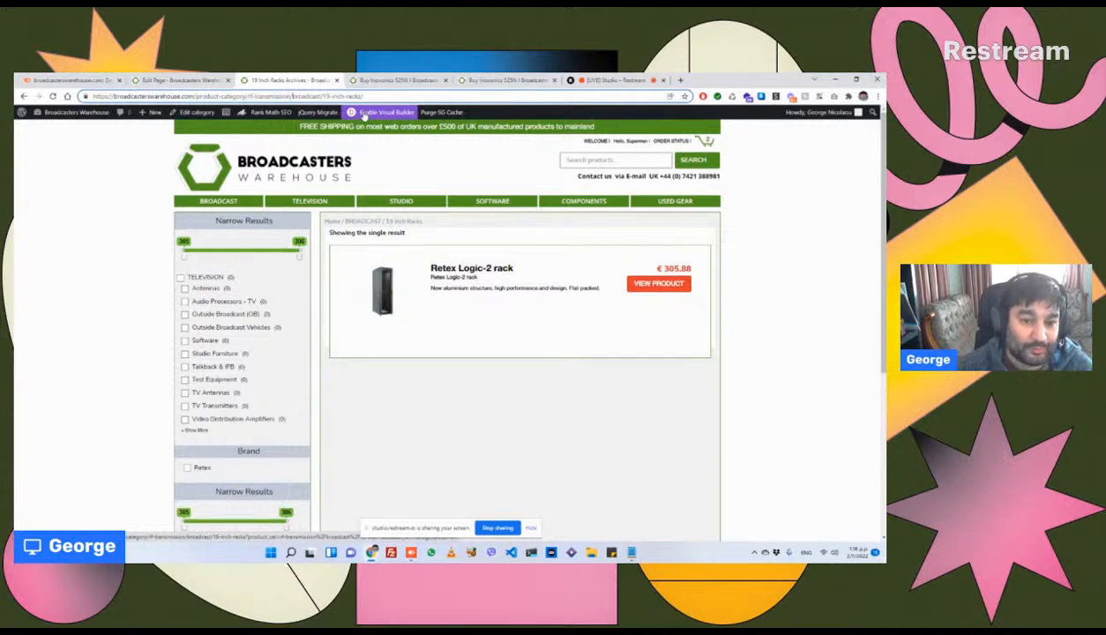
Step: Remove 19-inch-racks from the address and load the parent path product-category/rf-transmission/broadcast/
key(BackSpace)
key(BackSpace)
key(BackSpace)
key(BackSpace)
key(BackSpace)
key(BackSpace)
key(BackSpace)
key(BackSpace)
key(BackSpace)
key(BackSpace)
key(BackSpace)
key(BackSpace)
key(BackSpace)
key(BackSpace)
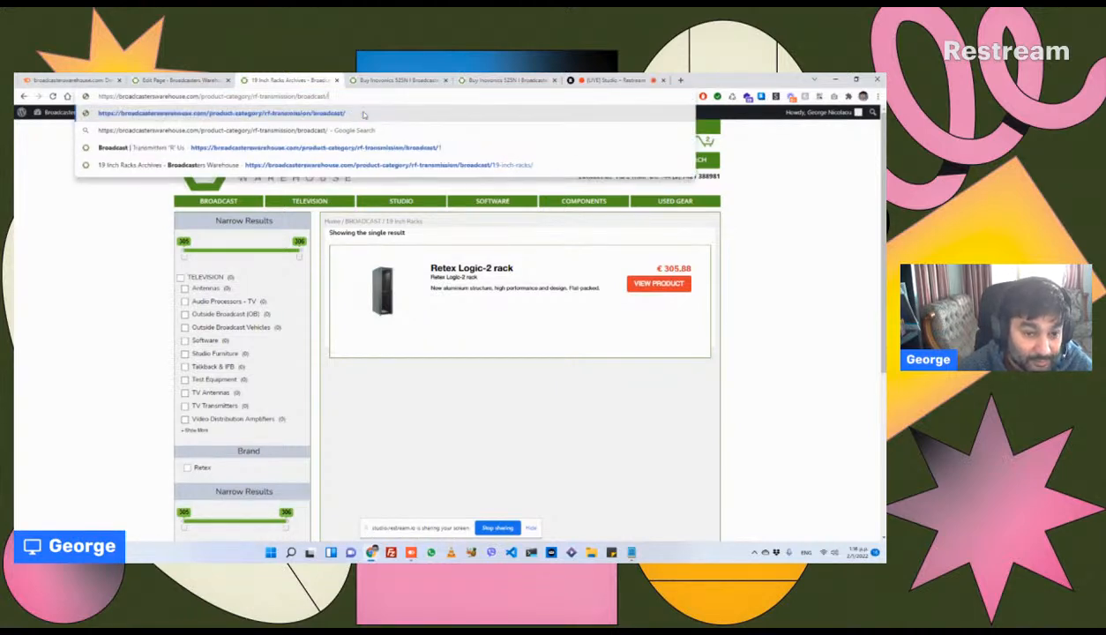
key(Return)
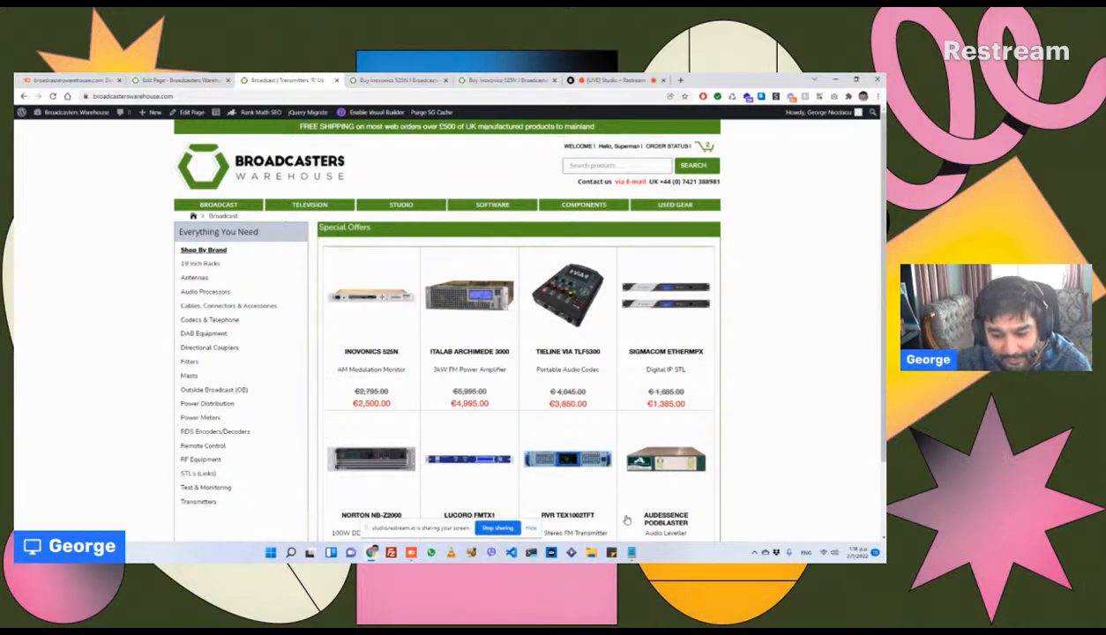
Step: Delete the permanent redirect line from the Notepad issue list and select the line about blocked internal resources in robots.txt
click(631, 552)
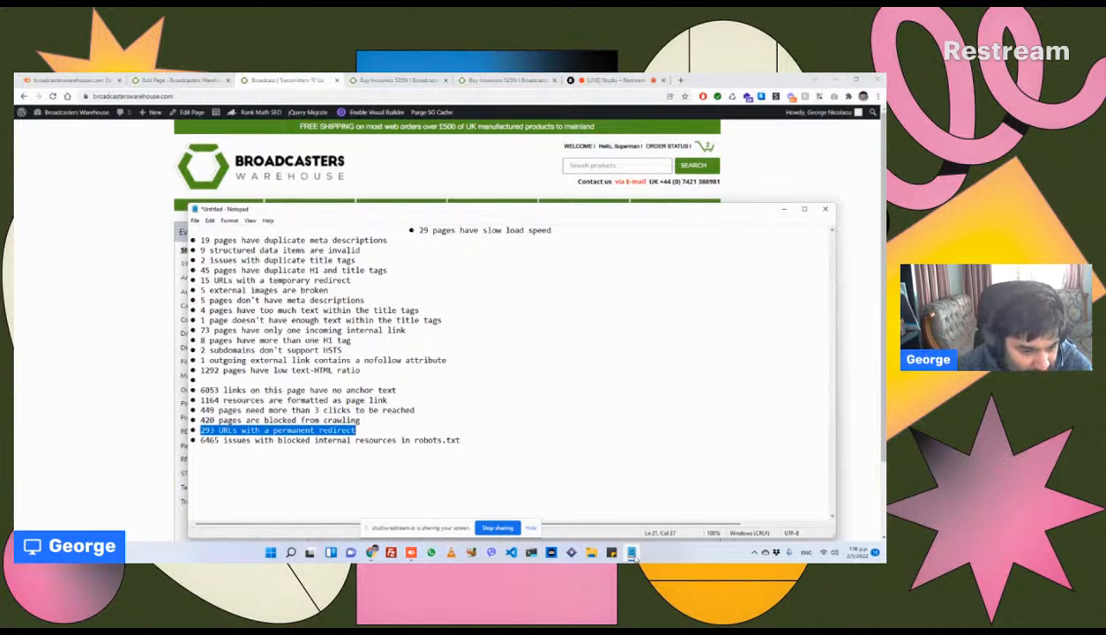
key(Delete)
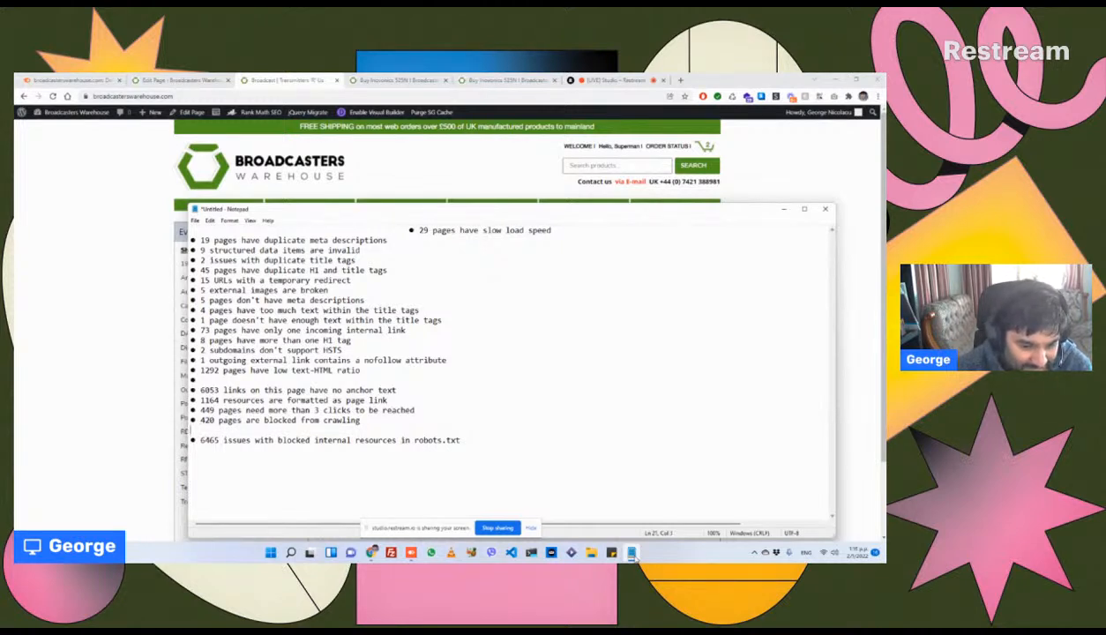
key(BackSpace)
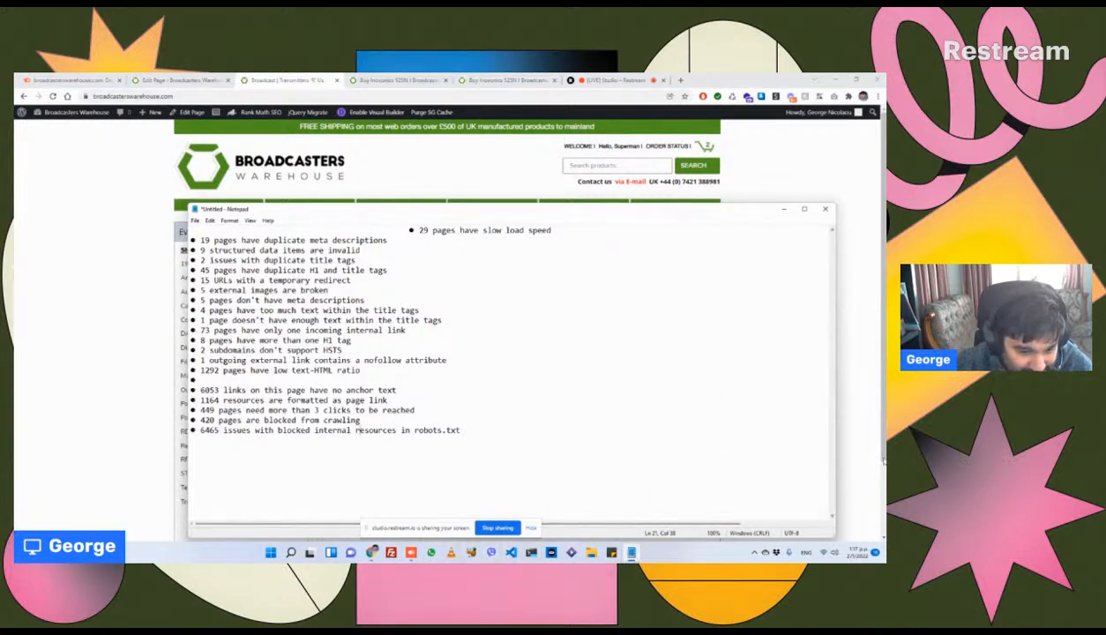
triple_click(371, 432)
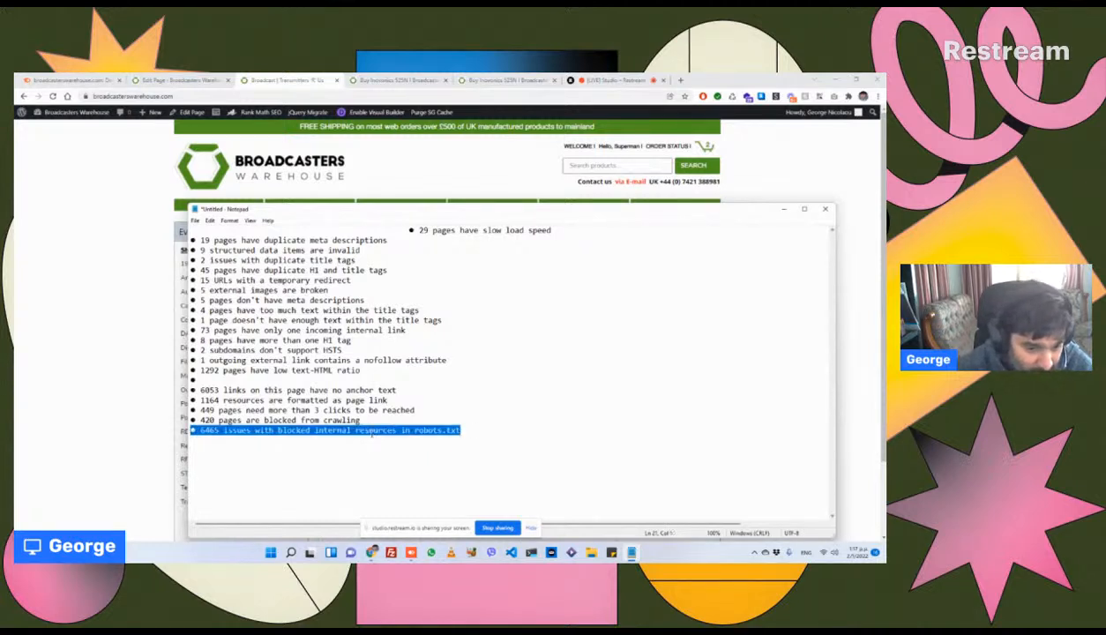
click(148, 409)
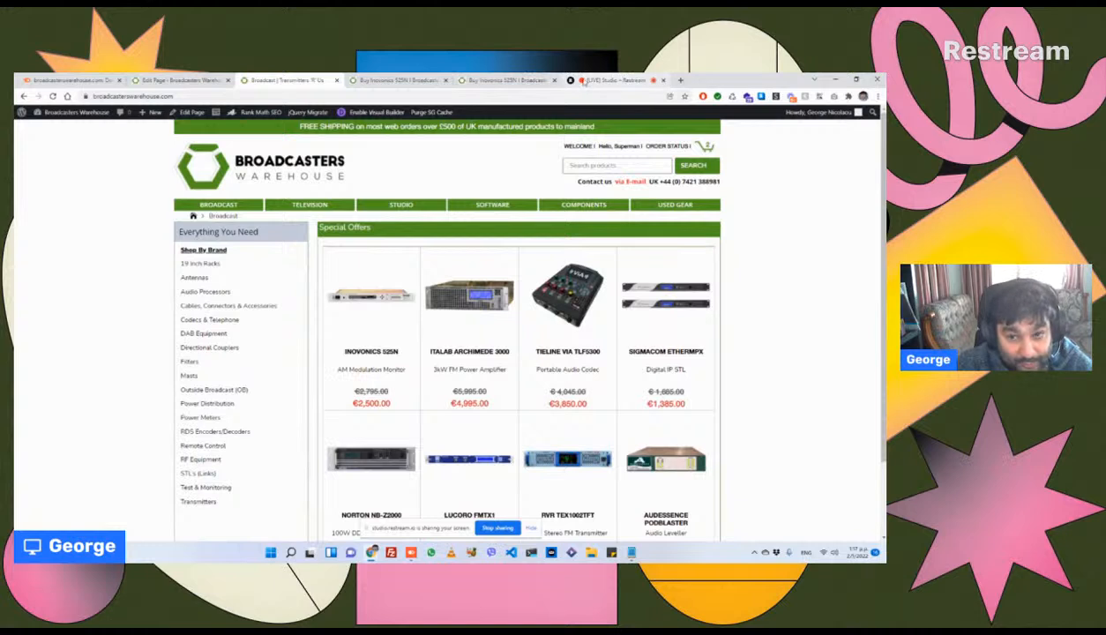
click(467, 80)
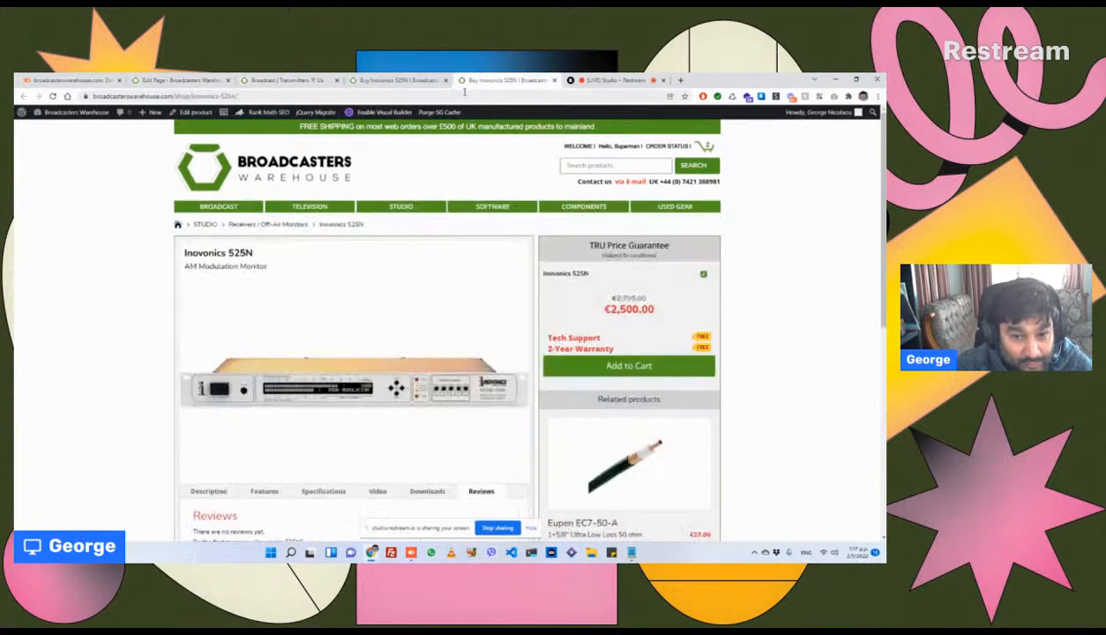
click(455, 95)
key(End)
key(BackSpace)
key(BackSpace)
key(BackSpace)
key(BackSpace)
key(BackSpace)
key(BackSpace)
key(BackSpace)
key(BackSpace)
key(BackSpace)
key(BackSpace)
key(BackSpace)
key(BackSpace)
key(BackSpace)
key(BackSpace)
key(BackSpace)
key(BackSpace)
key(BackSpace)
key(BackSpace)
key(BackSpace)
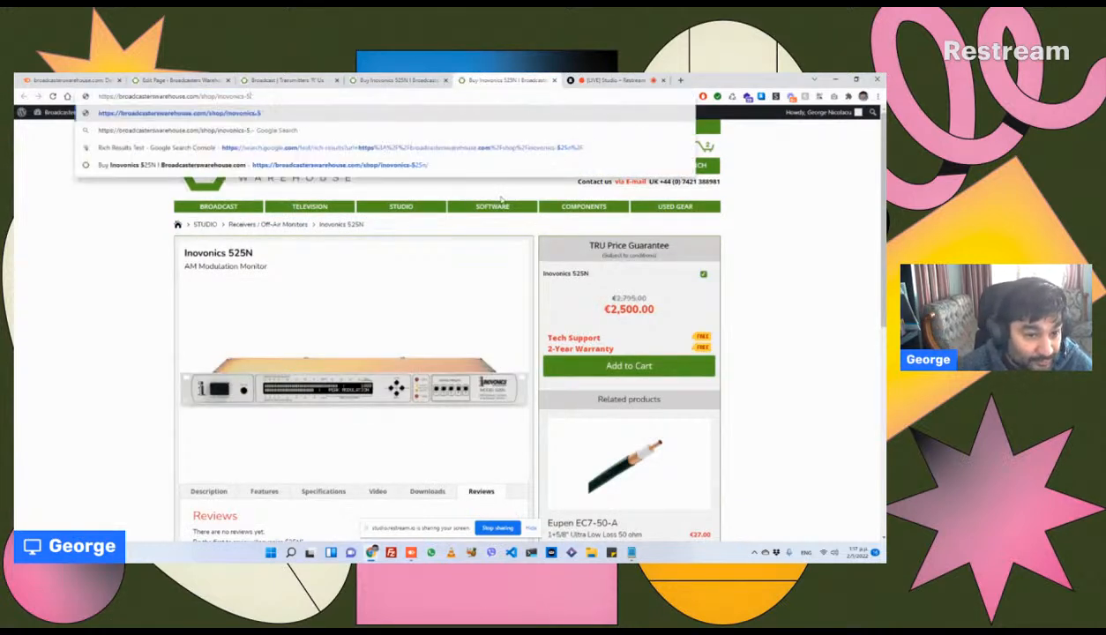
key(BackSpace)
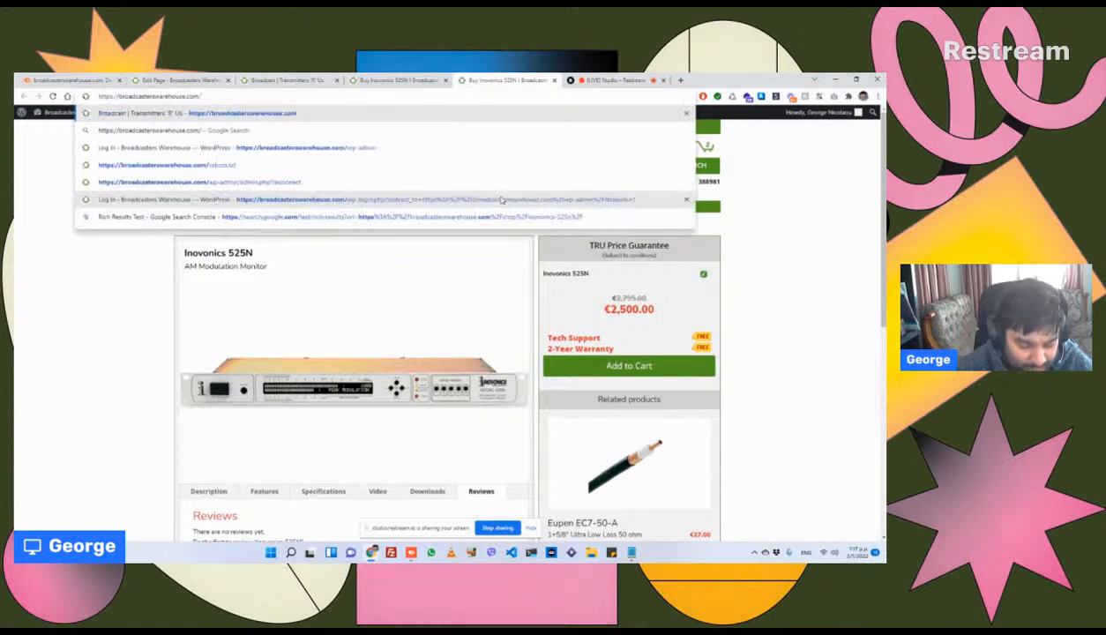
text(ro)
key(BackSpace)
key(BackSpace)
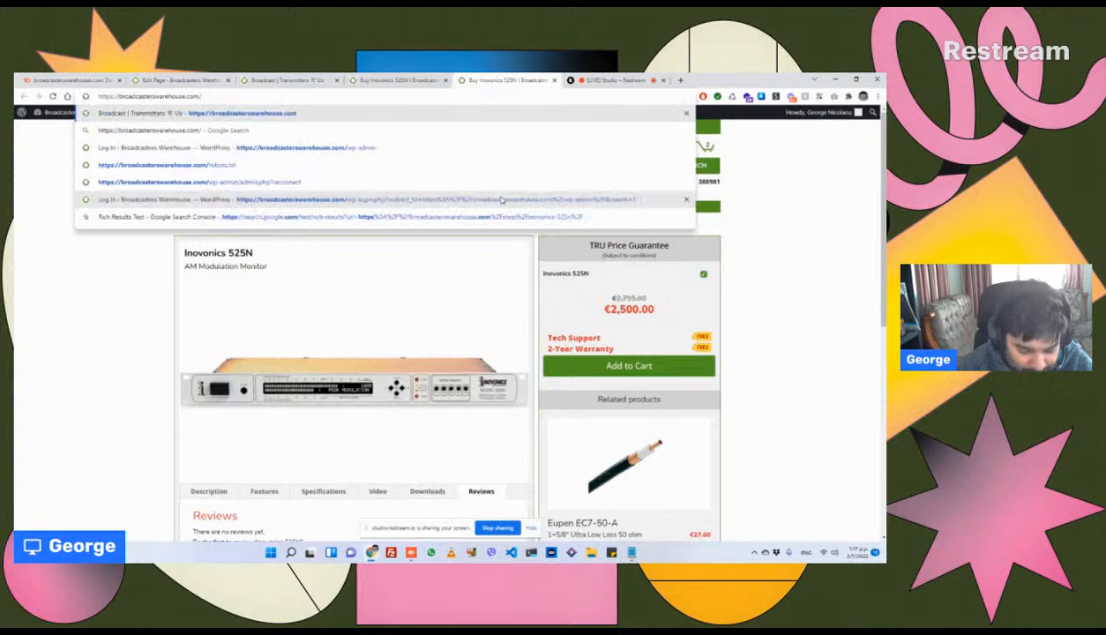
text(robo)
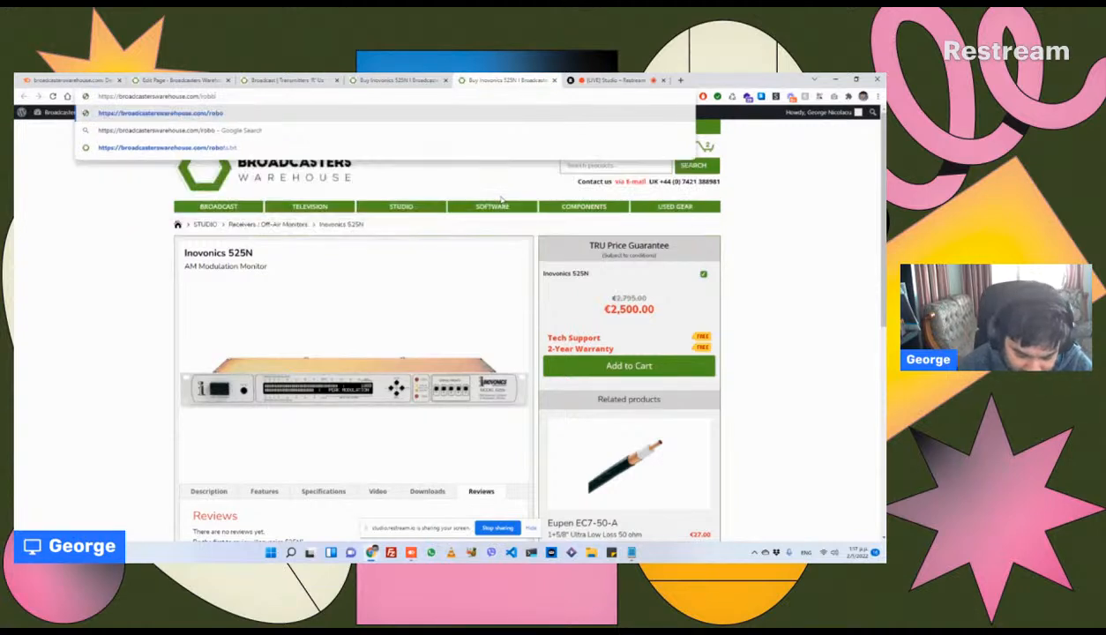
text(ts.txt)
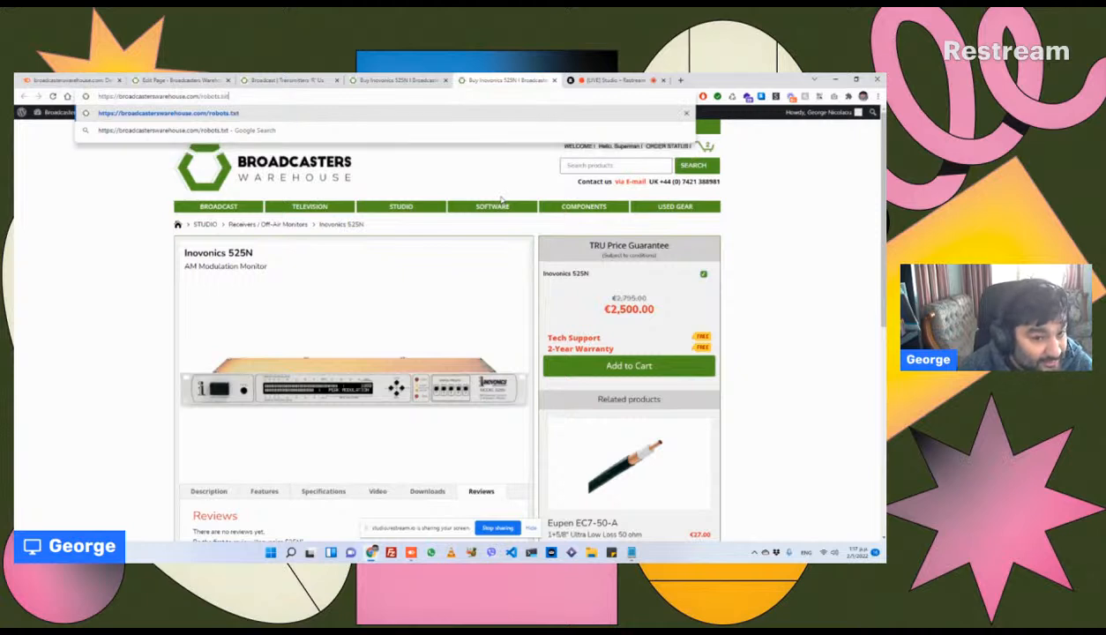
key(Return)
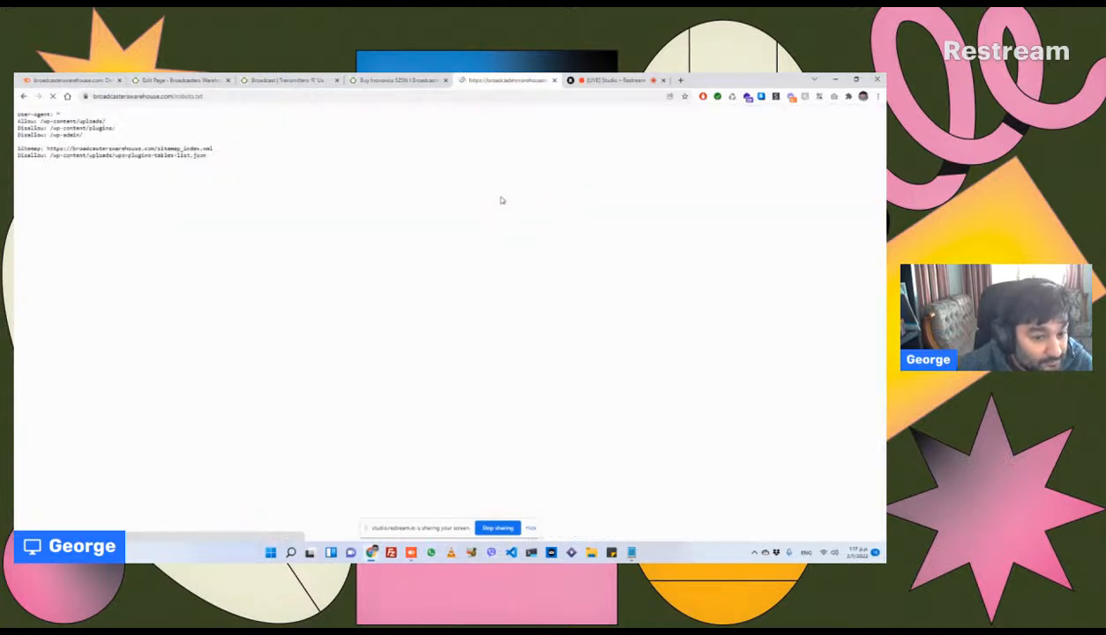
triple_click(29, 155)
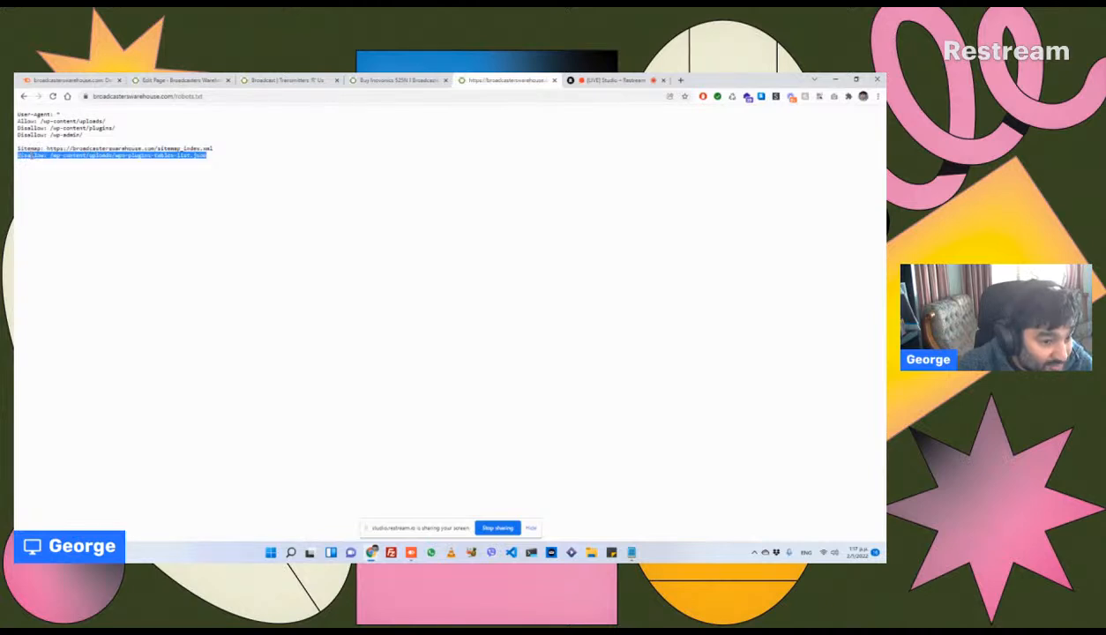
click(246, 159)
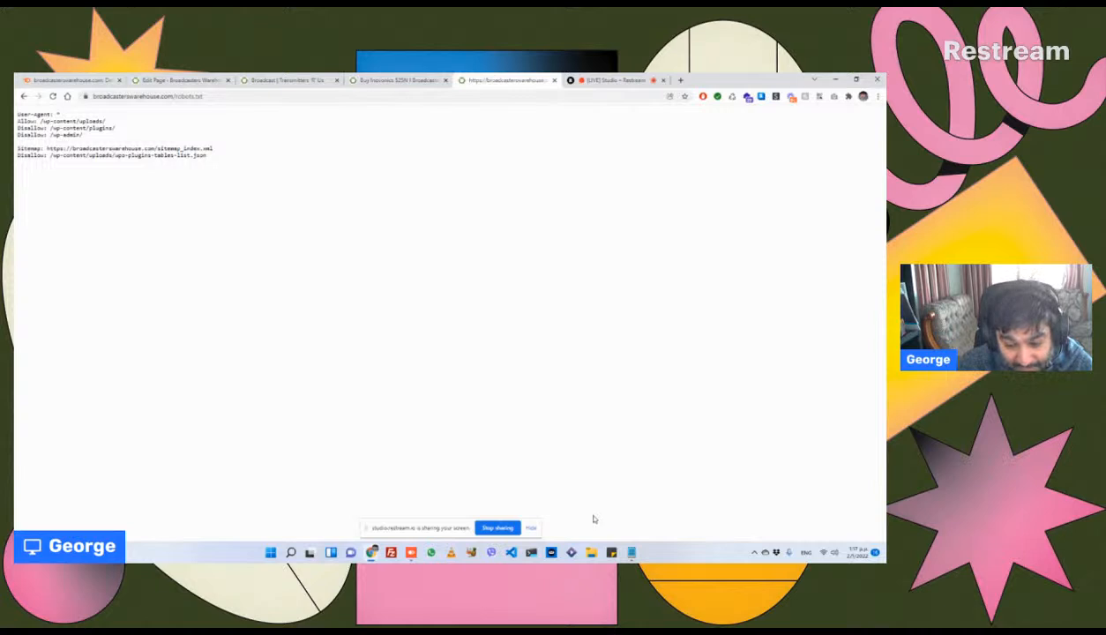
Step: Delete the robots.txt blocked resources line from the Notepad list and select the line about pages blocked from crawling
click(629, 551)
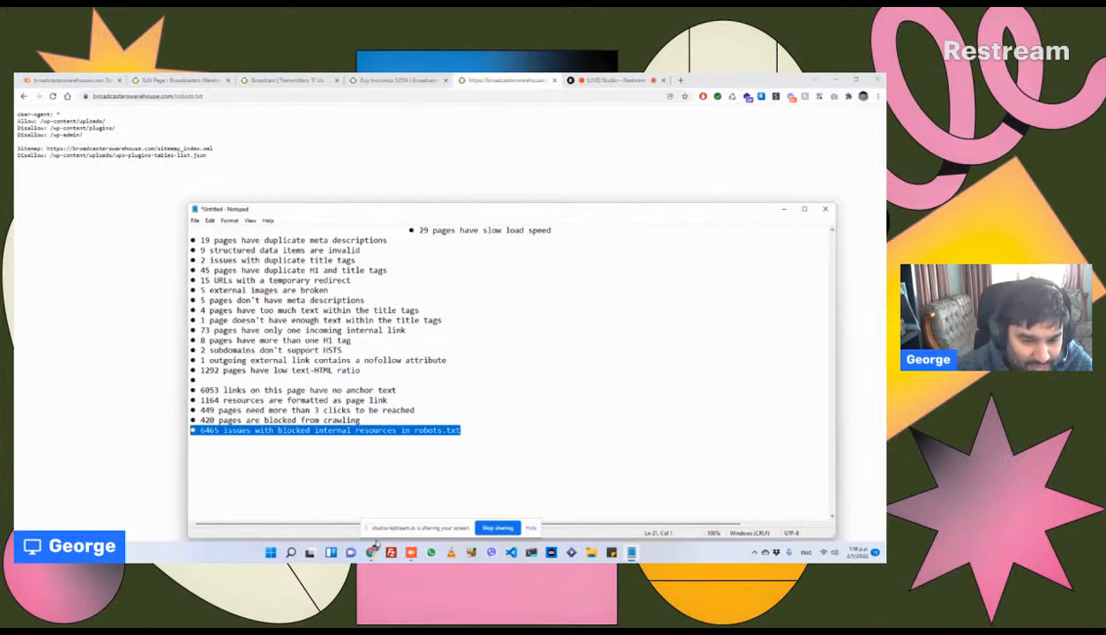
key(BackSpace)
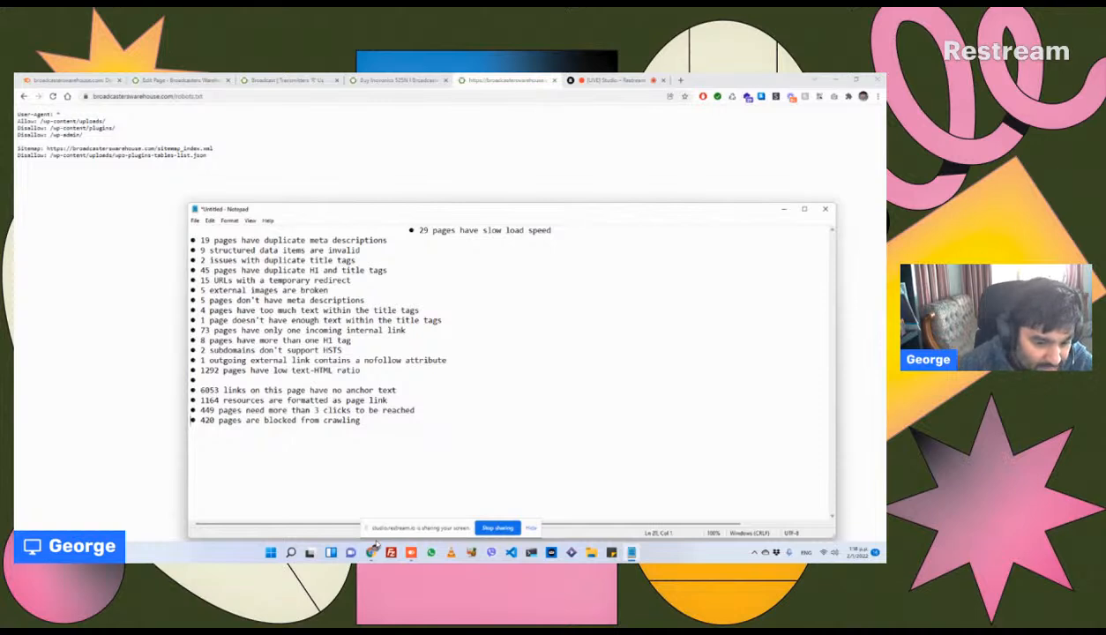
key(shift+Up)
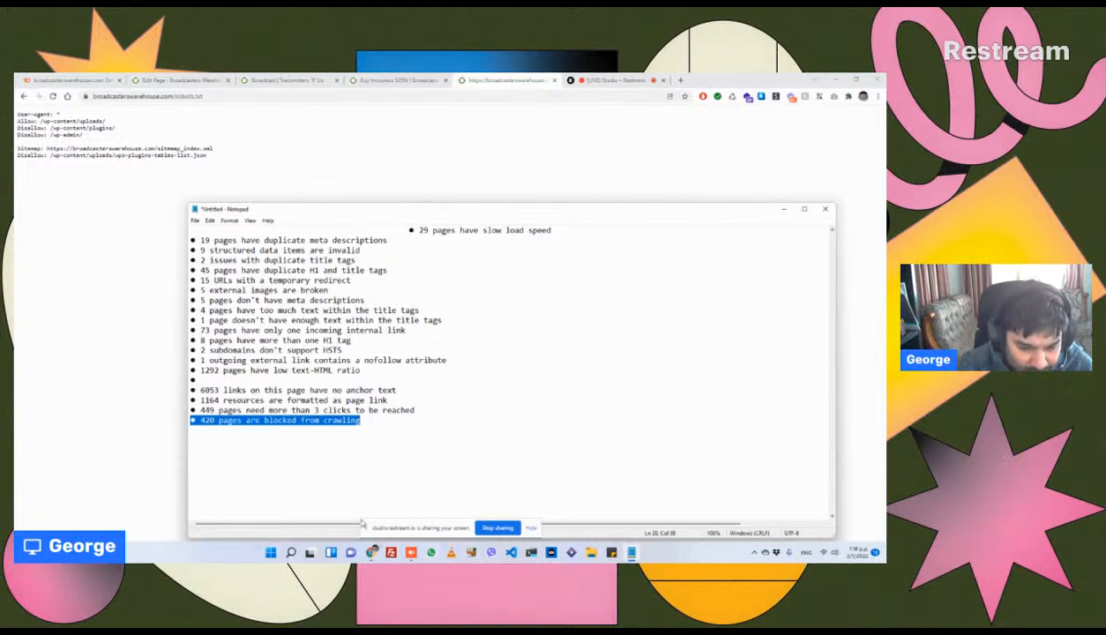
Step: Switch back to the browser and load the site homepage by removing robots.txt from the address
key(alt+Tab)
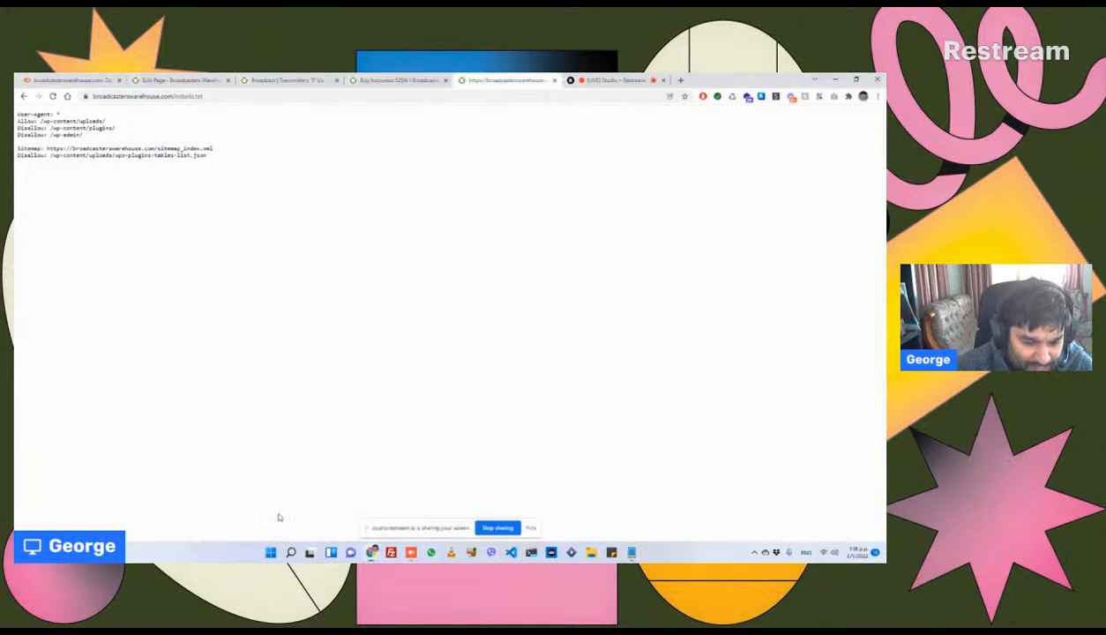
click(182, 97)
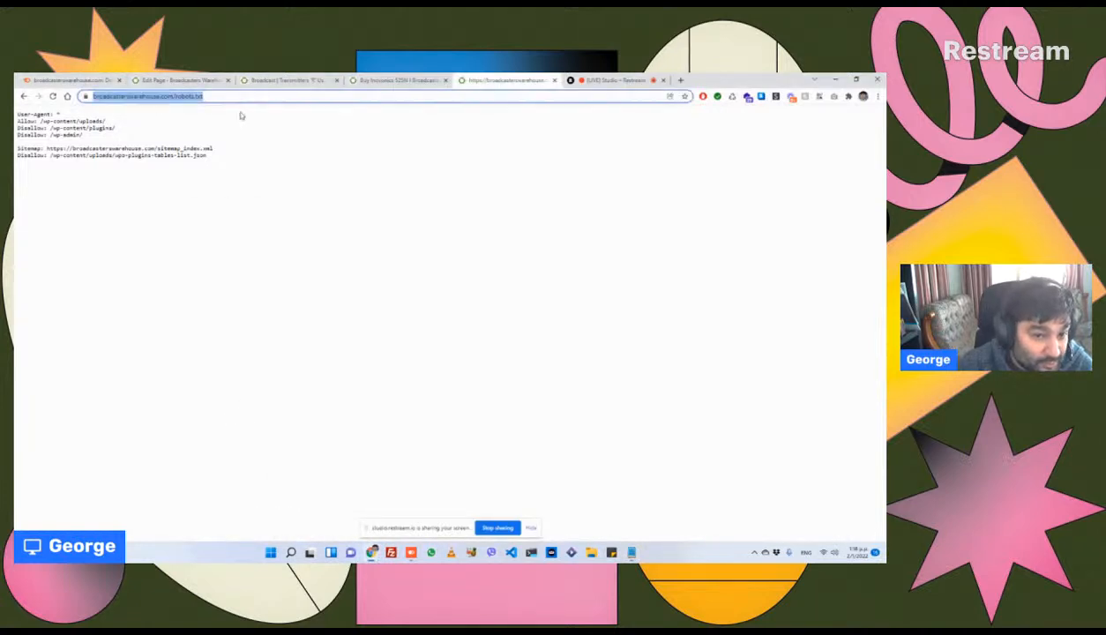
key(End)
key(BackSpace)
key(BackSpace)
key(BackSpace)
key(BackSpace)
key(BackSpace)
key(BackSpace)
key(BackSpace)
key(BackSpace)
key(BackSpace)
key(BackSpace)
key(Return)
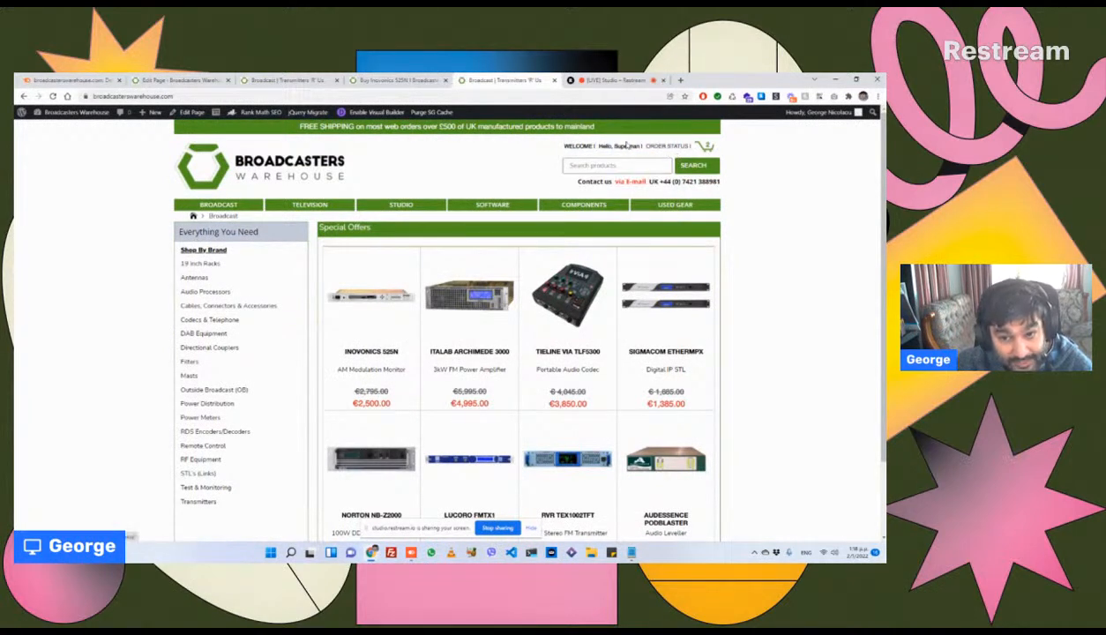
mouse_move(795, 112)
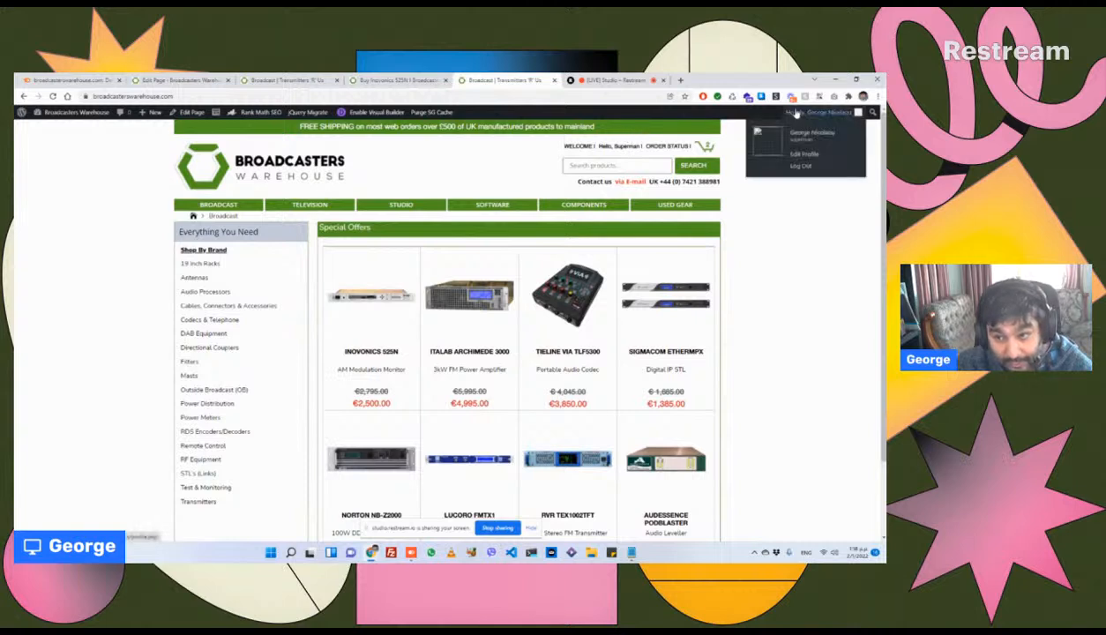
Step: Log out of the site's admin account and open the customer login page
click(797, 169)
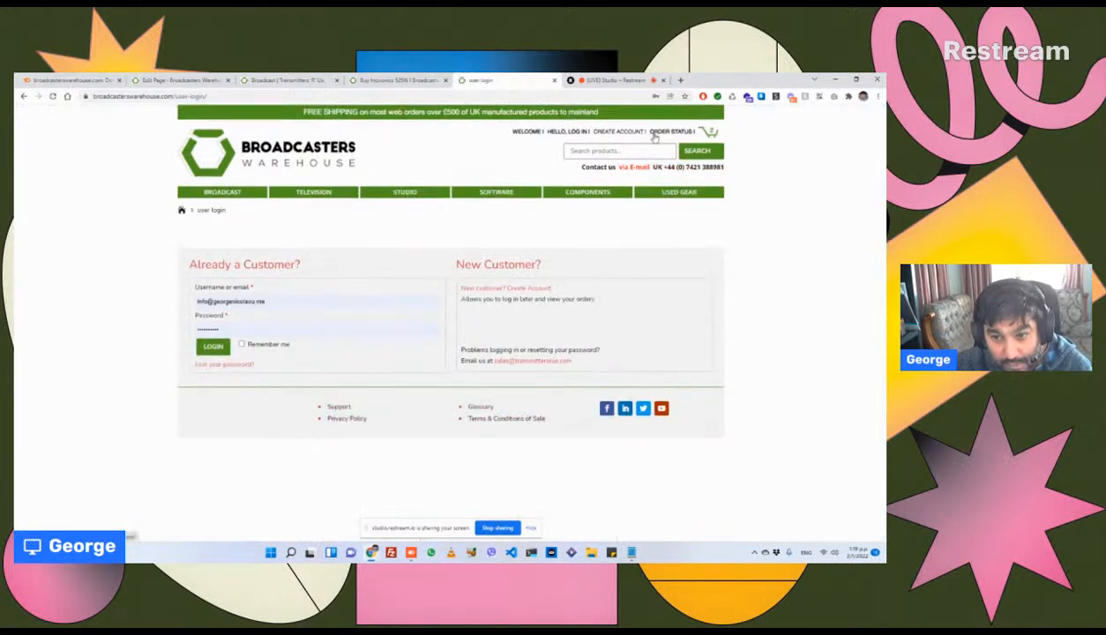
click(577, 133)
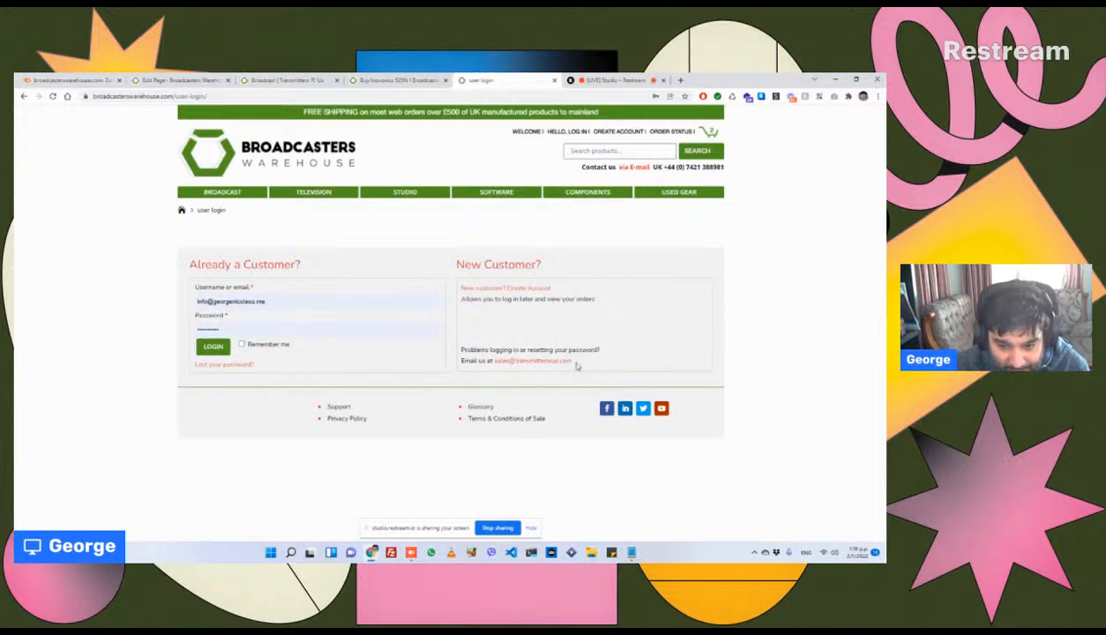
Step: Copy the support e-mail address from the login page into a new Notepad note and highlight the page's "Already a Customer?" heading
drag(540, 362, 491, 362)
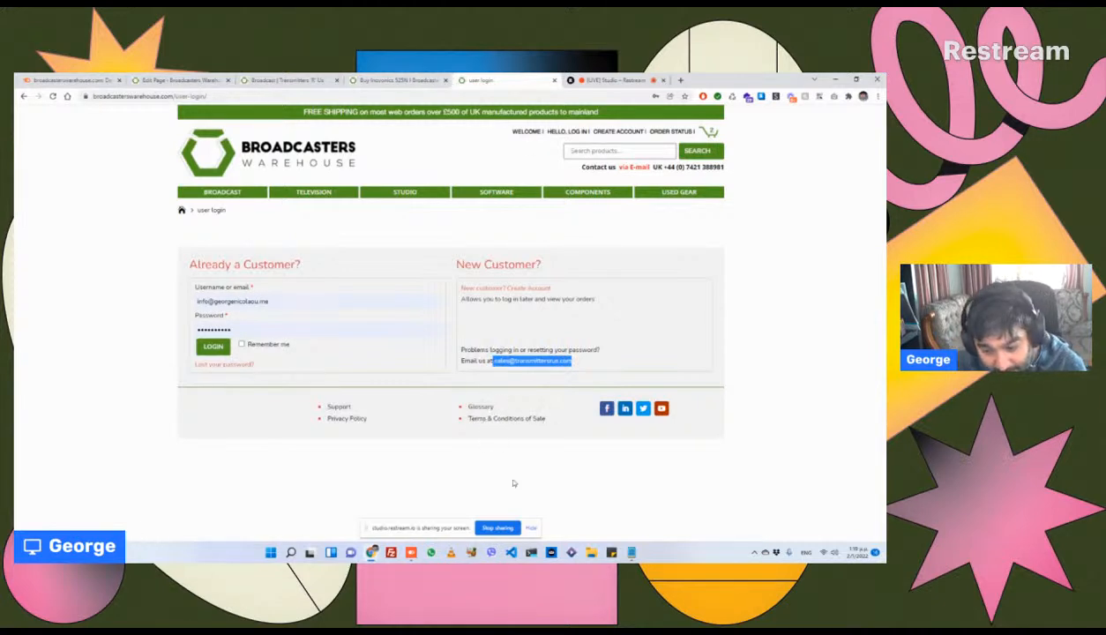
key(super)
key(super)
text(no)
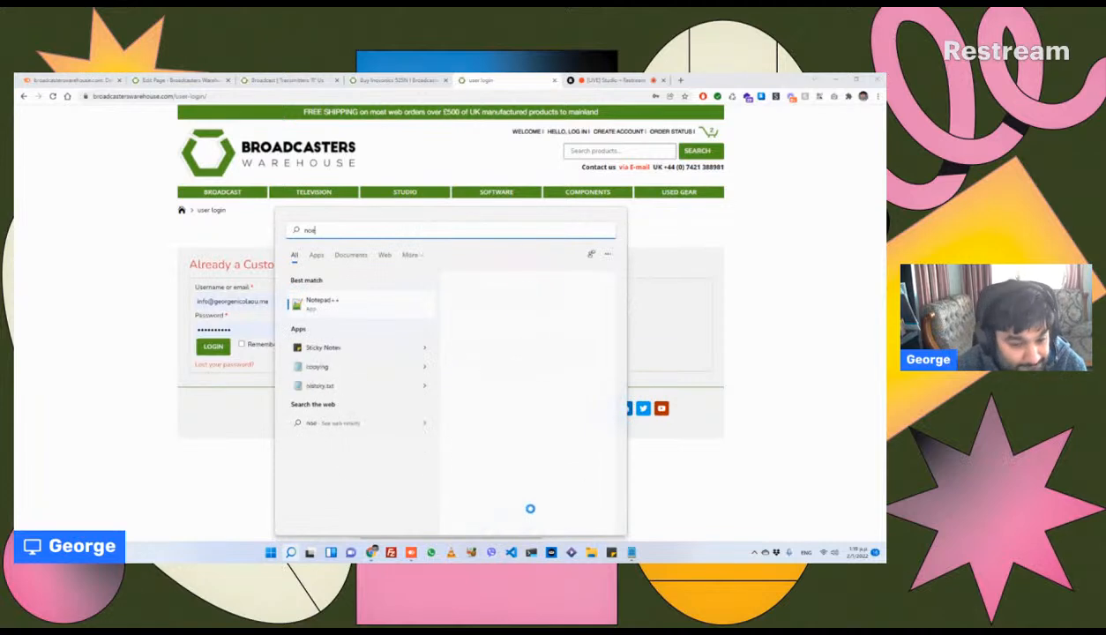
text(te)
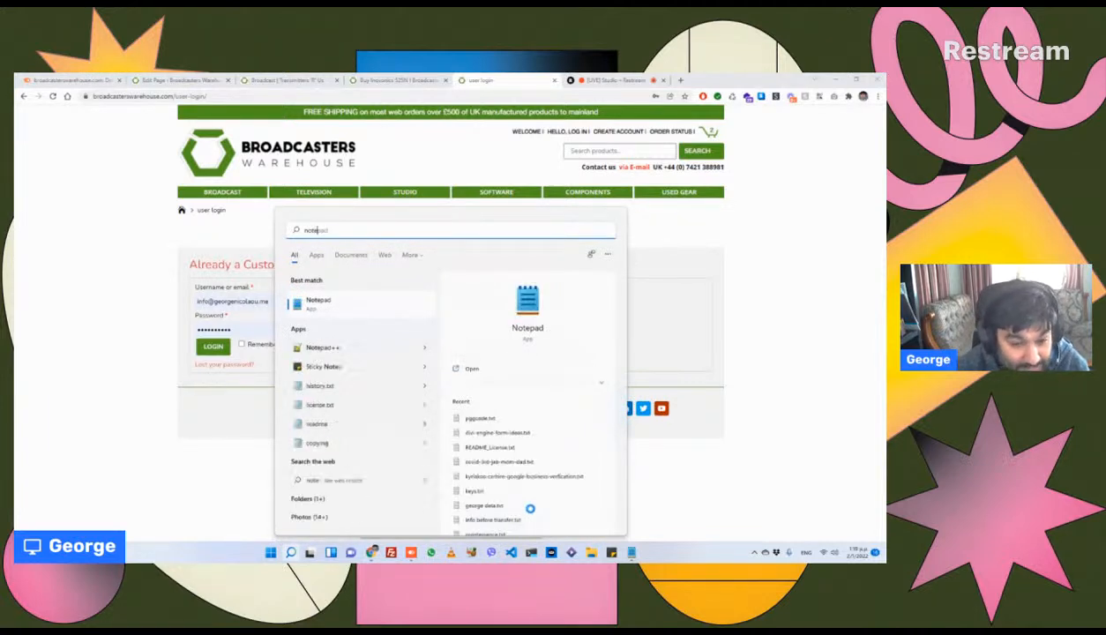
key(Return)
key(ctrl+v)
click(132, 217)
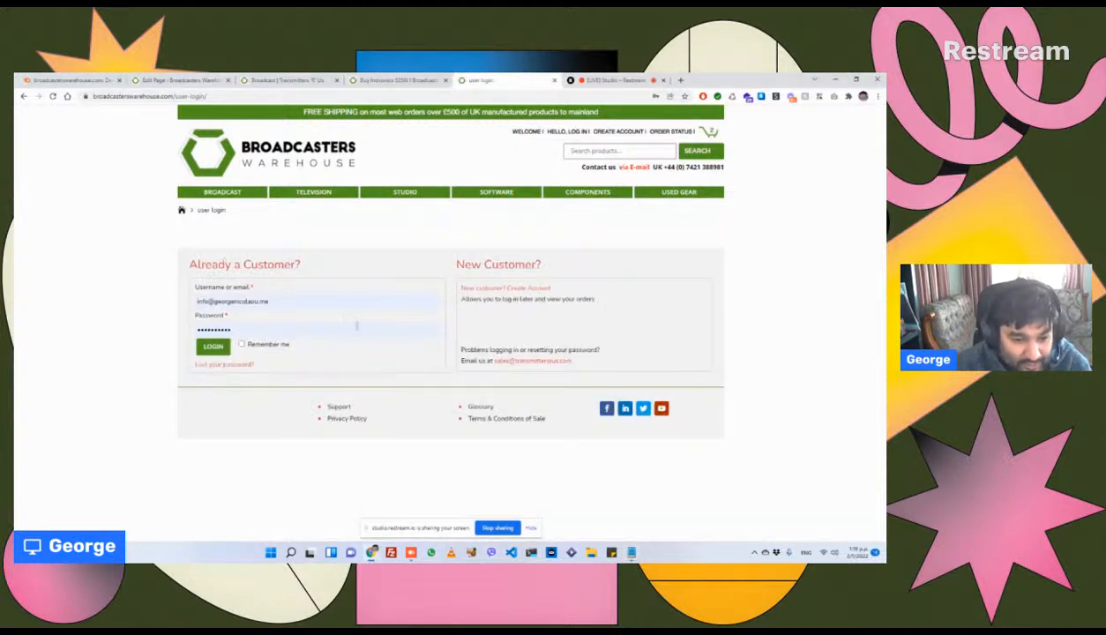
triple_click(311, 266)
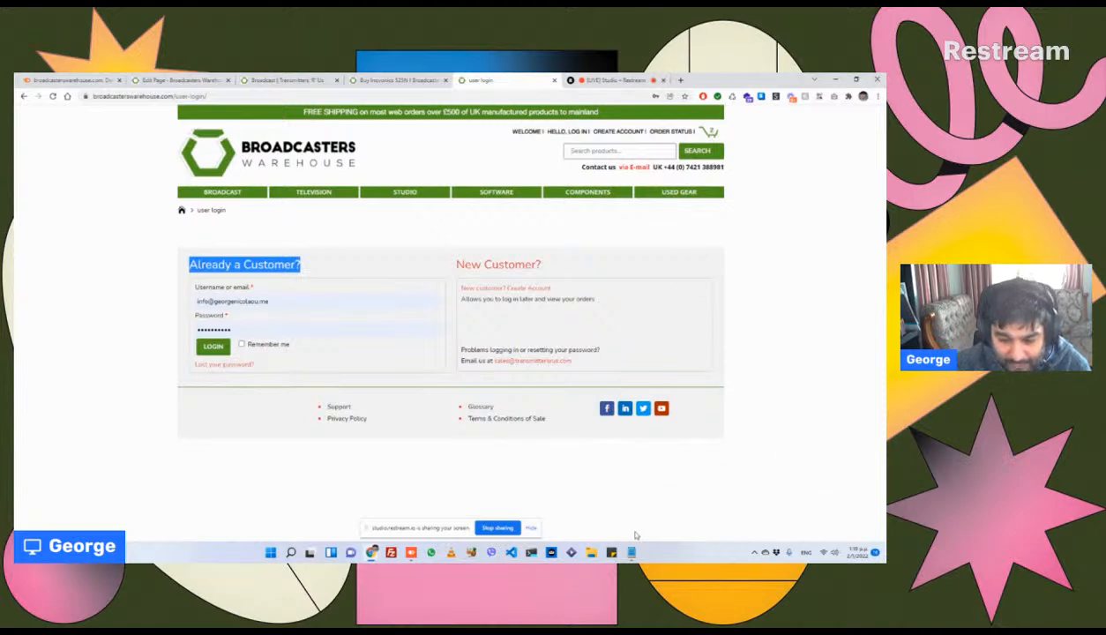
Step: Delete the line about pages blocked from crawling from the Notepad issue list and select the line about pages needing more than 3 clicks
mouse_move(612, 548)
click(587, 518)
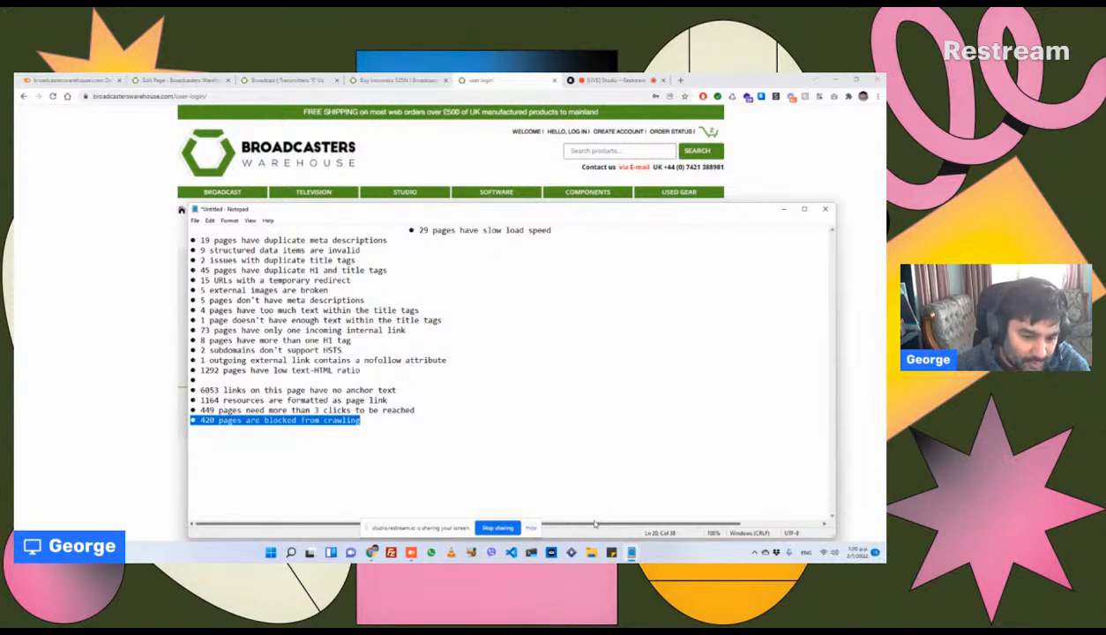
key(BackSpace)
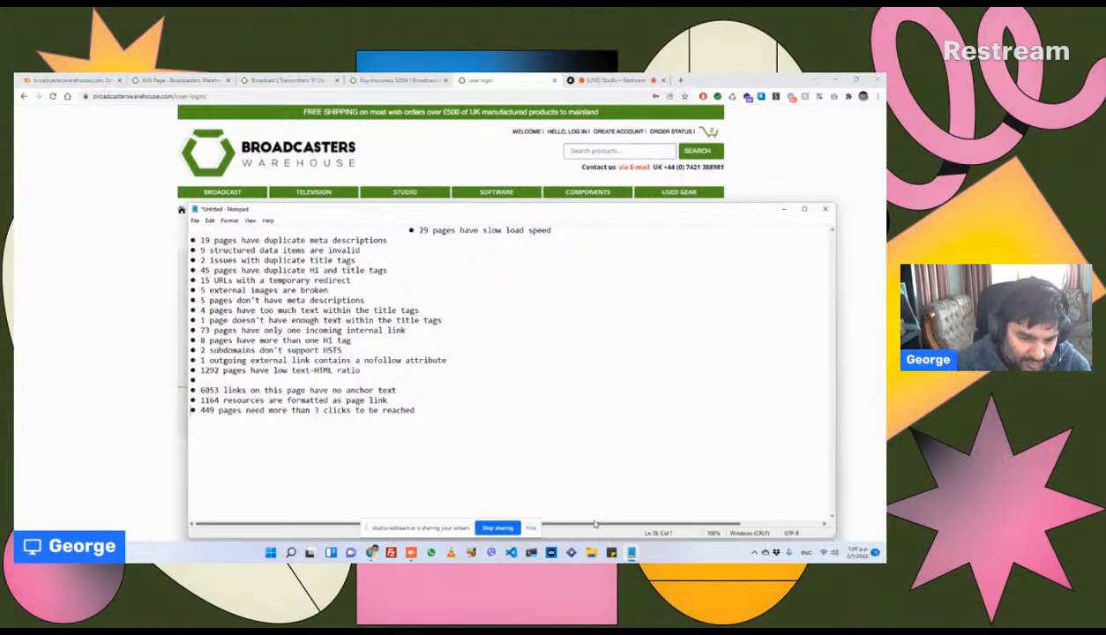
key(shift+End)
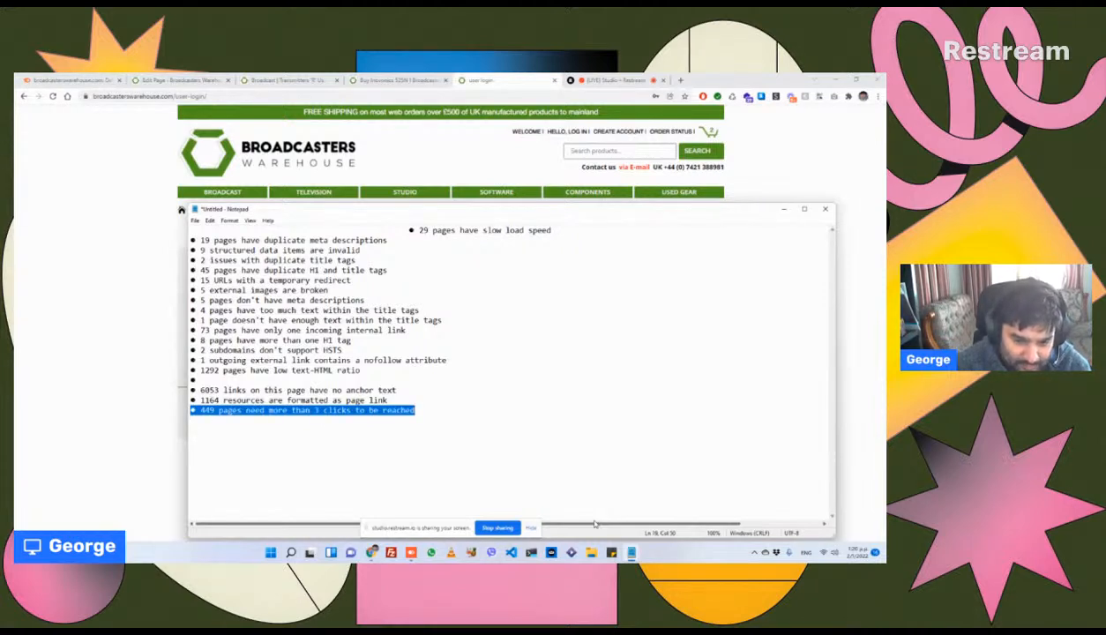
Step: Switch back to the browser, open the Audio Processors category under Broadcast, and filter it by Audio Processors - AM and Audio Levellers
click(125, 405)
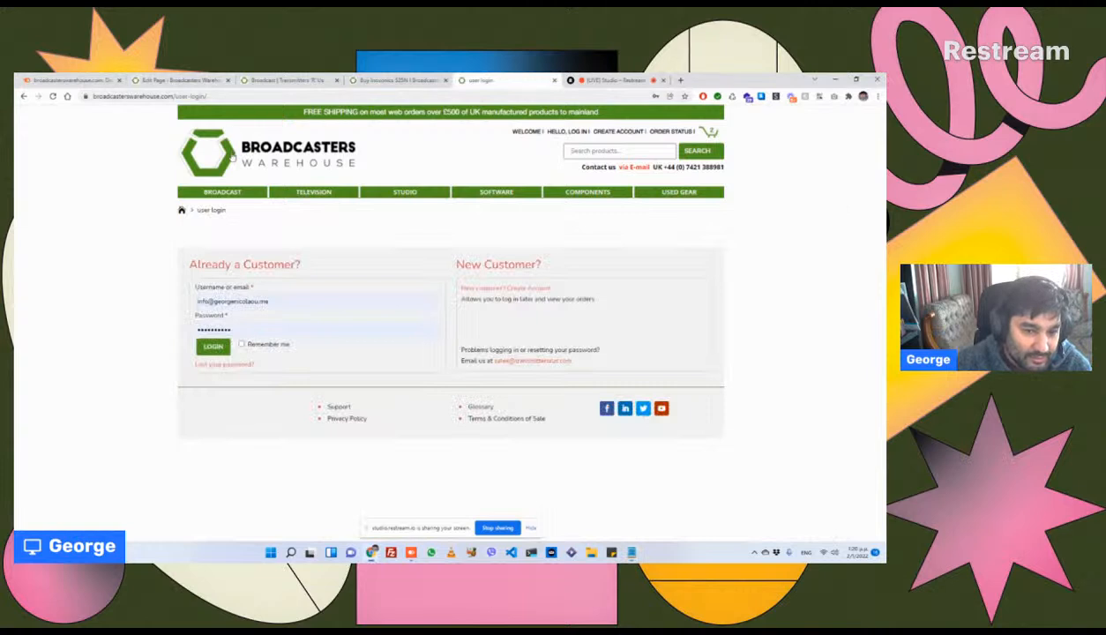
click(222, 194)
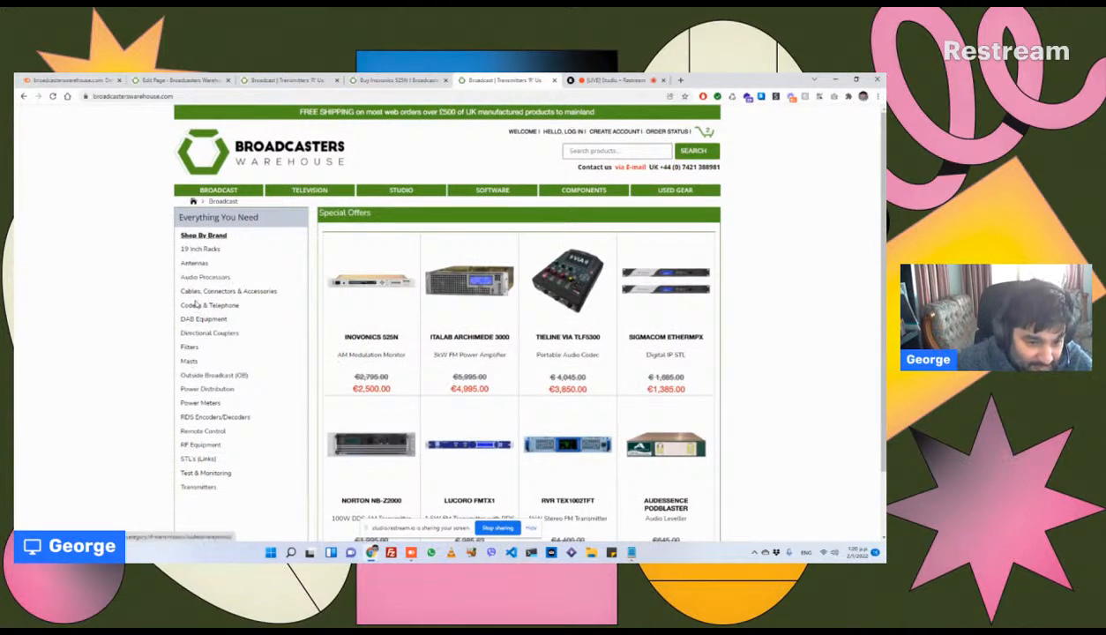
click(196, 277)
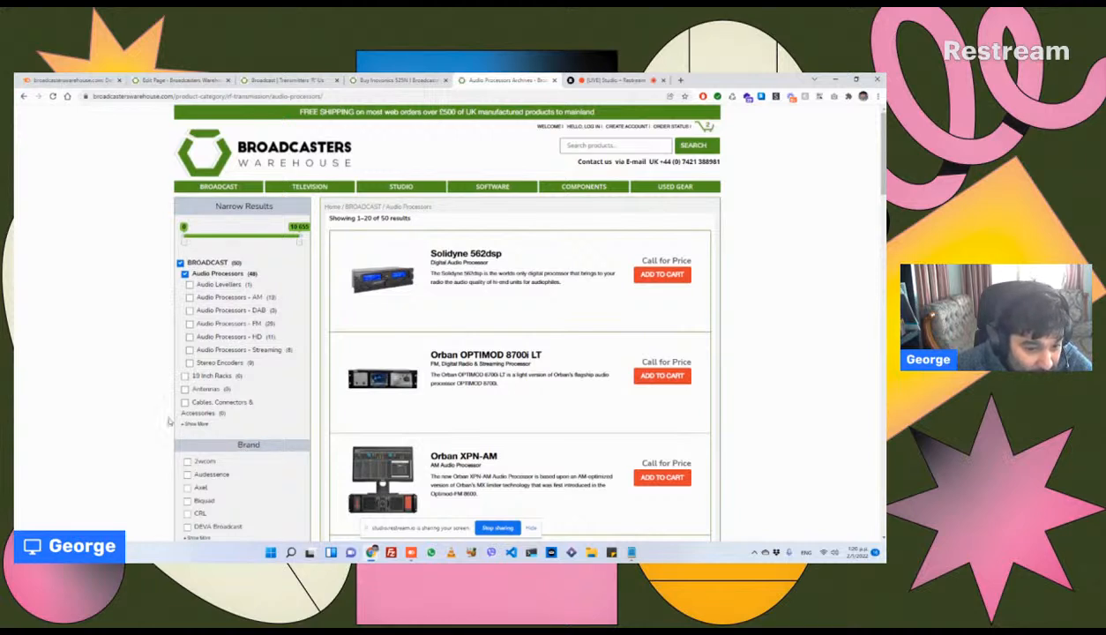
click(190, 297)
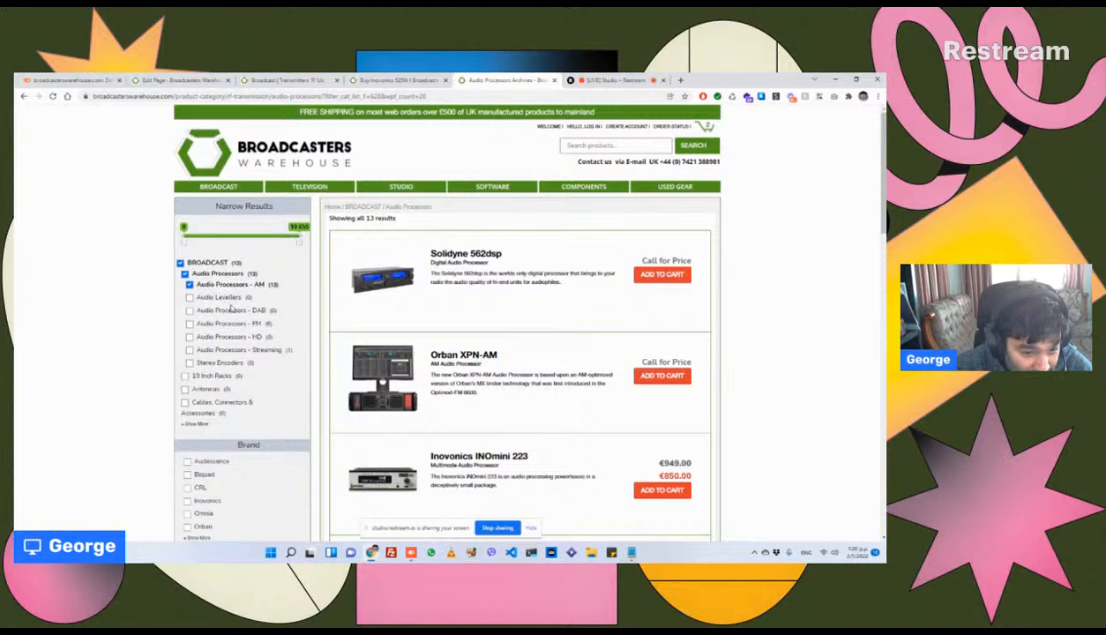
click(202, 300)
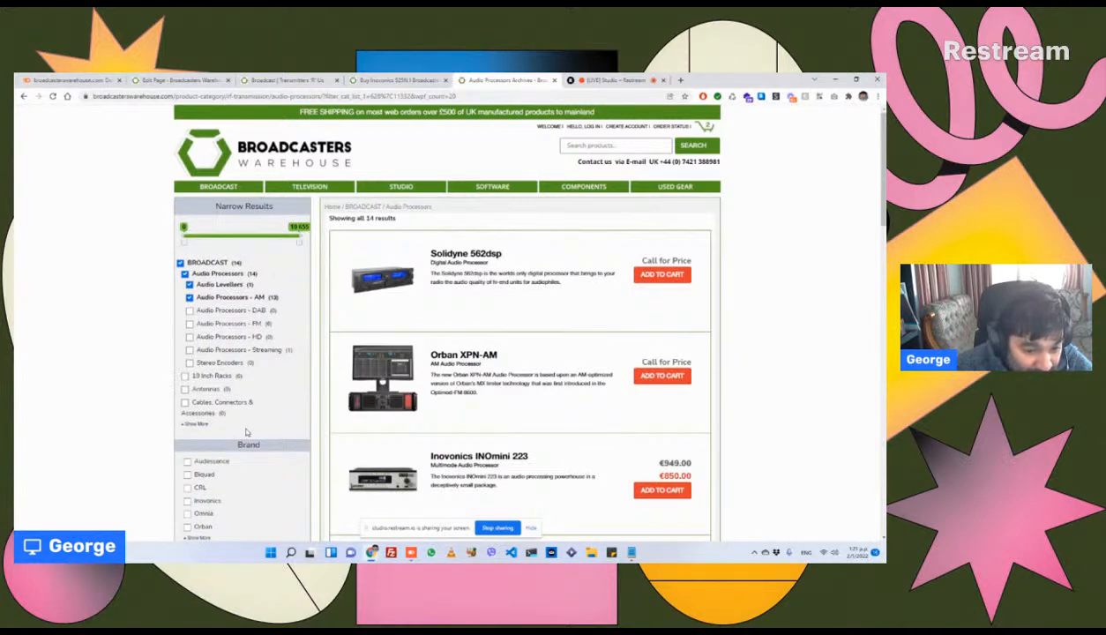
Step: Expand the full category list in the Narrow Results filter and review its entries
click(196, 424)
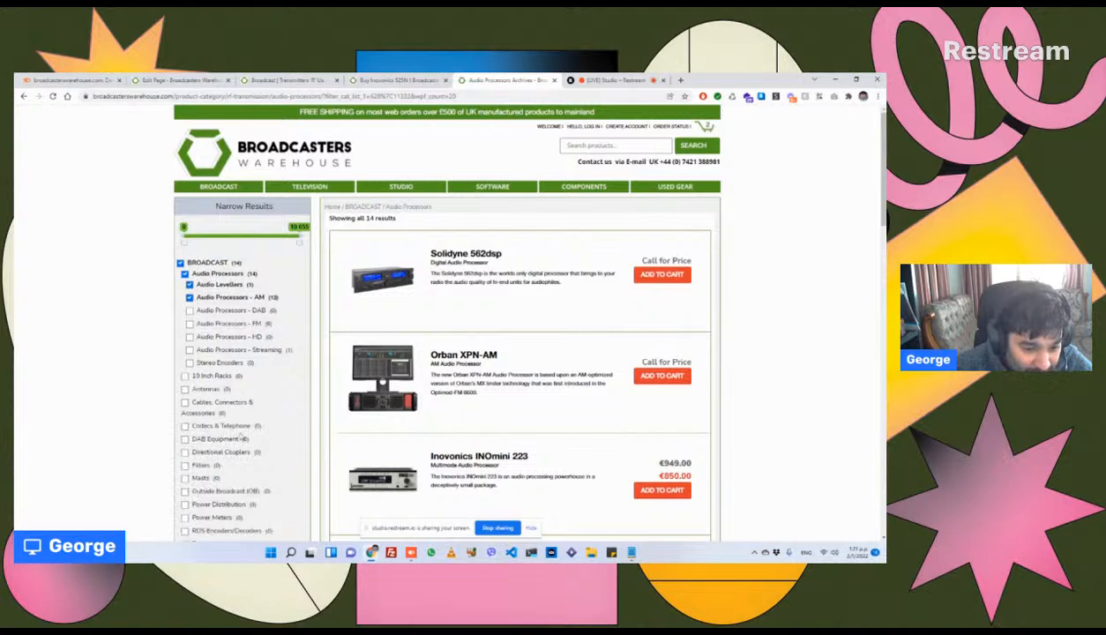
scroll(247, 432, down, 2)
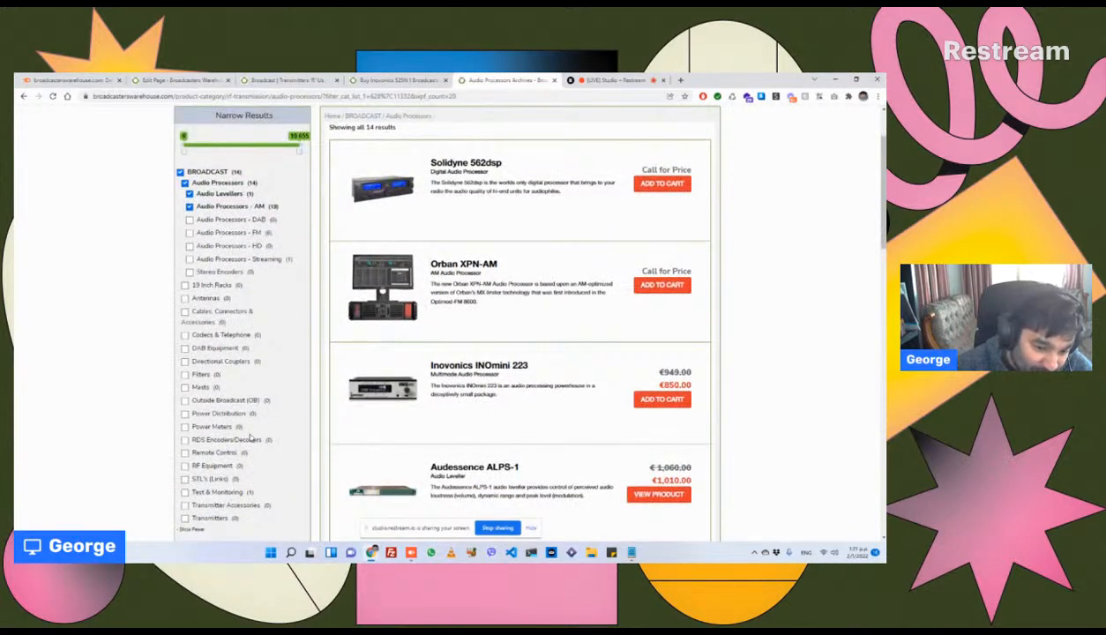
scroll(249, 440, down, 5)
scroll(247, 443, up, 5)
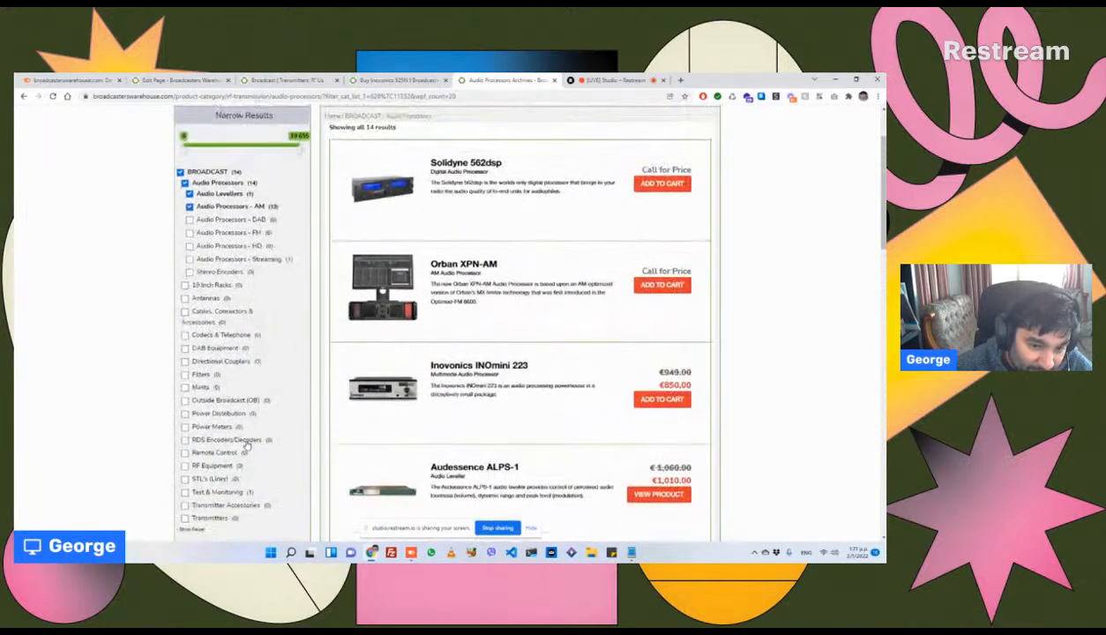
scroll(247, 445, up, 2)
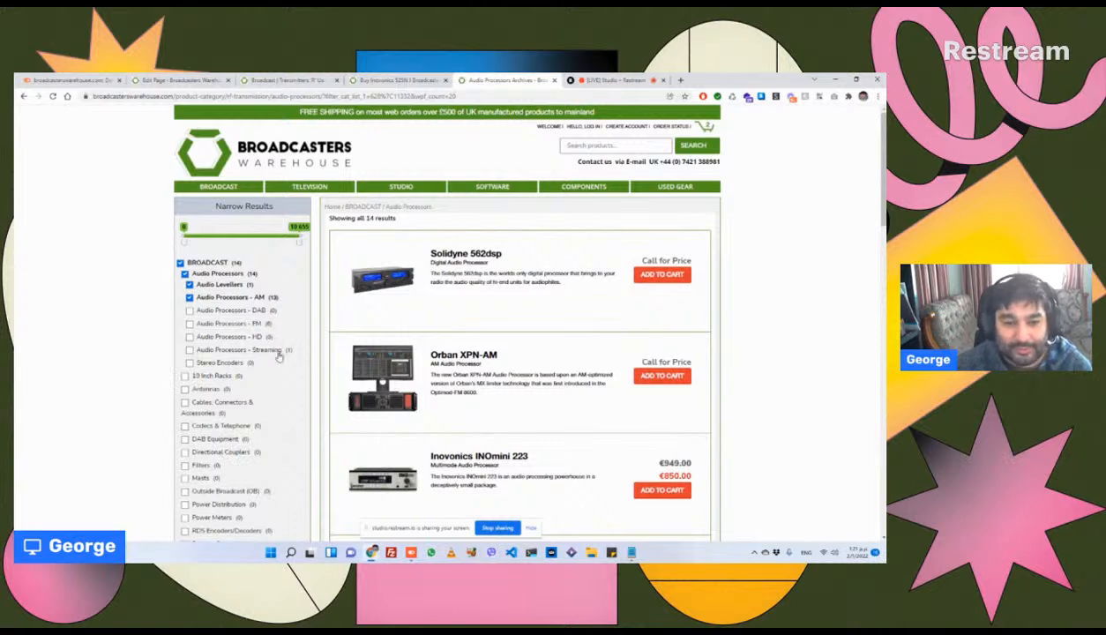
Step: Open the Inovonics 525N product page from the Broadcast special offers and examine its description and related products
click(227, 191)
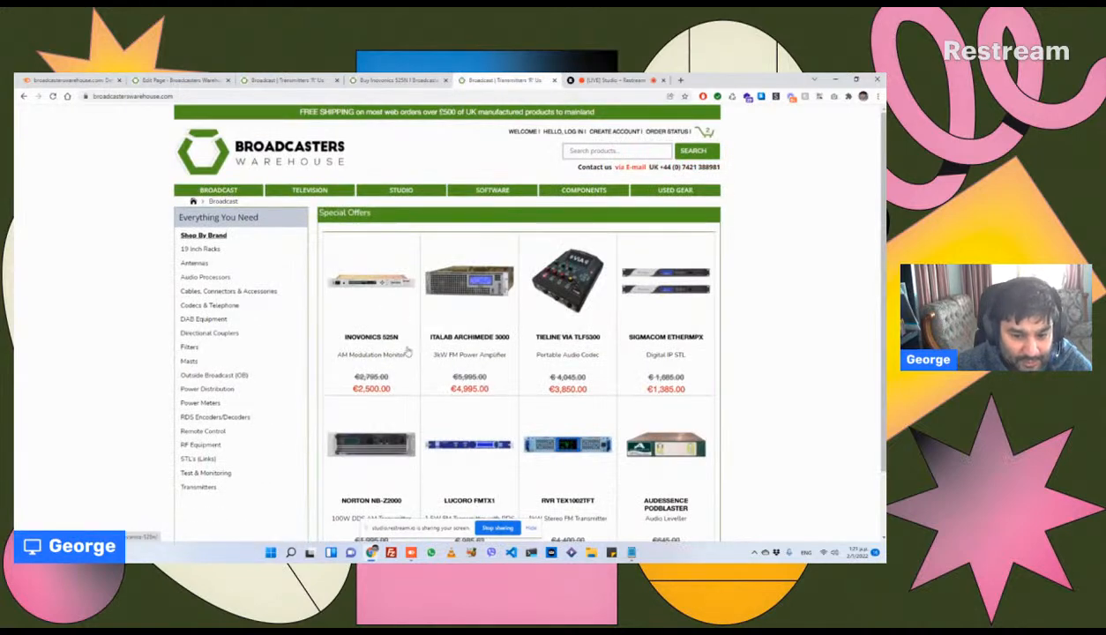
click(395, 328)
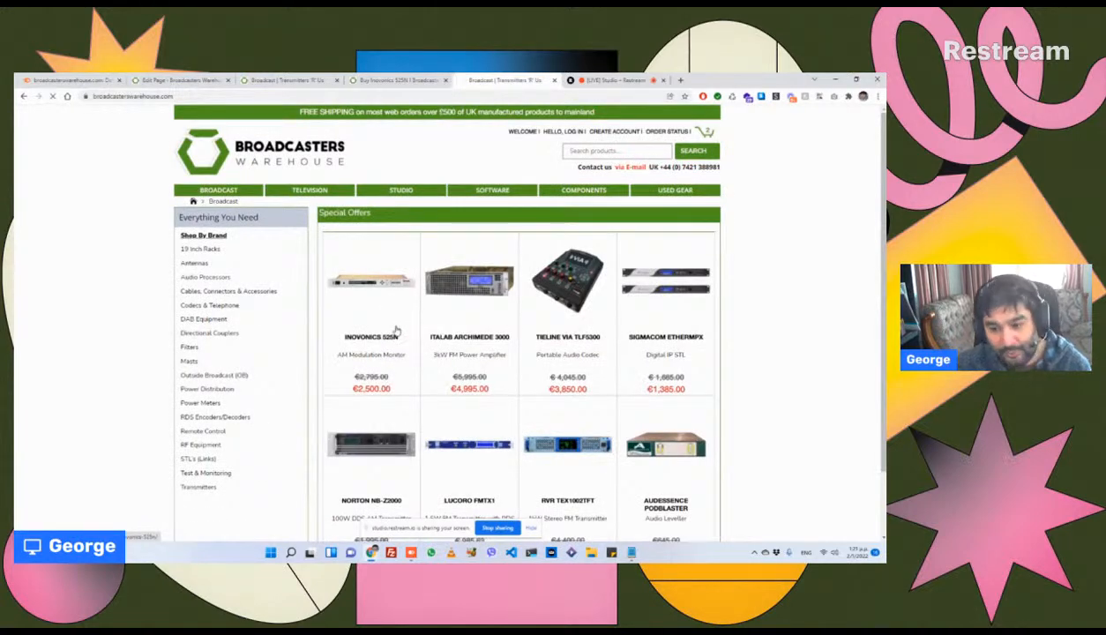
scroll(396, 331, down, 3)
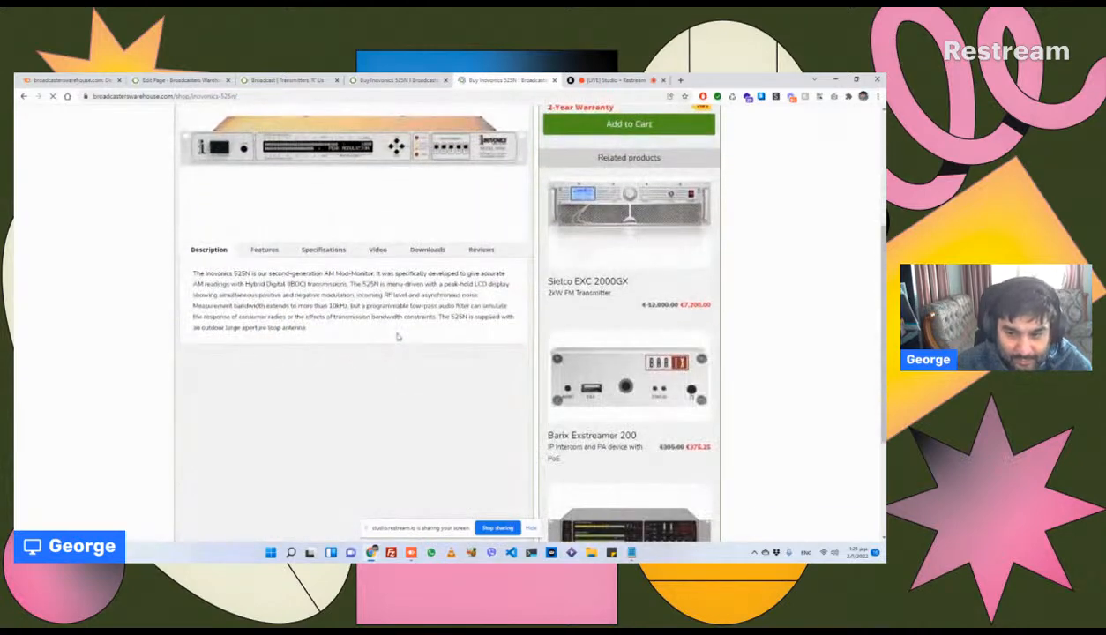
scroll(397, 337, up, 2)
scroll(396, 337, up, 1)
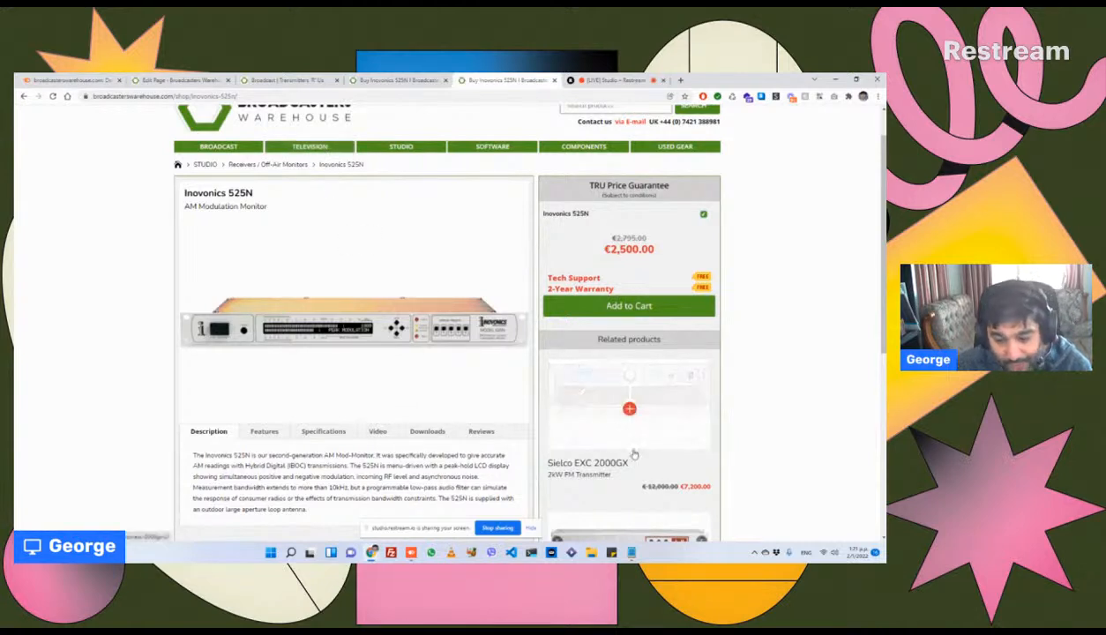
Step: Delete the line about pages needing more than 3 clicks from the Notepad list and highlight the number in the no-anchor-text line
mouse_move(632, 552)
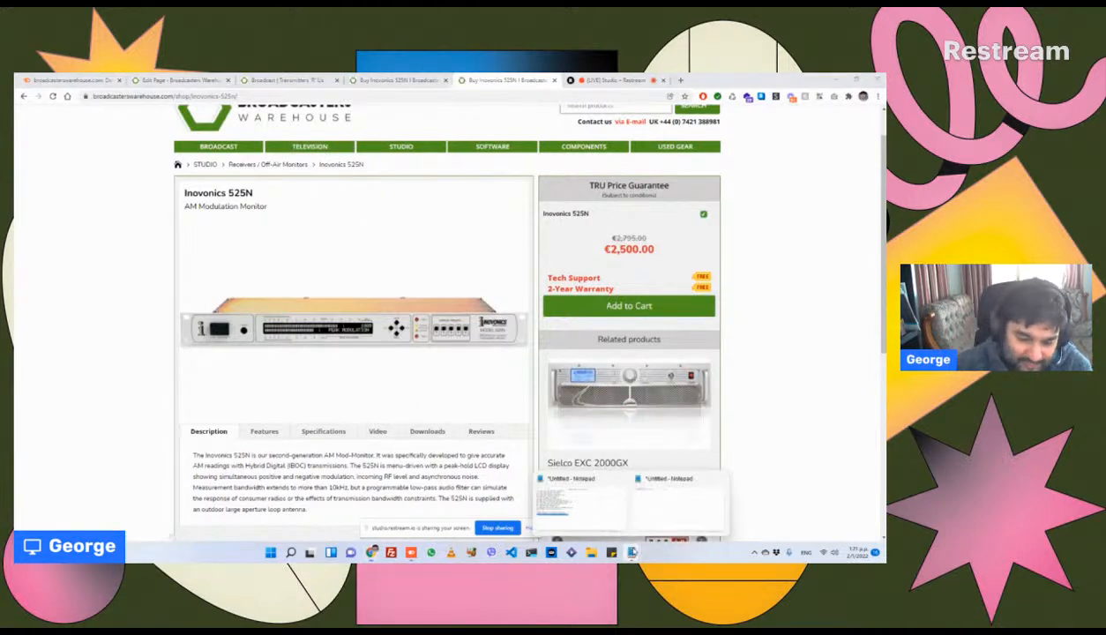
click(610, 511)
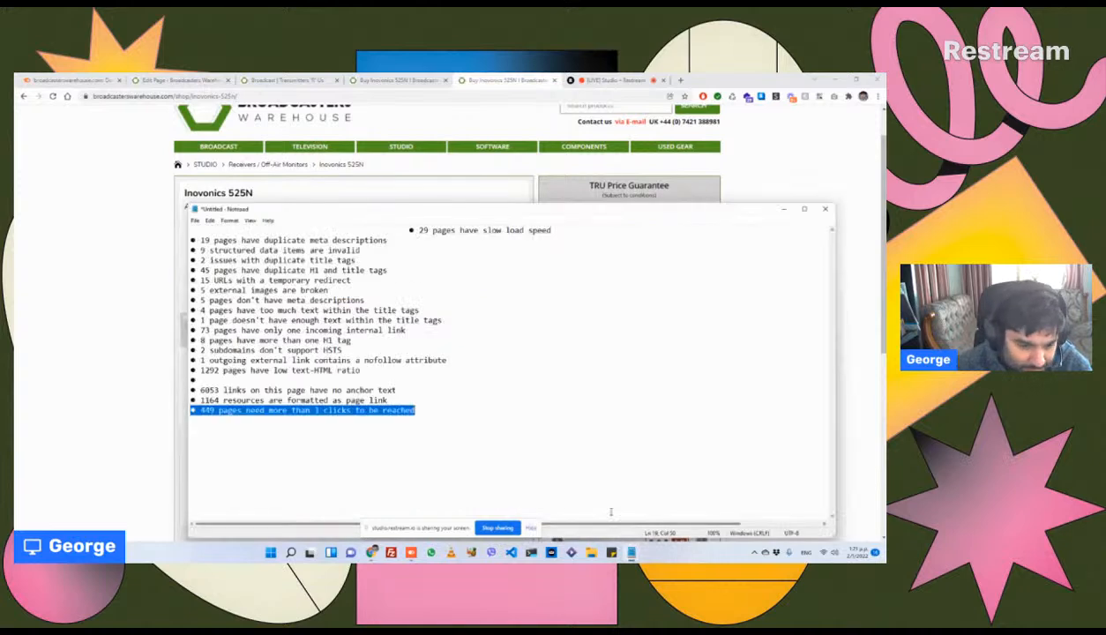
key(BackSpace)
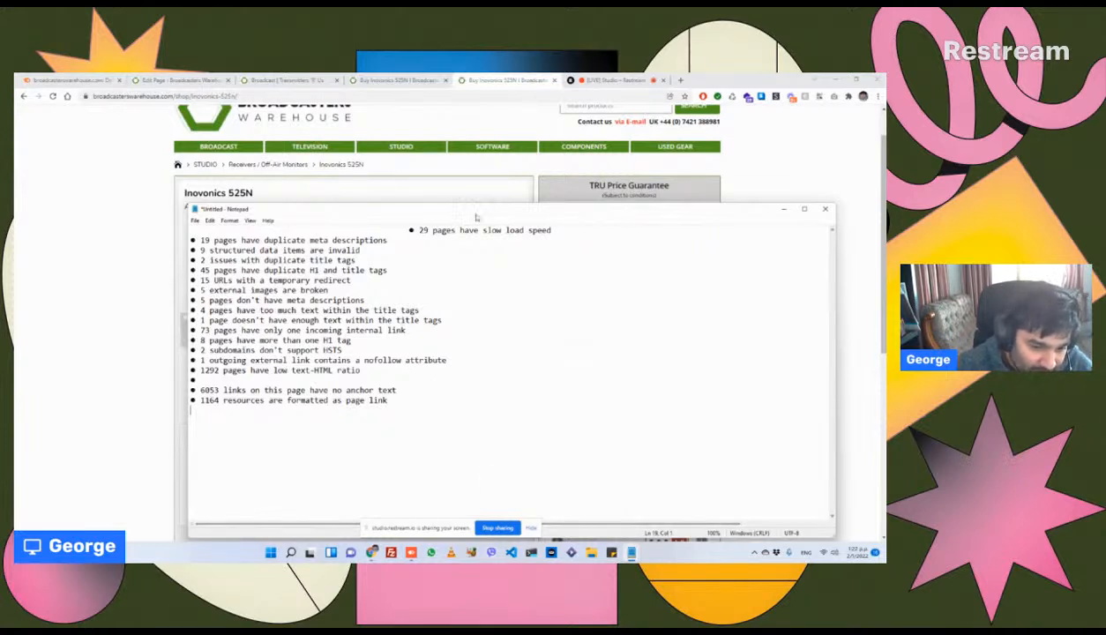
double_click(210, 390)
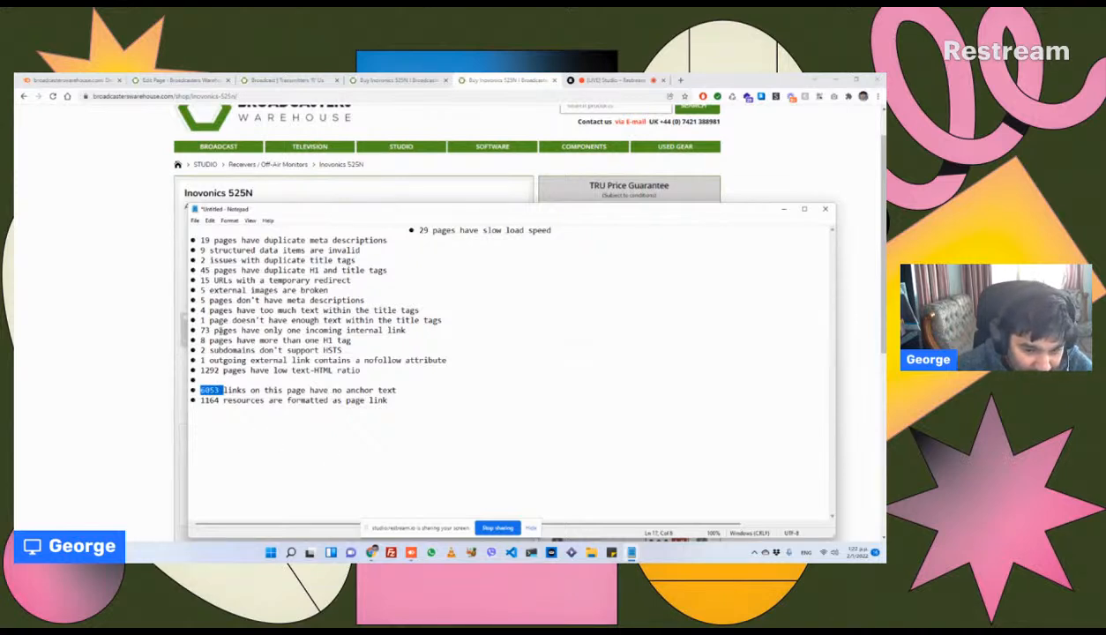
Step: Inspect the HTML of the Support link in the Inovonics 525N page's footer
click(65, 345)
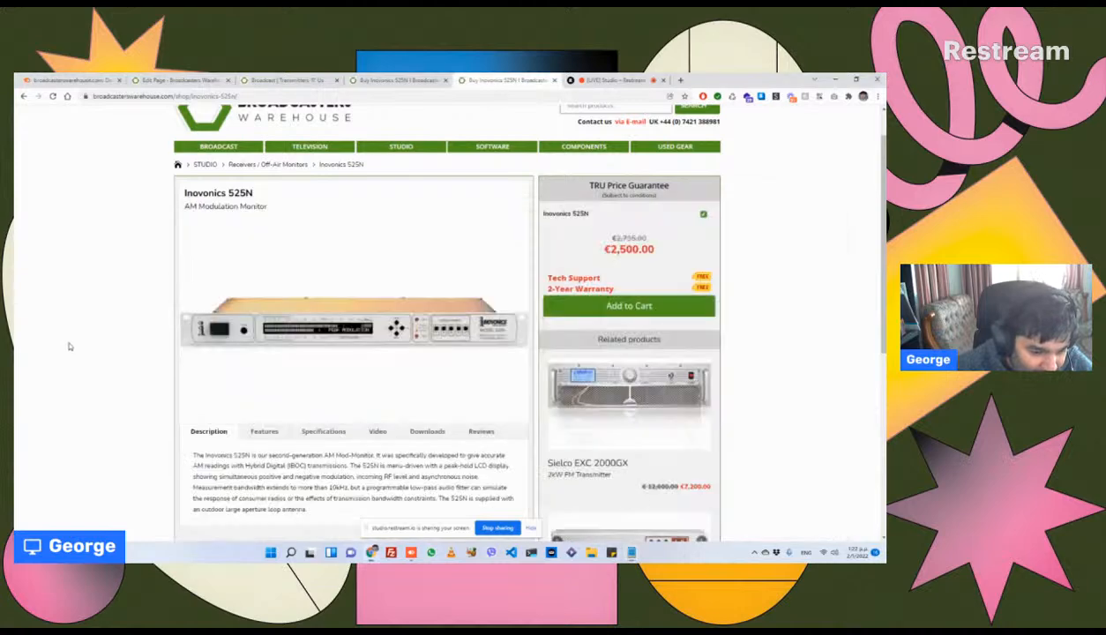
scroll(217, 380, down, 5)
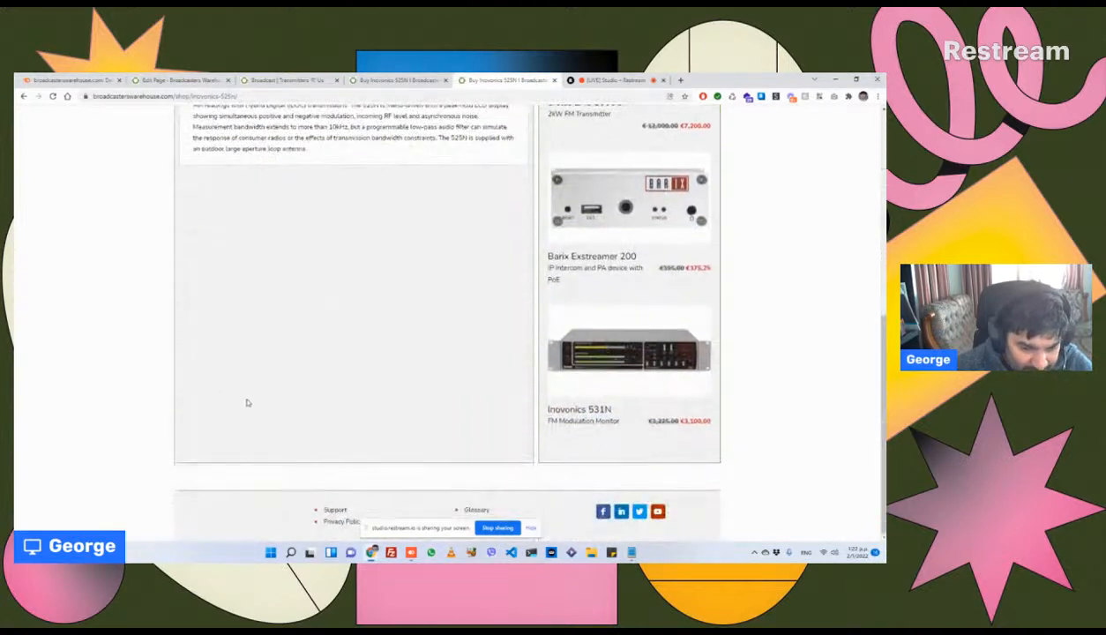
right_click(335, 511)
click(344, 497)
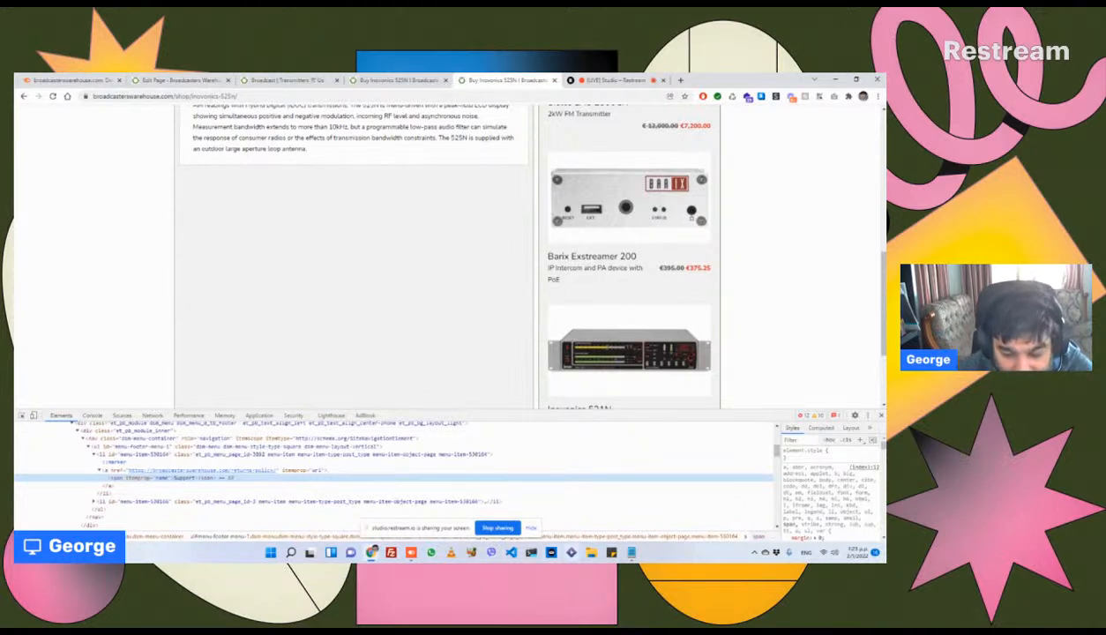
Step: Highlight the outgoing external link nofollow attribute line in the Notepad issue list and return to the product page in the browser
mouse_move(623, 545)
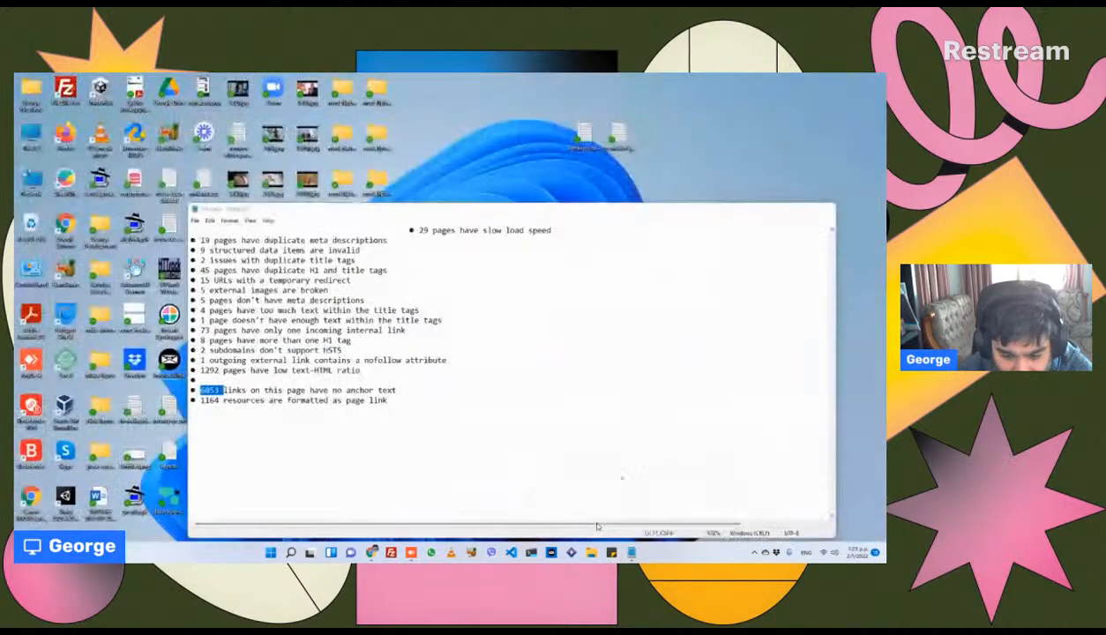
click(592, 524)
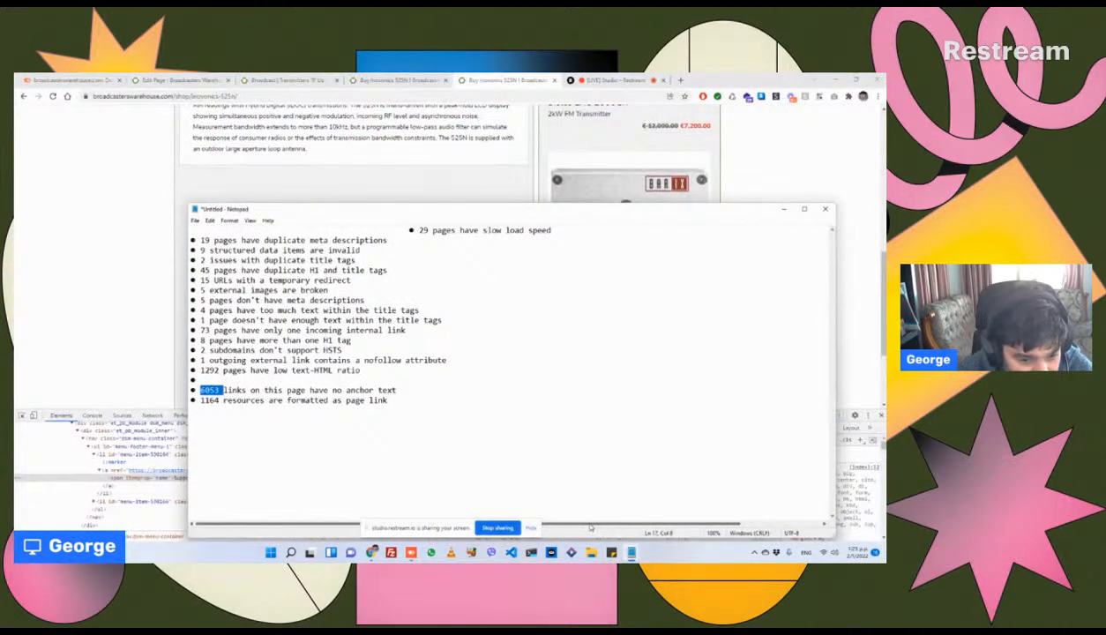
key(Up)
key(Up)
key(Up)
key(Up)
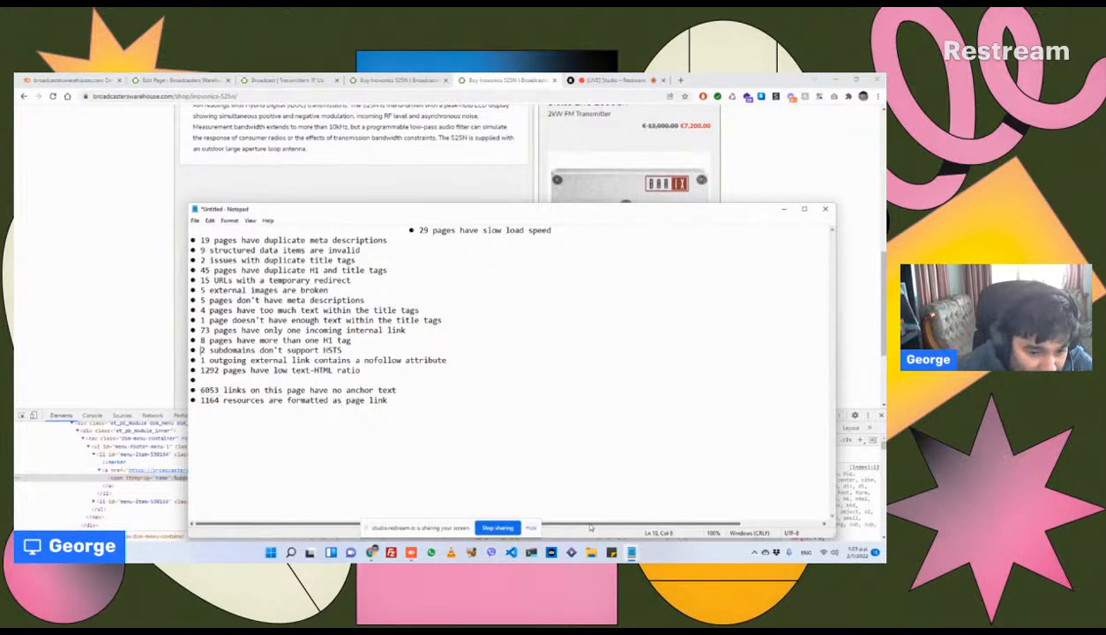
key(shift+End)
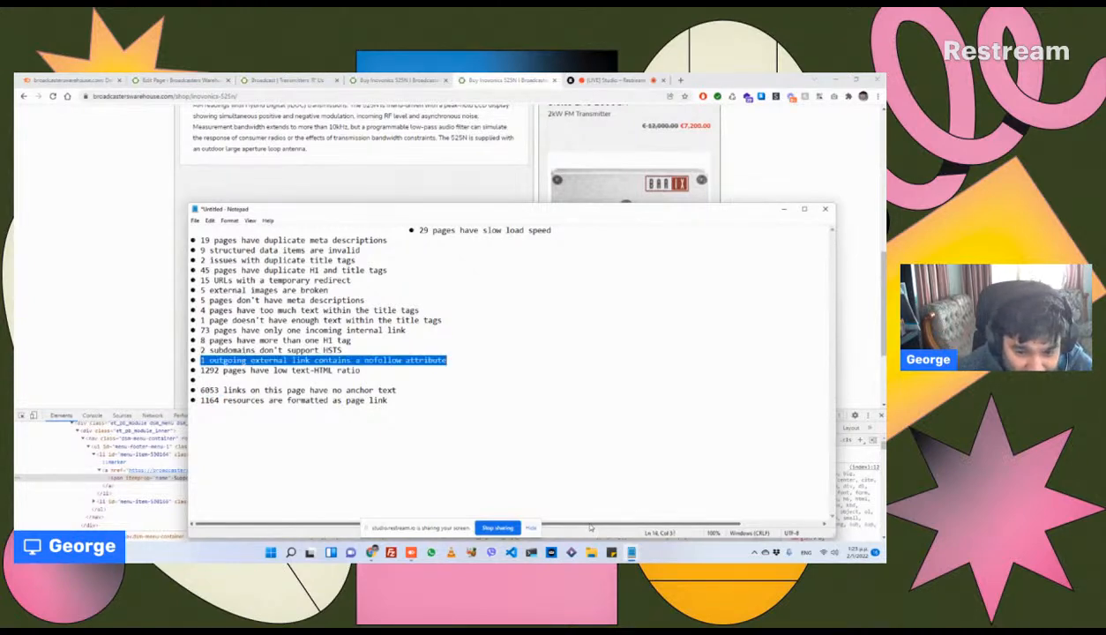
click(66, 287)
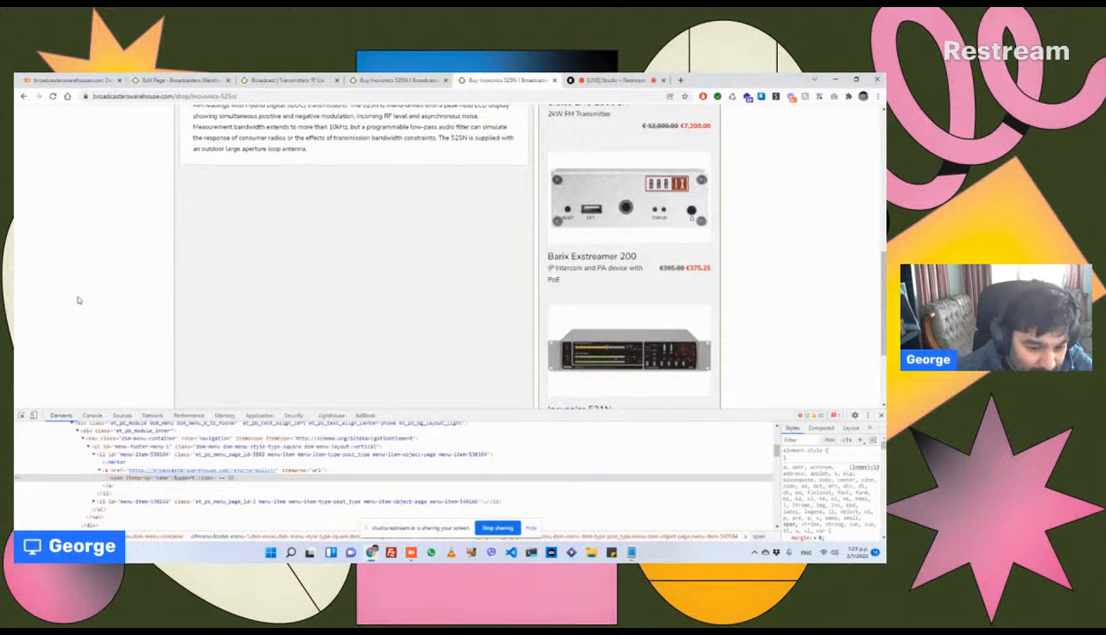
Step: Close the developer tools, open broadcasterswarehouse.com in a private browsing window, allow its cookies and examine the footer links
click(879, 415)
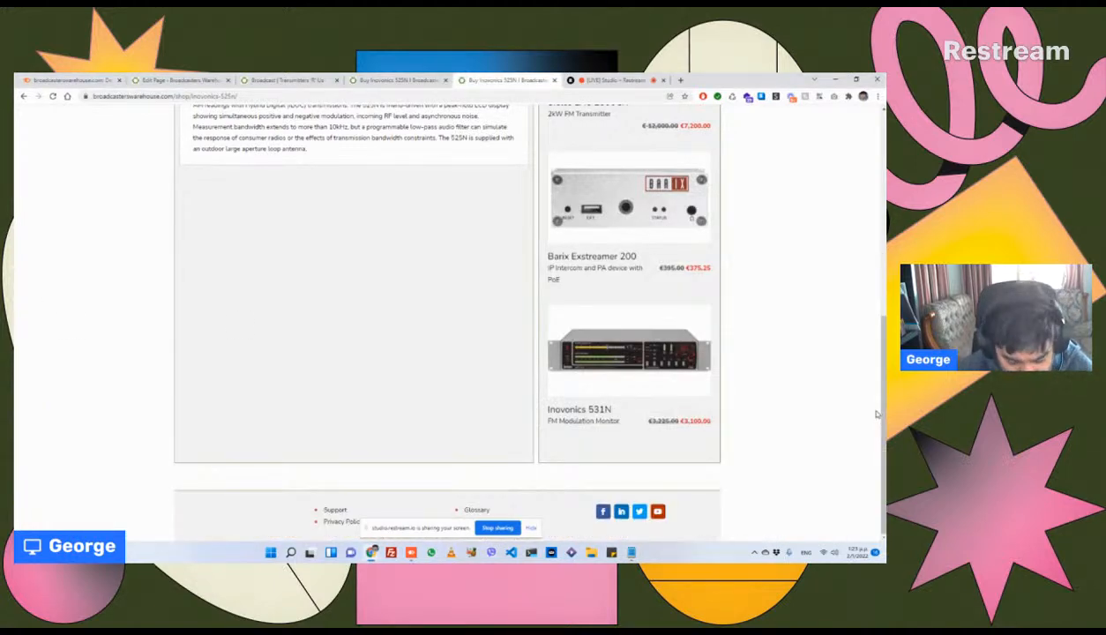
key(ctrl+shift+n)
text(broa)
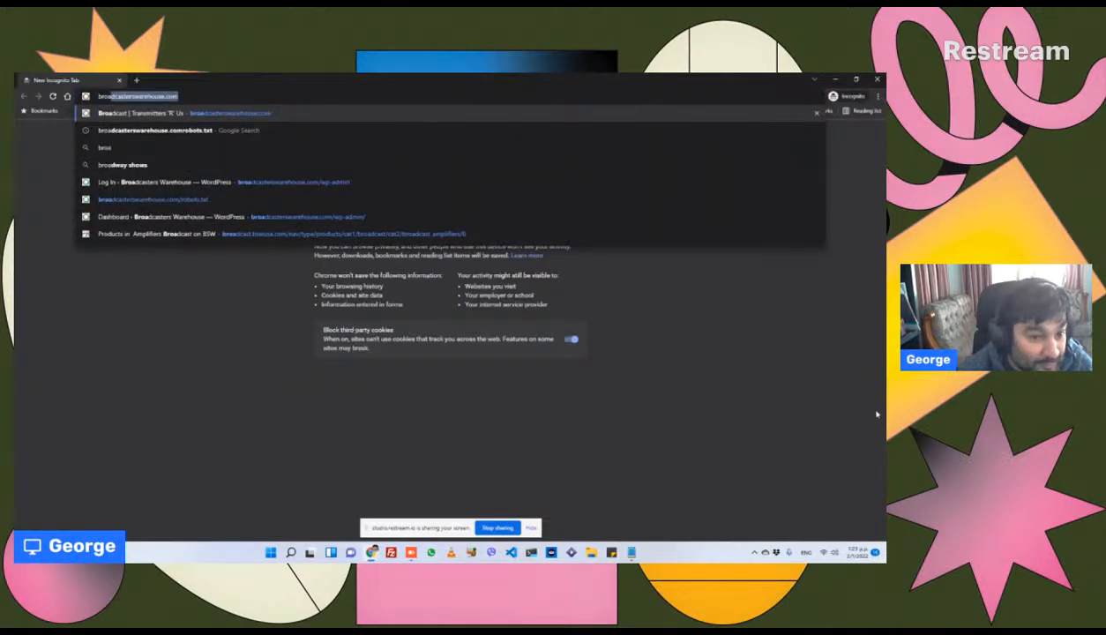
key(Return)
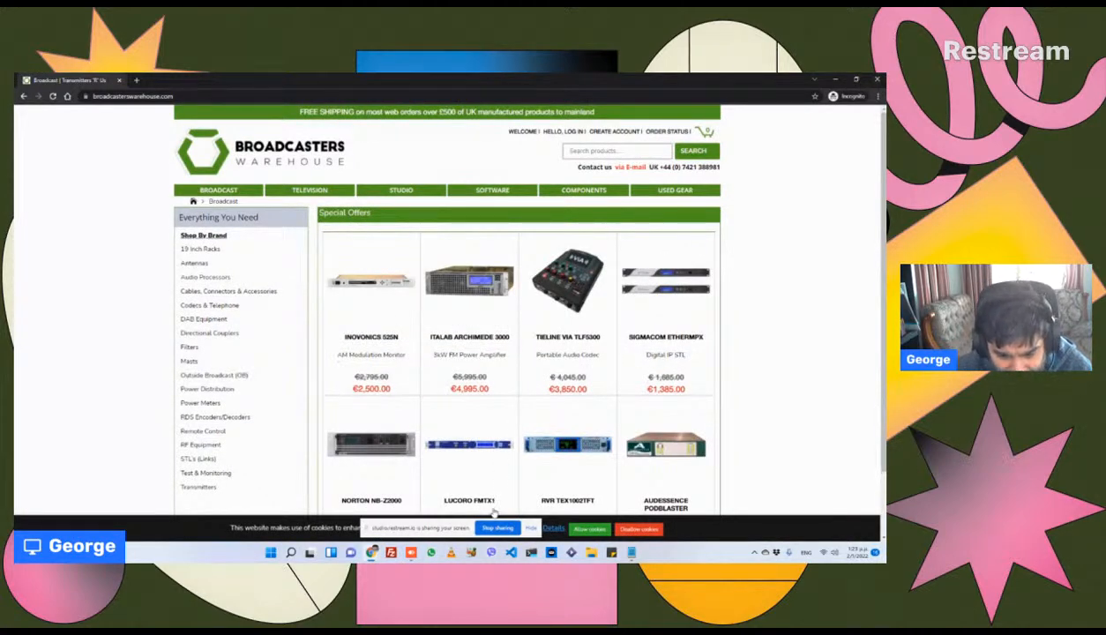
scroll(459, 480, down, 2)
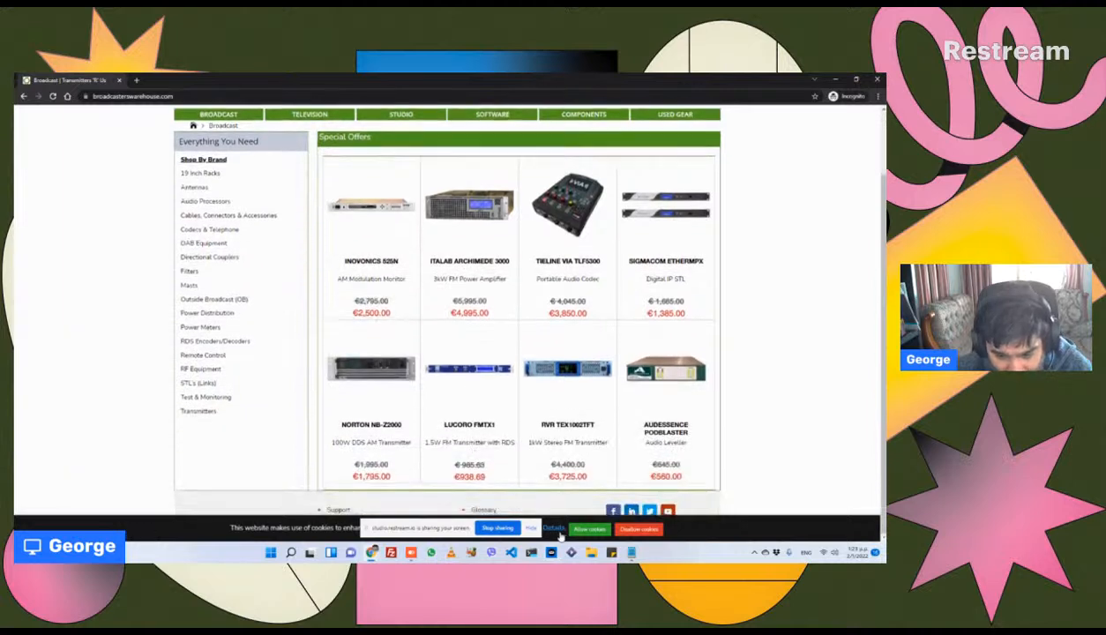
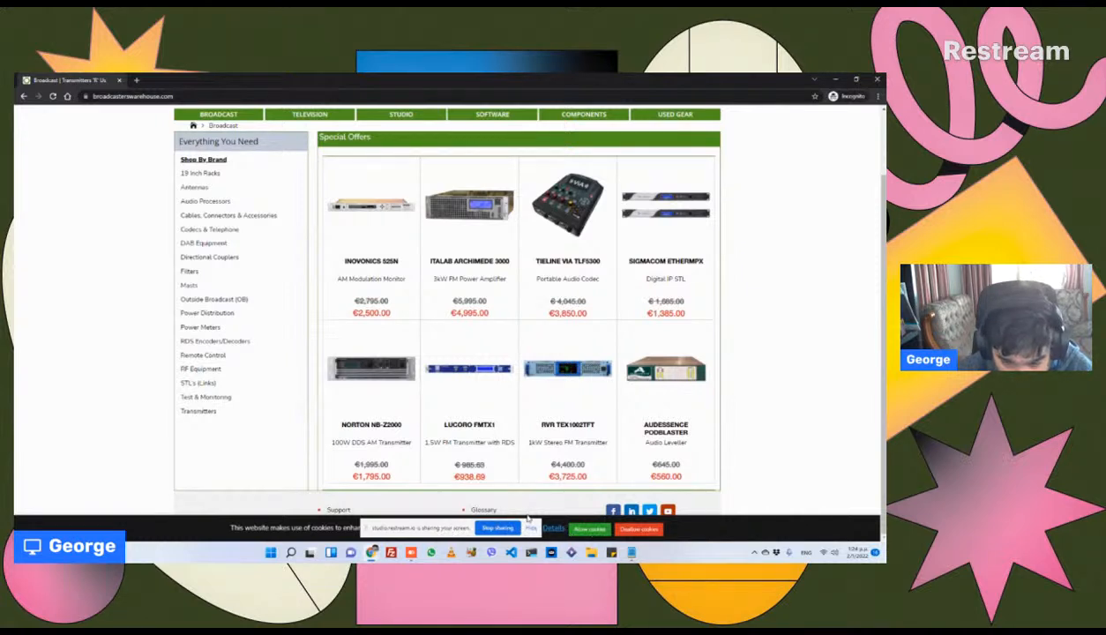
click(596, 533)
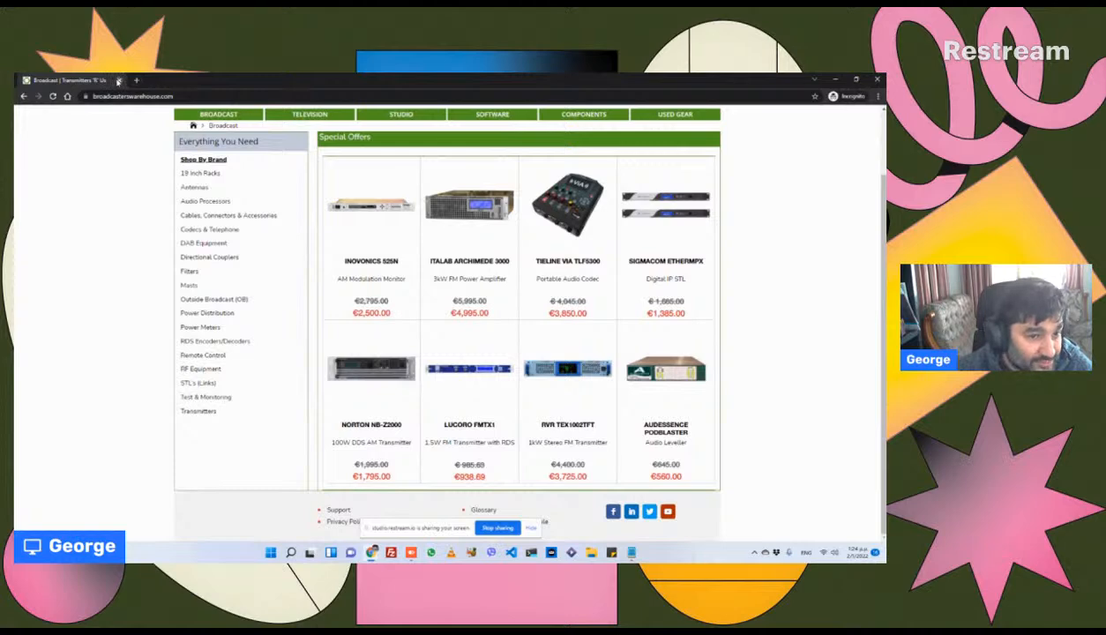
click(119, 81)
key(ctrl+shift+n)
text(bertha.ai)
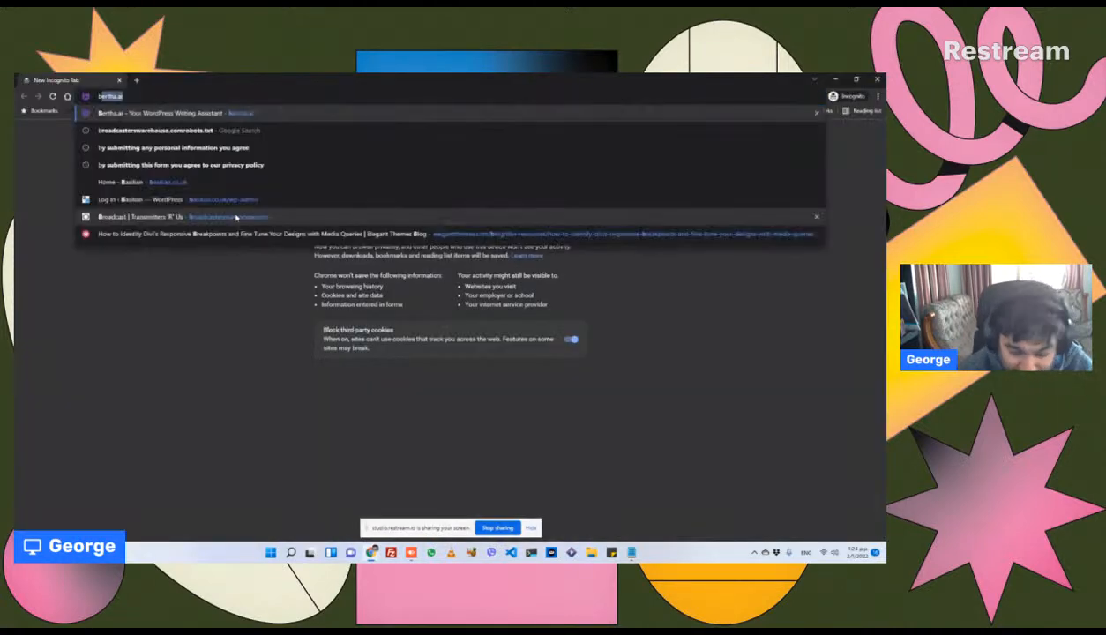
Step: Return to the Notepad issue list and delete the highlighted text about the outgoing external link with a nofollow attribute
click(629, 552)
click(582, 503)
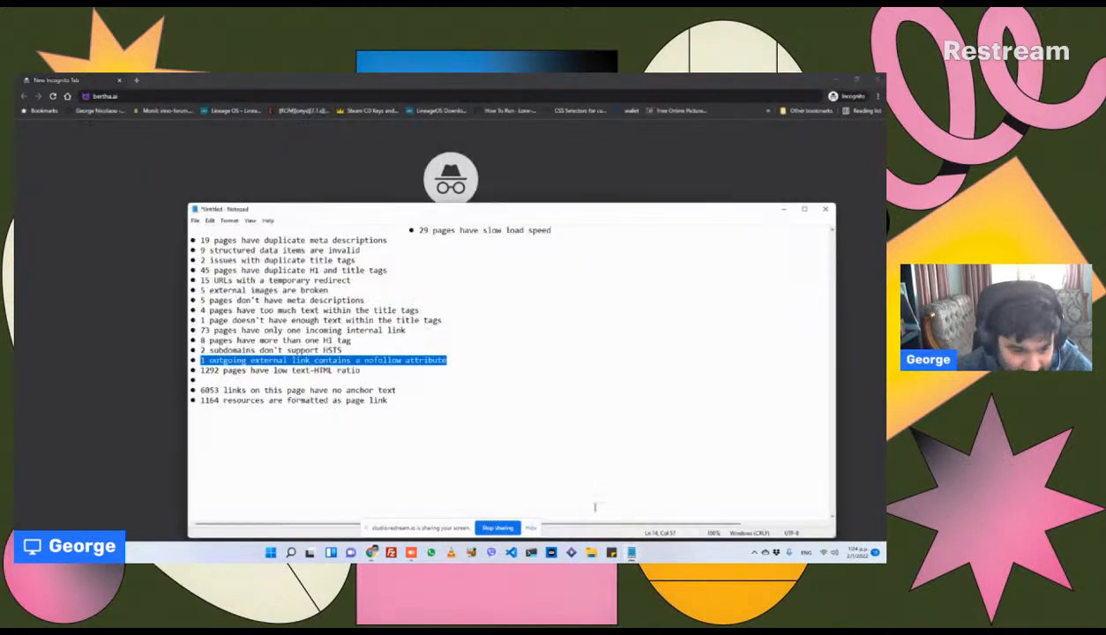
key(BackSpace)
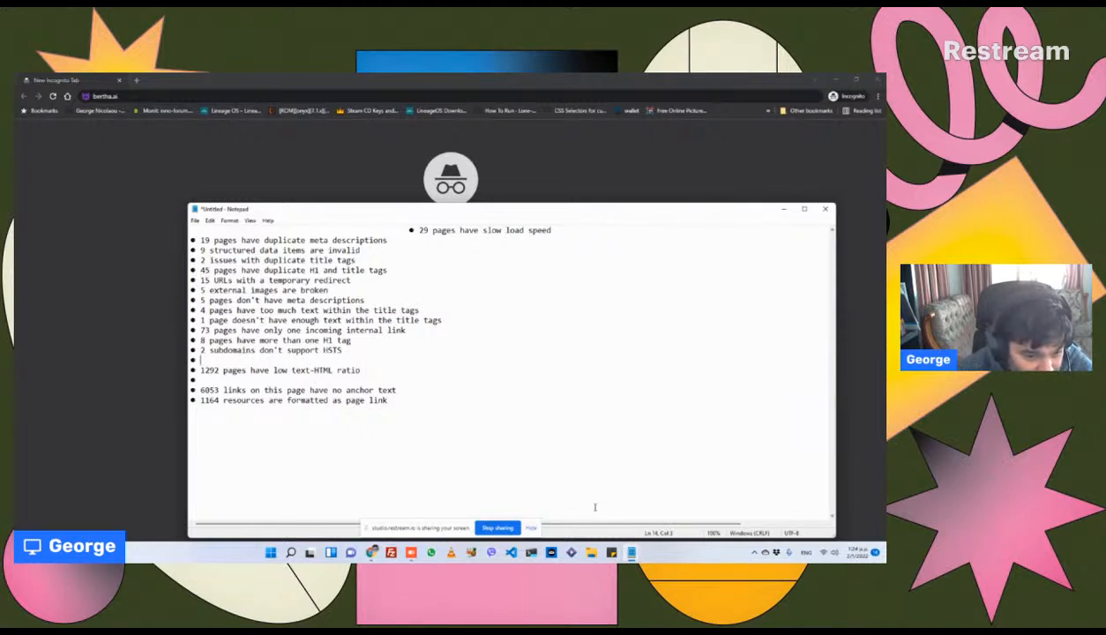
key(Up)
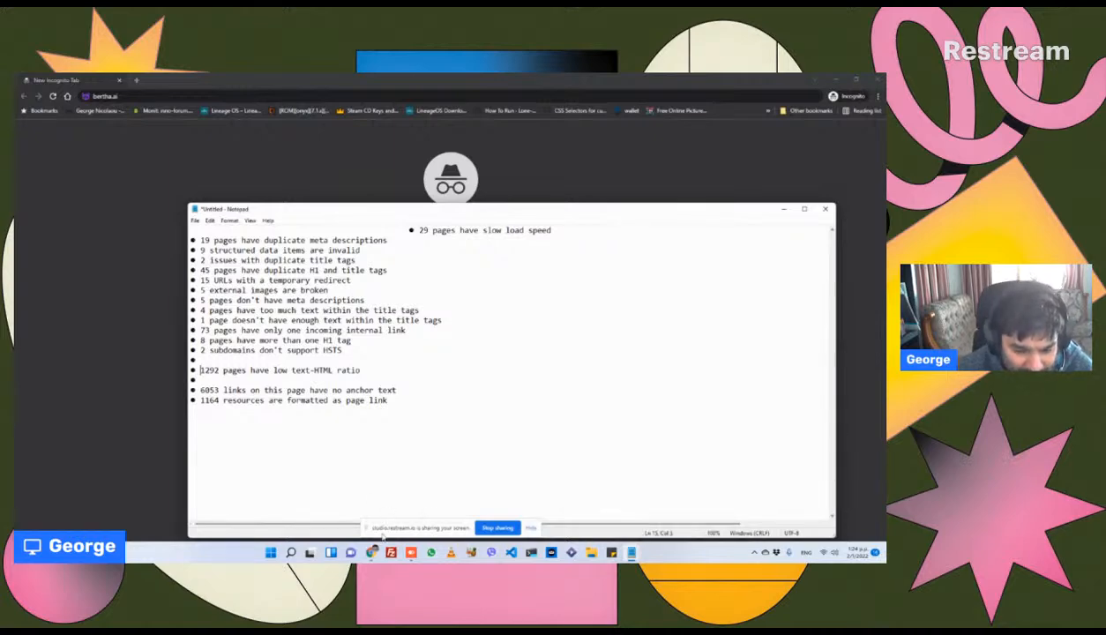
Step: Examine how much text the Inovonics 525N product page holds, highlighting its description paragraph and reviewing the rest of the page
mouse_move(373, 555)
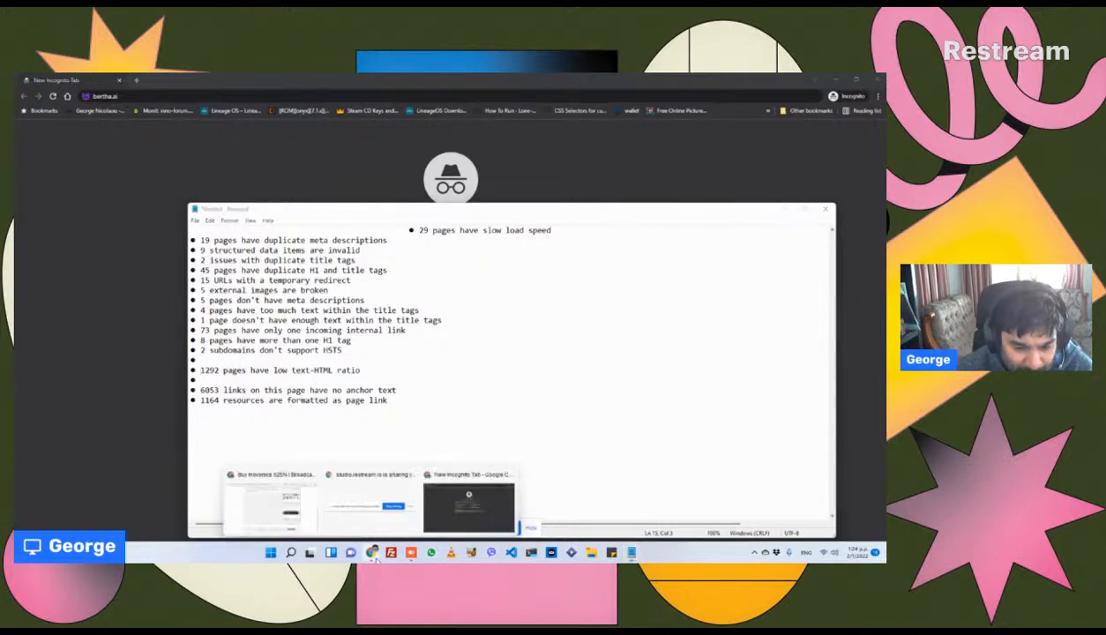
click(295, 524)
scroll(293, 503, up, 4)
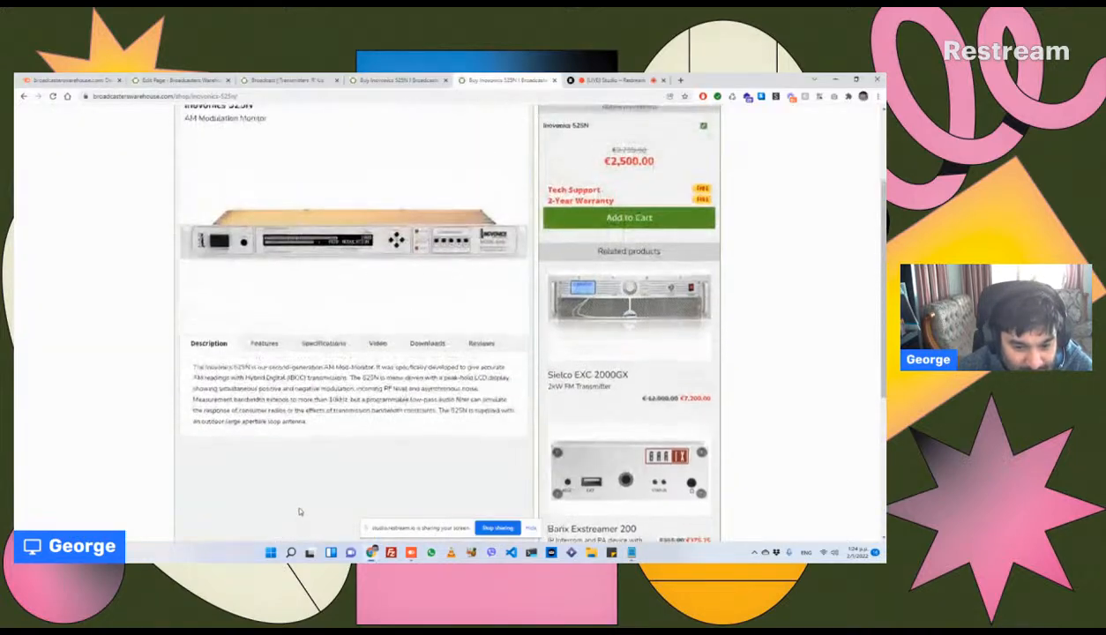
triple_click(280, 409)
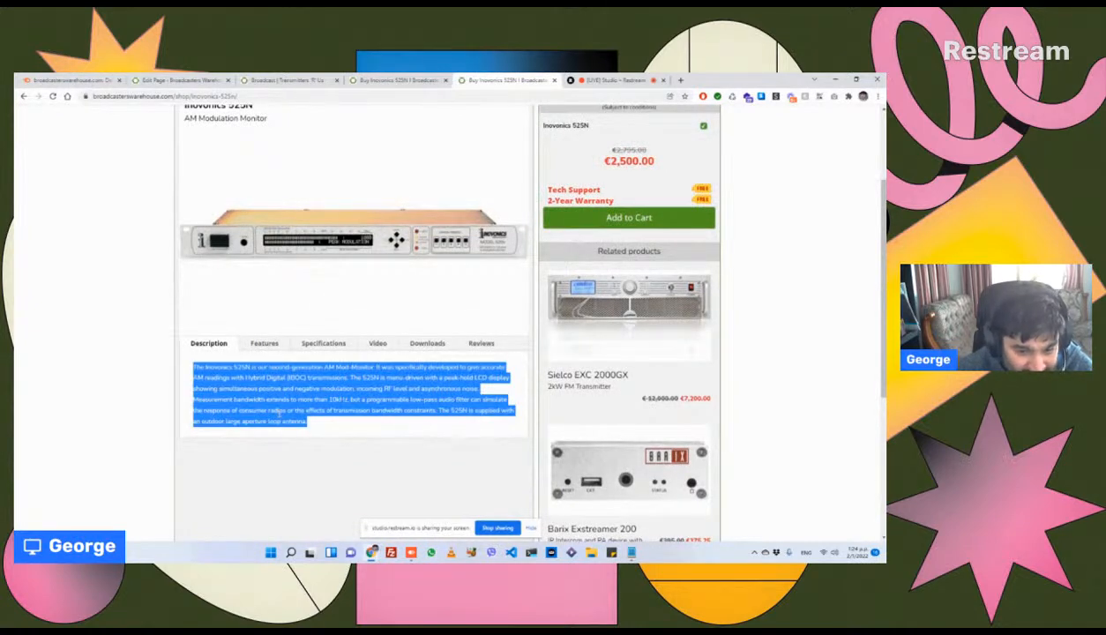
scroll(259, 254, down, 3)
scroll(482, 194, up, 5)
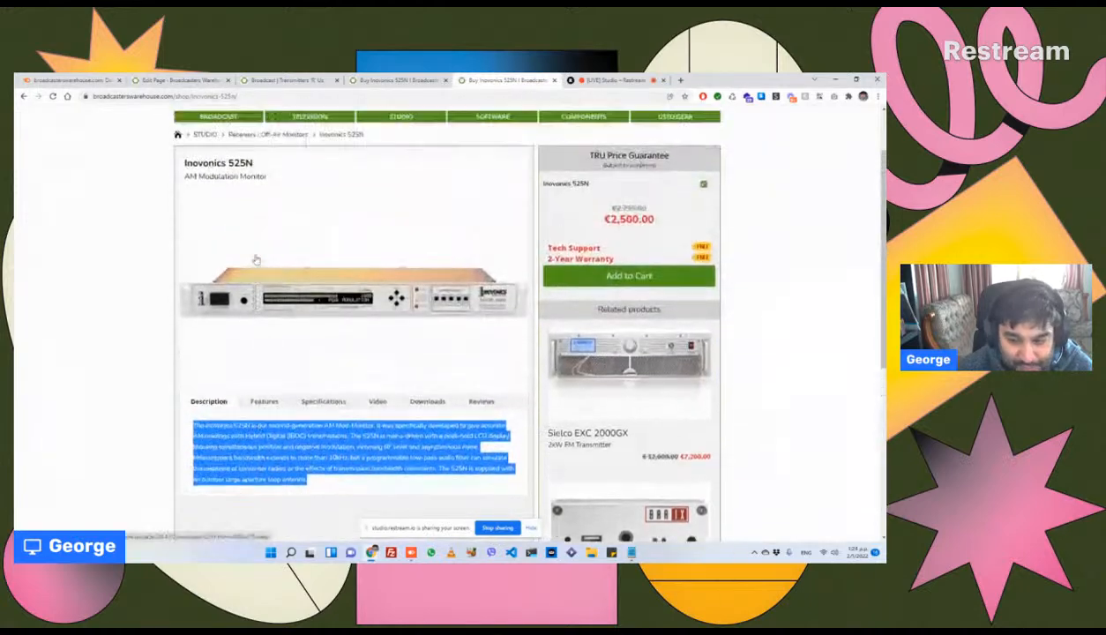
scroll(586, 263, down, 3)
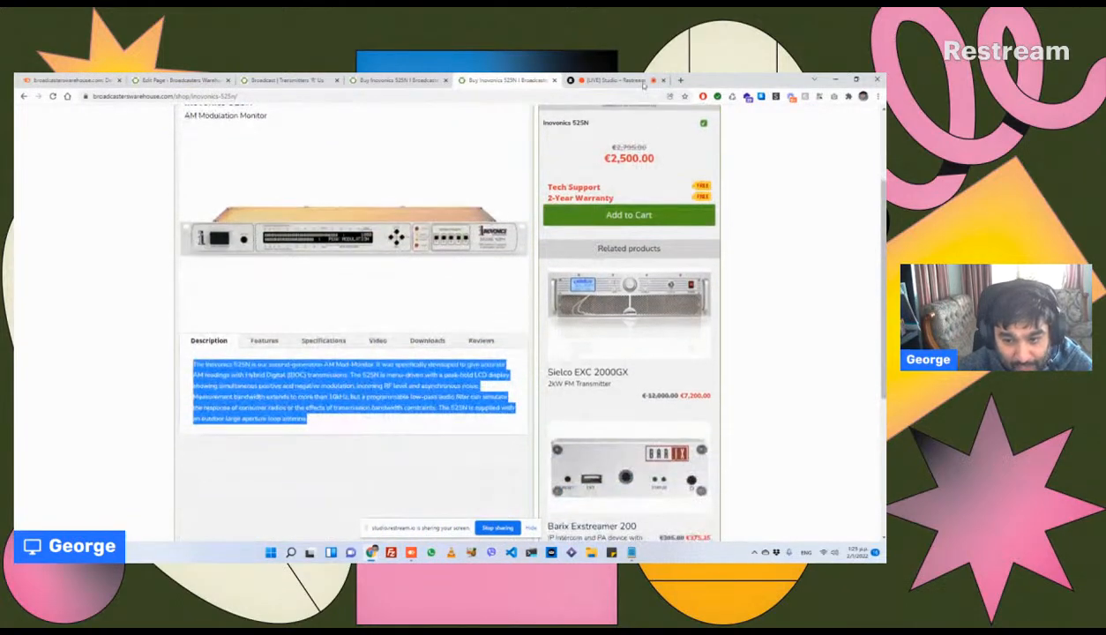
scroll(643, 187, down, 5)
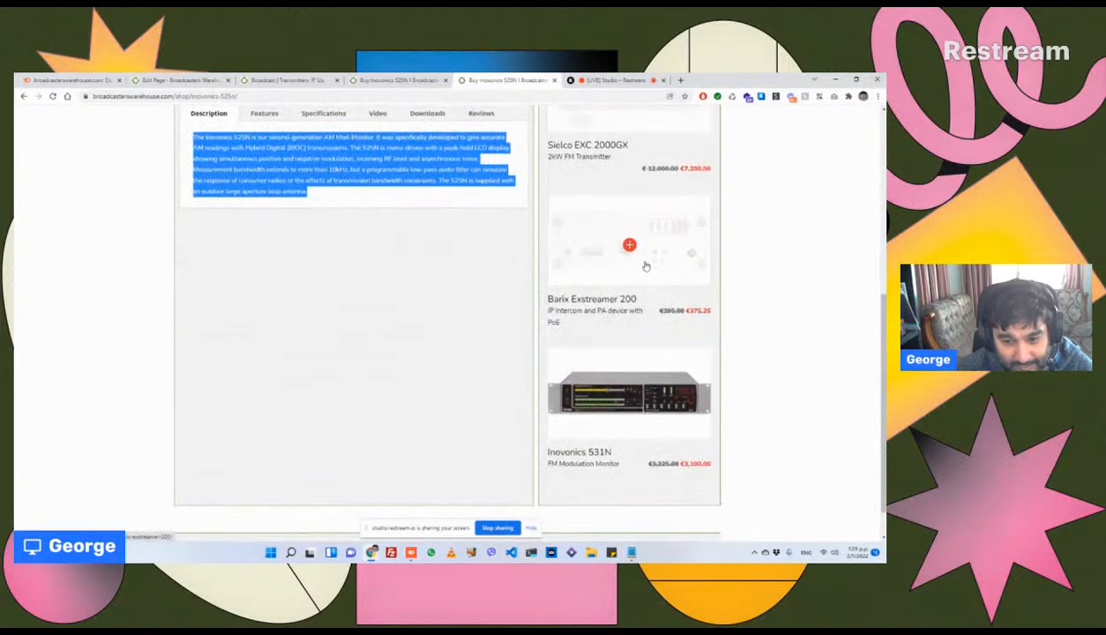
scroll(661, 353, down, 1)
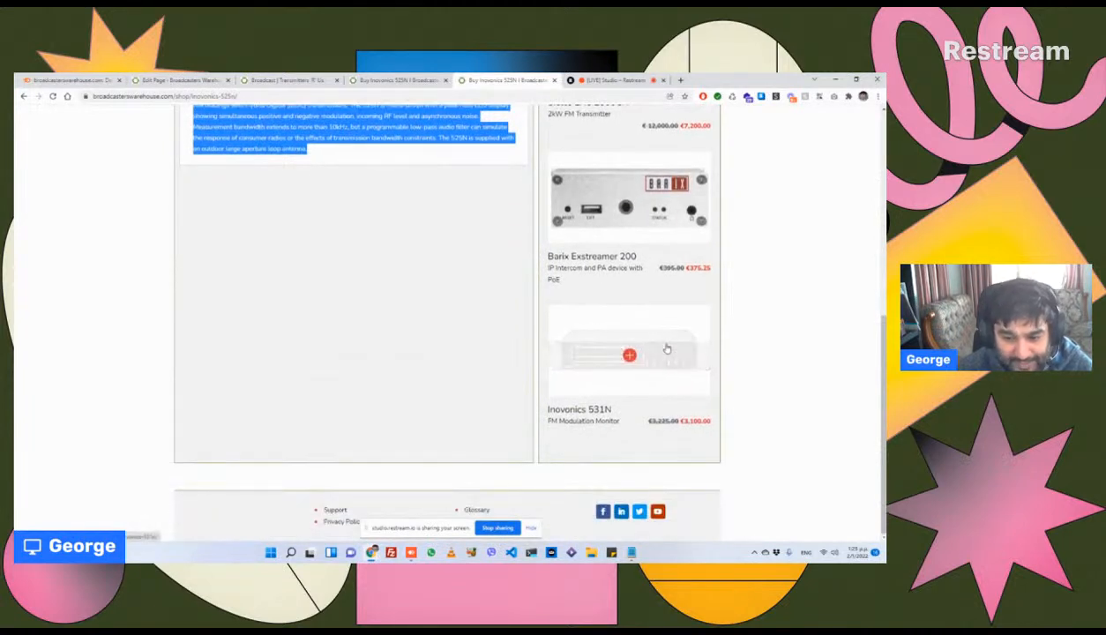
Step: Delete the text about pages having a low text-HTML ratio from the Notepad issue list
click(637, 553)
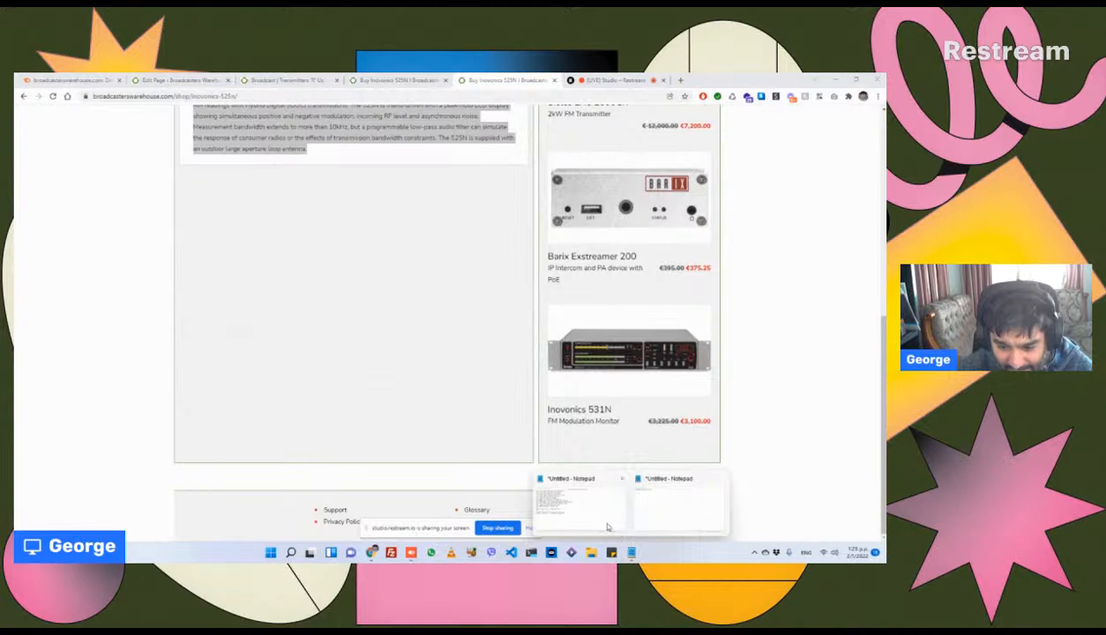
mouse_move(594, 512)
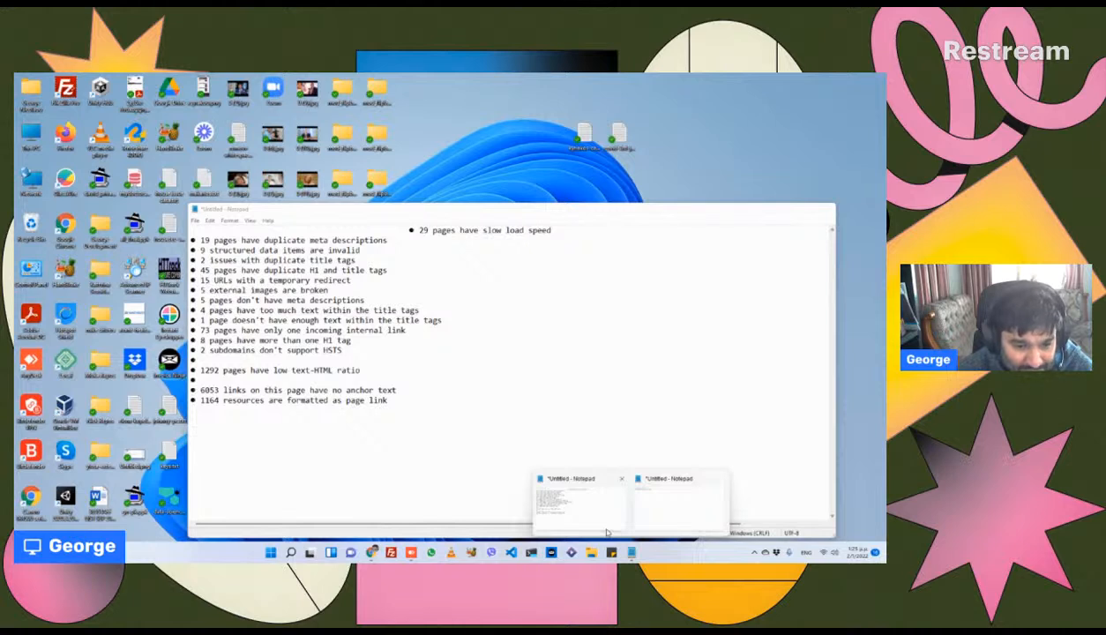
click(606, 529)
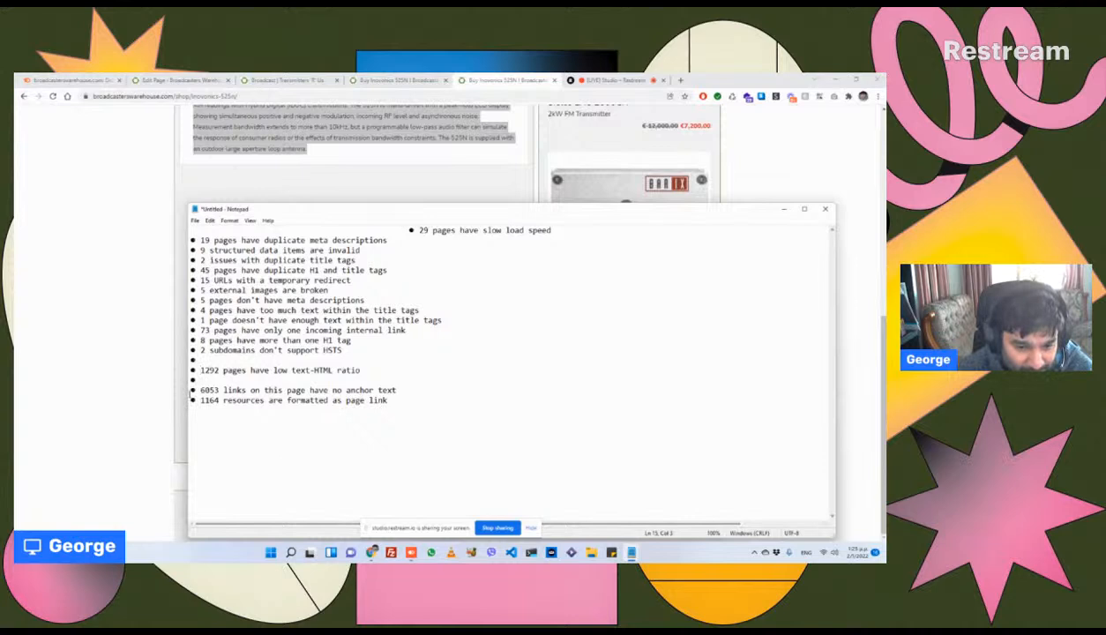
key(shift+End)
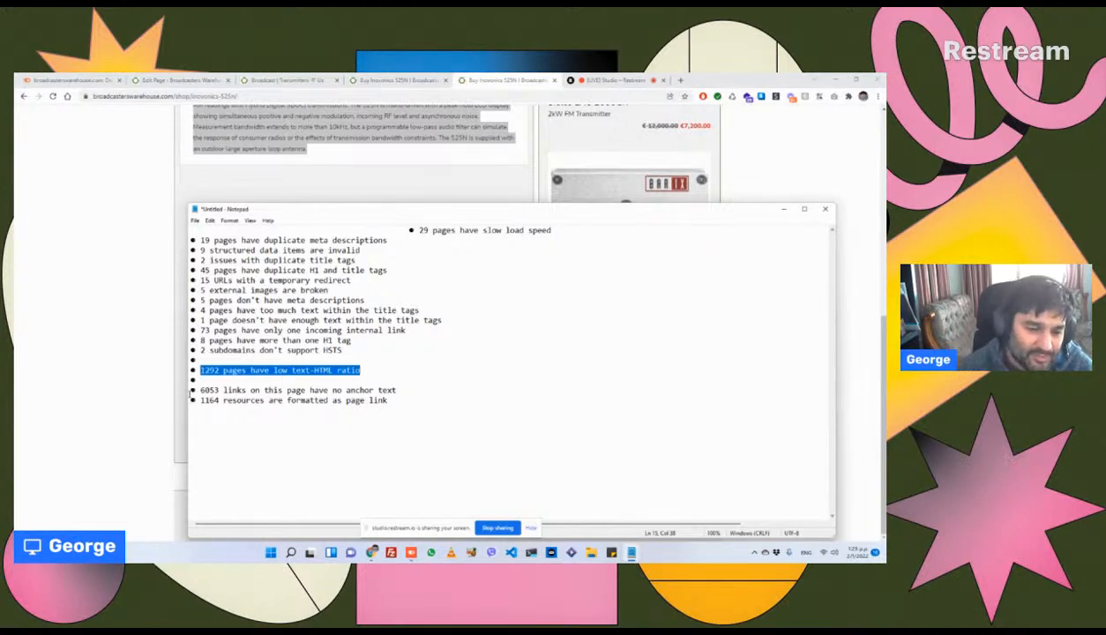
key(BackSpace)
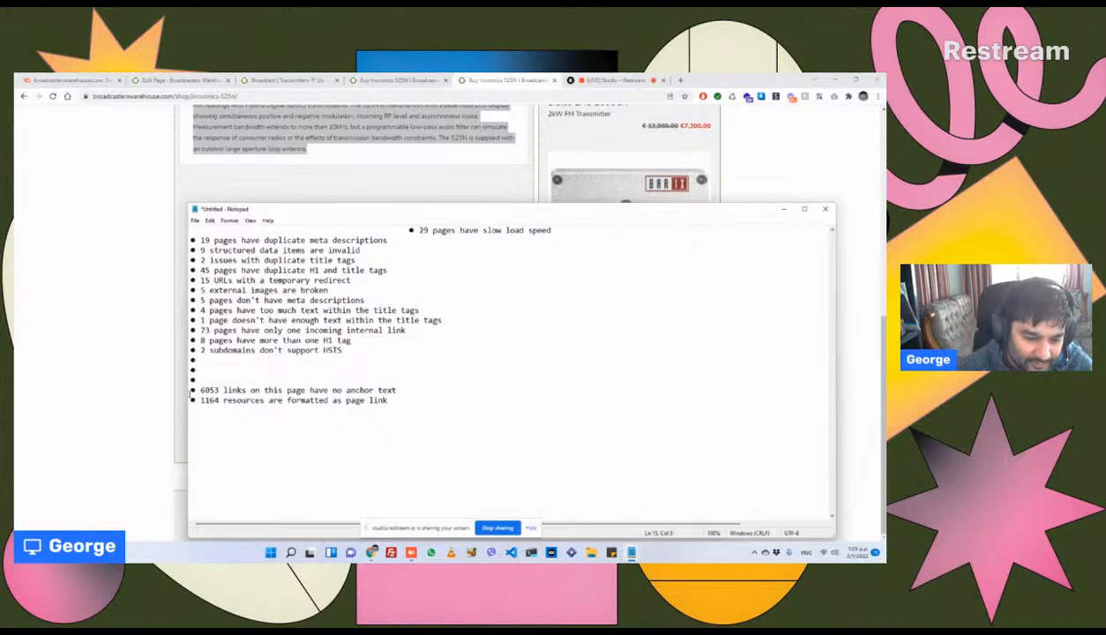
key(BackSpace)
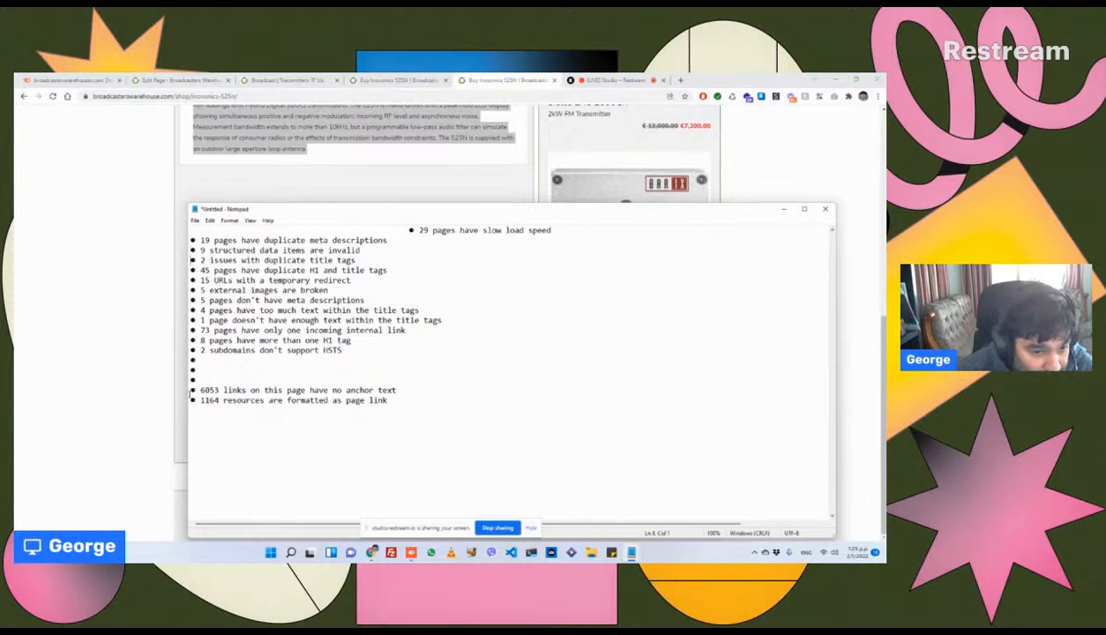
Step: Delete the whole line about structured data items being invalid from the issue list, including its bullet
key(Right)
key(Right)
key(Right)
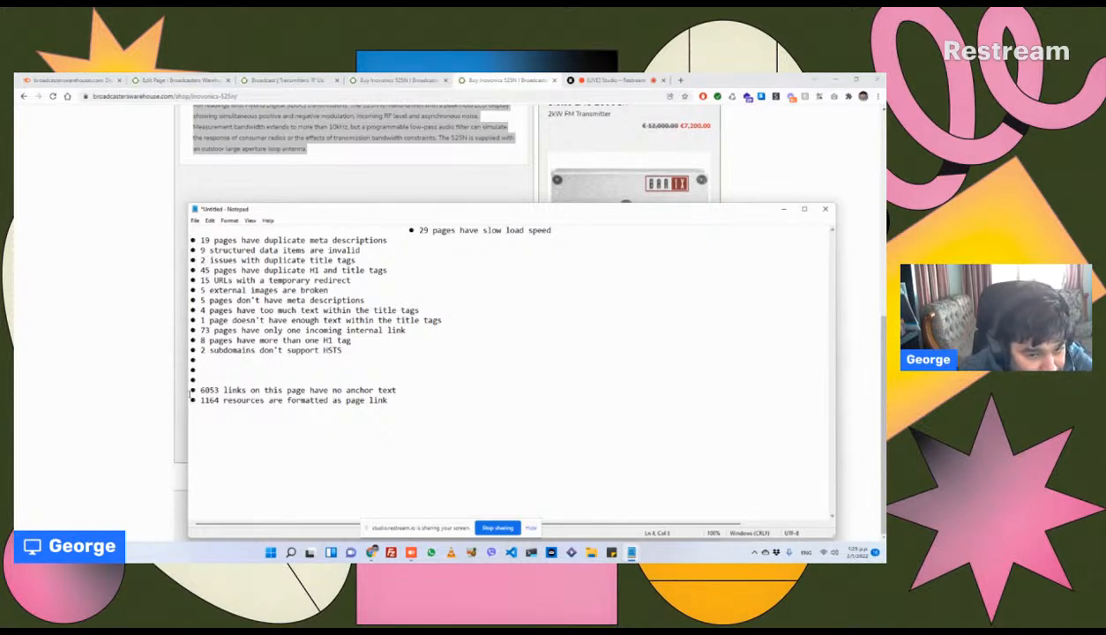
key(Up)
key(shift+End)
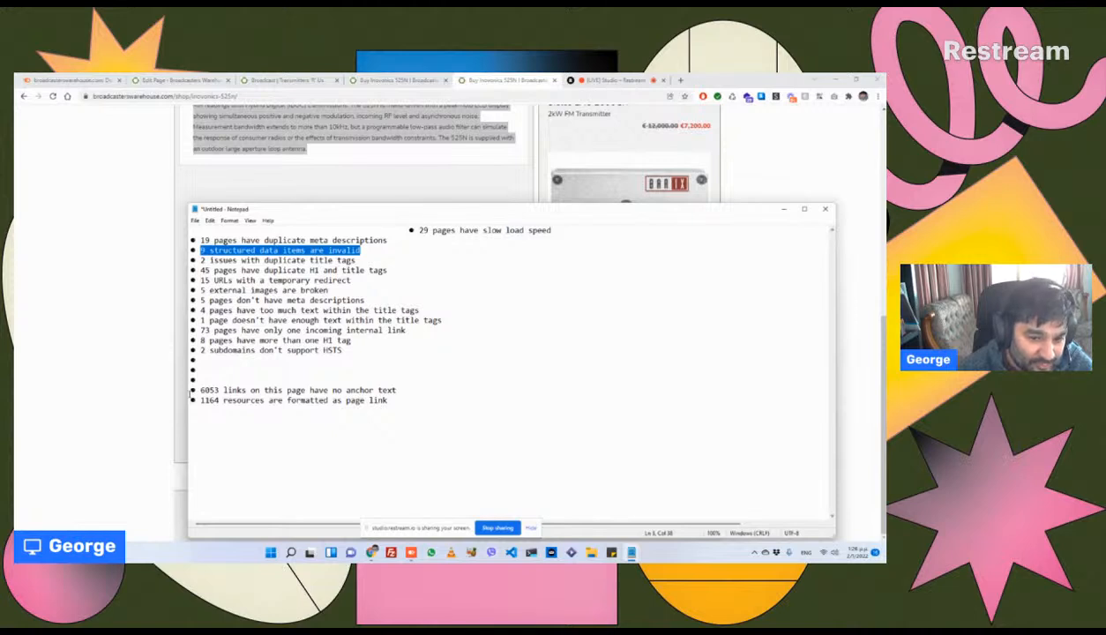
key(BackSpace)
key(BackSpace)
key(BackSpace)
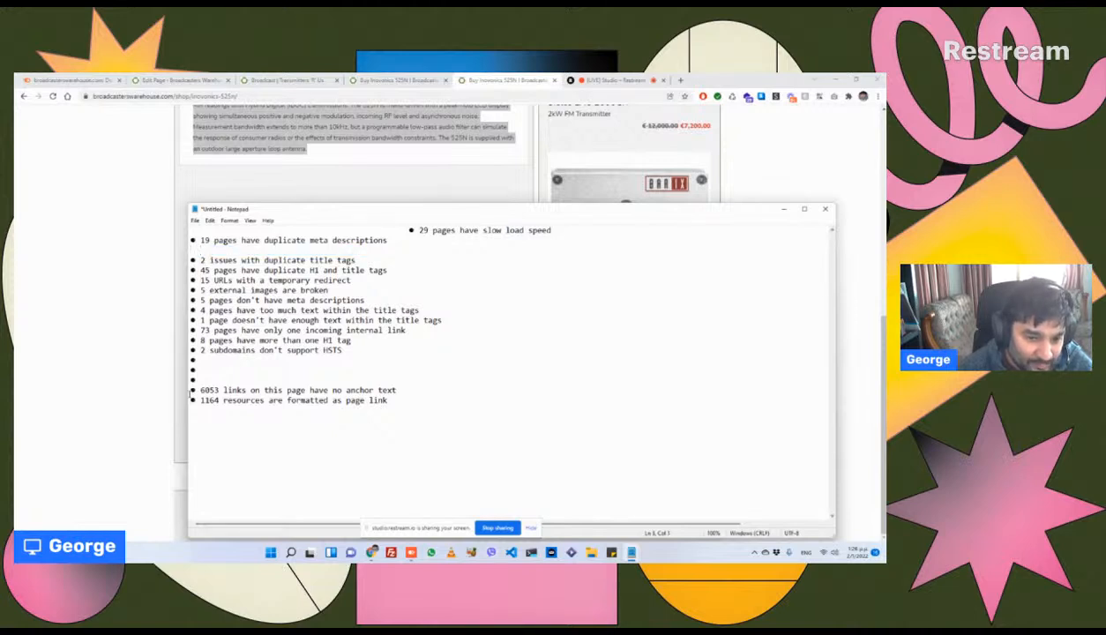
key(BackSpace)
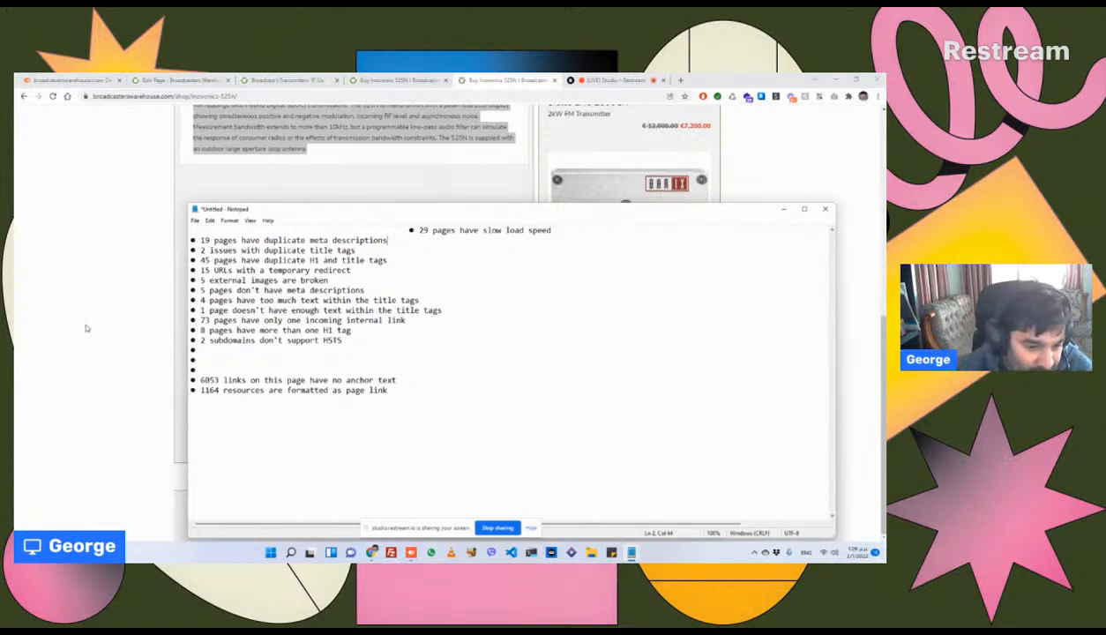
Step: Remove the empty bullet lines between the HSTS subdomains line and the no-anchor-text line
click(217, 371)
key(shift+Left)
key(shift+Left)
key(shift+Left)
key(shift+Left)
key(shift+Left)
key(shift+Left)
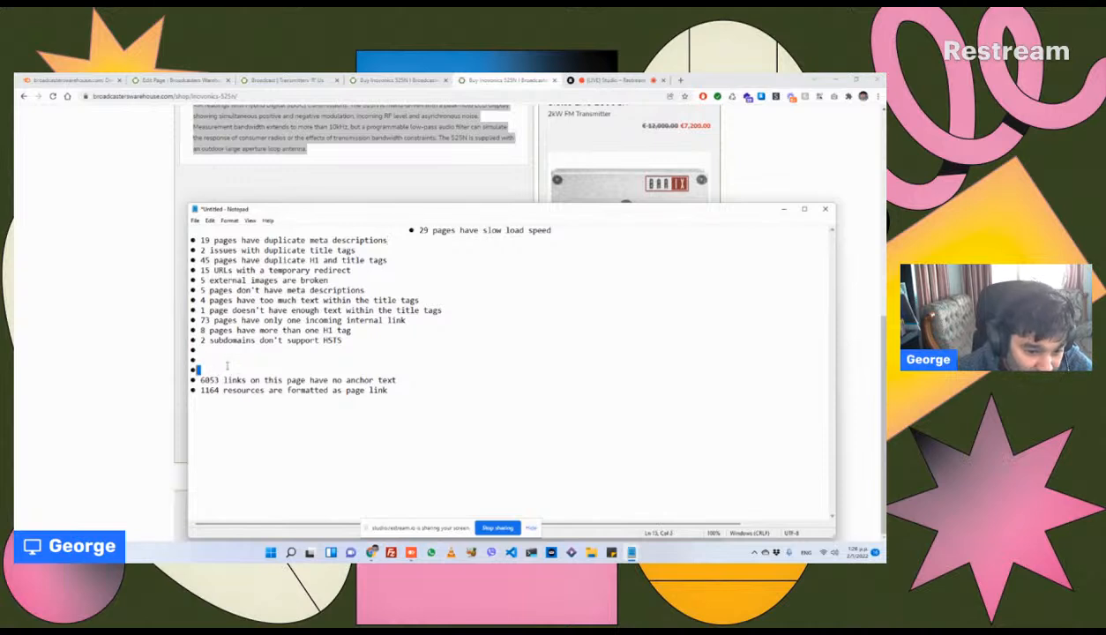
key(shift+Up)
key(shift+Down)
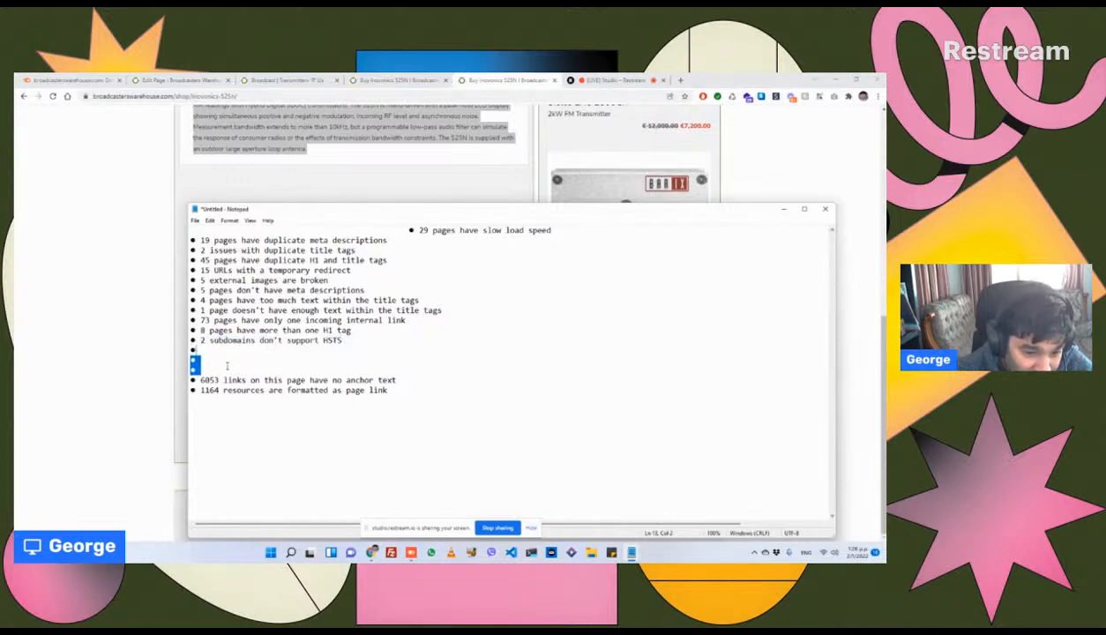
key(BackSpace)
key(BackSpace)
key(BackSpace)
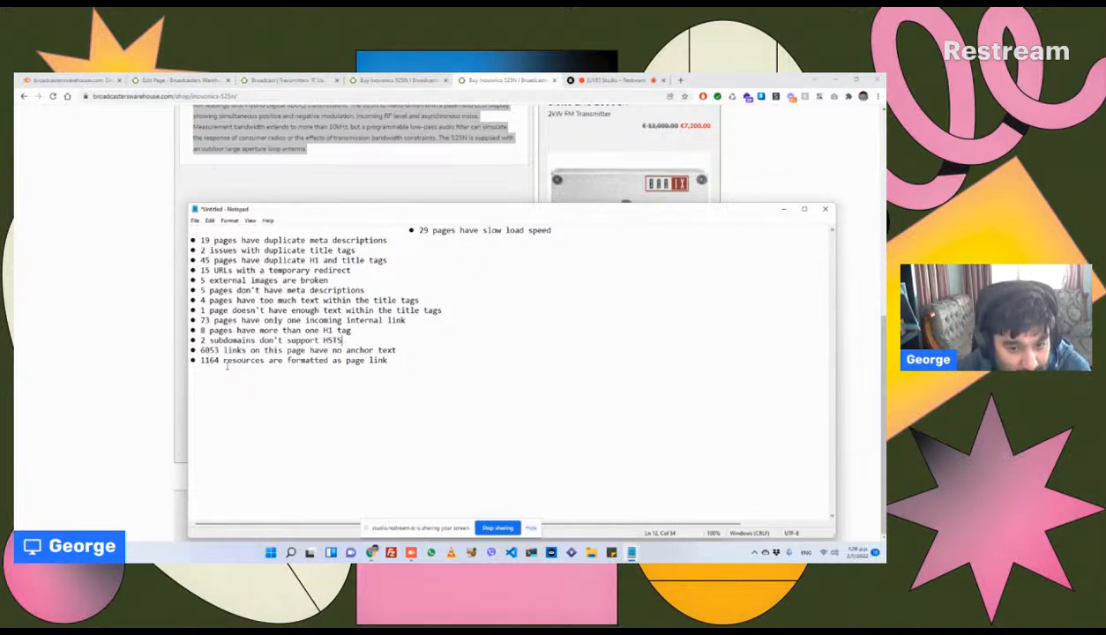
Step: Delete the line about a page without enough title tag text and highlight the line about too much text within the title tags
click(461, 311)
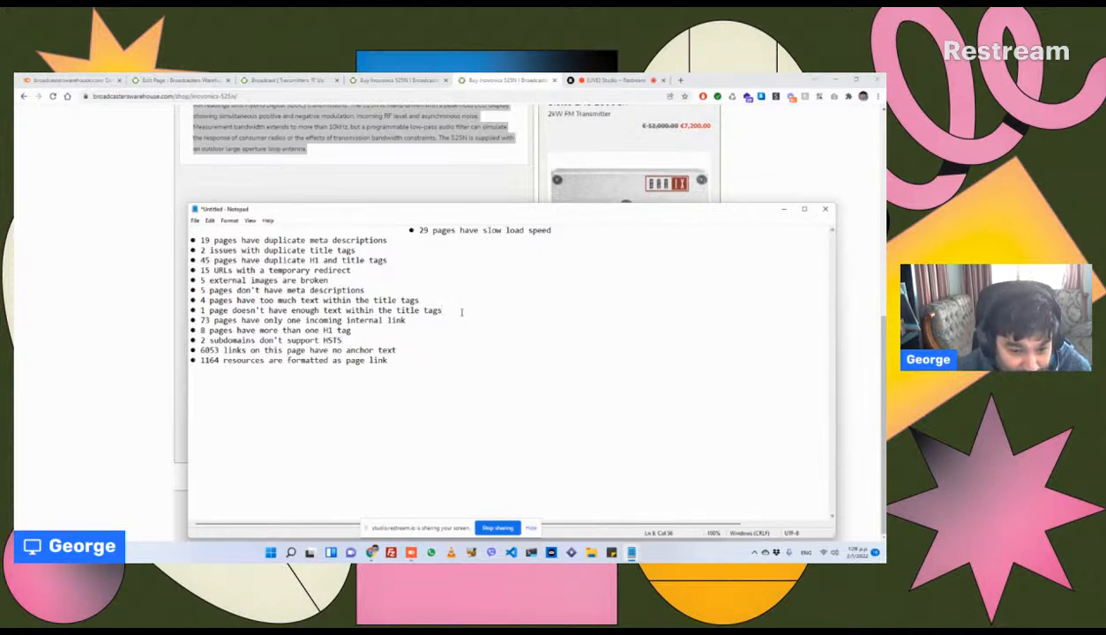
key(shift+Home)
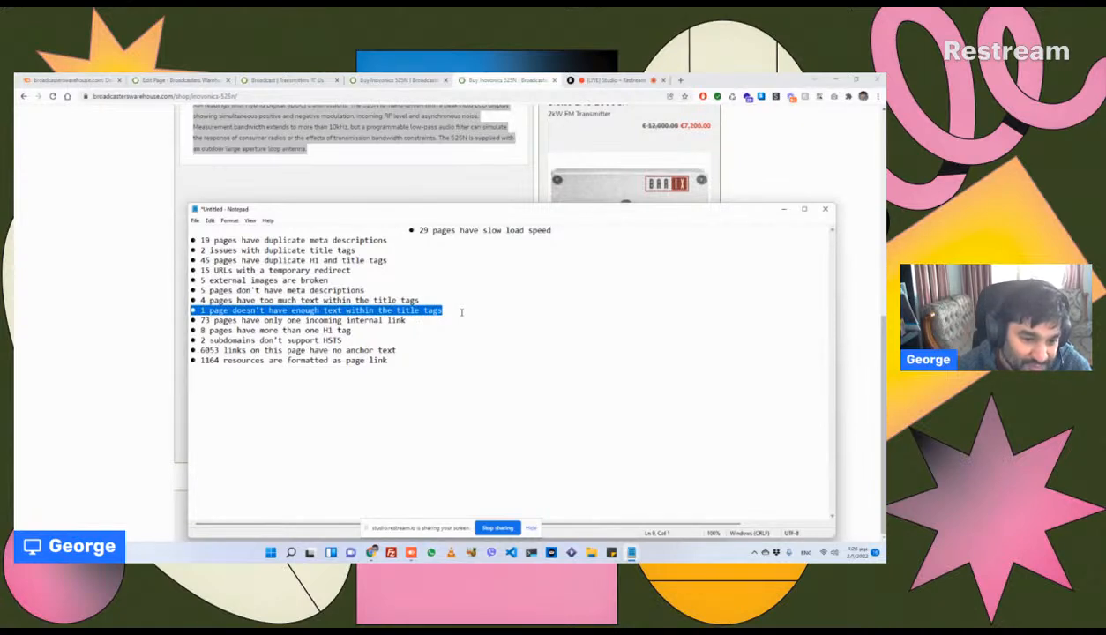
key(BackSpace)
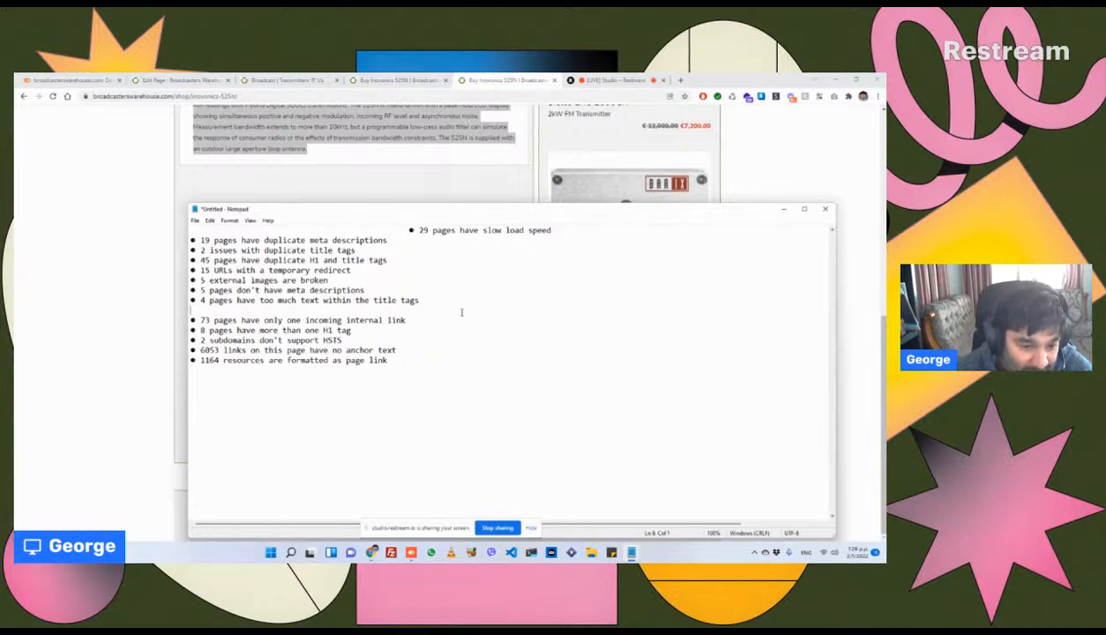
key(BackSpace)
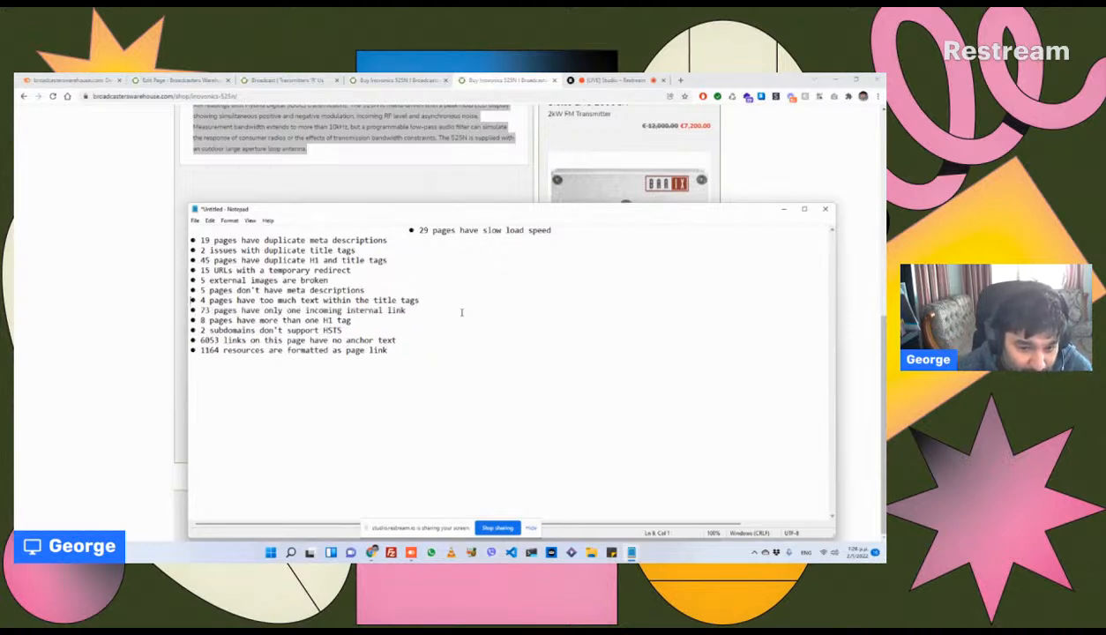
key(shift+End)
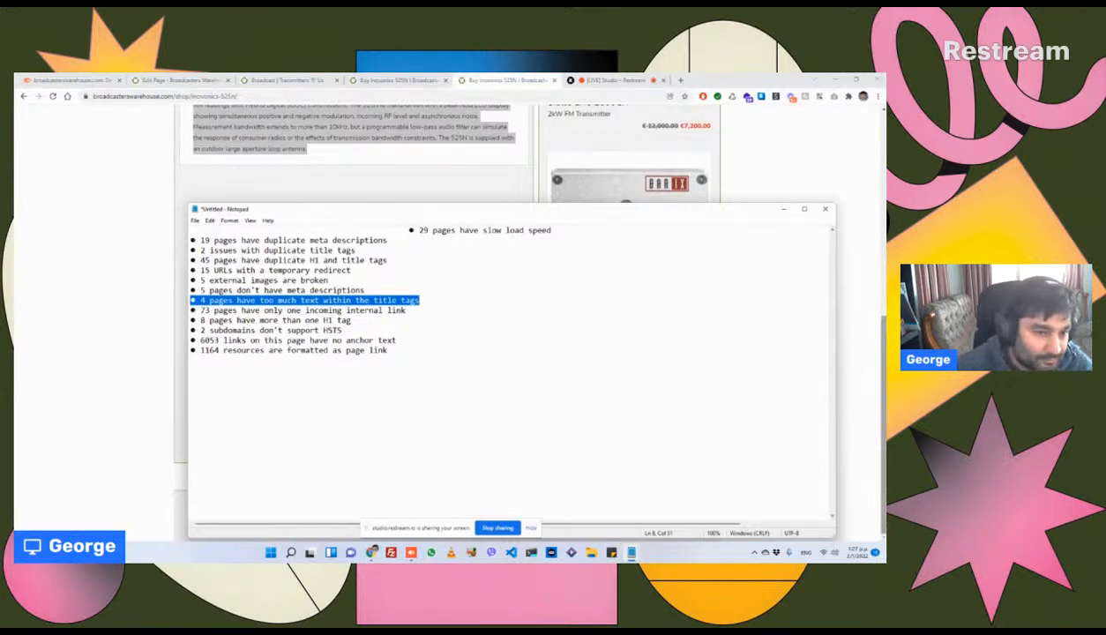
Step: Log back in to the WordPress admin with the prefilled credentials and open the Products list in a new tab
click(177, 79)
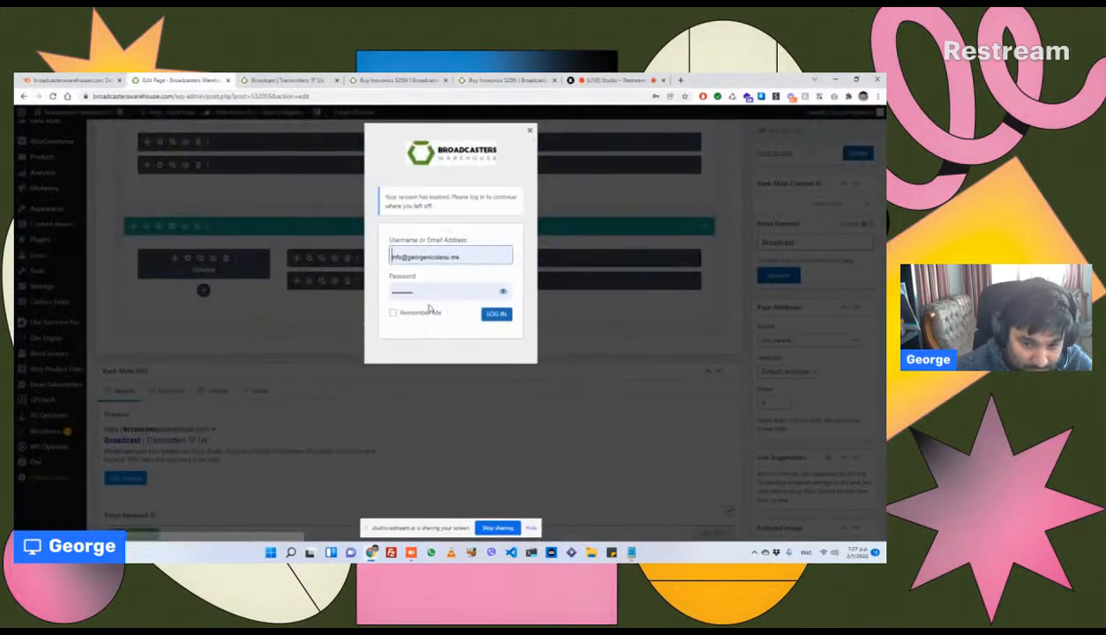
click(493, 319)
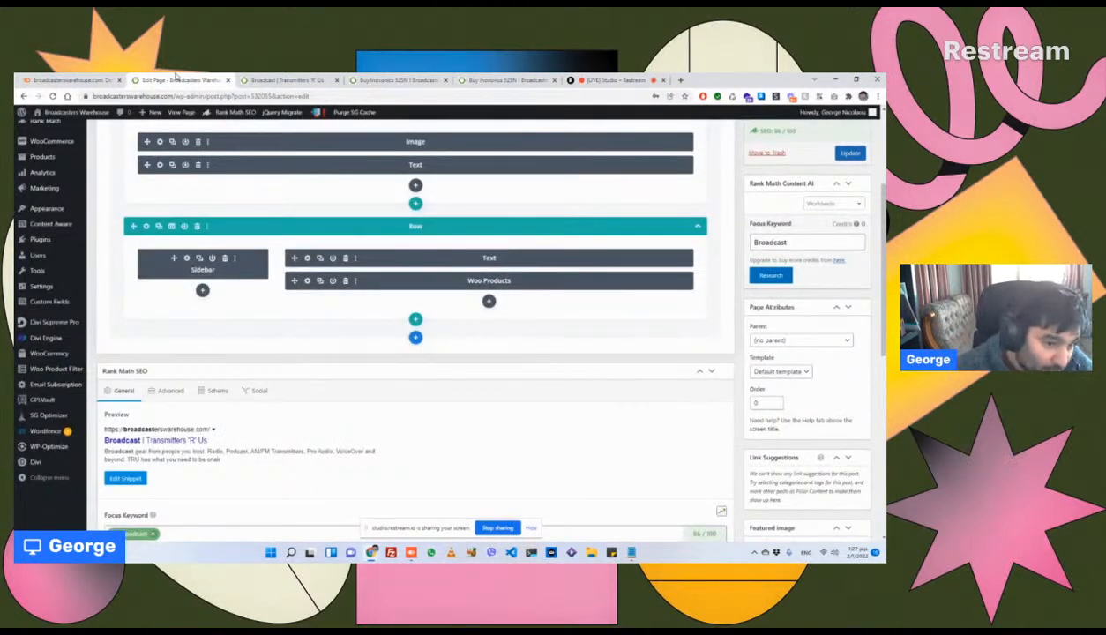
scroll(291, 344, down, 2)
mouse_move(38, 373)
scroll(38, 374, up, 3)
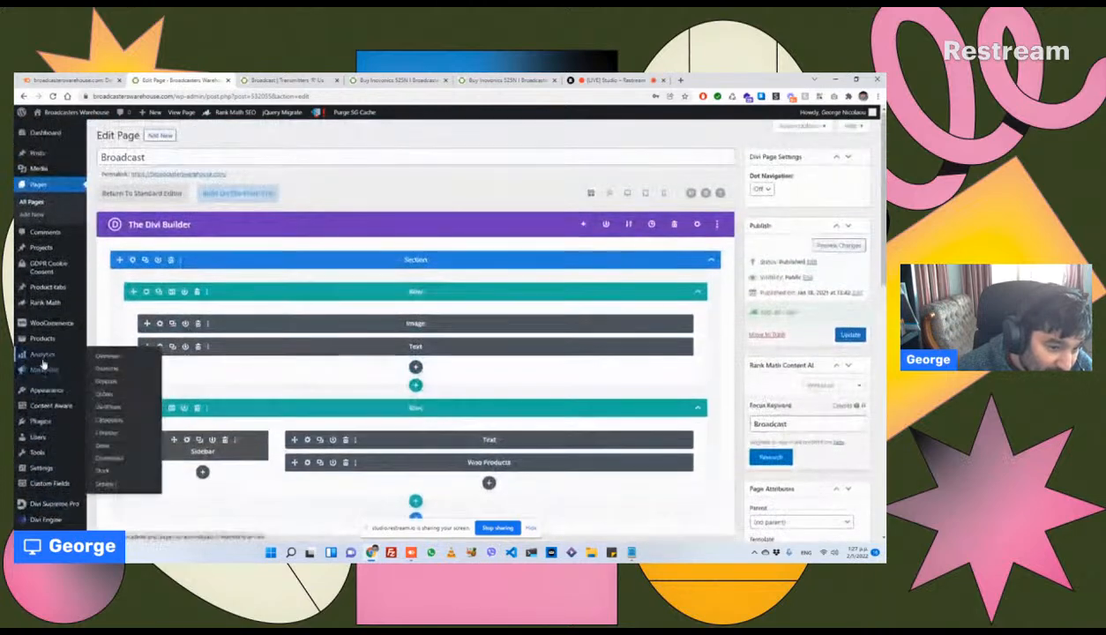
mouse_move(44, 338)
right_click(114, 339)
click(152, 343)
click(268, 81)
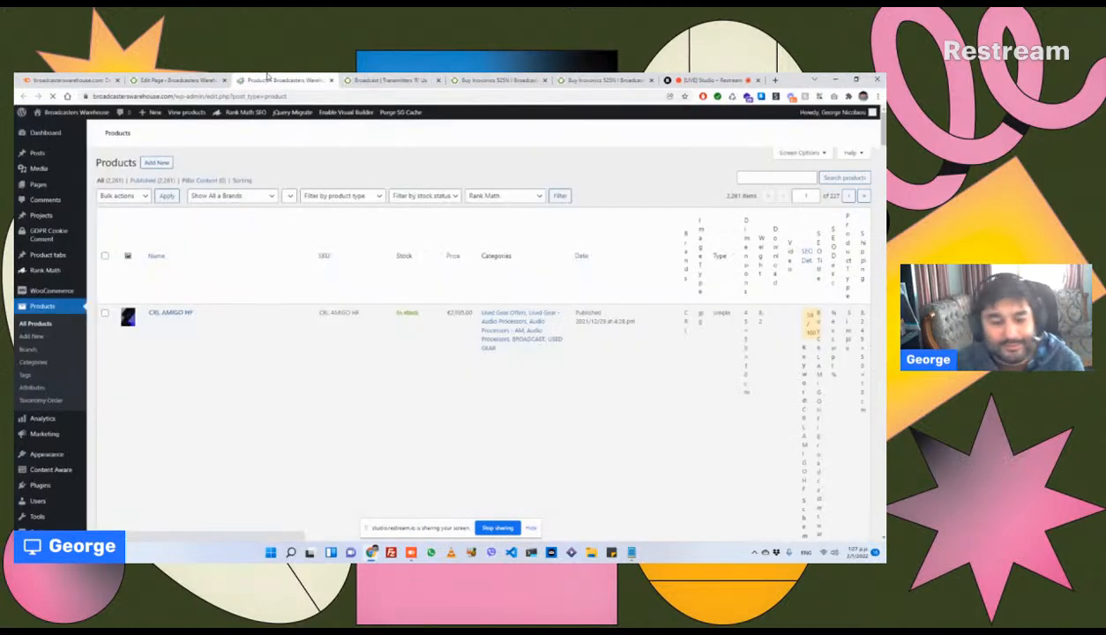
Step: Hide the Stock, Categories and Date columns in the Products list while keeping the Brands column shown
click(776, 153)
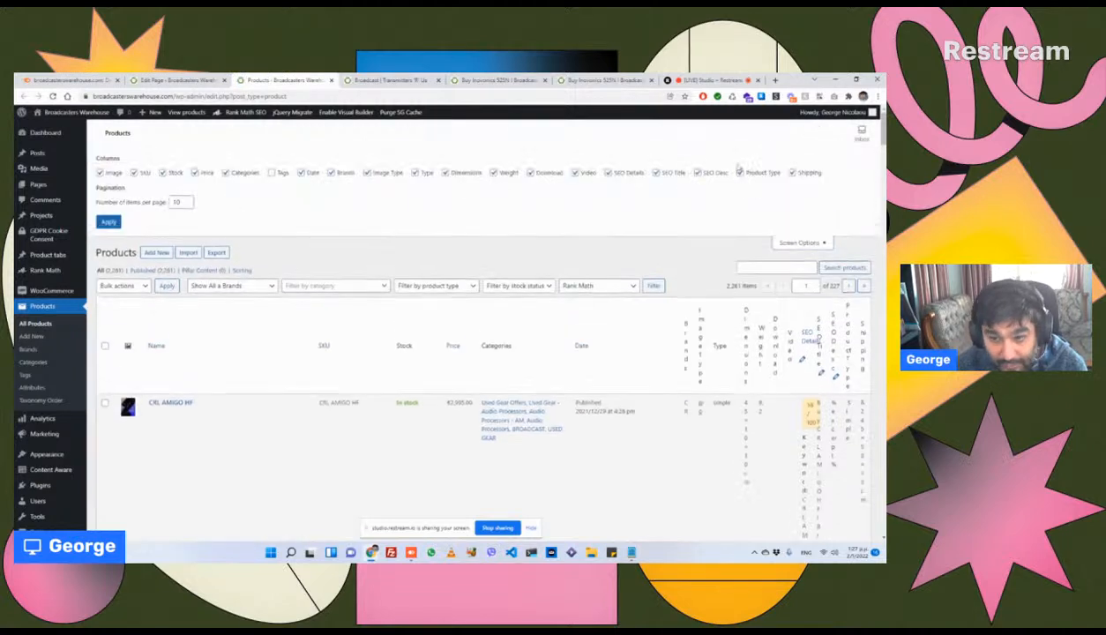
click(172, 173)
click(224, 173)
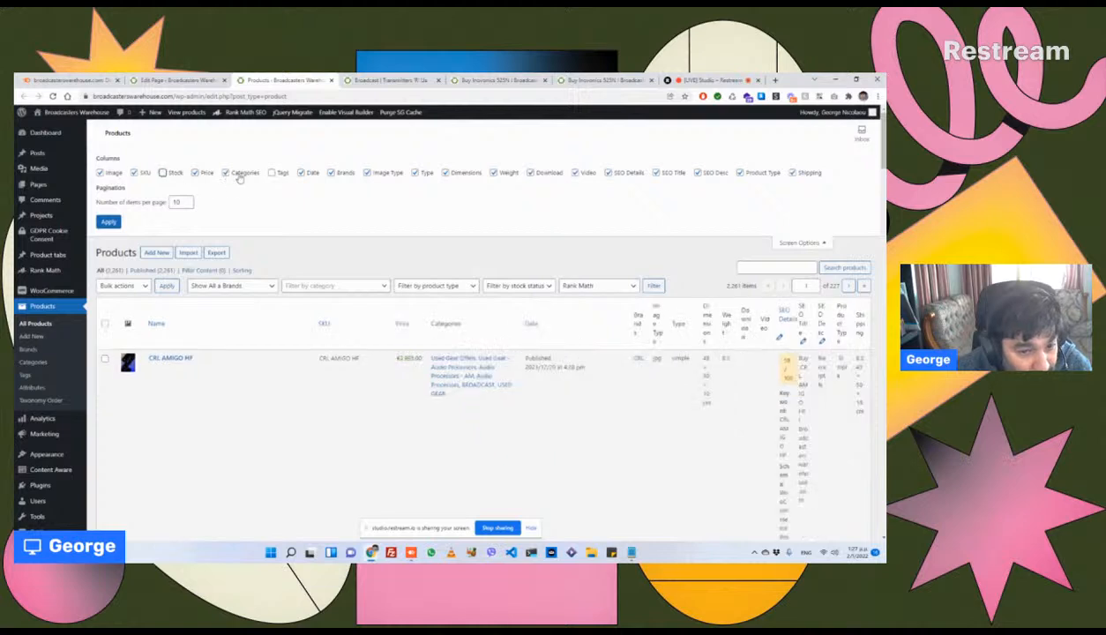
click(301, 174)
click(336, 177)
click(336, 177)
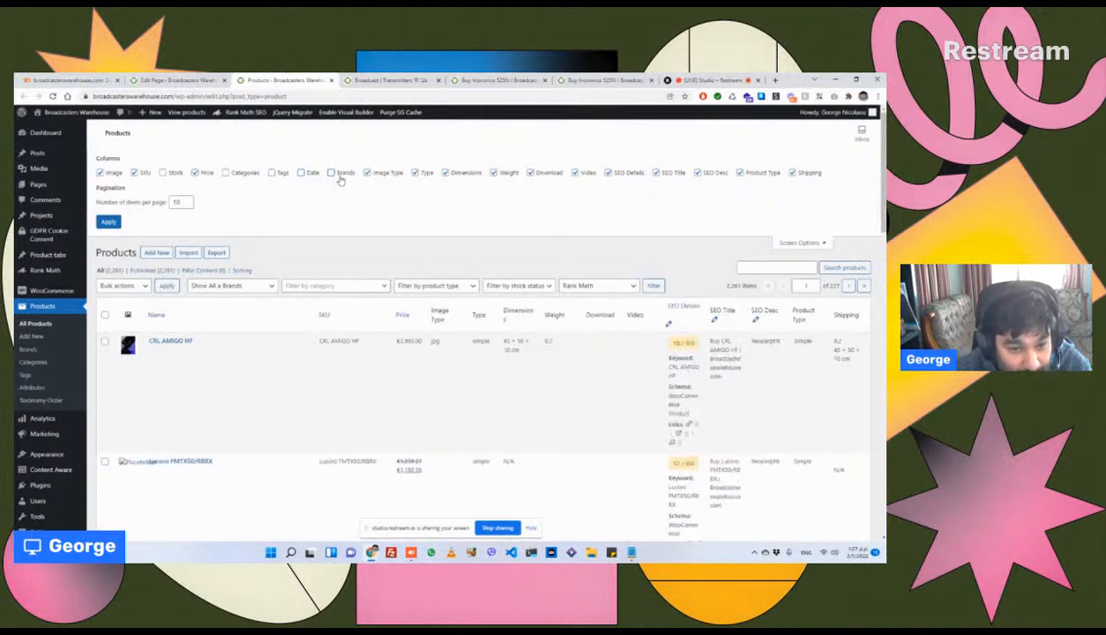
Step: Hide the Image Type, Type, Dimensions, Weight, Download and Video columns in the Products list
click(382, 176)
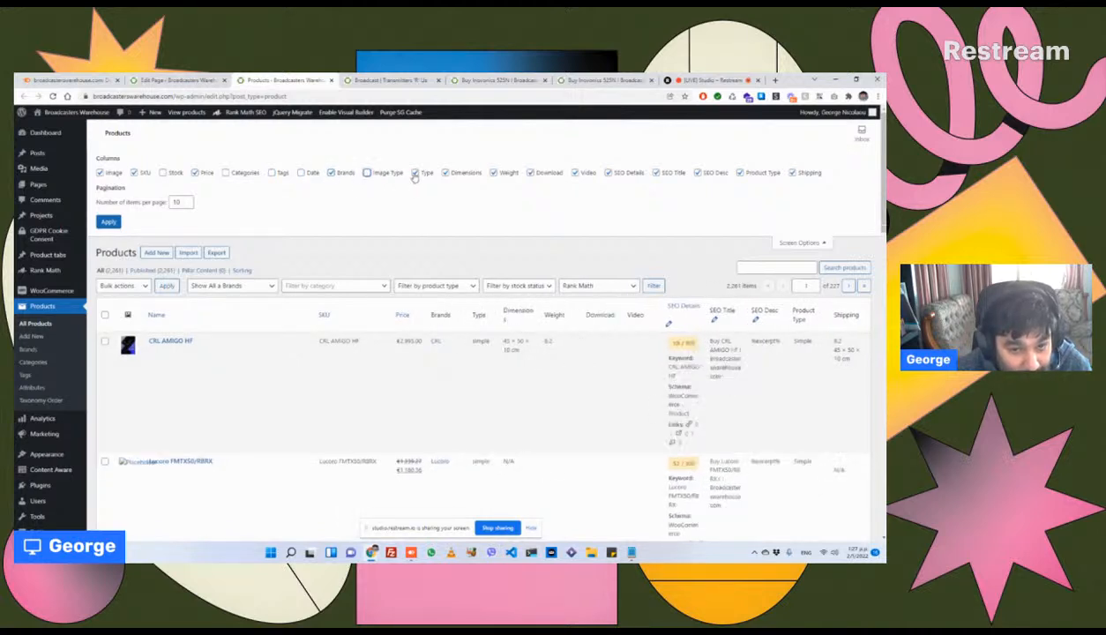
click(414, 175)
click(445, 174)
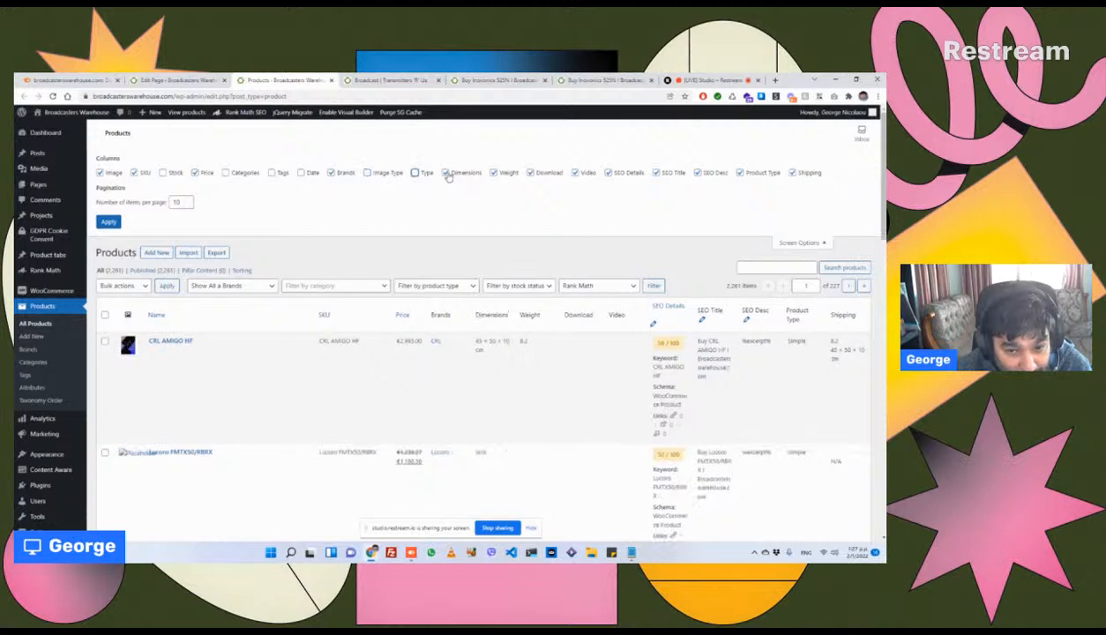
click(496, 174)
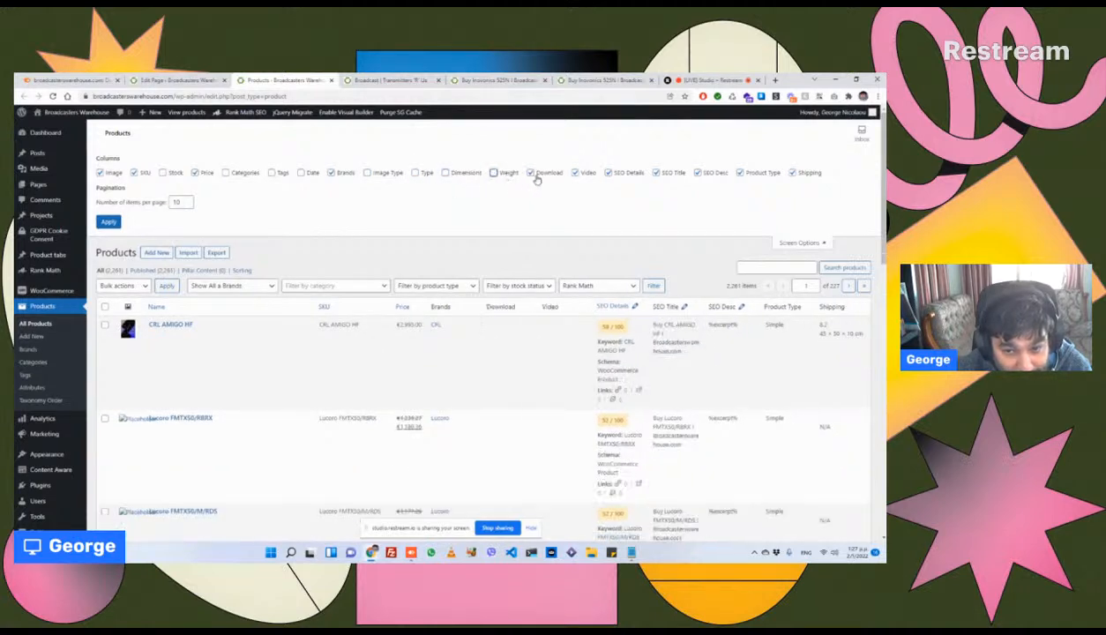
click(532, 175)
click(577, 174)
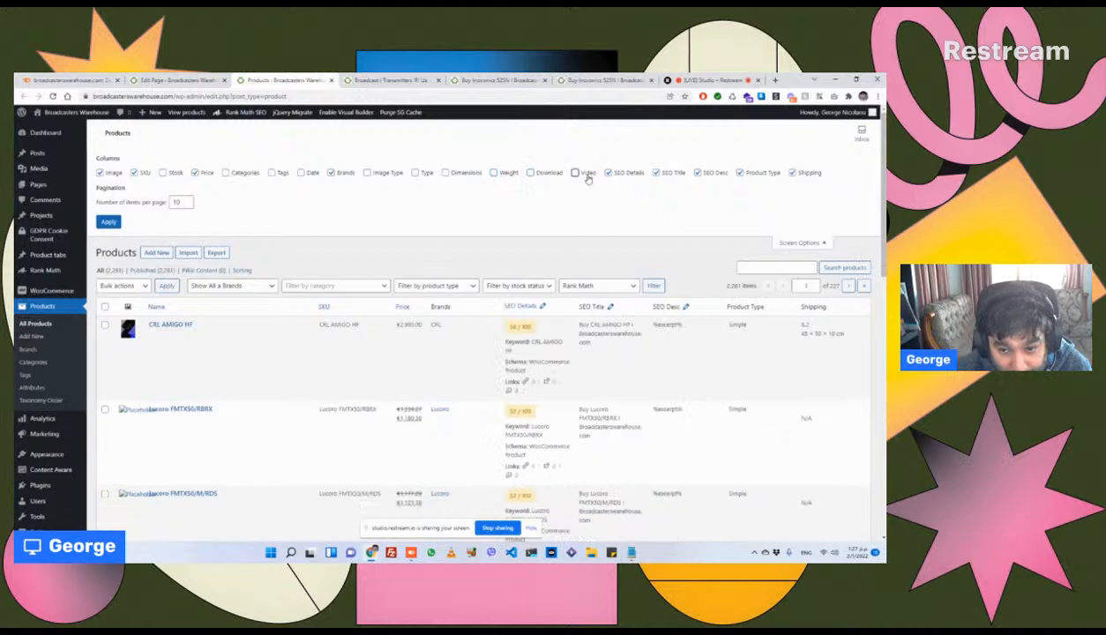
Step: Hide the SEO Details, Product Type and Shipping columns, keeping SEO Title and SEO Desc shown
click(637, 179)
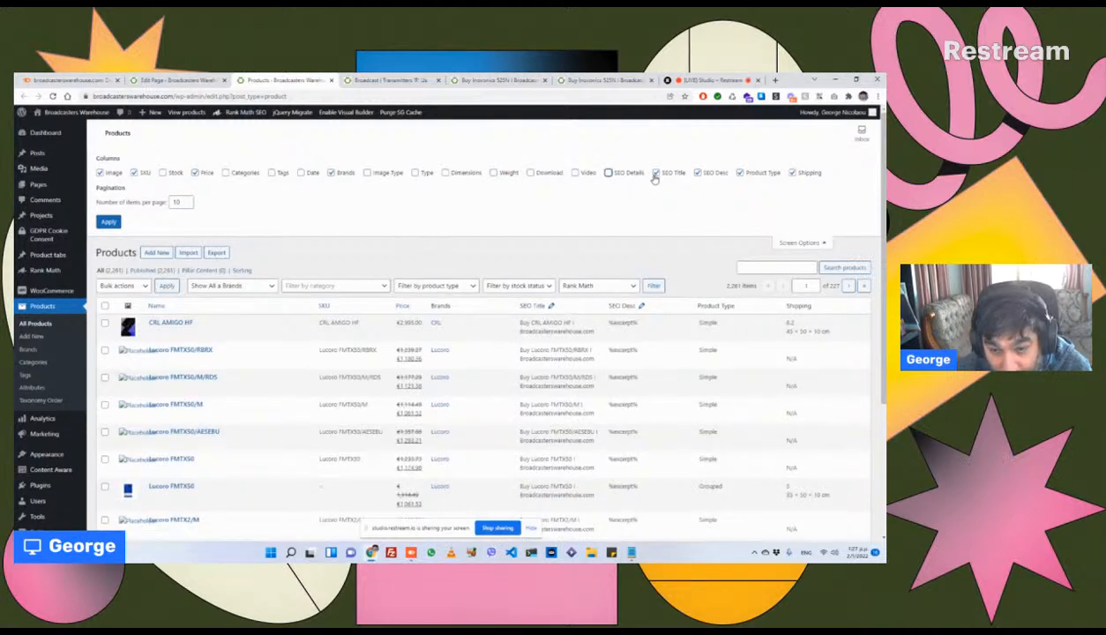
click(636, 179)
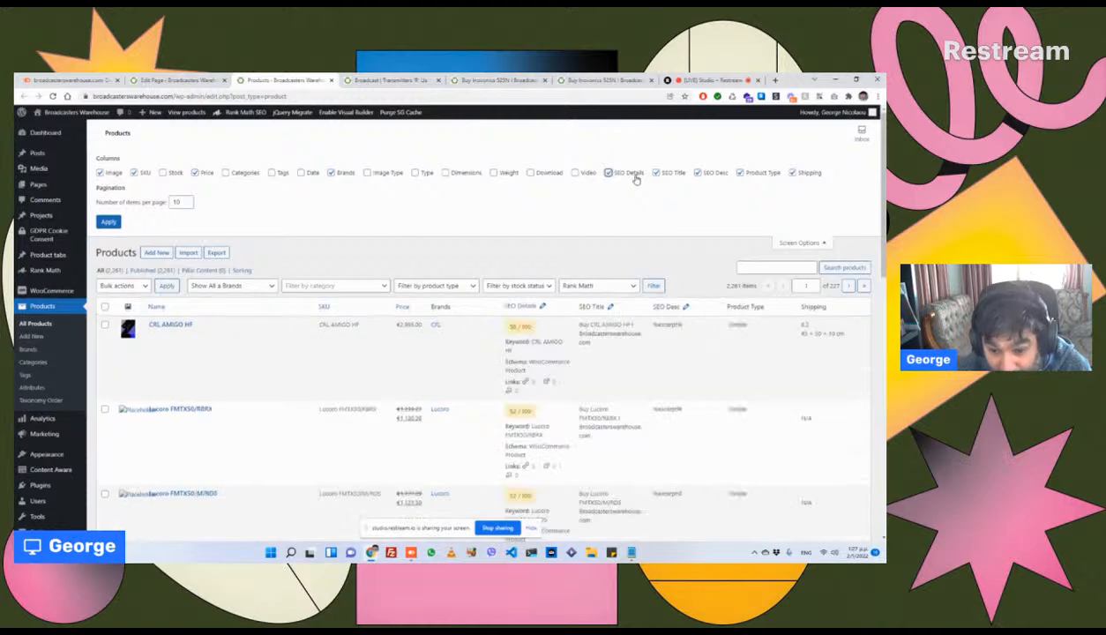
click(636, 179)
click(636, 179)
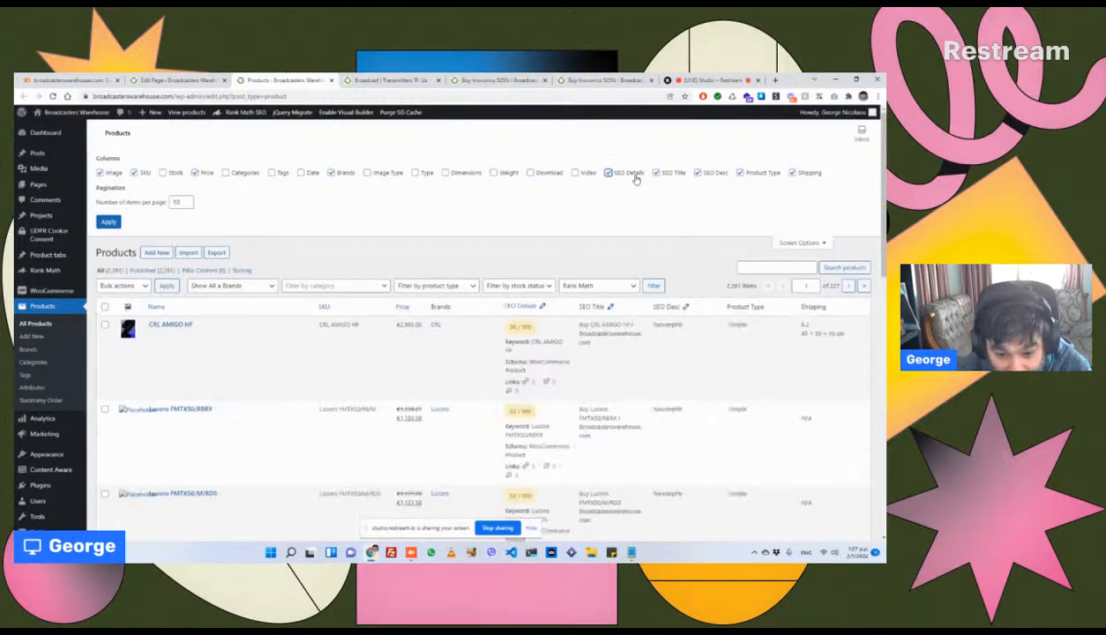
click(634, 178)
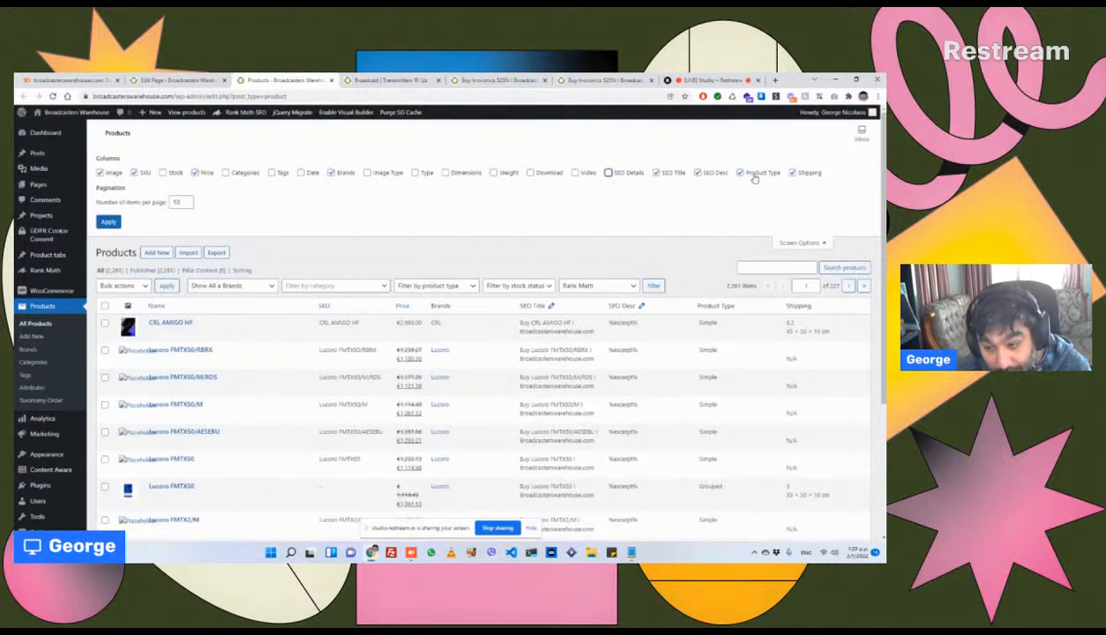
click(754, 175)
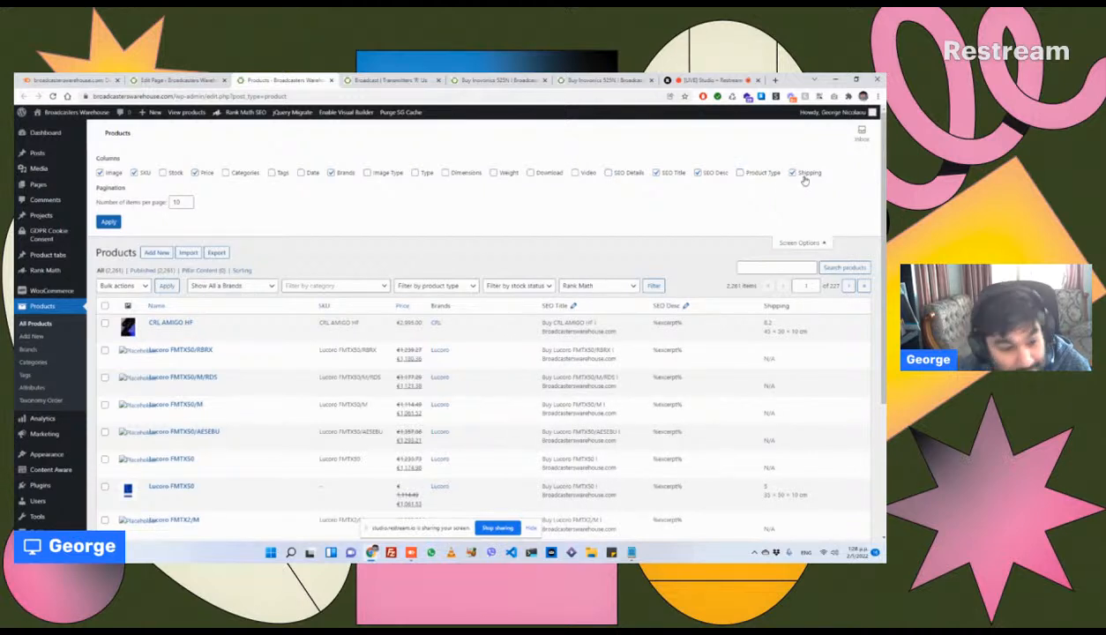
click(792, 174)
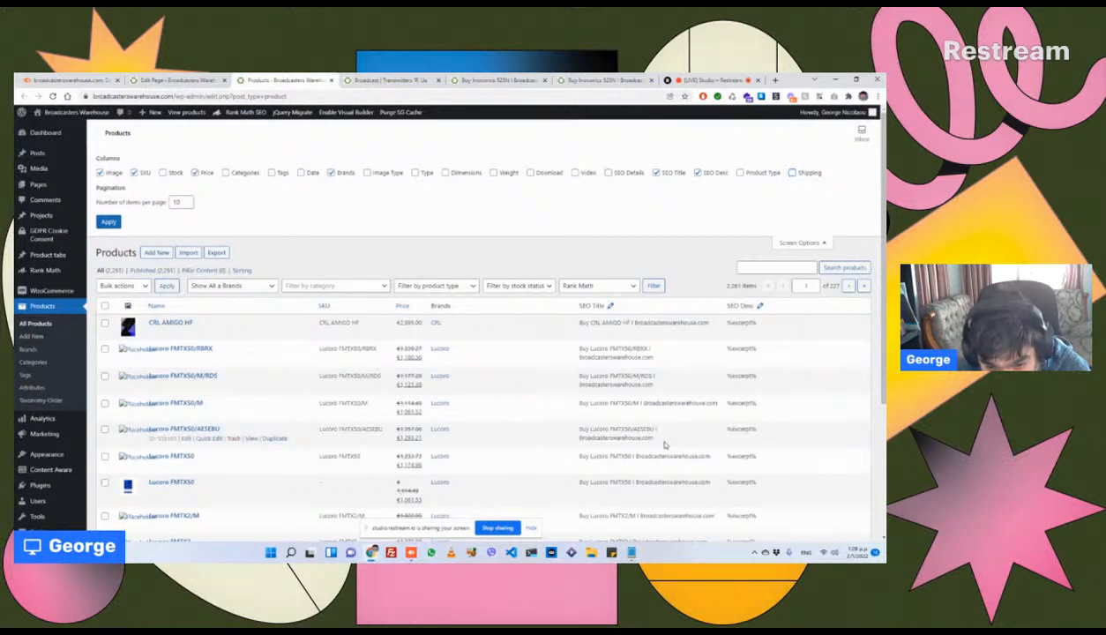
Step: Examine the SEO titles and SEO descriptions of the listed products, checking how long and how similar they are
drag(657, 440, 575, 425)
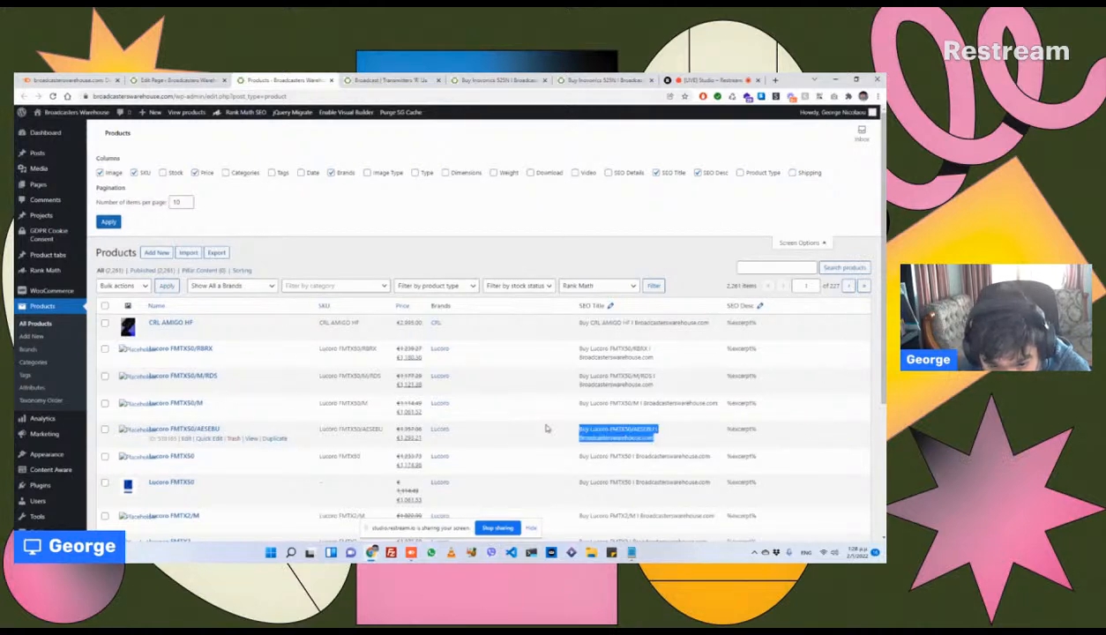
scroll(573, 398, down, 3)
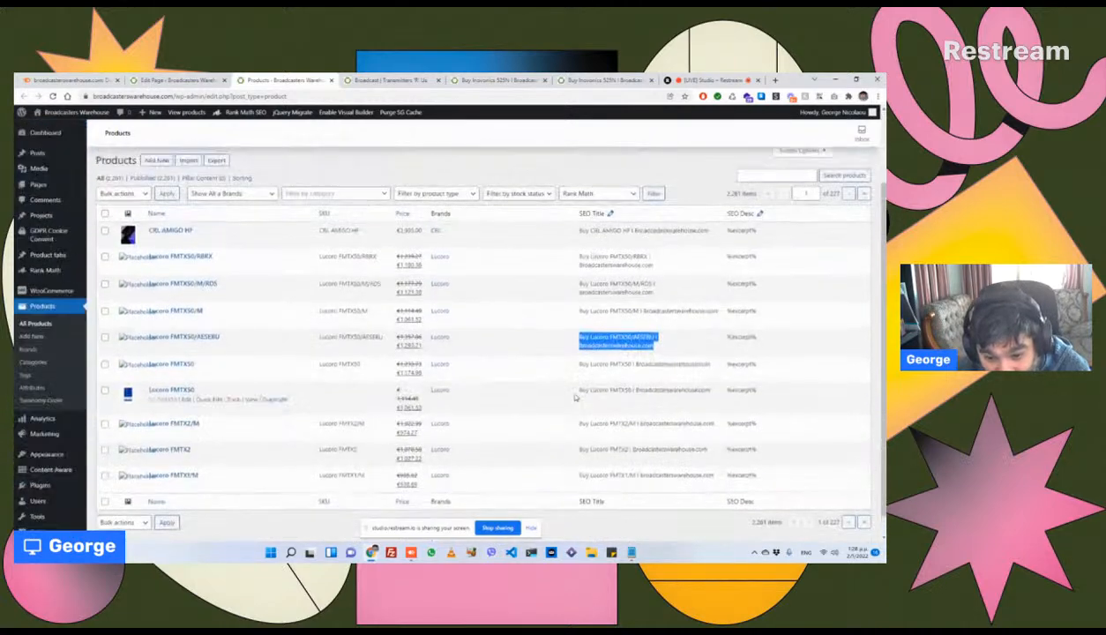
scroll(574, 398, up, 3)
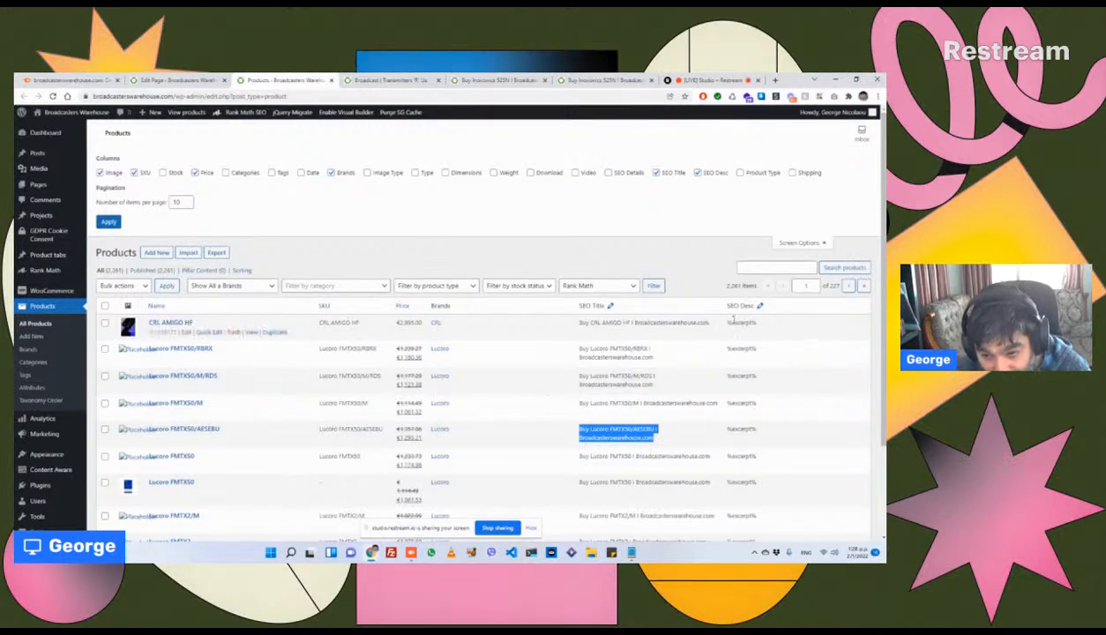
drag(725, 323, 768, 323)
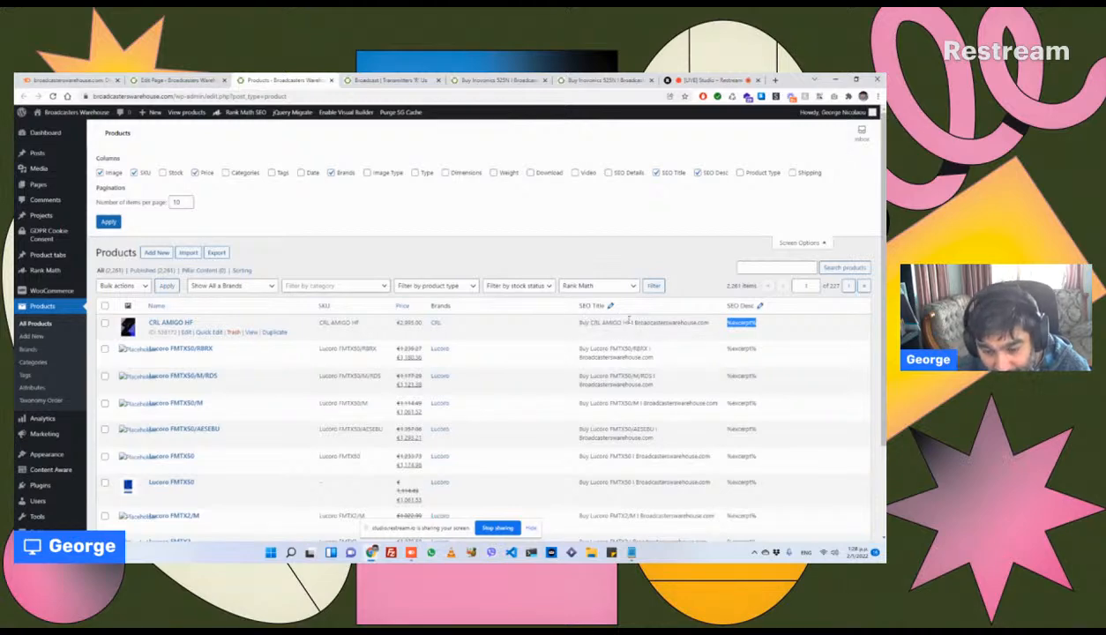
scroll(622, 325, down, 3)
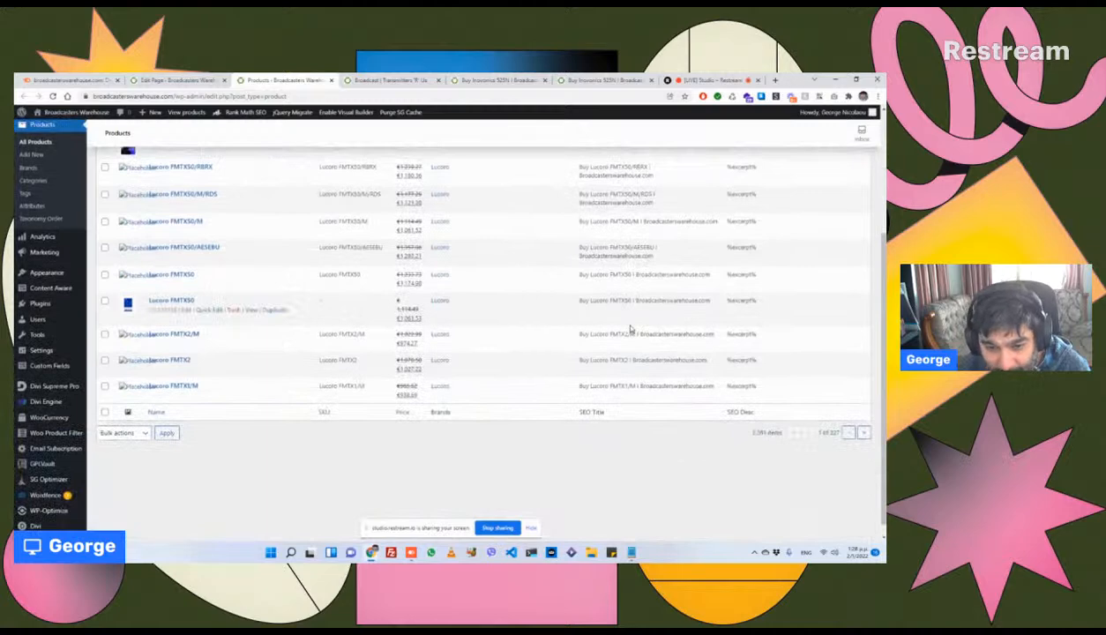
scroll(623, 326, up, 5)
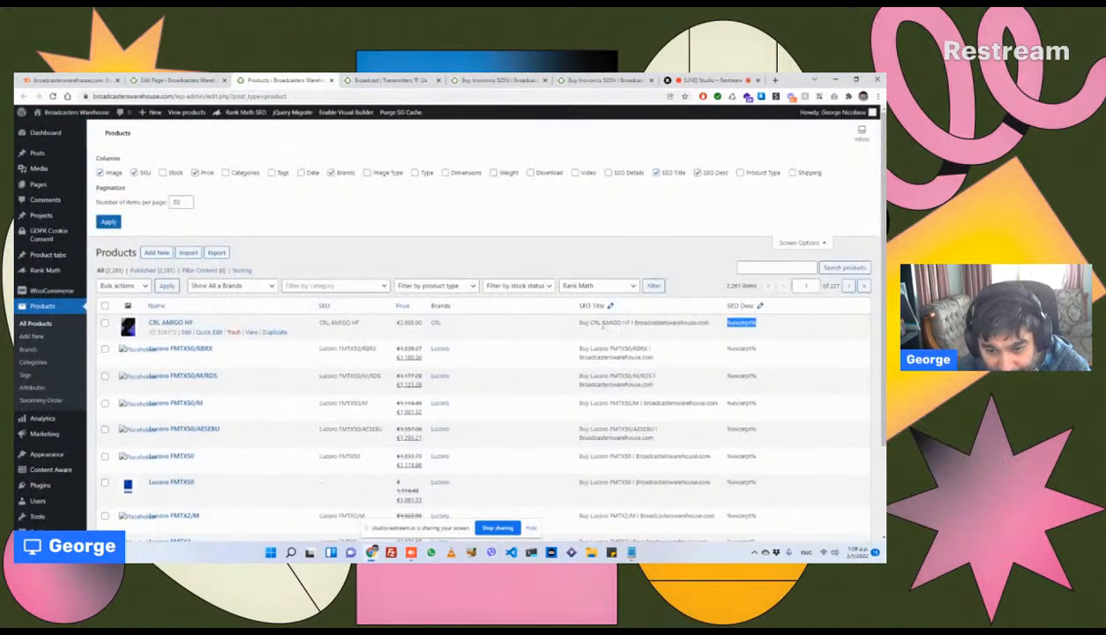
scroll(590, 379, down, 3)
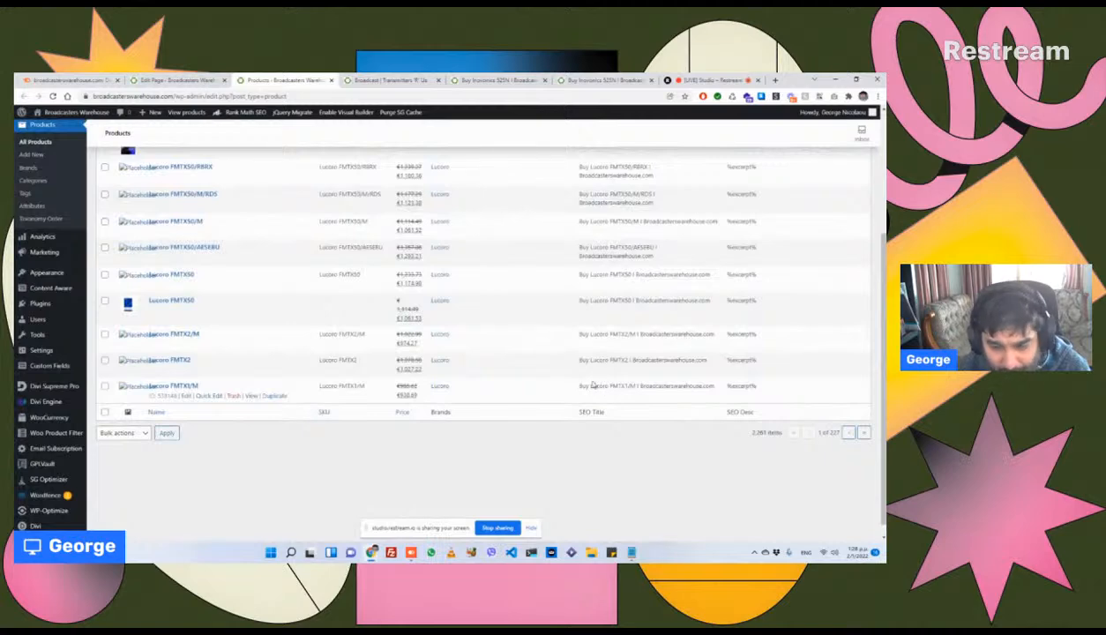
scroll(593, 385, up, 3)
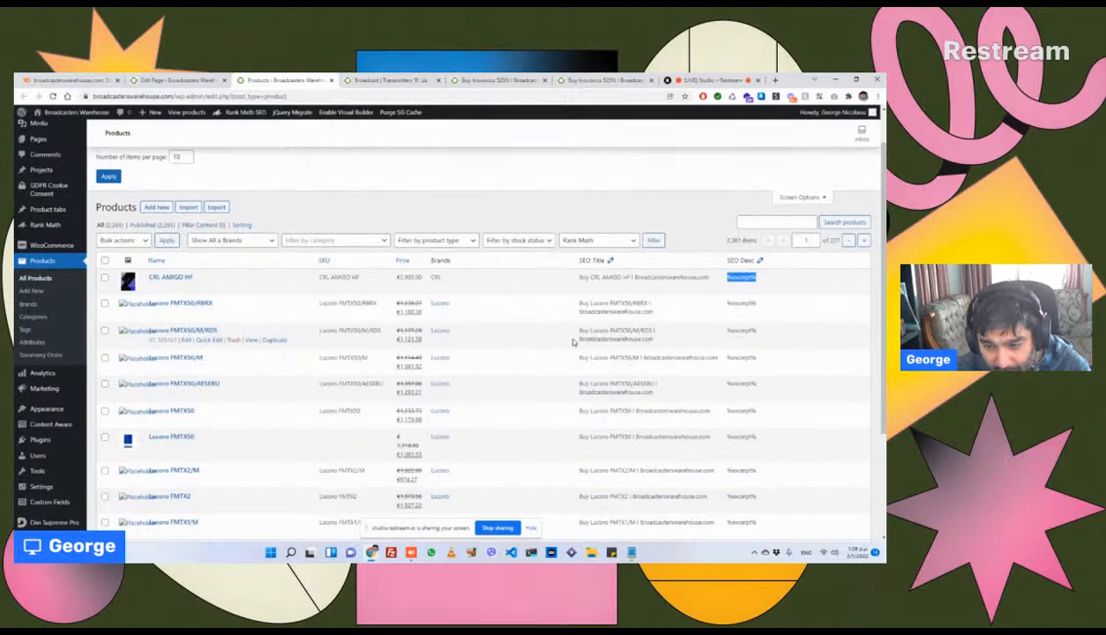
scroll(573, 342, down, 2)
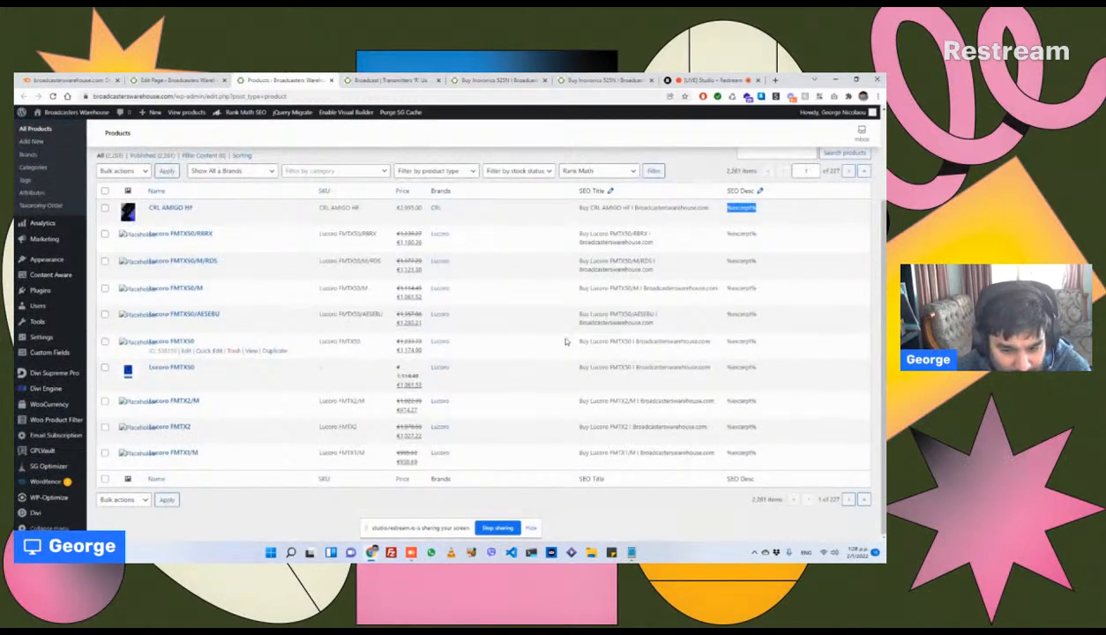
scroll(566, 340, up, 3)
double_click(614, 360)
triple_click(603, 359)
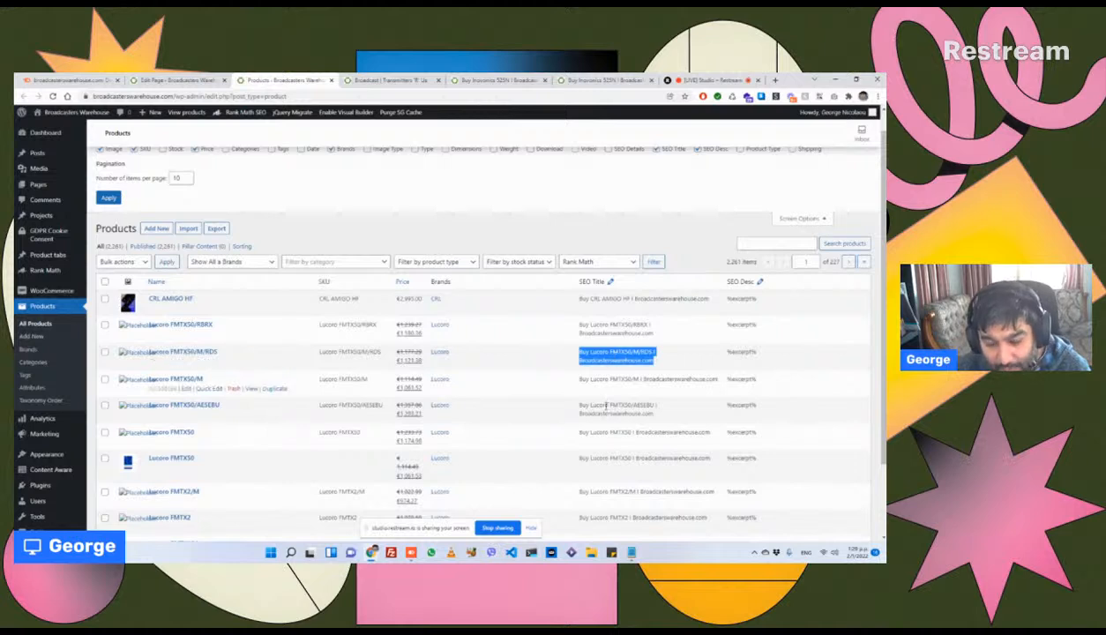
Step: Delete the Notepad line about pages having too much text within the title tags, including its empty line
mouse_move(631, 552)
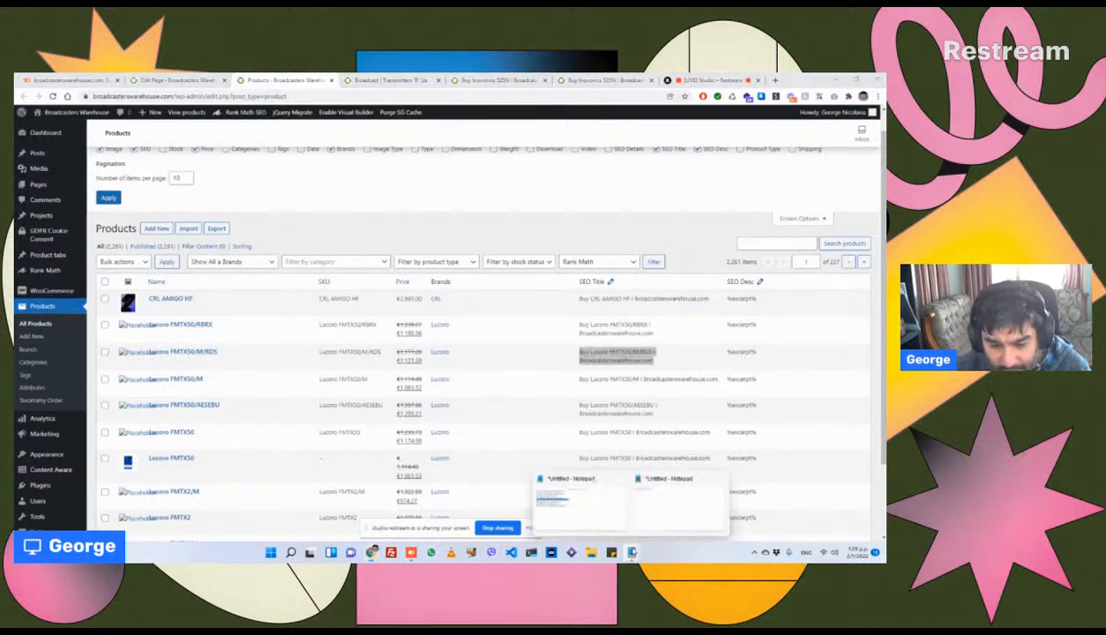
click(586, 518)
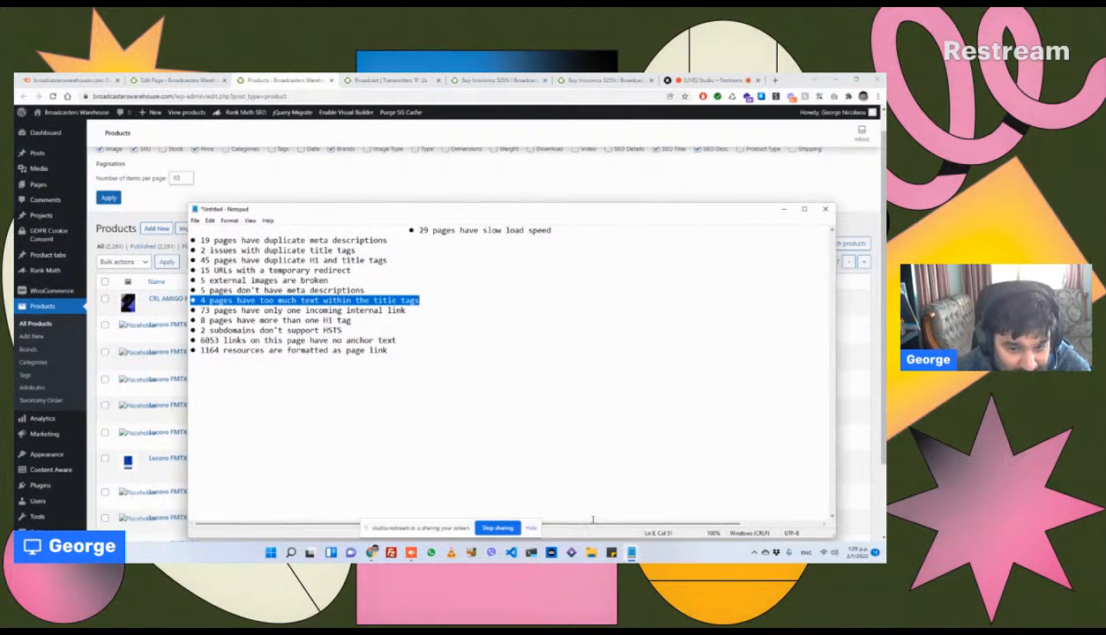
key(BackSpace)
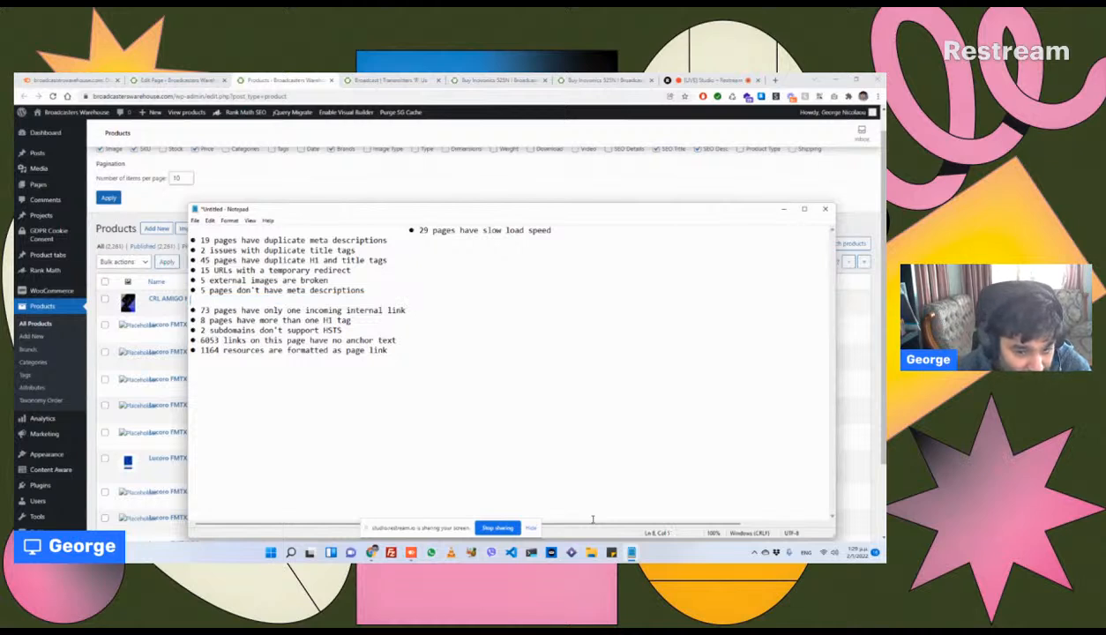
key(BackSpace)
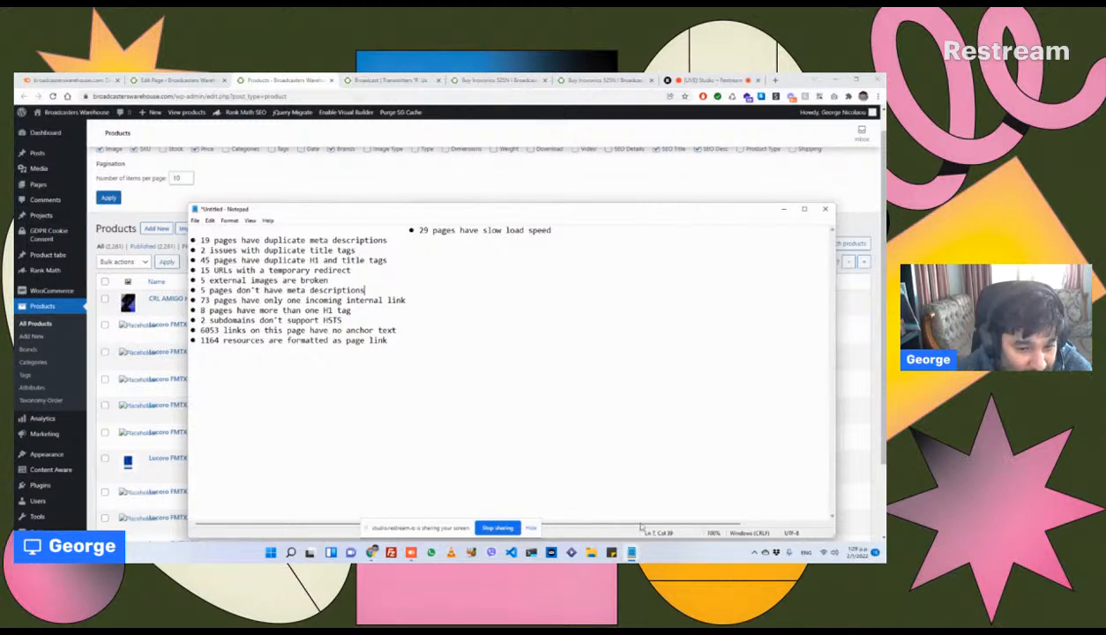
Step: Delete the whole line about issues with duplicate title tags from the Notepad issue list
click(360, 249)
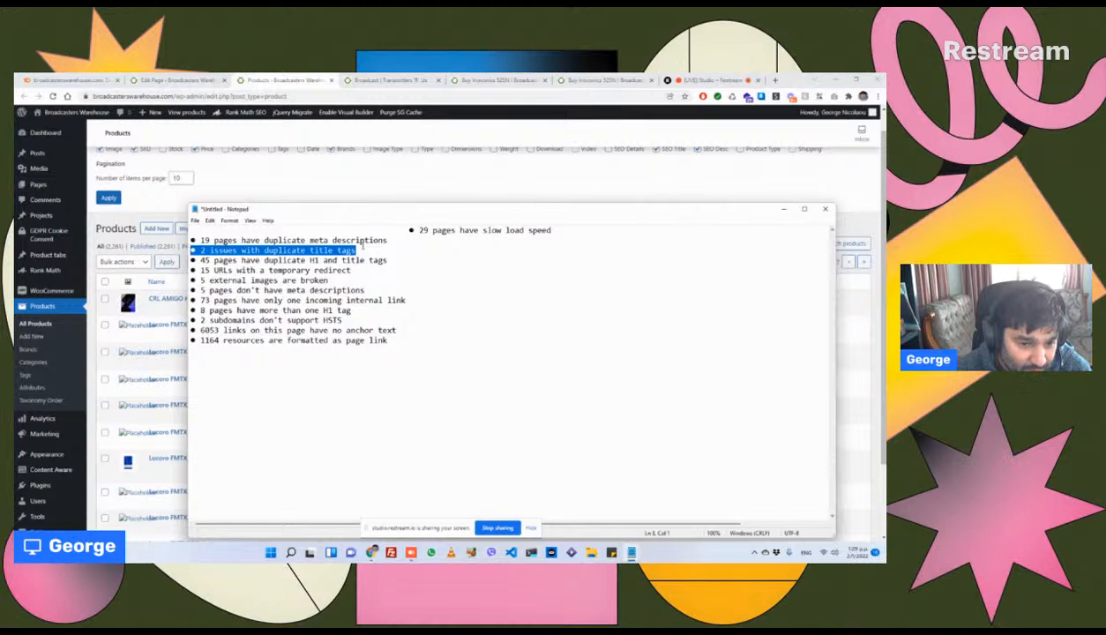
key(Delete)
key(BackSpace)
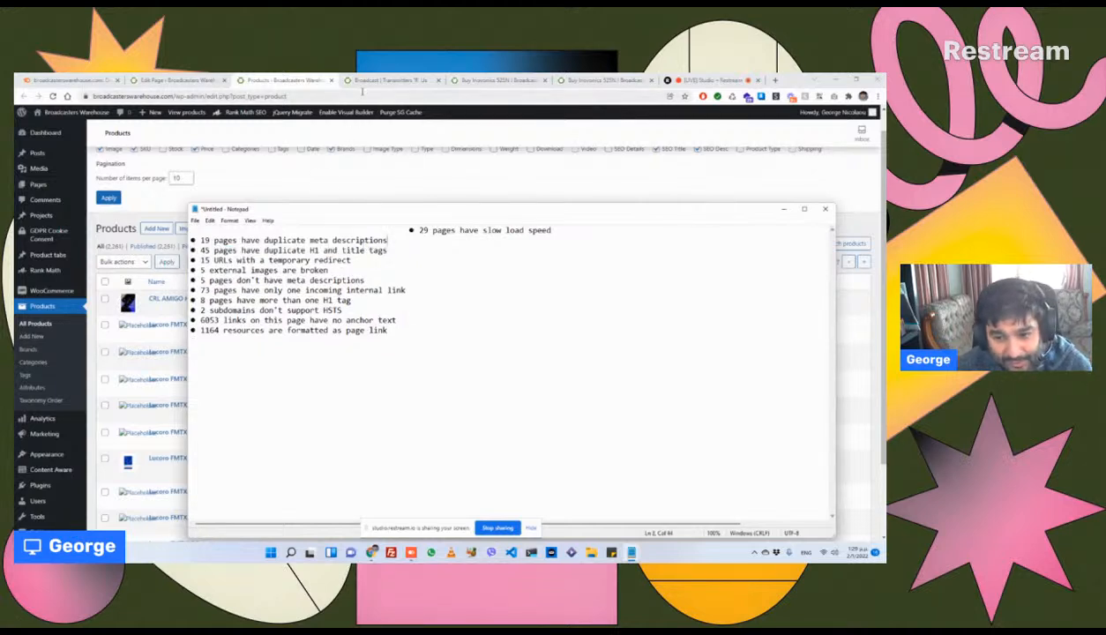
Step: Move the Notepad window clear of the product rows and highlight the SEO title of the grouped Lucoro FMTX50 product
drag(557, 211, 511, 452)
scroll(634, 332, down, 2)
scroll(634, 332, up, 1)
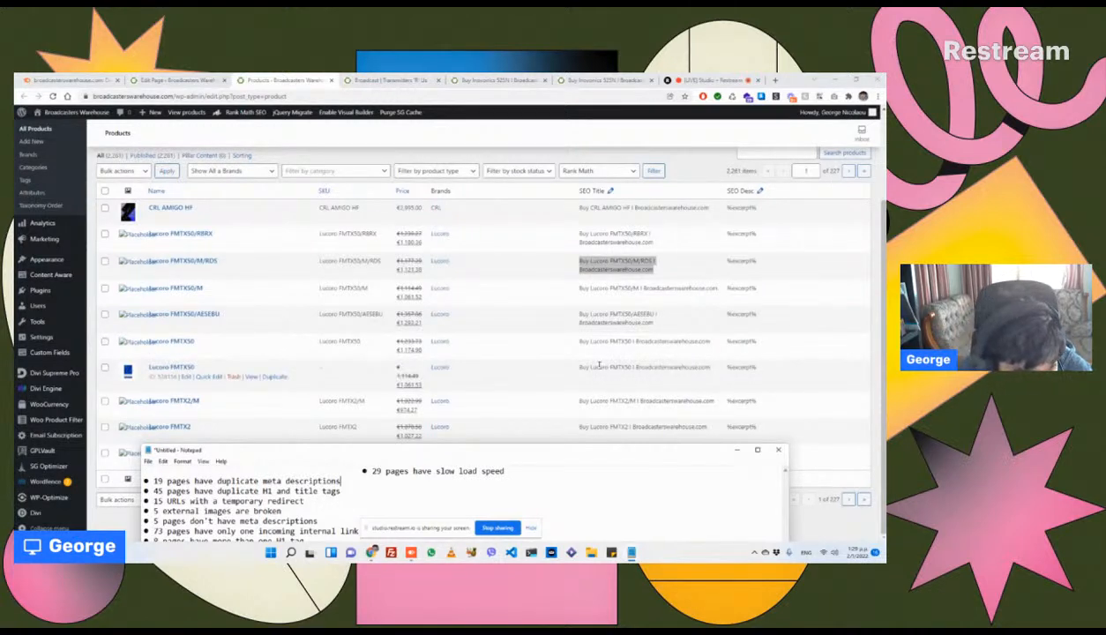
click(599, 364)
triple_click(599, 364)
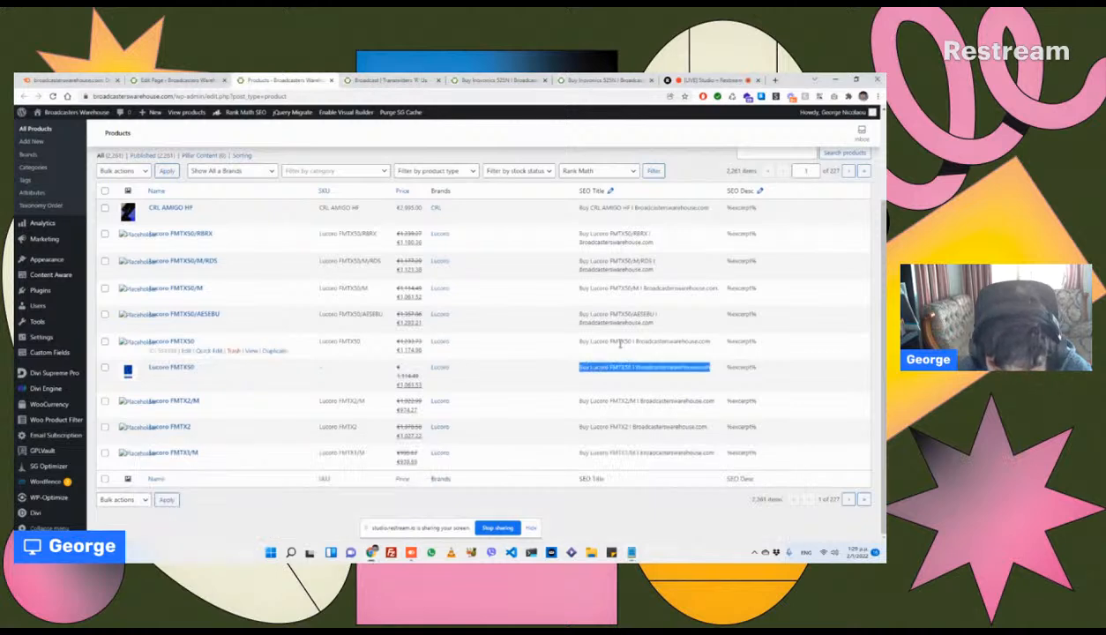
Step: Highlight the SEO title of the other Lucoro FMTX50 product and clear the Notepad line about pages with duplicate meta descriptions
triple_click(608, 341)
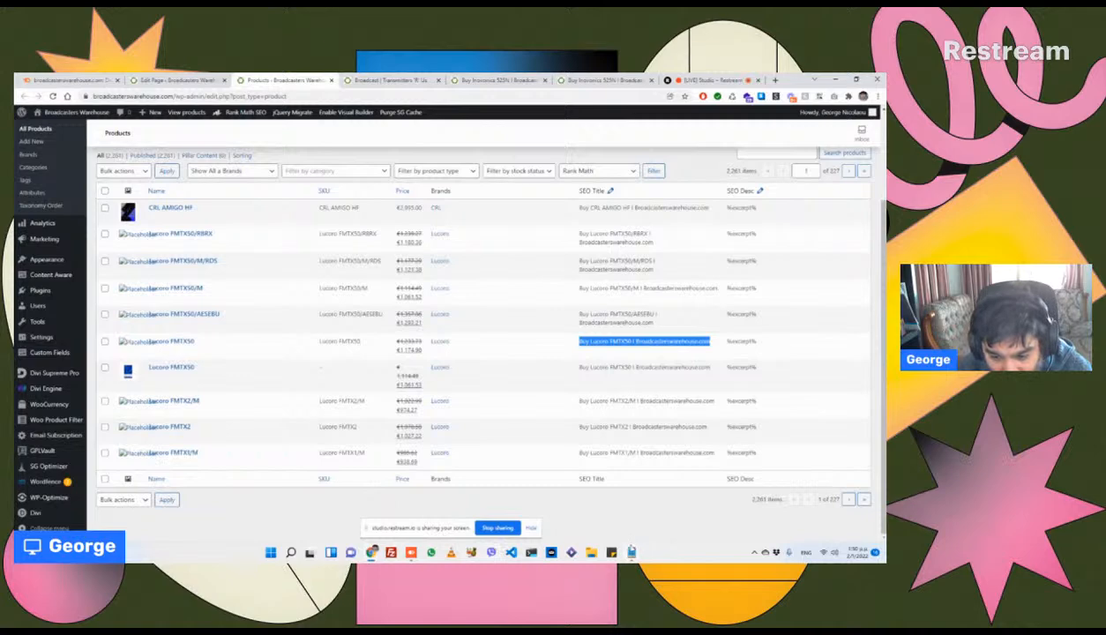
click(628, 550)
click(580, 502)
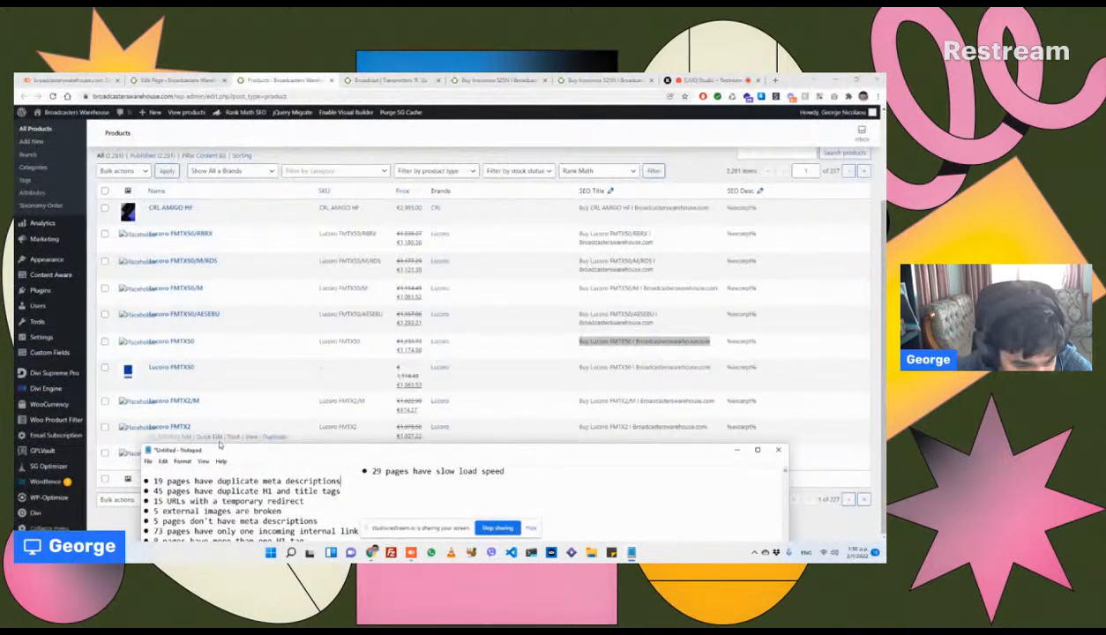
click(353, 477)
key(shift+Home)
key(BackSpace)
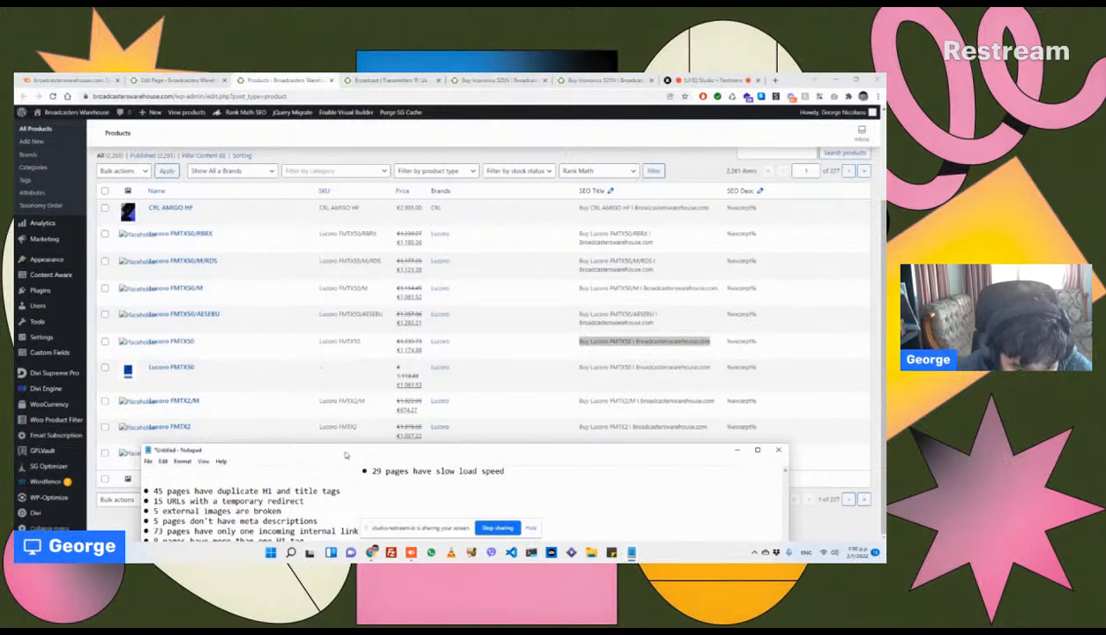
Step: Move the Notepad window up so the whole list shows and delete the line about URLs with a temporary redirect
drag(353, 447, 378, 240)
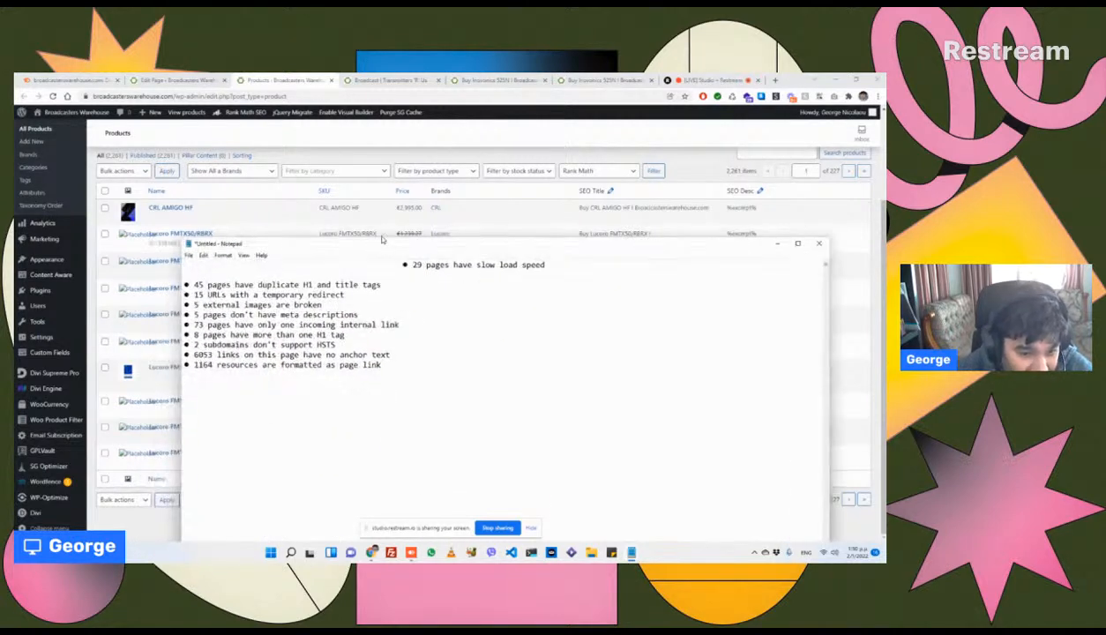
key(shift+End)
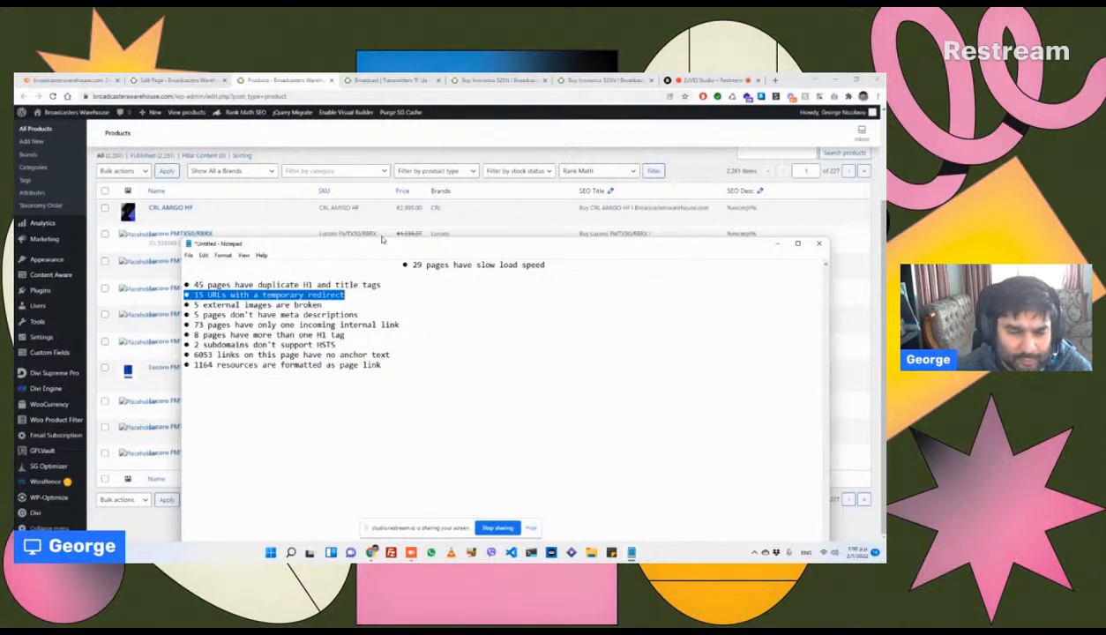
key(Delete)
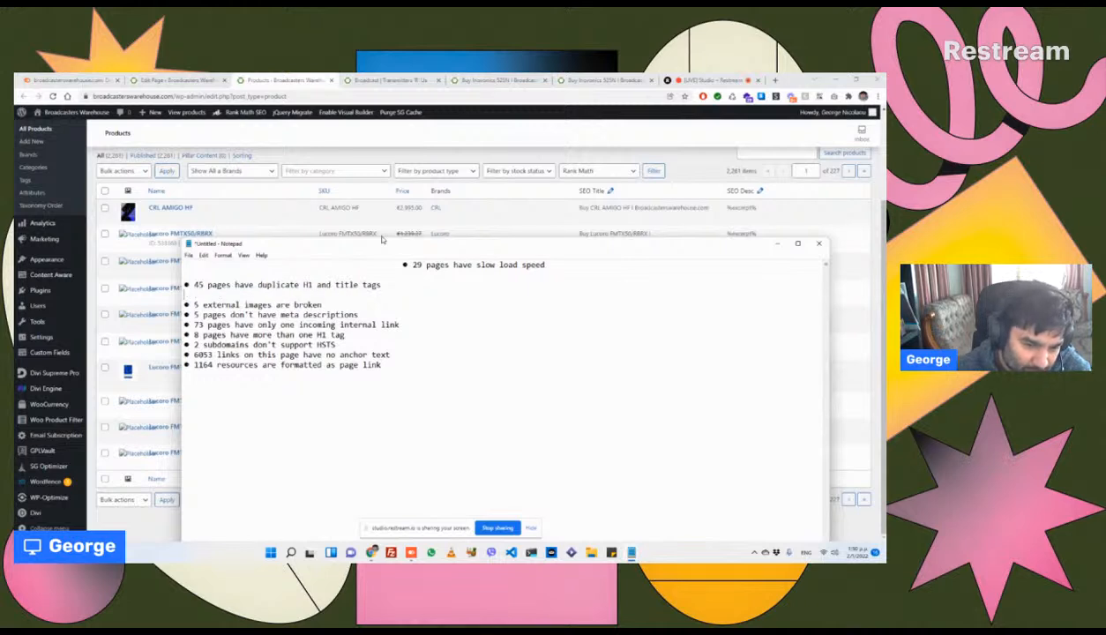
key(BackSpace)
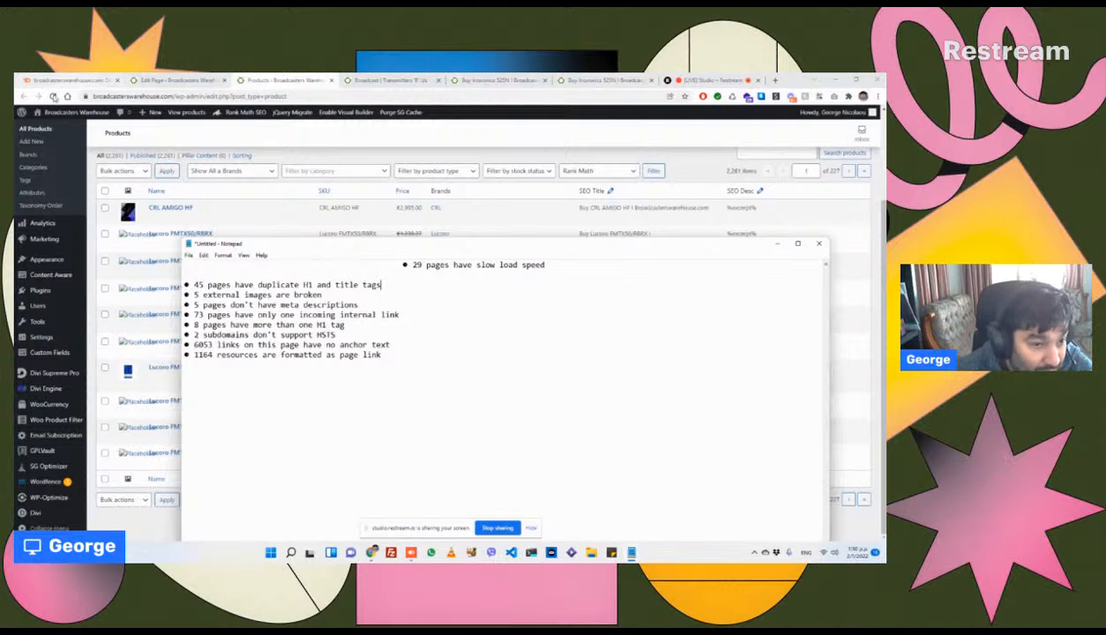
Step: Open the storefront in a new tab, examine the Norton NB-Z2000 product page and bring the Notepad issue list back up
right_click(46, 128)
click(73, 134)
click(316, 80)
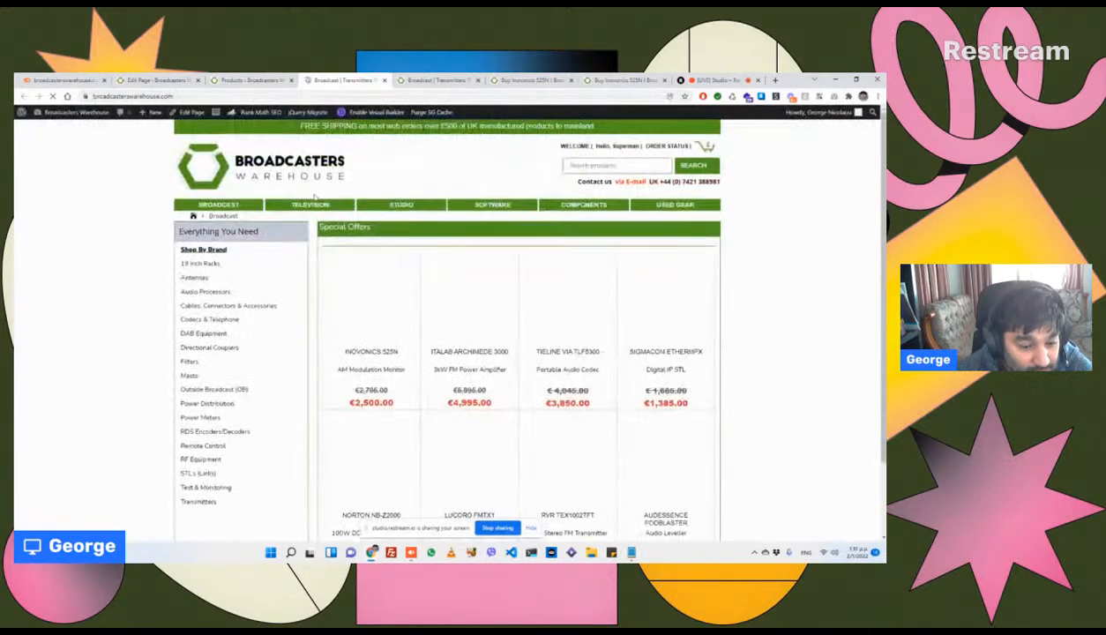
scroll(323, 214, down, 2)
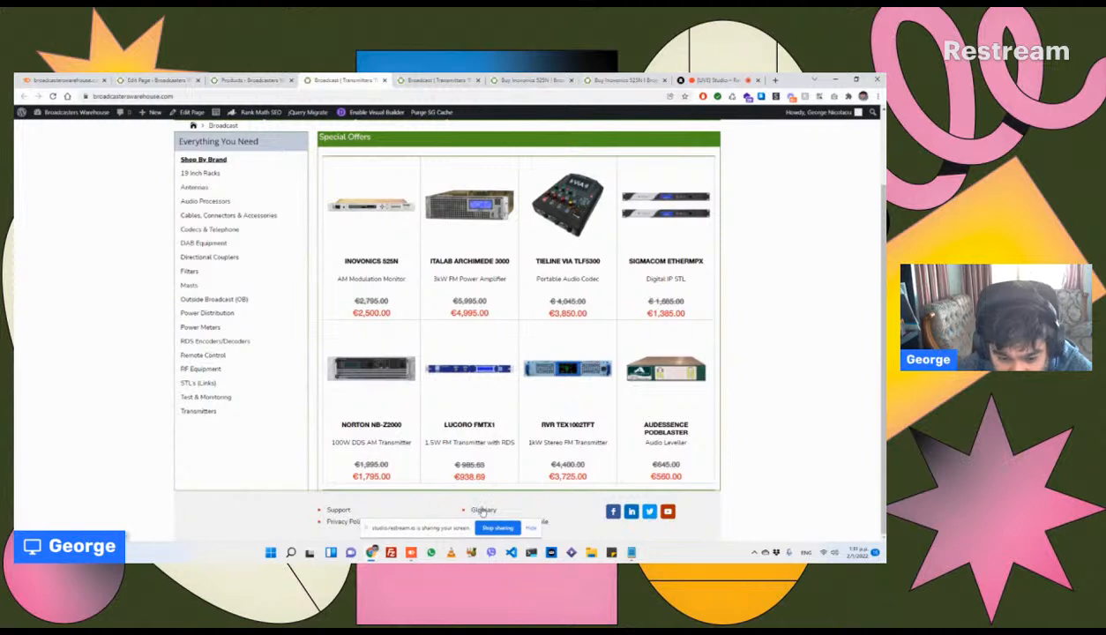
click(379, 394)
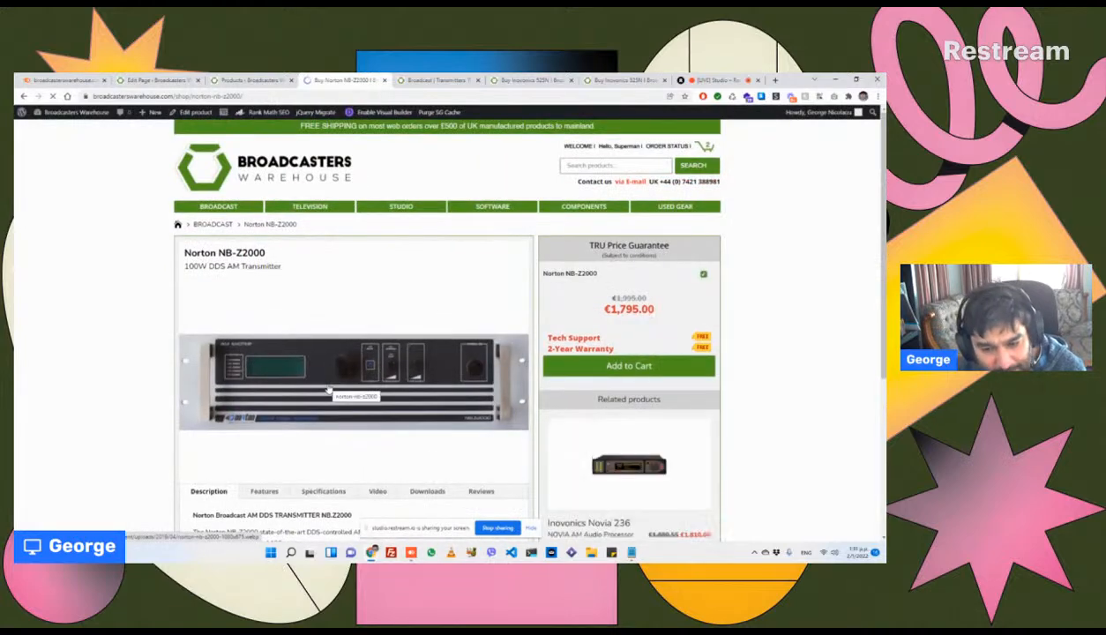
scroll(328, 391, down, 3)
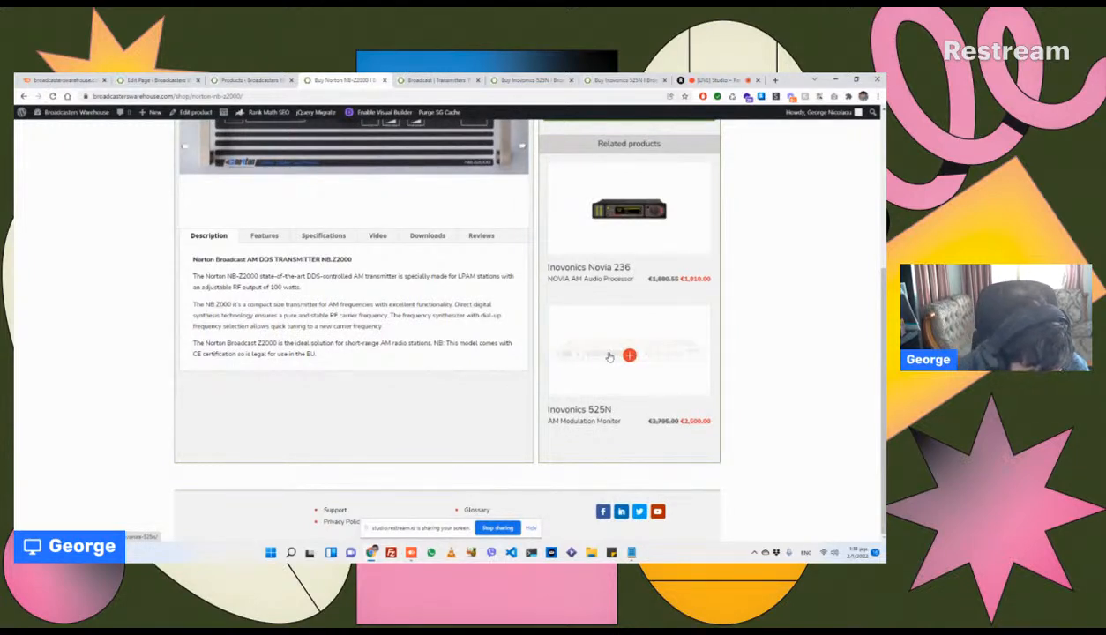
scroll(357, 294, up, 3)
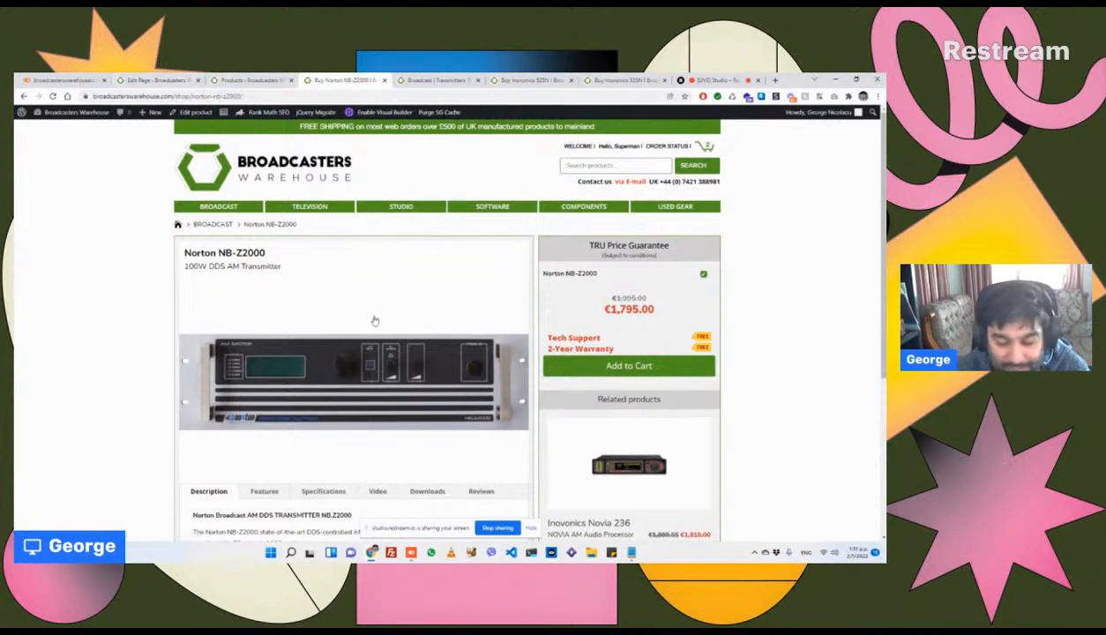
mouse_move(633, 552)
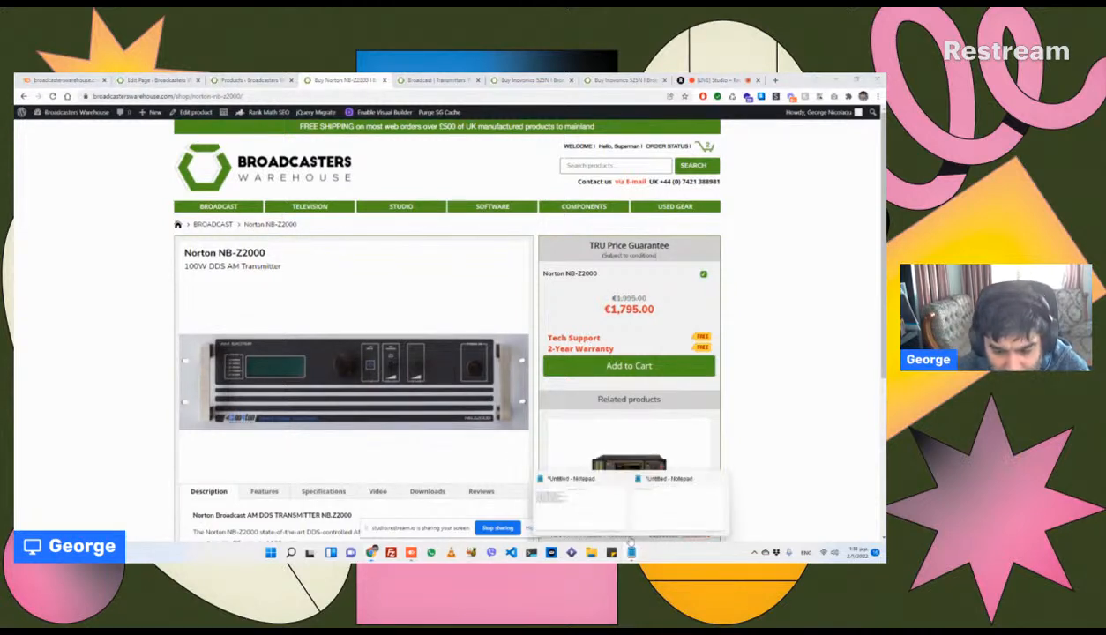
click(598, 514)
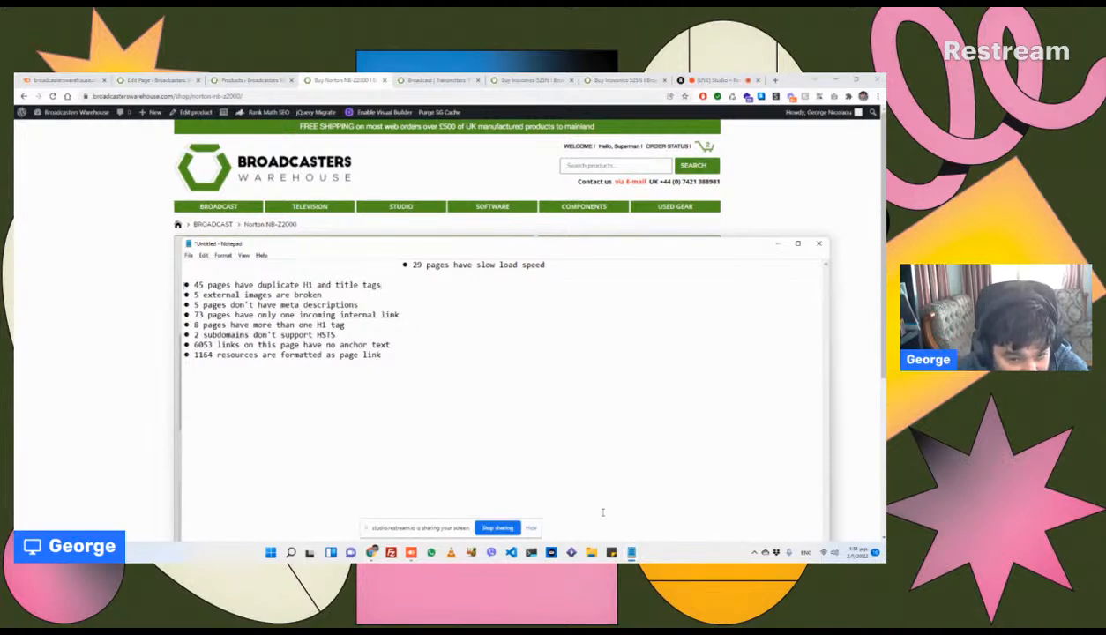
key(shift+End)
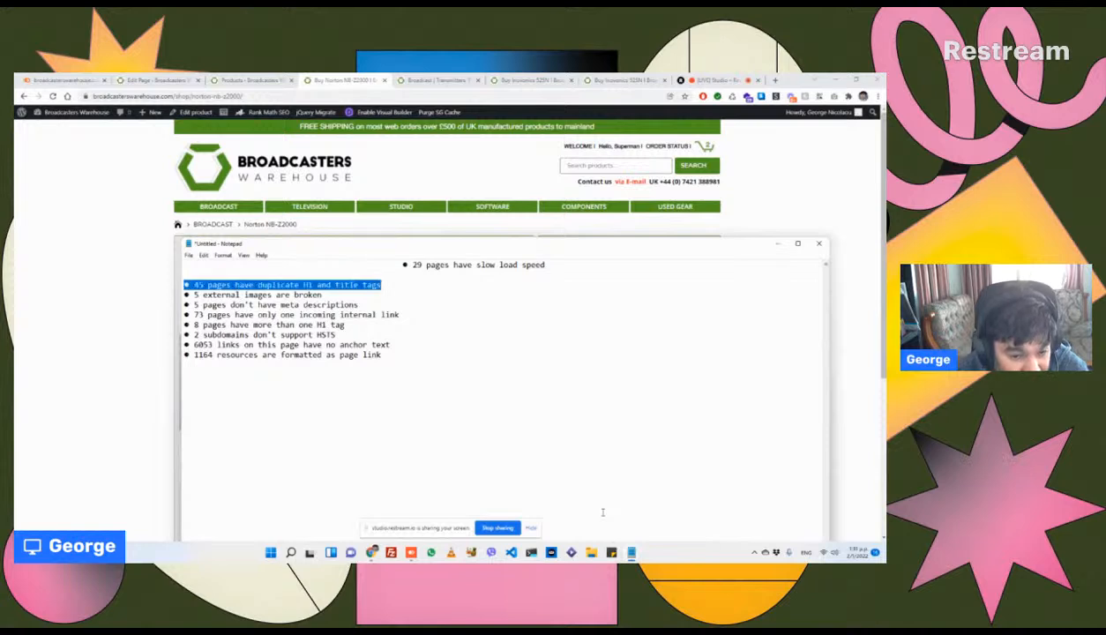
key(ctrl+x)
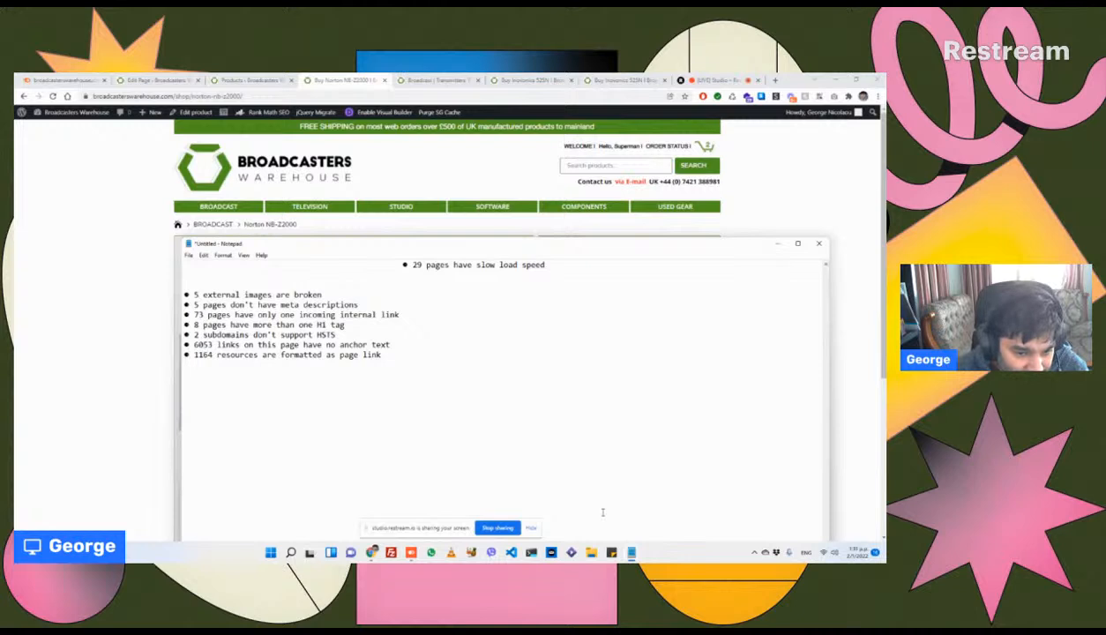
key(Delete)
key(BackSpace)
key(BackSpace)
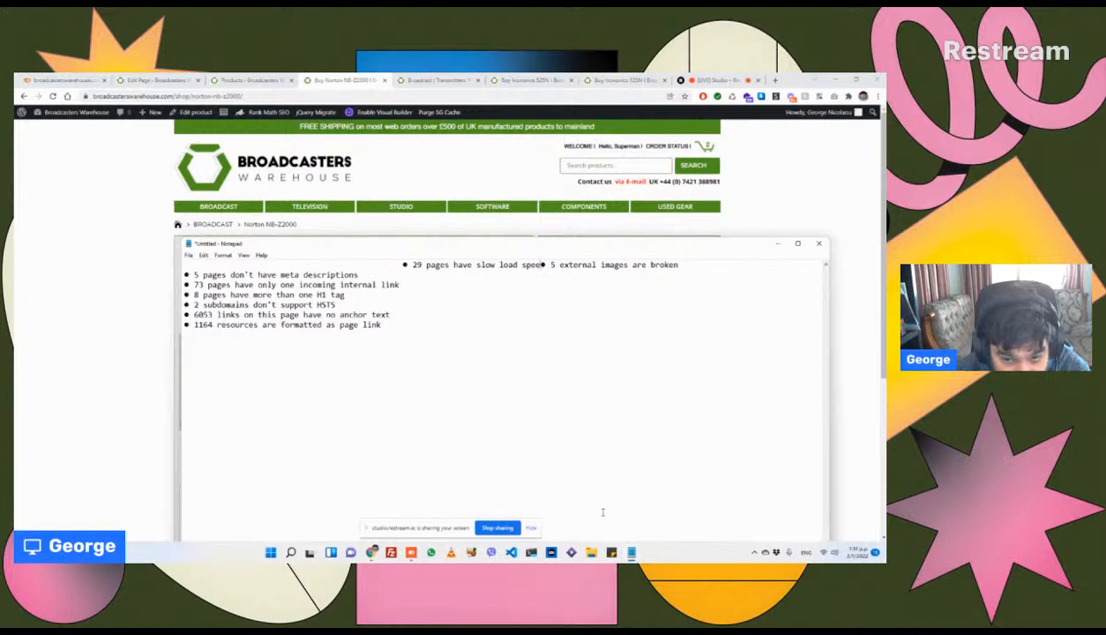
key(Return)
key(ctrl+z)
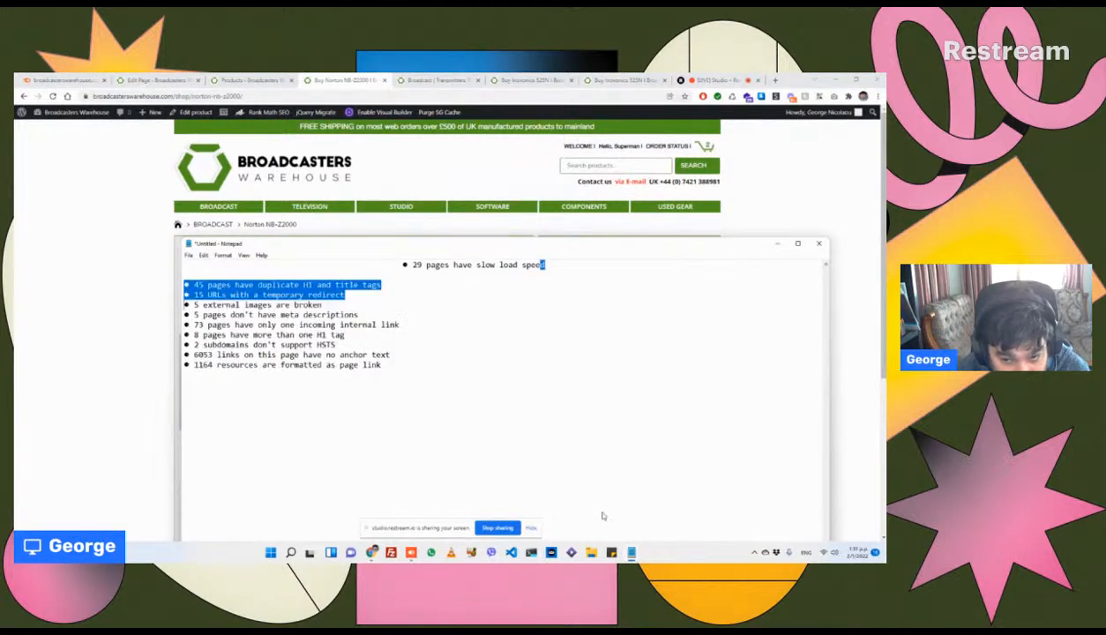
key(Down)
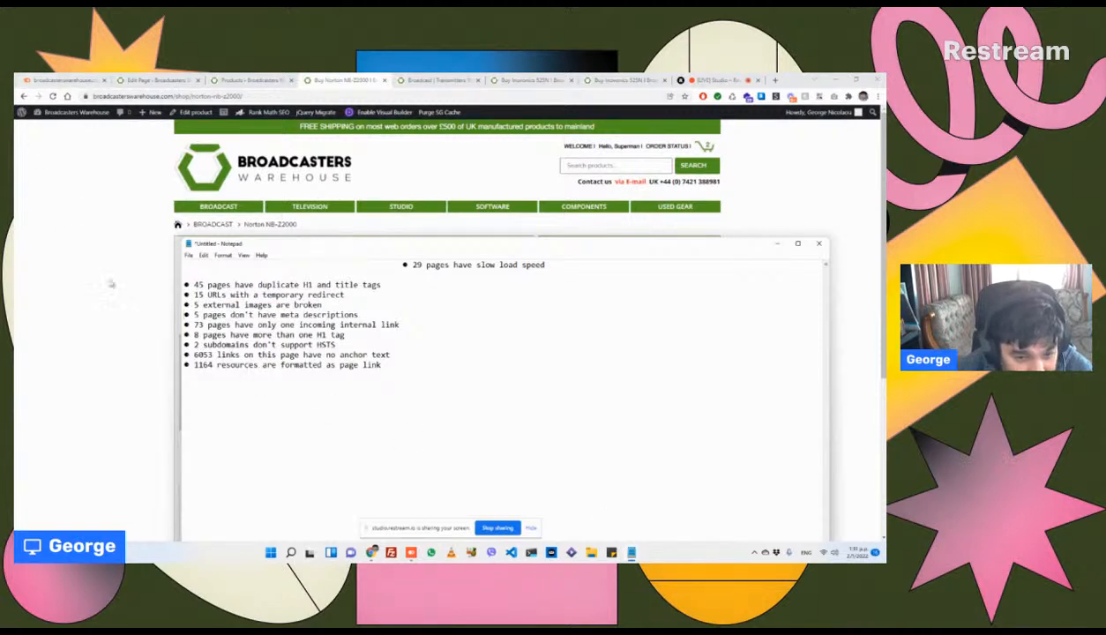
Step: Clear the Notepad lines about duplicate H1 and title tags and about URLs with a temporary redirect
triple_click(309, 284)
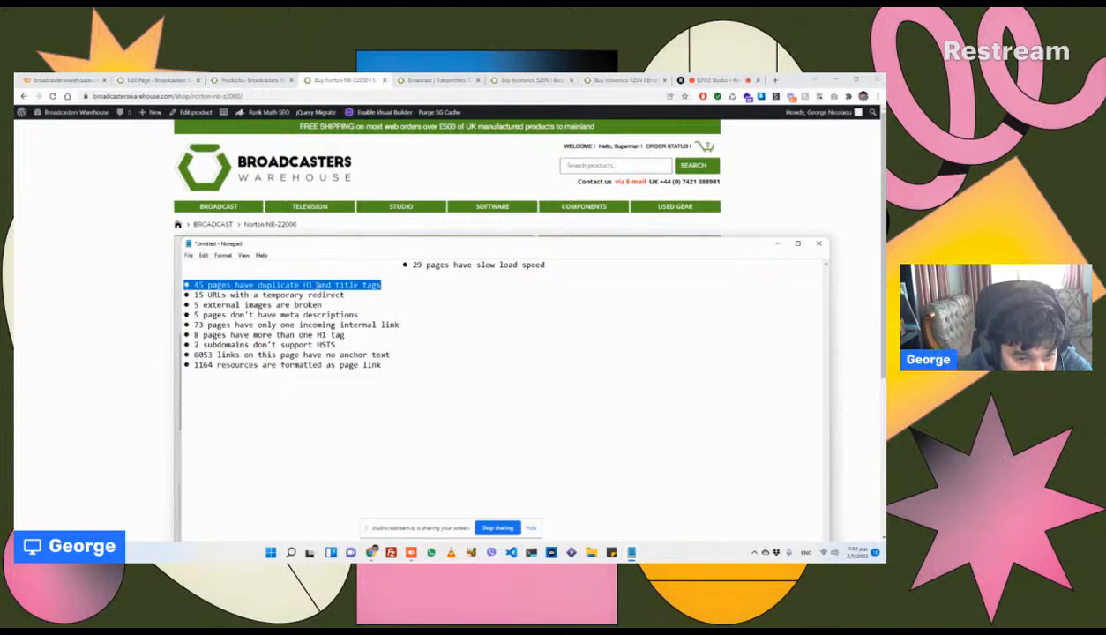
key(BackSpace)
key(Down)
key(shift+End)
key(BackSpace)
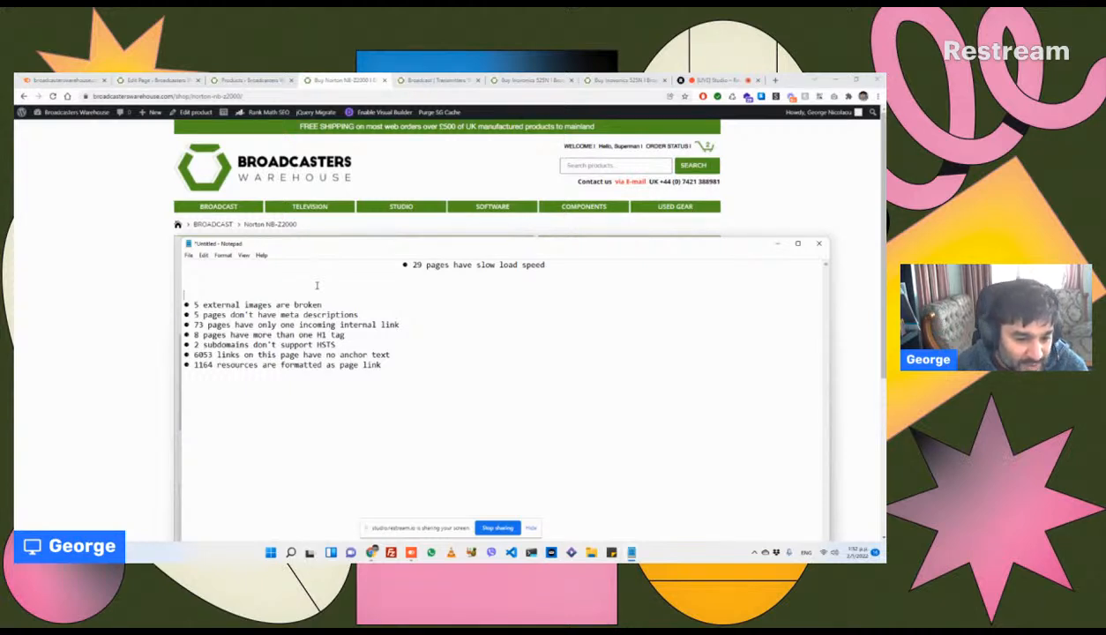
Step: Delete the whole Notepad line about pages having only one incoming internal link
key(shift+End)
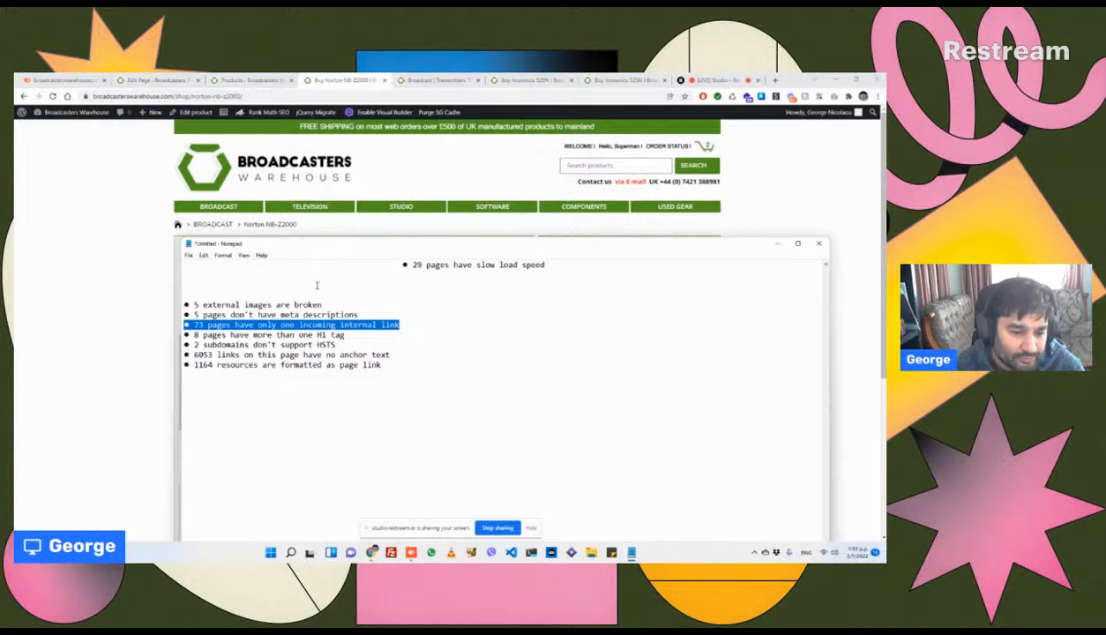
key(Delete)
key(BackSpace)
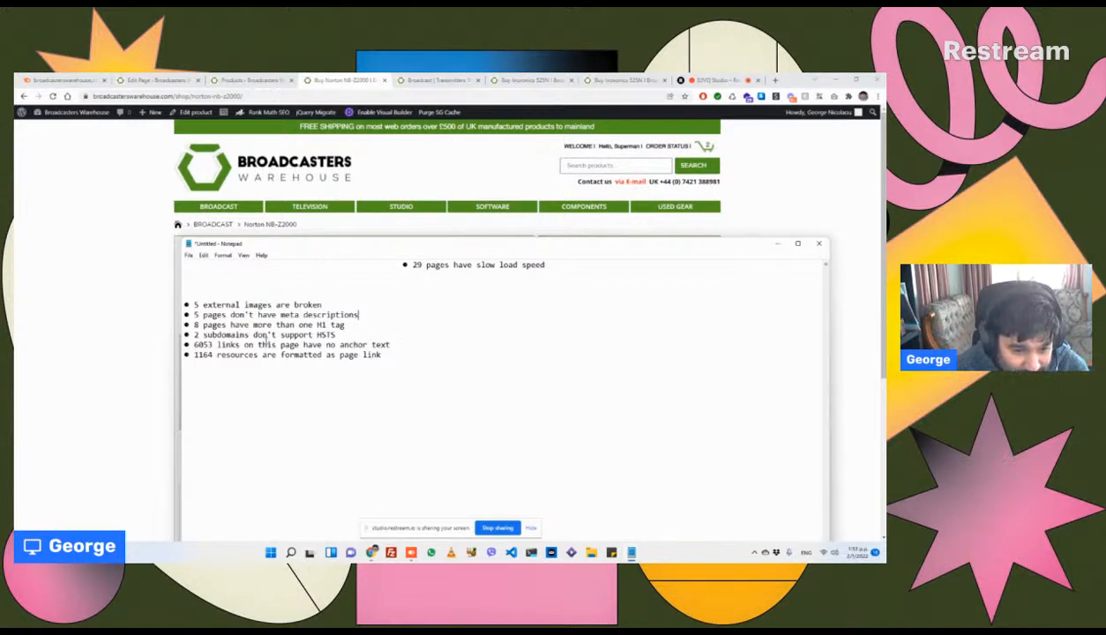
click(347, 336)
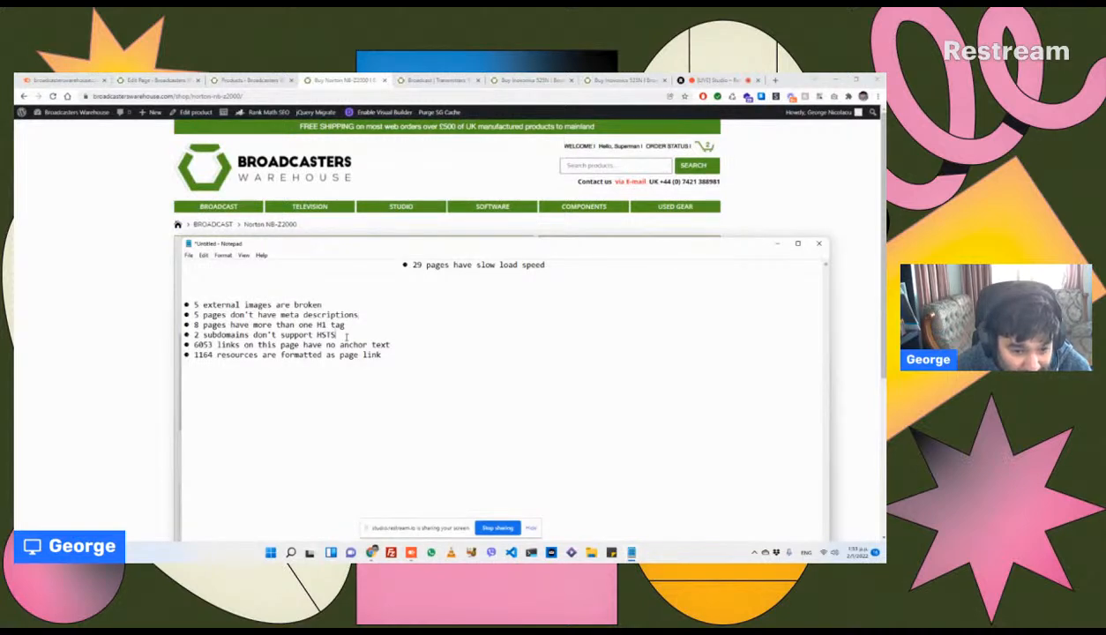
double_click(347, 336)
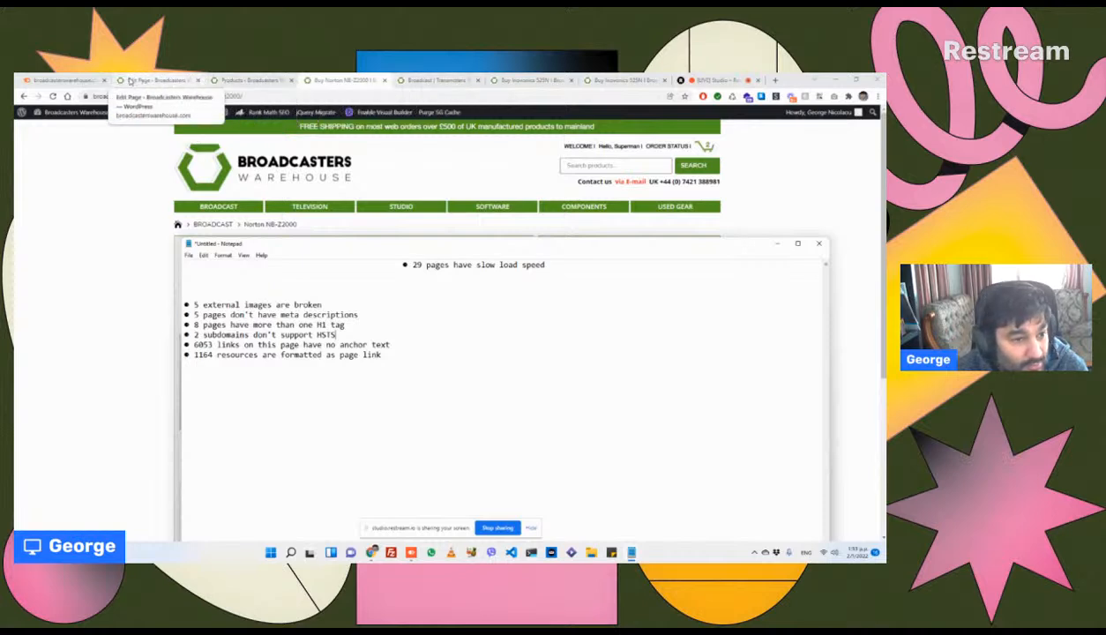
Step: Switch to the Semrush site audit and open the warning about blocked internal resources in robots.txt from its full issue list
click(52, 79)
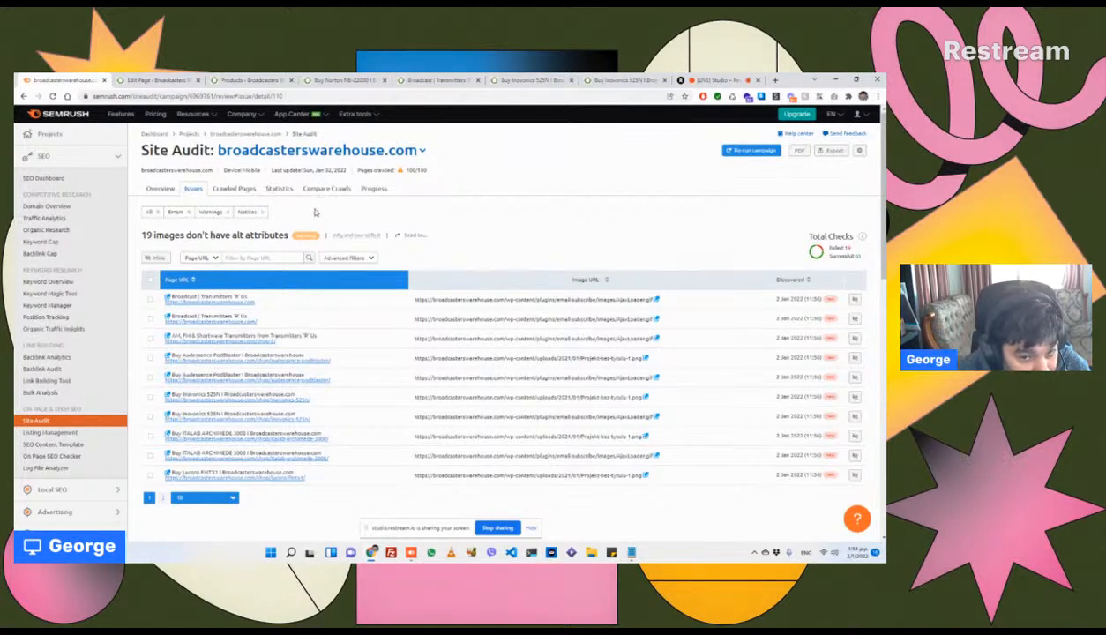
click(372, 194)
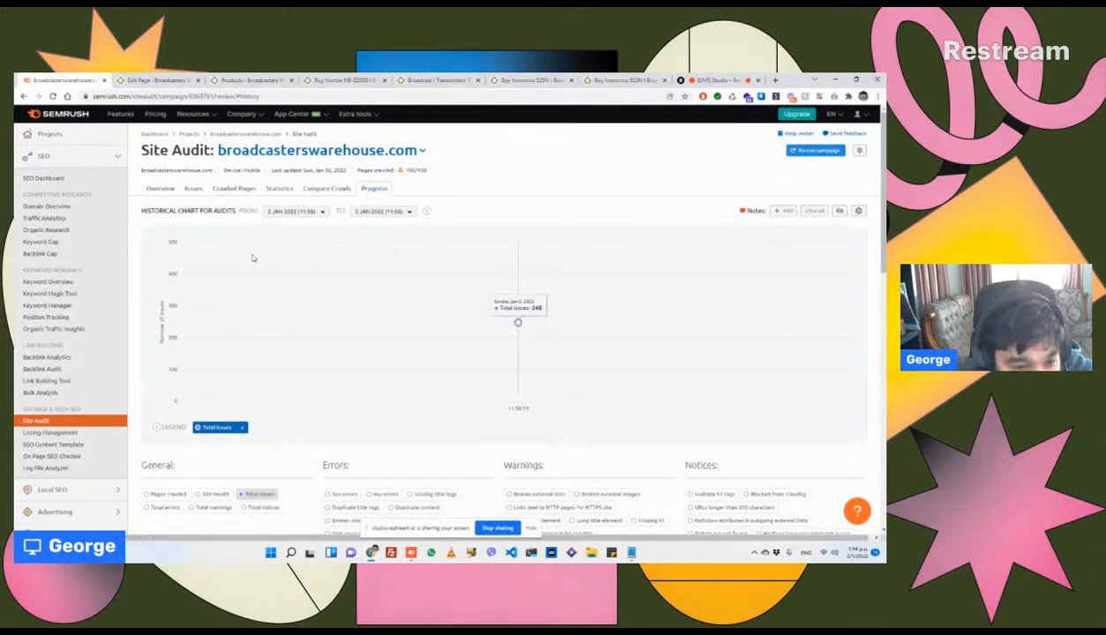
click(160, 190)
click(189, 189)
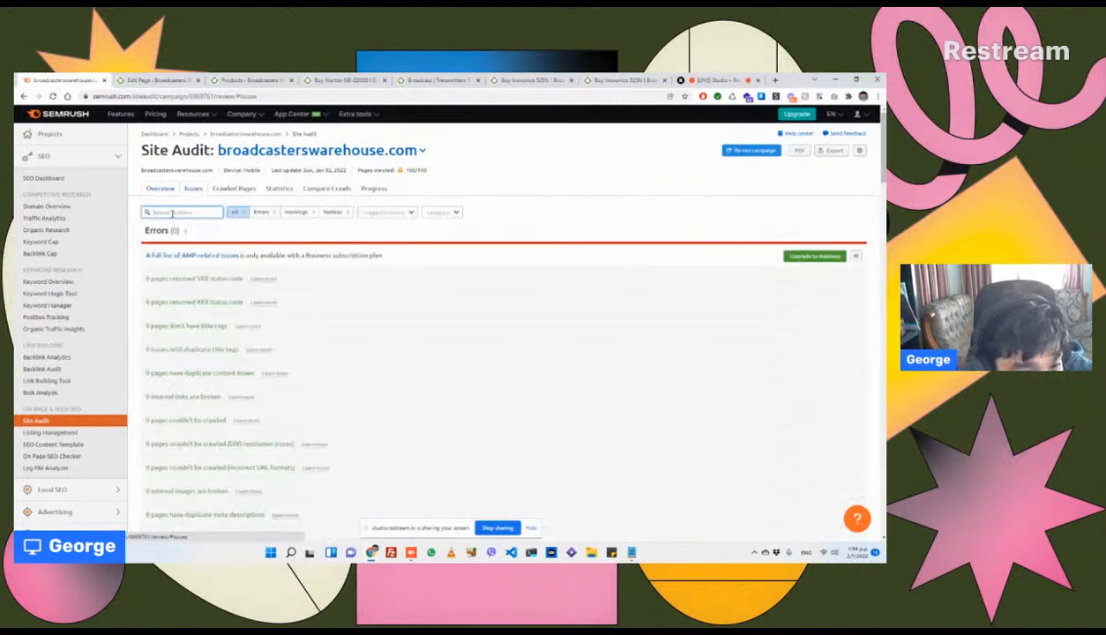
scroll(221, 368, down, 2)
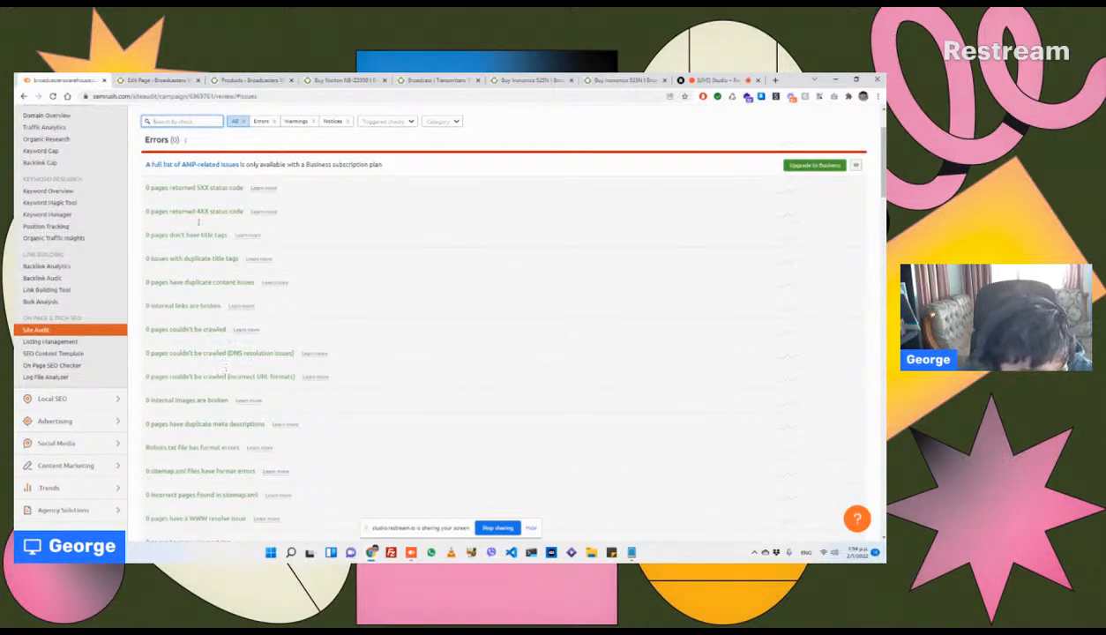
scroll(200, 243, down, 3)
scroll(206, 262, down, 10)
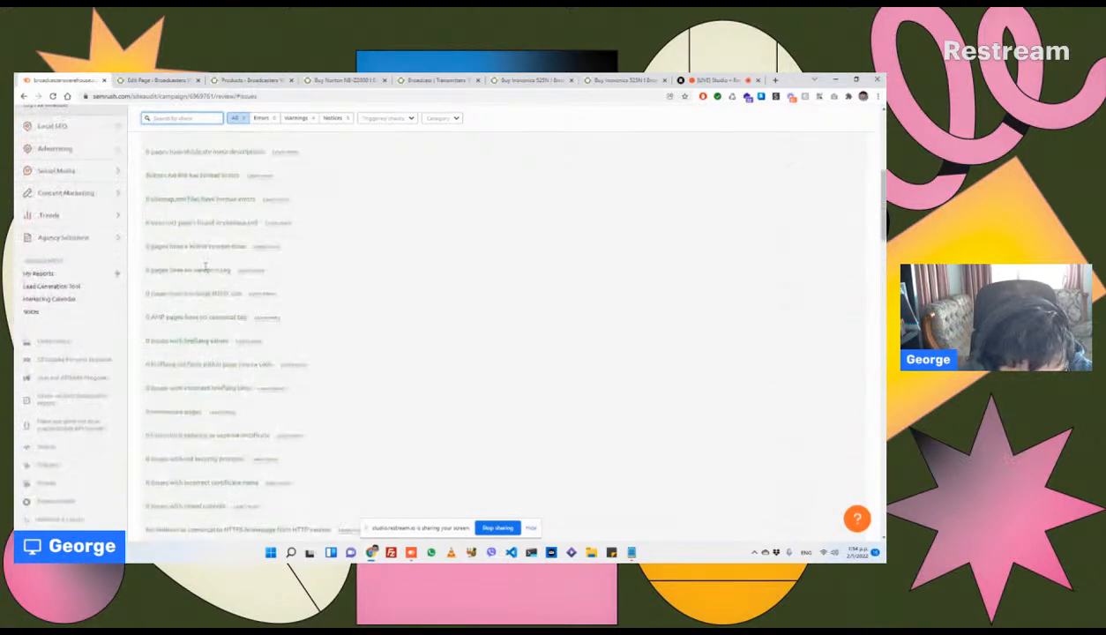
scroll(202, 269, down, 4)
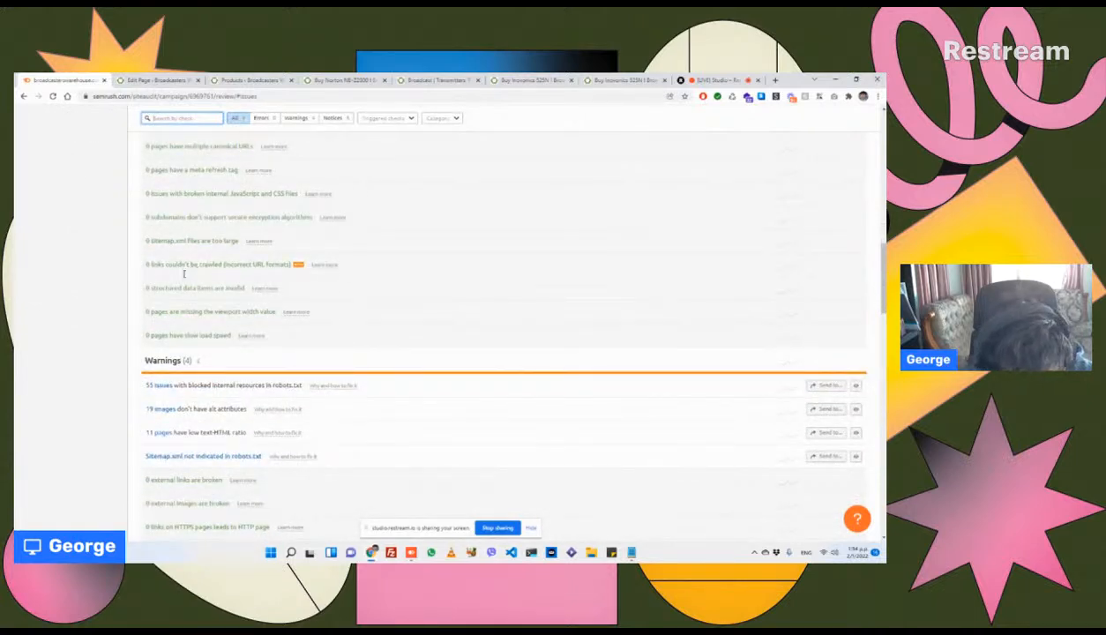
click(161, 387)
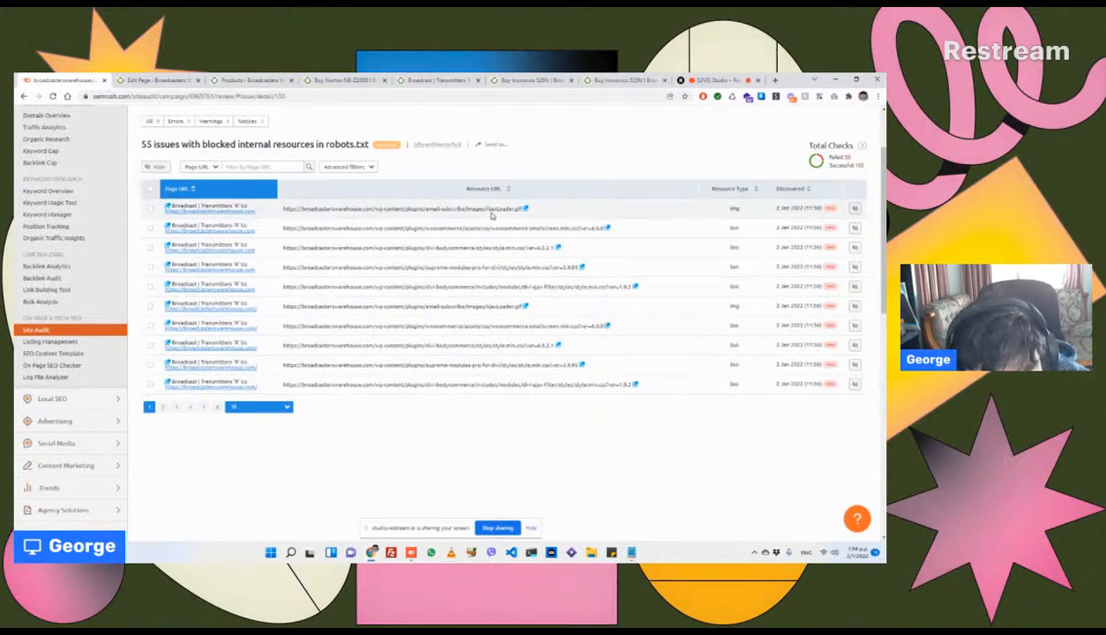
Step: Examine which plugin resource URLs are blocked in robots.txt on the first two pages of the results
triple_click(489, 209)
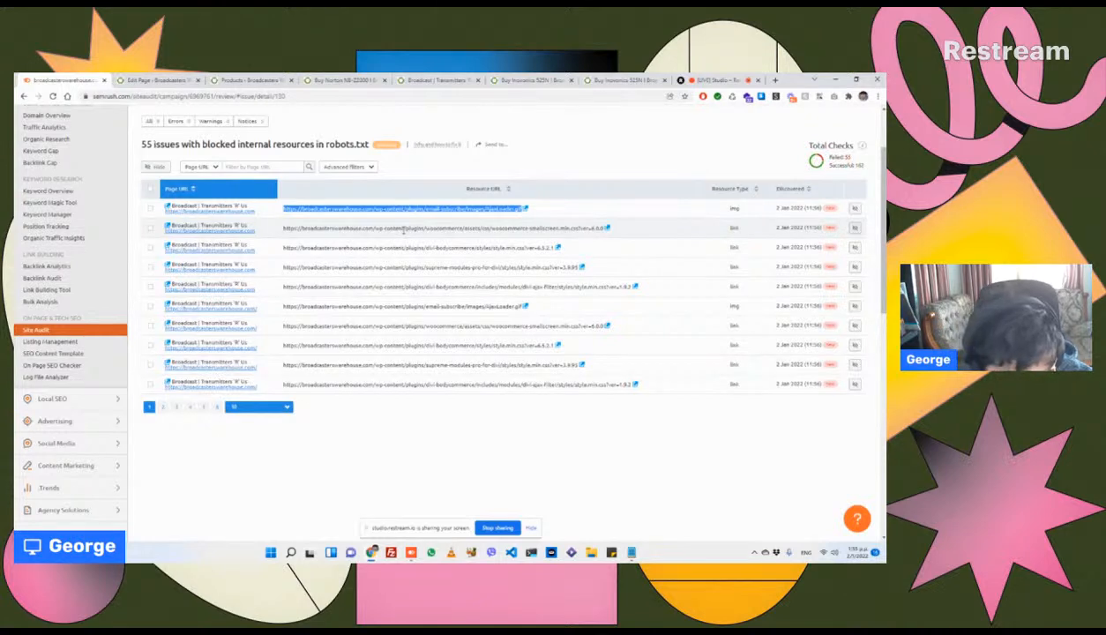
triple_click(402, 228)
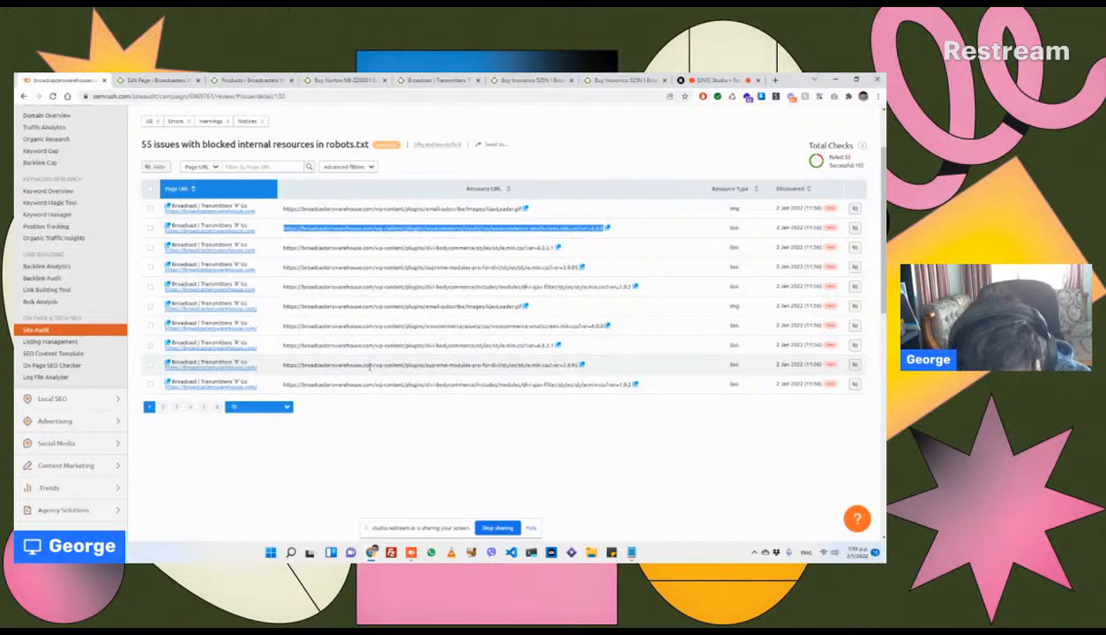
triple_click(367, 364)
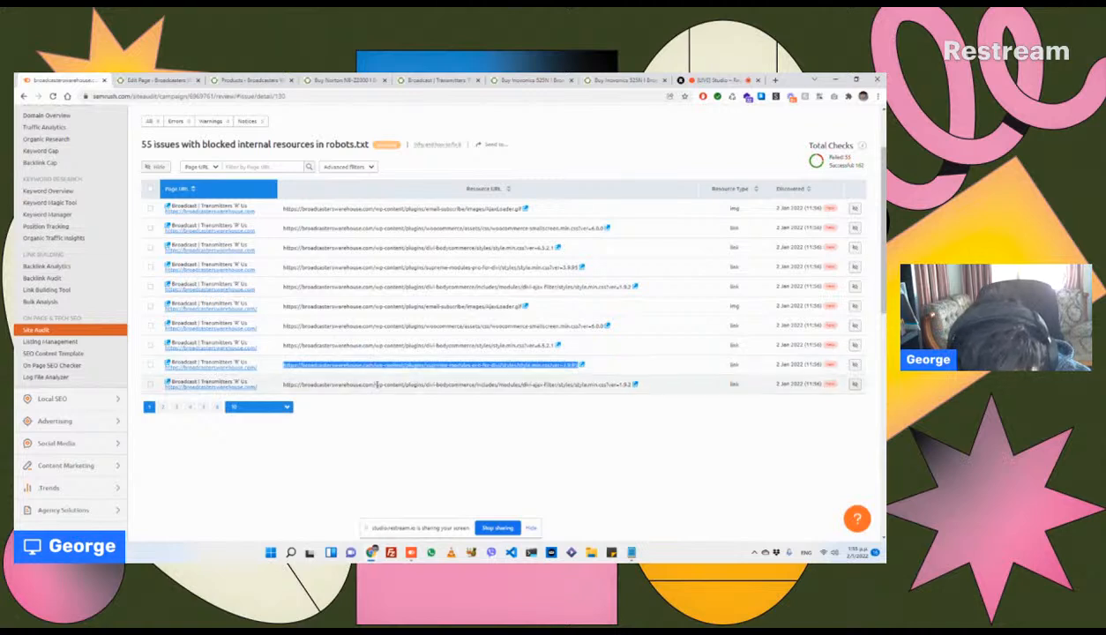
triple_click(377, 385)
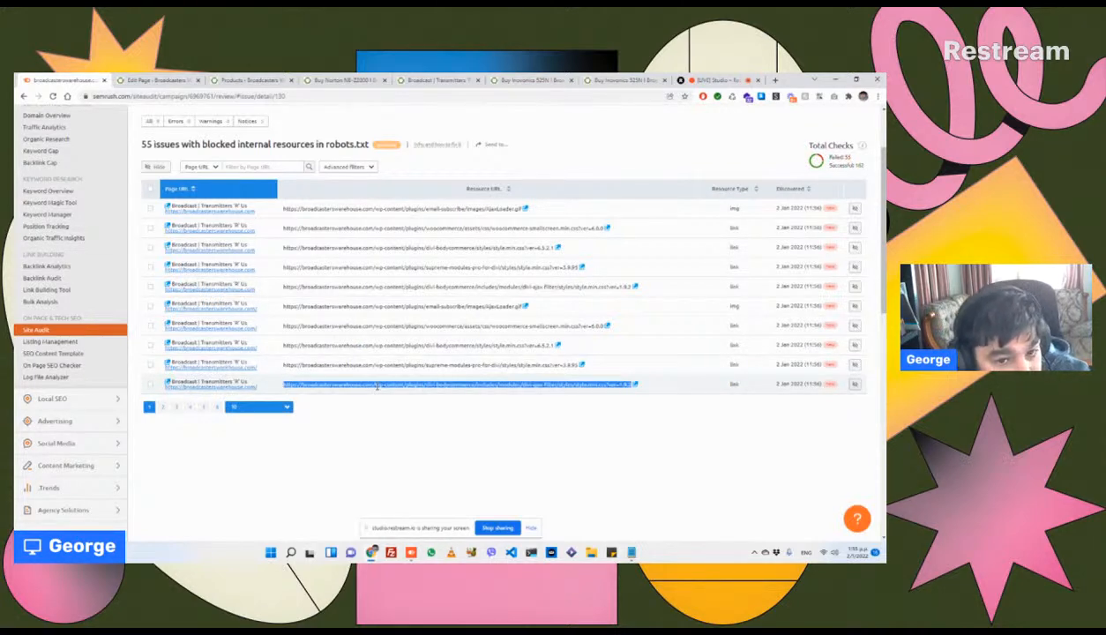
scroll(361, 325, down, 2)
scroll(361, 324, up, 2)
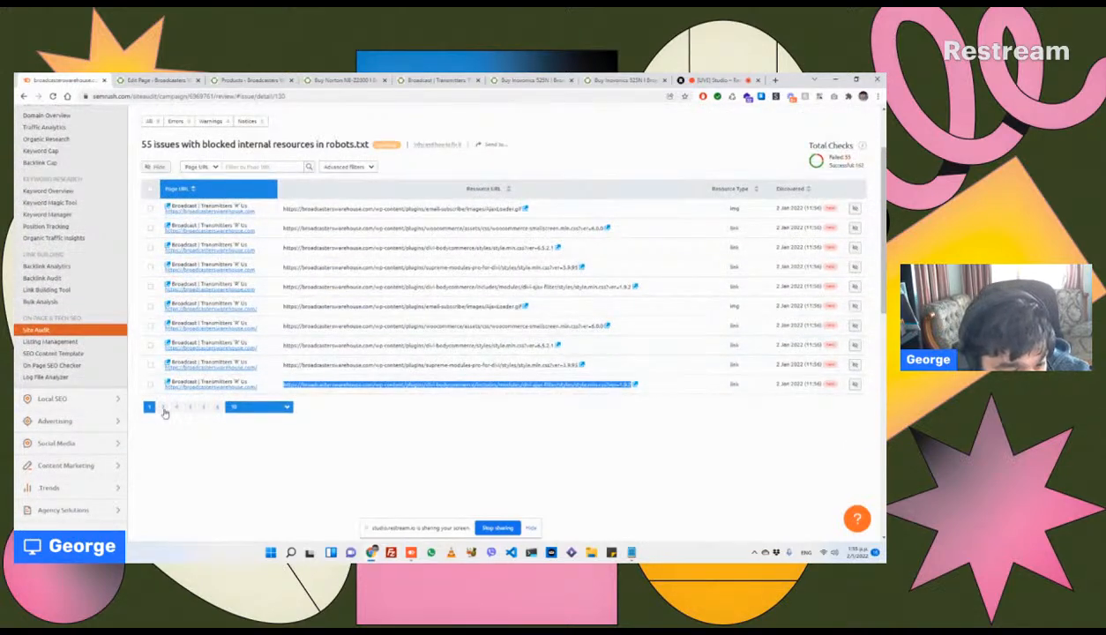
click(163, 408)
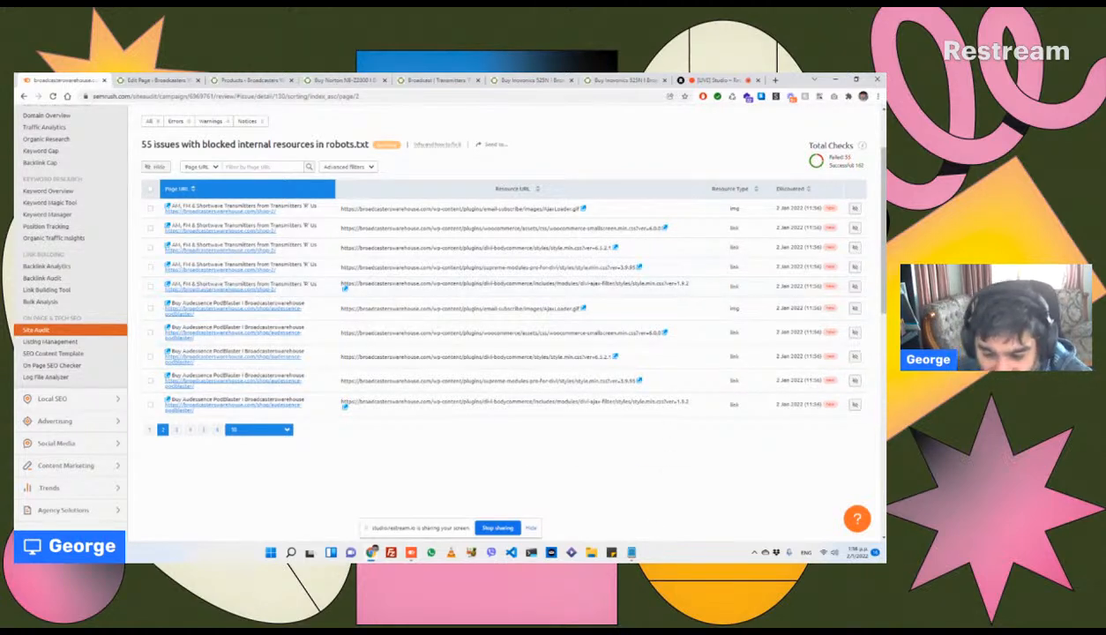
Step: Check the issue notes in Notepad and return to the blocked resources list
mouse_move(631, 552)
click(543, 508)
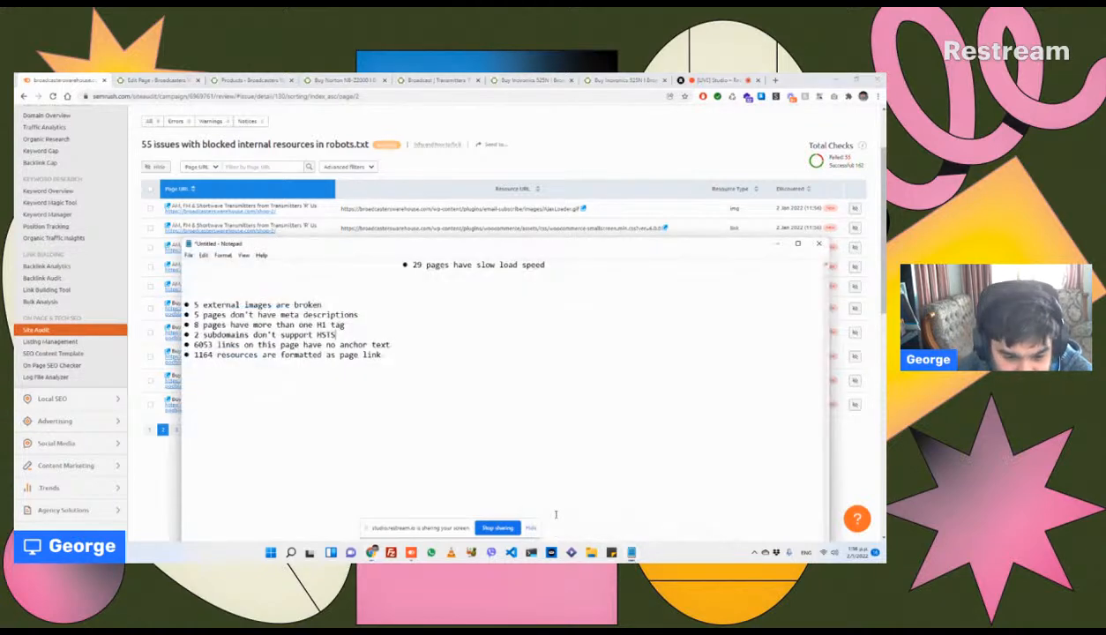
click(142, 469)
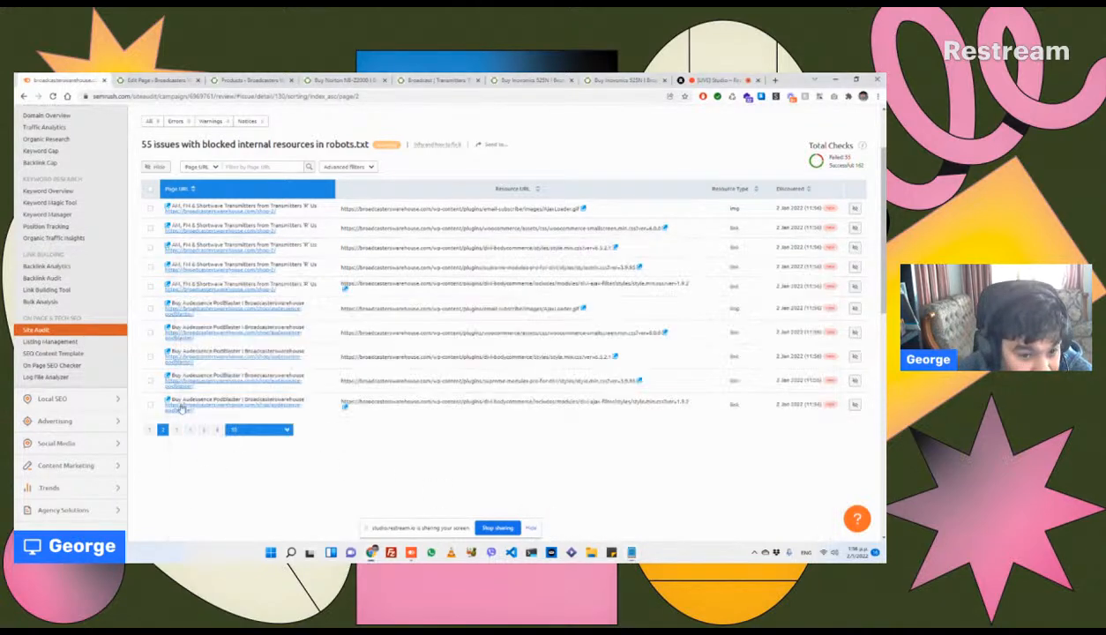
Step: Go back to the full issue list, open the low text-HTML ratio warning and consult its explanation of why and how to fix it
scroll(199, 160, up, 2)
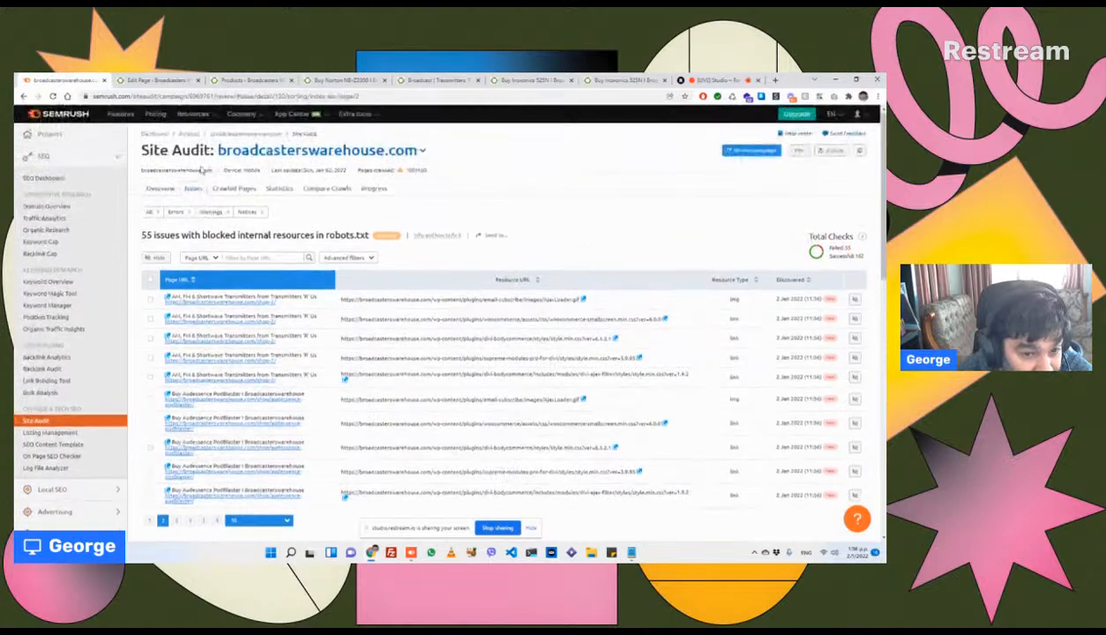
click(159, 190)
click(192, 189)
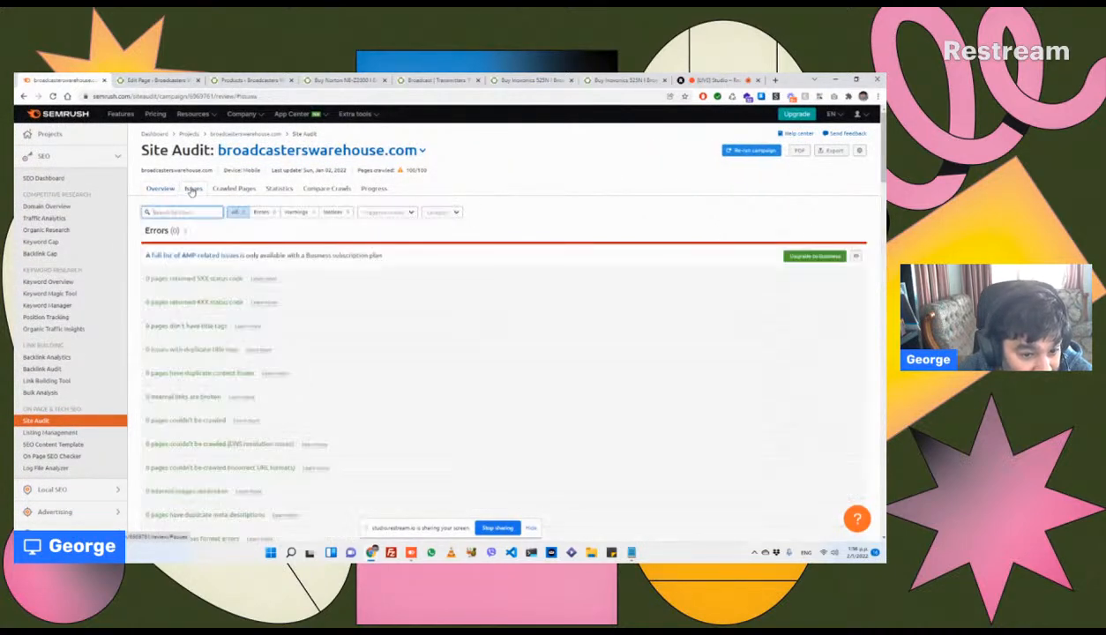
scroll(270, 334, down, 2)
scroll(269, 344, down, 10)
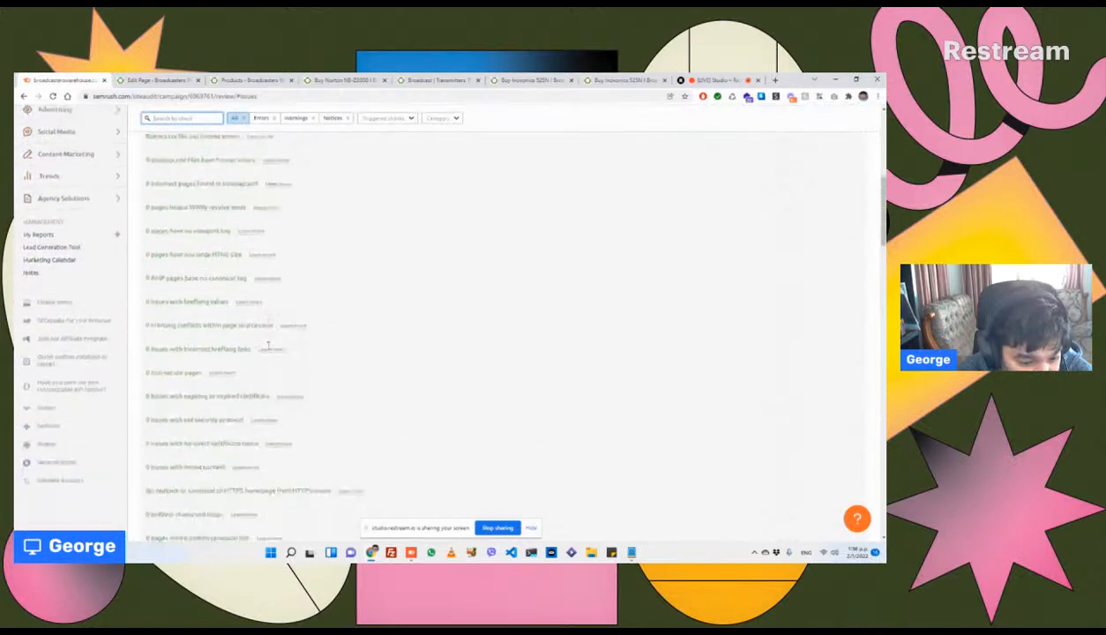
scroll(264, 338, down, 5)
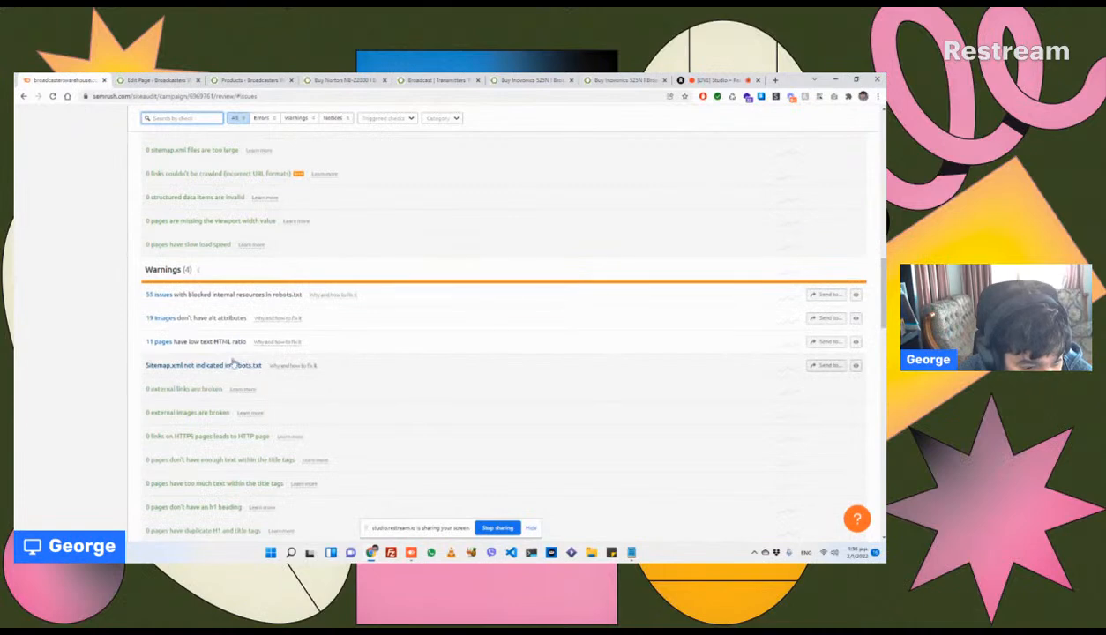
click(165, 343)
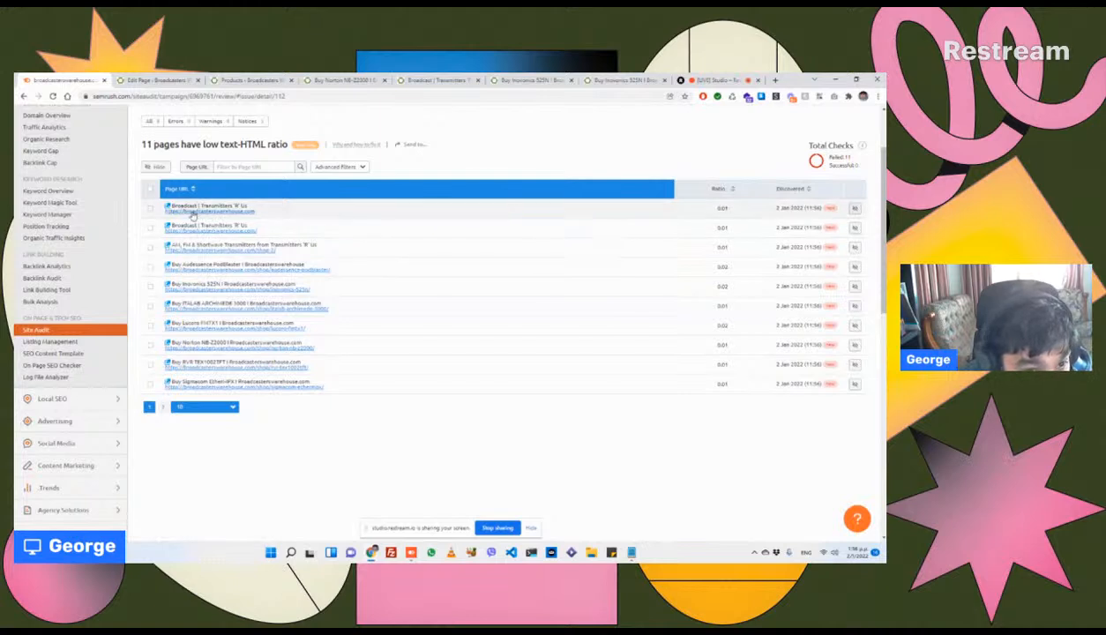
click(353, 147)
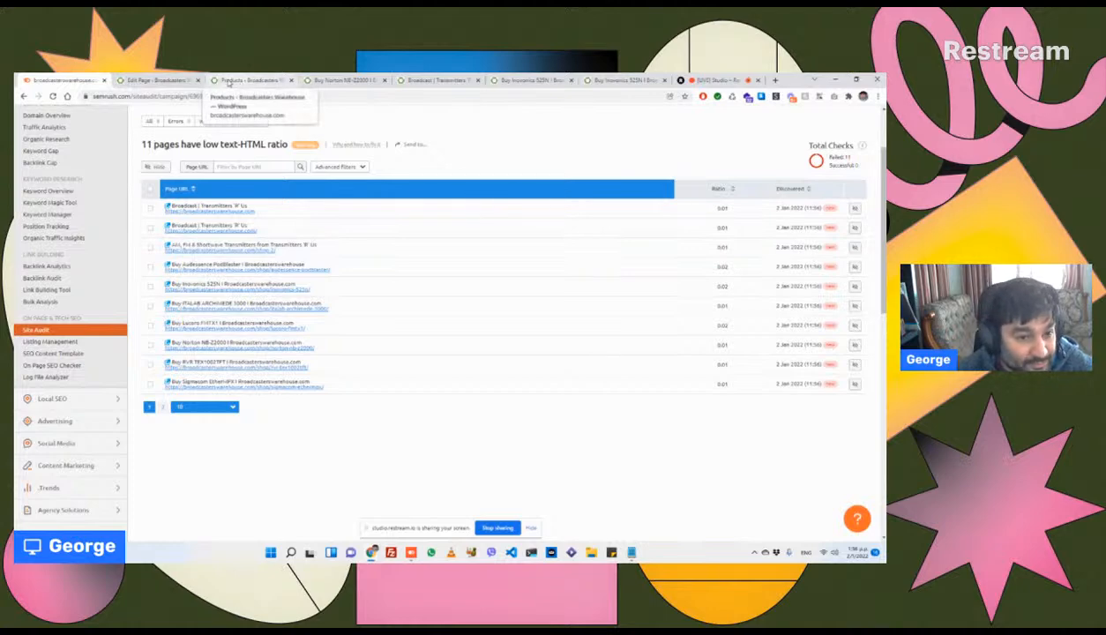
Step: Open the audit report of the first page with a low text-HTML ratio in a new tab
click(227, 80)
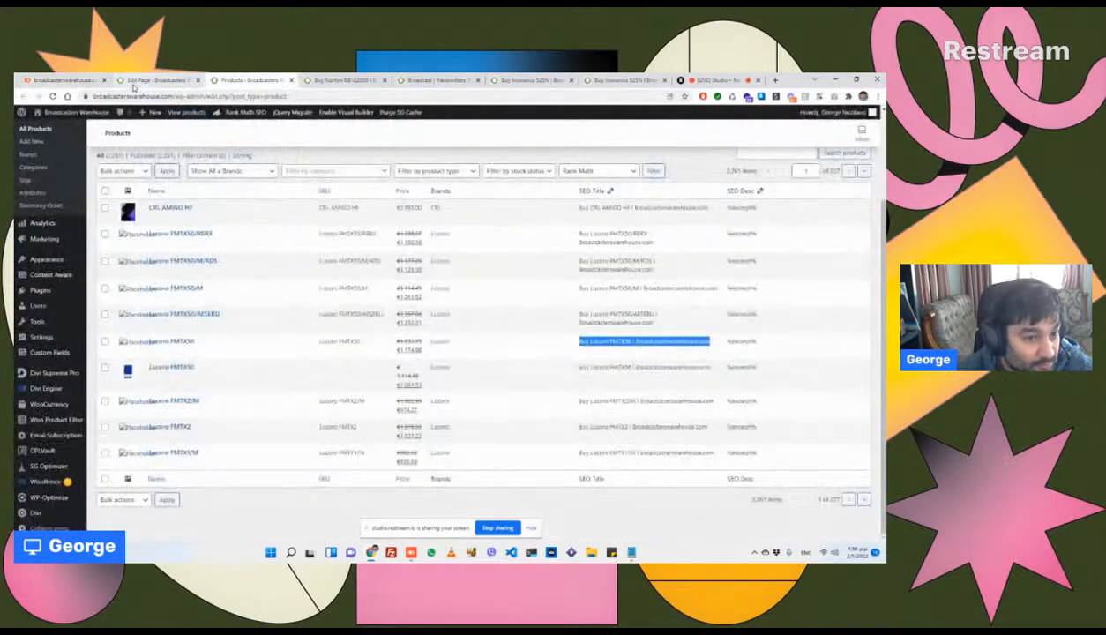
click(57, 80)
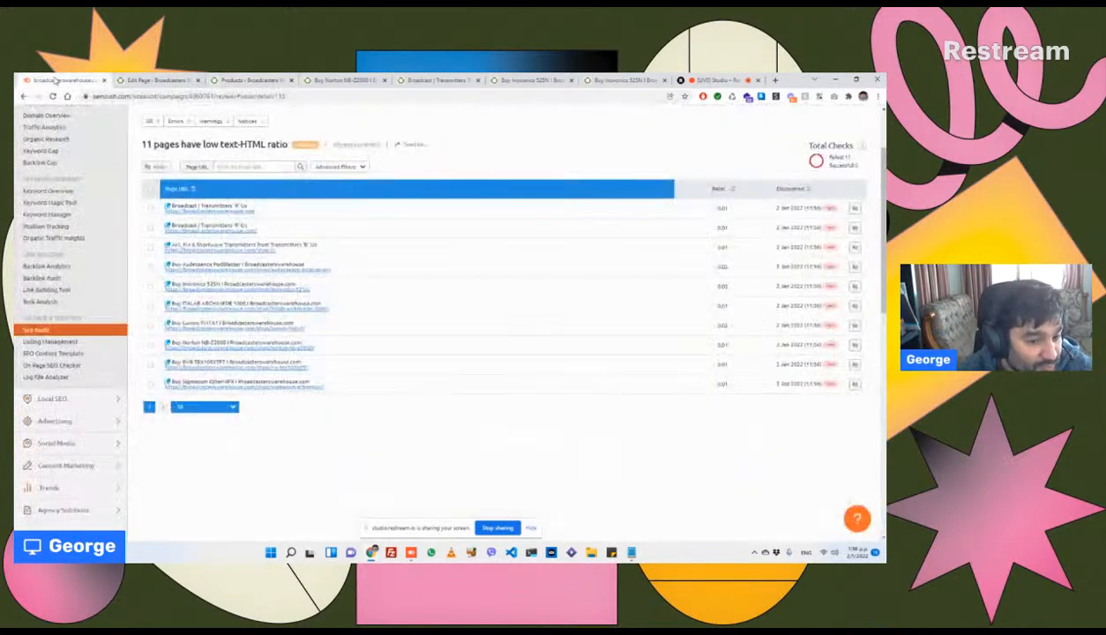
right_click(245, 217)
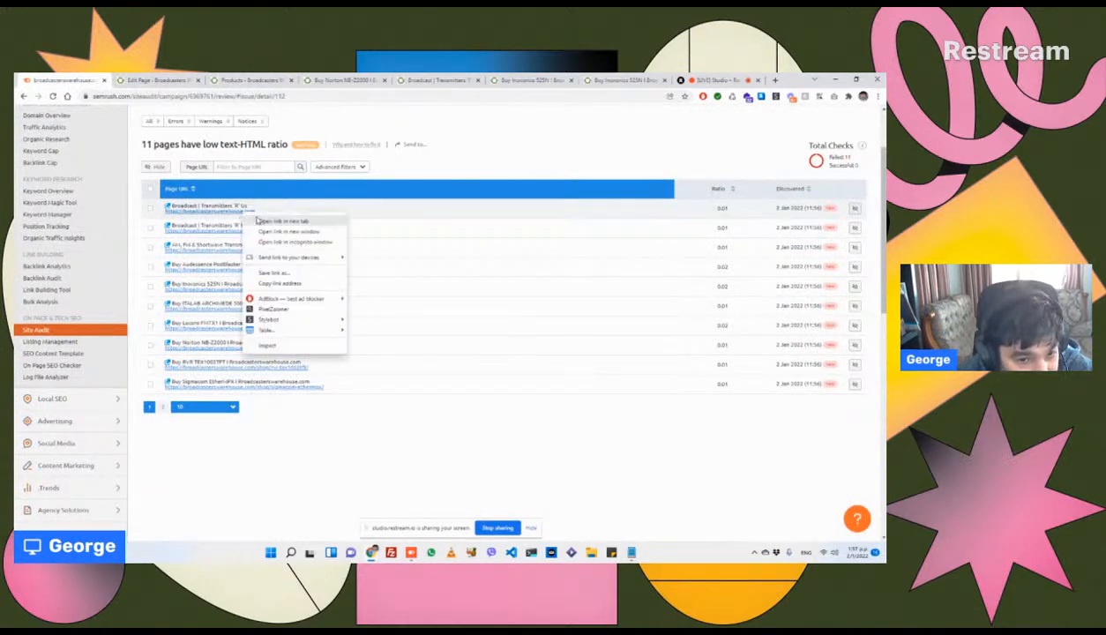
click(250, 220)
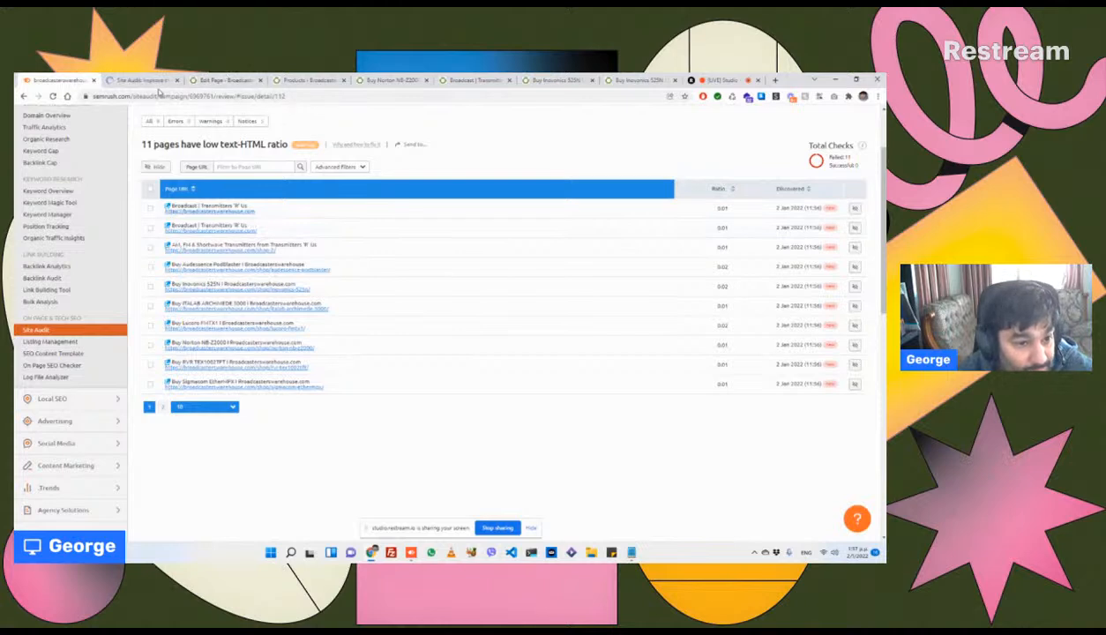
click(139, 82)
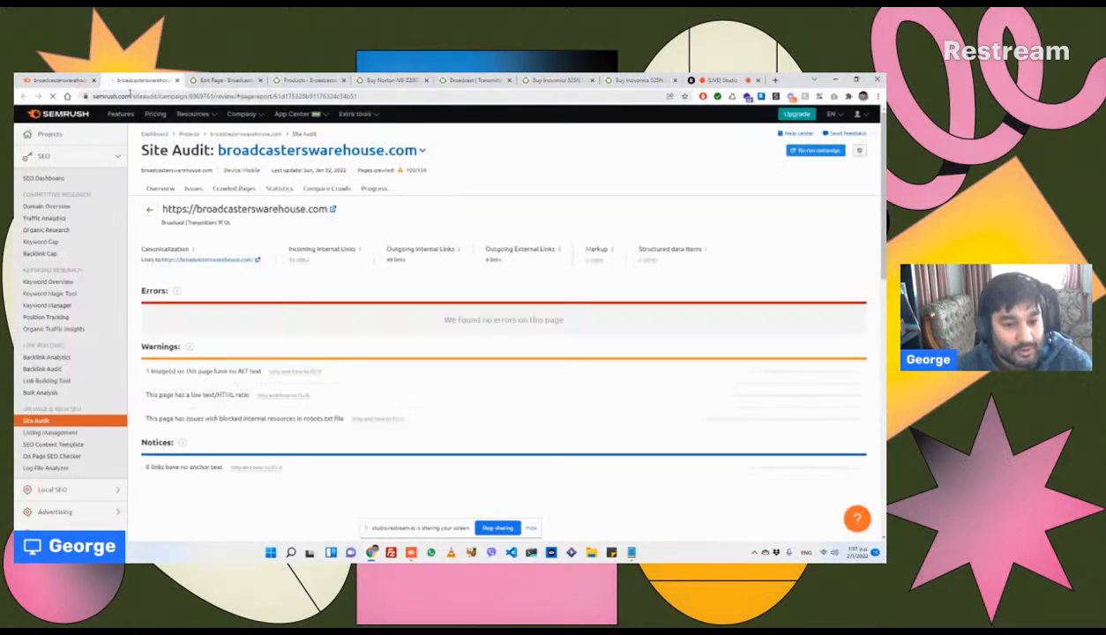
Step: Open the live broadcasterswarehouse.com homepage from its audit report and look over its content down to the footer
triple_click(208, 209)
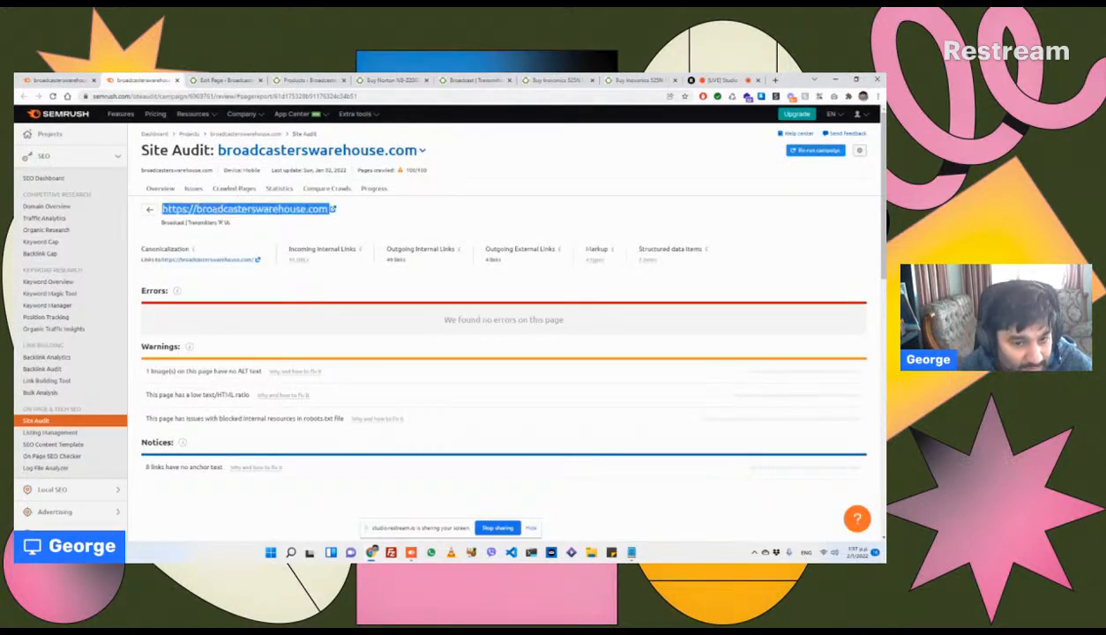
right_click(210, 210)
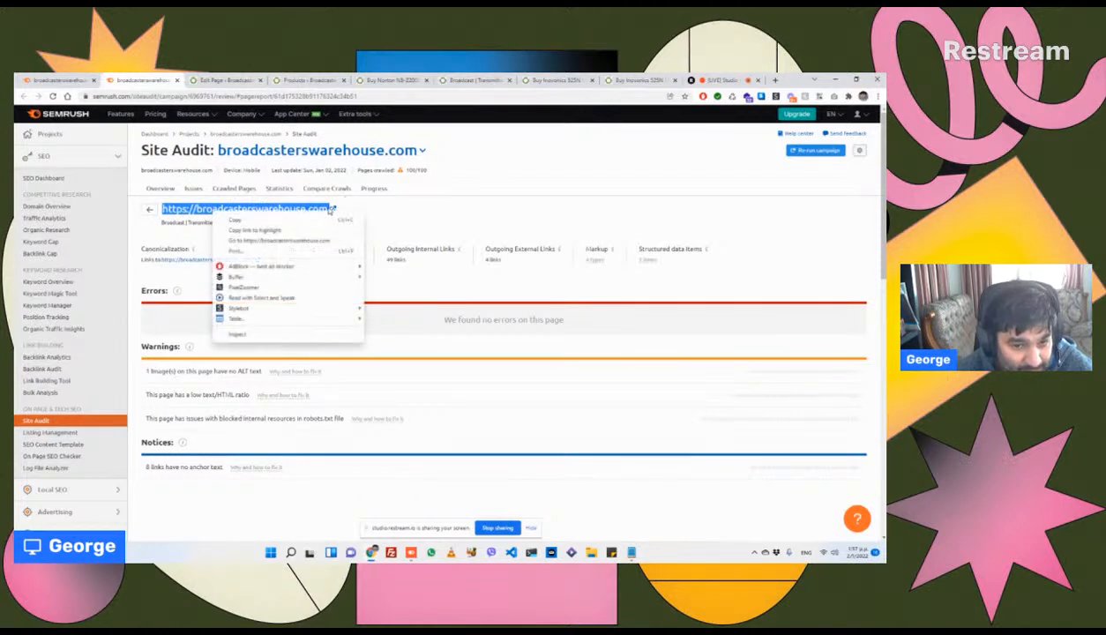
click(357, 210)
click(357, 210)
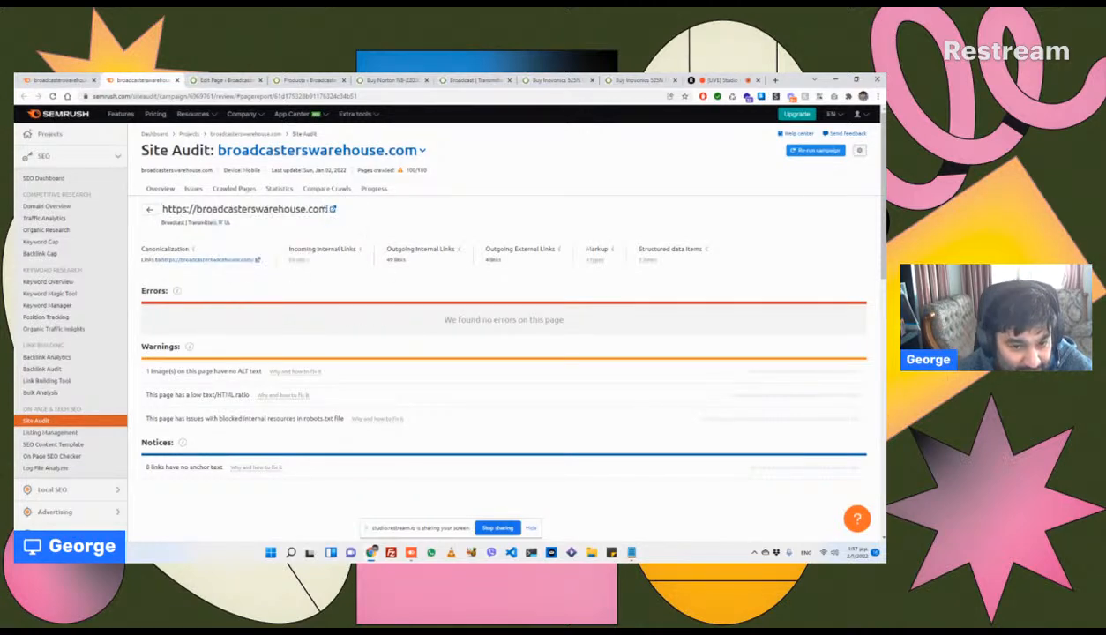
click(331, 209)
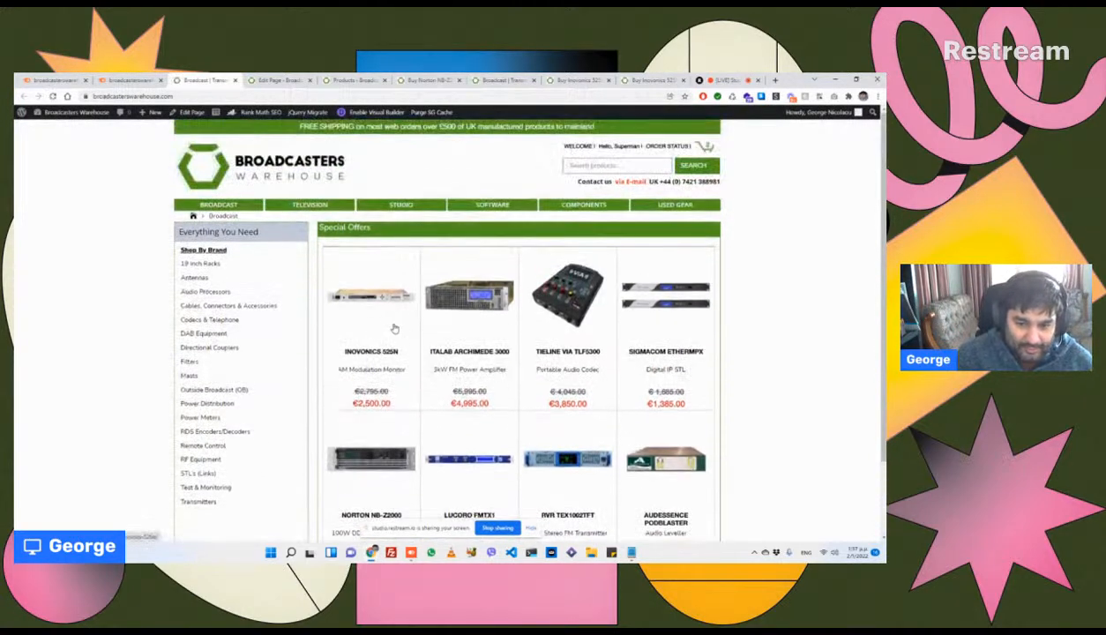
scroll(392, 328, down, 2)
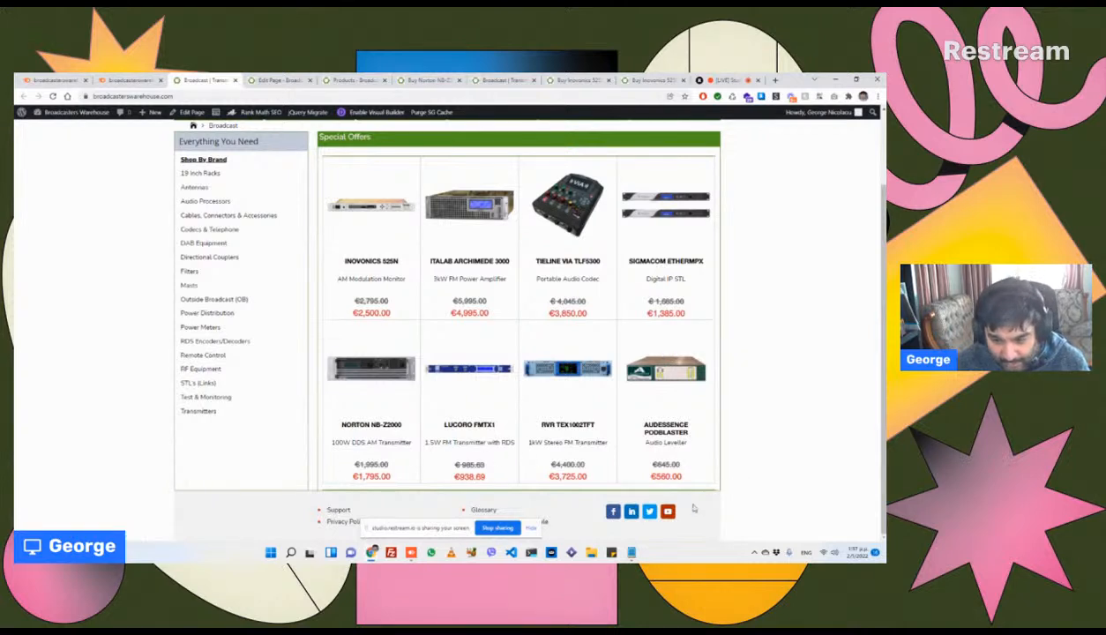
scroll(507, 203, up, 2)
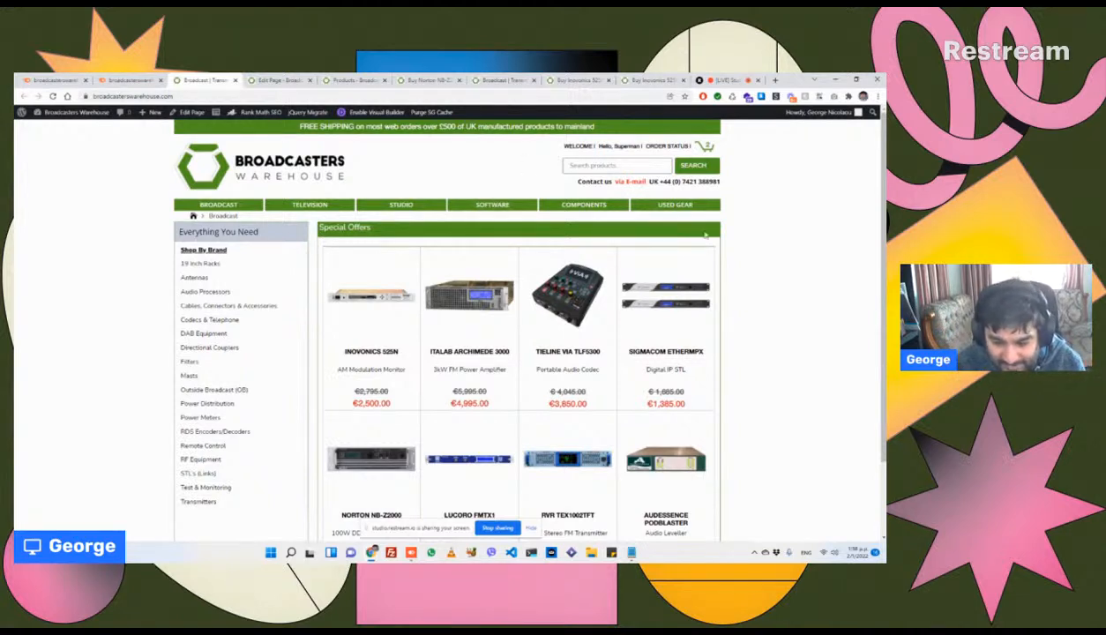
Step: Check the issue notes in Notepad and return to the list of pages with a low text-HTML ratio
mouse_move(633, 553)
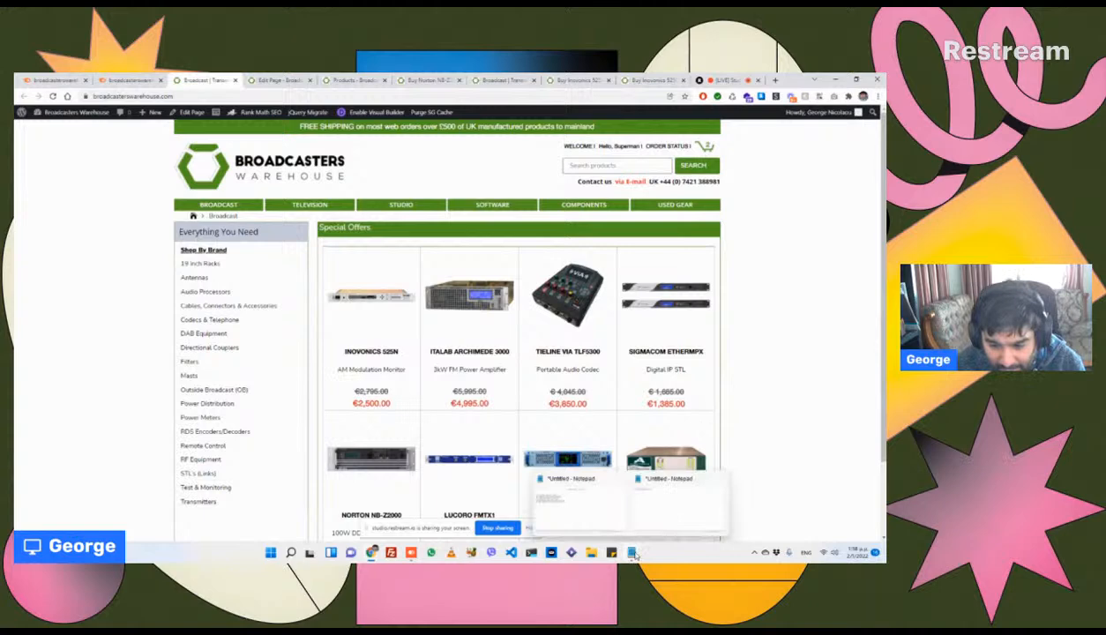
mouse_move(595, 526)
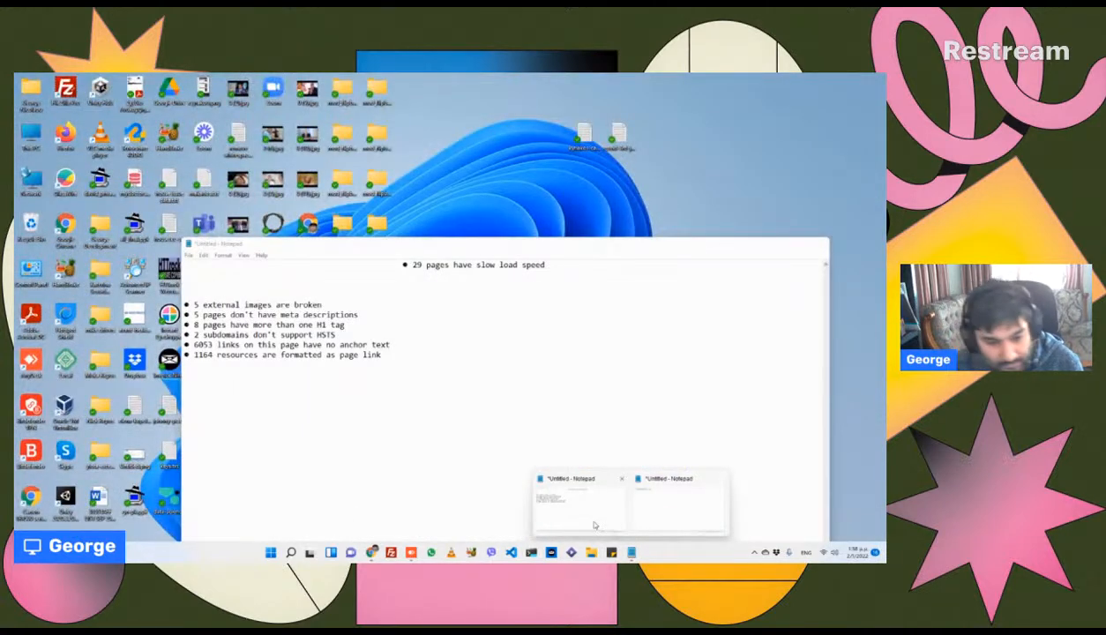
click(594, 525)
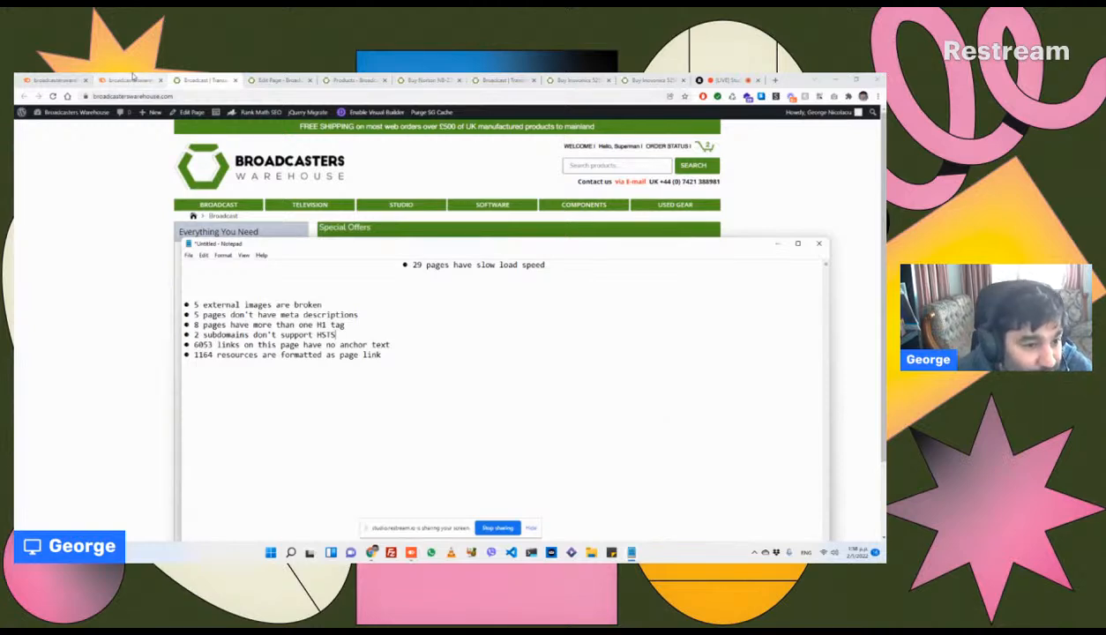
click(63, 82)
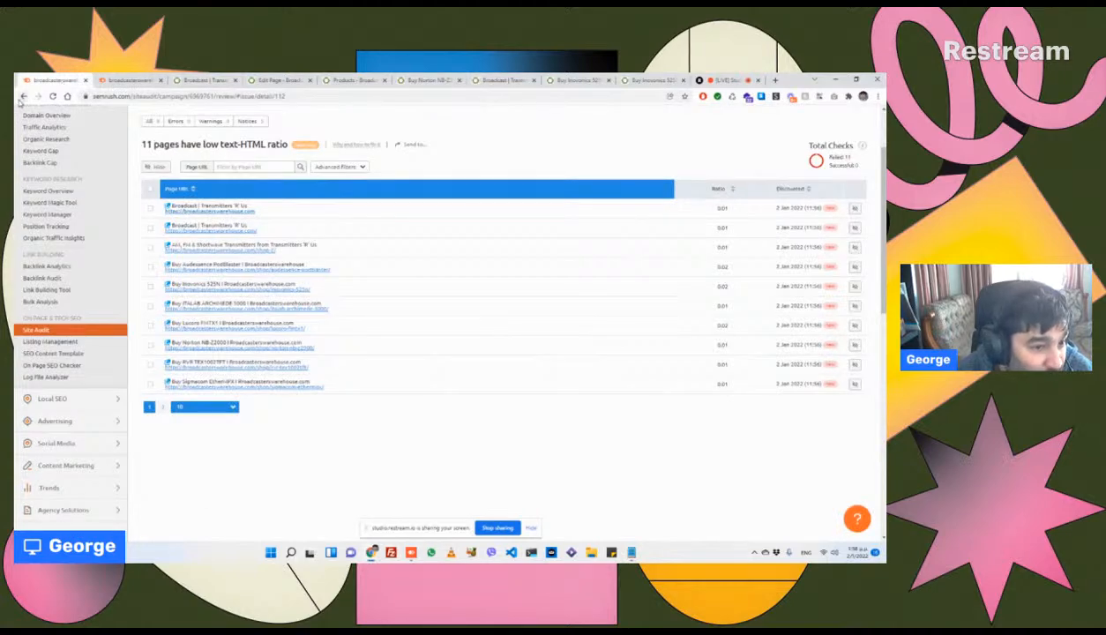
Step: From the full issue list, open the sitemap.xml warning's robots.txt page report and consult its explanation of why and how to fix it
click(24, 96)
scroll(382, 270, down, 6)
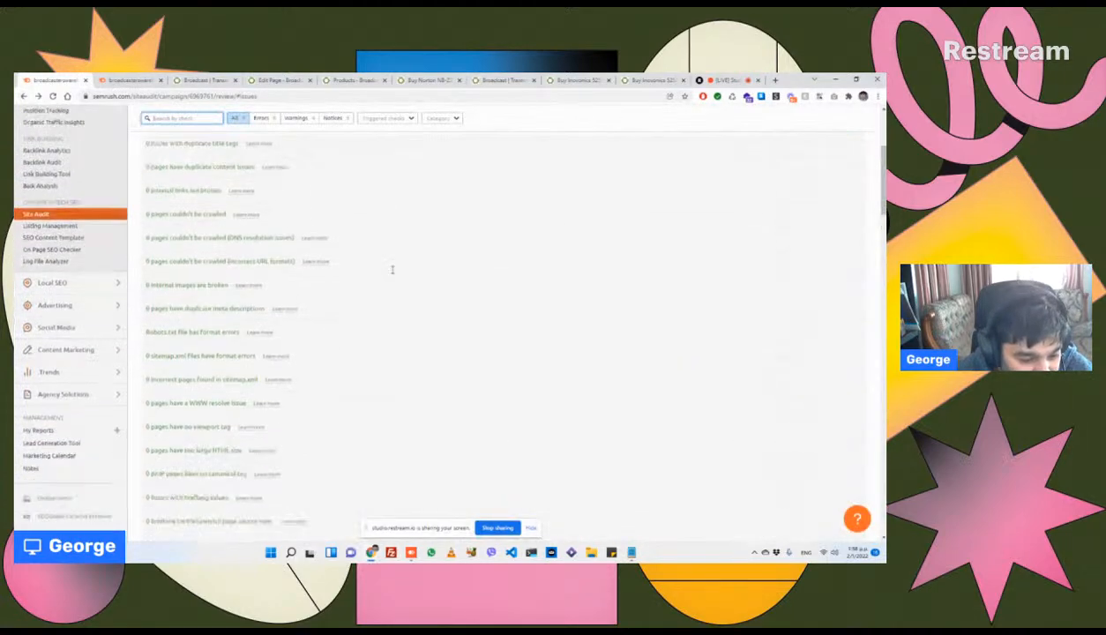
scroll(382, 271, down, 10)
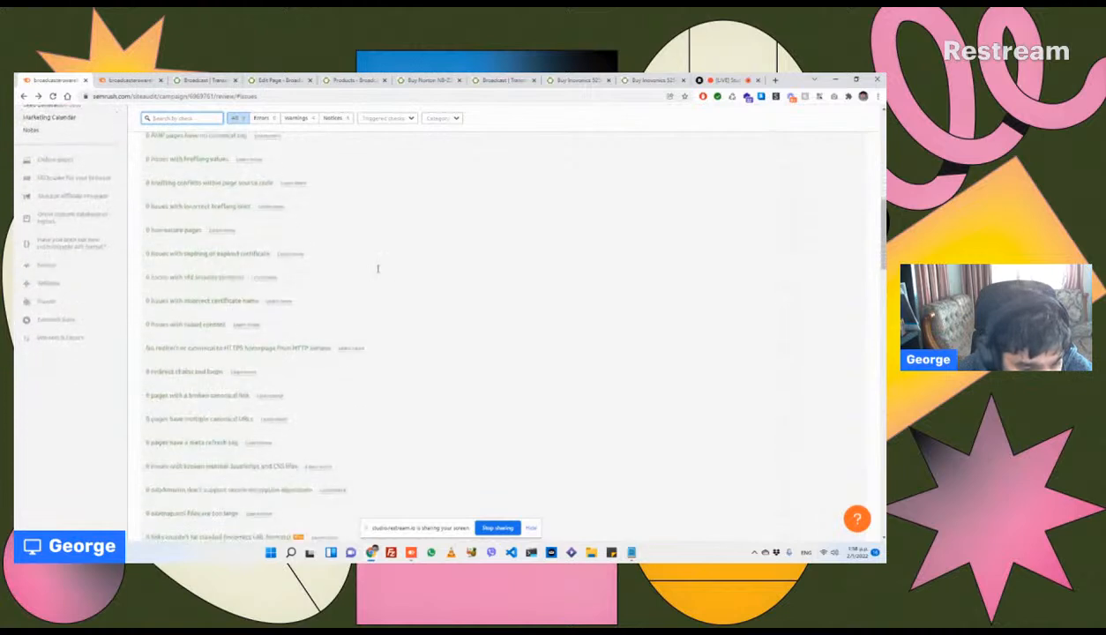
scroll(376, 263, down, 4)
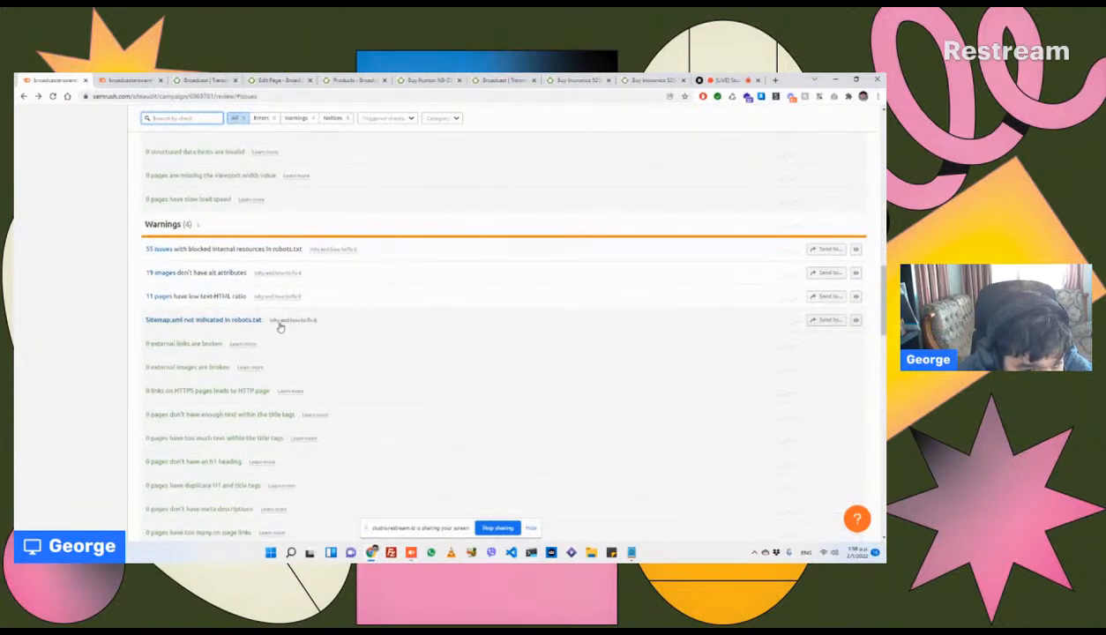
click(233, 320)
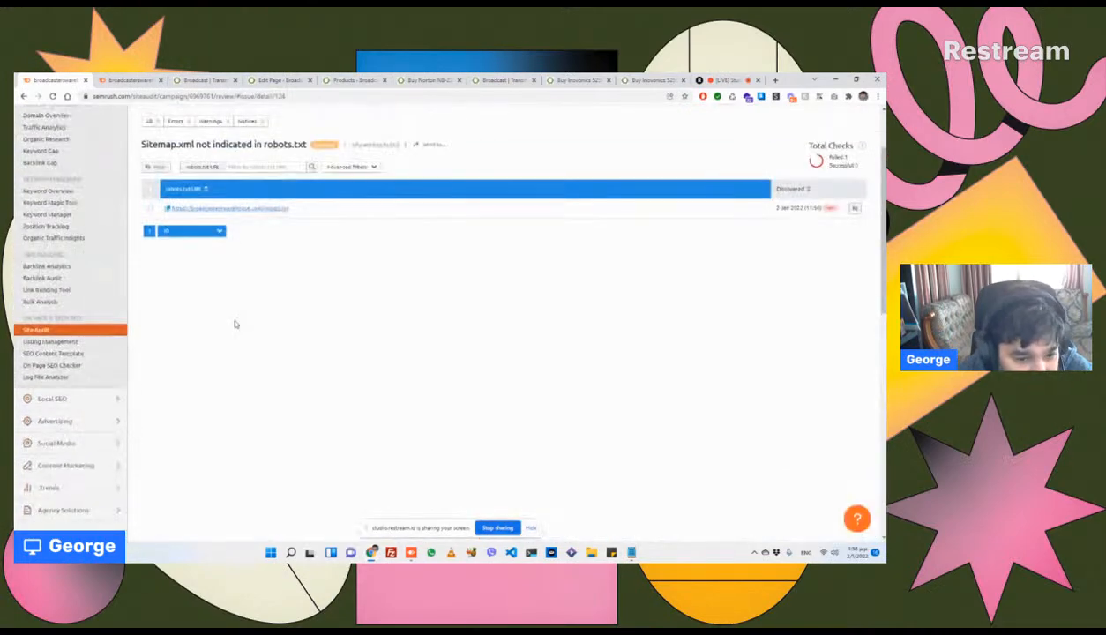
click(238, 209)
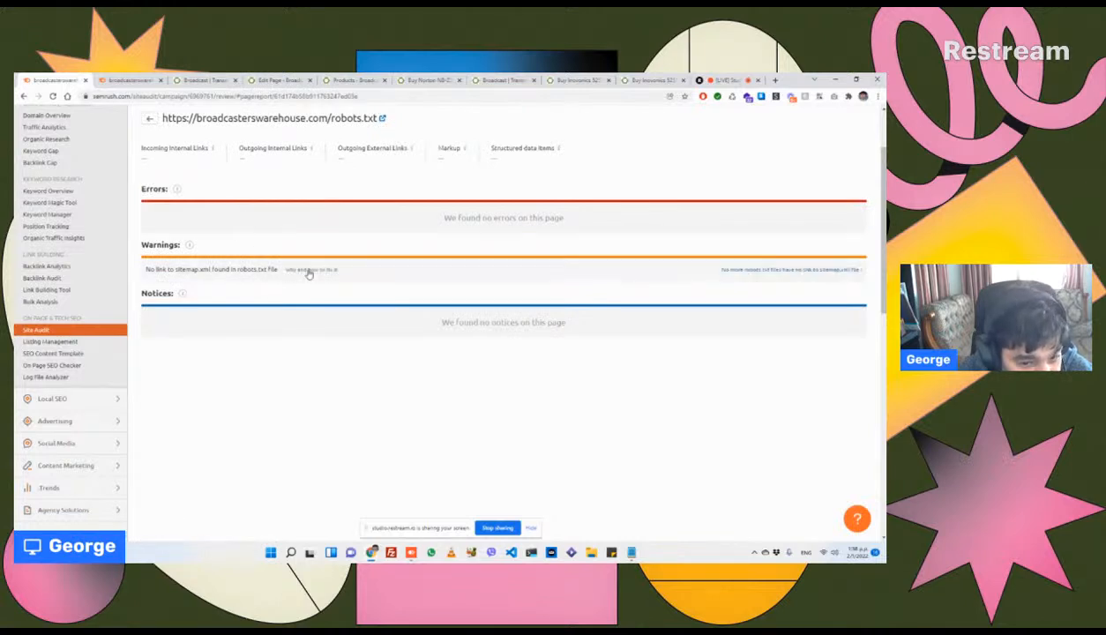
mouse_move(308, 270)
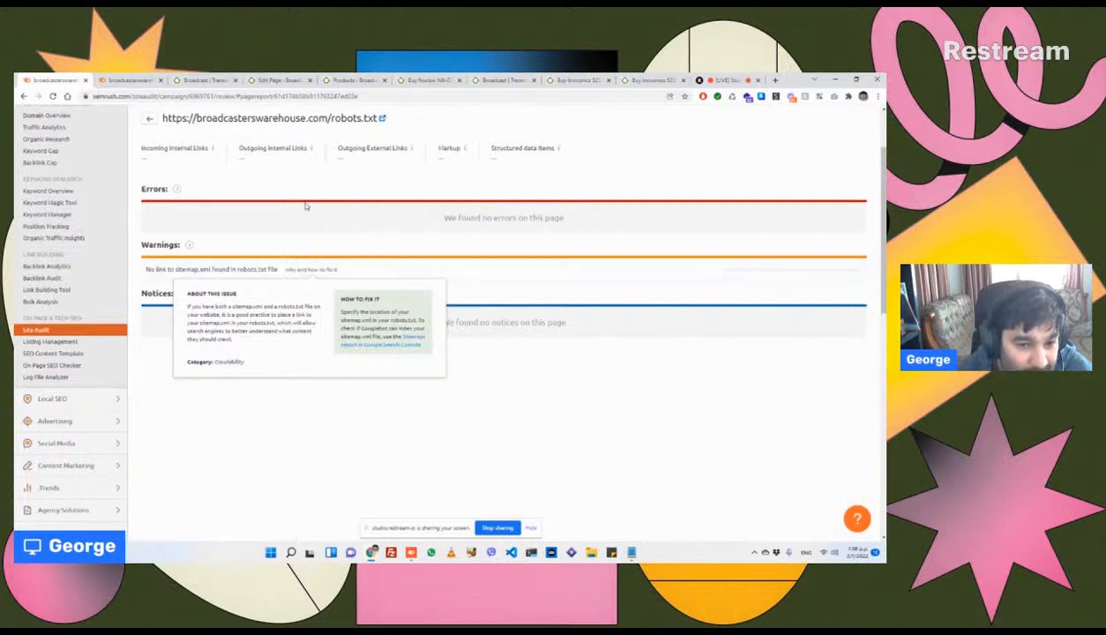
Step: Reopen the broadcasterswarehouse.com audit from the project list and open the warning about images without alt attributes from the full issue list
click(36, 330)
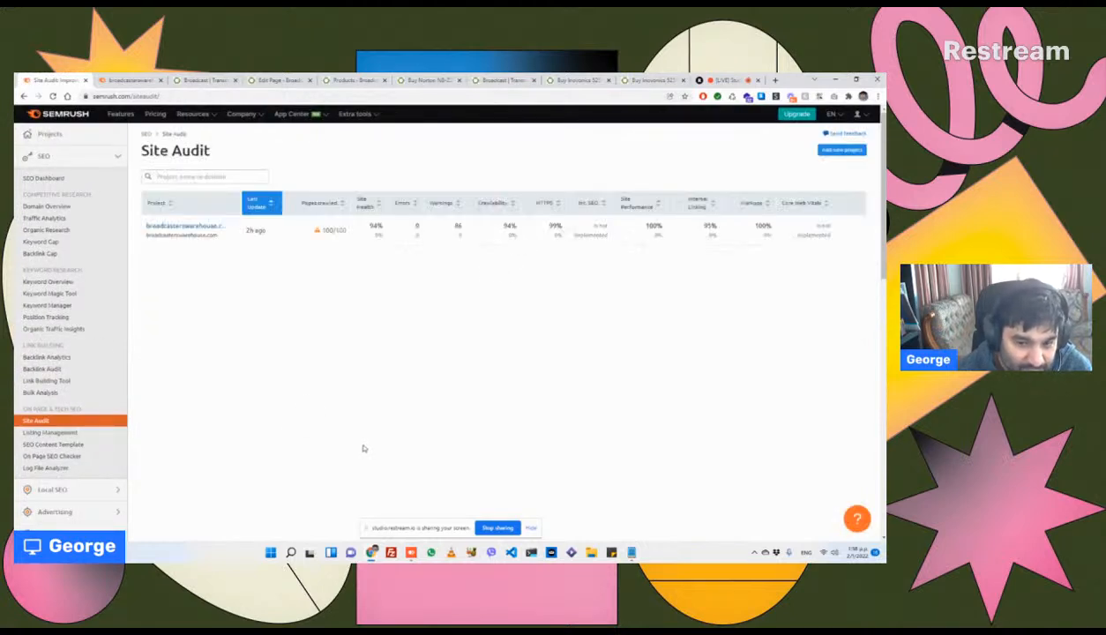
click(174, 227)
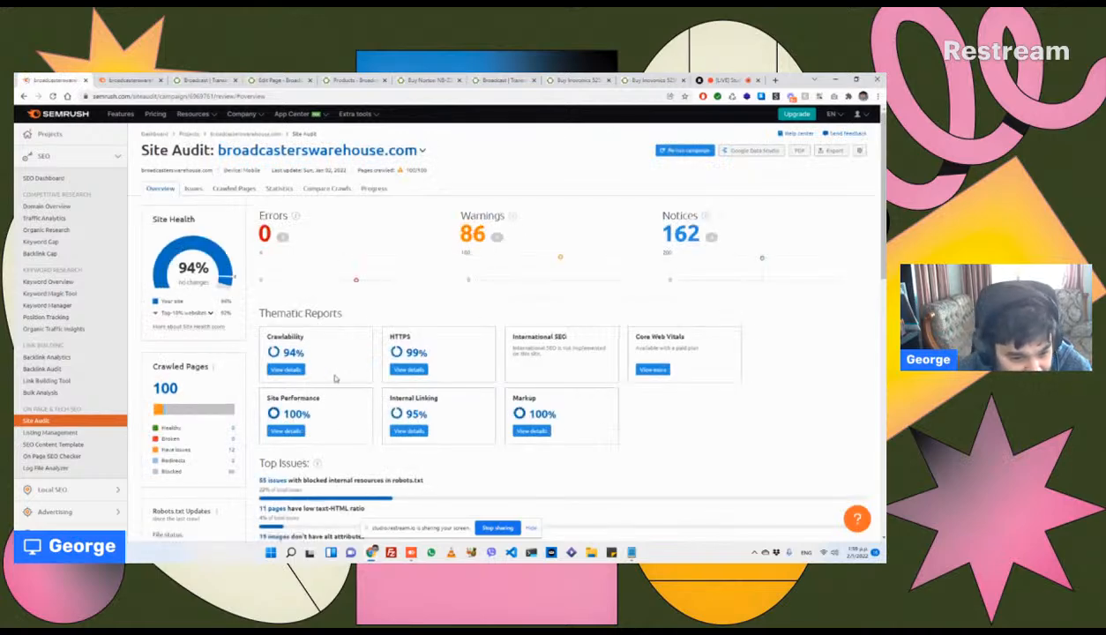
scroll(194, 486, down, 3)
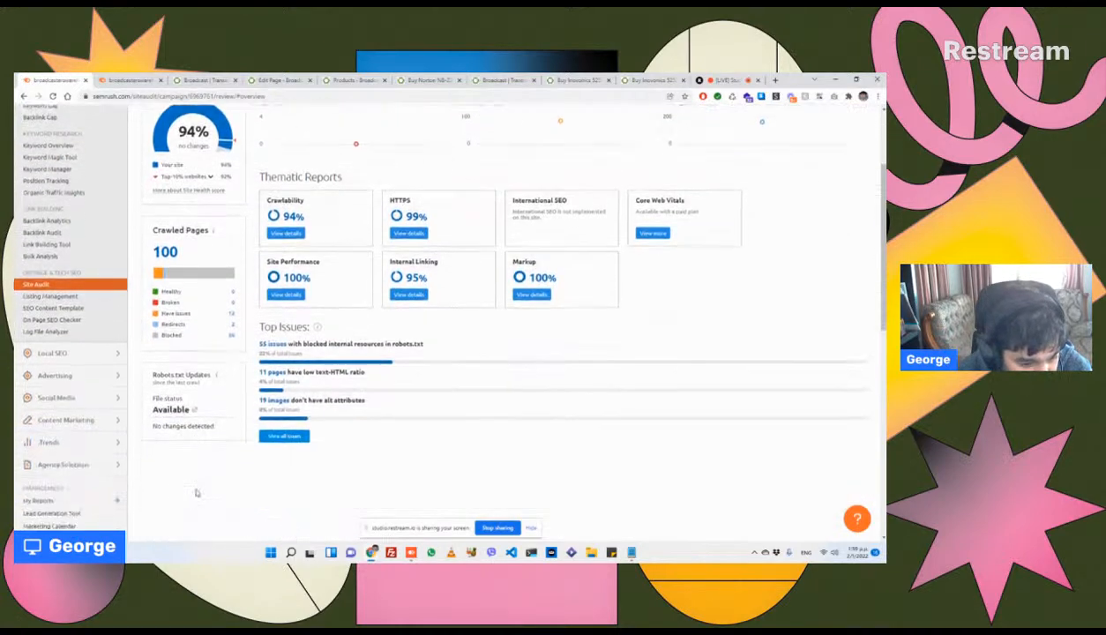
click(276, 435)
scroll(275, 438, down, 10)
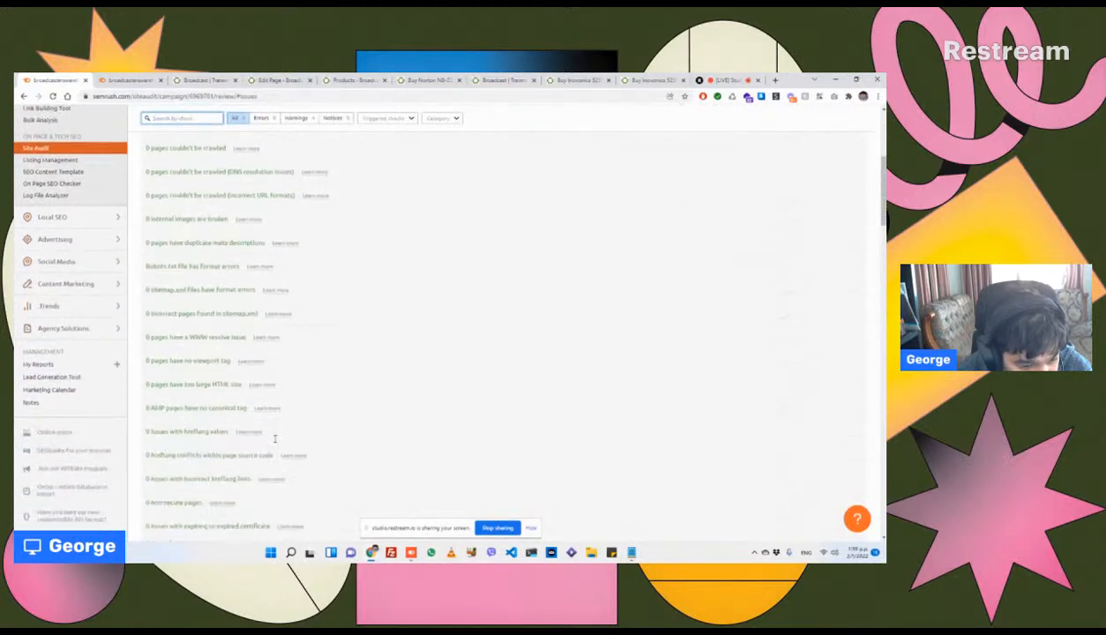
scroll(271, 441, down, 5)
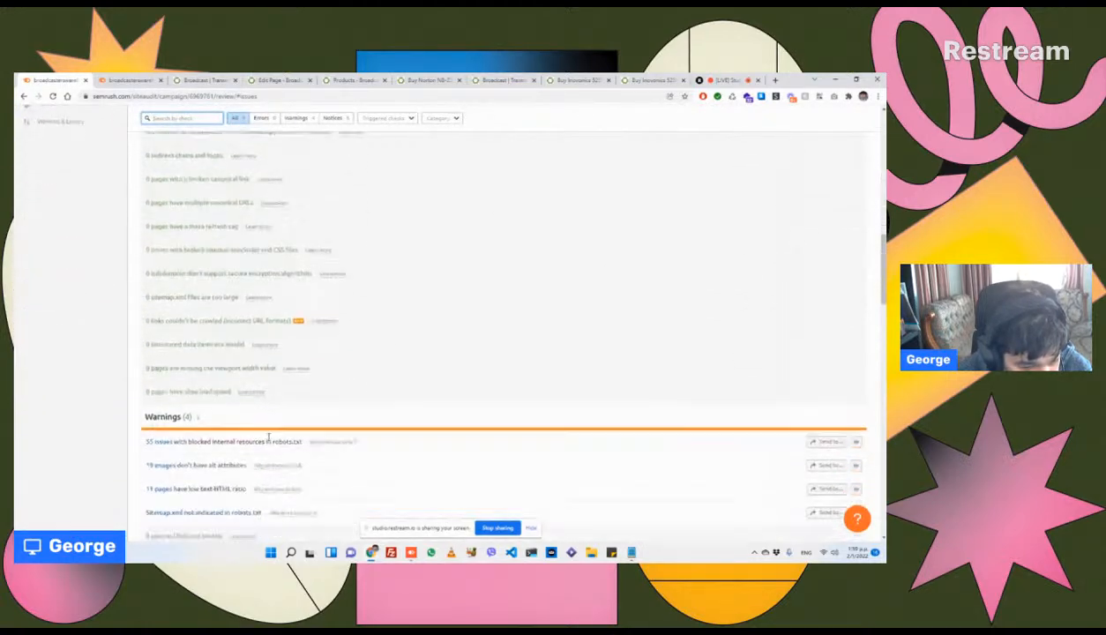
scroll(268, 440, up, 1)
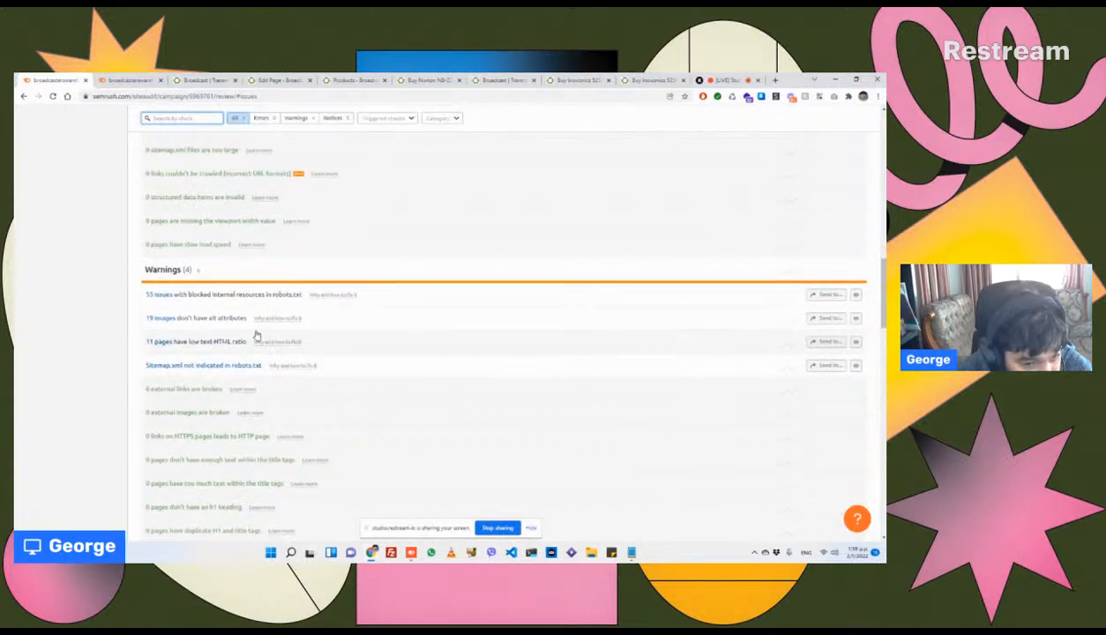
click(169, 320)
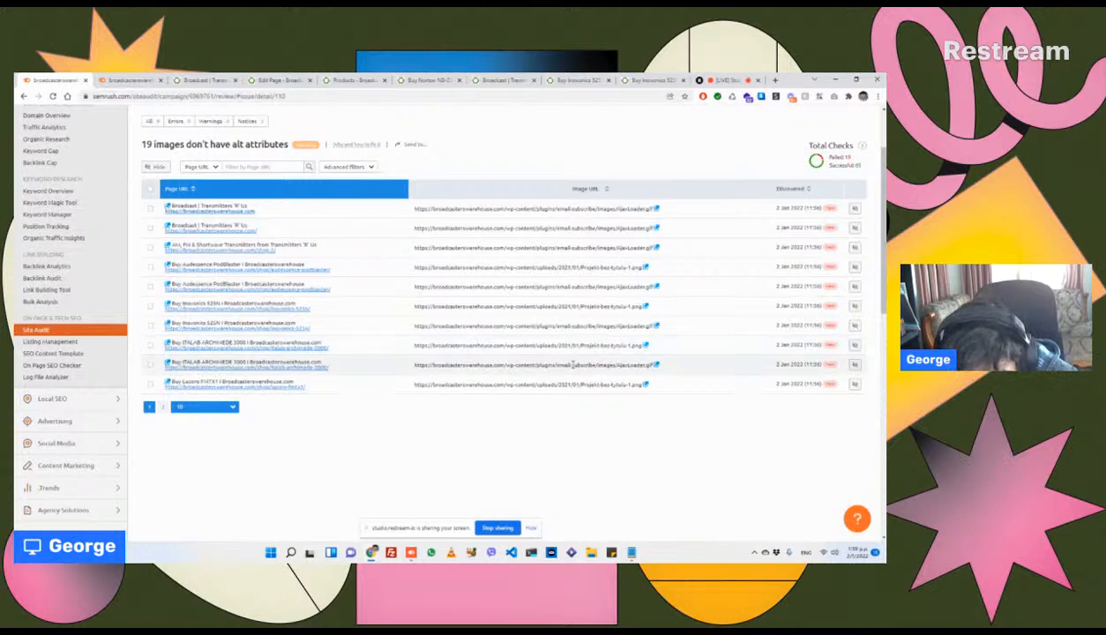
Step: Look over the image URLs lacking alt attributes and check the issue notes in Notepad
drag(674, 385, 521, 227)
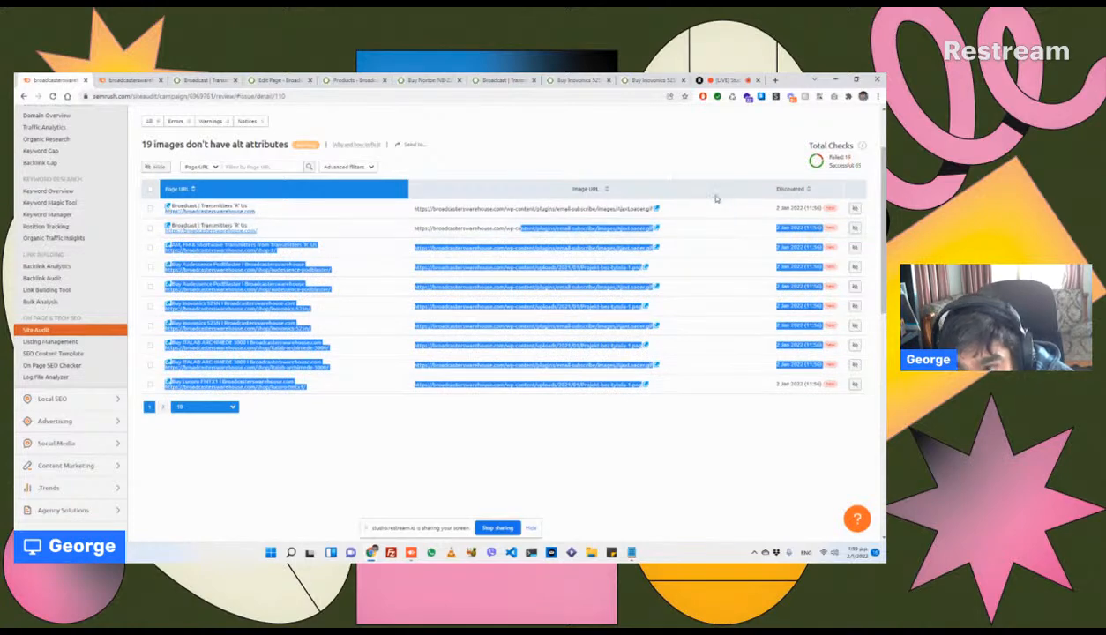
click(688, 154)
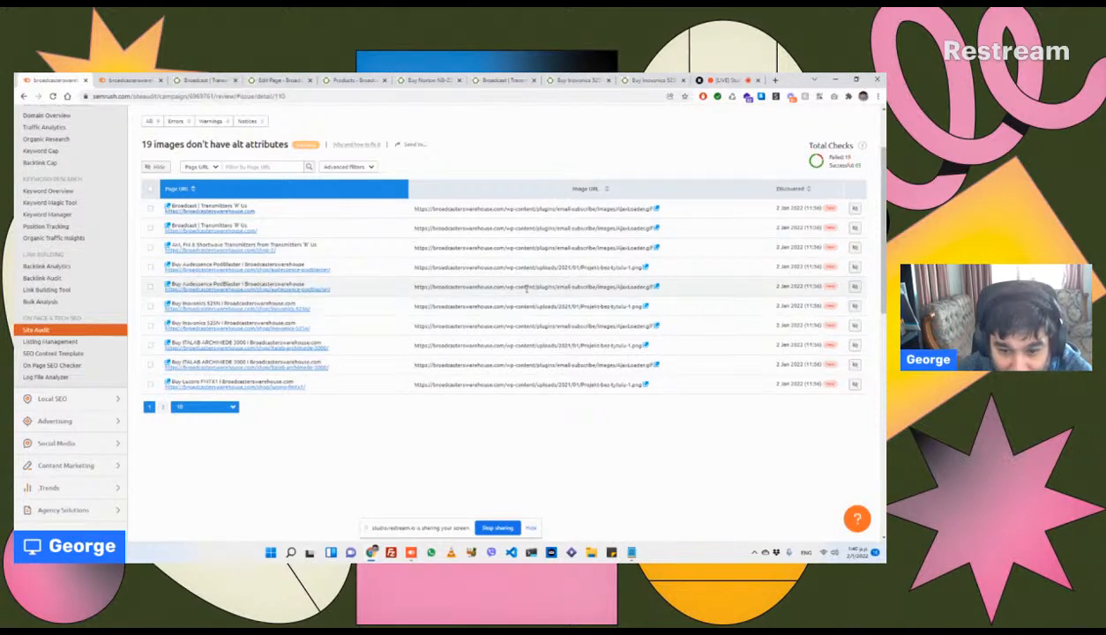
triple_click(526, 286)
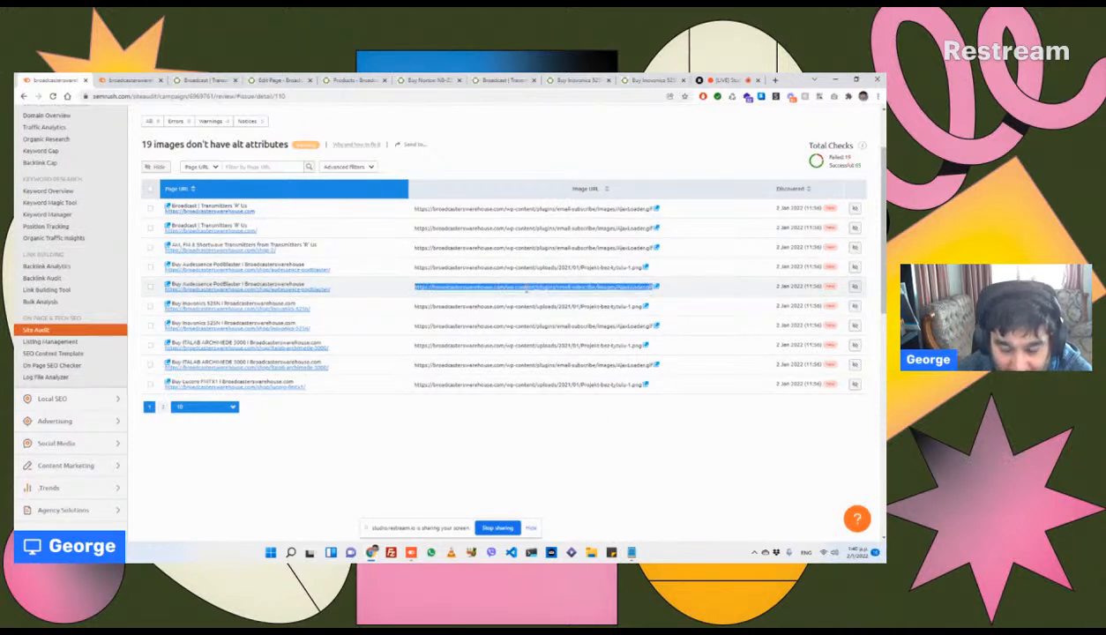
click(631, 552)
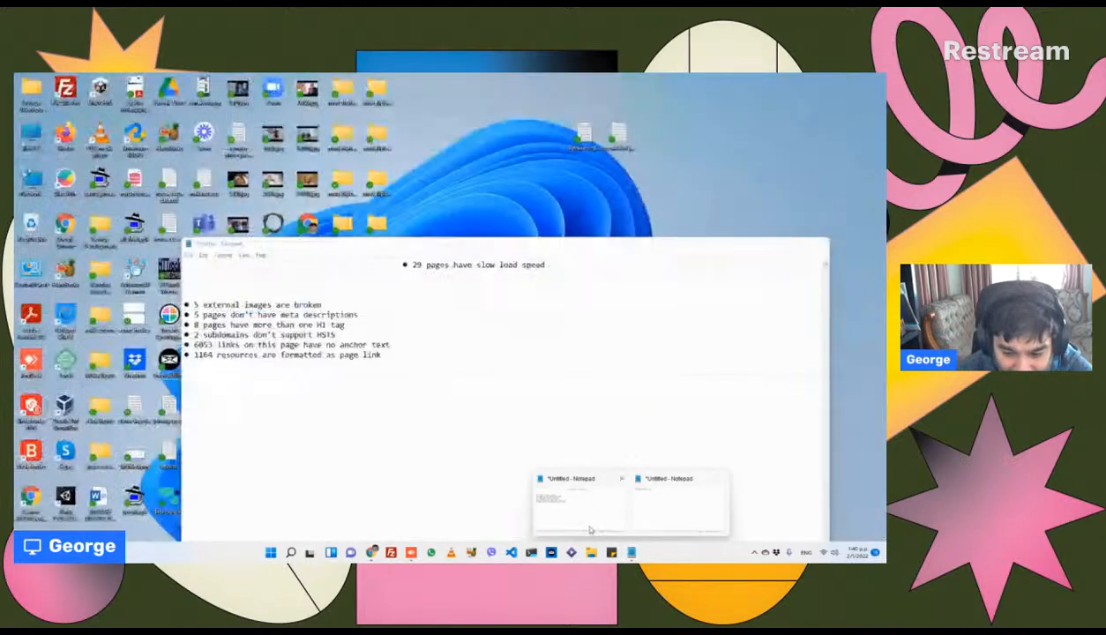
click(587, 525)
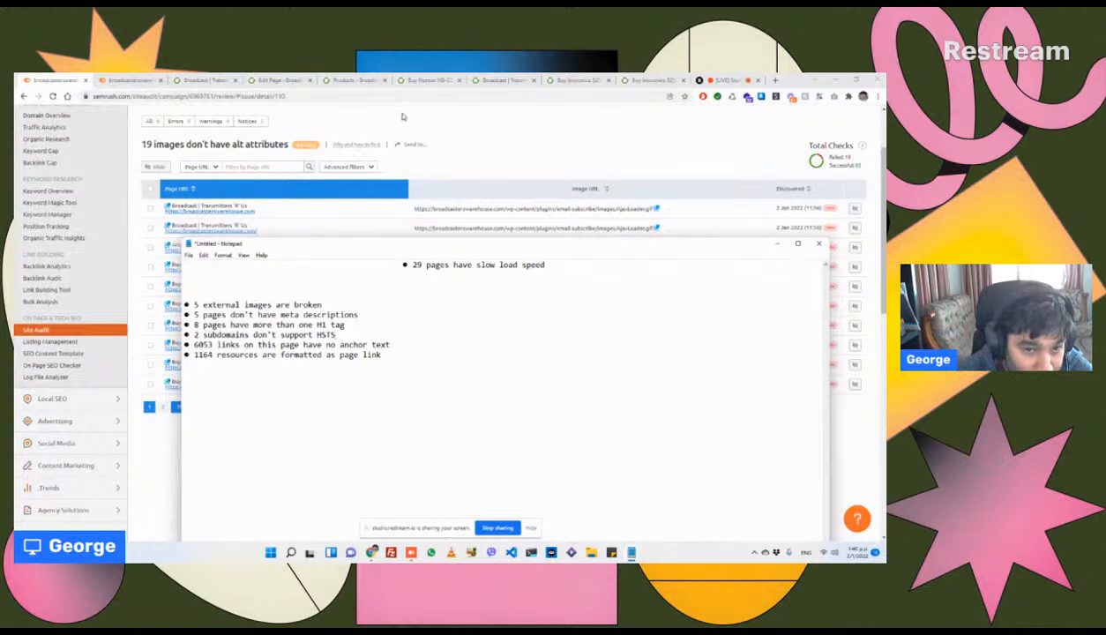
Step: Open the first listed image, AjaxLoader.gif, in a new tab, inspect its URL and close the tab
triple_click(553, 210)
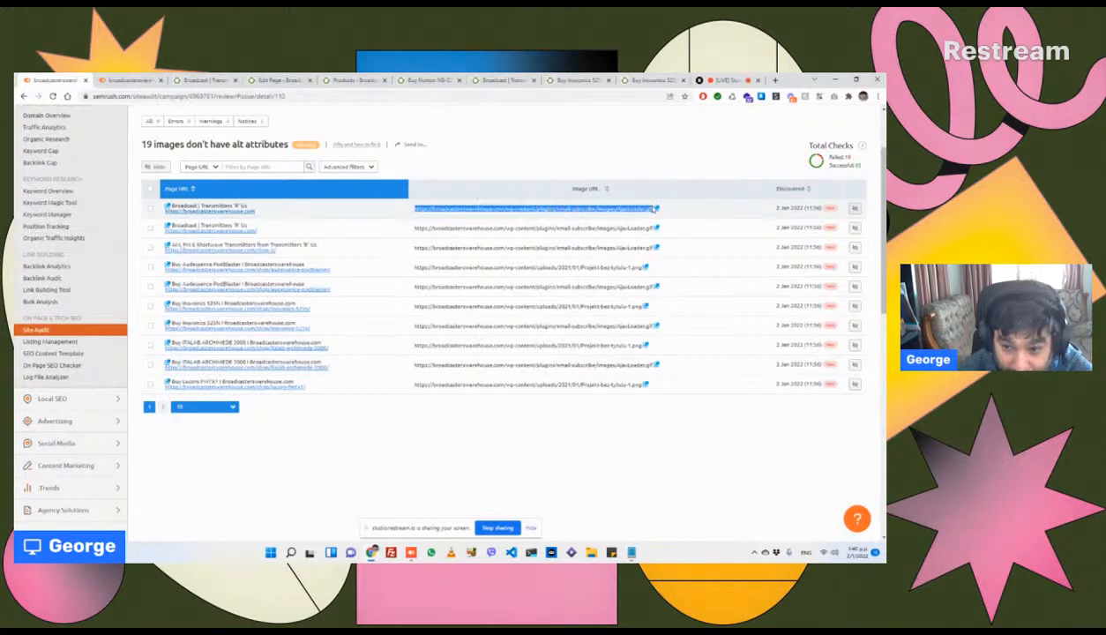
click(640, 209)
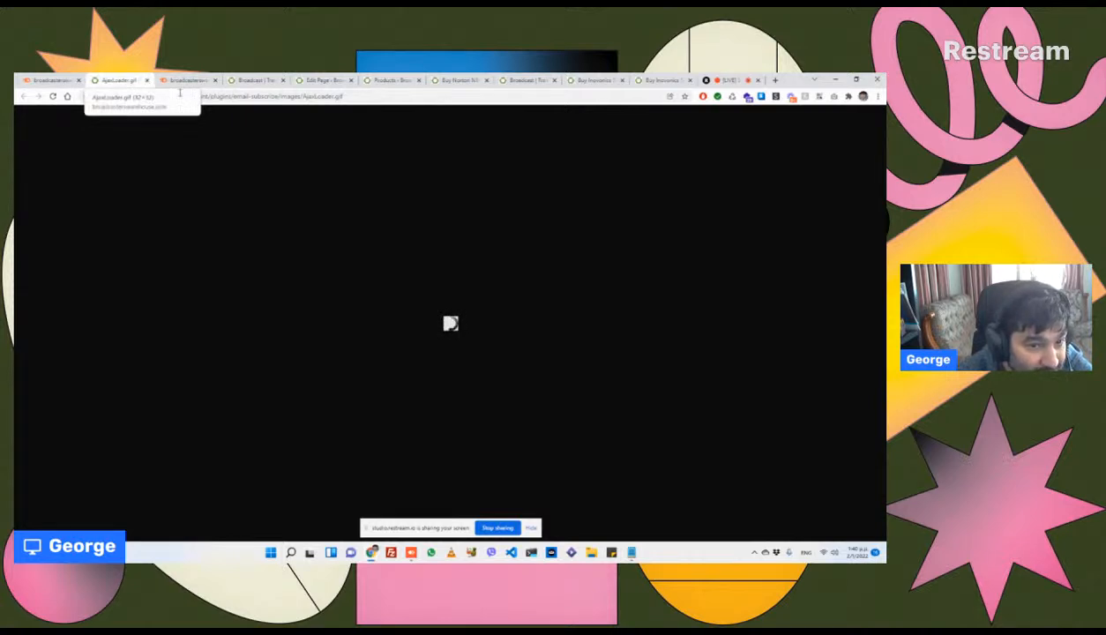
click(280, 98)
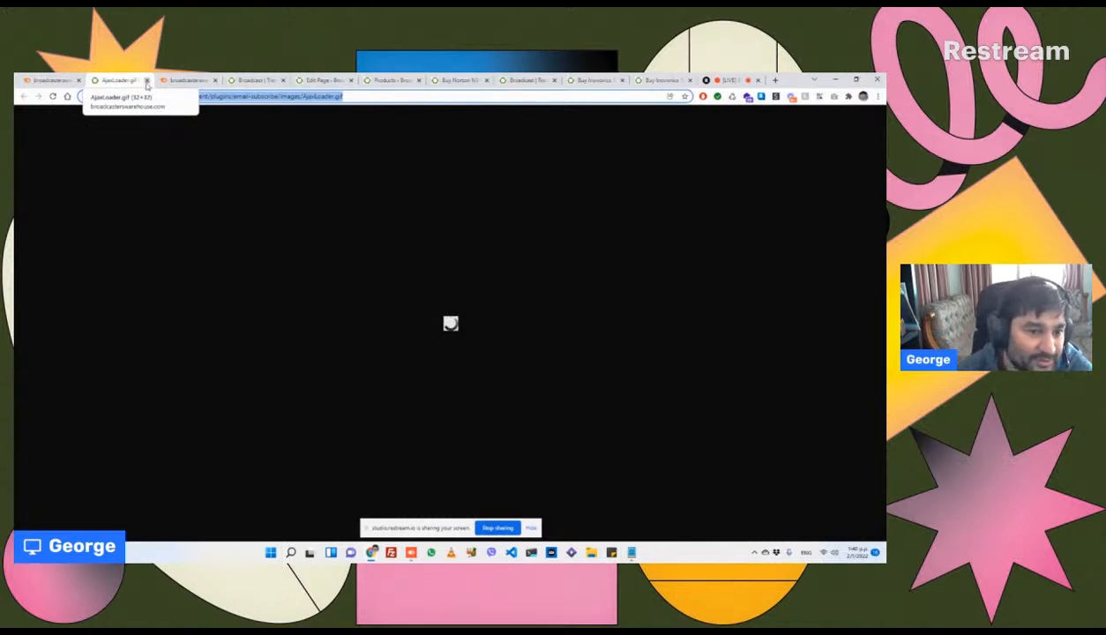
click(148, 81)
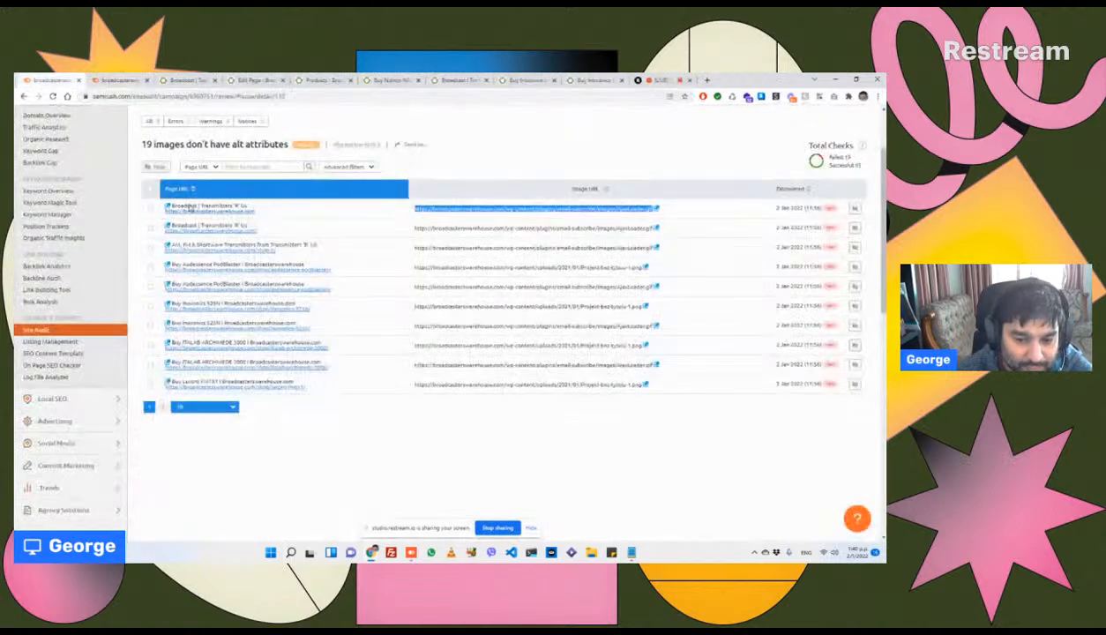
click(611, 552)
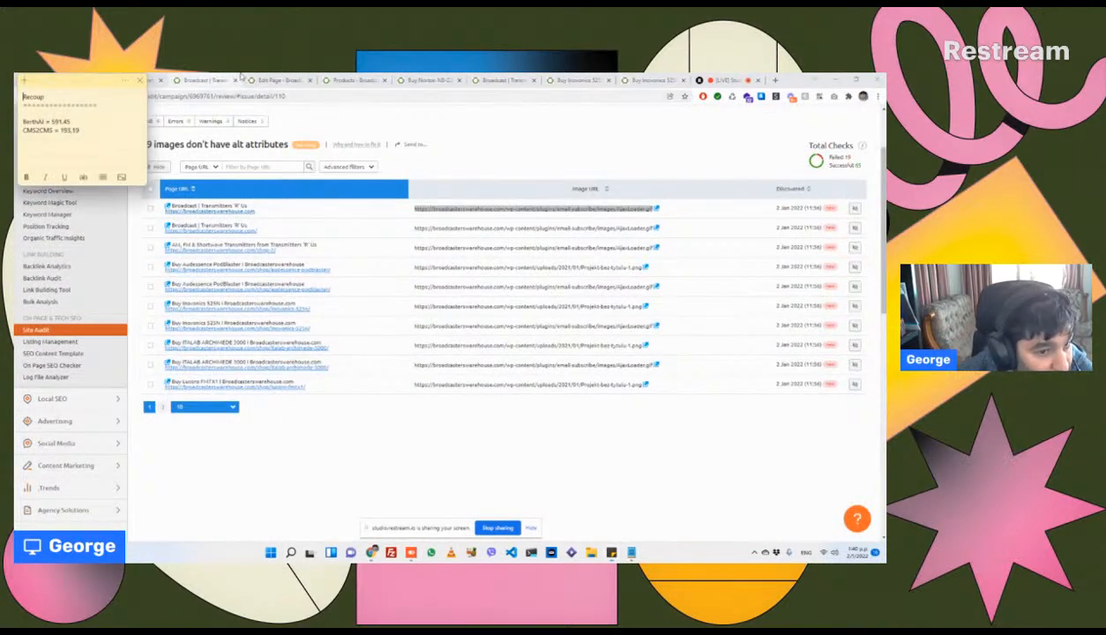
click(139, 80)
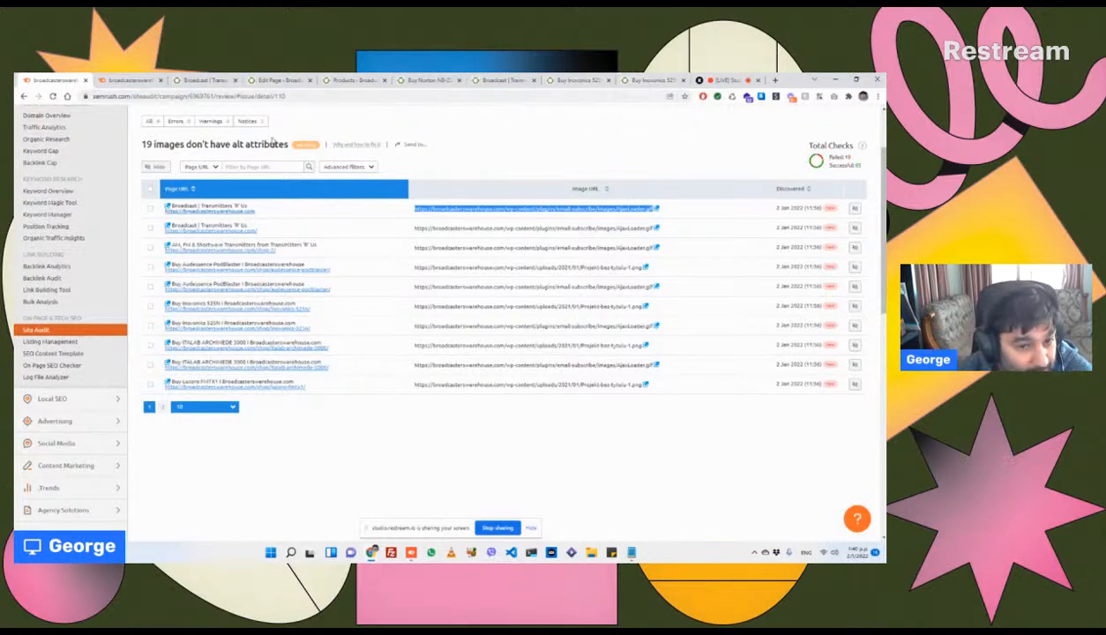
scroll(198, 138, up, 1)
scroll(198, 139, up, 1)
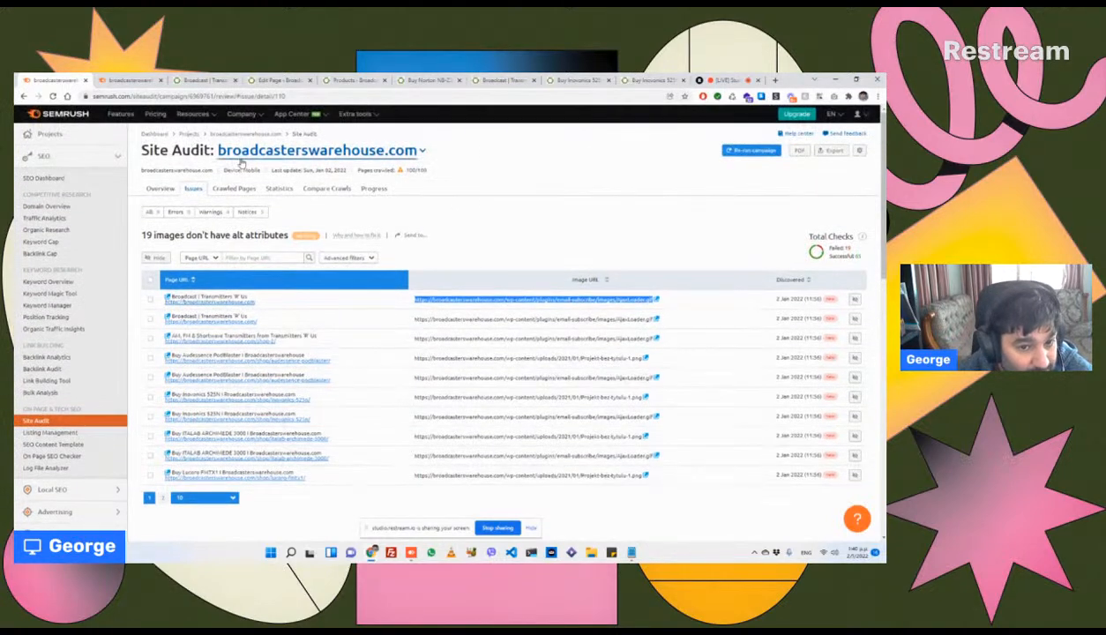
click(240, 159)
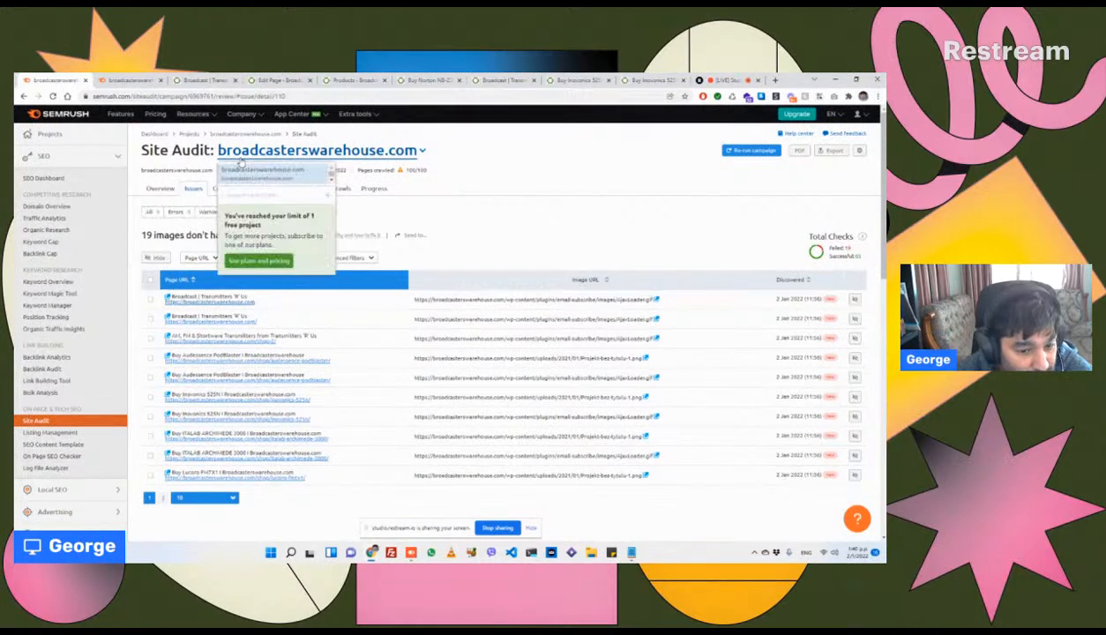
click(239, 151)
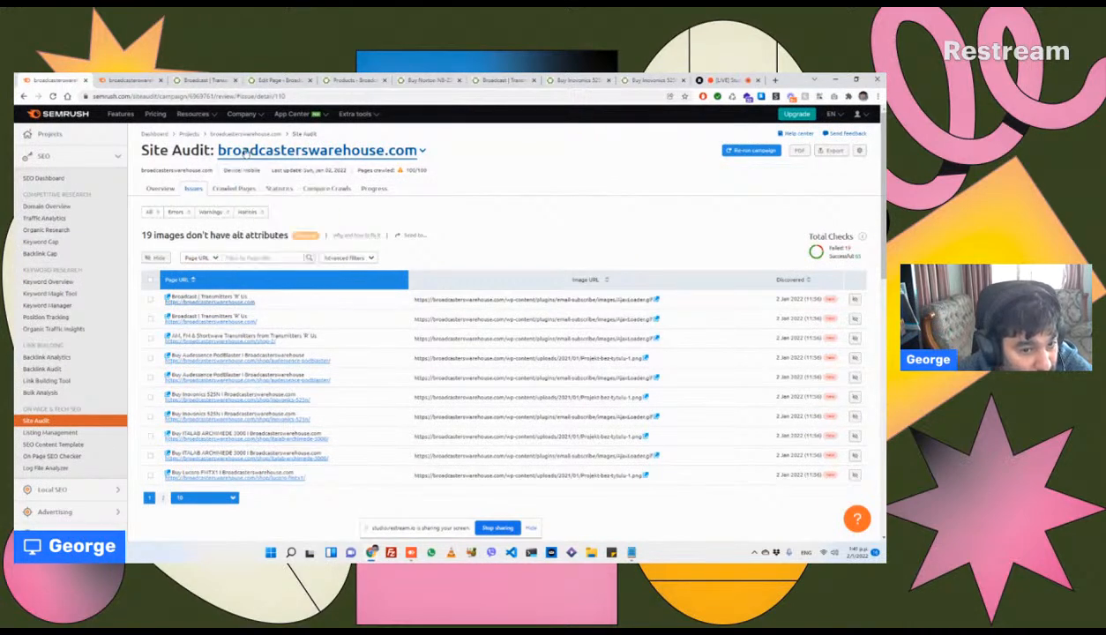
Step: Go back to the full issue list and review the checks down to the Warnings section
click(23, 96)
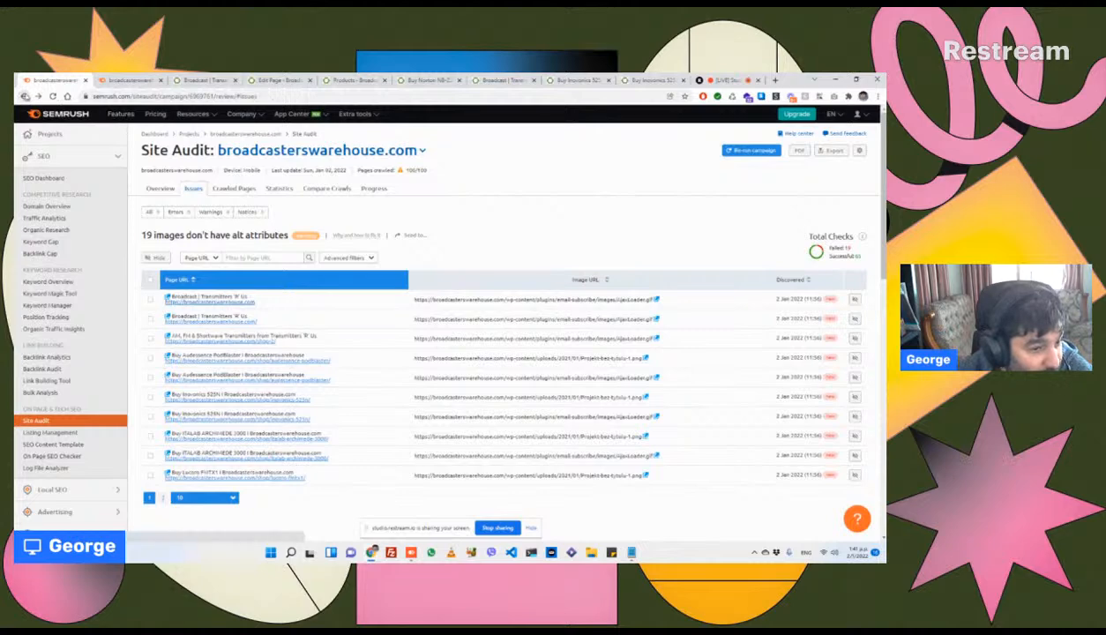
scroll(192, 150, down, 5)
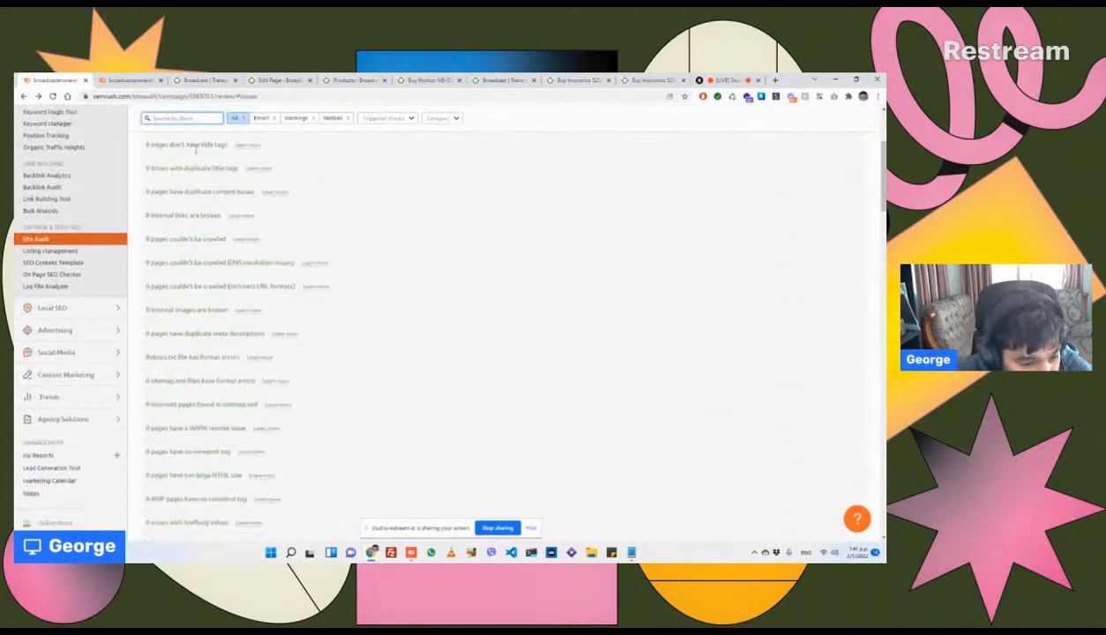
scroll(211, 149, down, 8)
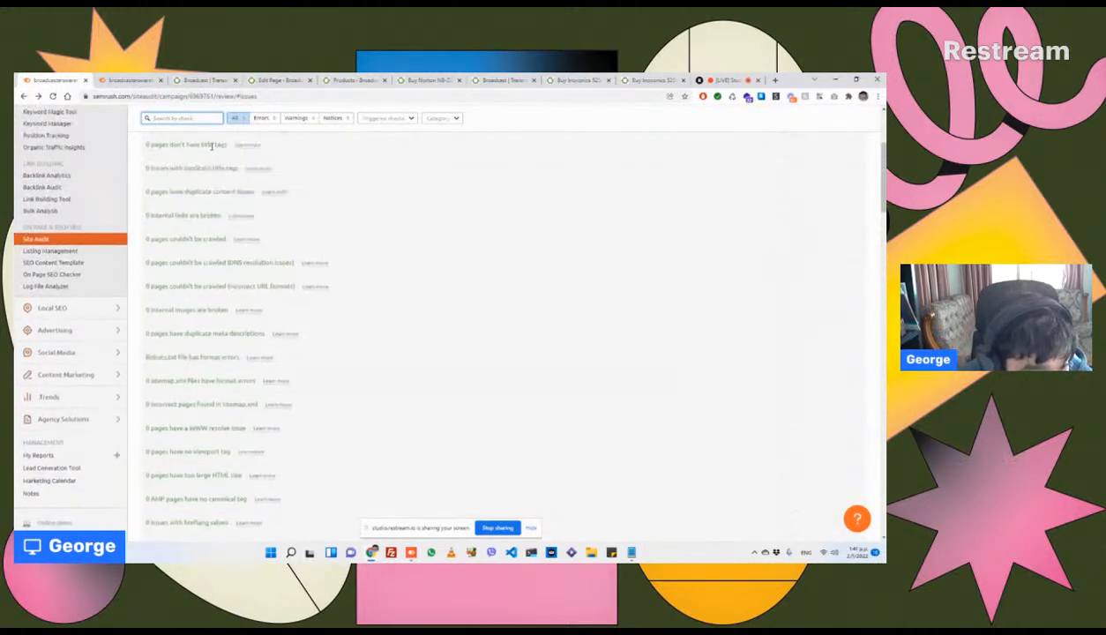
scroll(209, 158, down, 3)
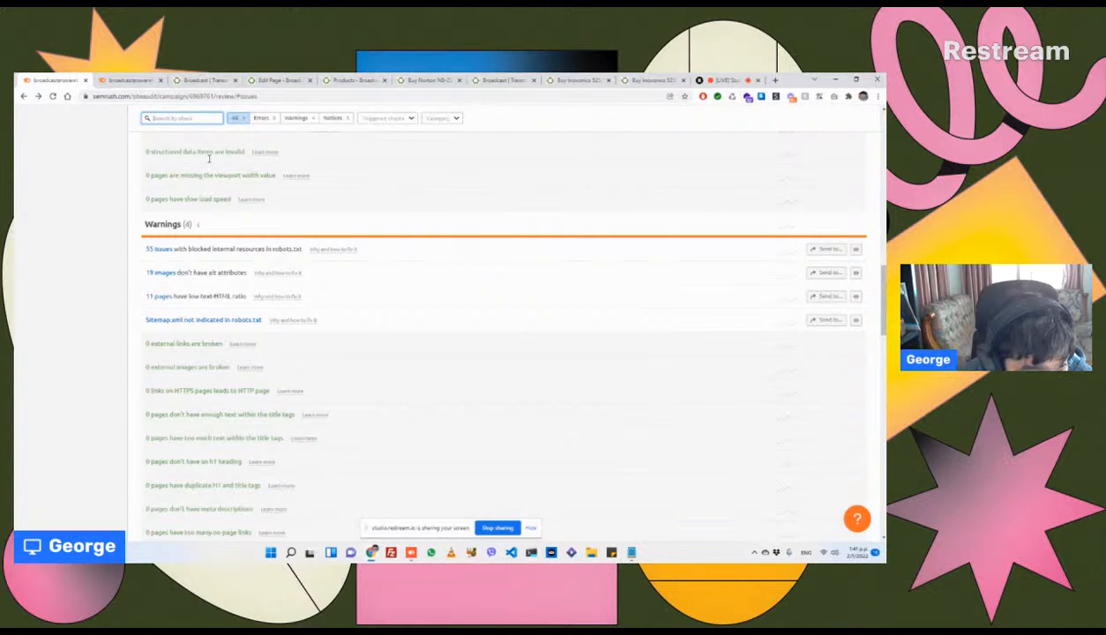
Step: Look through the remaining warning checks down to the Notices section and open the notice about links with no anchor text
scroll(155, 257, down, 12)
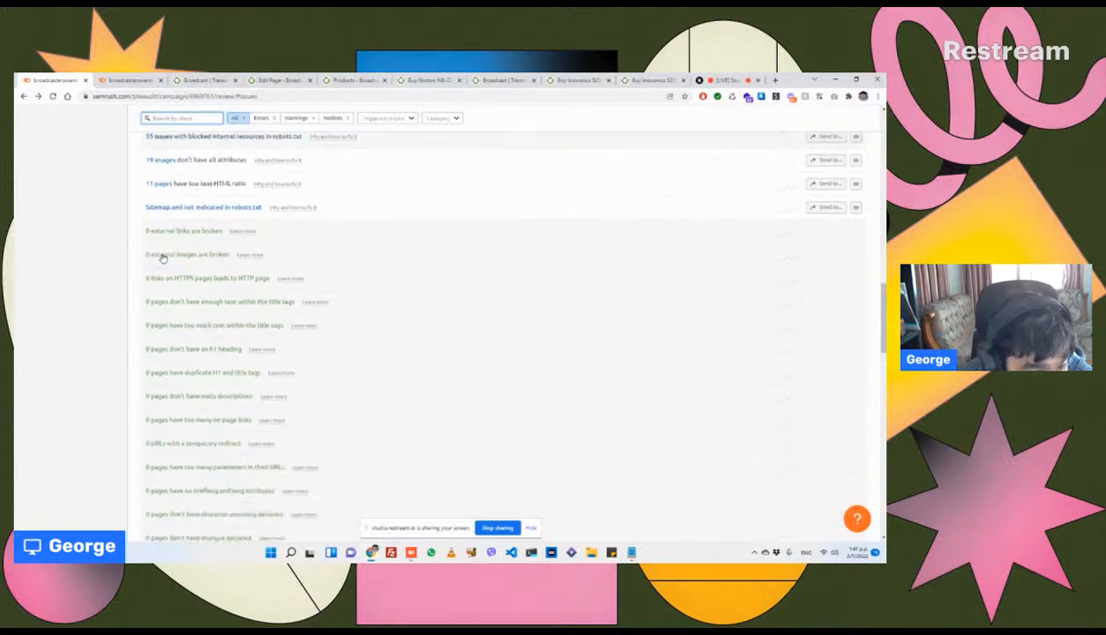
scroll(164, 248, down, 3)
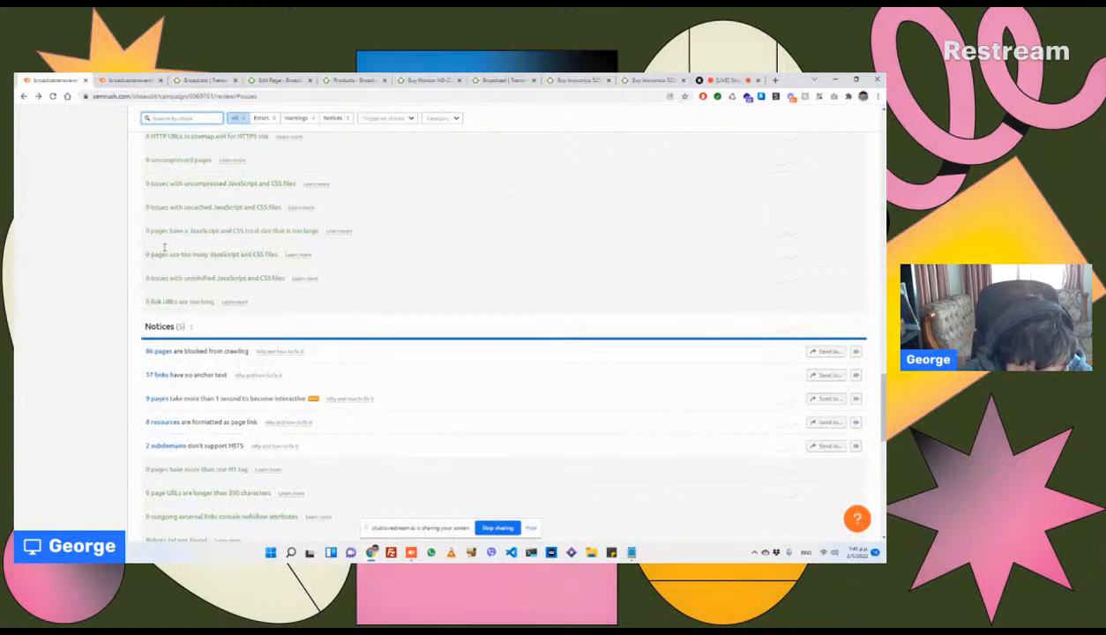
right_click(163, 377)
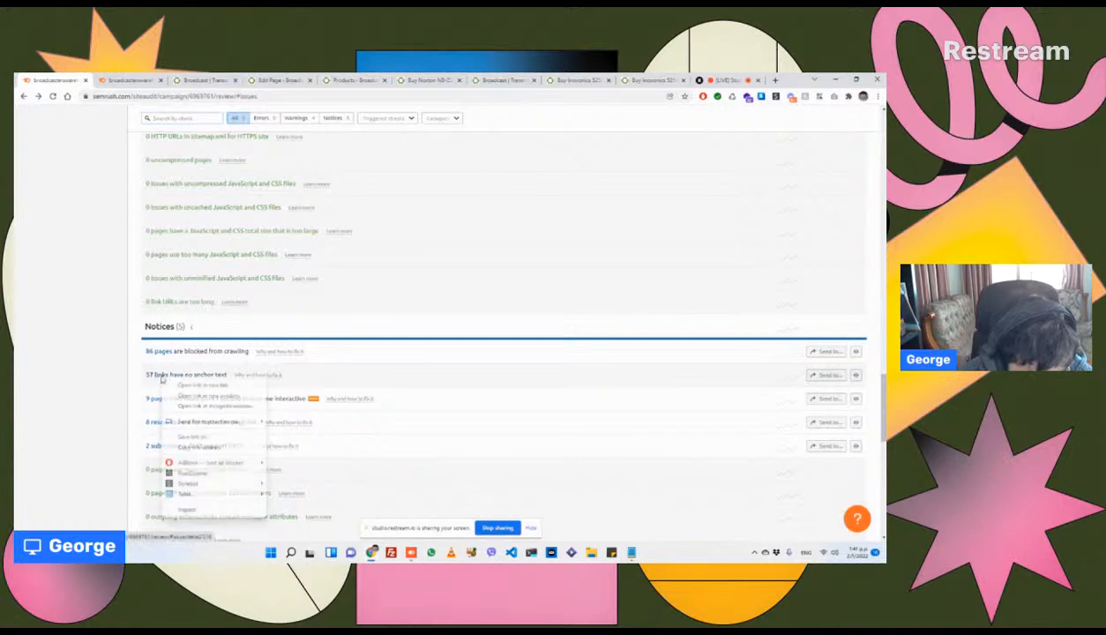
click(156, 378)
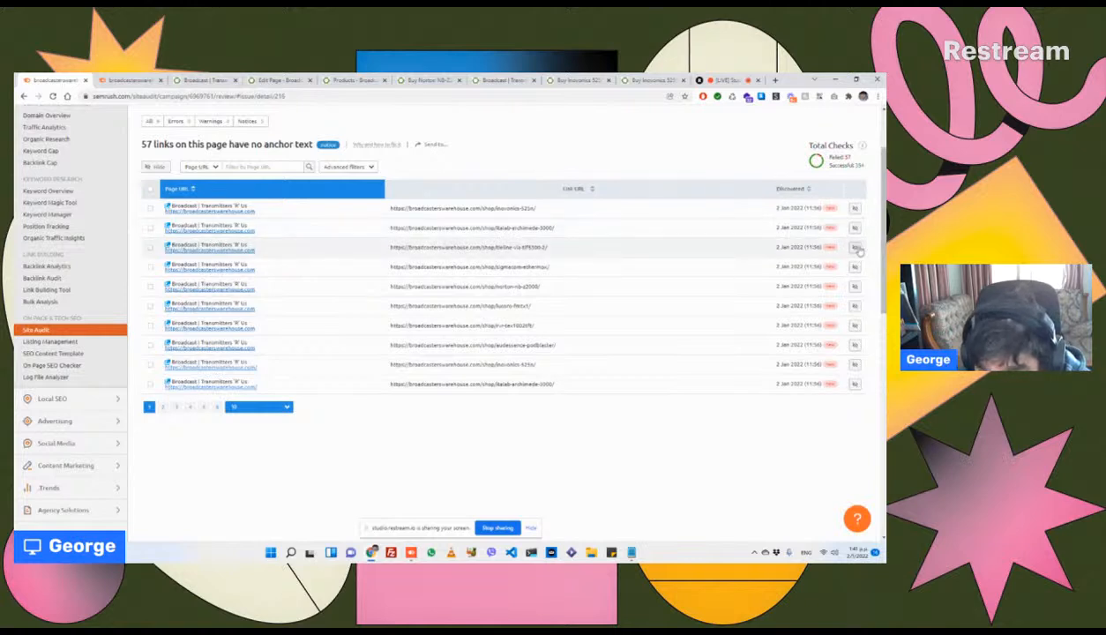
Step: Open the listed tieline-via-tlf5300-2 link URL in a new tab and look over the product page
double_click(415, 247)
triple_click(408, 246)
right_click(407, 248)
click(441, 276)
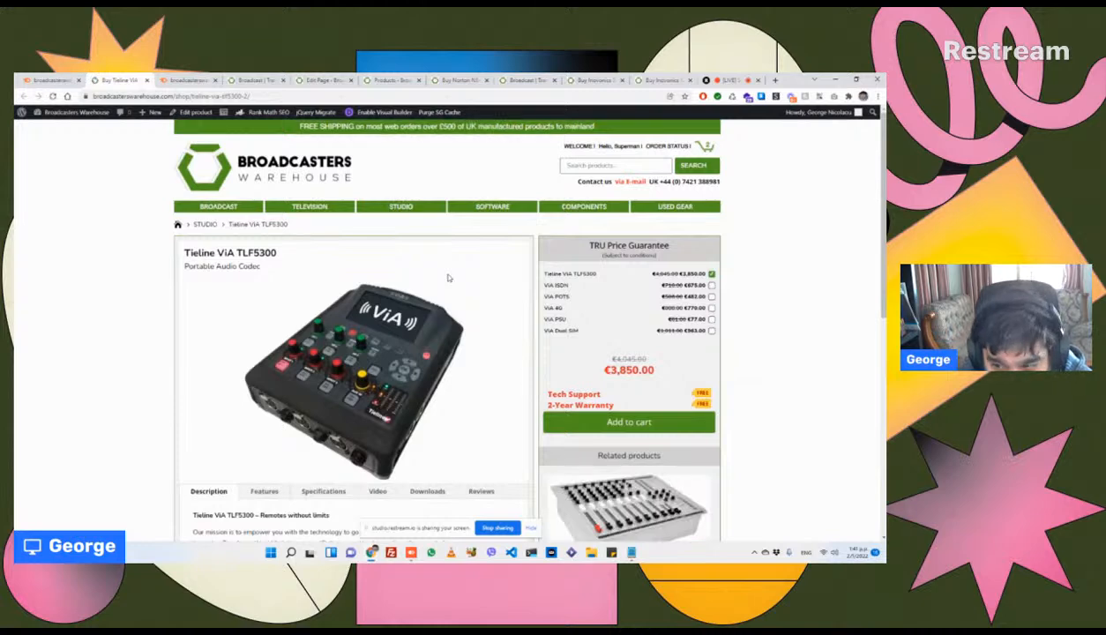
scroll(447, 277, down, 3)
scroll(447, 276, up, 3)
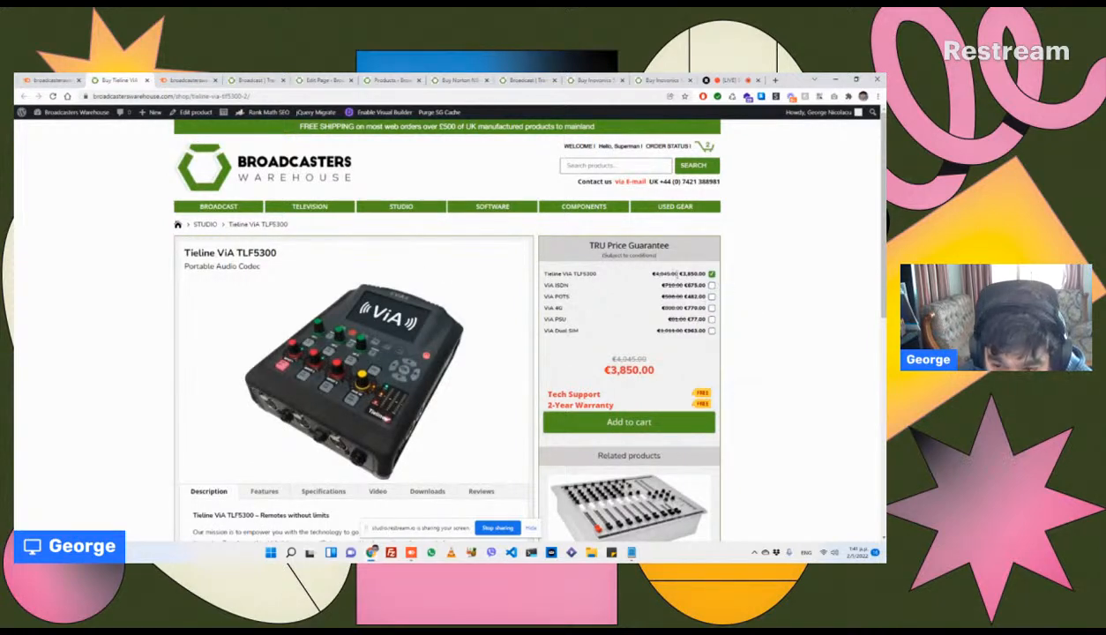
Step: Inspect the HTML of the Tieline ViA TLF5300 entry in the price list, including its enclosing table row
drag(542, 273, 596, 274)
right_click(556, 275)
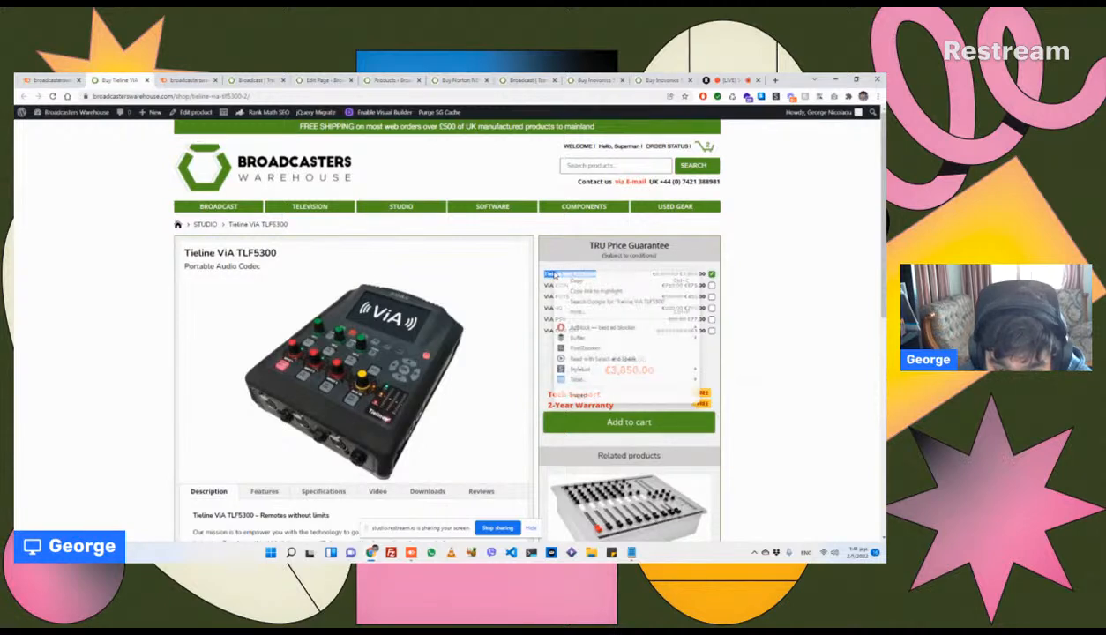
click(578, 394)
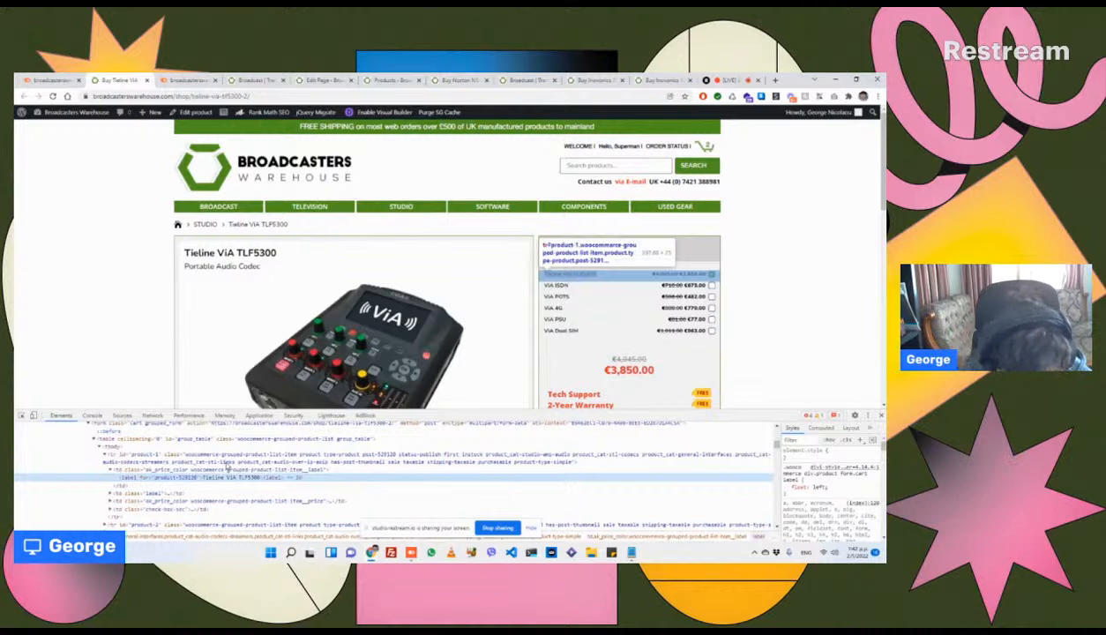
click(227, 461)
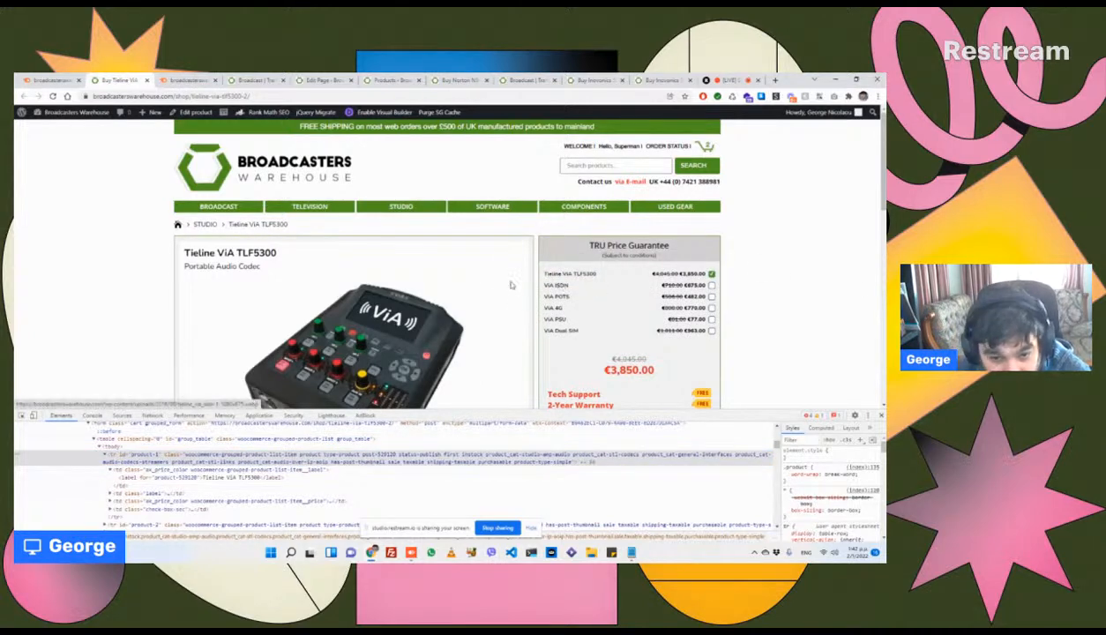
Step: Look over the whole Tieline ViA TLF5300 product page and check the issue notes in Notepad
scroll(499, 278, down, 8)
scroll(496, 276, up, 8)
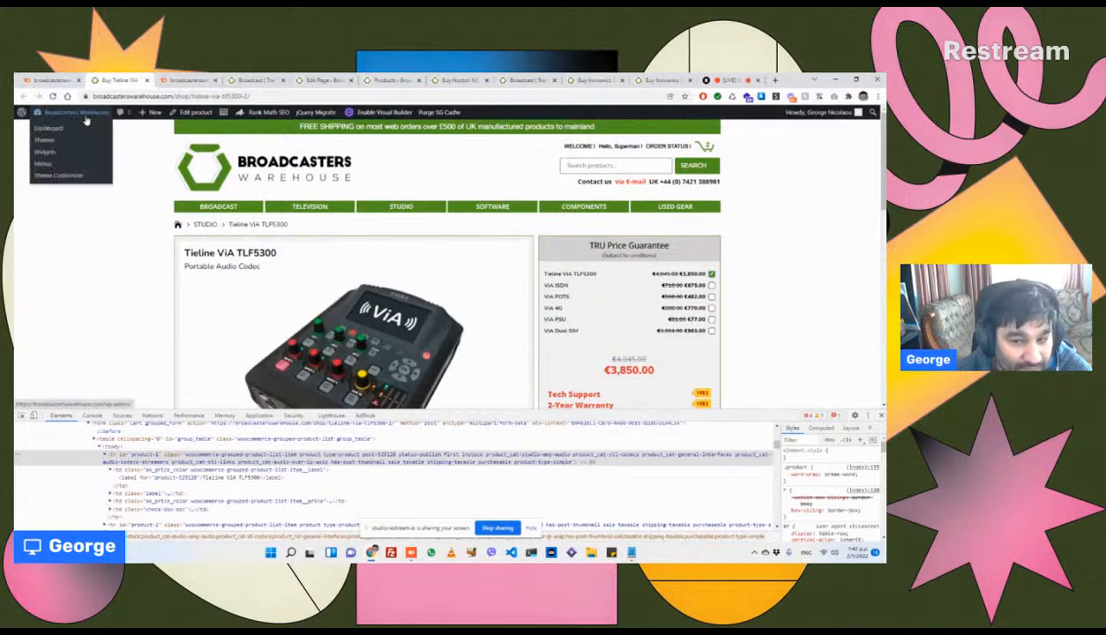
scroll(443, 199, down, 8)
scroll(443, 199, down, 3)
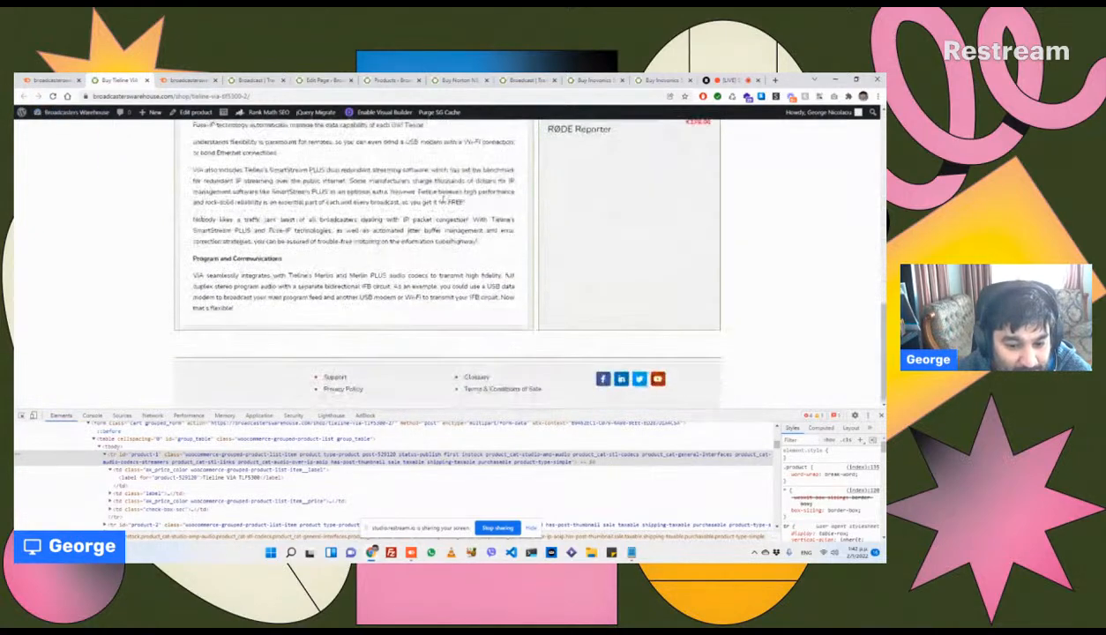
scroll(444, 201, up, 2)
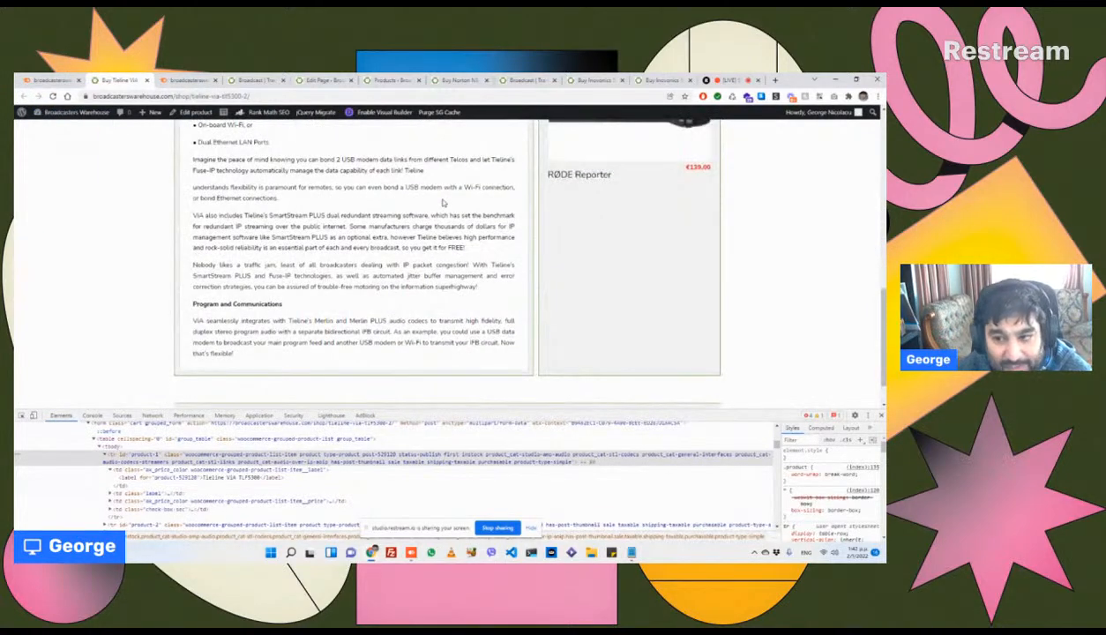
scroll(444, 202, up, 10)
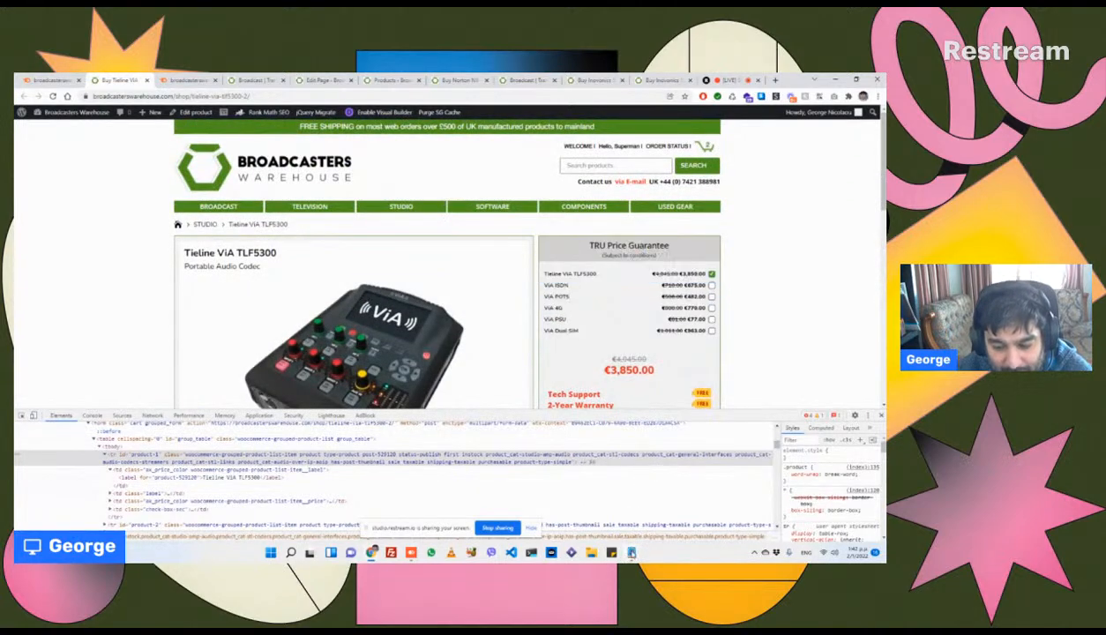
mouse_move(631, 552)
click(600, 522)
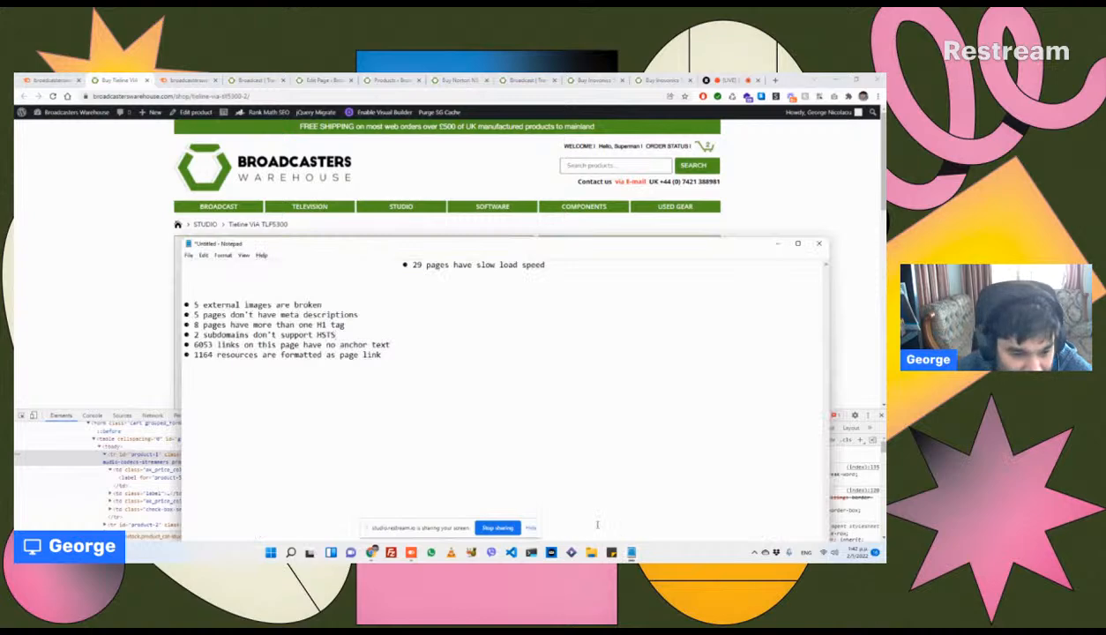
click(134, 281)
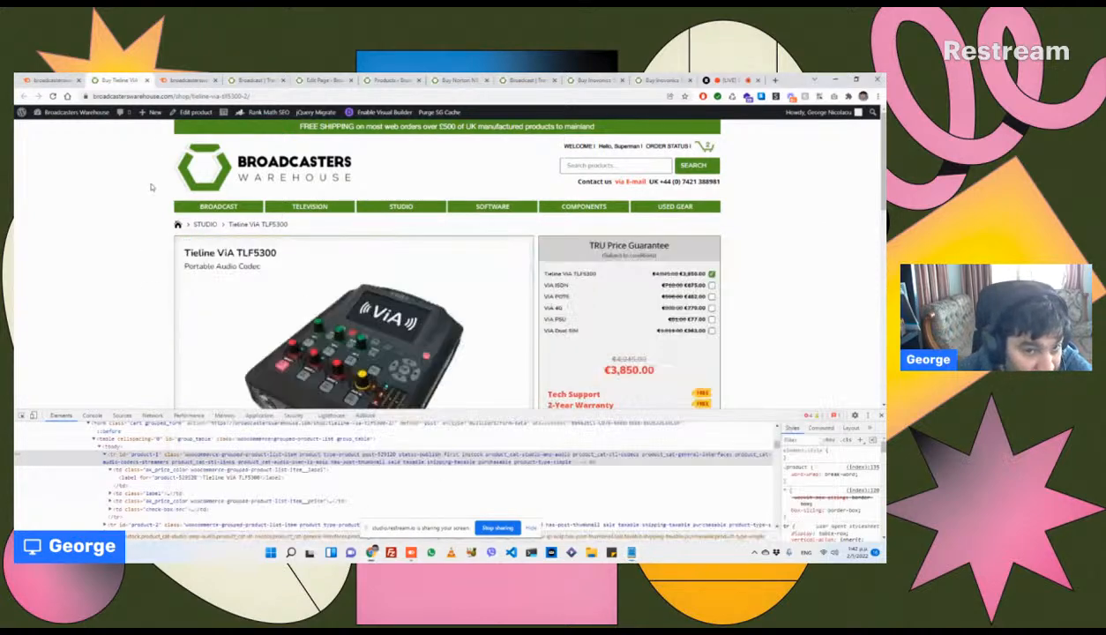
Step: Switch to the other Semrush tab and reopen the broadcasterswarehouse.com audit from the Site Audit project list
click(170, 81)
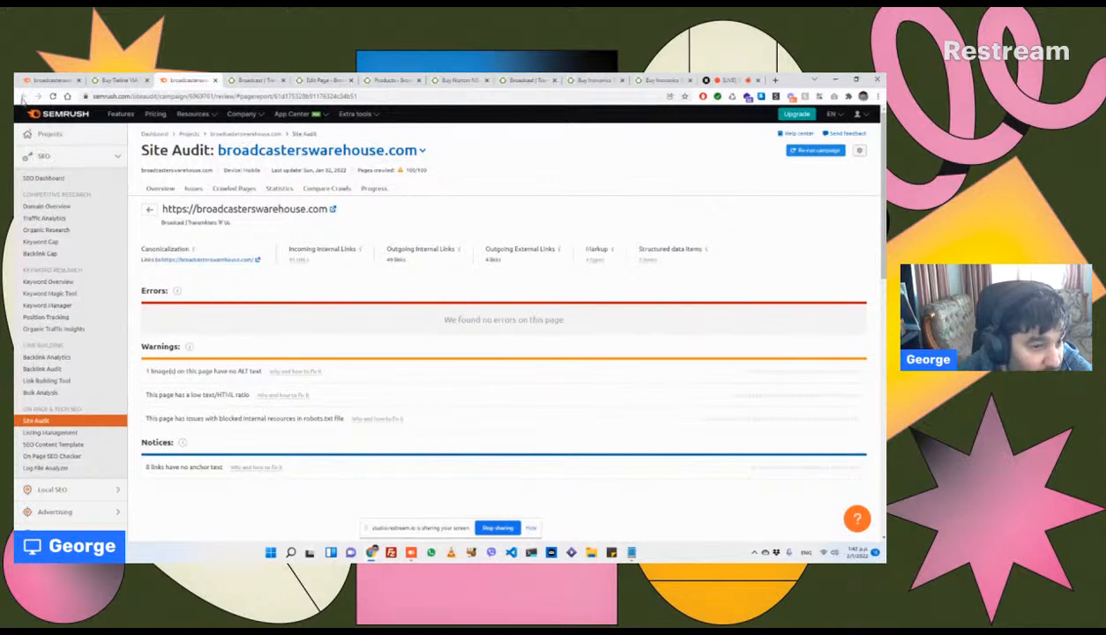
click(268, 152)
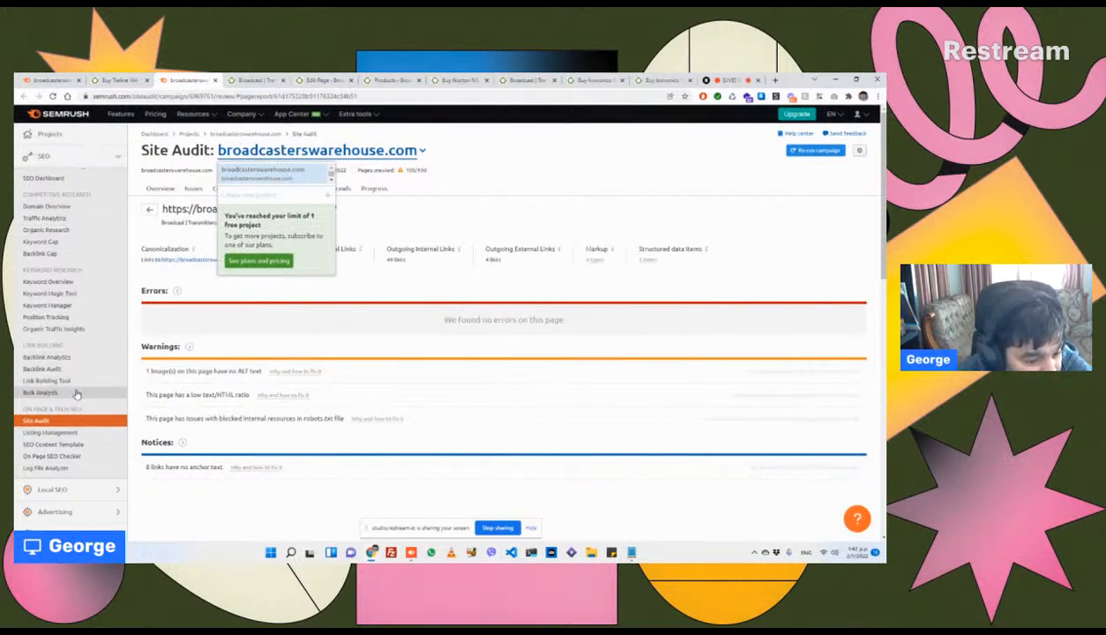
click(57, 421)
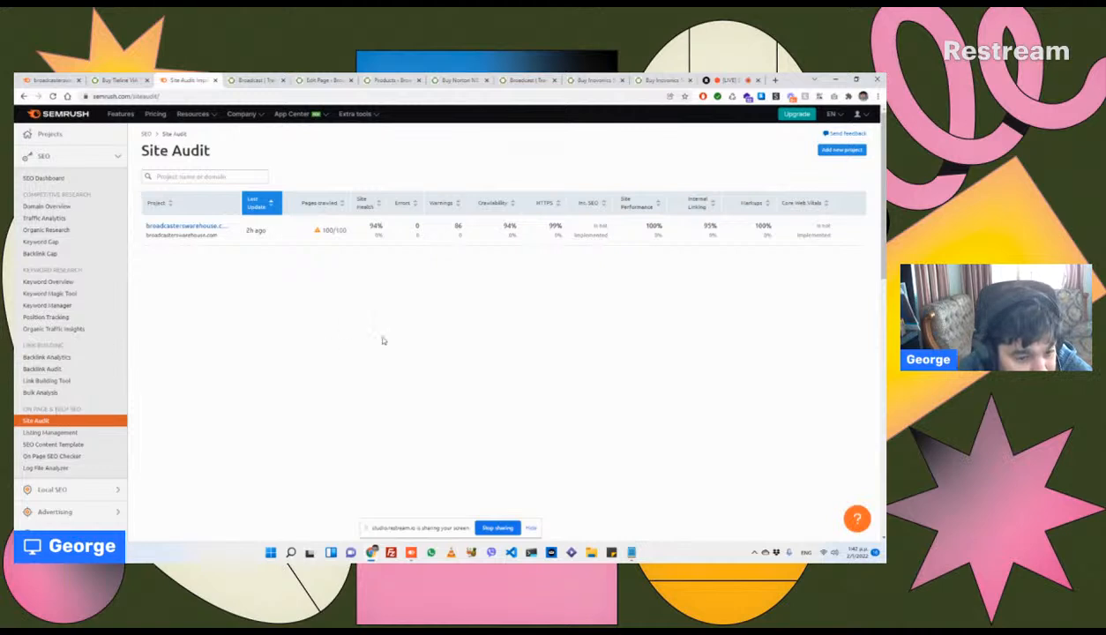
scroll(520, 336, down, 2)
scroll(467, 329, up, 3)
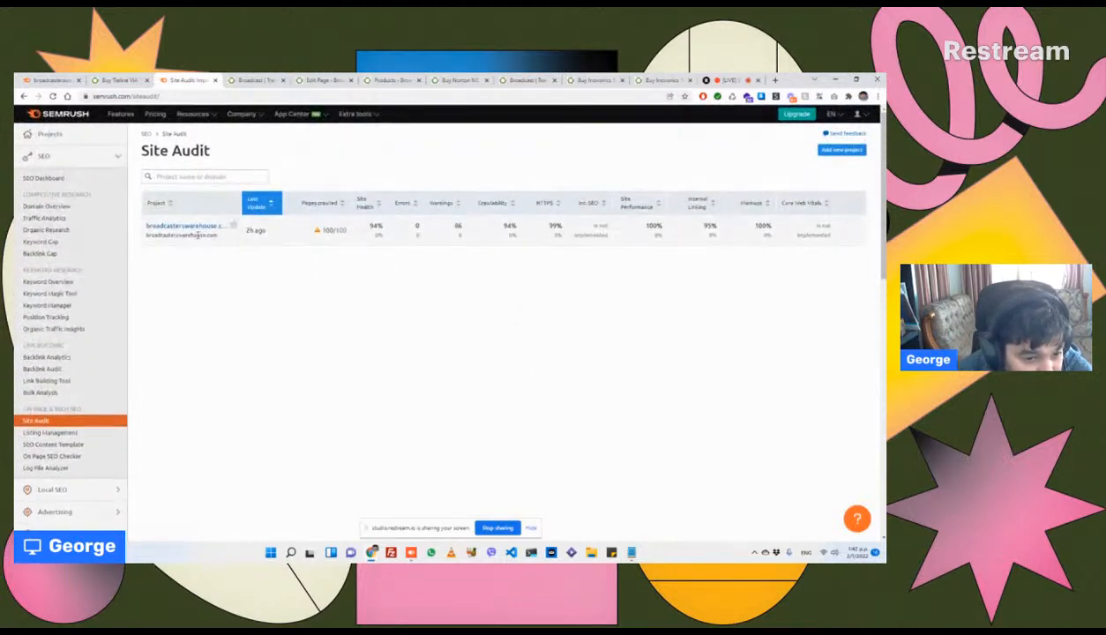
click(188, 230)
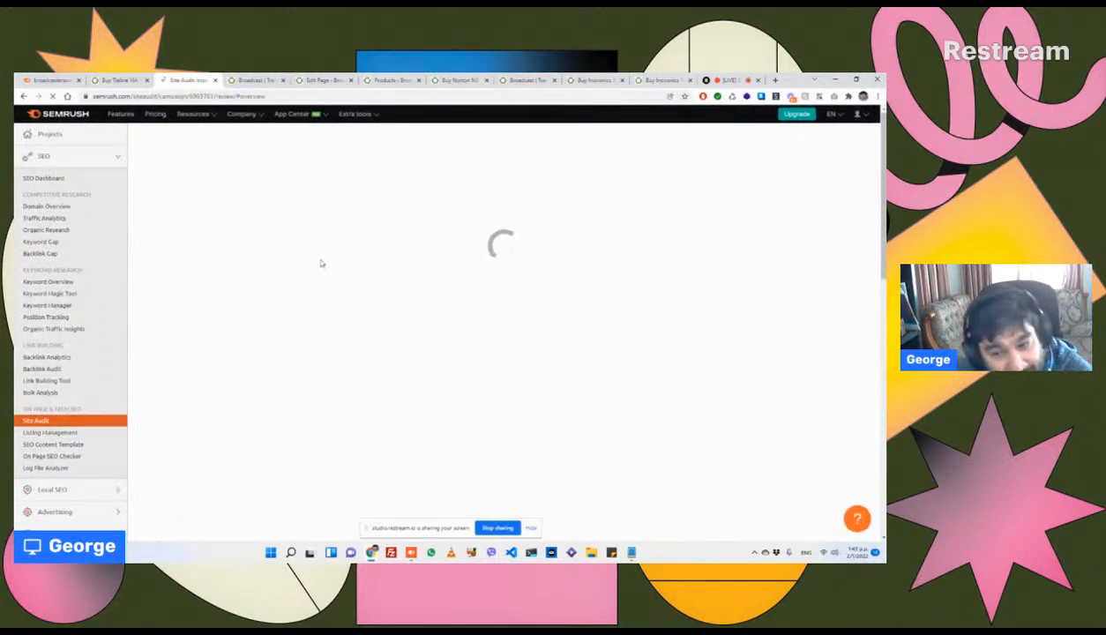
Step: Open the crawled pages filtered by Blocked issue status, view the report for the /studio/ page and return to the list
scroll(322, 264, down, 1)
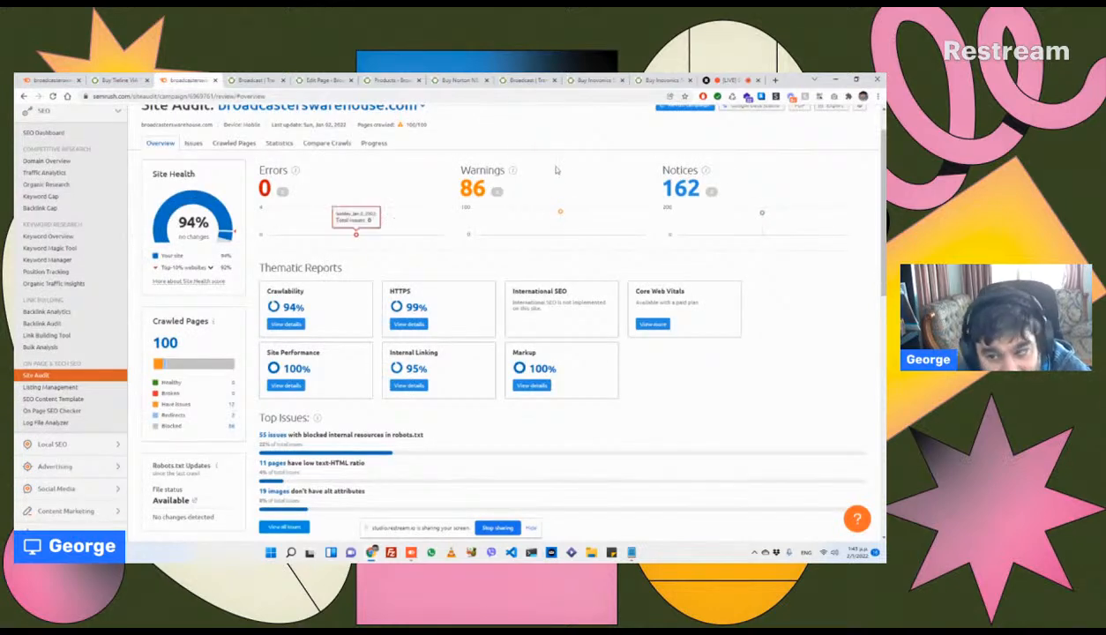
scroll(578, 277, down, 3)
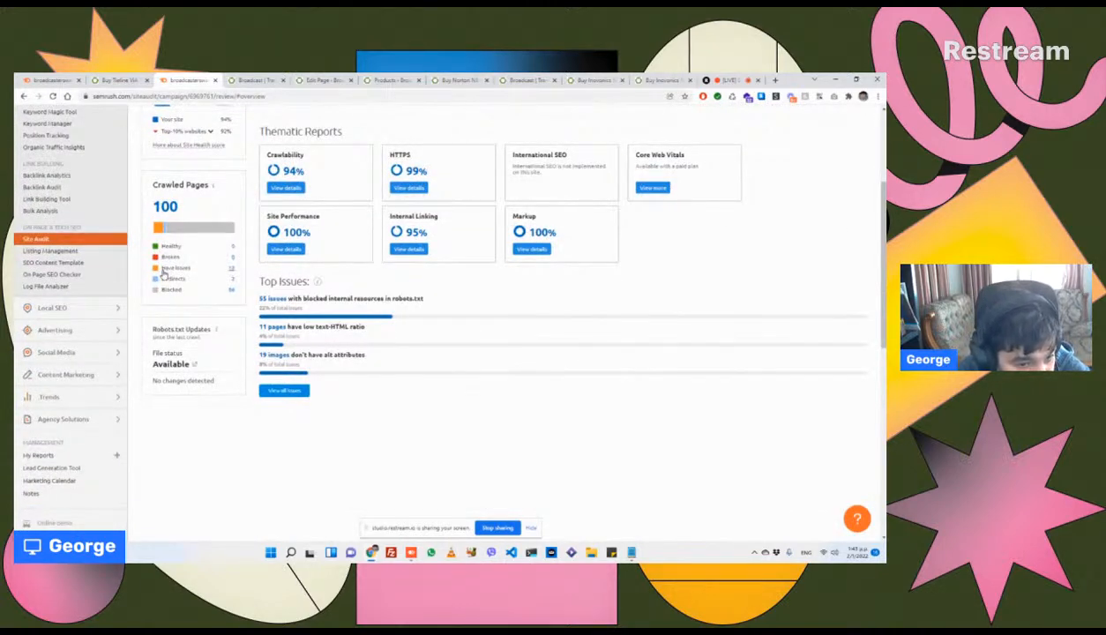
click(164, 269)
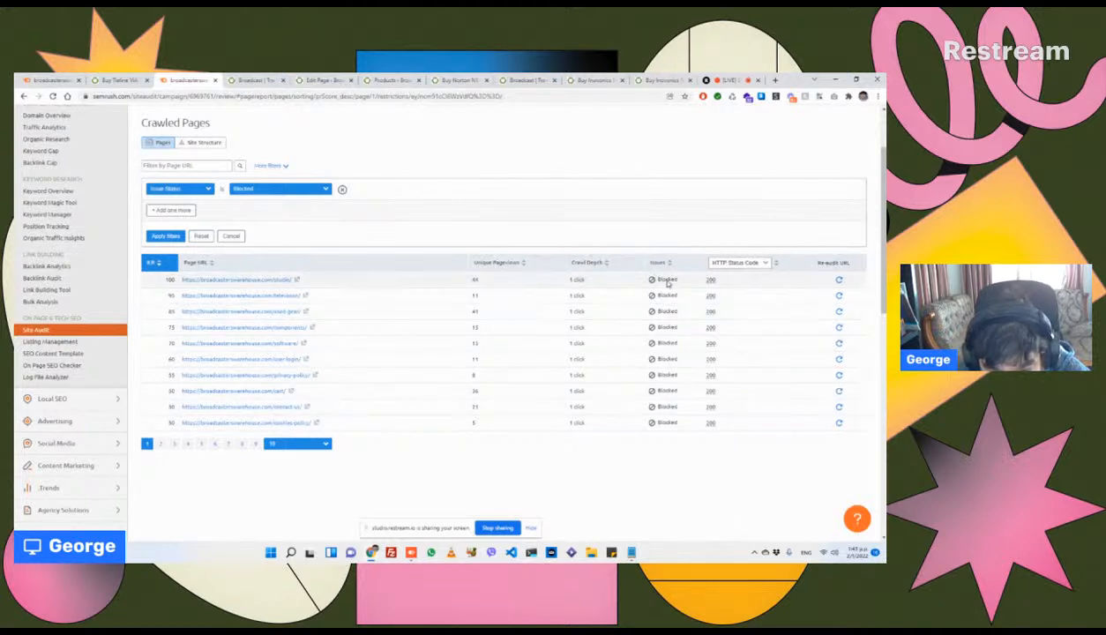
click(275, 281)
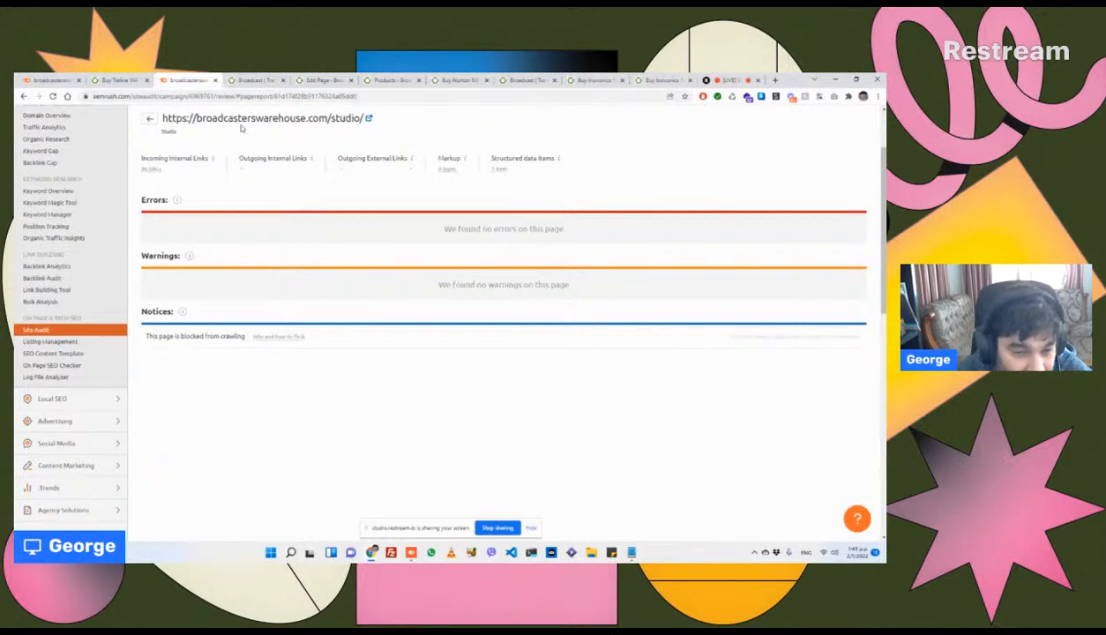
click(21, 96)
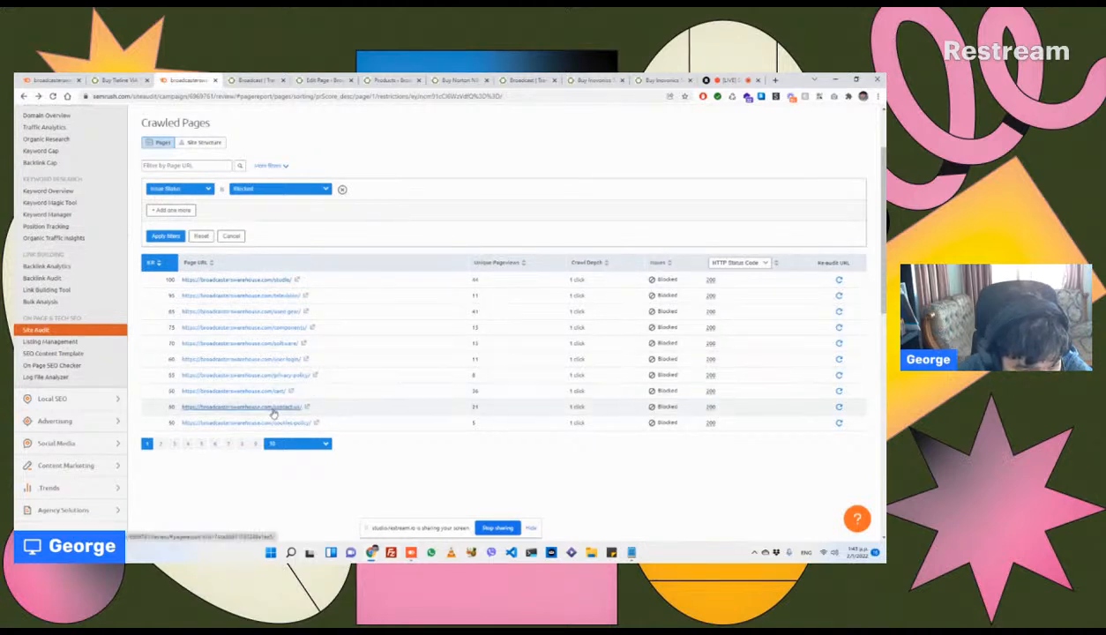
Step: Open the blocked contact-us page, bring it up in the WordPress page editor and examine its Rank Math SEO settings
click(309, 407)
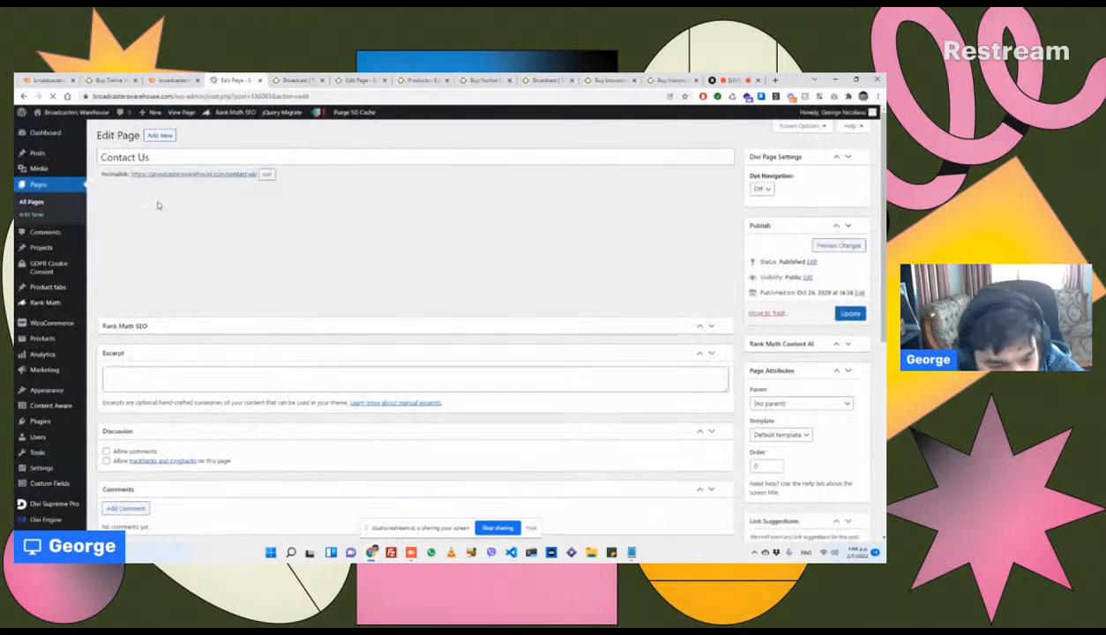
scroll(368, 321, down, 5)
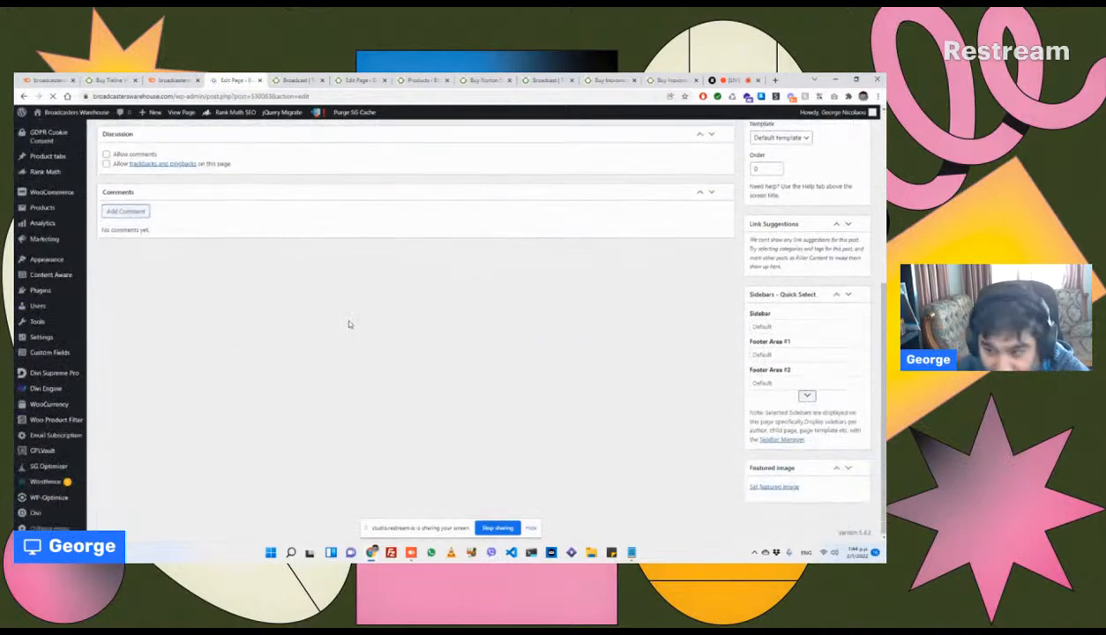
scroll(351, 324, up, 3)
scroll(348, 324, down, 3)
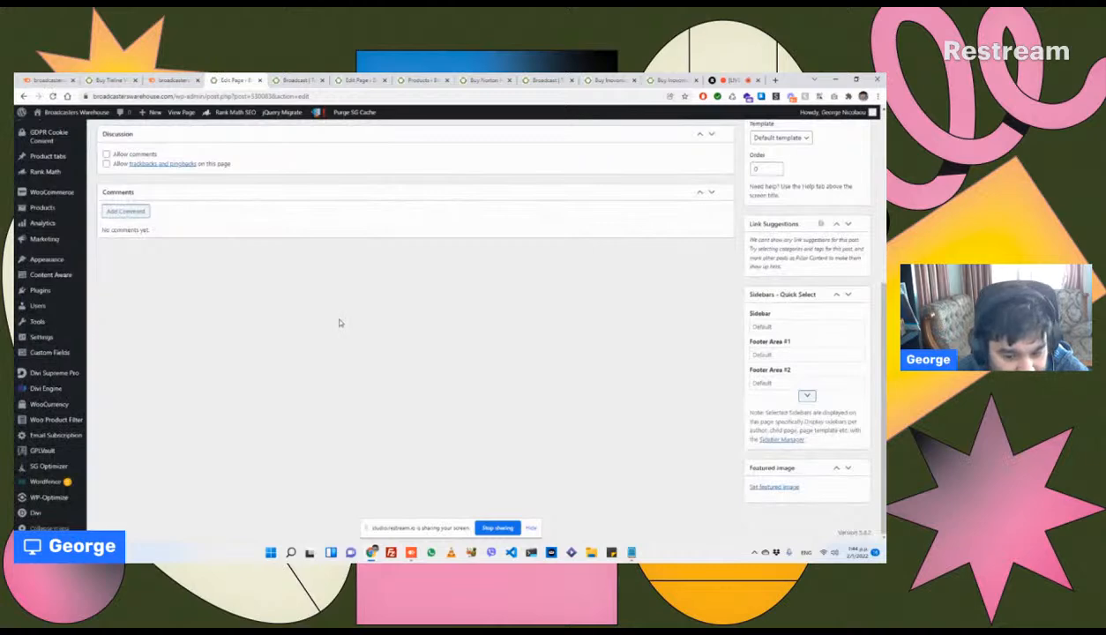
scroll(333, 318, up, 6)
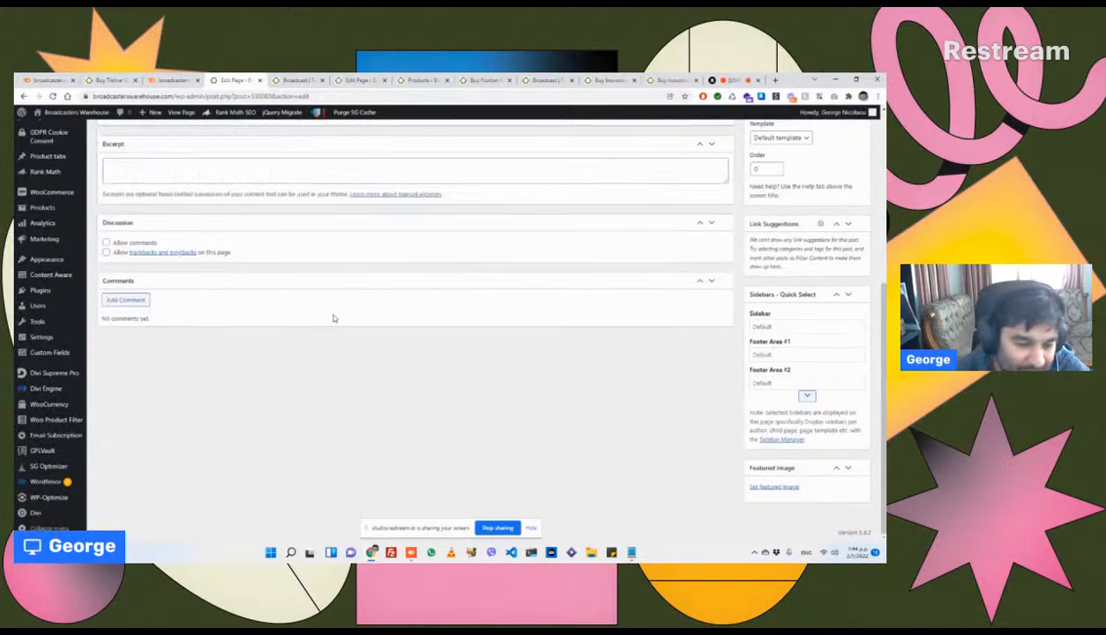
scroll(333, 319, down, 1)
scroll(333, 319, up, 2)
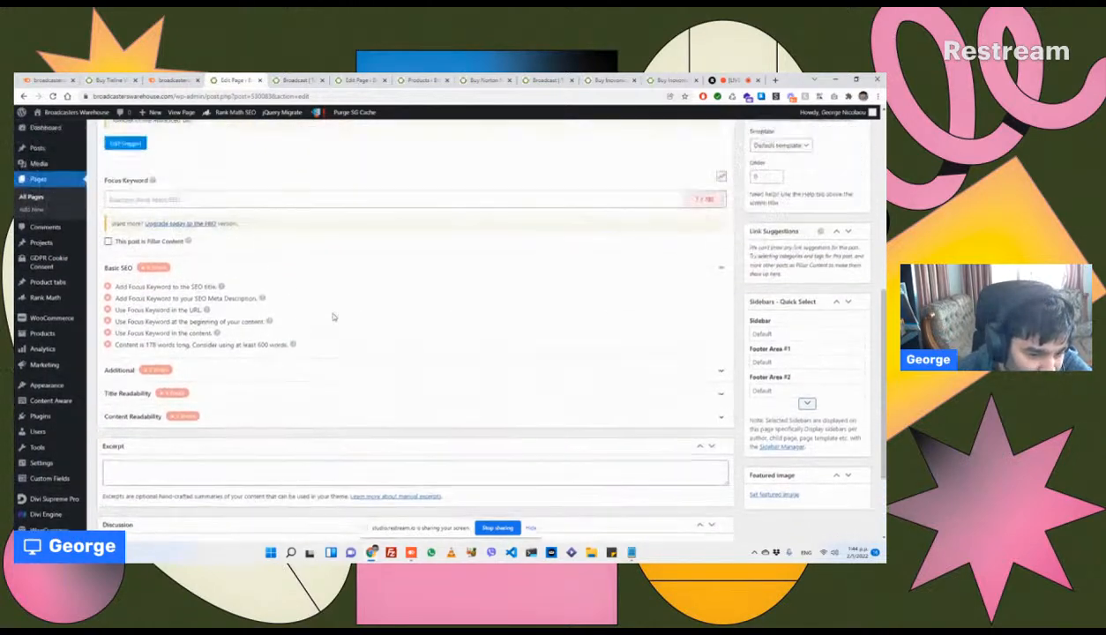
scroll(333, 318, down, 3)
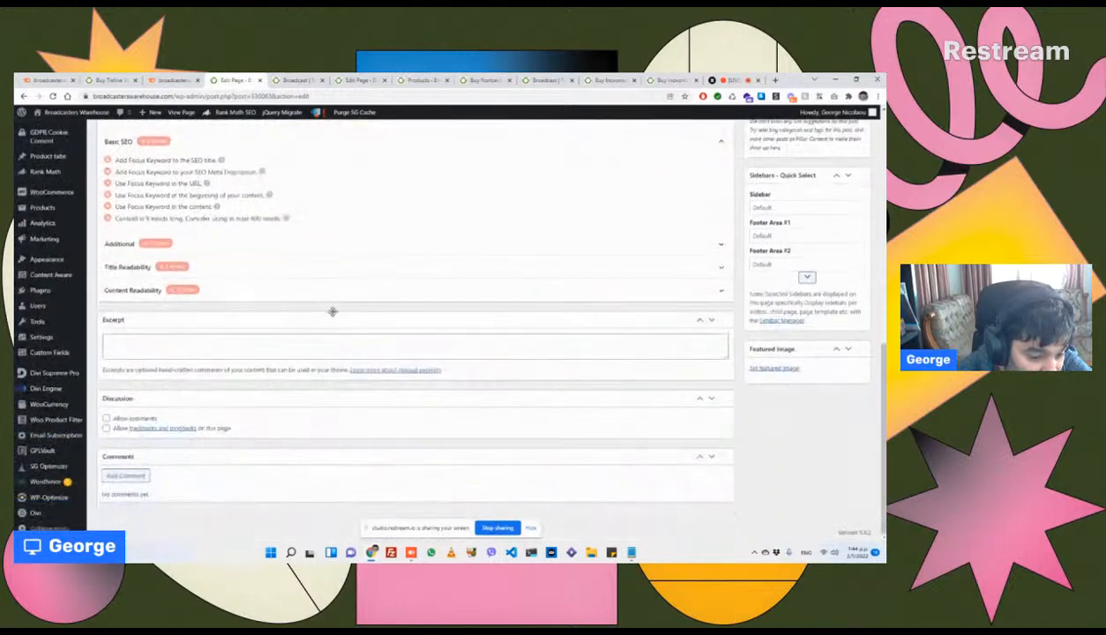
scroll(332, 311, up, 8)
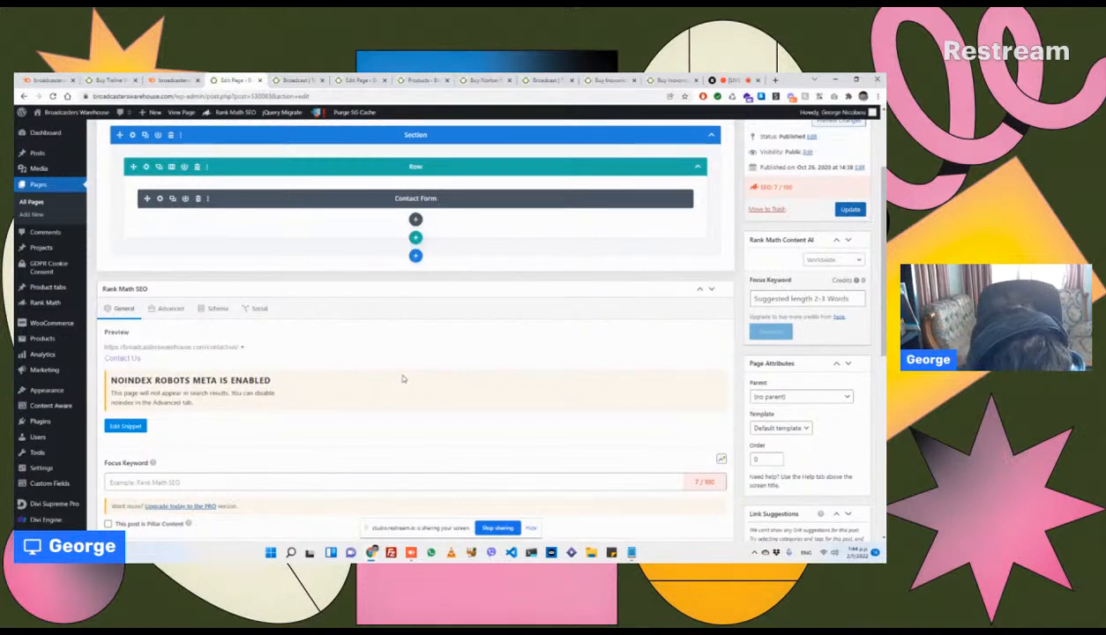
Step: Switch the Contact Us page from No Index to Index in Rank Math's advanced robots settings and update the page
click(167, 310)
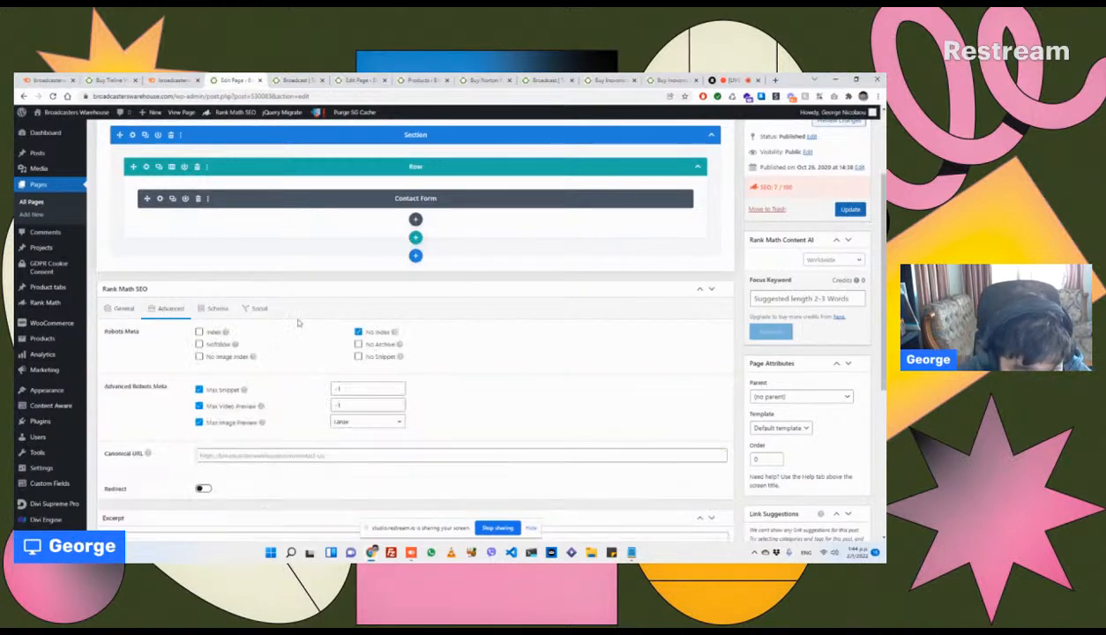
click(358, 332)
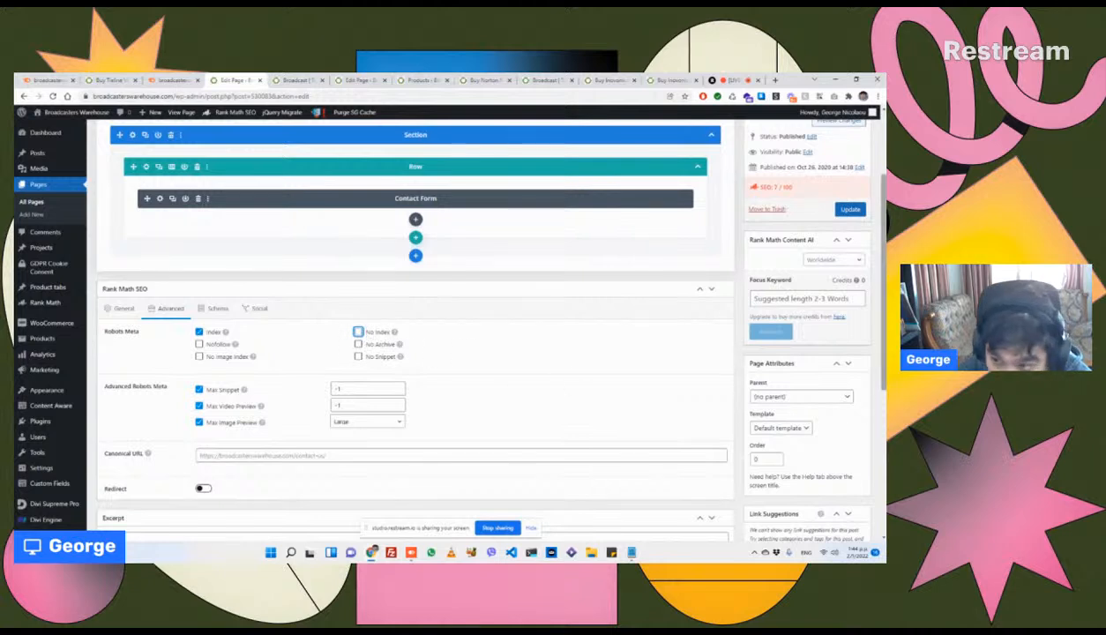
scroll(675, 266, up, 3)
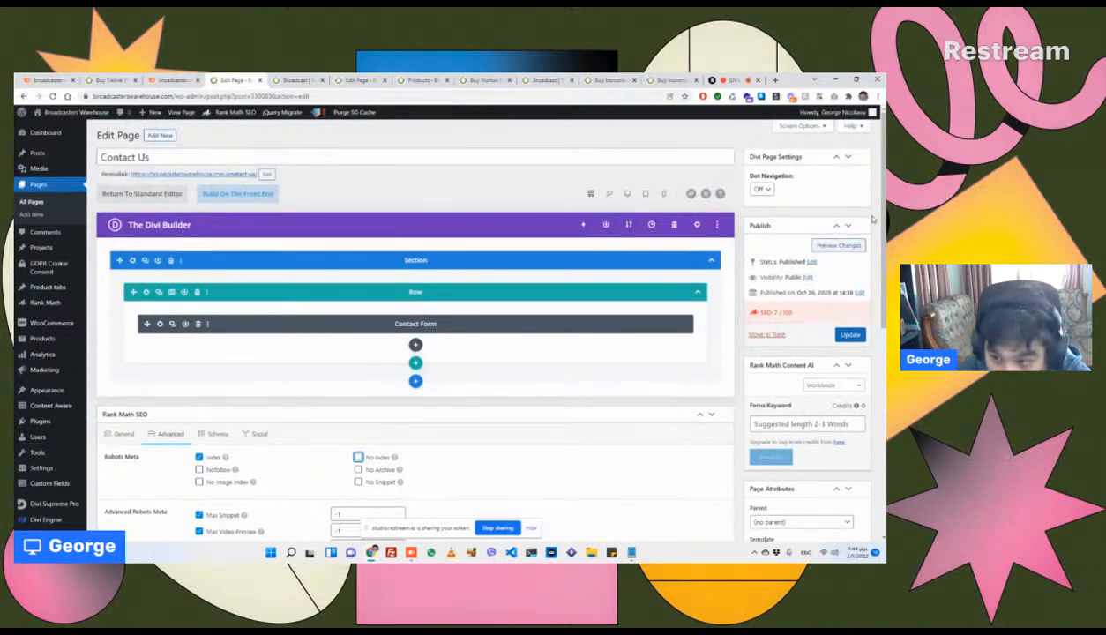
click(851, 335)
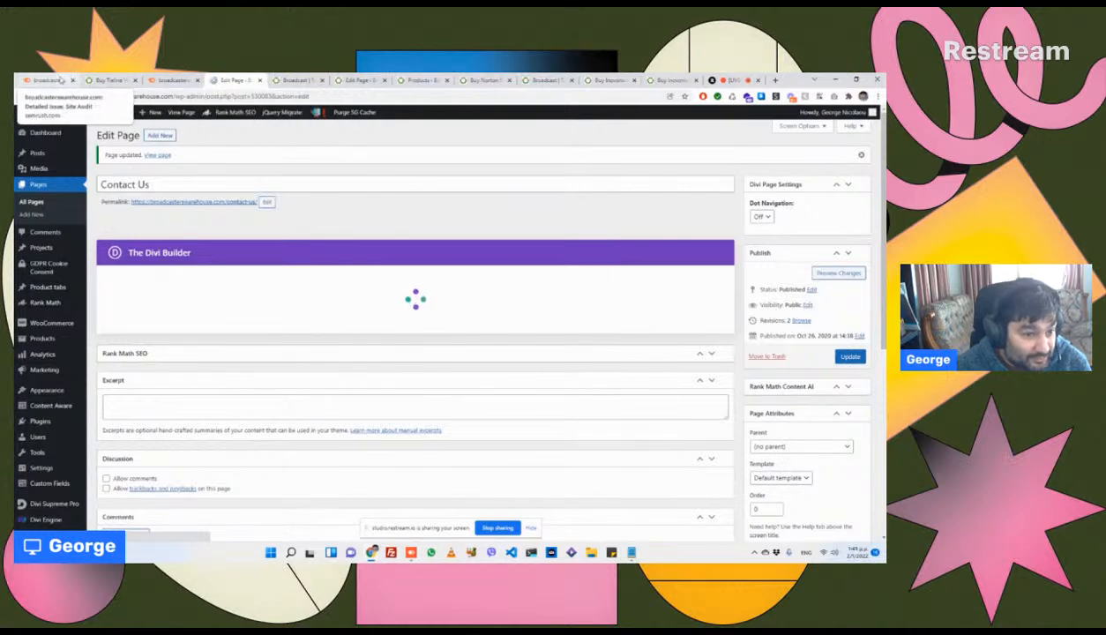
Step: Leave the missing anchor text report, close that Semrush tab and check the Crawled Pages list filtered by Blocked status
click(36, 81)
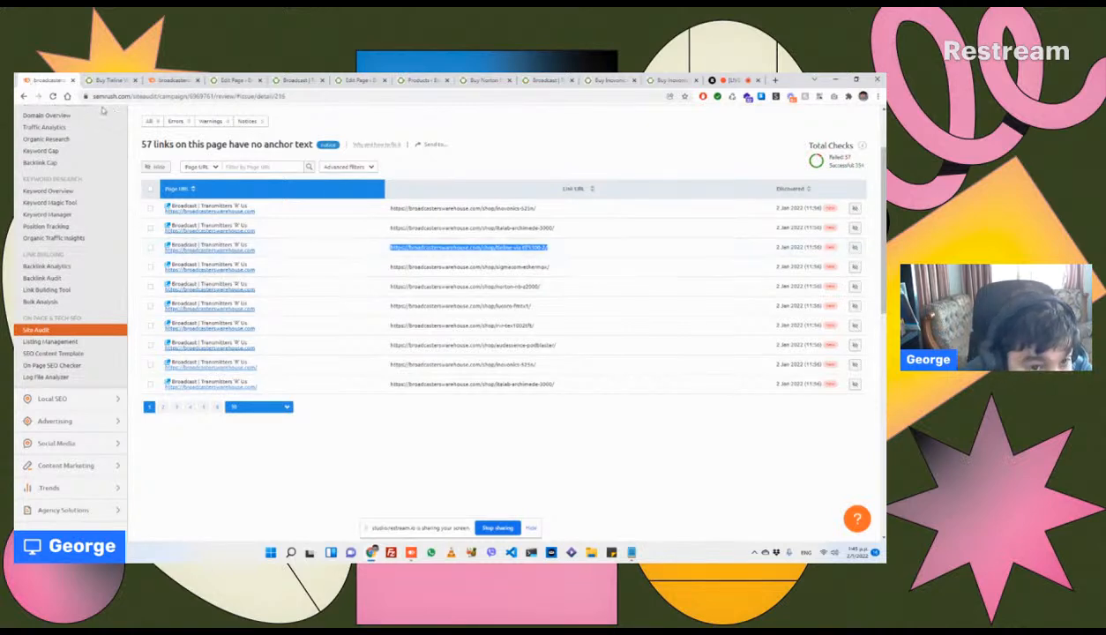
click(24, 96)
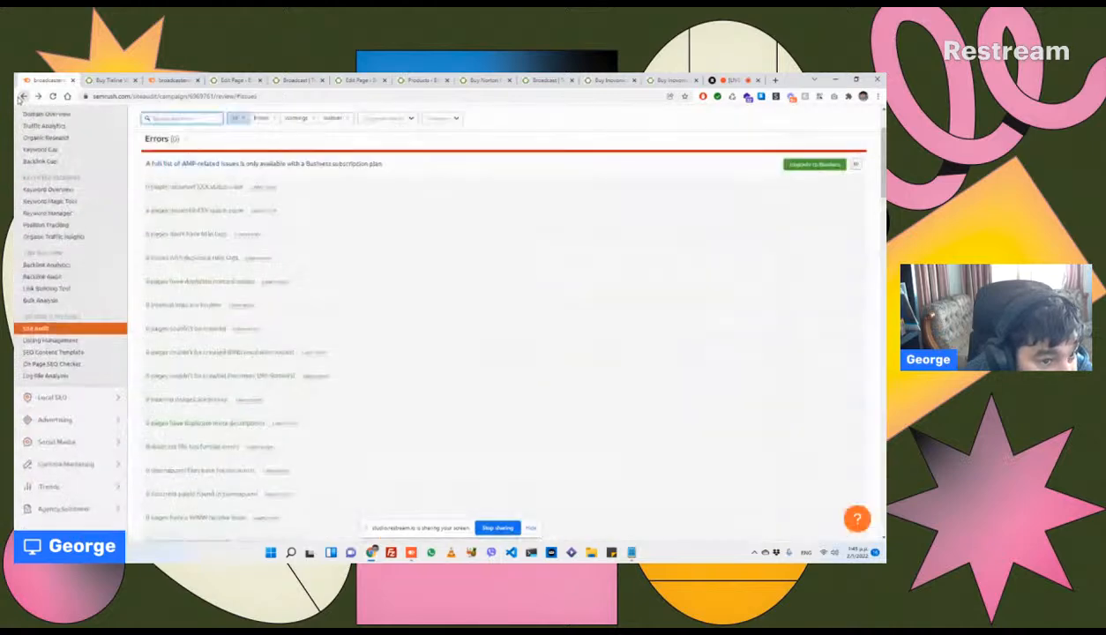
click(74, 81)
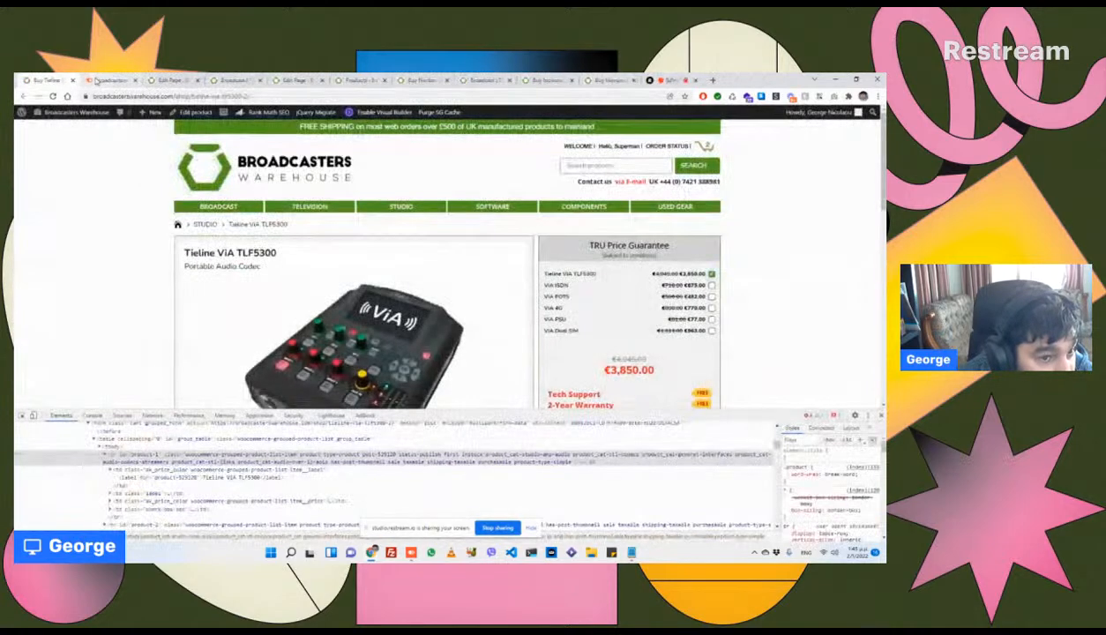
click(88, 81)
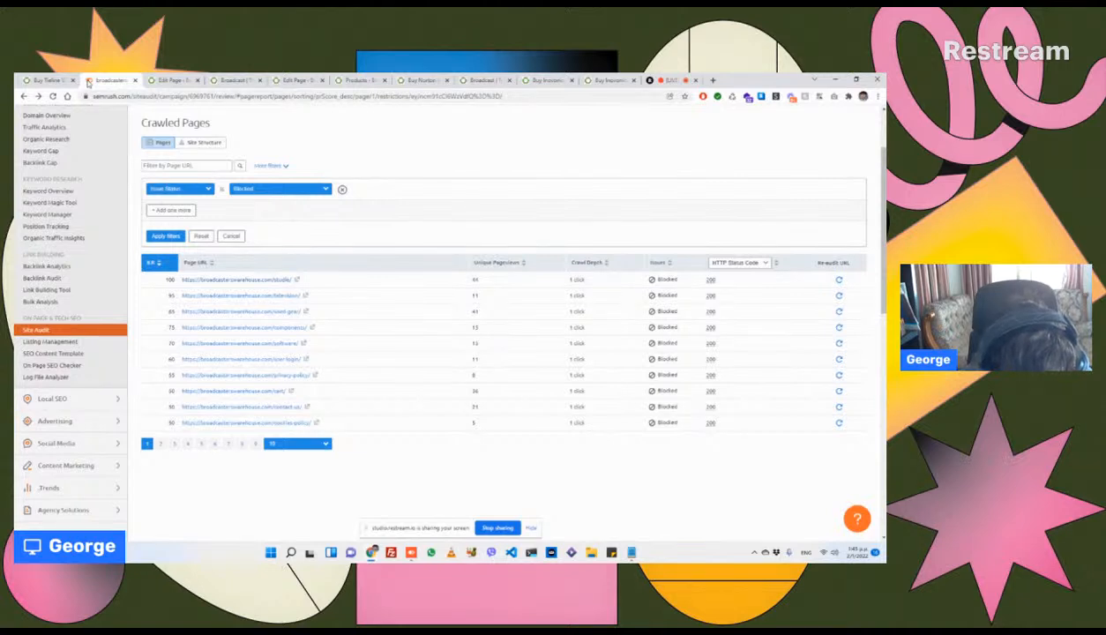
Step: Go from the Tieline product page to the Broadcast page, open it in the WordPress editor without developer tools and find its Rank Math SEO preview
click(40, 84)
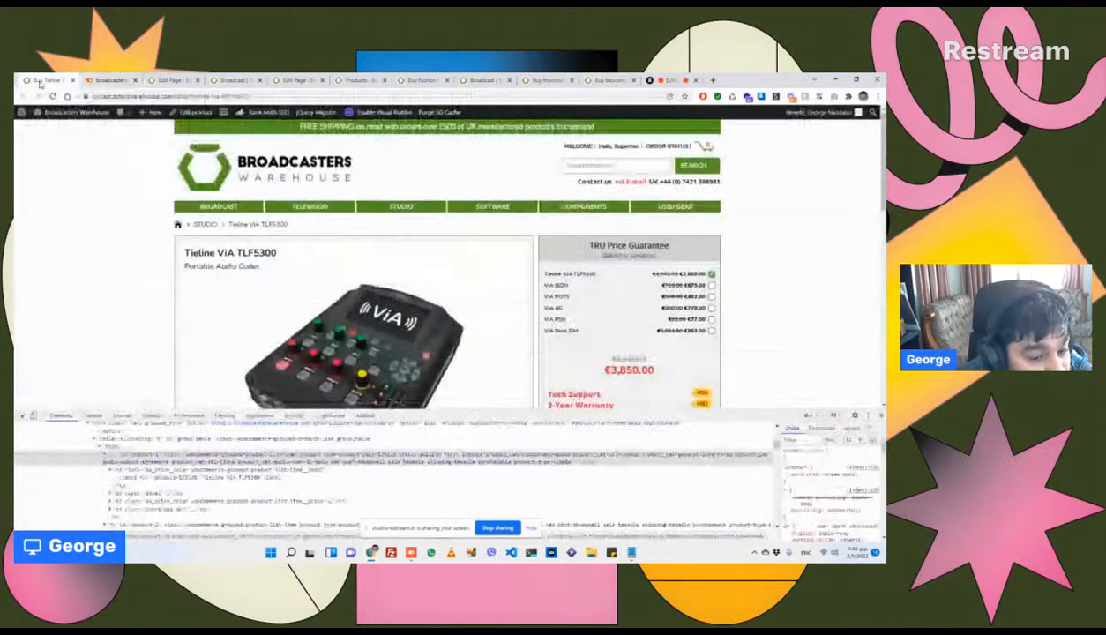
click(238, 206)
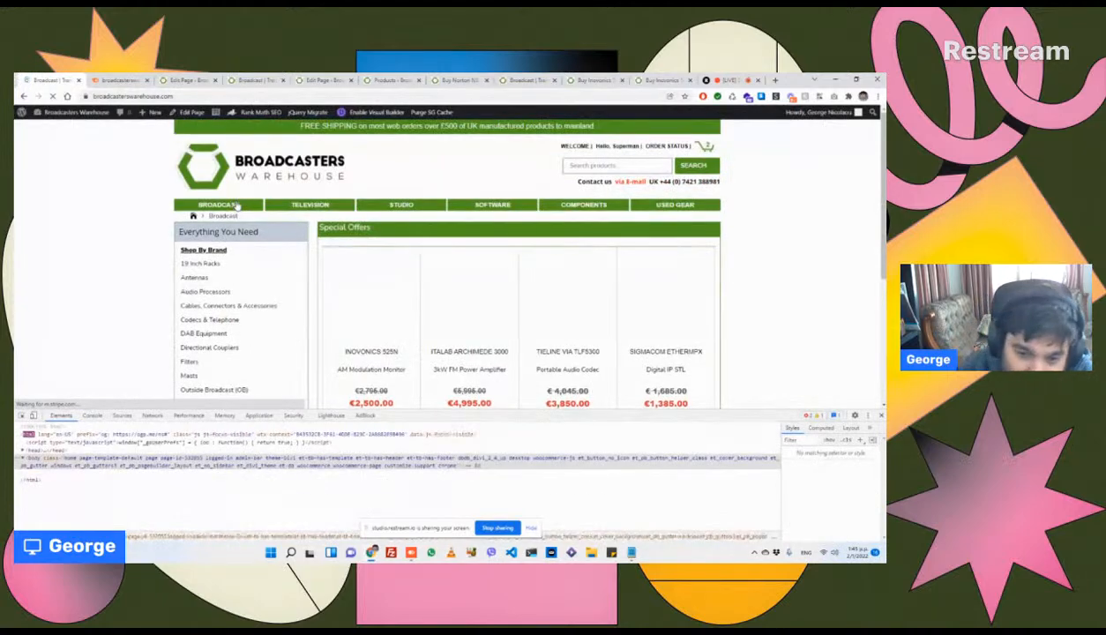
click(180, 116)
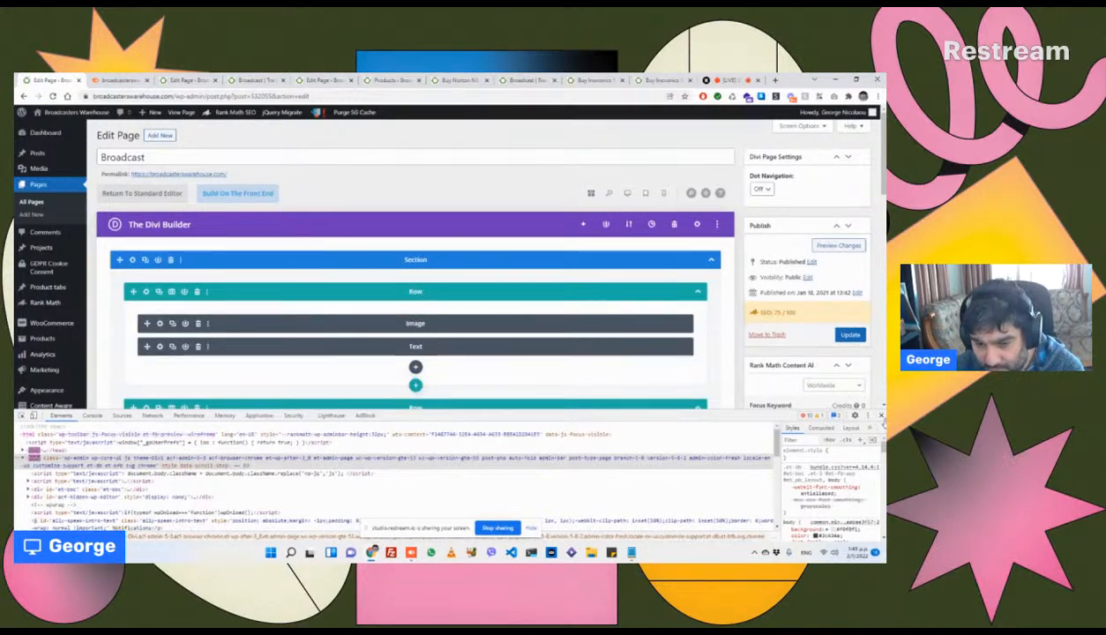
click(880, 416)
scroll(376, 342, down, 8)
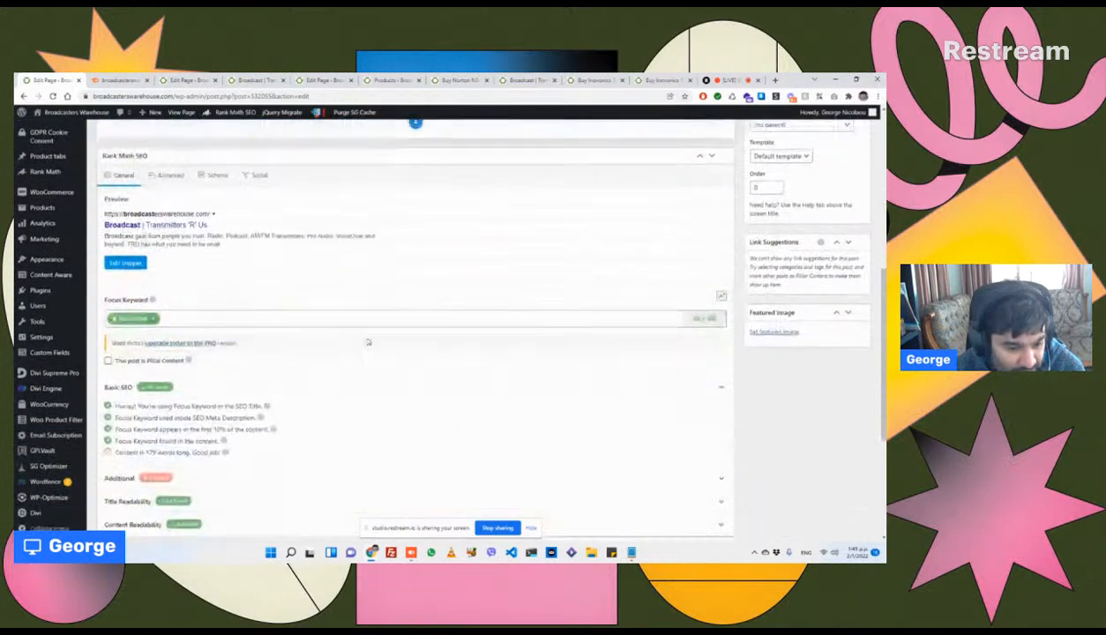
scroll(361, 340, up, 3)
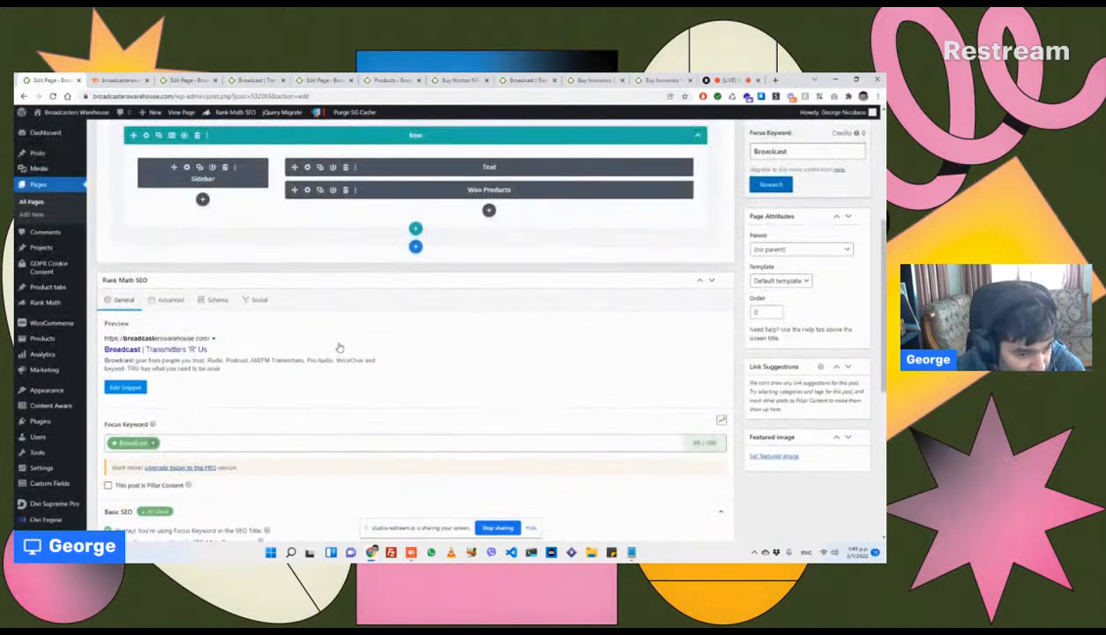
Step: Open the Broadcast page's snippet for editing and delete "Transmitters 'R' Us" from the end of the SEO title
click(126, 387)
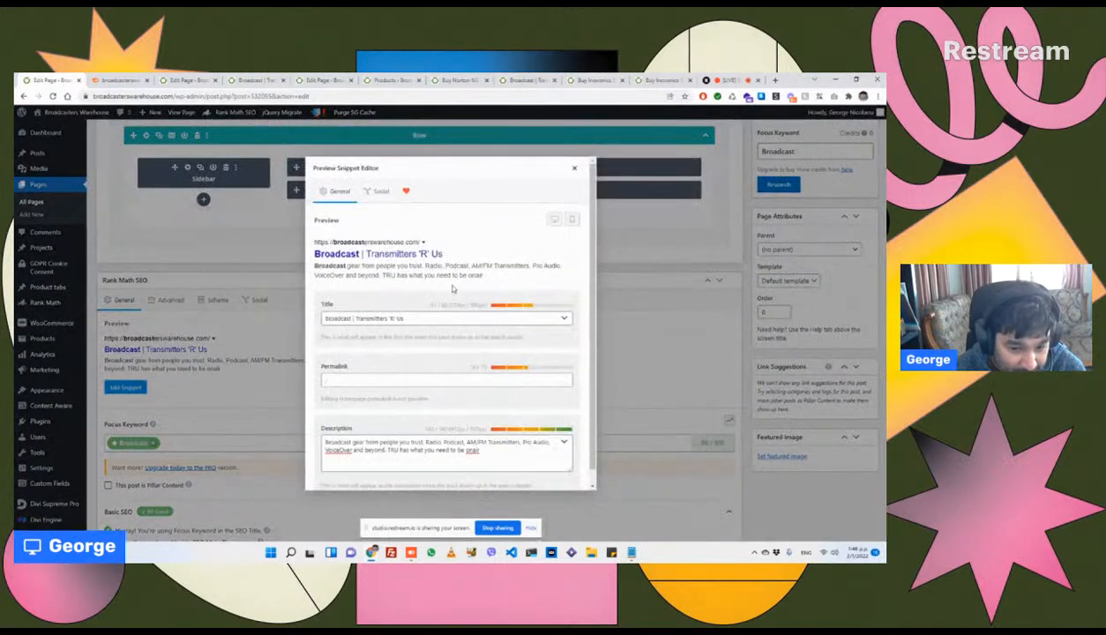
key(ctrl+a)
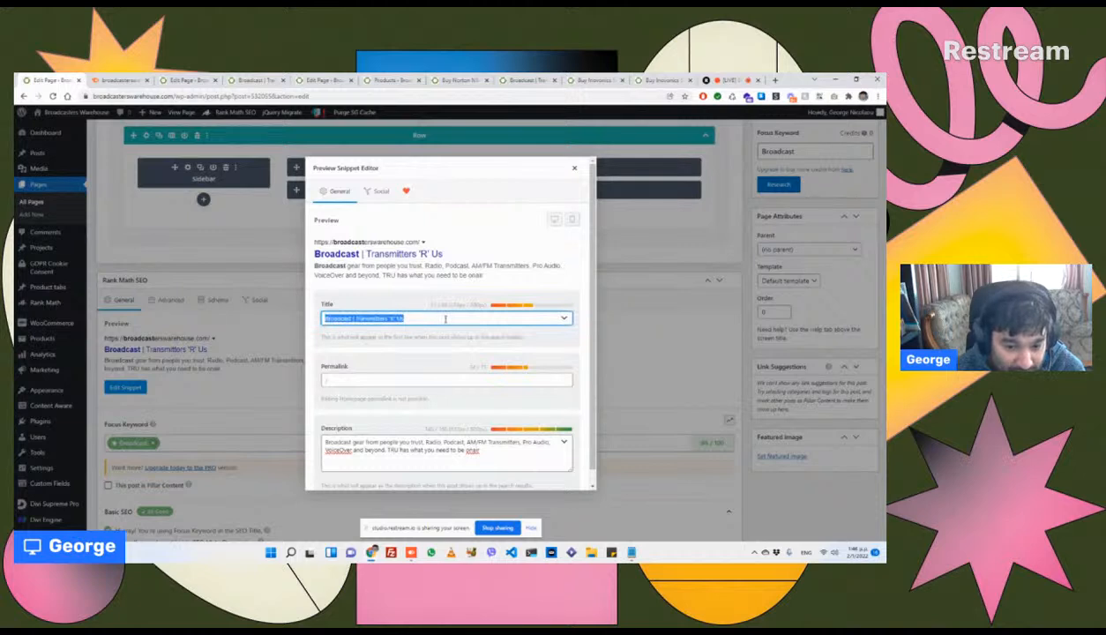
click(456, 311)
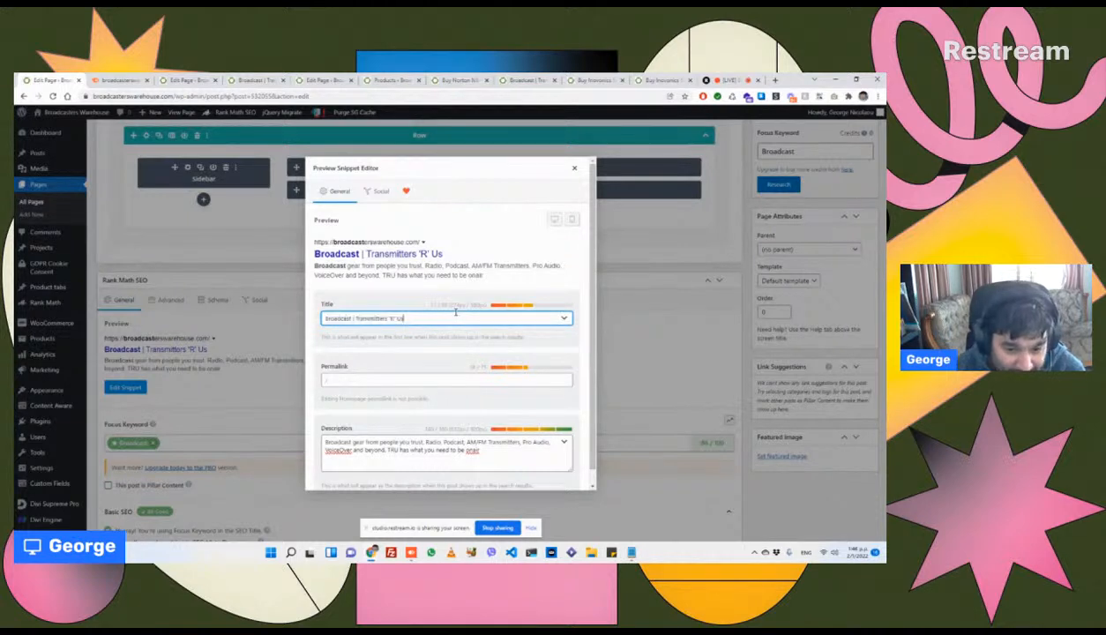
key(BackSpace)
key(BackSpace)
key(BackSpace)
key(BackSpace)
key(BackSpace)
key(BackSpace)
key(BackSpace)
key(BackSpace)
key(BackSpace)
key(BackSpace)
key(BackSpace)
key(BackSpace)
key(BackSpace)
key(BackSpace)
key(BackSpace)
key(BackSpace)
key(BackSpace)
key(BackSpace)
key(BackSpace)
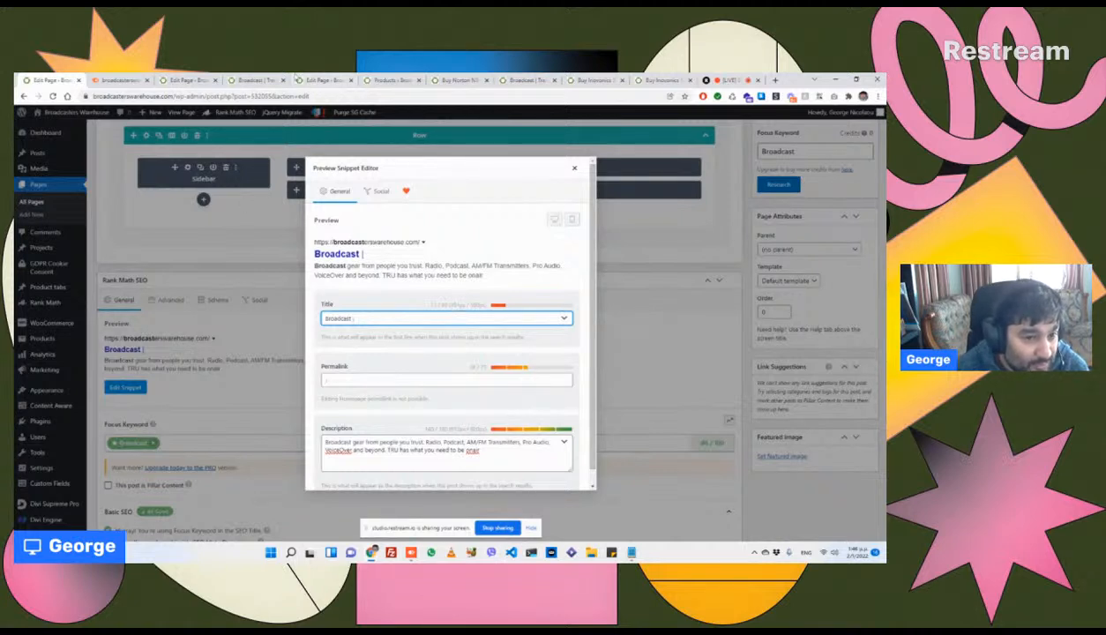
Step: Complete the SEO title as "Broadcast | Broadcasters Warehouse" using the site name copied from the page address, and close the snippet editor
double_click(127, 97)
key(ctrl+c)
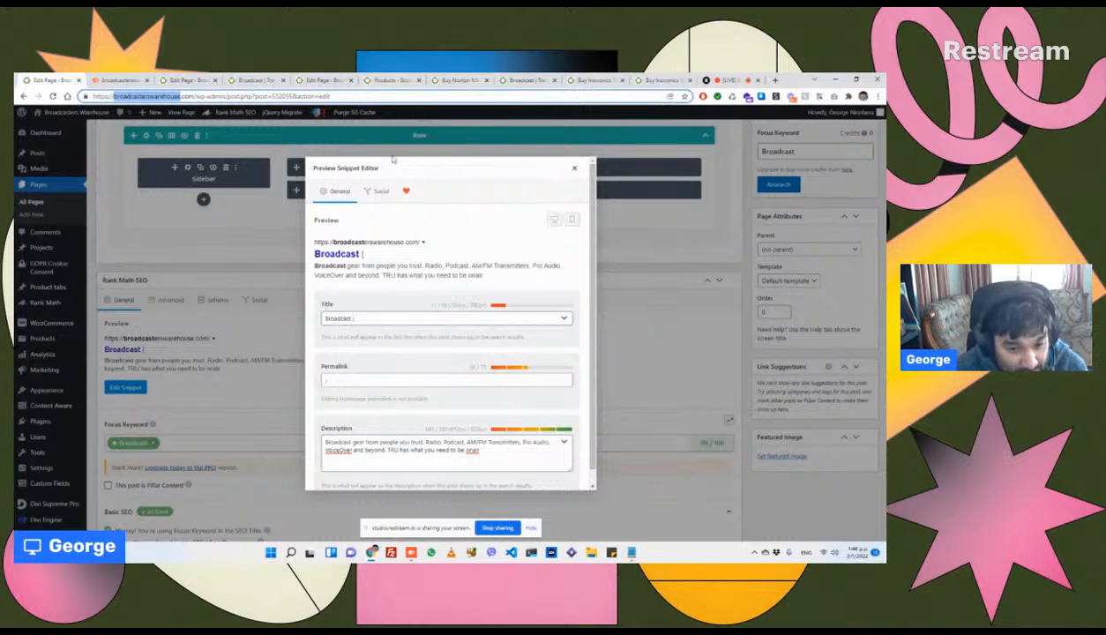
click(398, 318)
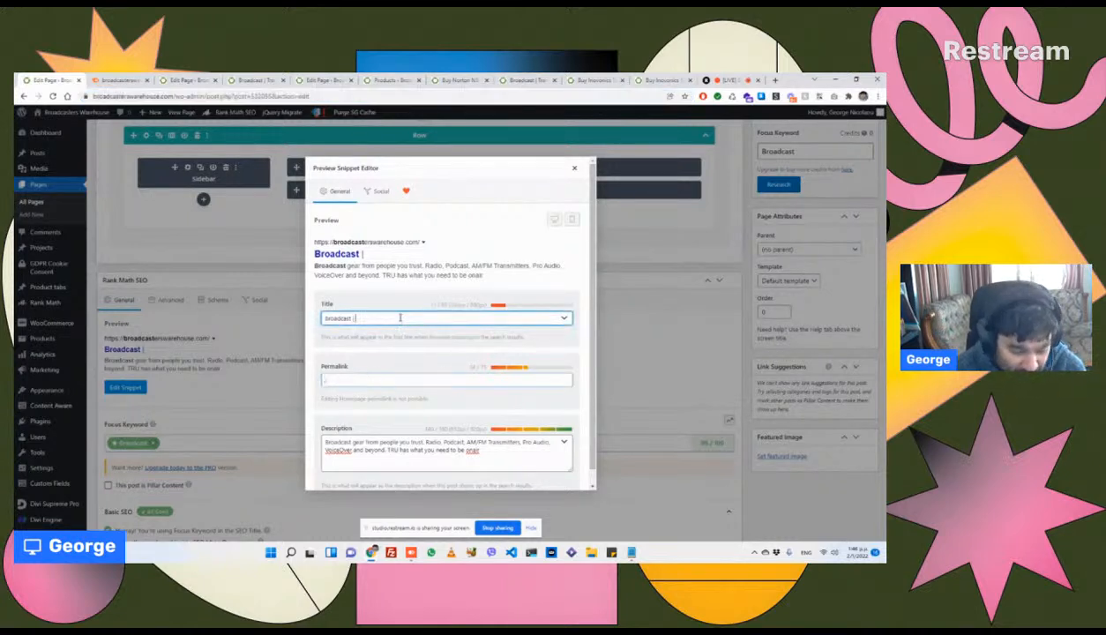
key(ctrl+v)
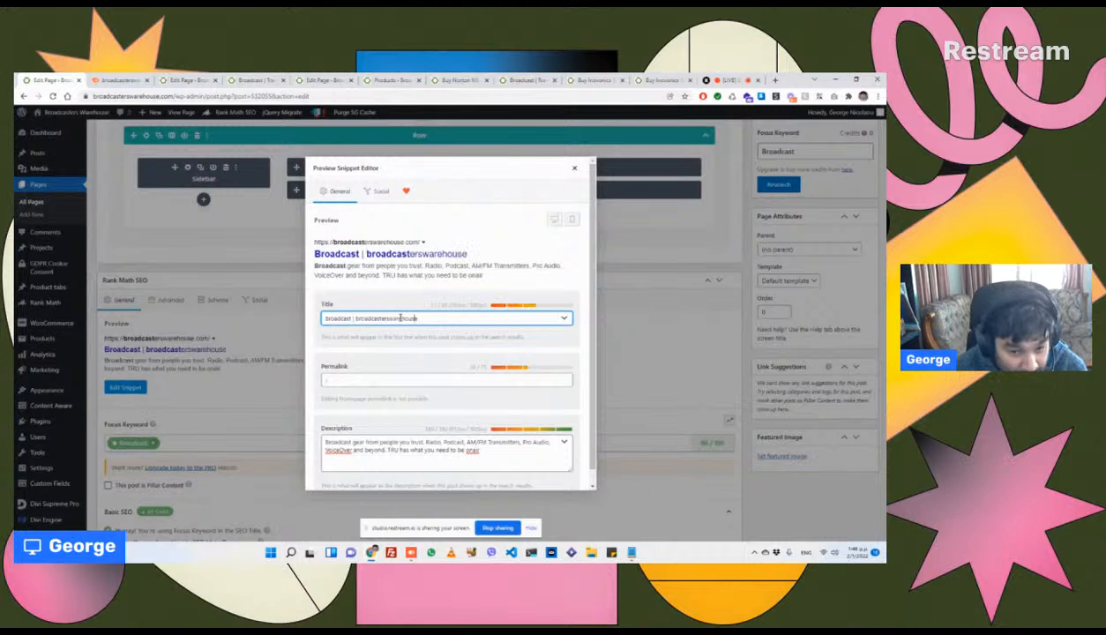
double_click(400, 319)
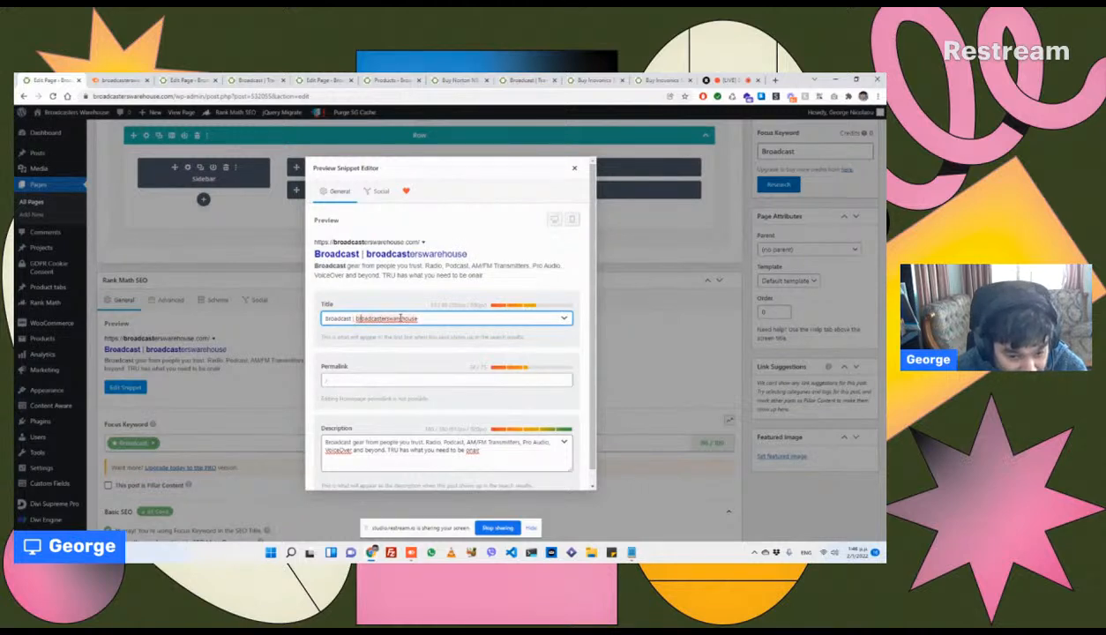
key(BackSpace)
text(B)
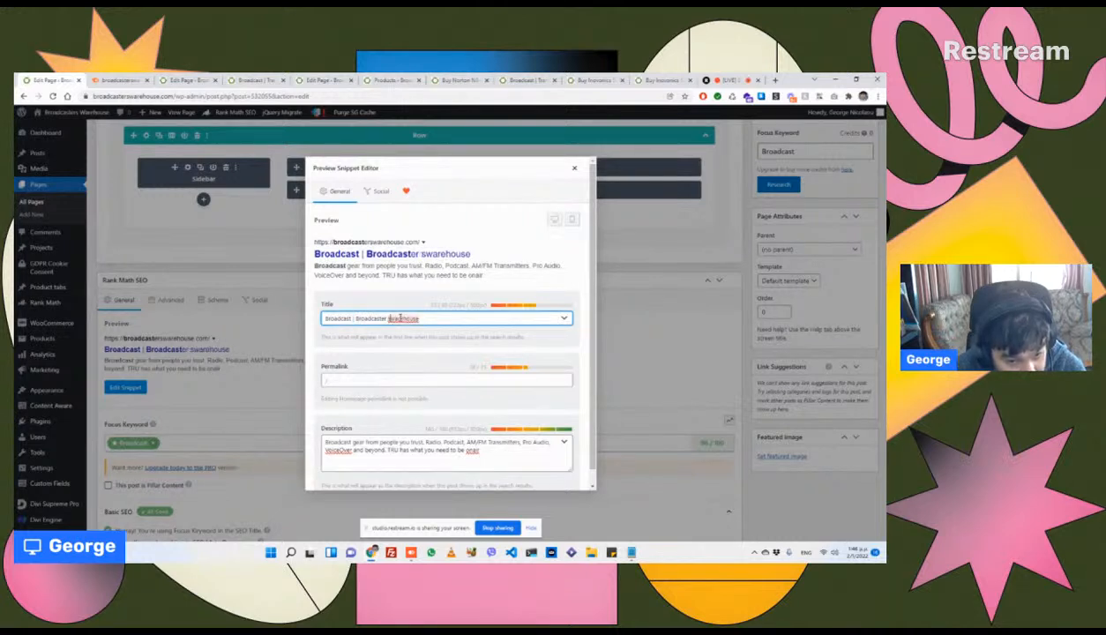
key(BackSpace)
key(Right)
key(Delete)
text(W)
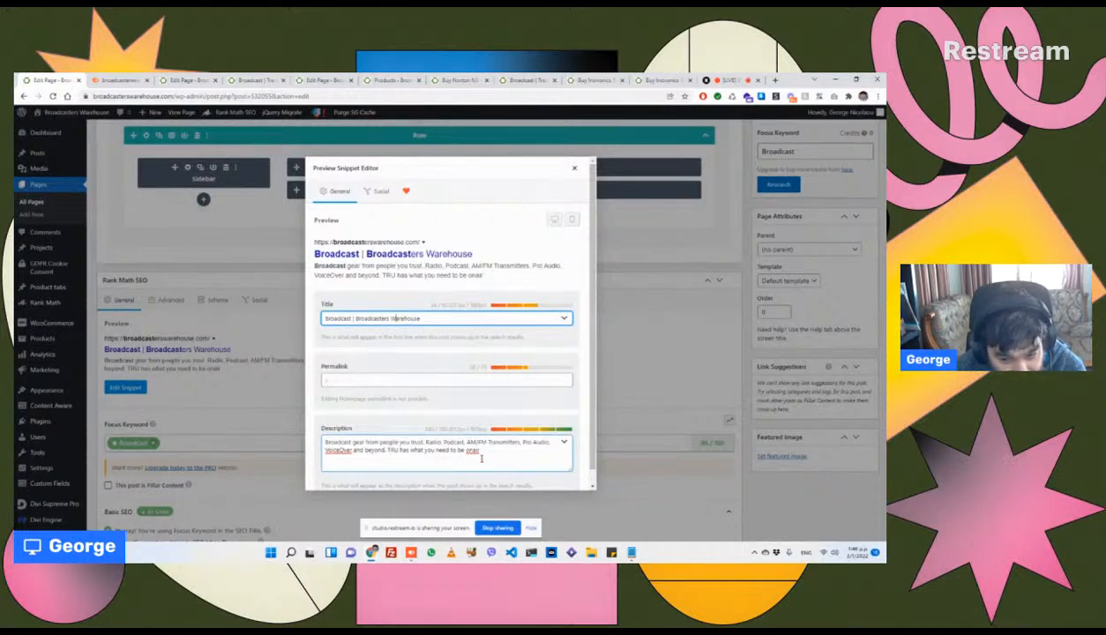
scroll(540, 441, down, 1)
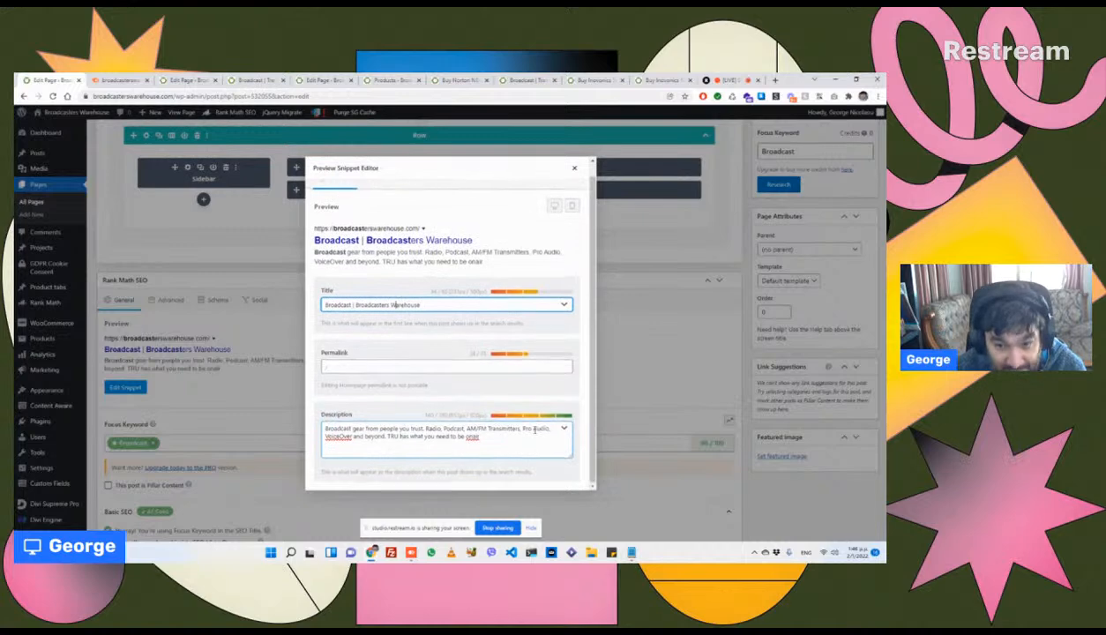
scroll(533, 438, up, 1)
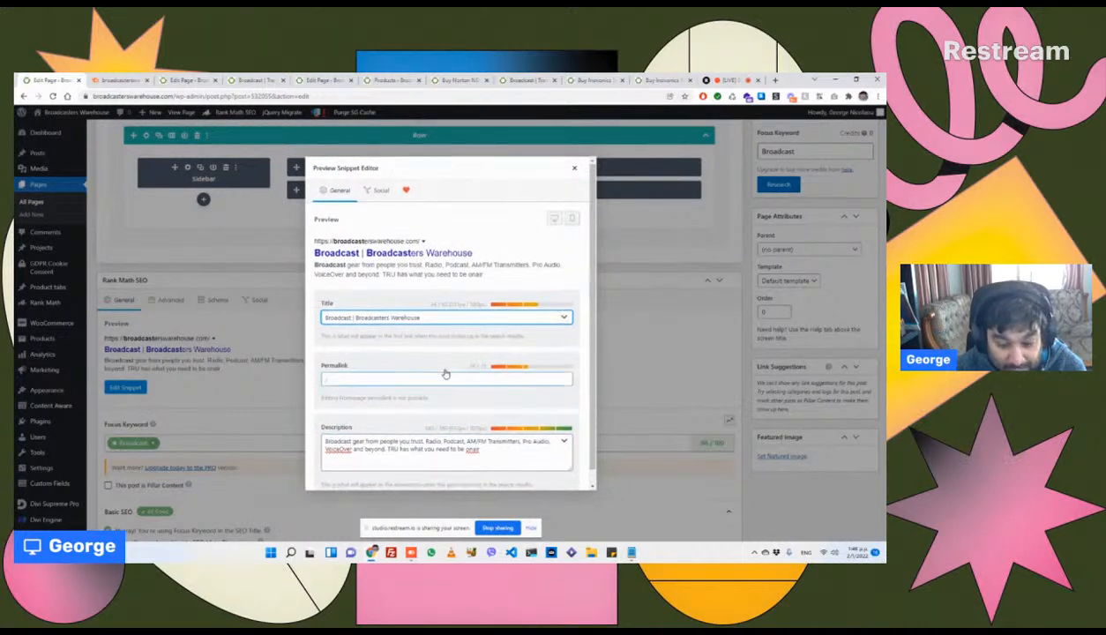
scroll(445, 373, down, 1)
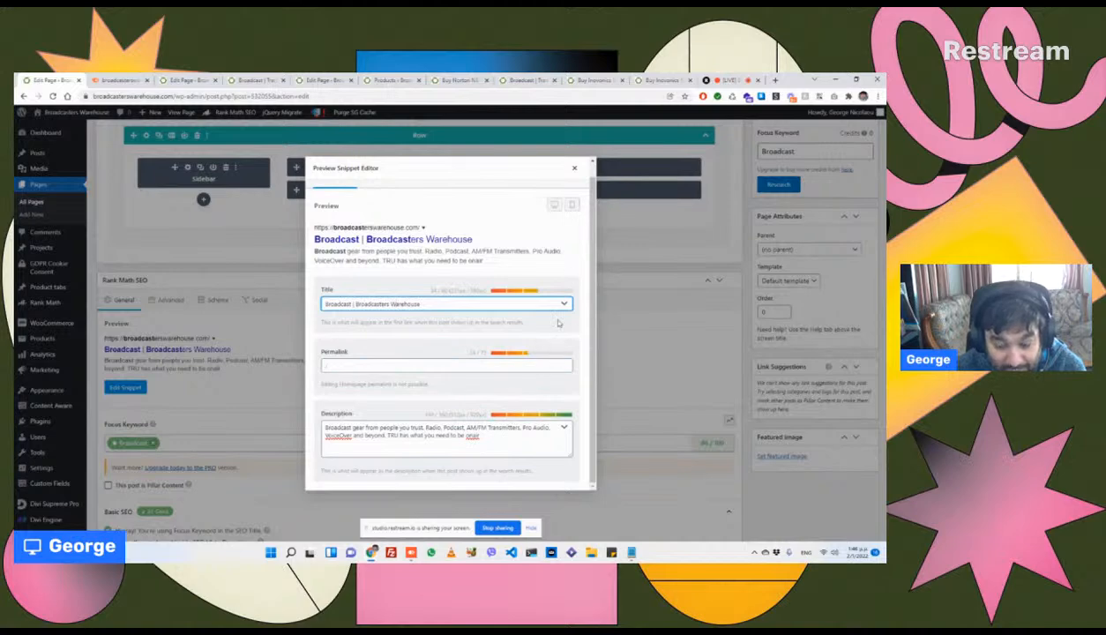
click(574, 167)
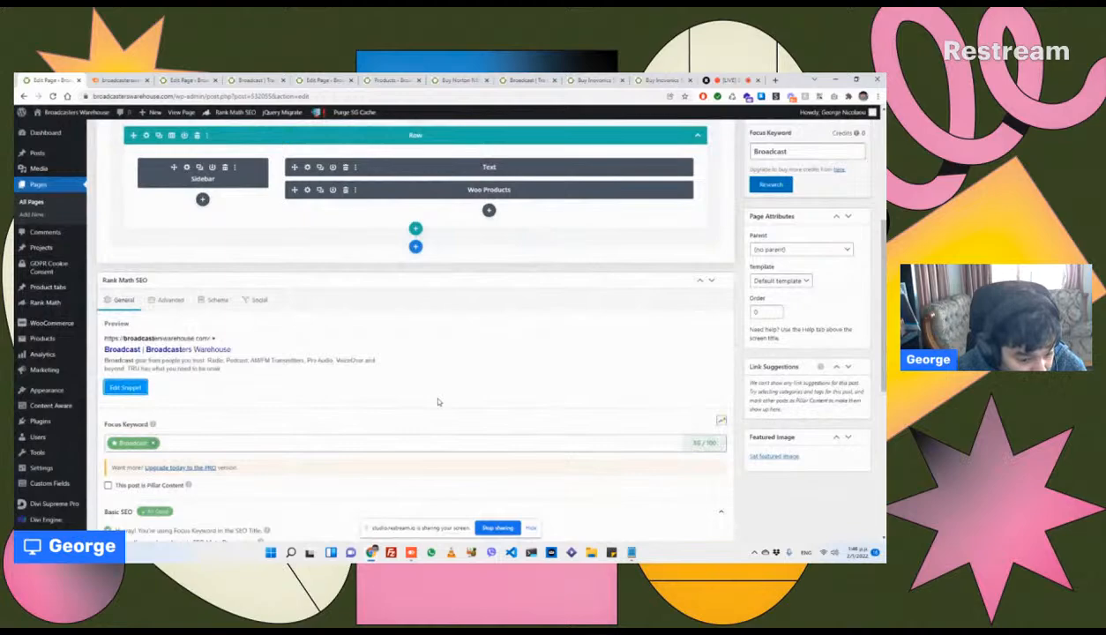
Step: Check the Broadcast page's Rank Math results and advanced robots settings, and update the page
scroll(437, 402, down, 3)
scroll(440, 400, up, 5)
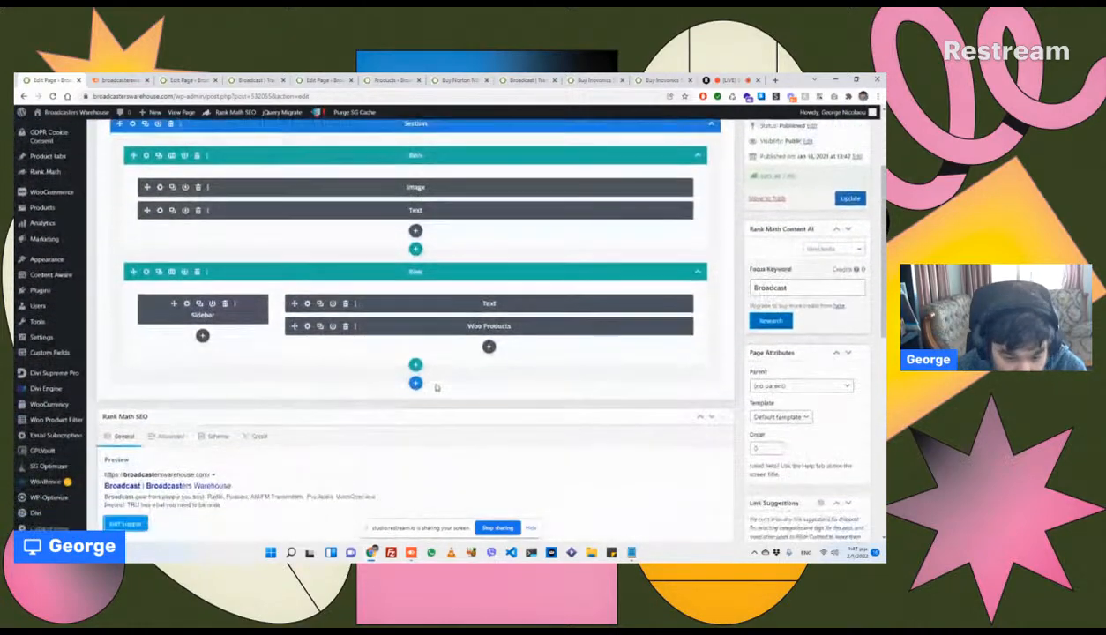
scroll(435, 387, down, 10)
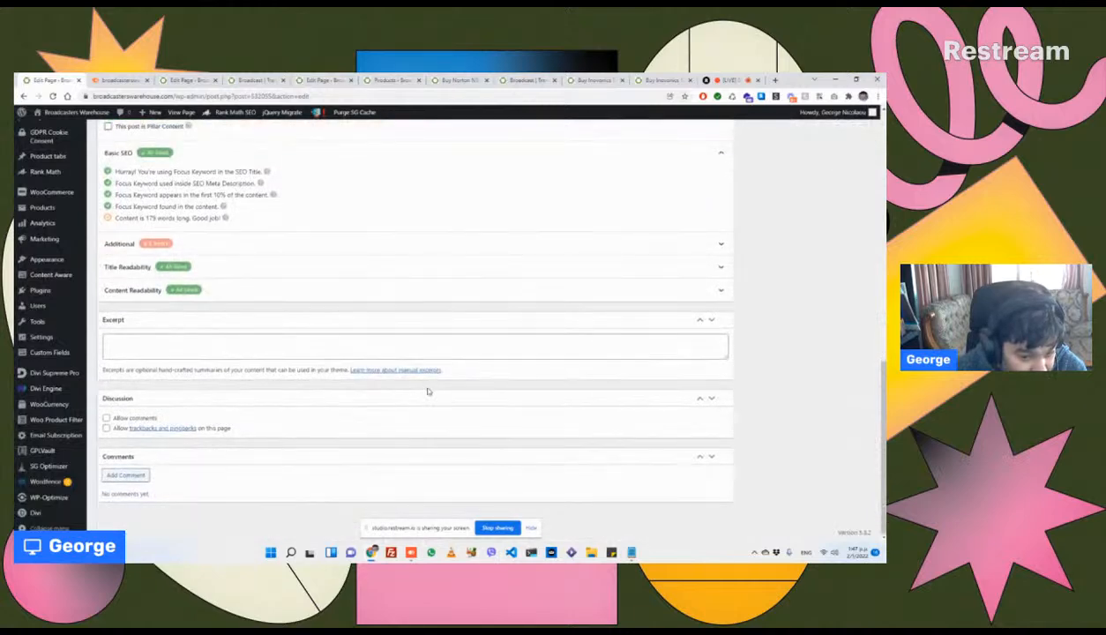
scroll(428, 390, up, 4)
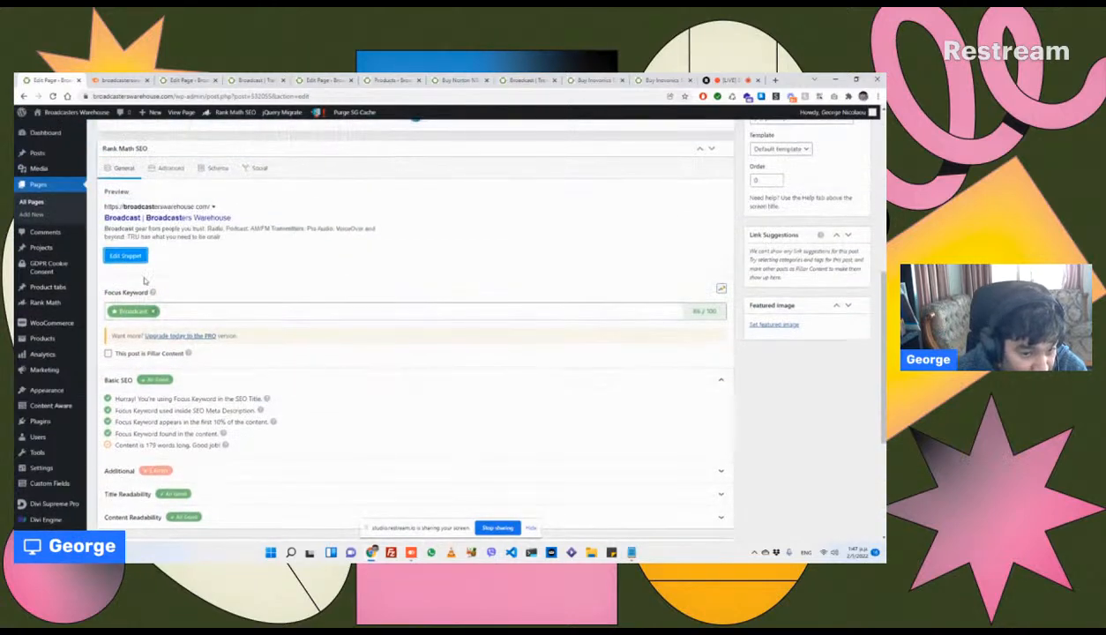
scroll(148, 280, up, 1)
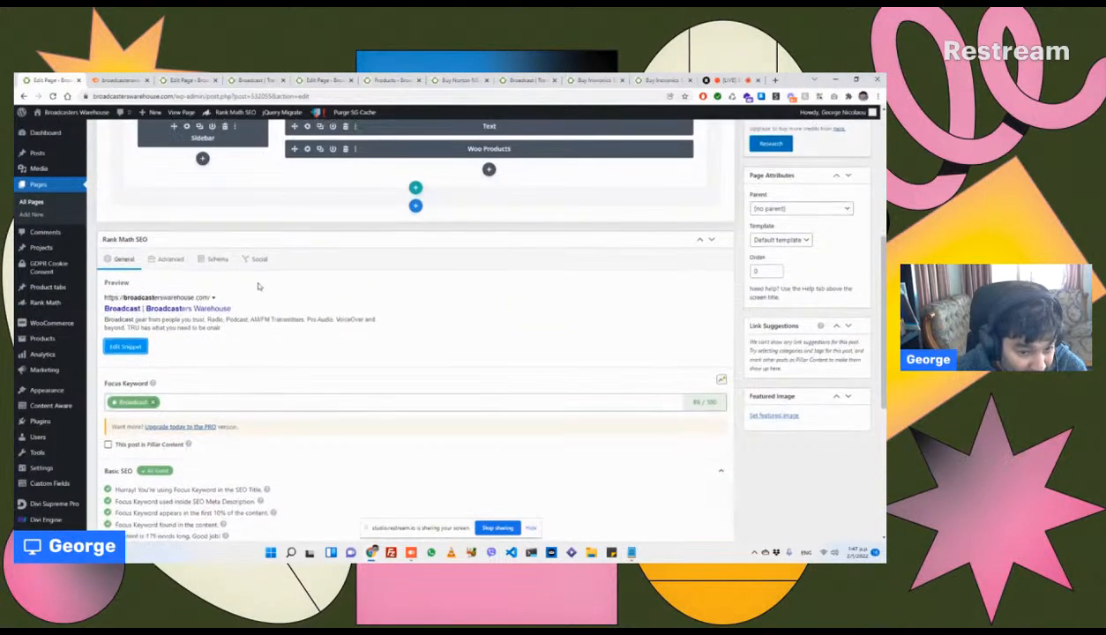
click(171, 260)
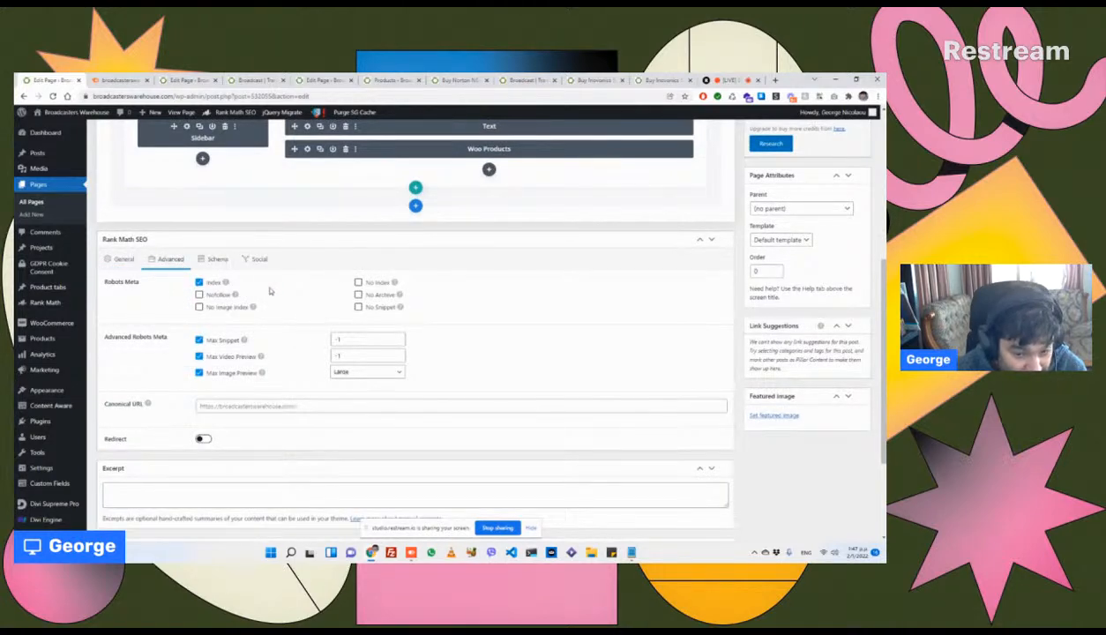
scroll(766, 248, up, 2)
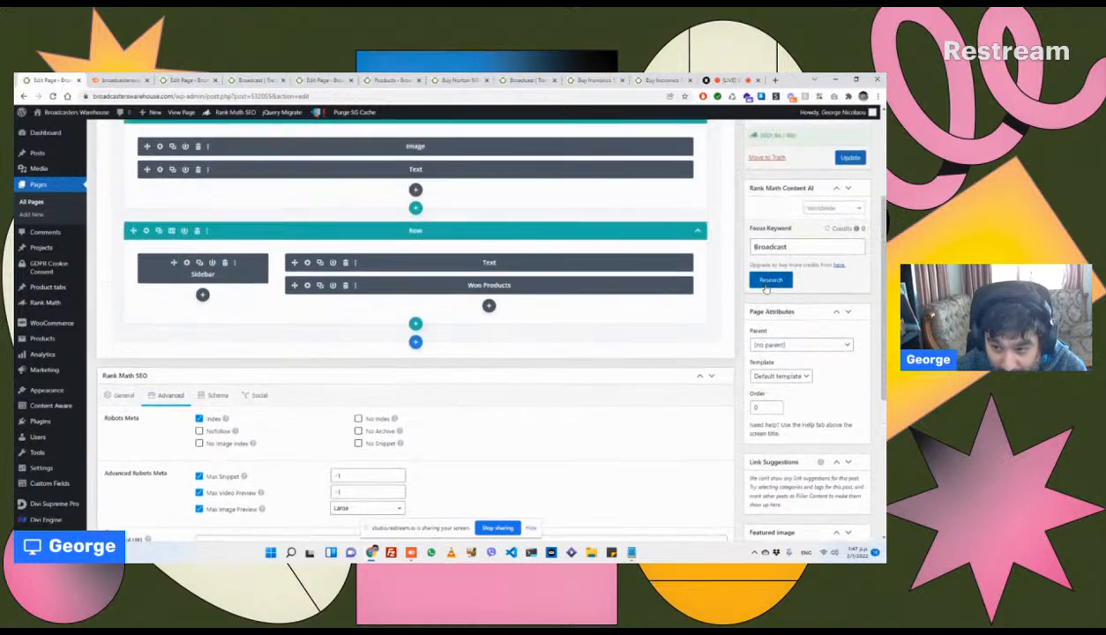
click(850, 156)
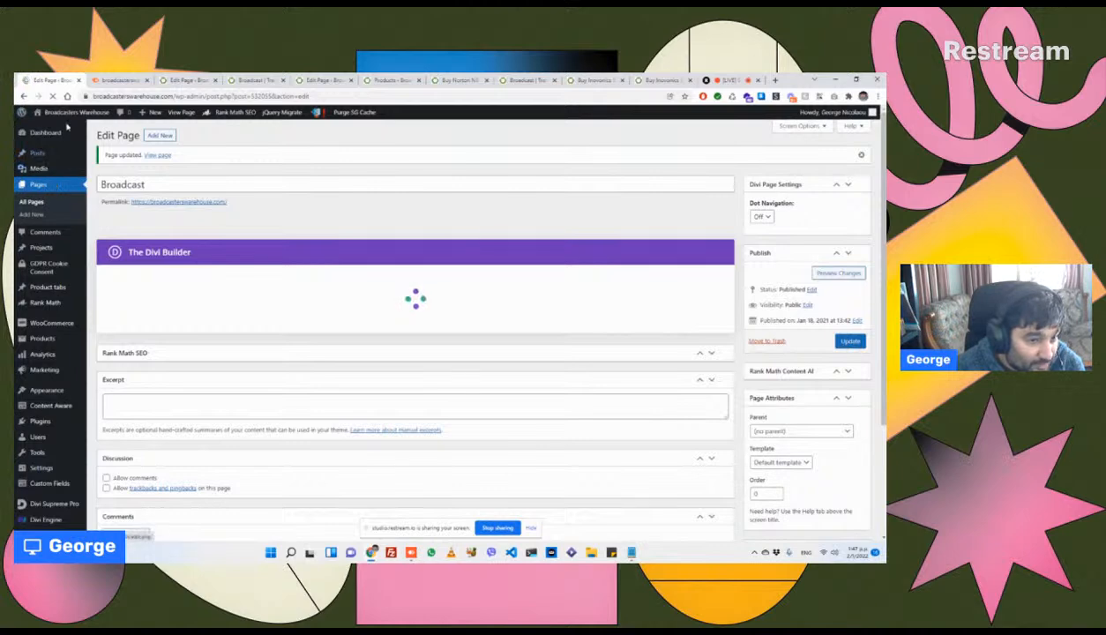
mouse_move(62, 113)
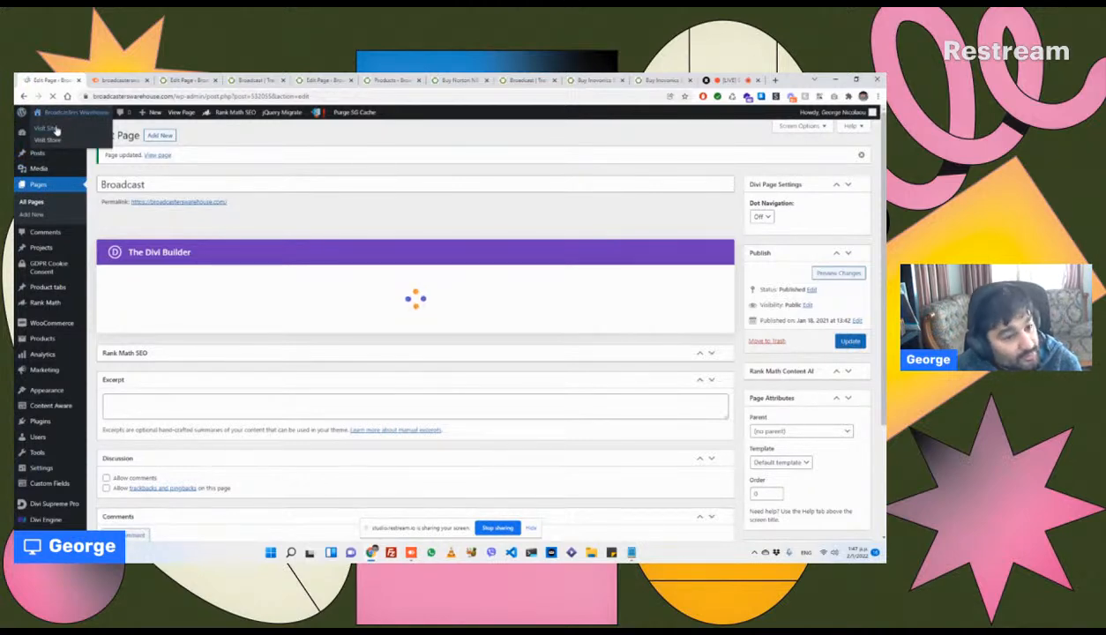
Step: Visit the live site, go to the Television page, and open it in the WordPress editor at its Rank Math SEO settings
click(48, 129)
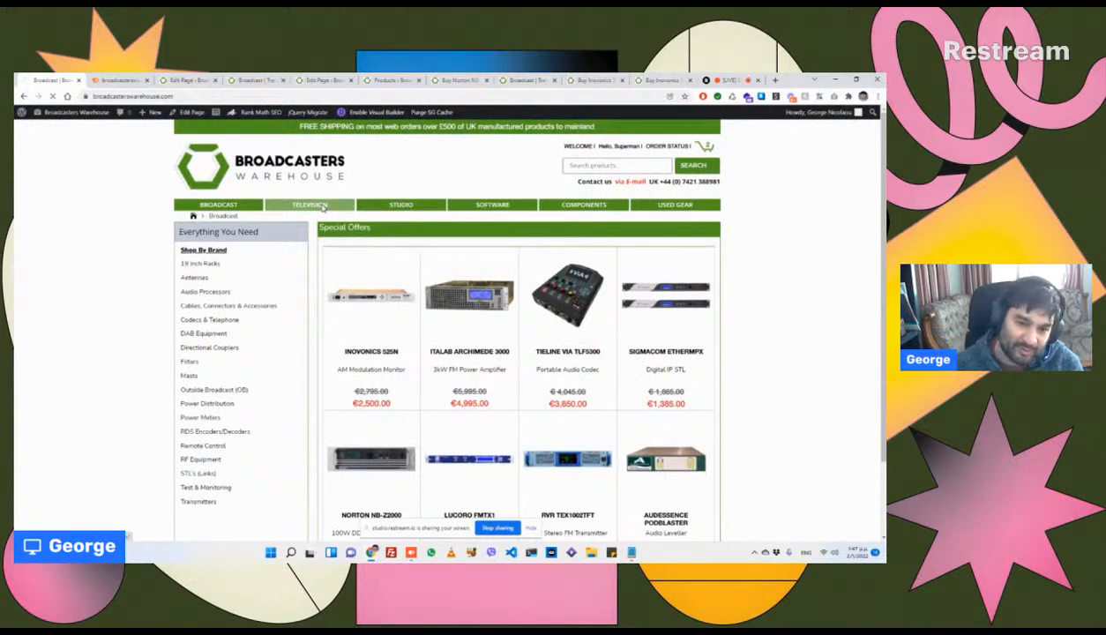
click(321, 204)
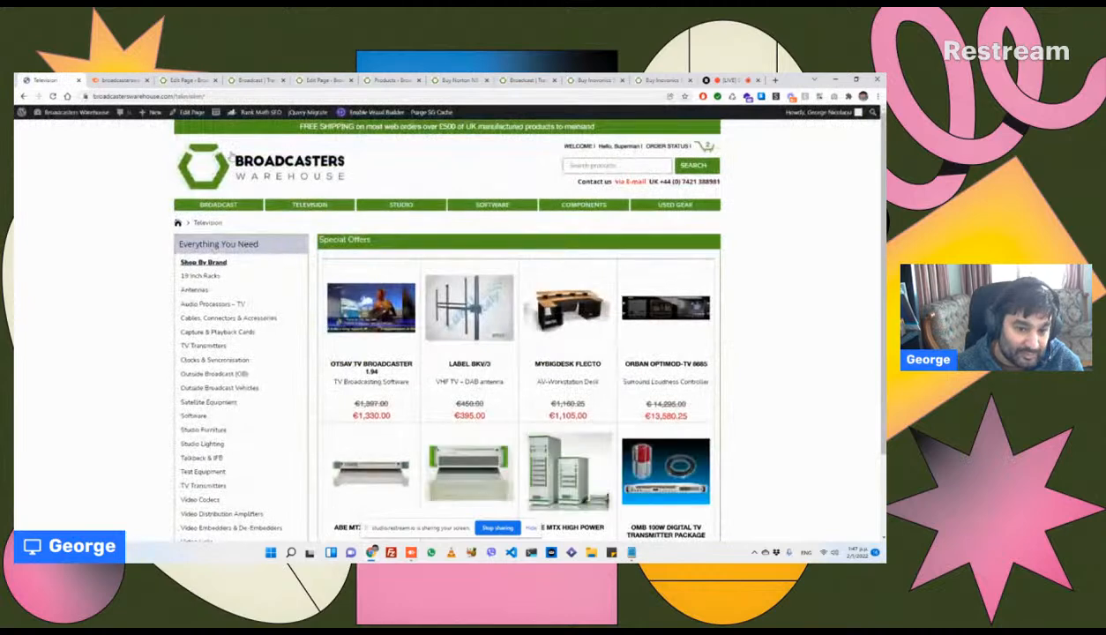
click(193, 113)
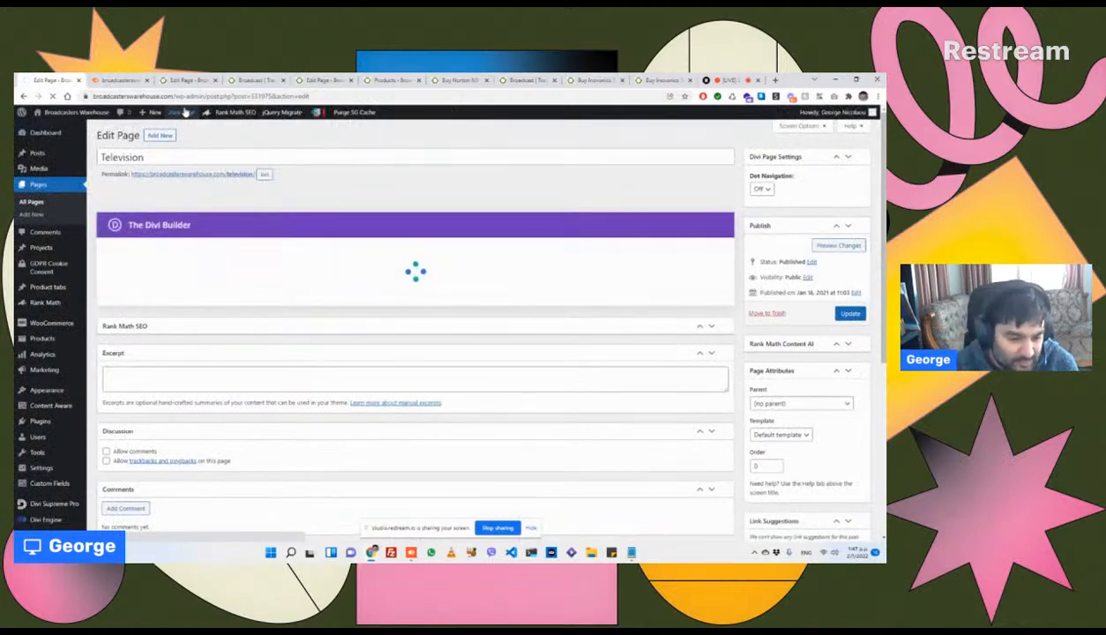
scroll(205, 305, down, 3)
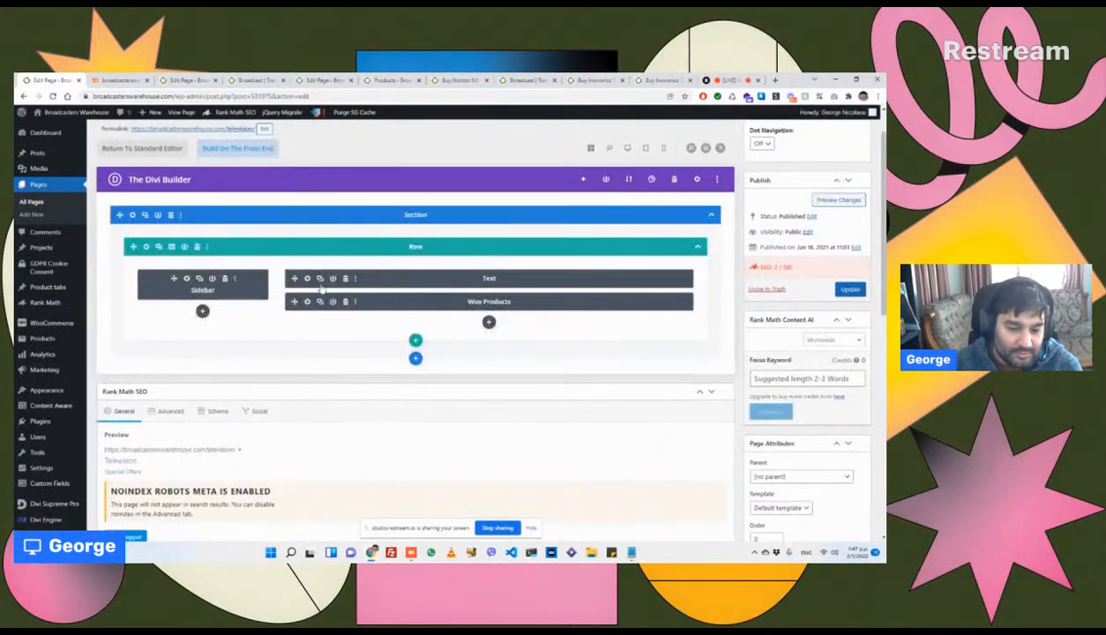
scroll(309, 287, down, 3)
scroll(318, 291, up, 3)
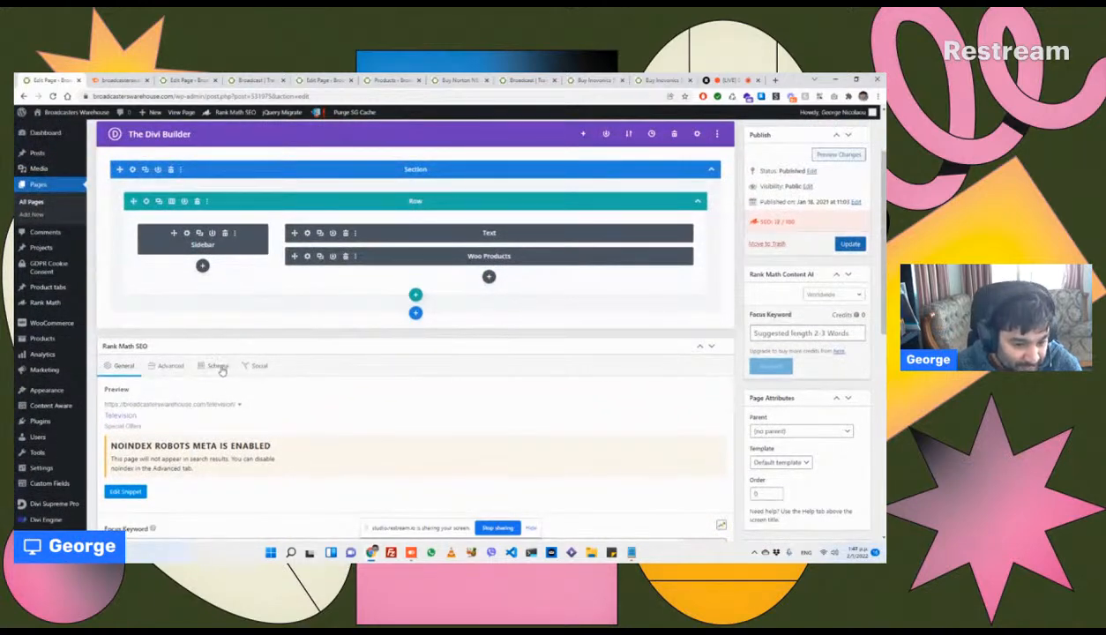
Step: Switch the Television page's robots meta from No Index to Index in the advanced Rank Math settings
click(174, 371)
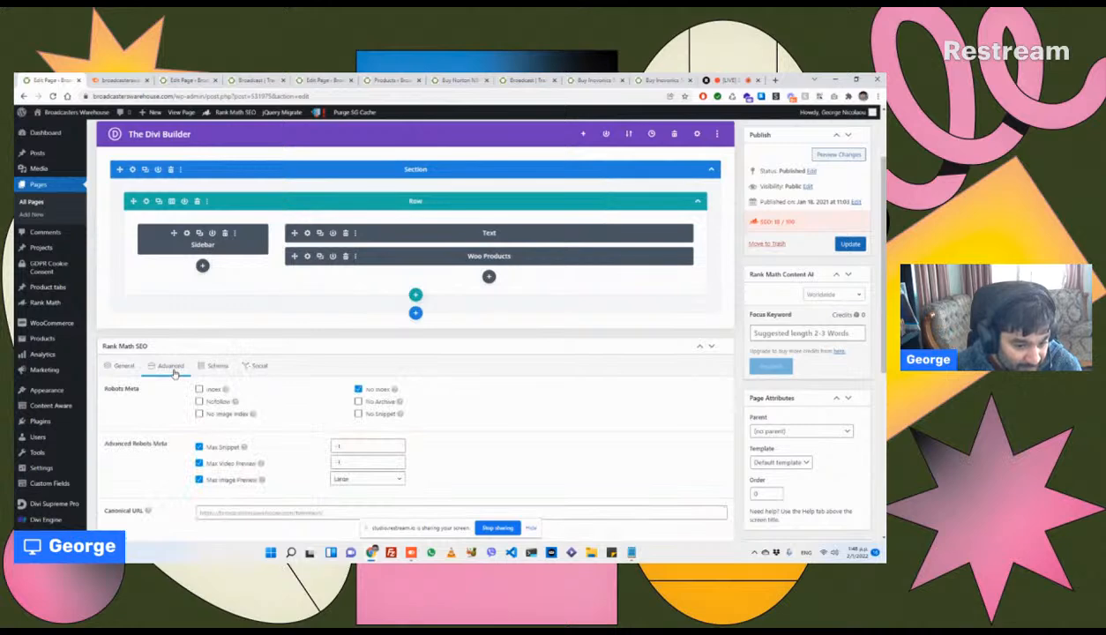
click(359, 389)
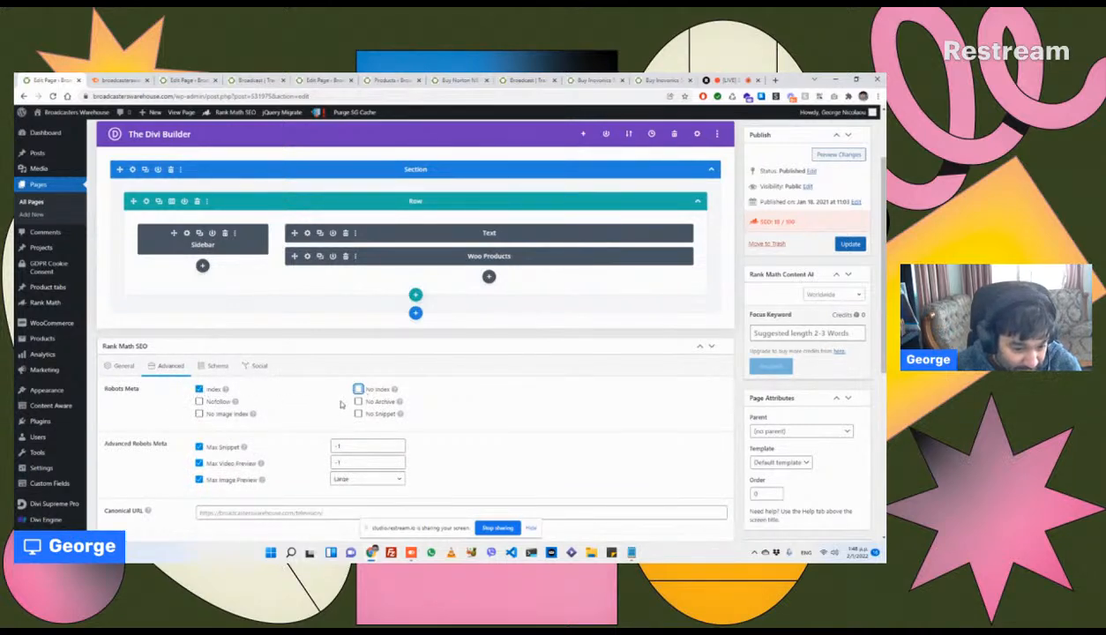
scroll(408, 402, down, 3)
scroll(408, 405, up, 5)
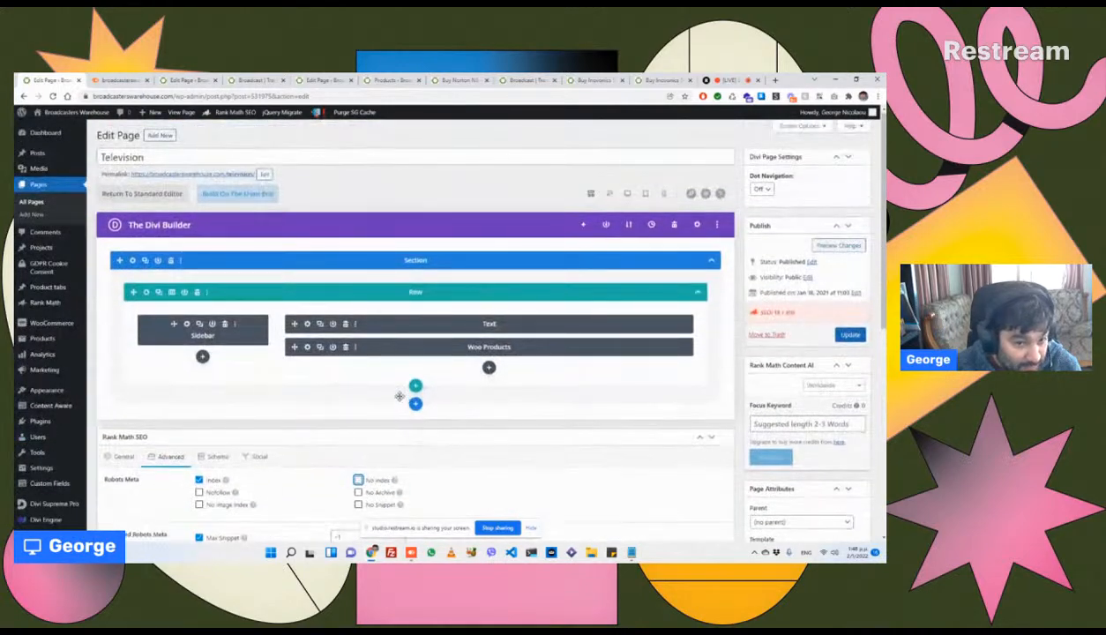
scroll(399, 397, down, 6)
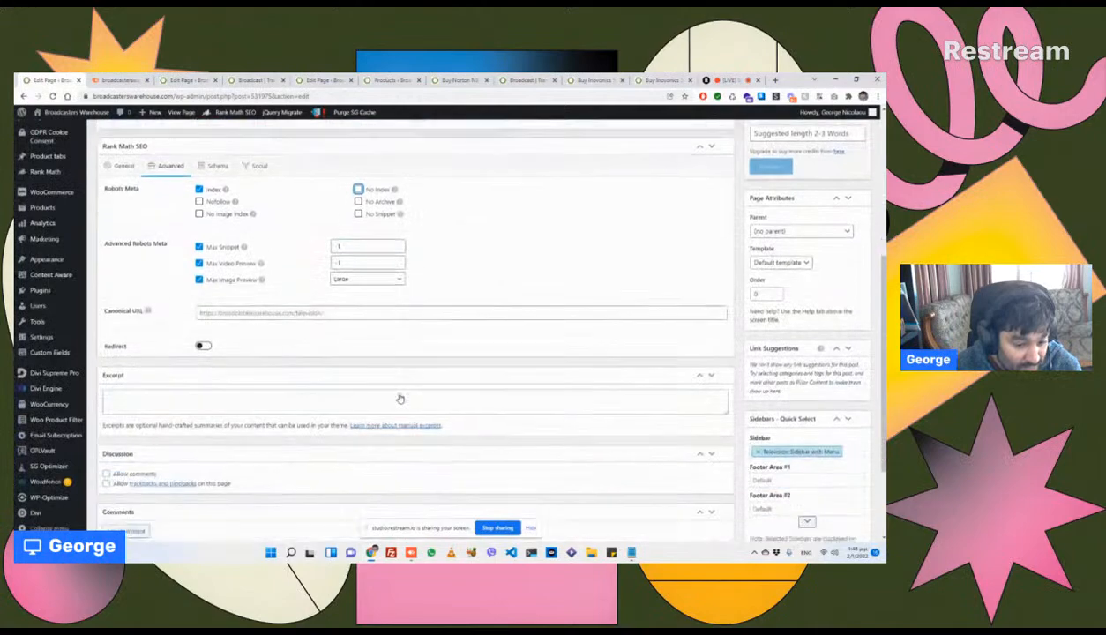
scroll(398, 397, up, 6)
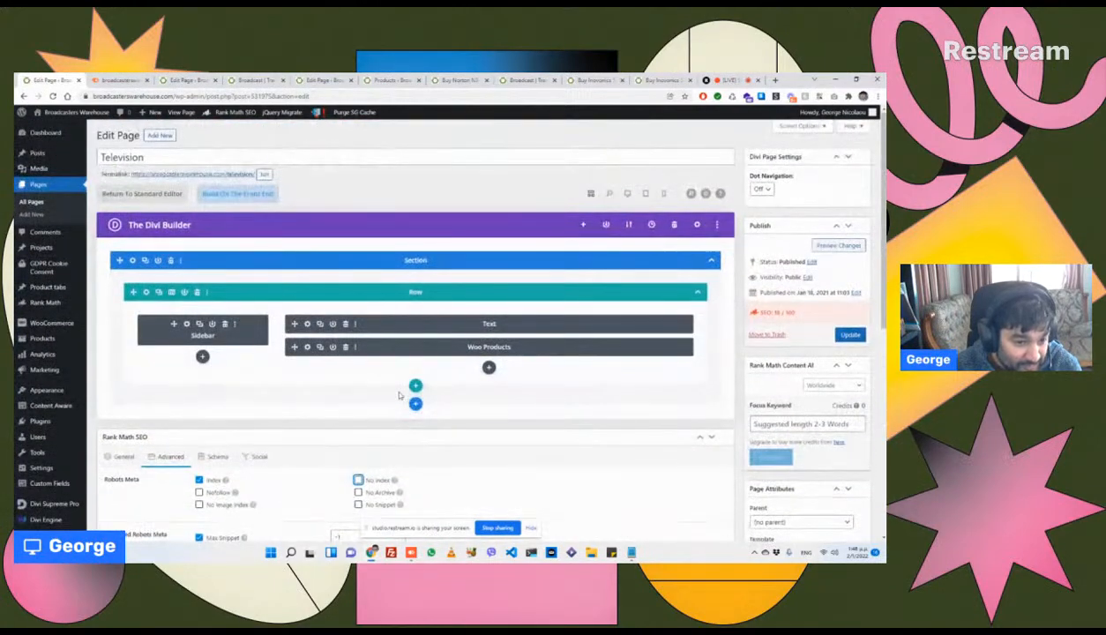
scroll(394, 389, down, 3)
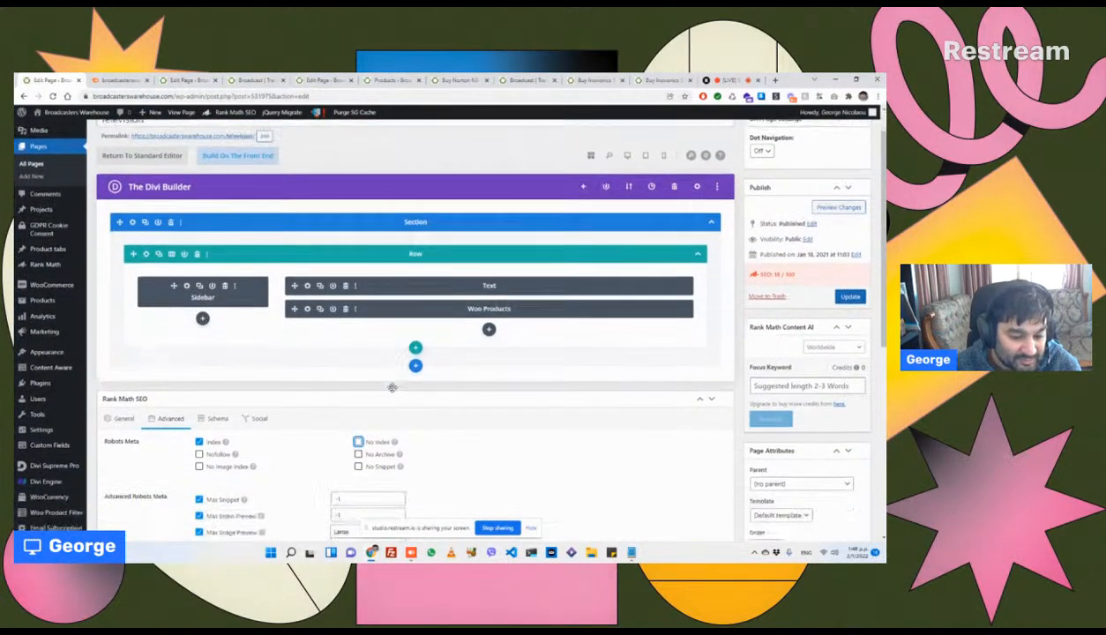
scroll(391, 384, up, 3)
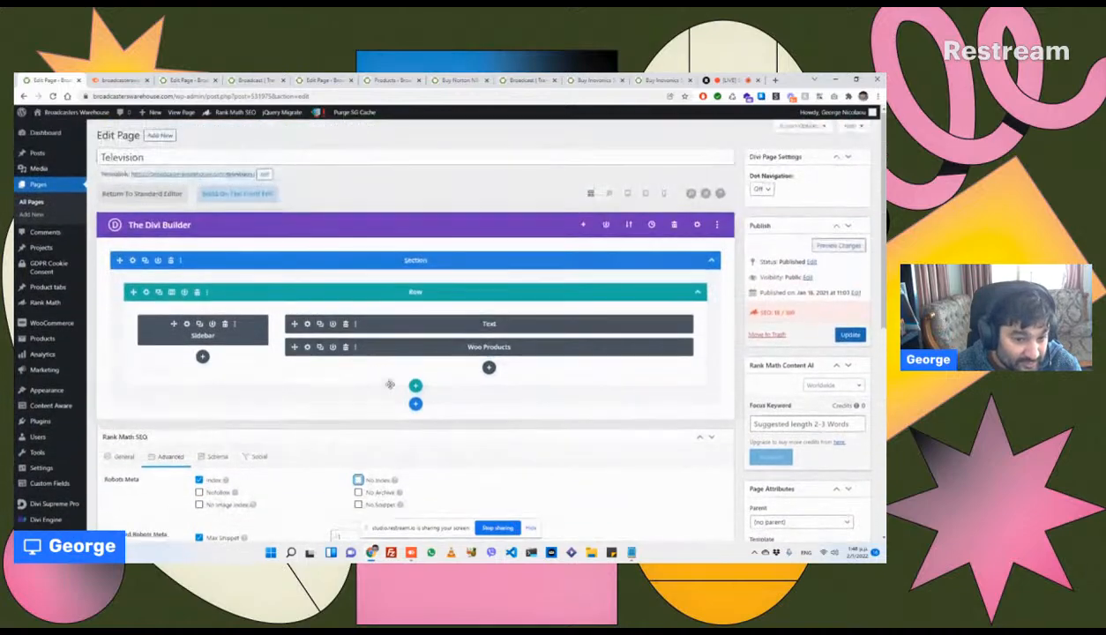
scroll(150, 322, down, 4)
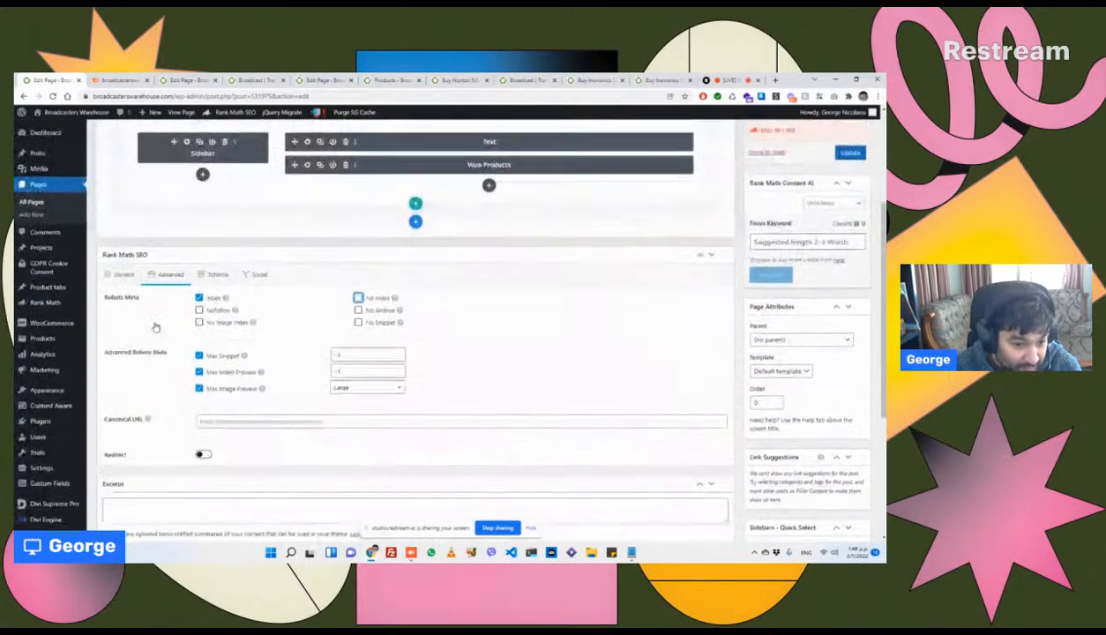
Step: Check the Television page's general Rank Math snippet preview and update the page
click(123, 274)
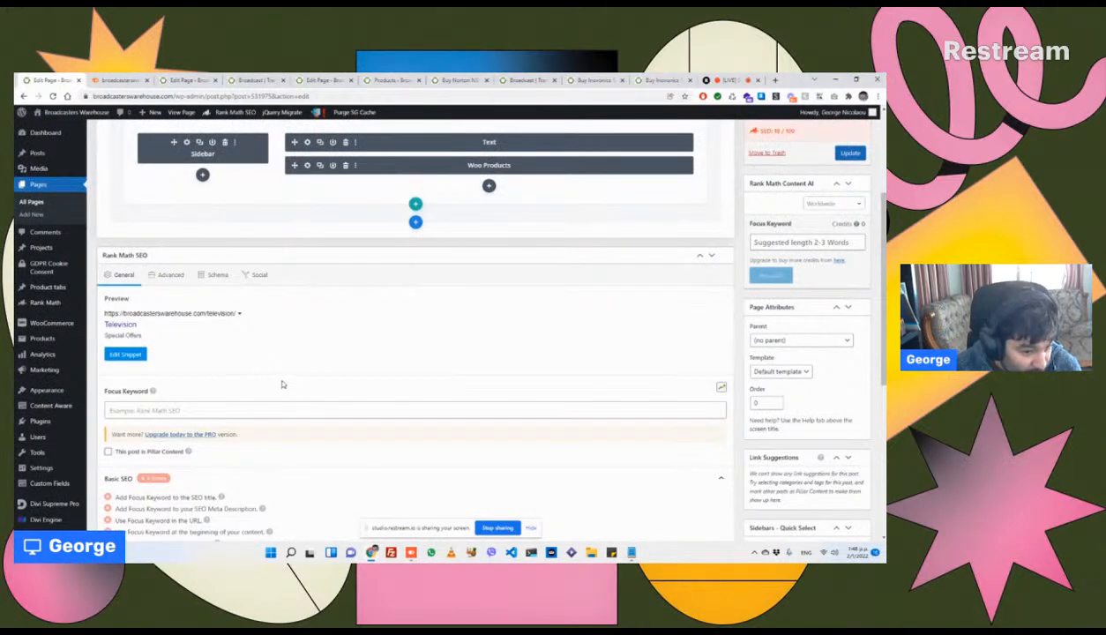
scroll(741, 342, up, 3)
click(847, 290)
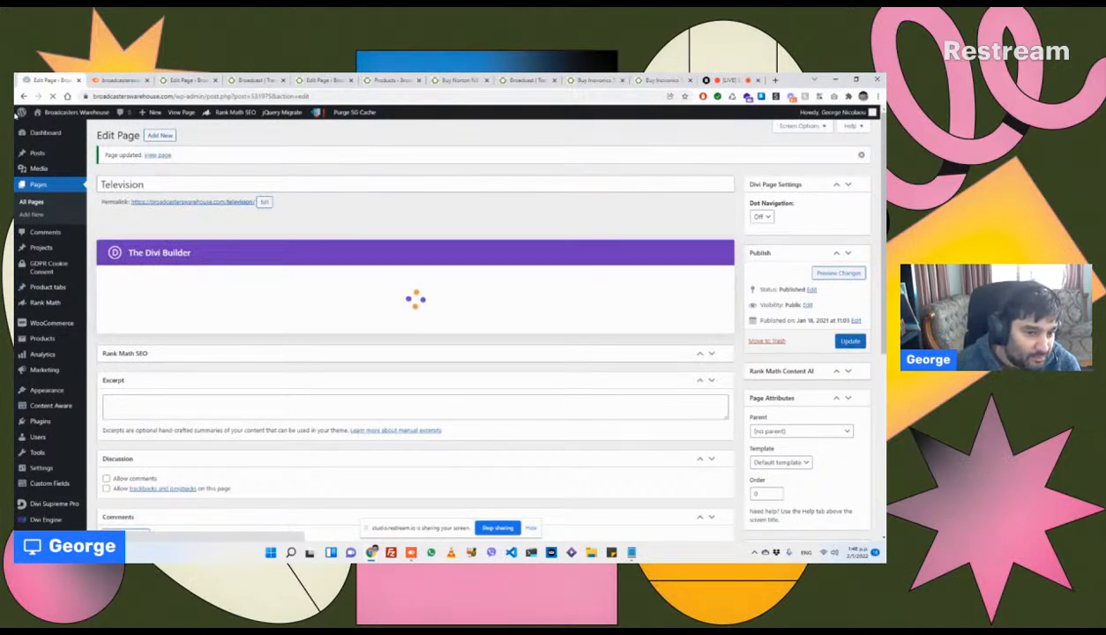
Step: Return to the live site, go to the Studio page, and open it in the editor at its Rank Math SEO settings
mouse_move(51, 117)
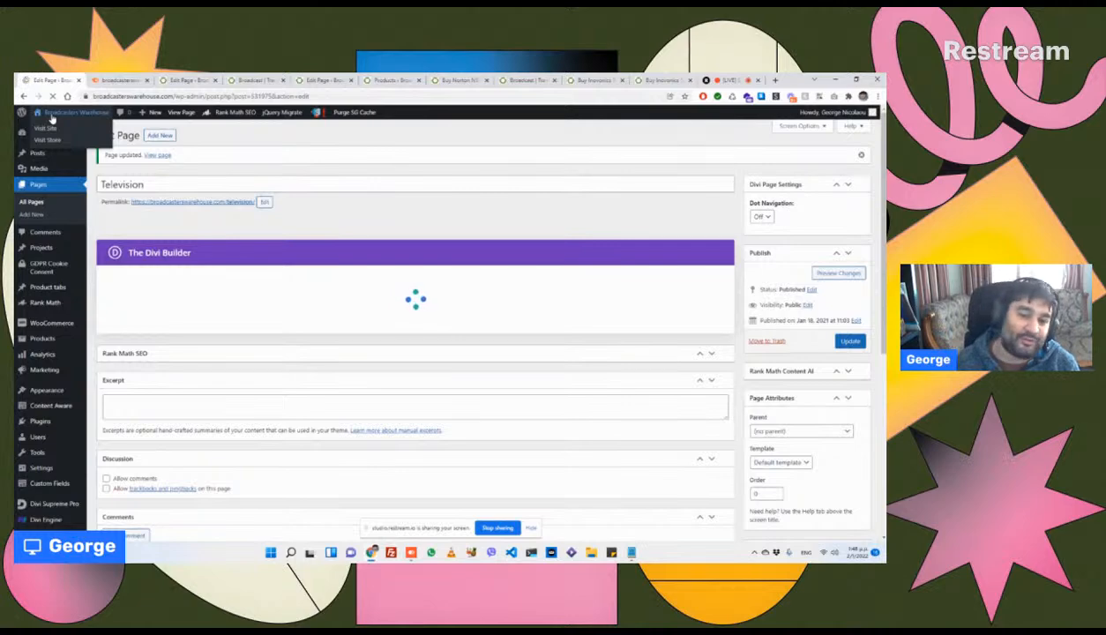
click(51, 117)
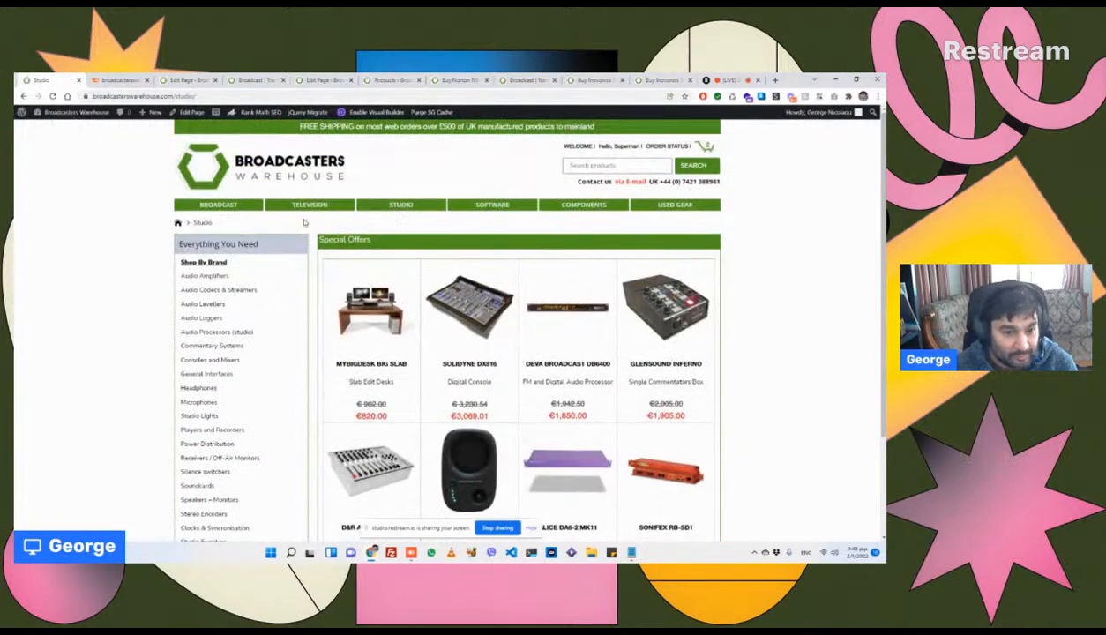
click(185, 115)
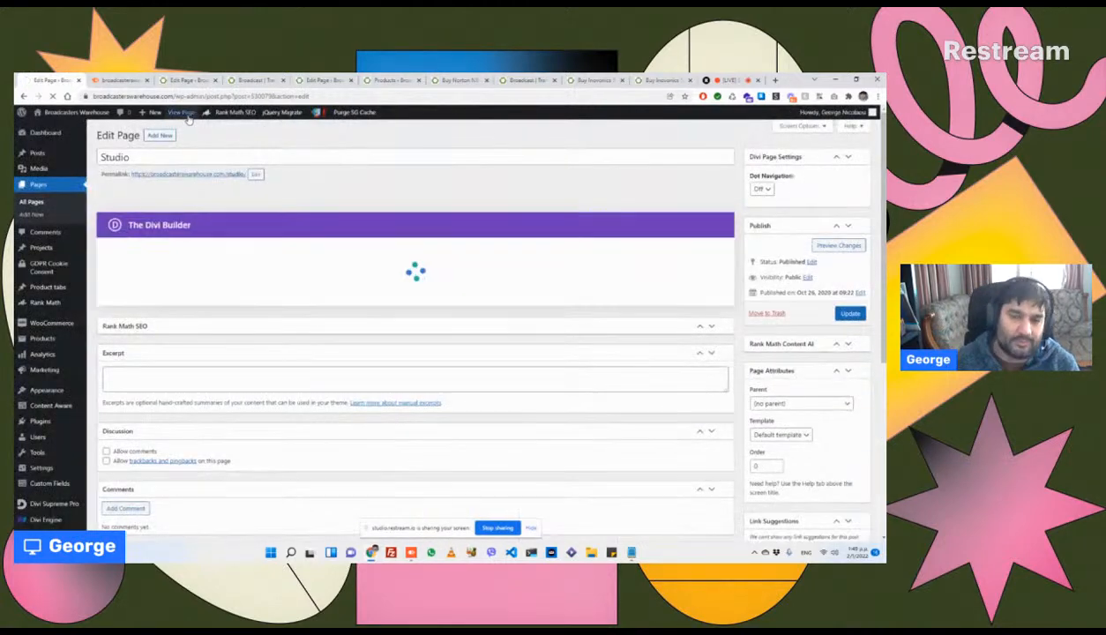
mouse_move(201, 113)
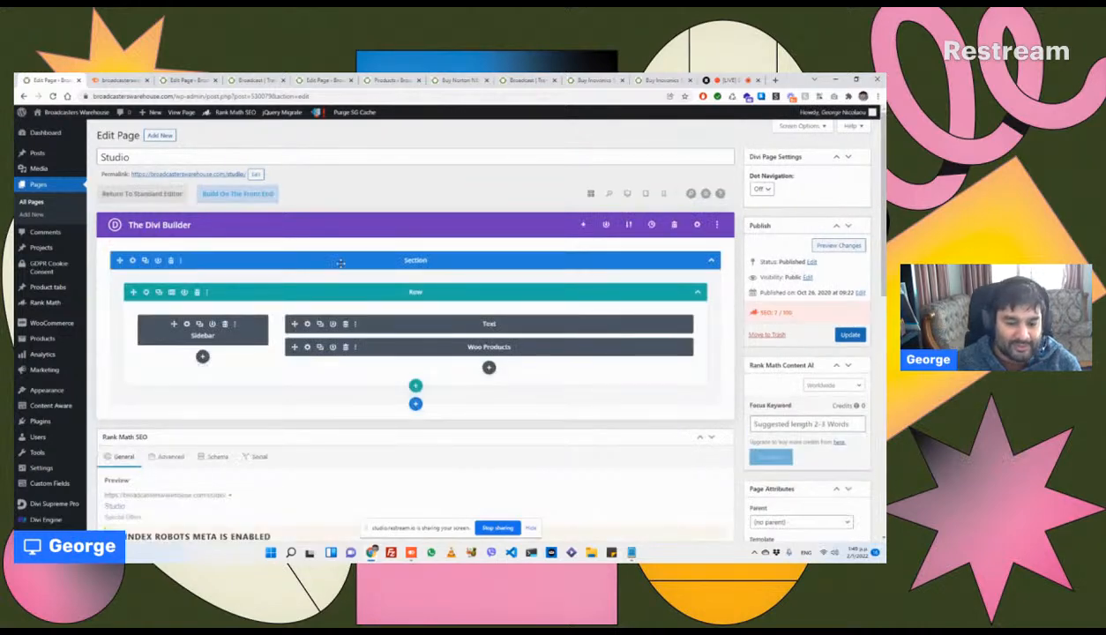
scroll(356, 264, down, 4)
scroll(355, 271, up, 3)
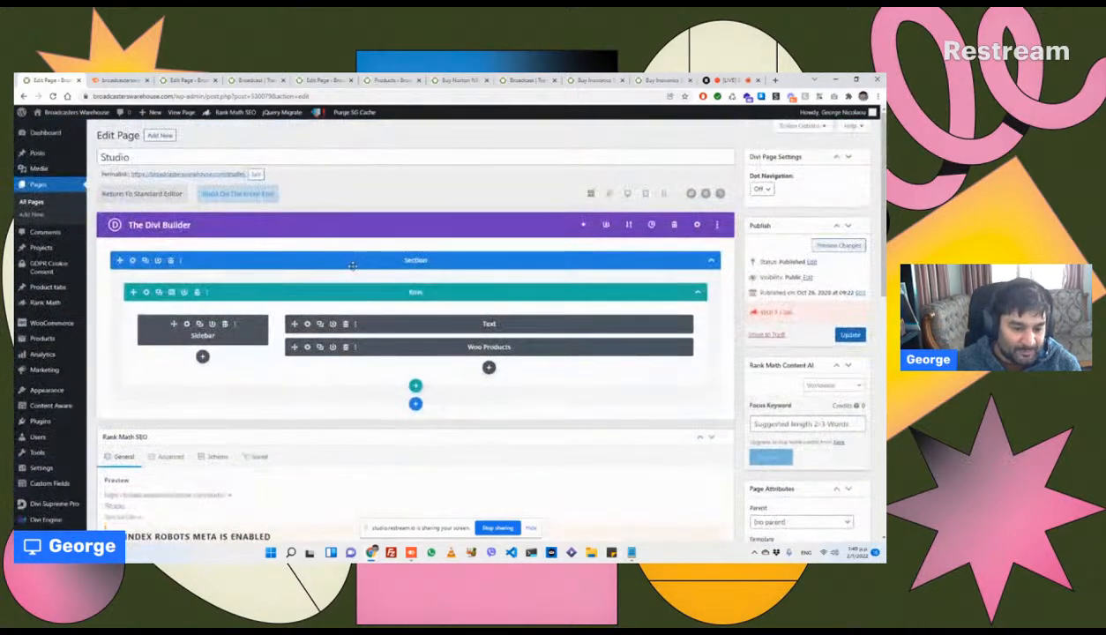
scroll(344, 267, down, 3)
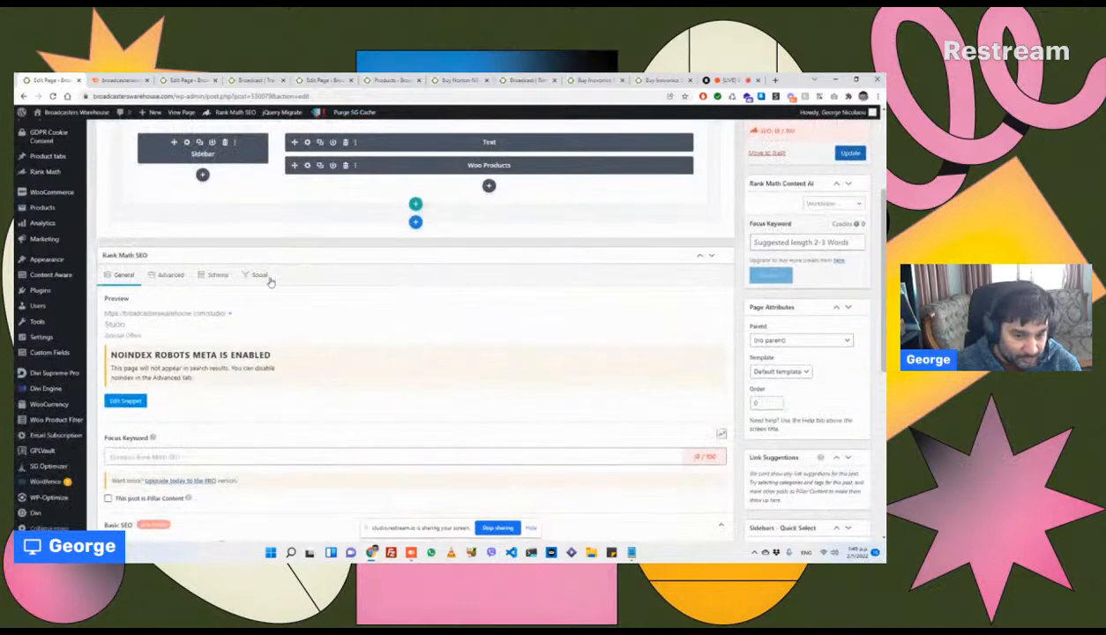
Step: Switch the Studio page's robots meta from No Index to Index in the advanced Rank Math settings and update the page
click(172, 277)
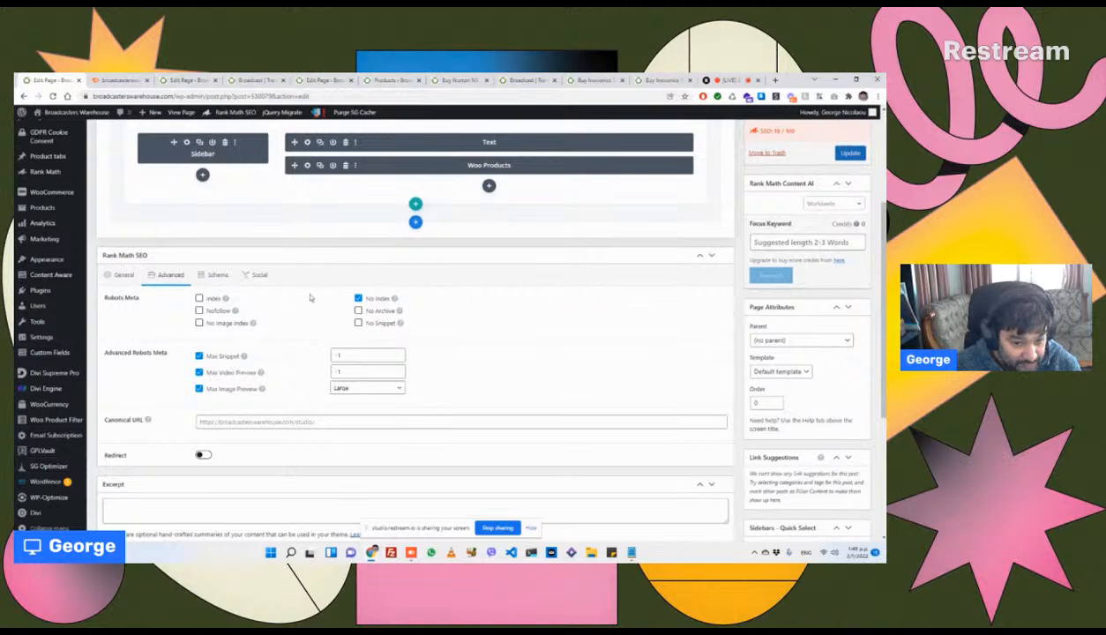
click(201, 298)
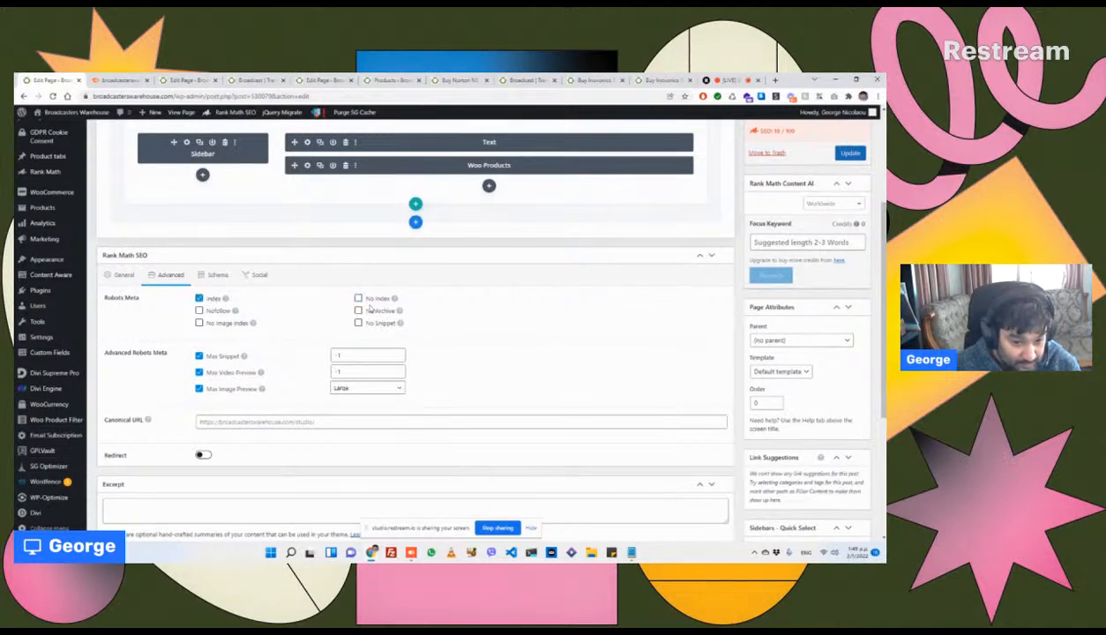
scroll(491, 352, down, 3)
scroll(492, 354, up, 3)
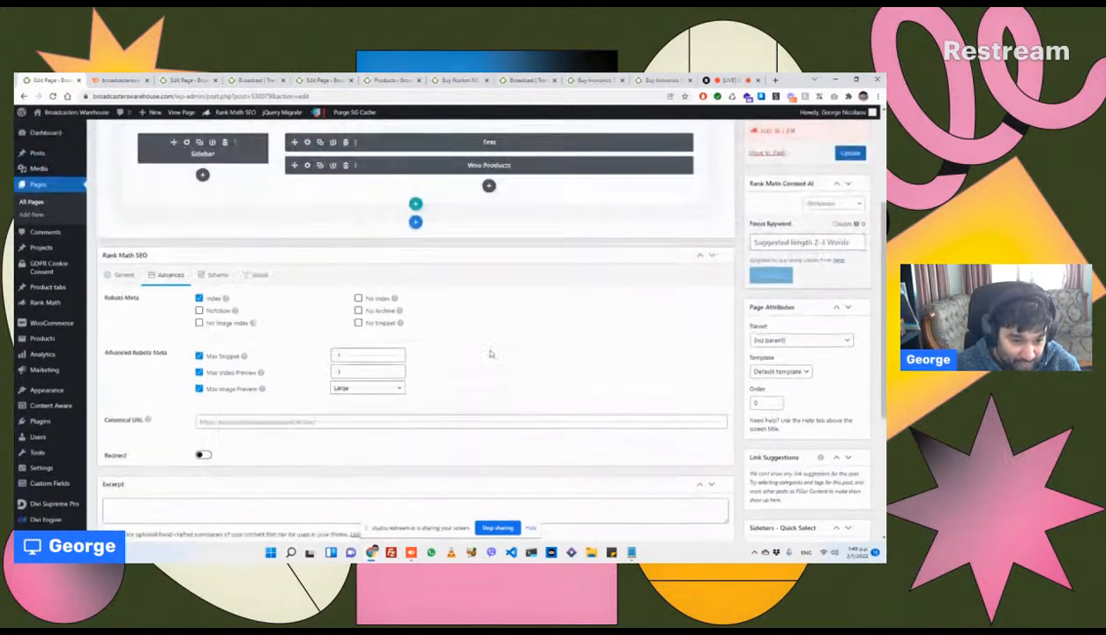
scroll(731, 308, up, 1)
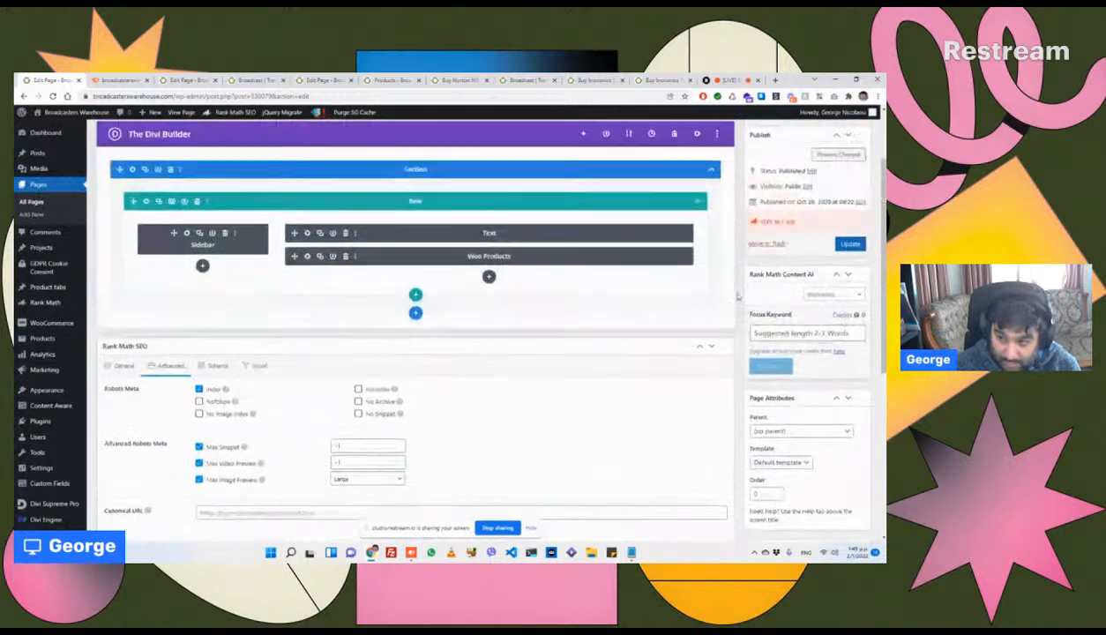
click(842, 247)
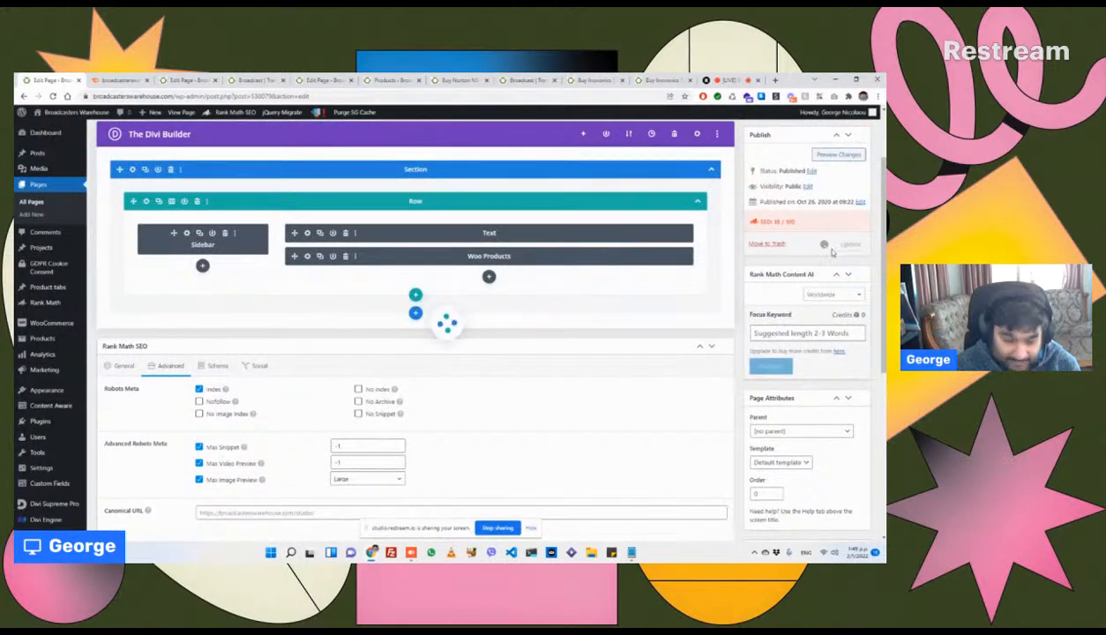
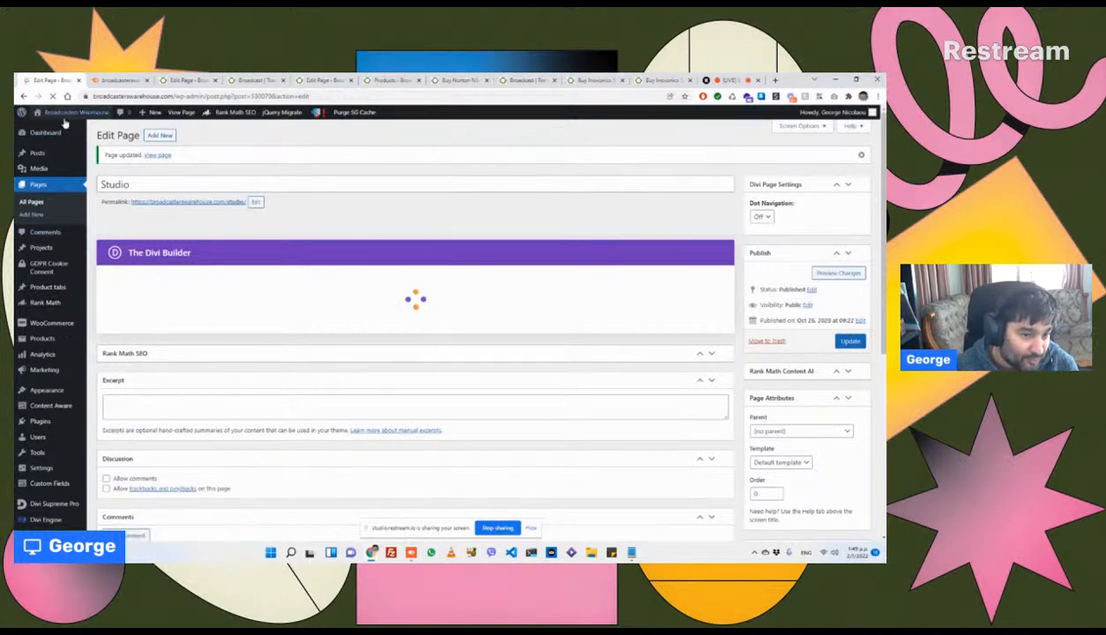
Step: Reopen the Studio page in the editor by way of the live site and check its Rank Math snippet preview for the noindex notice
mouse_move(64, 114)
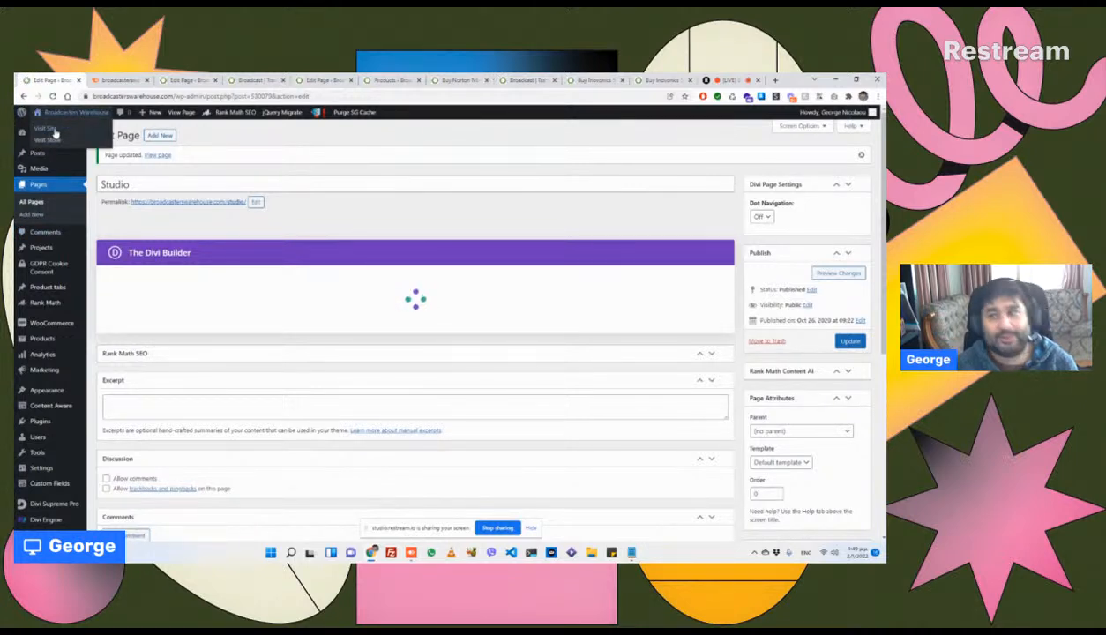
click(23, 136)
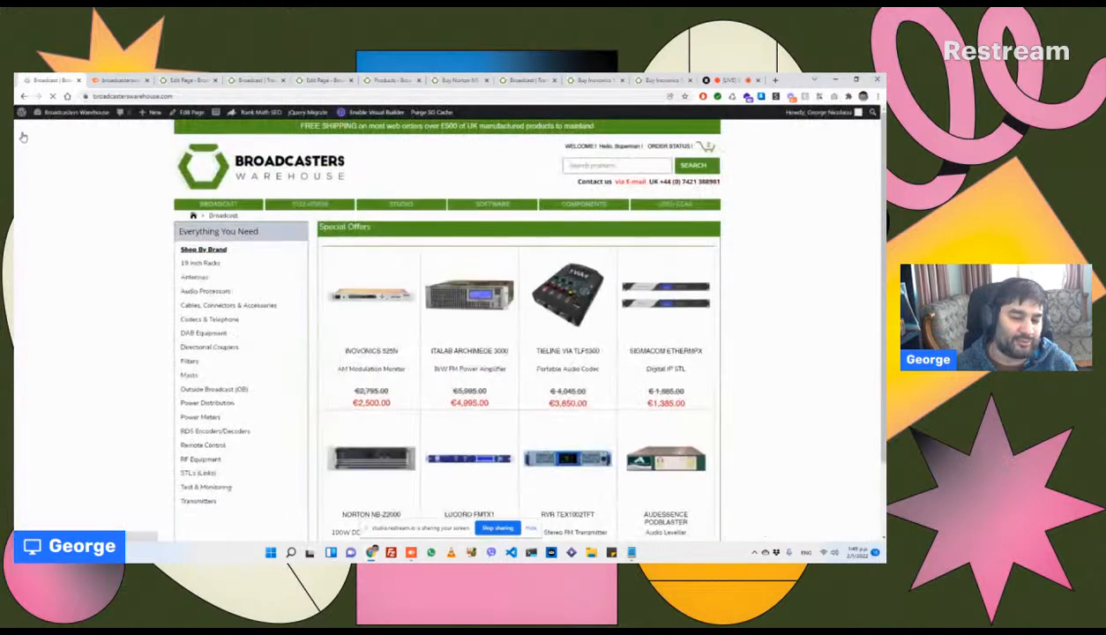
click(401, 205)
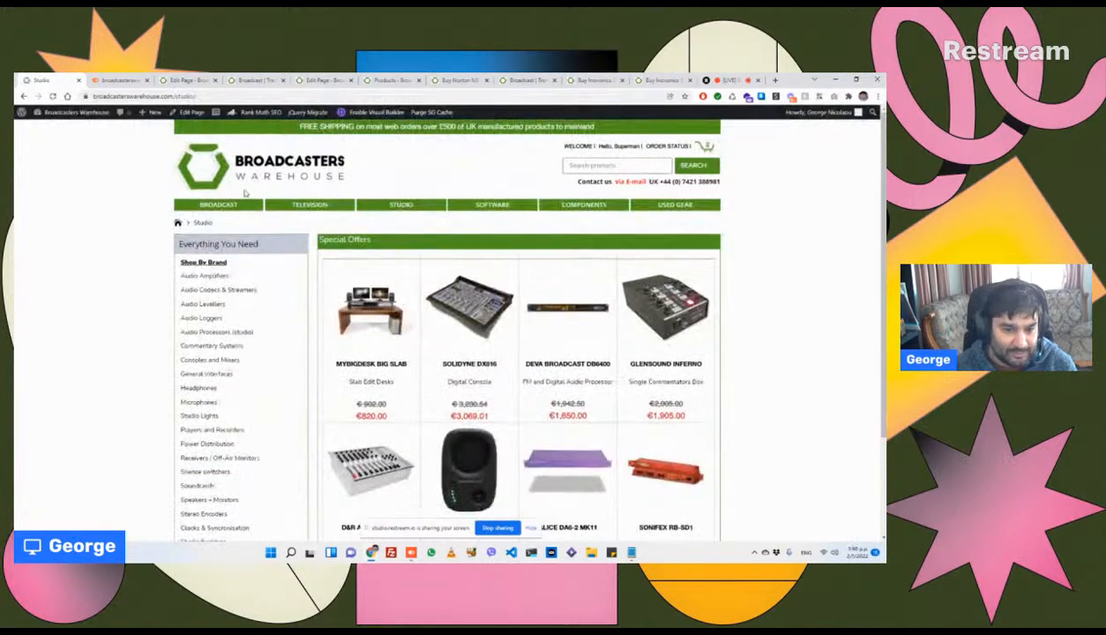
click(188, 114)
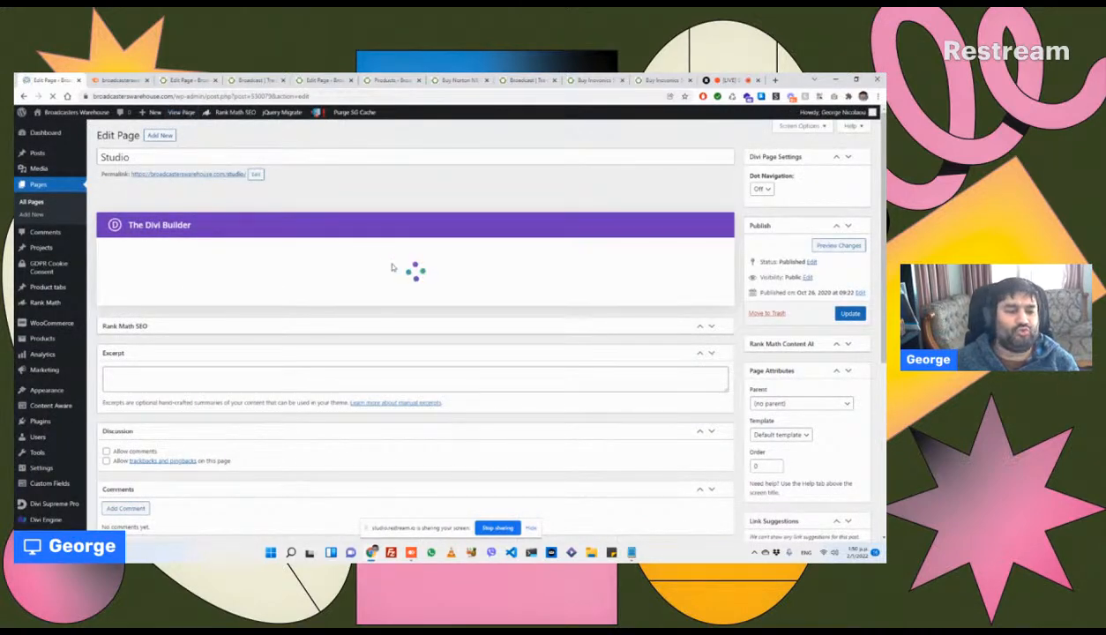
scroll(391, 268, down, 4)
scroll(391, 269, up, 4)
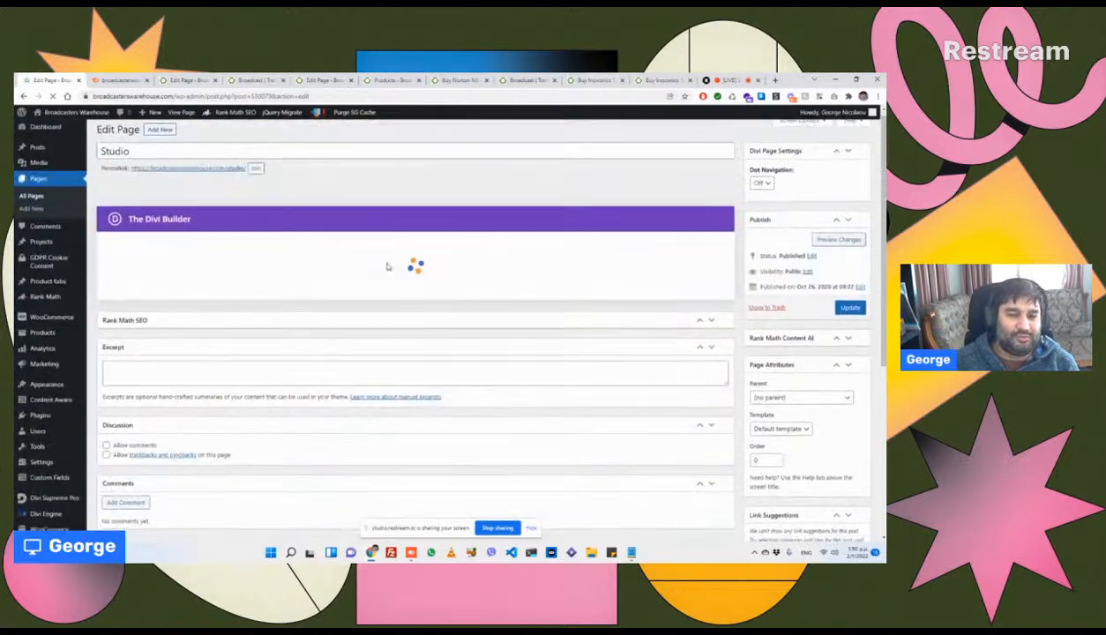
scroll(387, 266, down, 3)
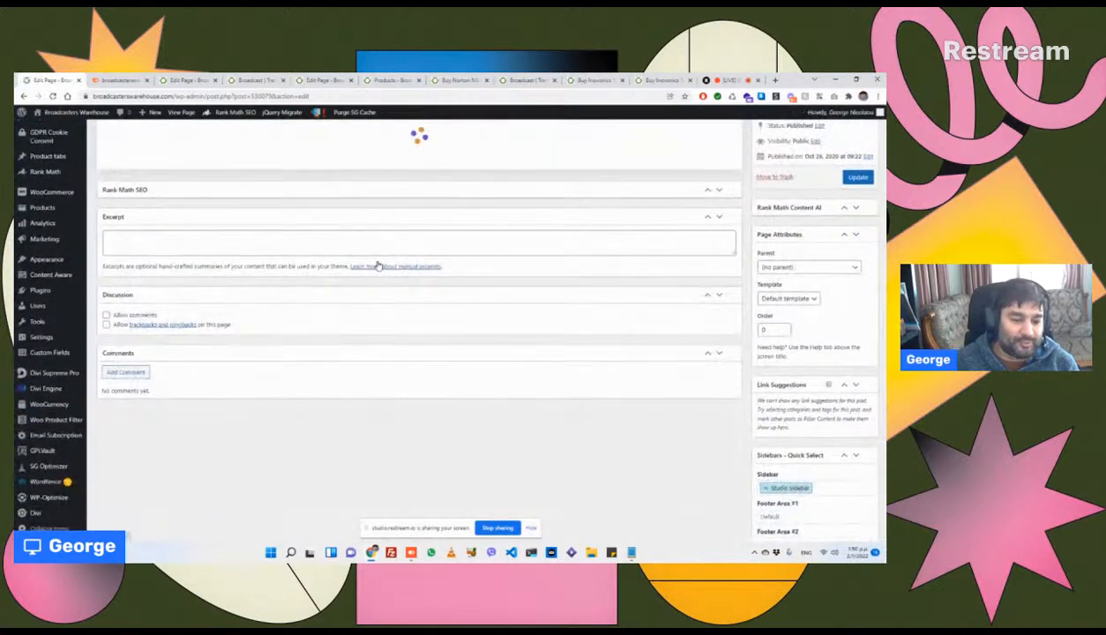
scroll(377, 265, up, 4)
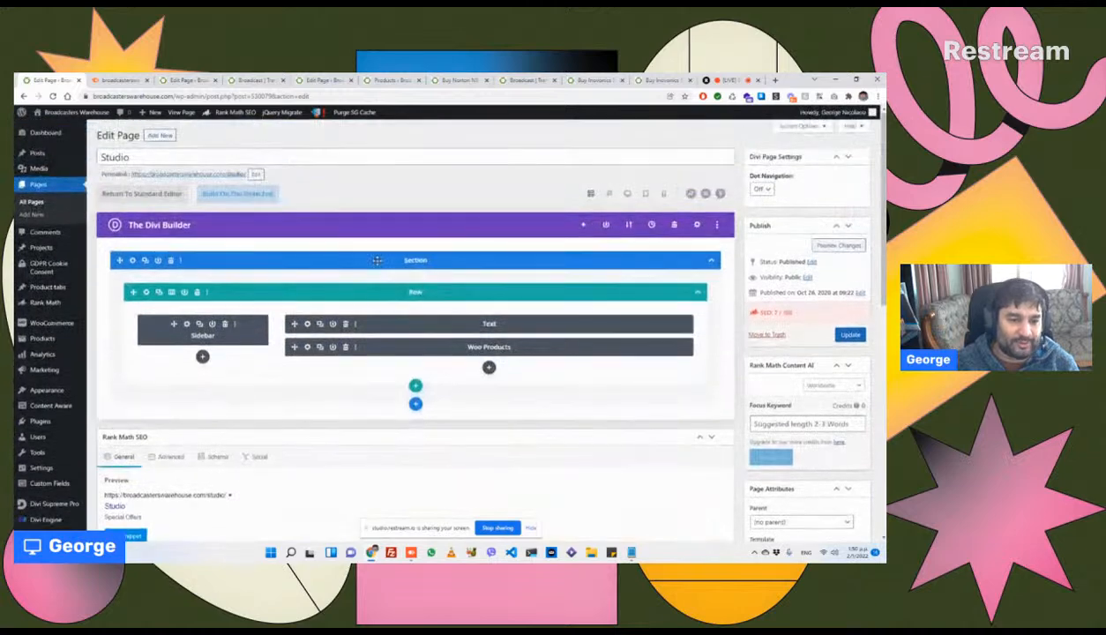
scroll(377, 260, down, 4)
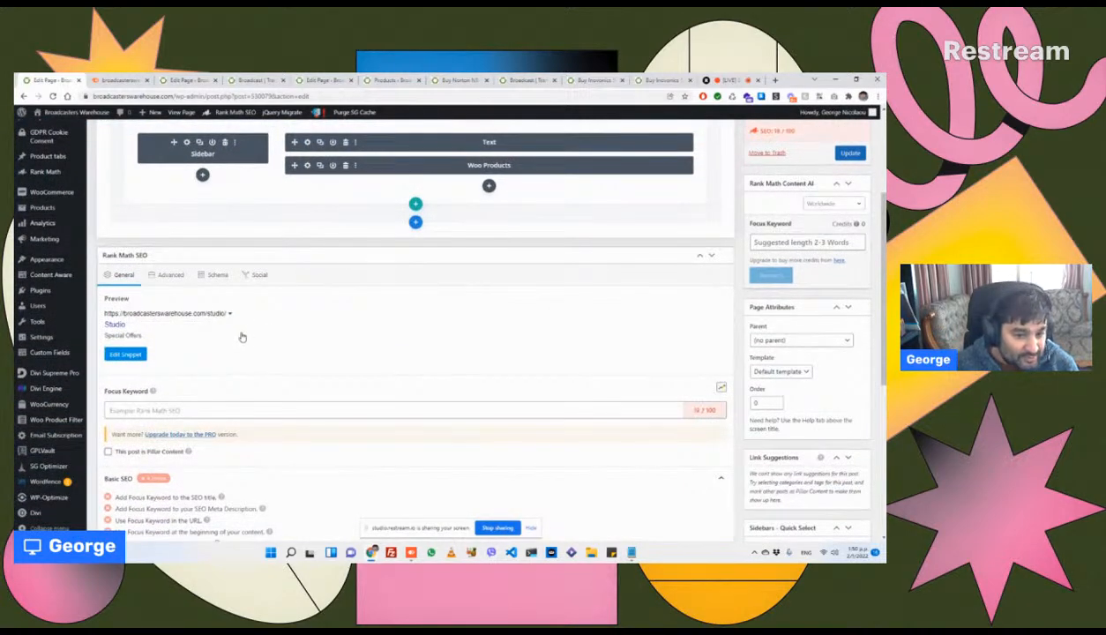
Step: Inspect the Studio page's title, permalink and description in the Rank Math snippet editor, leaving them as they are
click(122, 353)
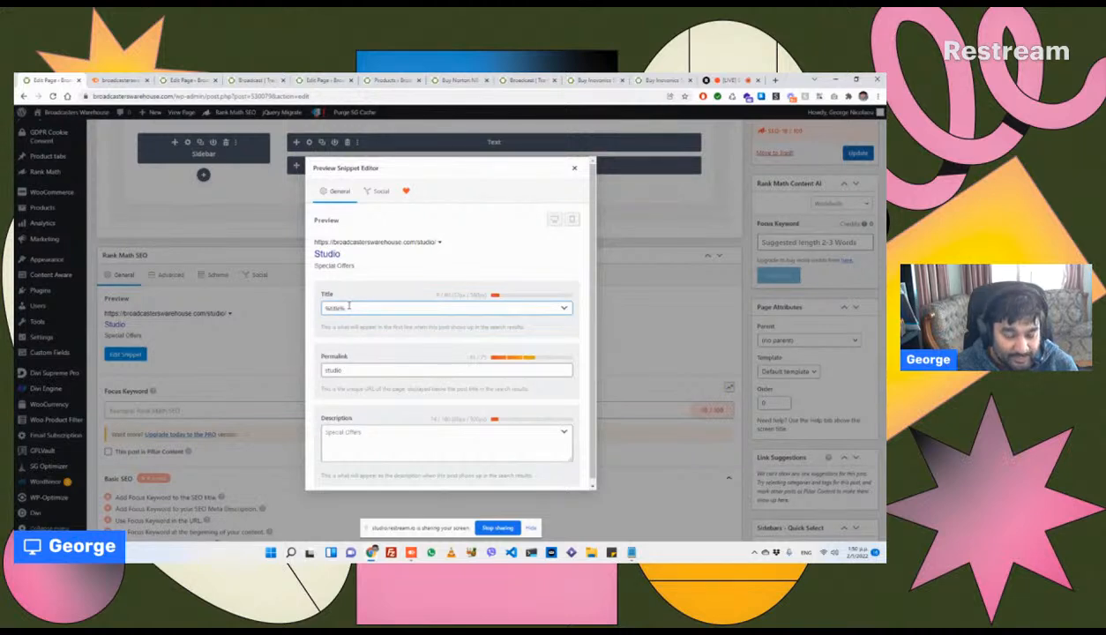
click(338, 307)
double_click(335, 308)
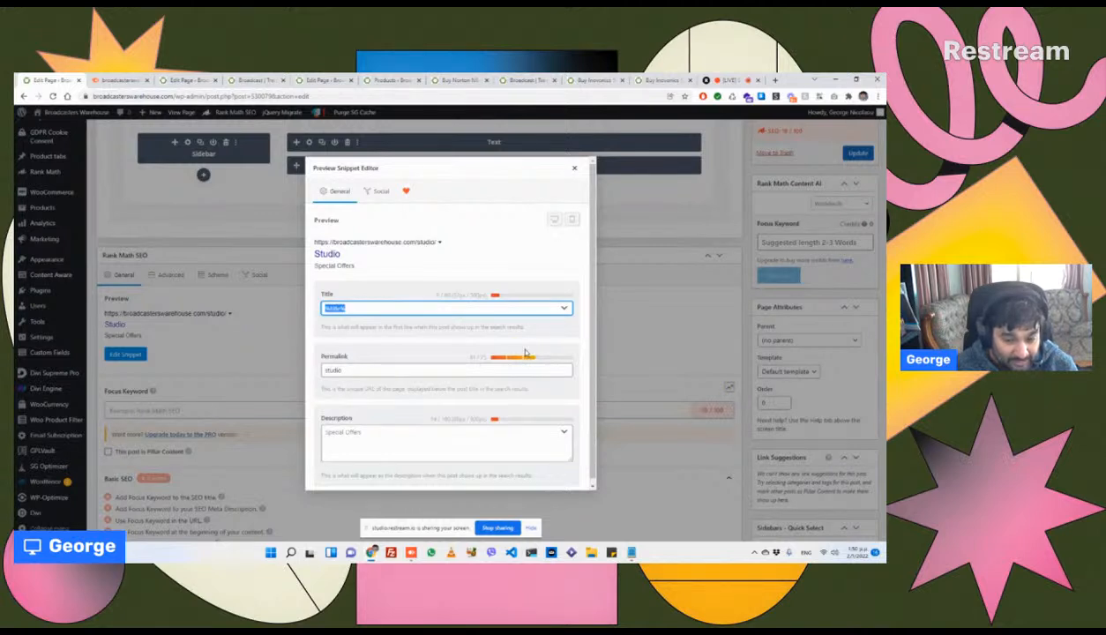
scroll(522, 353, down, 1)
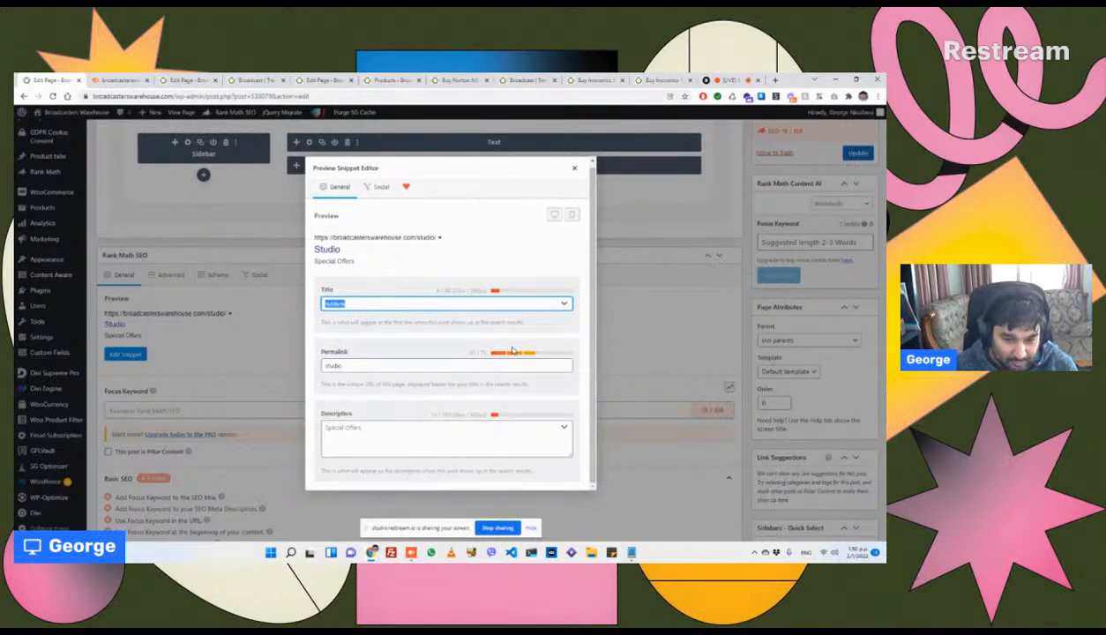
click(574, 167)
Step: Review the Studio page's Rank Math SEO checks and its advanced robots meta settings
scroll(502, 256, down, 3)
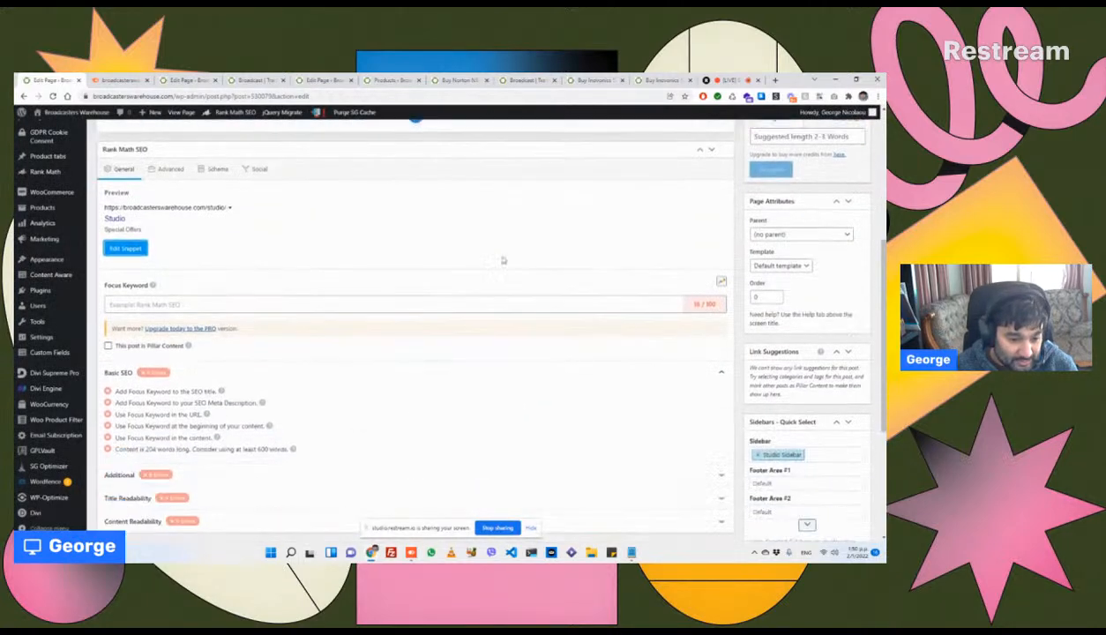
scroll(503, 258, down, 1)
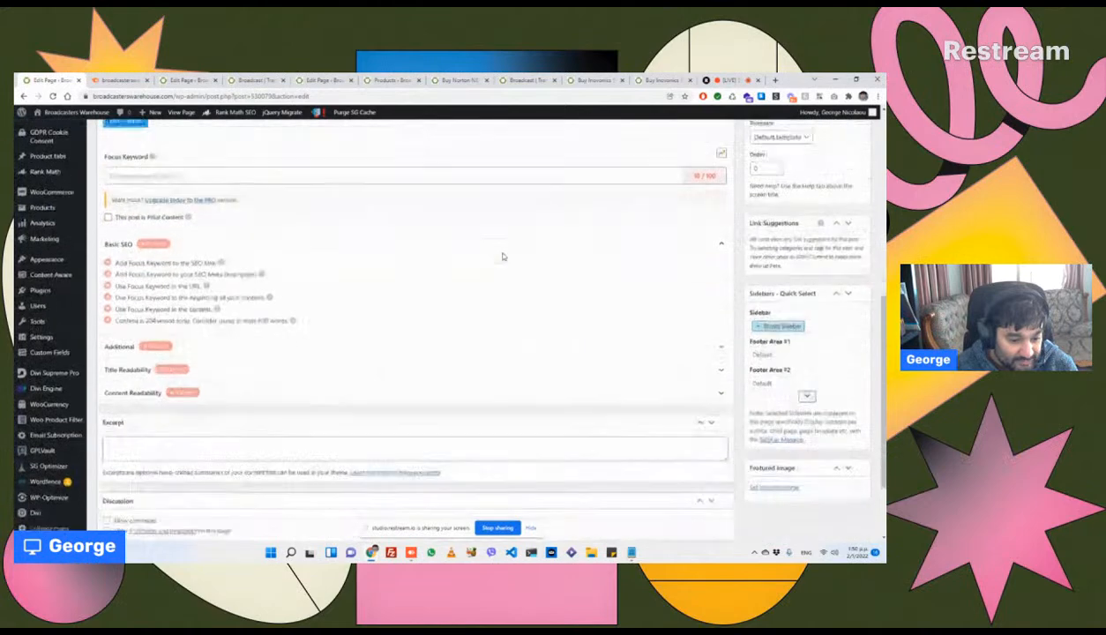
scroll(388, 269, up, 3)
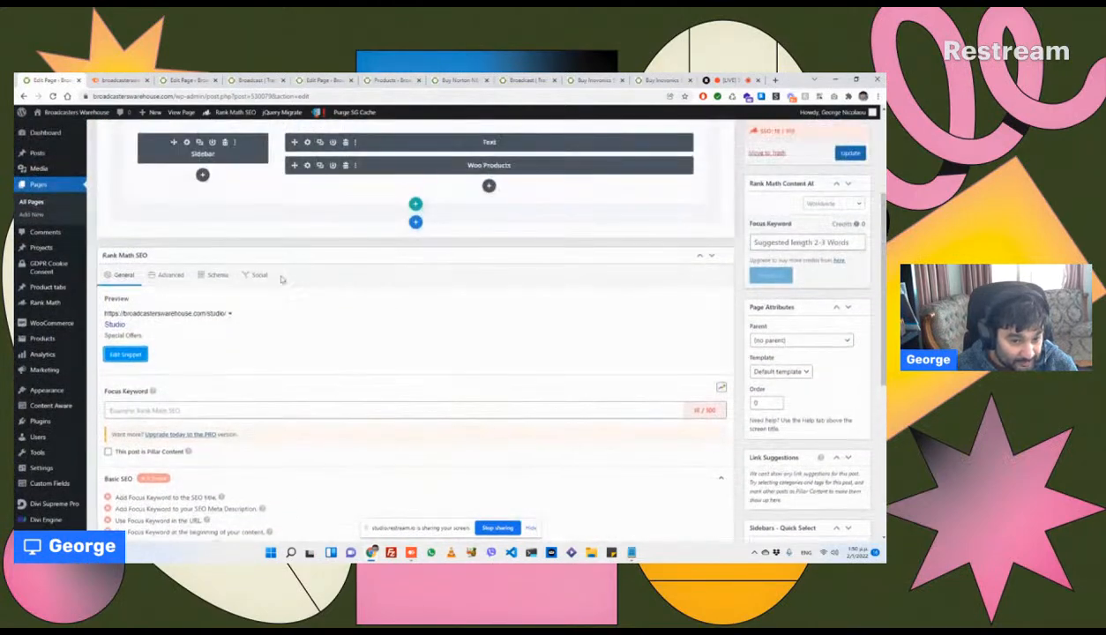
click(155, 276)
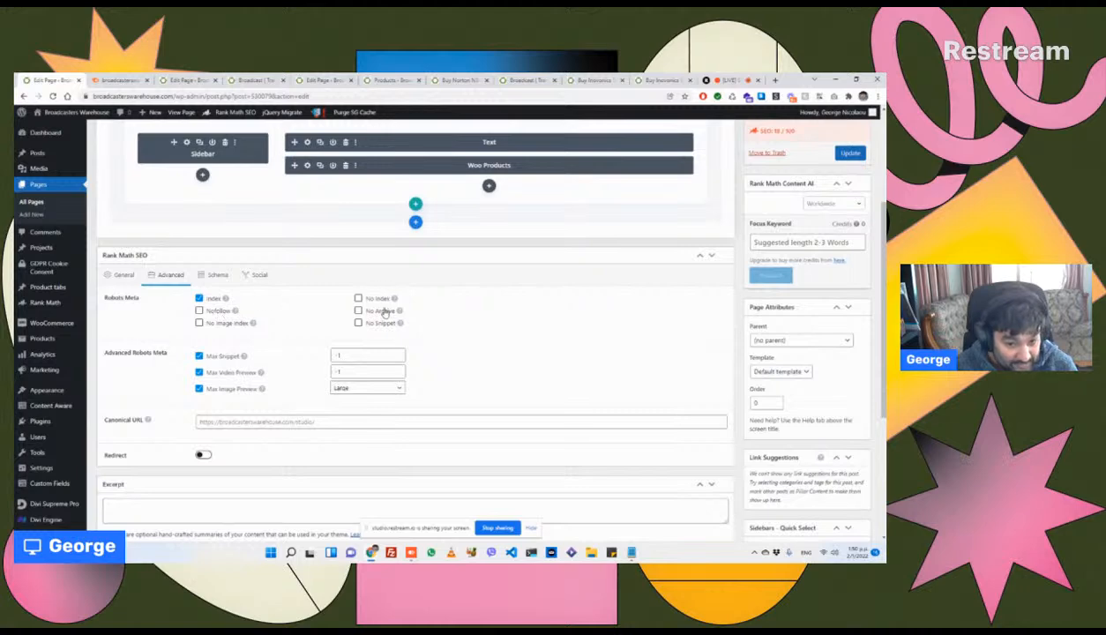
Step: Return to the live site, go to the Software page, and open it in the page editor
scroll(860, 178, up, 3)
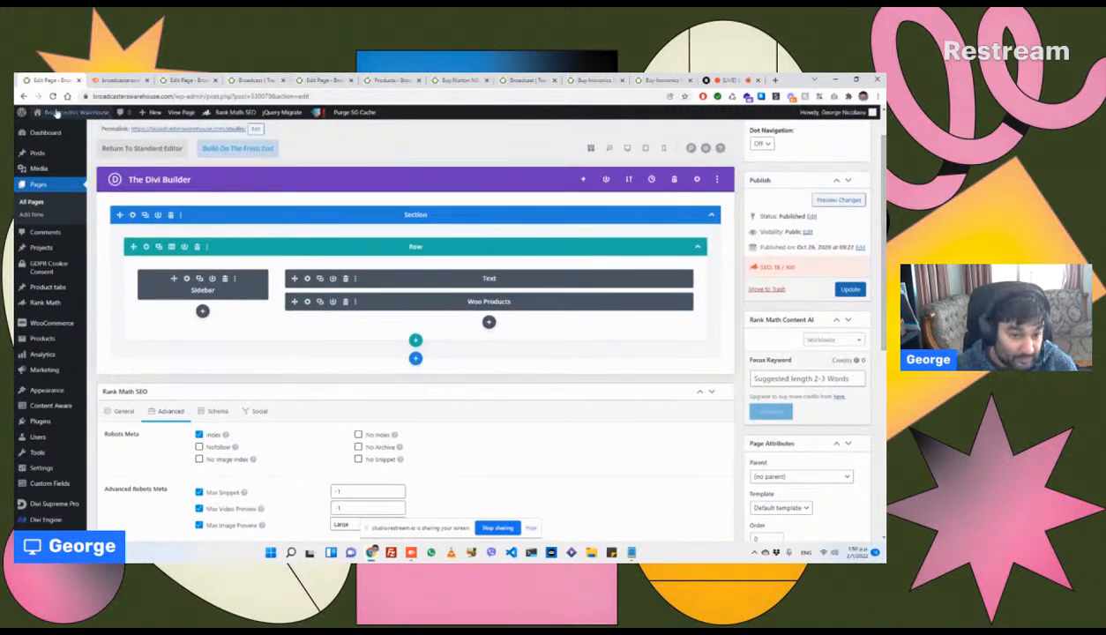
scroll(126, 175, up, 1)
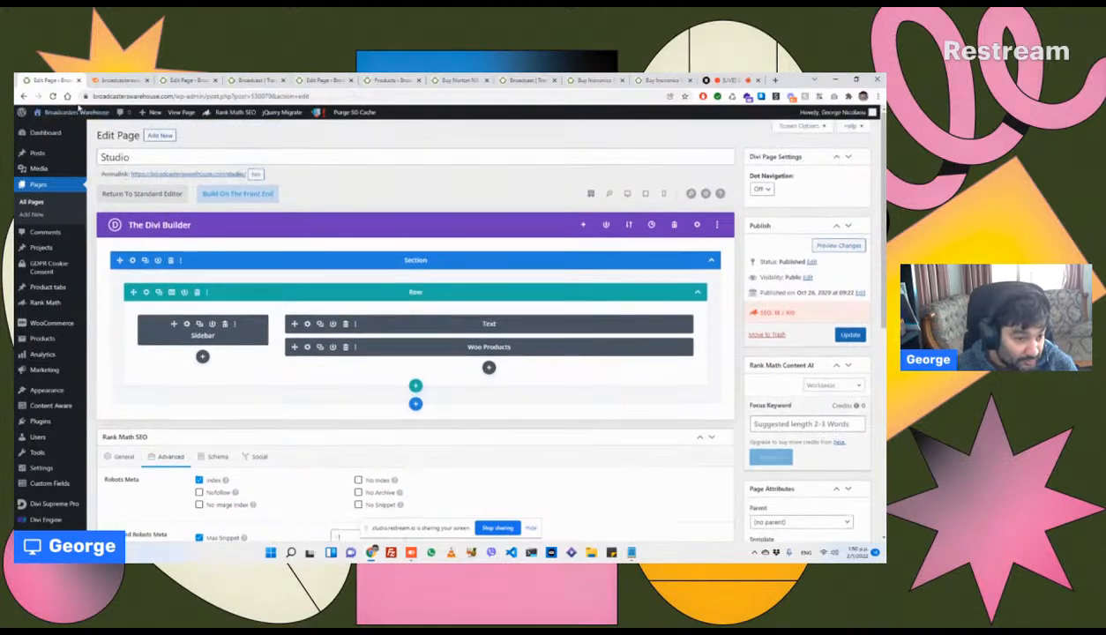
mouse_move(70, 112)
click(51, 131)
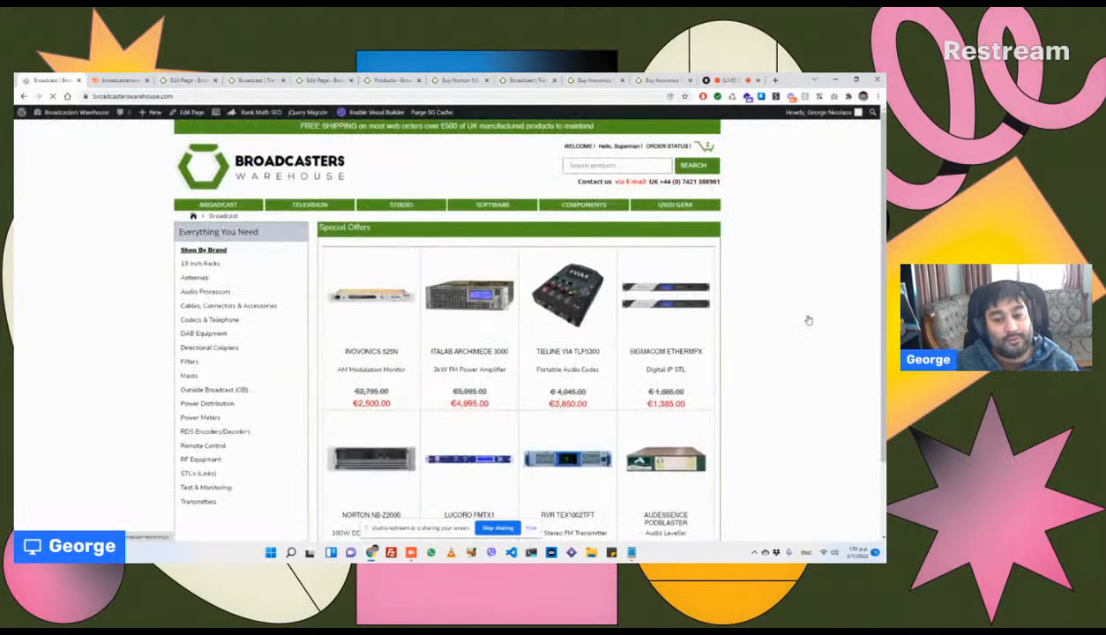
click(494, 206)
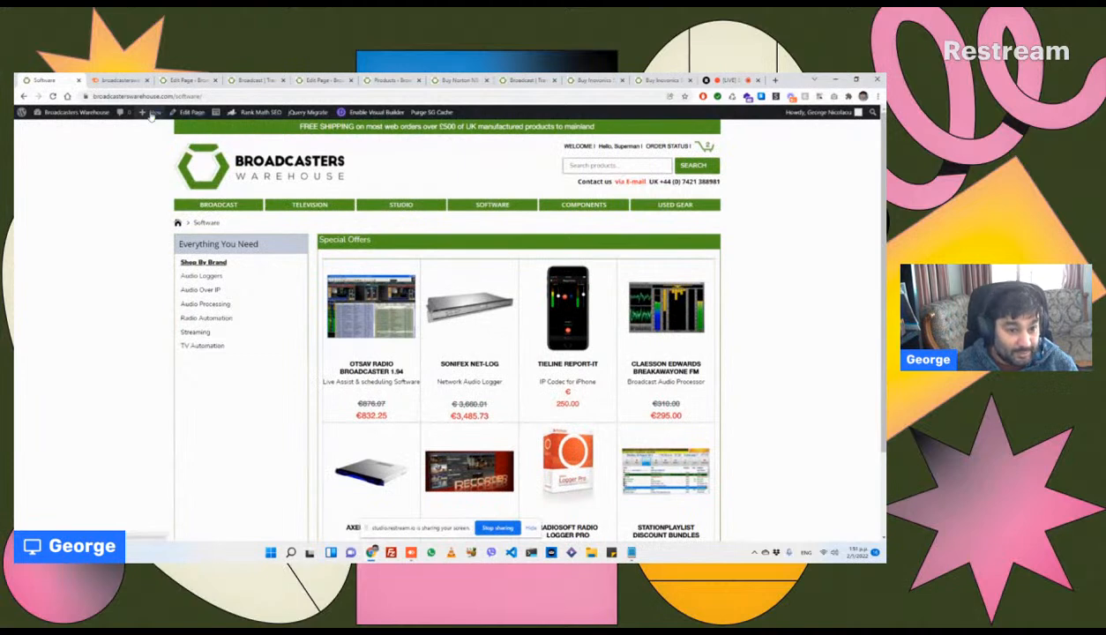
click(181, 113)
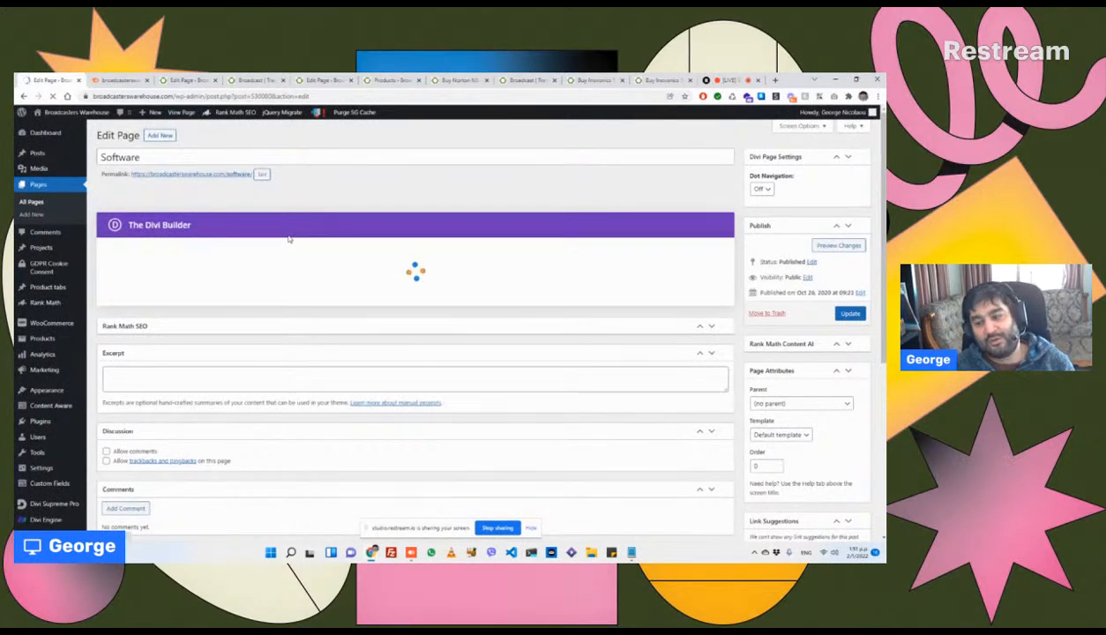
Step: Switch the Software page's robots meta from No Index to Index in the advanced Rank Math settings and update the page
scroll(287, 238, down, 5)
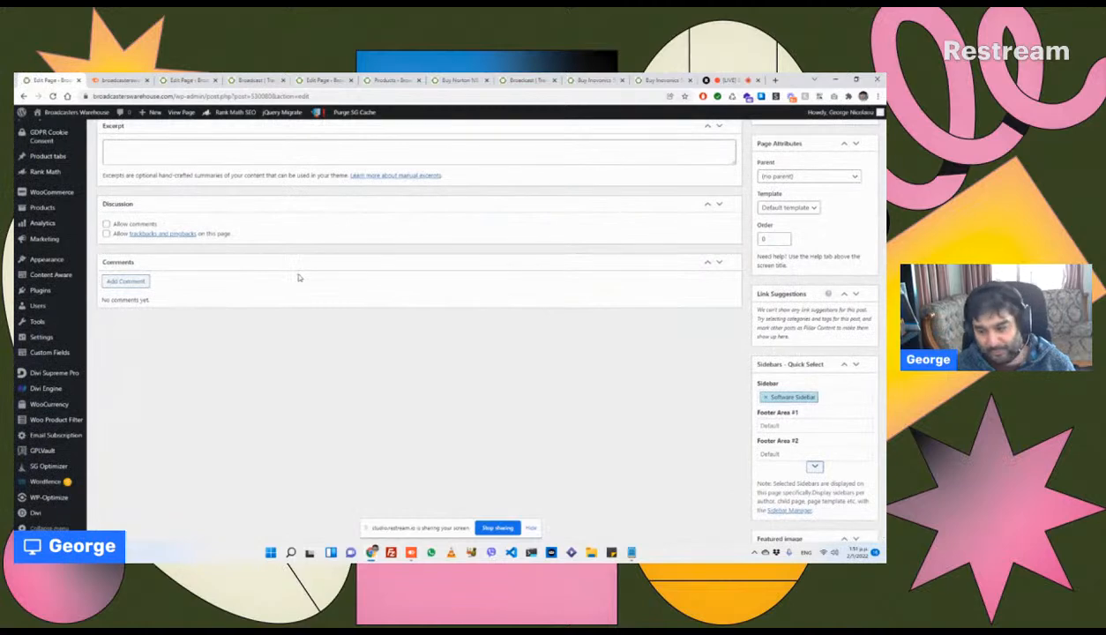
scroll(291, 269, up, 8)
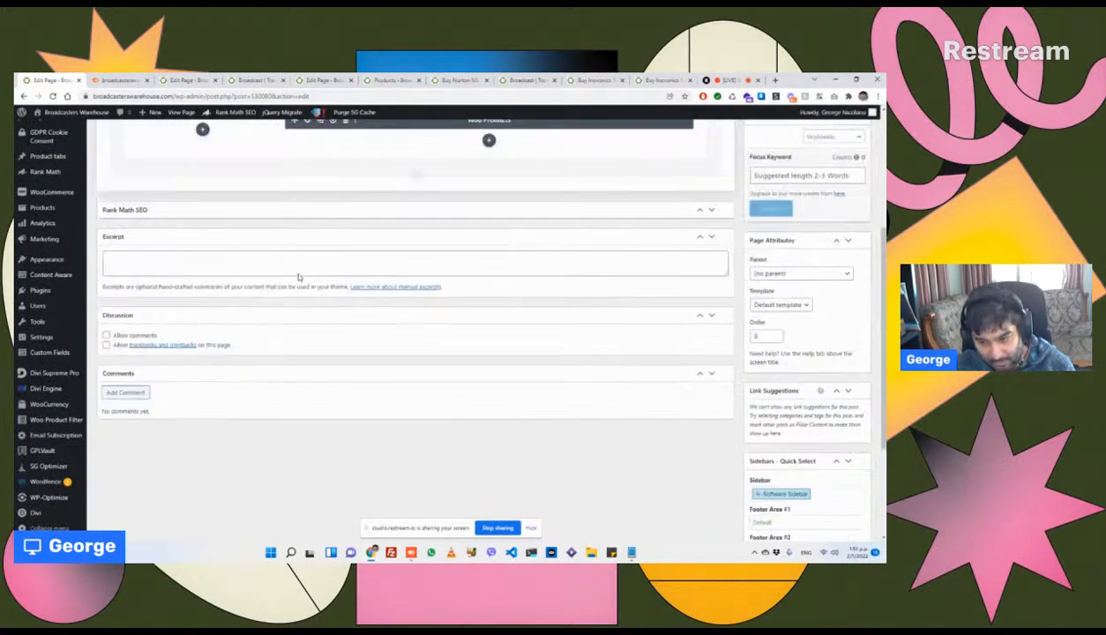
scroll(292, 269, up, 3)
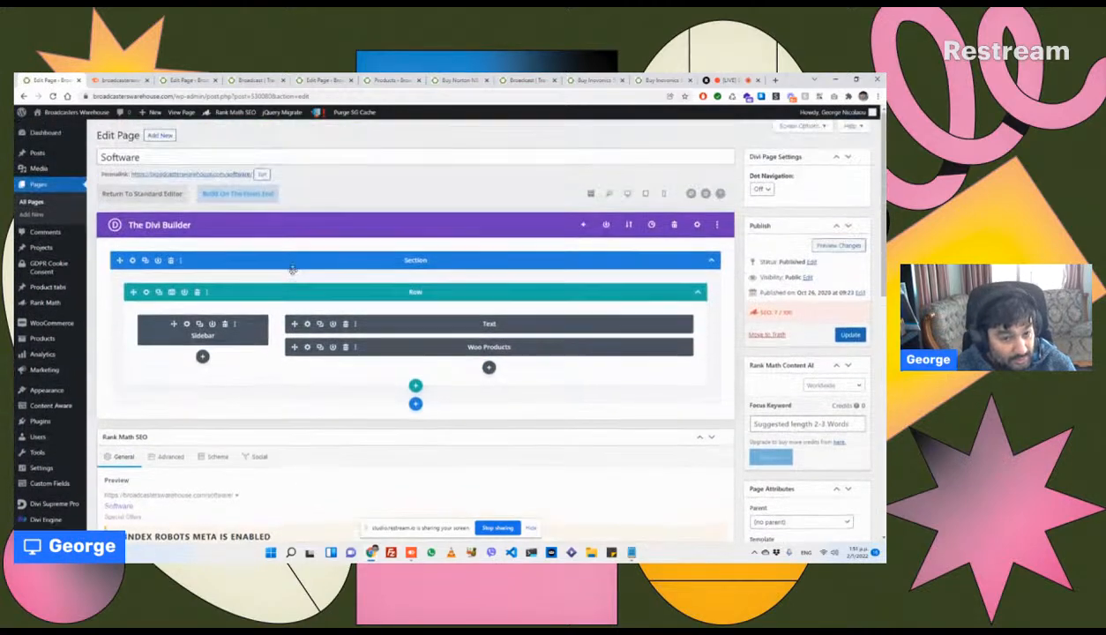
scroll(279, 262, down, 3)
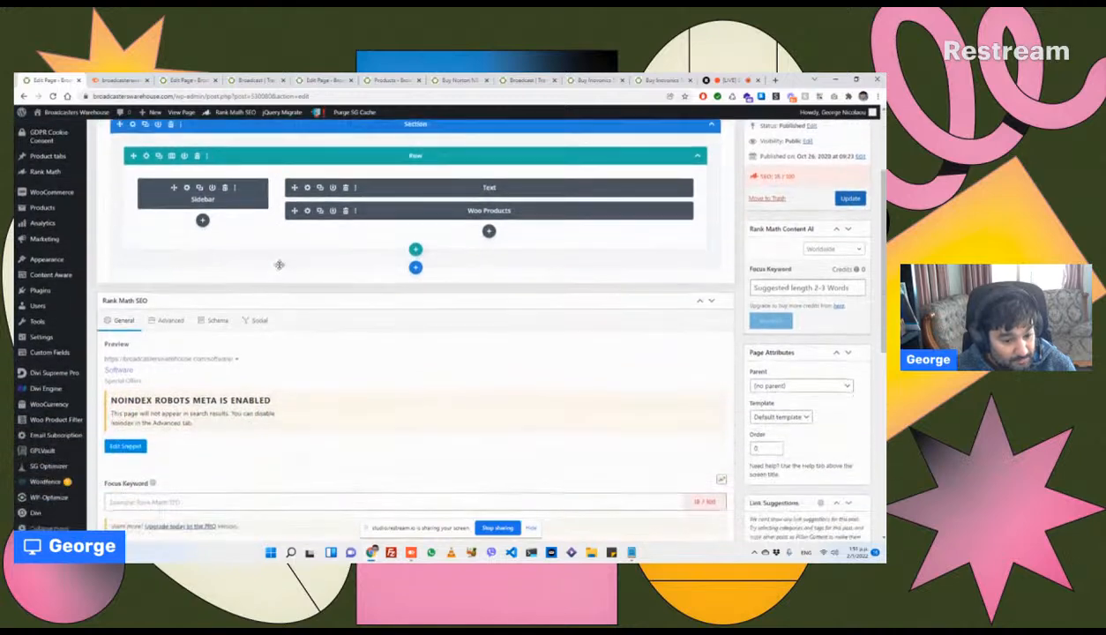
click(176, 320)
scroll(196, 321, down, 2)
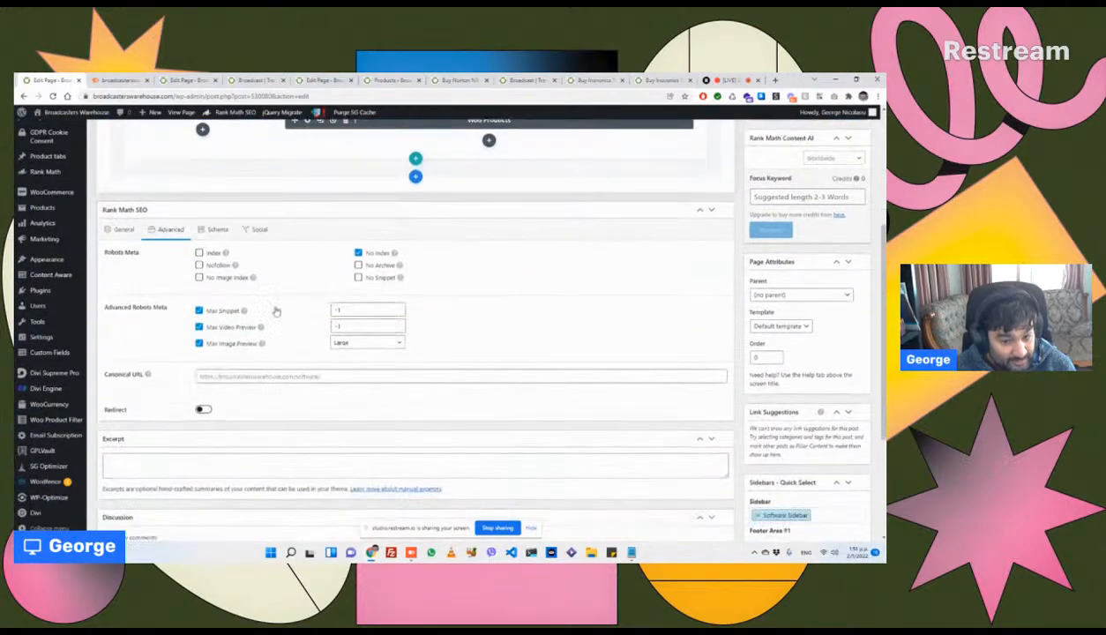
click(199, 253)
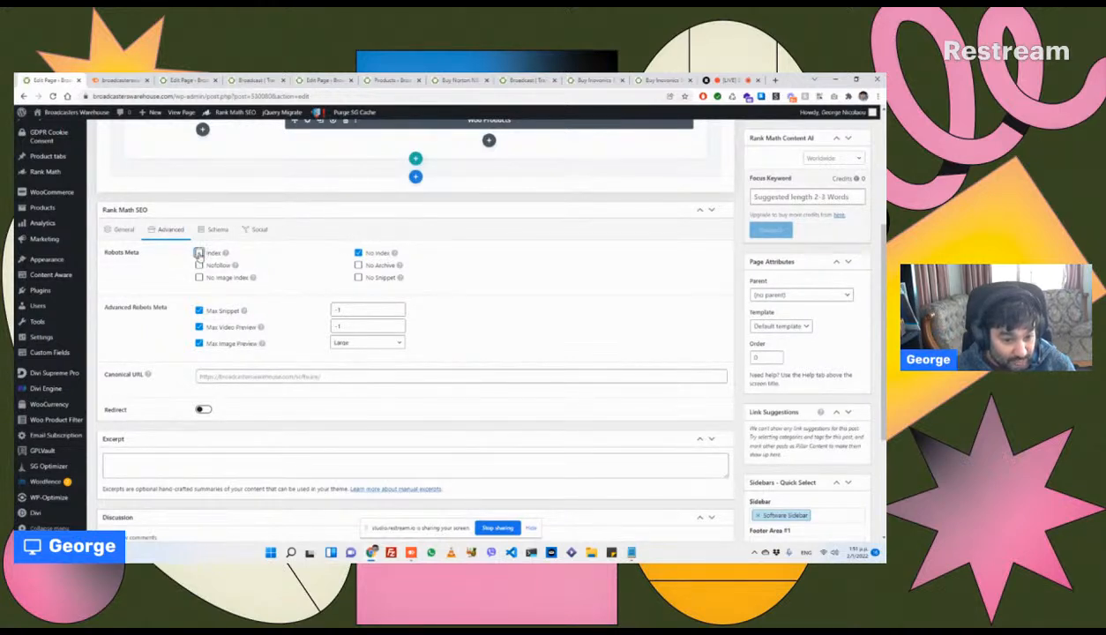
scroll(476, 326, up, 3)
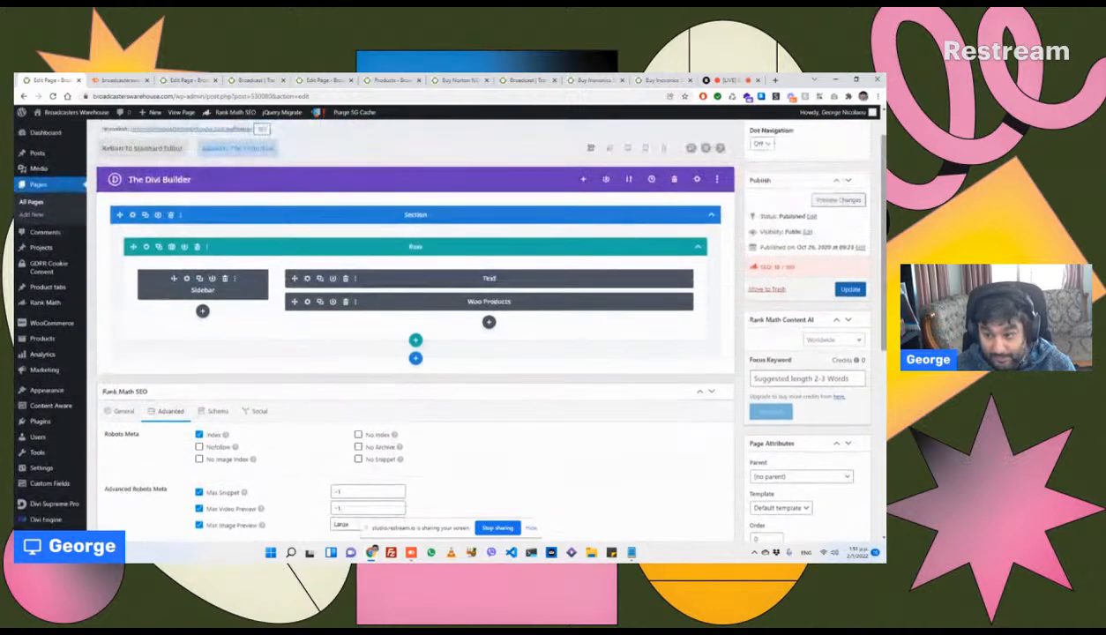
click(850, 290)
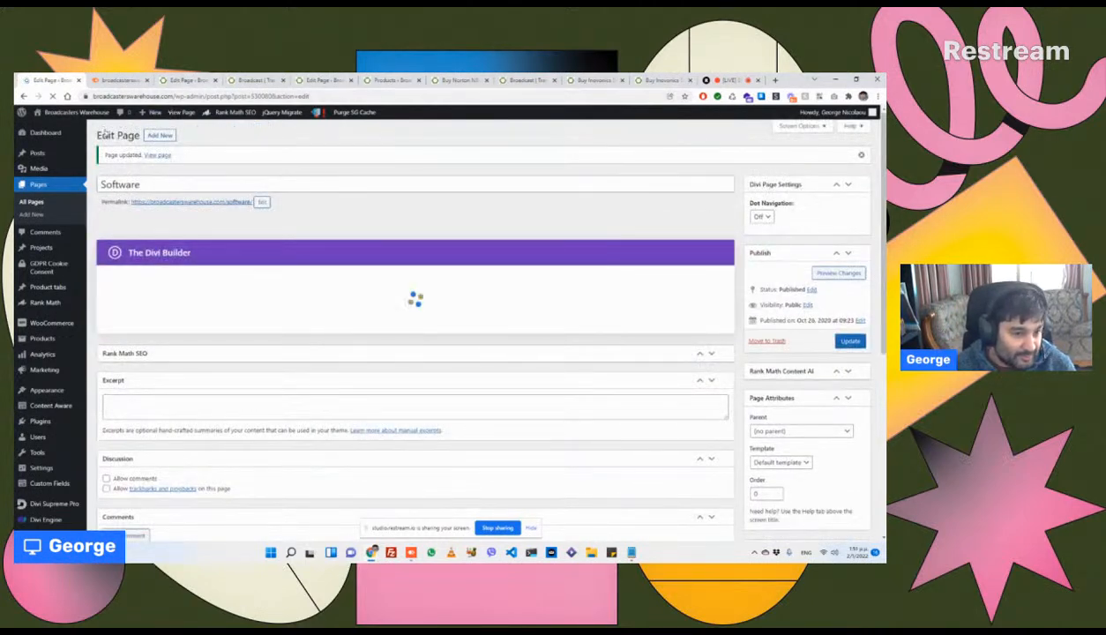
Step: Return to the live site, go to the Components page, and open it in the page editor
mouse_move(56, 123)
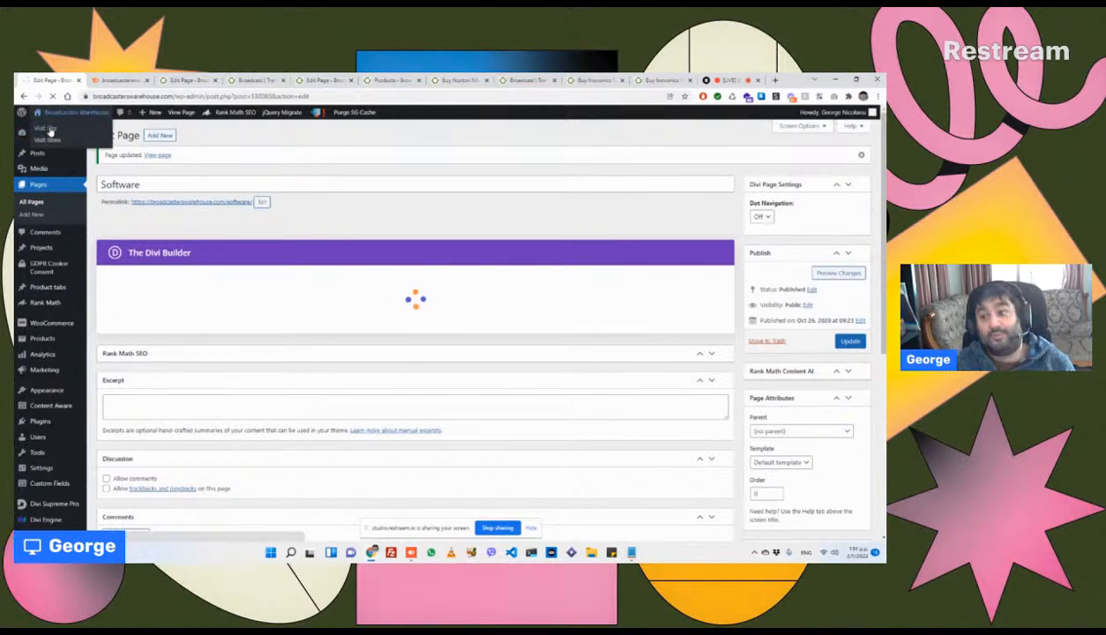
click(50, 131)
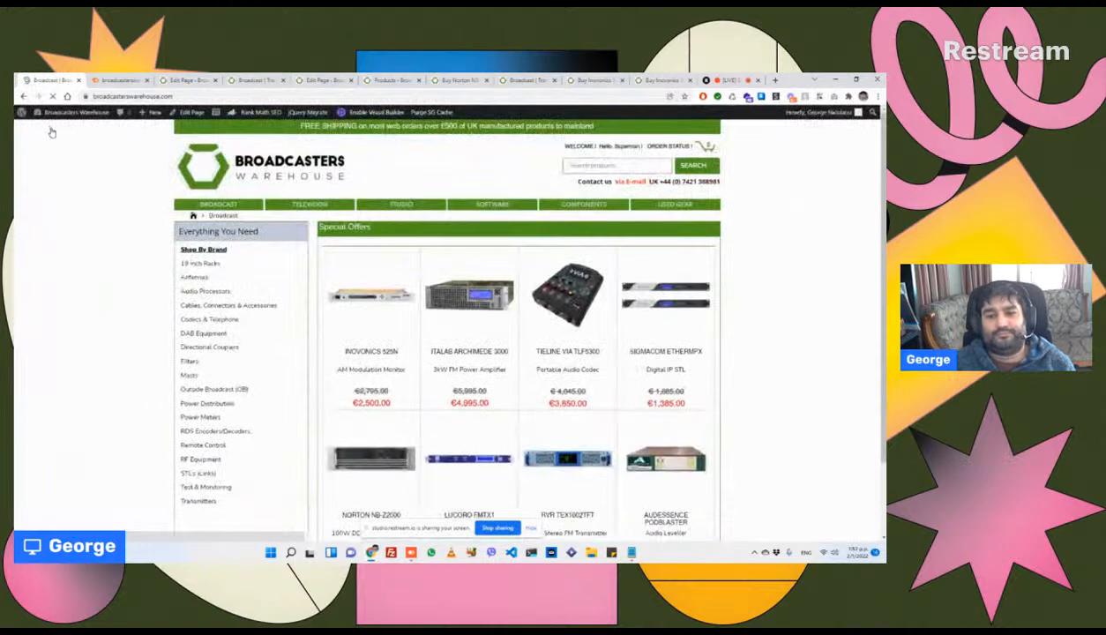
click(571, 205)
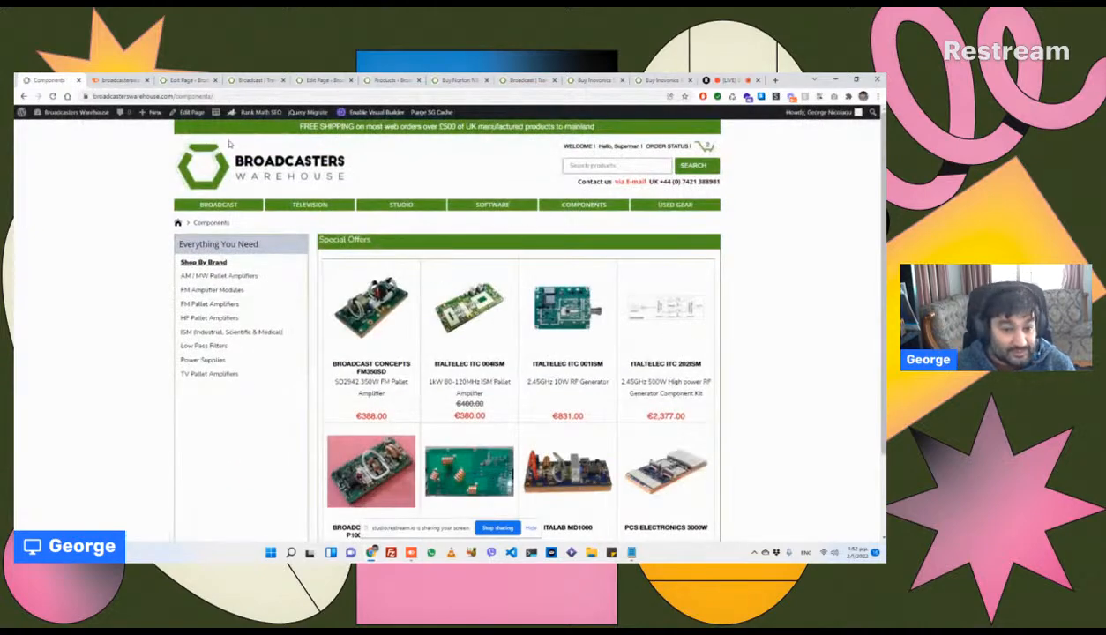
click(183, 113)
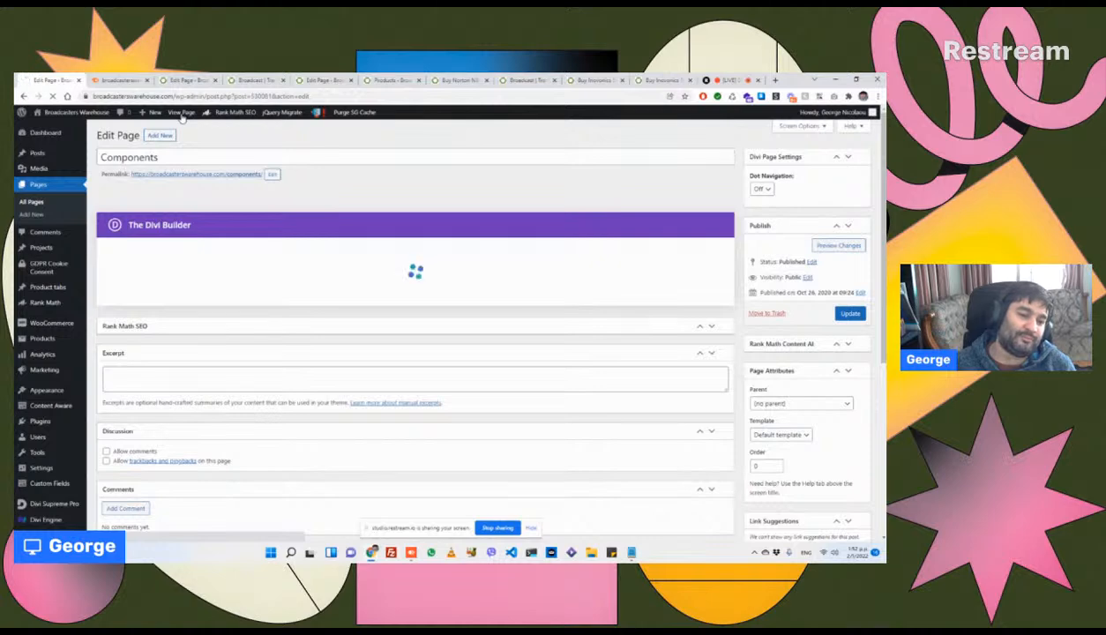
Step: Switch the Components page's robots meta from No Index to Index in the advanced Rank Math settings and update the page
scroll(353, 247, down, 4)
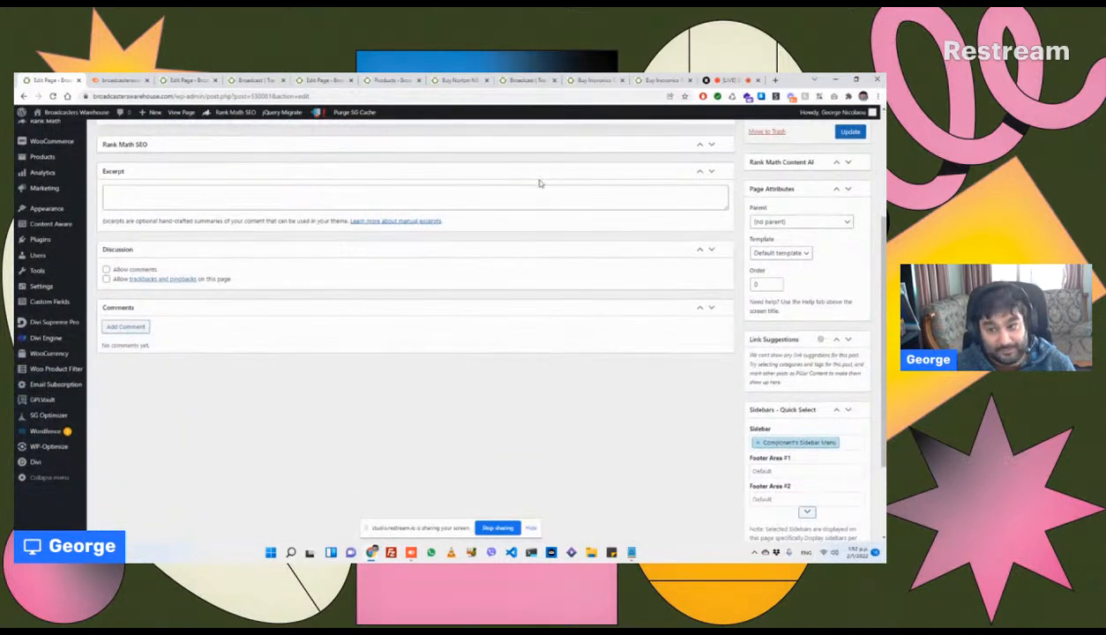
scroll(319, 227, down, 2)
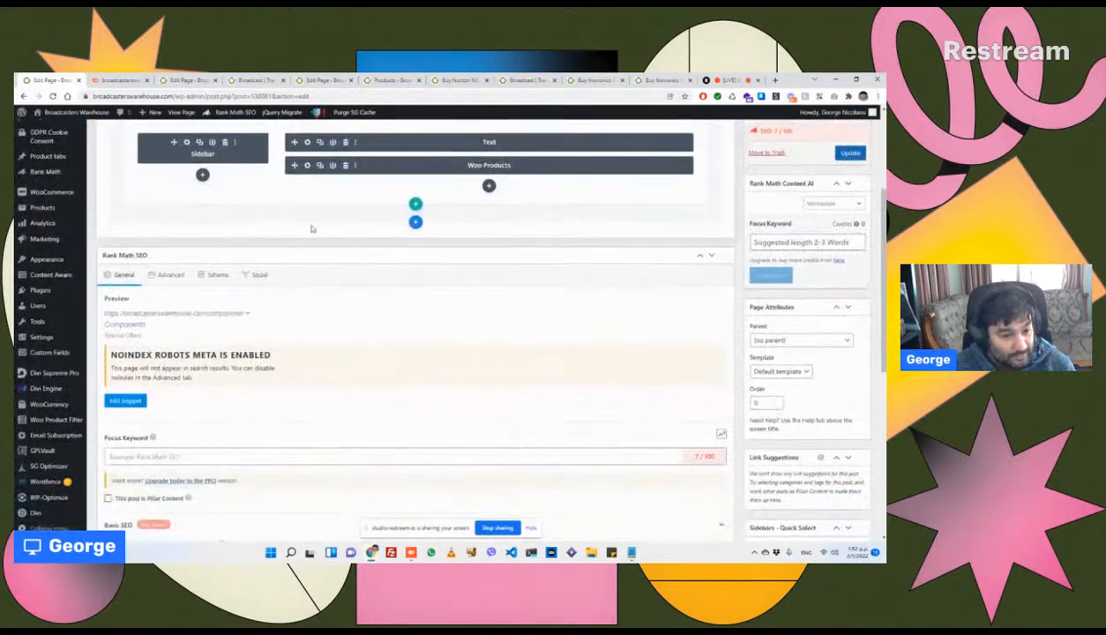
click(158, 279)
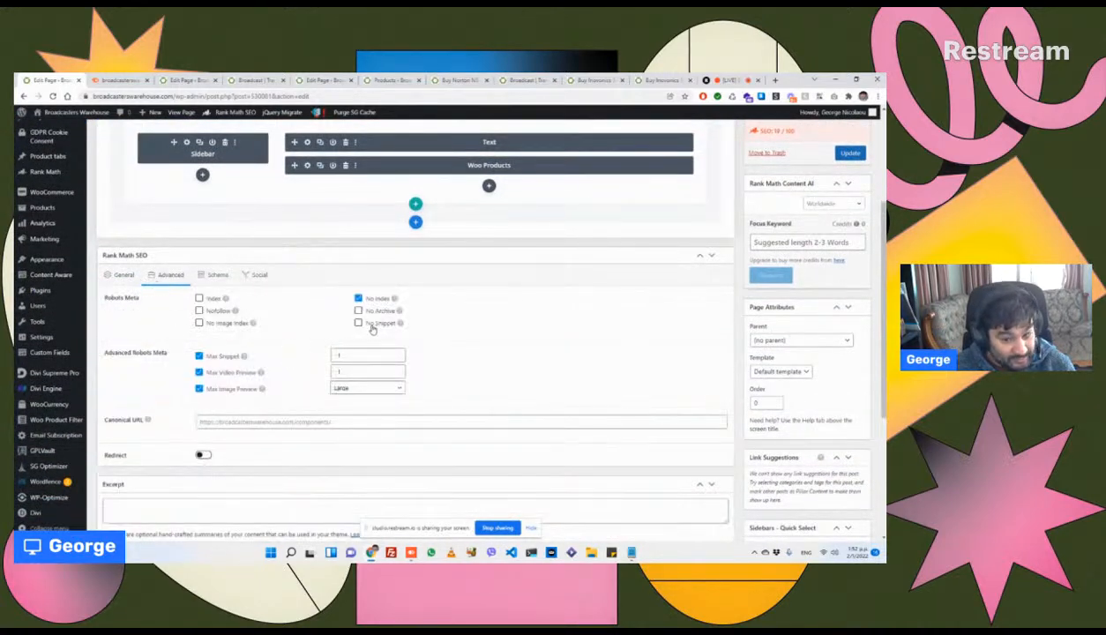
click(200, 298)
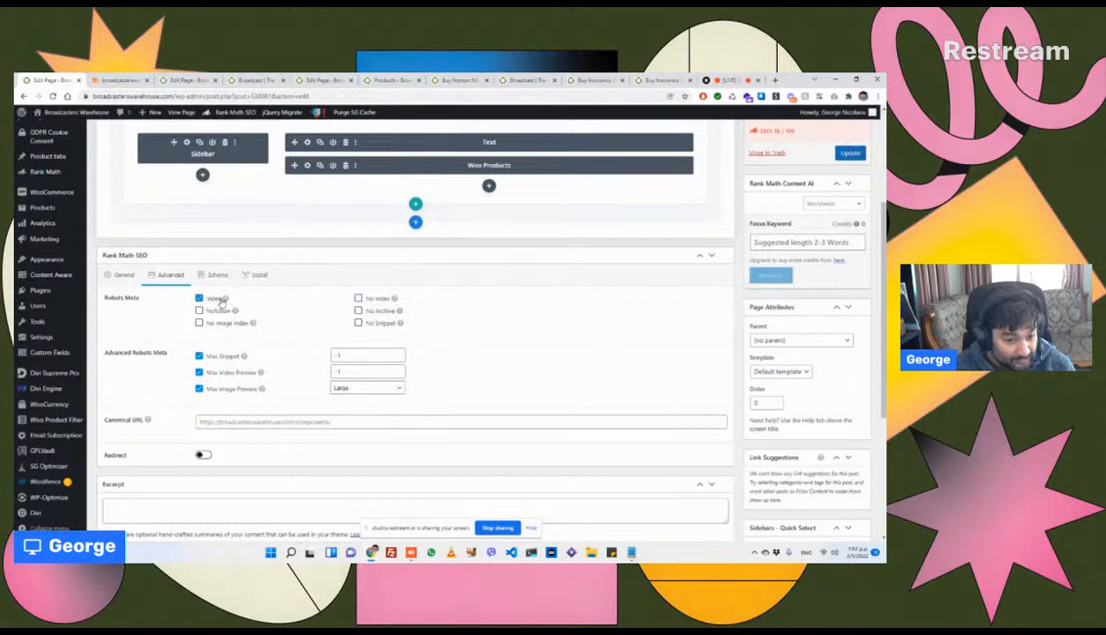
click(850, 152)
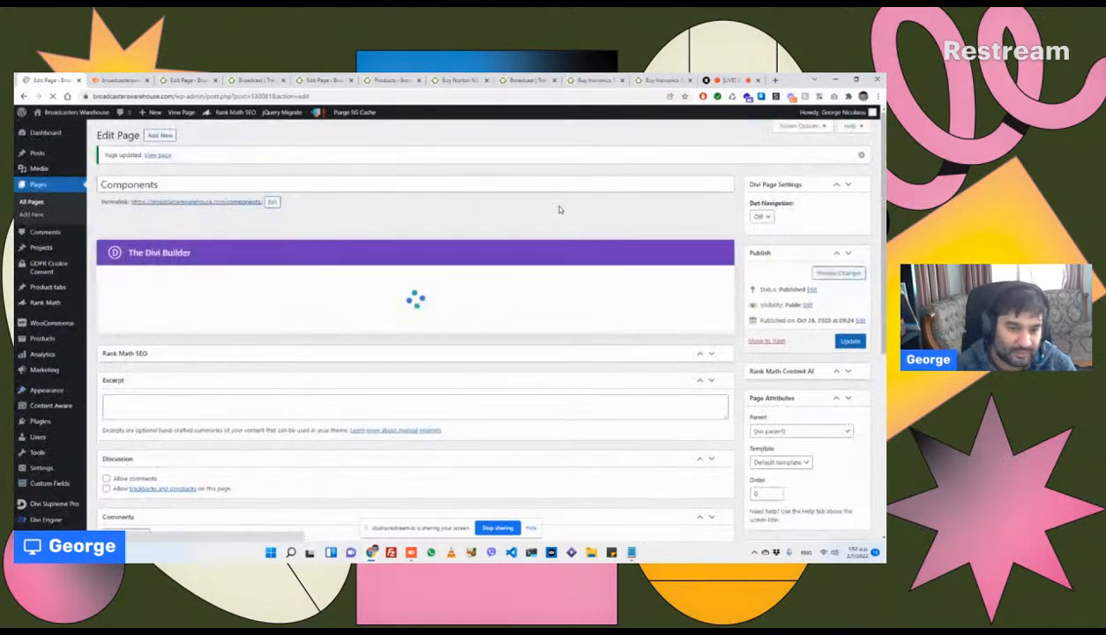
Step: Return to the live site from the Components editor and go to the Used Gear page
mouse_move(65, 132)
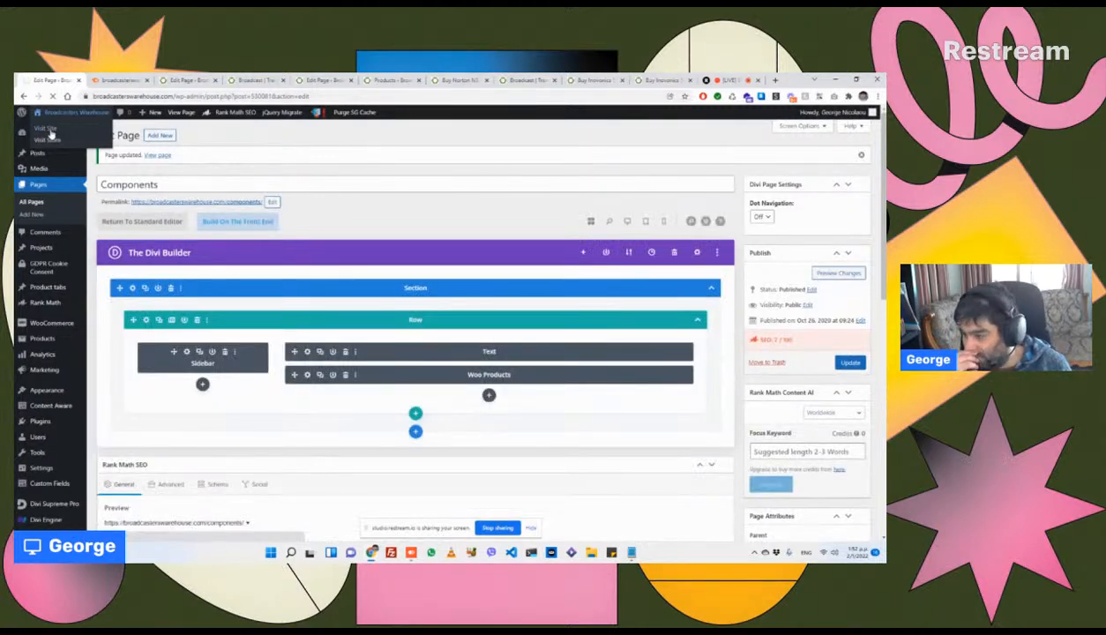
click(50, 130)
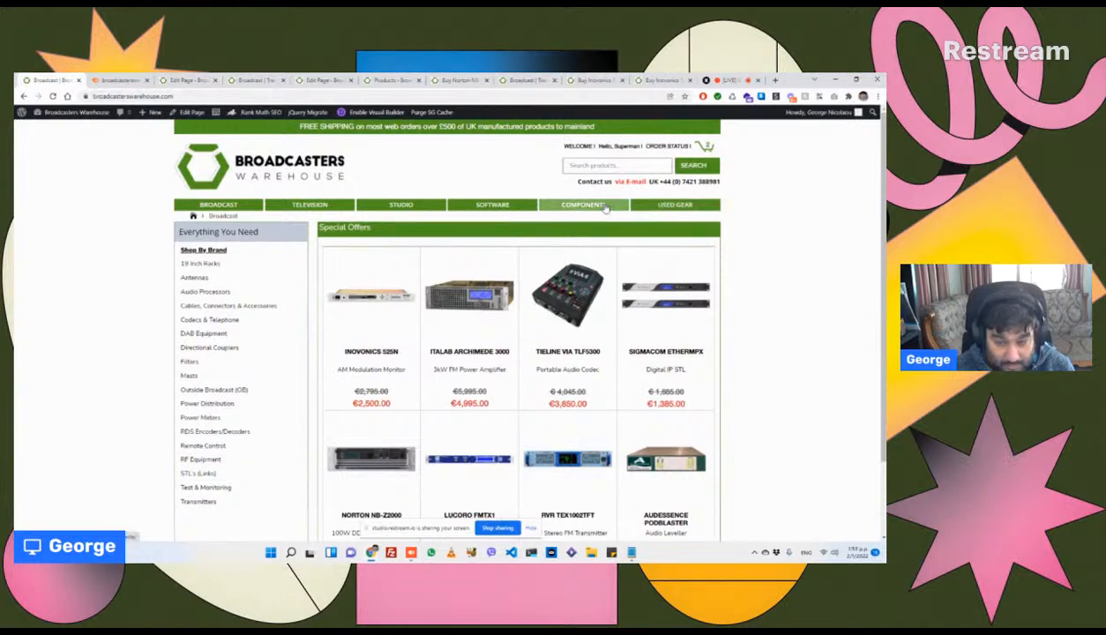
right_click(23, 95)
click(26, 106)
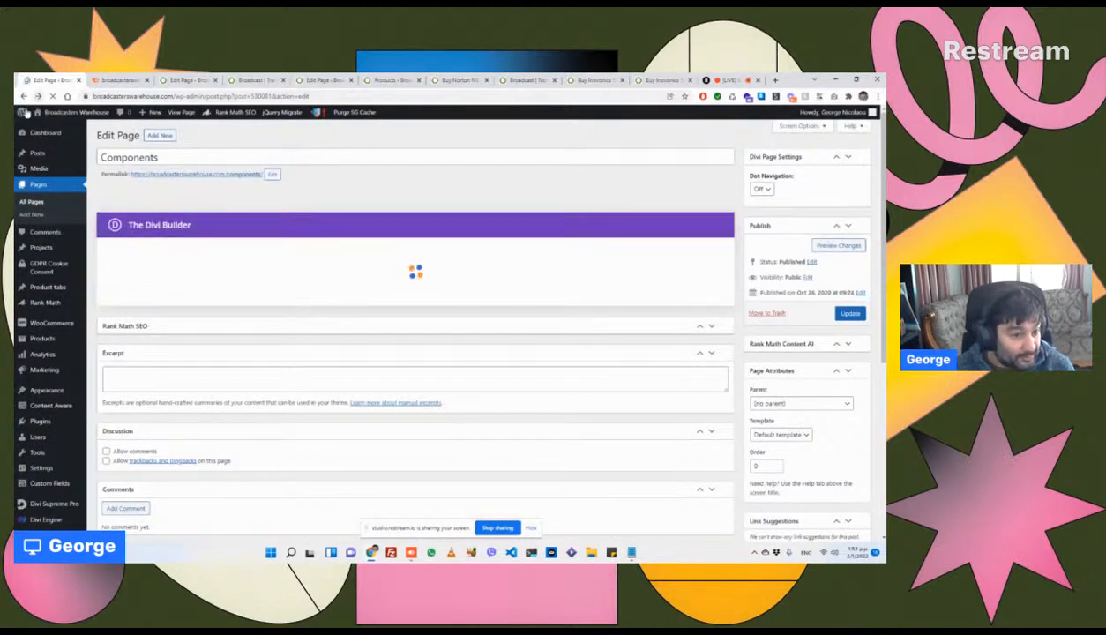
mouse_move(50, 123)
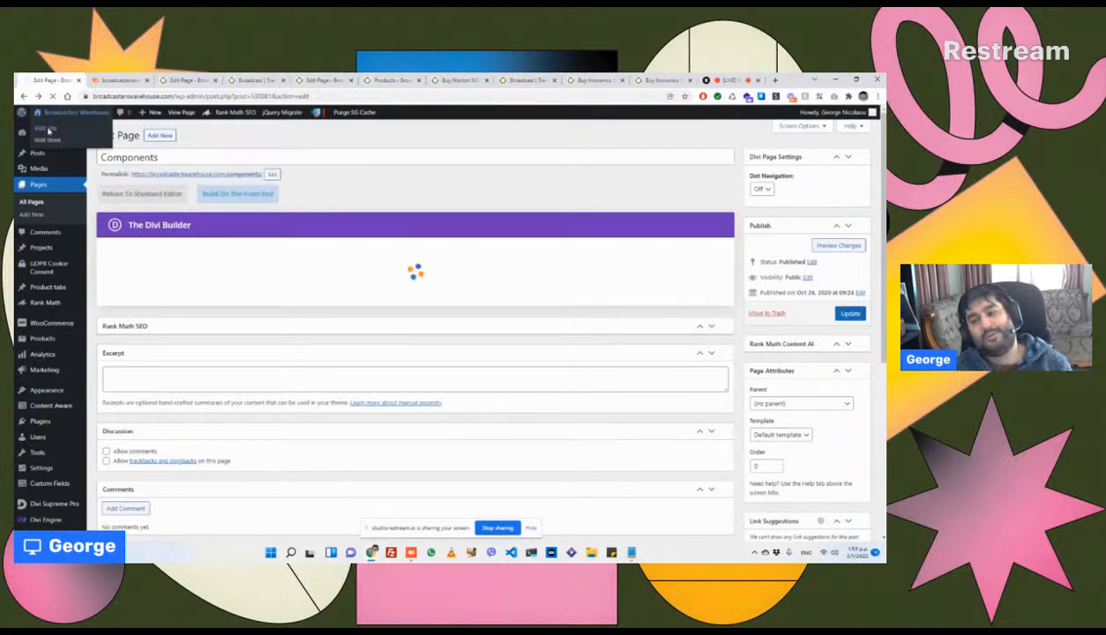
right_click(48, 131)
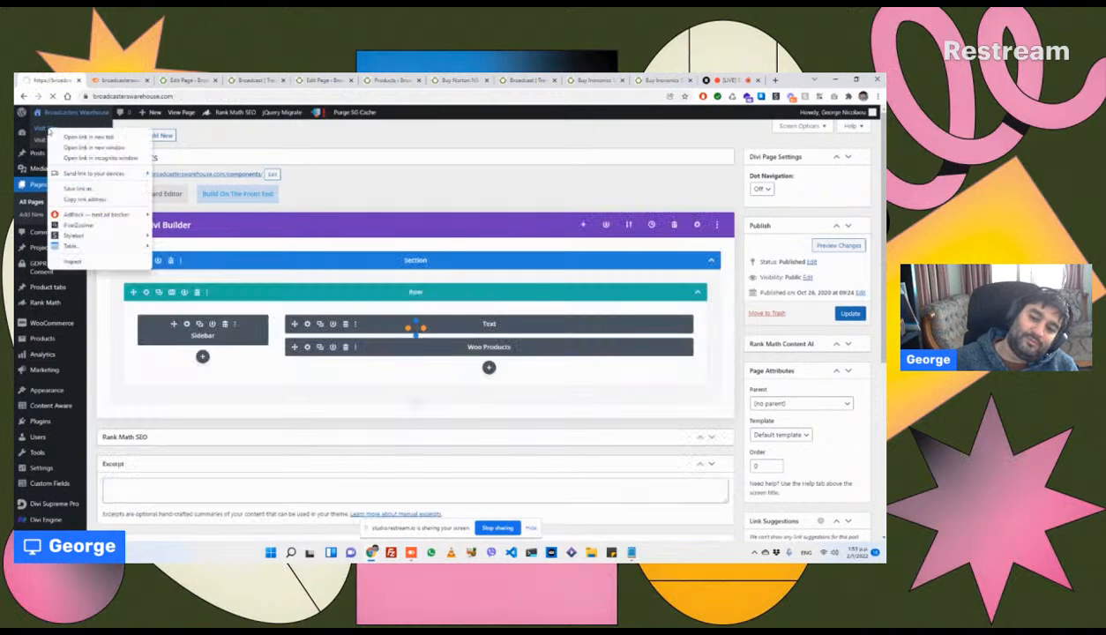
click(675, 207)
click(671, 208)
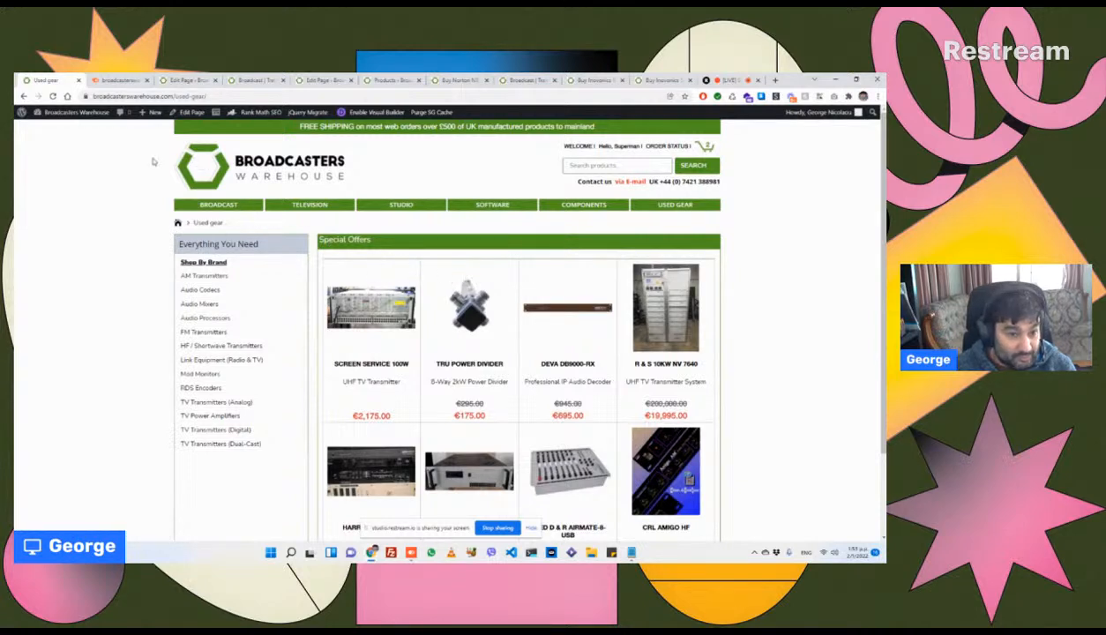
Step: Open the Used Gear page in the editor, switch its Rank Math robots meta from No Index to Index, and update the page
click(193, 114)
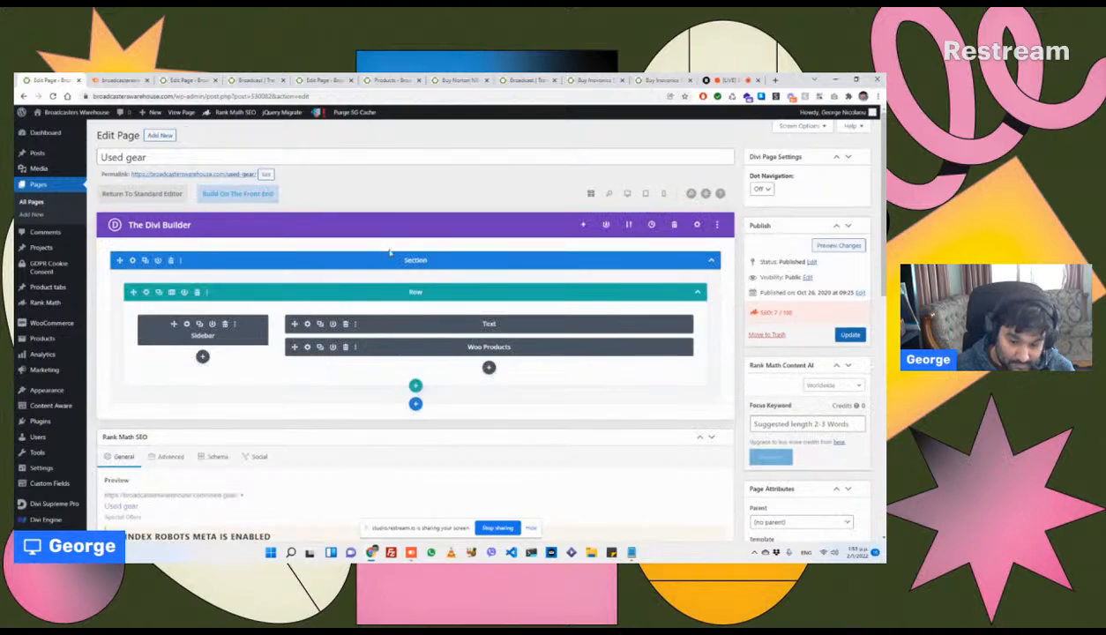
scroll(253, 304, down, 2)
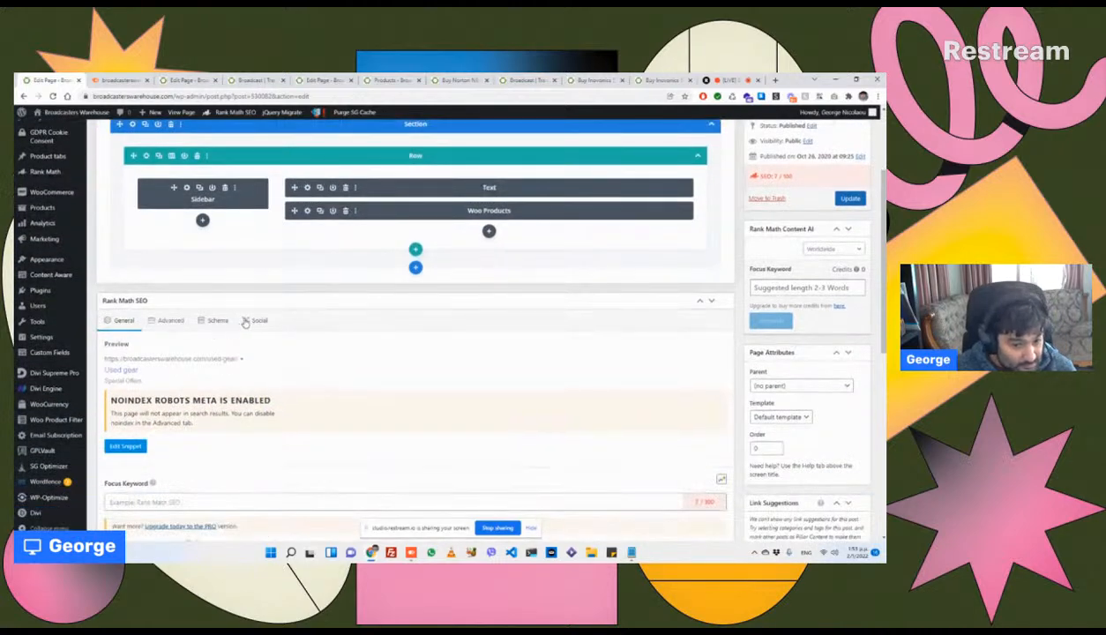
click(249, 321)
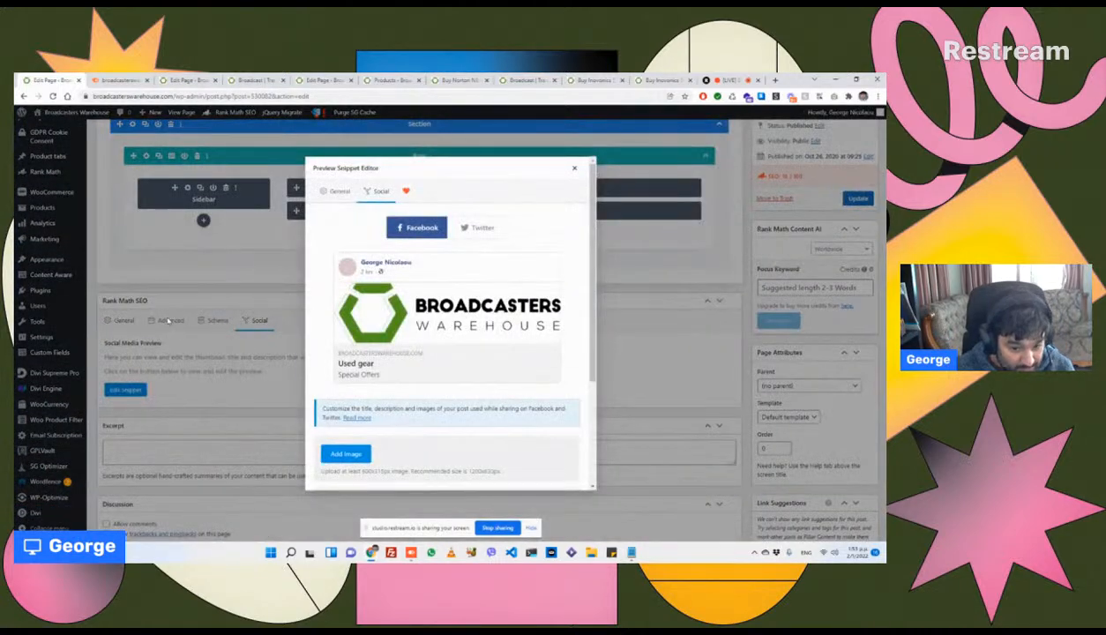
click(167, 320)
click(164, 320)
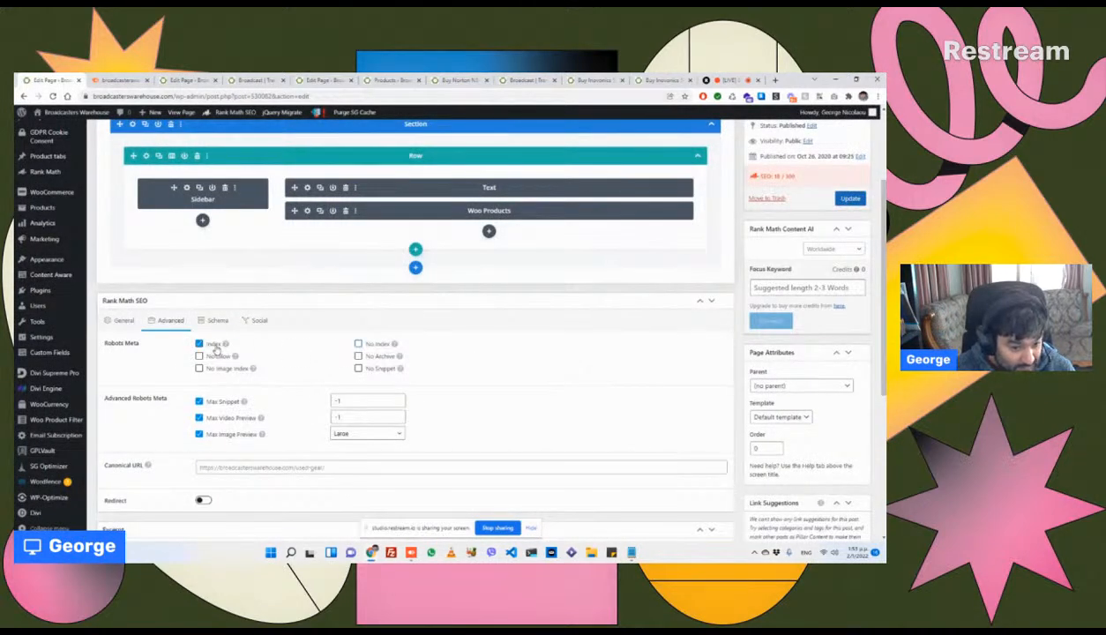
click(844, 198)
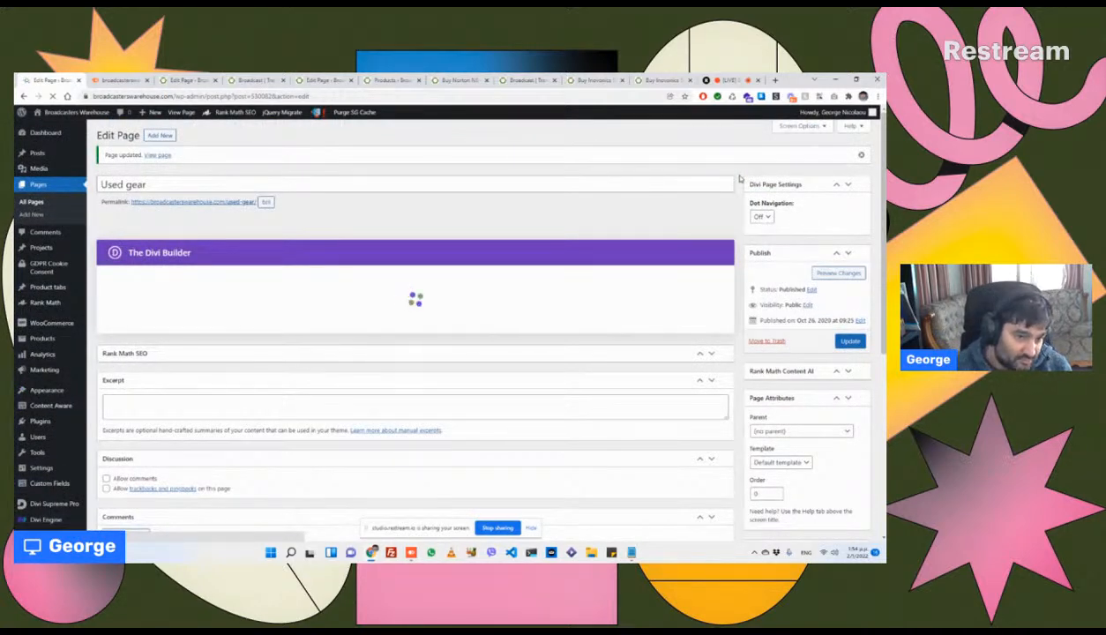
Step: Return to the live site and open the footer's Support, Privacy Policy and Glossary pages in separate new tabs
mouse_move(59, 112)
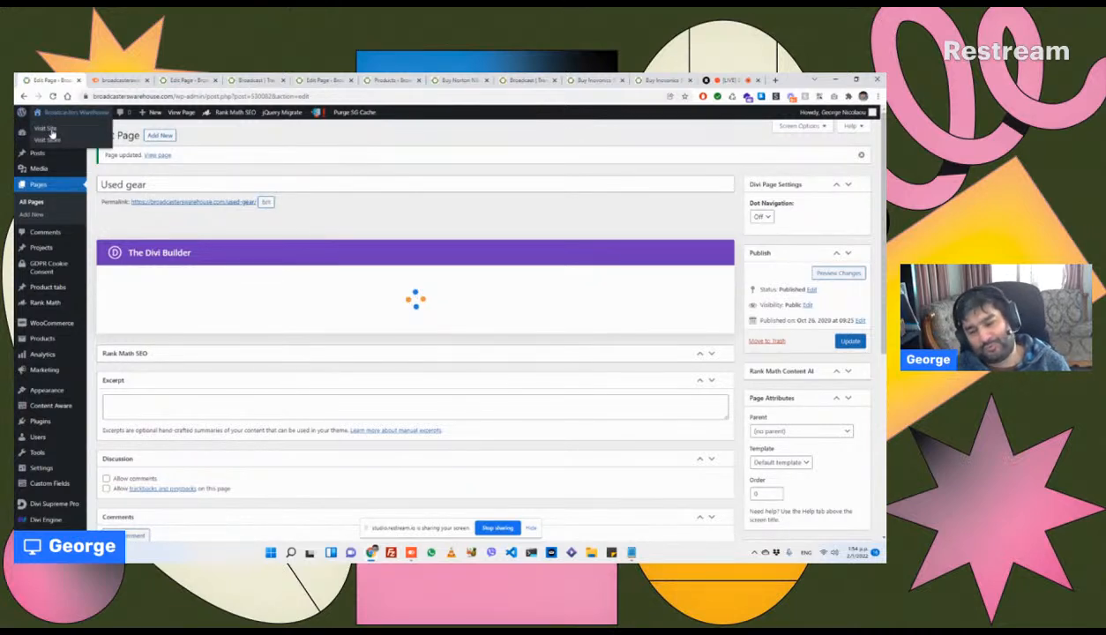
click(48, 136)
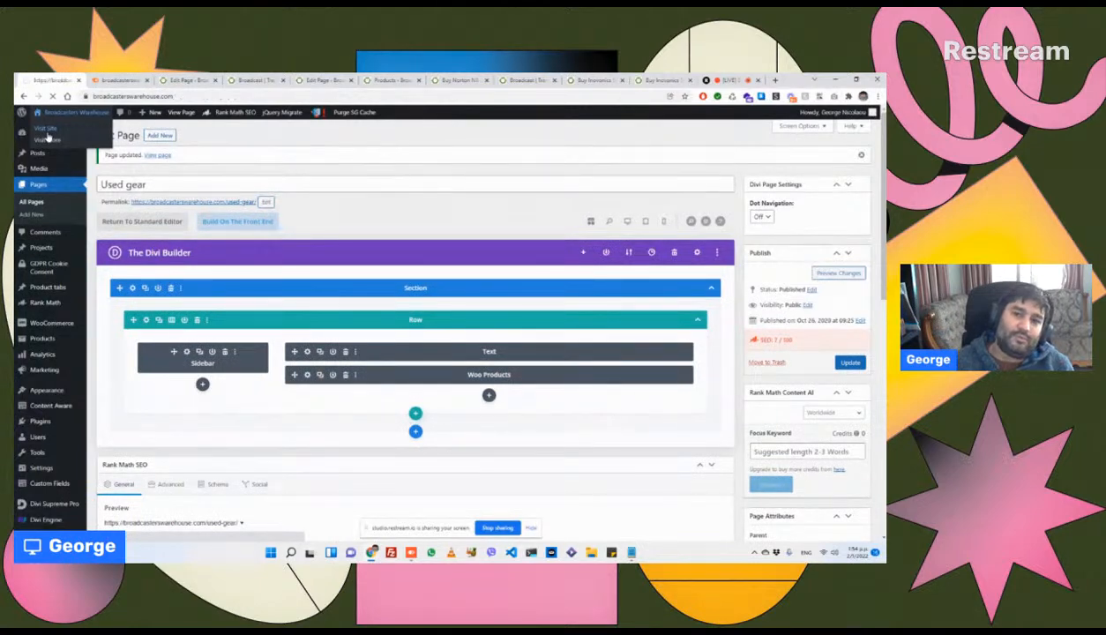
scroll(319, 296, down, 2)
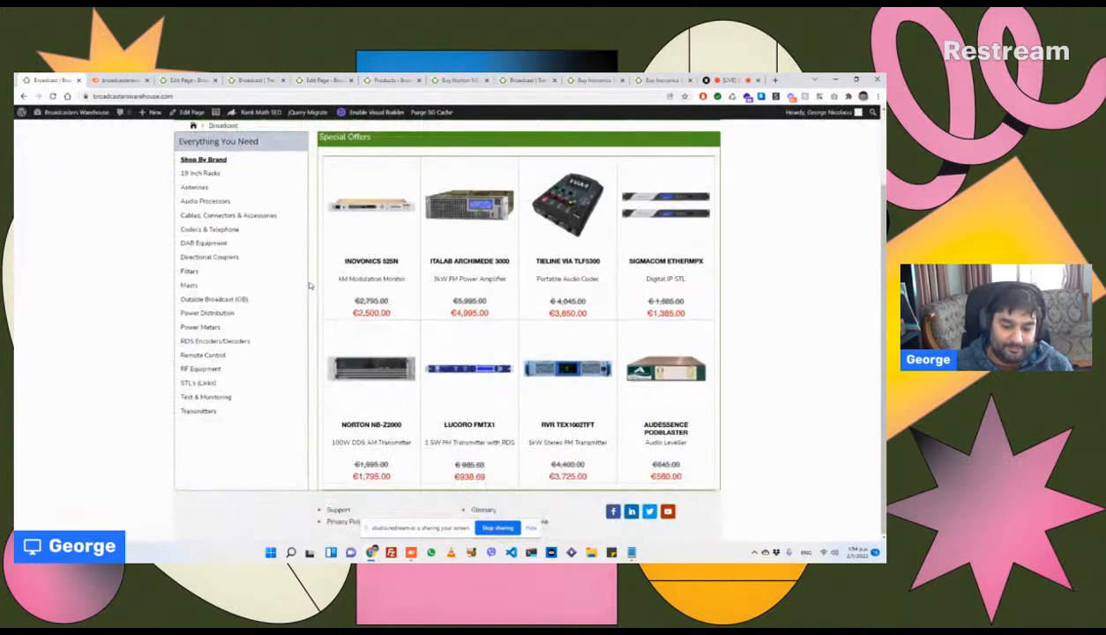
right_click(340, 511)
click(371, 378)
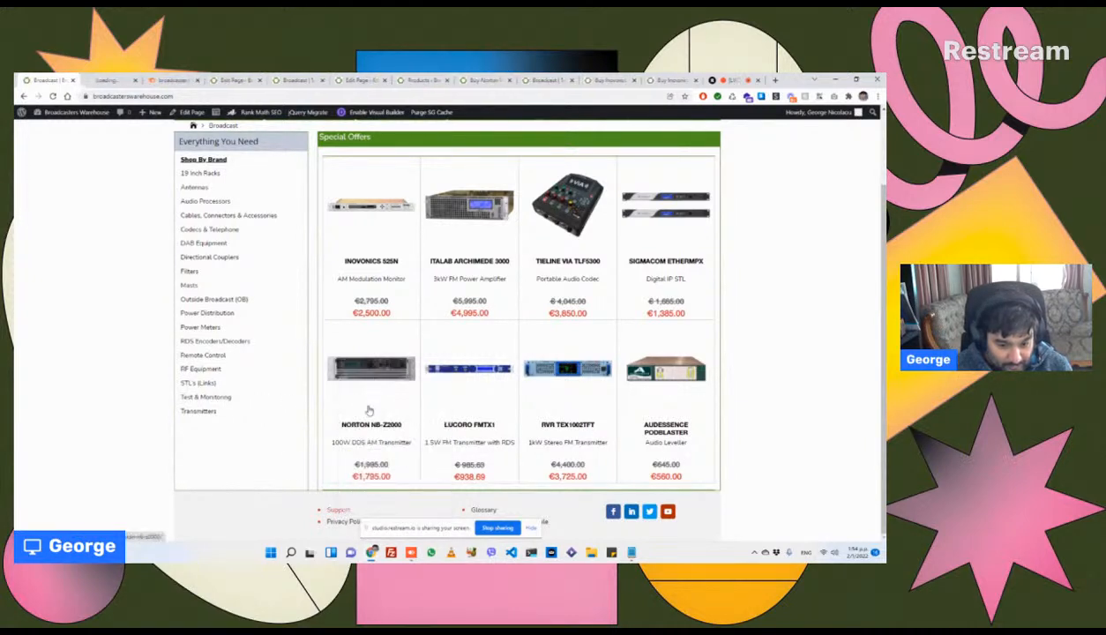
right_click(346, 524)
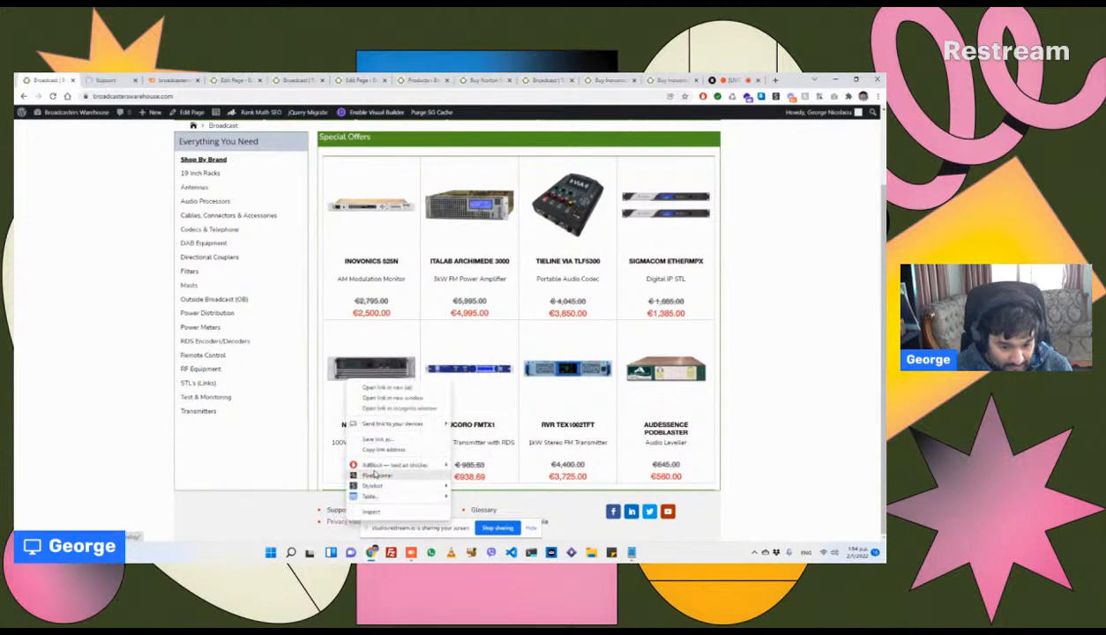
click(370, 385)
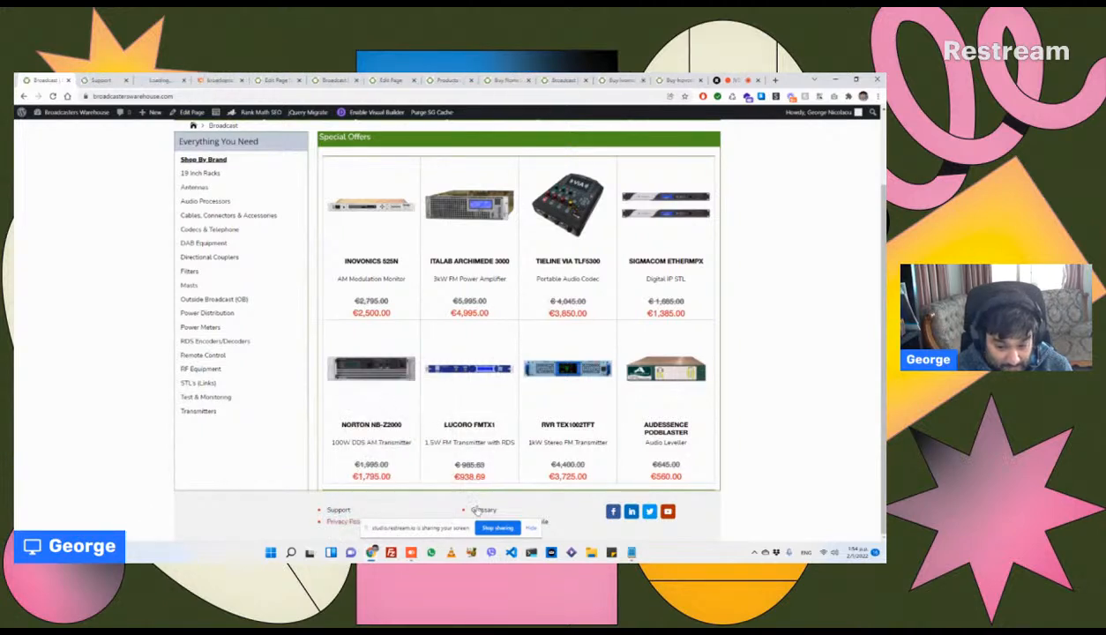
right_click(477, 511)
click(503, 374)
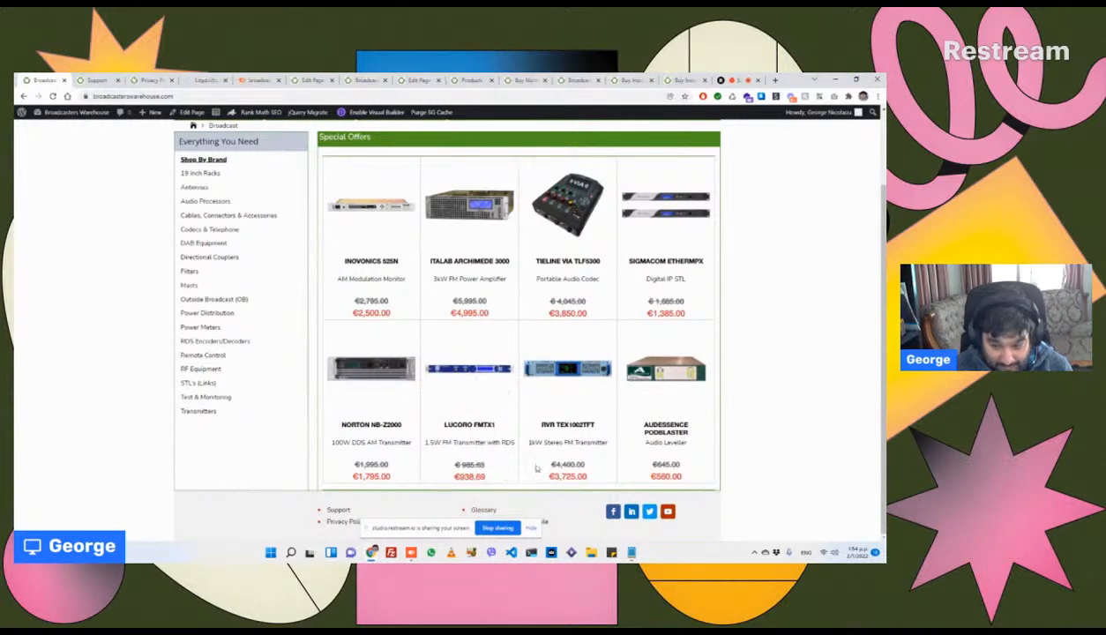
Step: Shrink the page view to reach the footer's Terms & Conditions of Sale link, open it in a new tab, and restore 100% zoom
key(ctrl+minus)
key(ctrl+minus)
key(ctrl+minus)
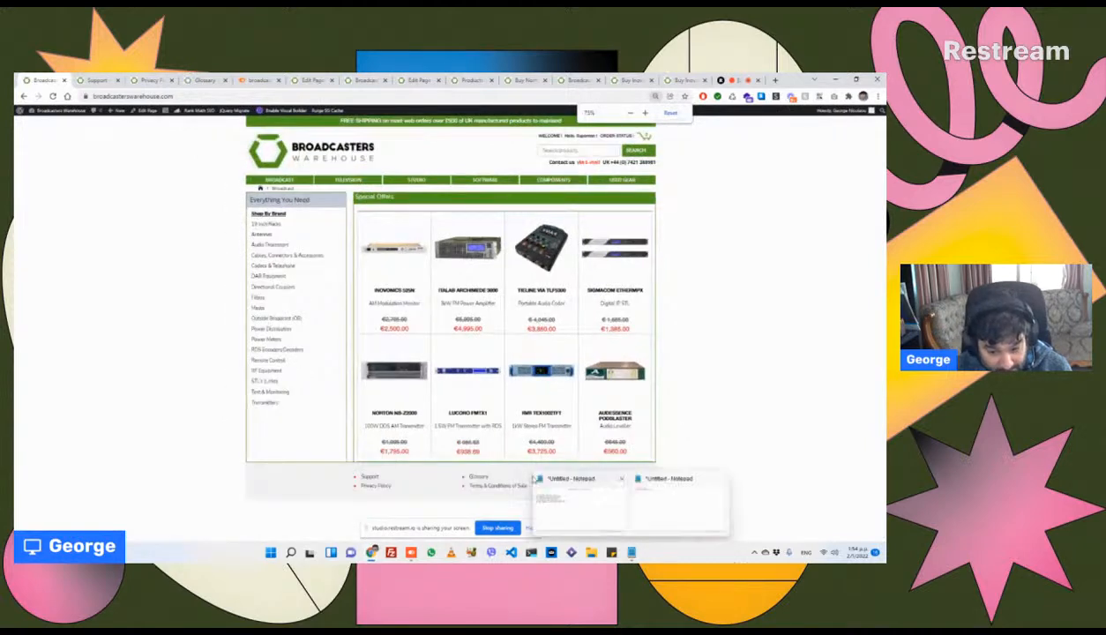
right_click(524, 485)
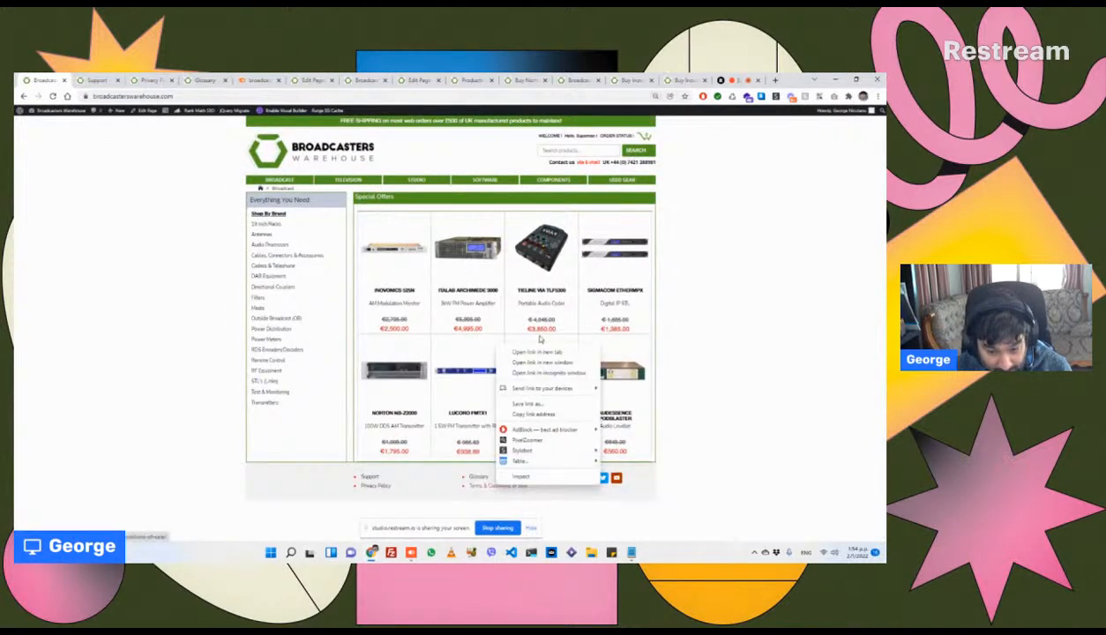
click(534, 352)
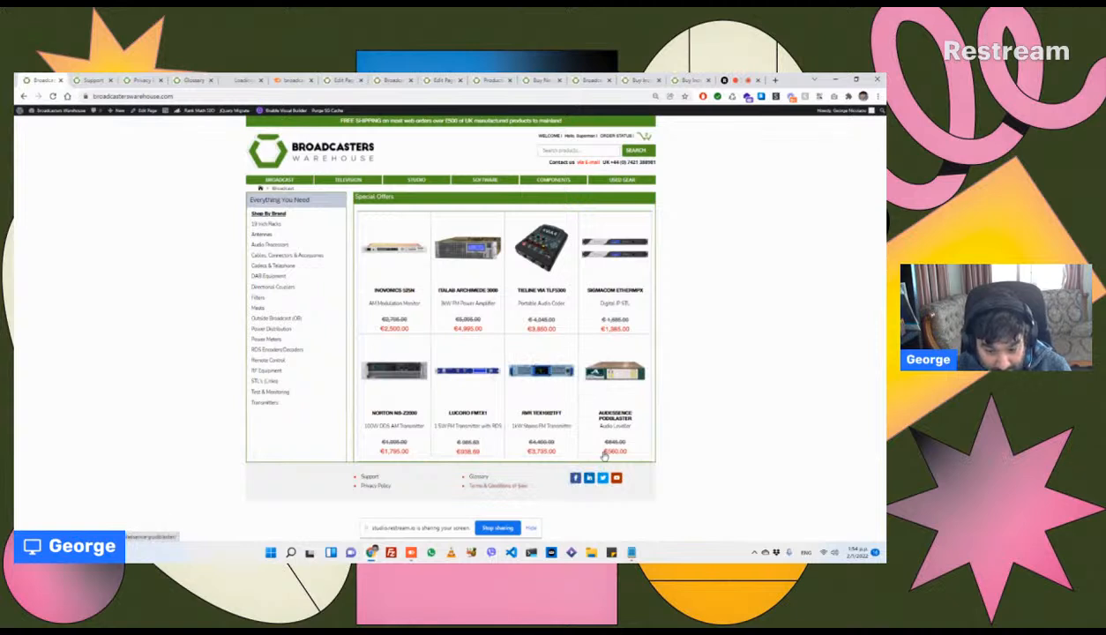
key(ctrl+0)
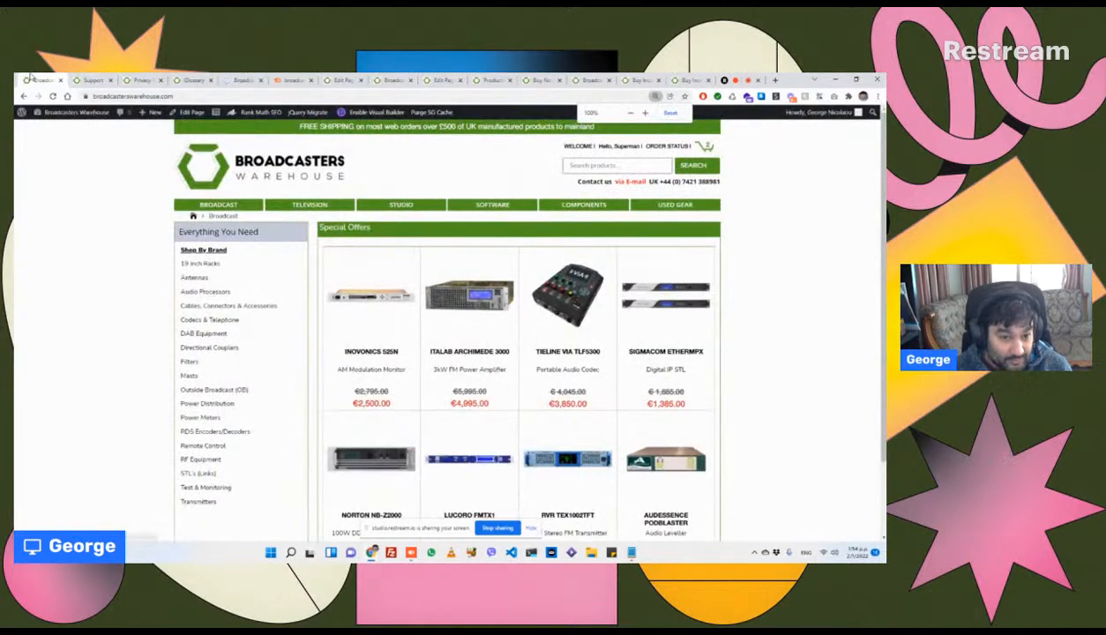
Step: Open the Privacy Policy page in the editor, switch its advanced Rank Math robots meta from No Index to Index, and update the page
click(138, 81)
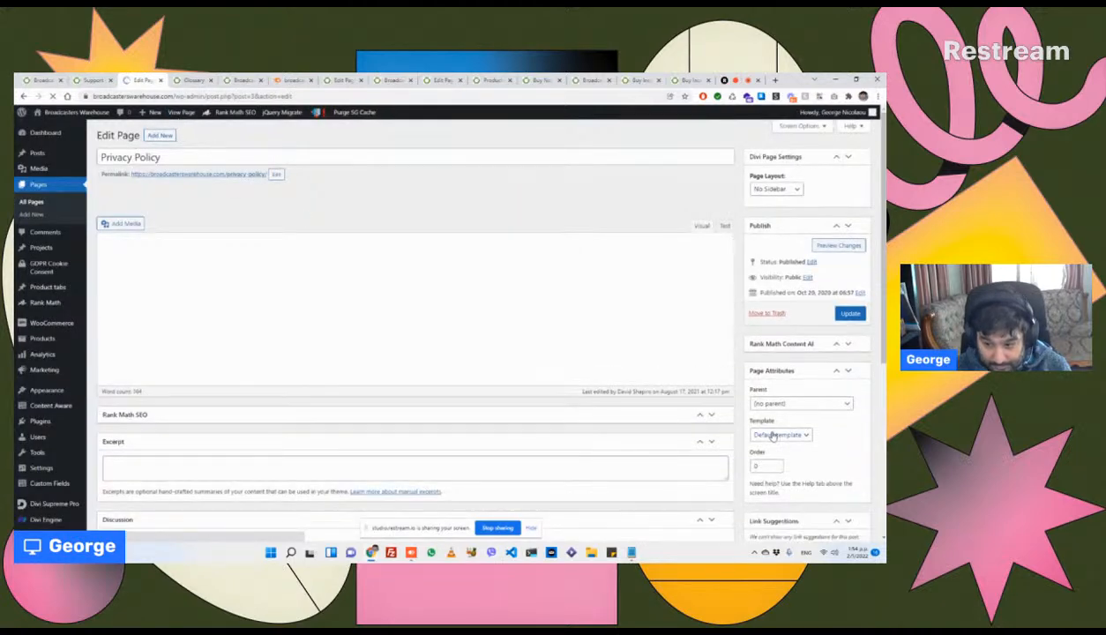
scroll(547, 433, down, 3)
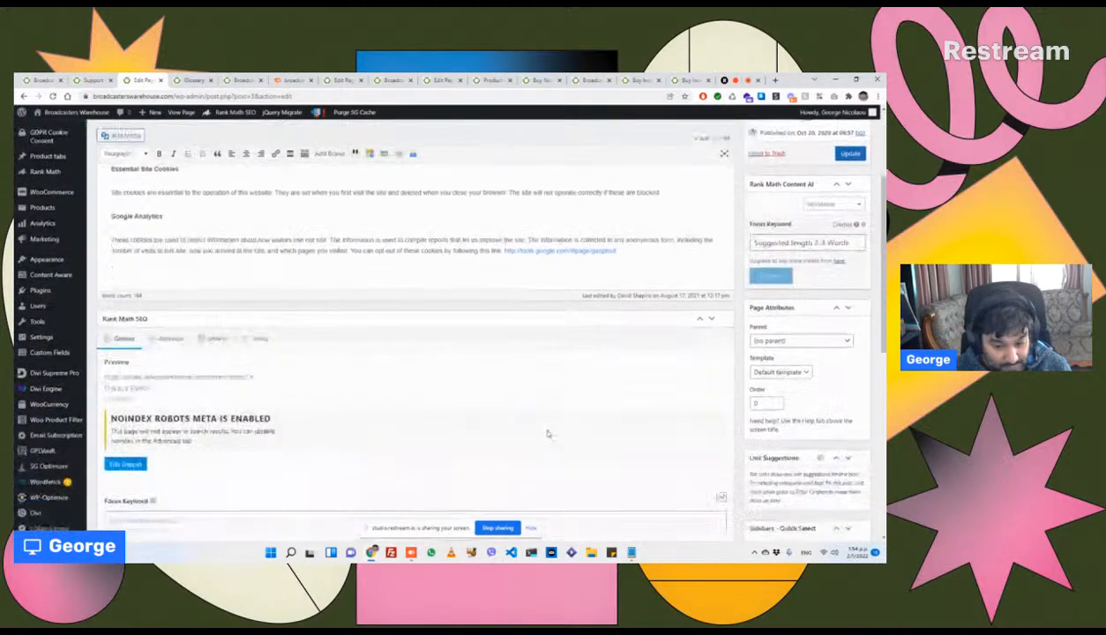
scroll(547, 434, down, 2)
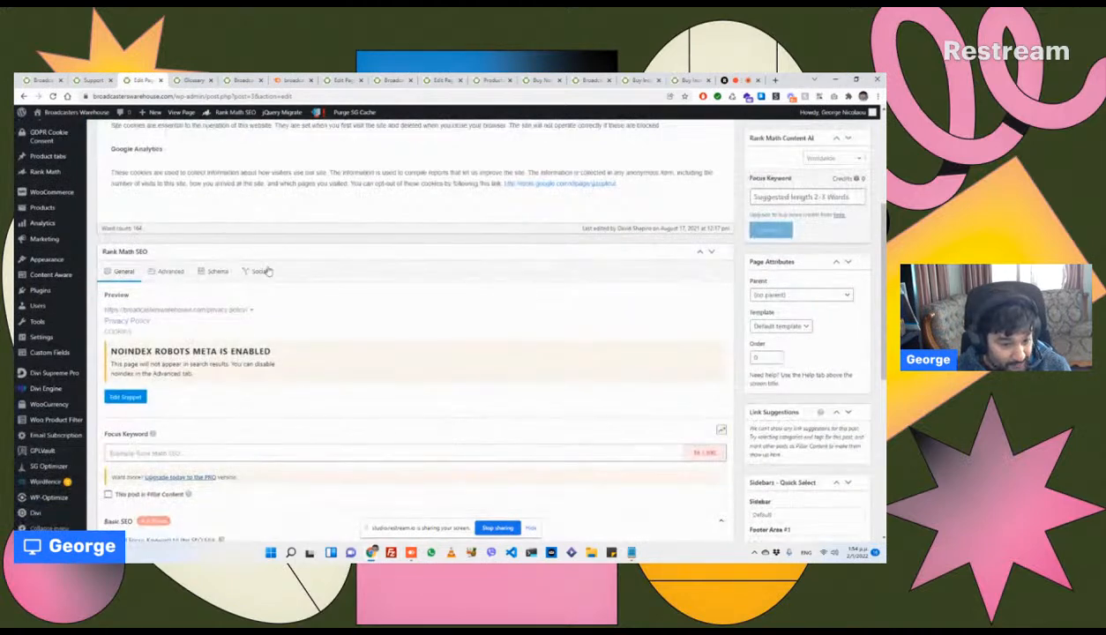
click(167, 271)
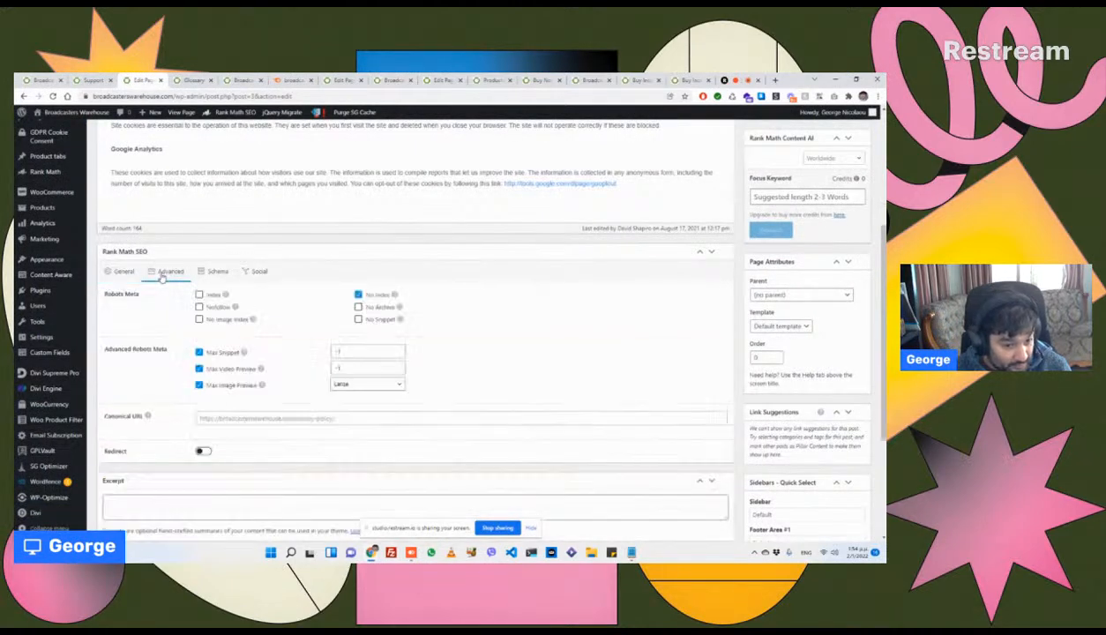
click(210, 297)
scroll(833, 255, up, 5)
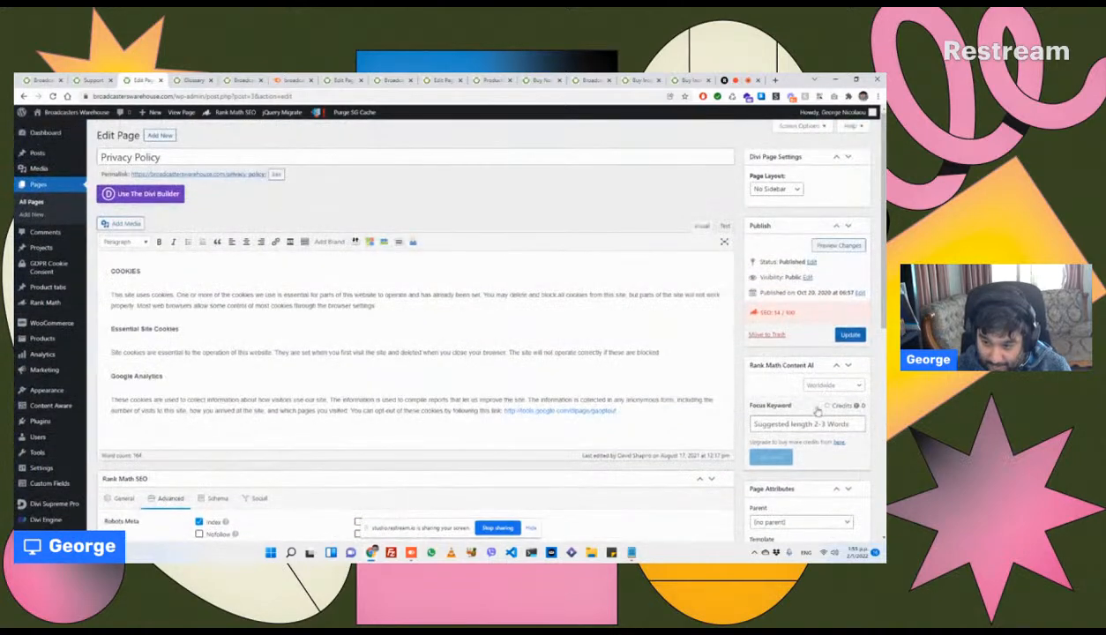
click(845, 335)
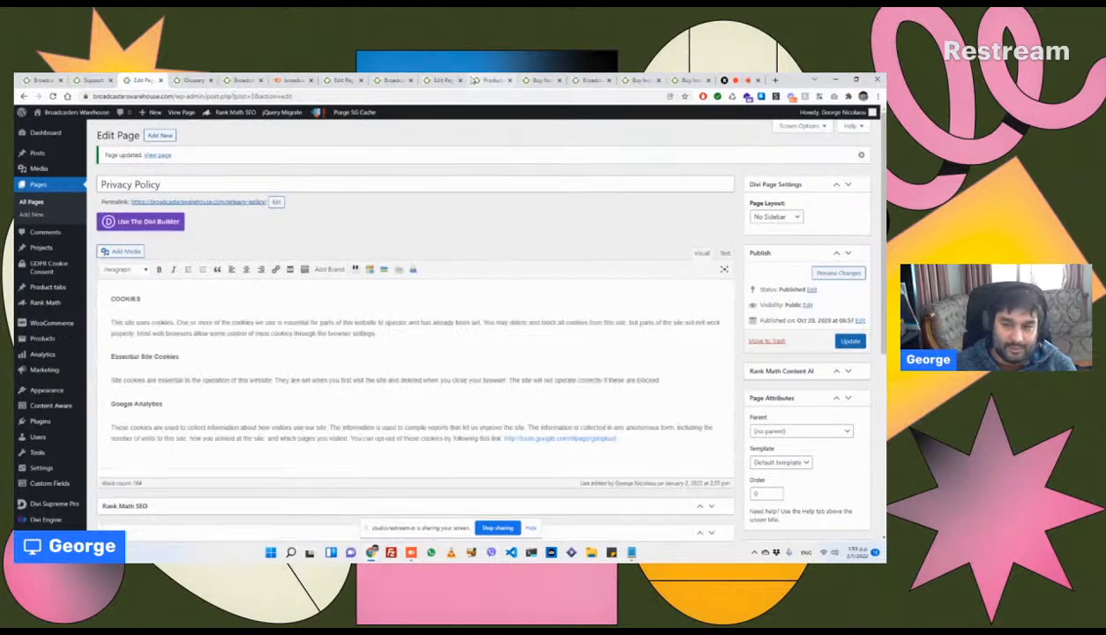
Step: Close the Privacy Policy tab and open the Glossary page in the page editor
click(160, 80)
mouse_move(153, 122)
click(193, 115)
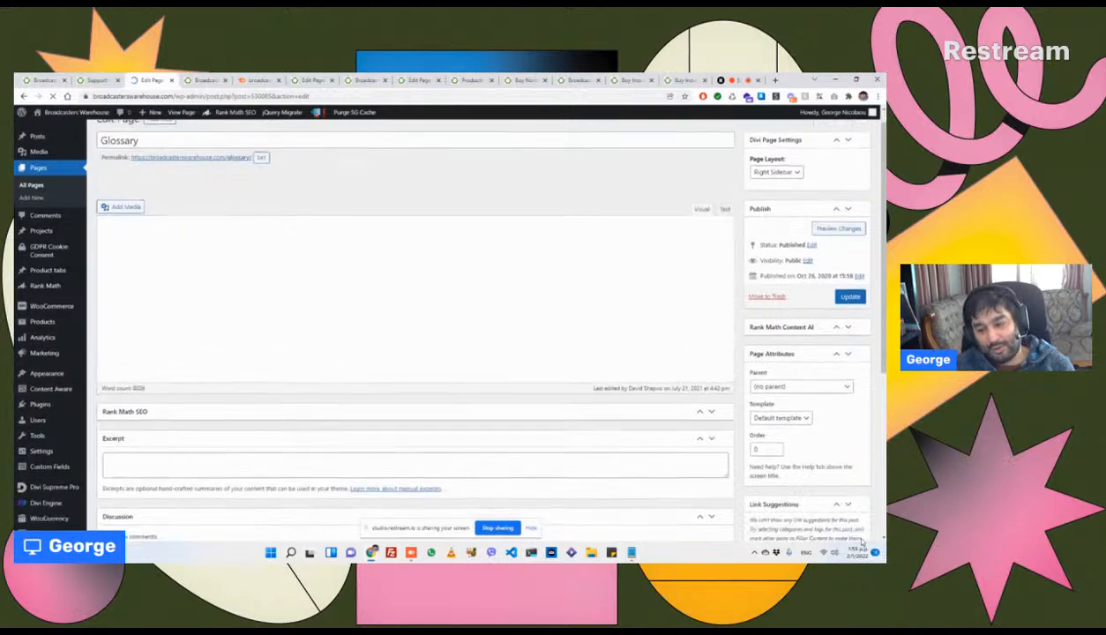
Step: Set the Glossary page's advanced Rank Math robots meta to Index and update the page
scroll(794, 441, down, 3)
scroll(760, 523, up, 5)
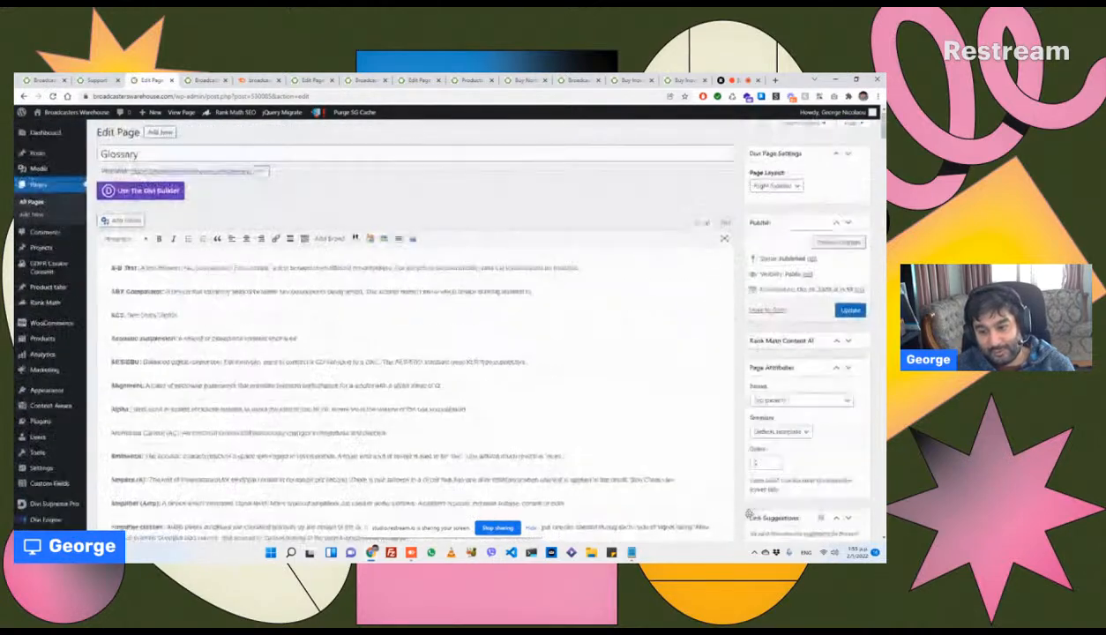
scroll(750, 518, down, 4)
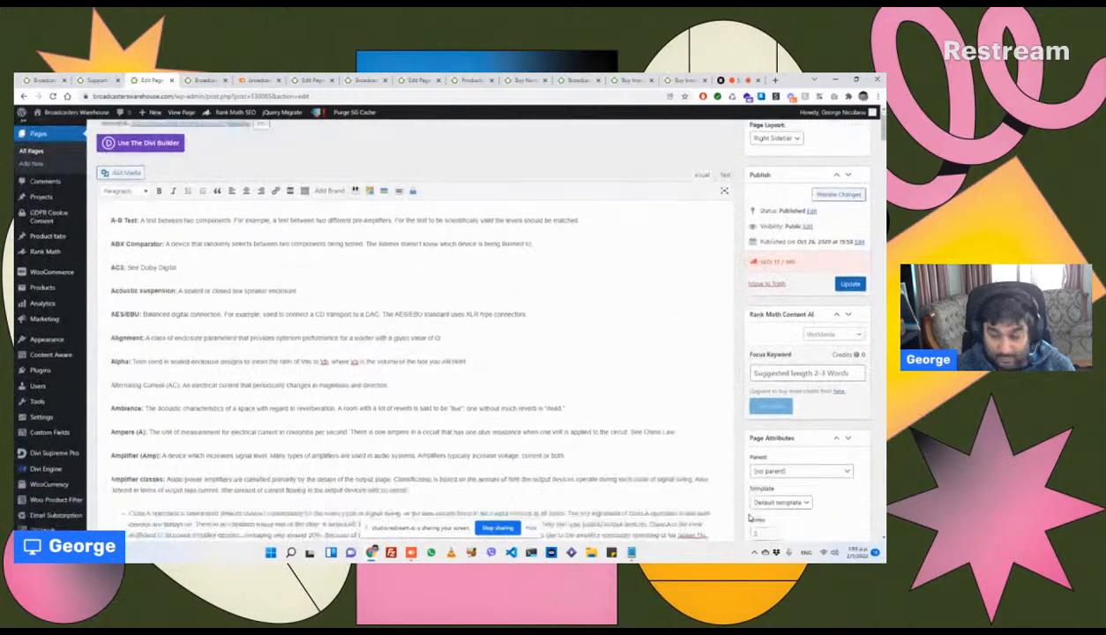
scroll(452, 476, down, 10)
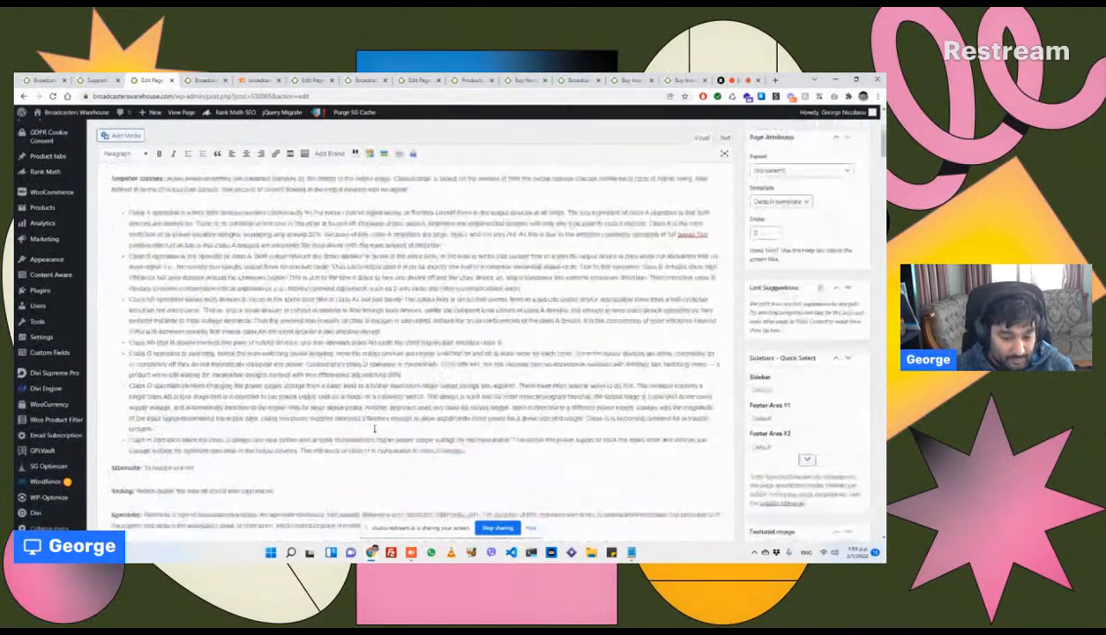
scroll(369, 422, down, 10)
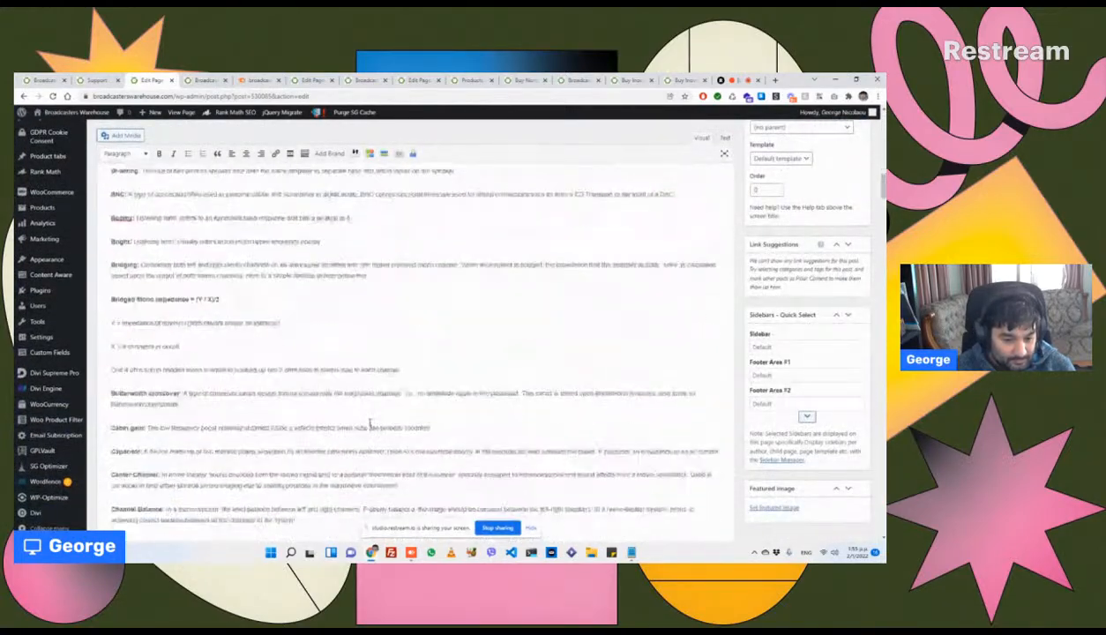
scroll(368, 428, down, 10)
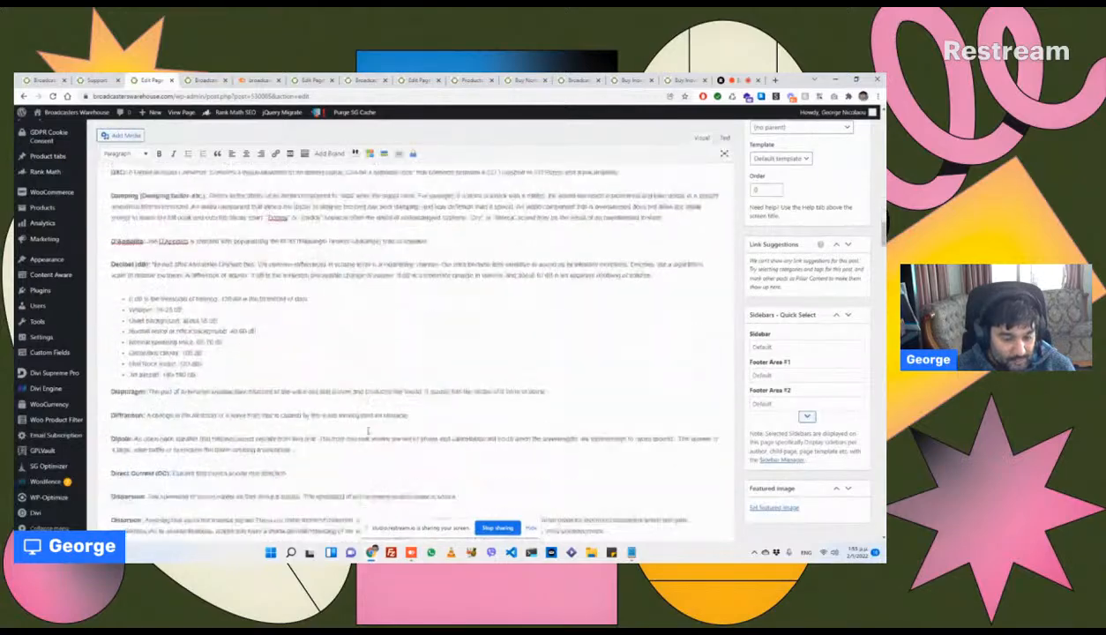
scroll(349, 435, down, 5)
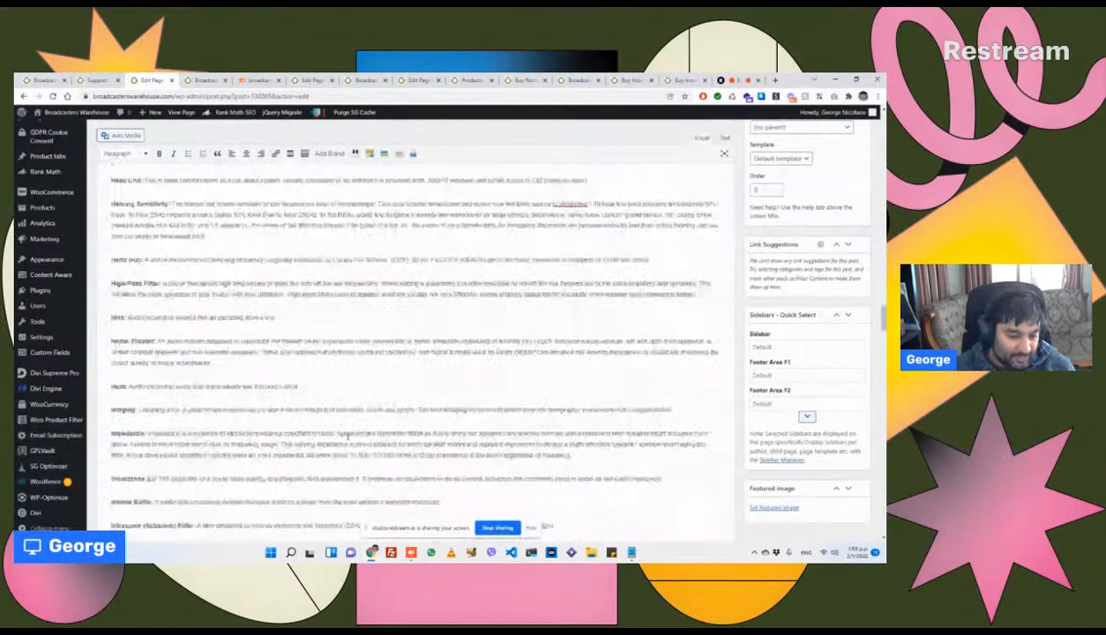
scroll(349, 436, down, 10)
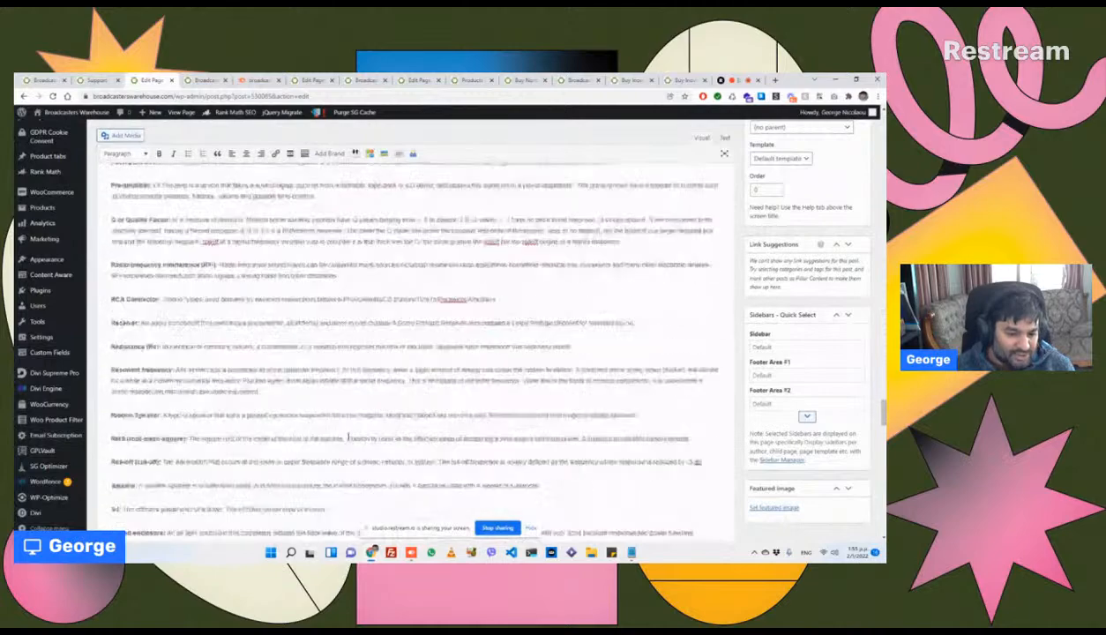
scroll(349, 436, down, 15)
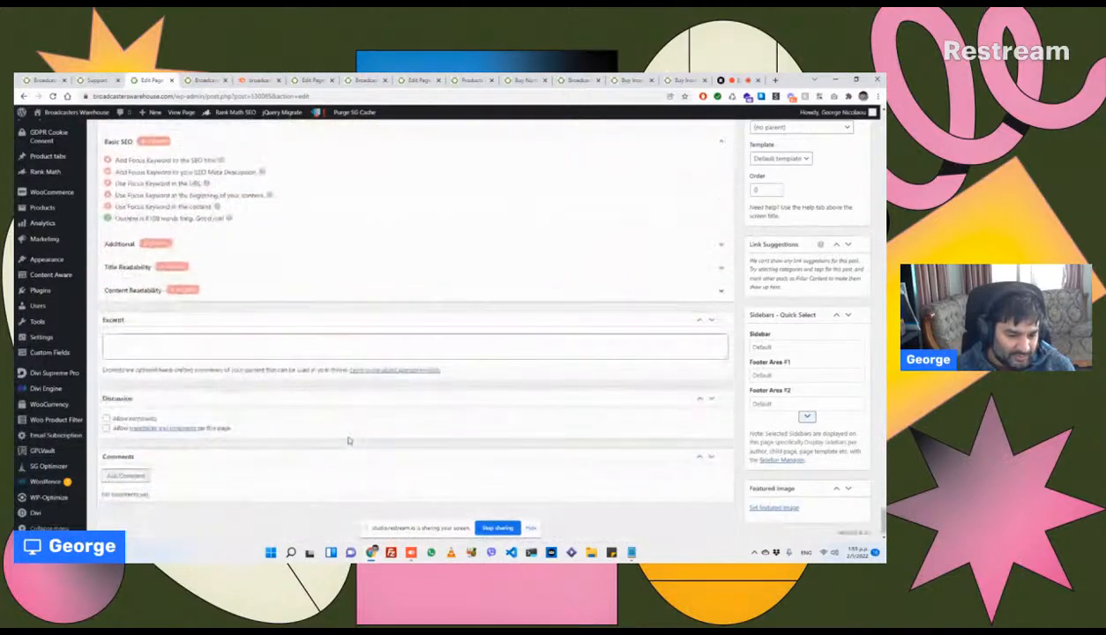
scroll(348, 439, up, 5)
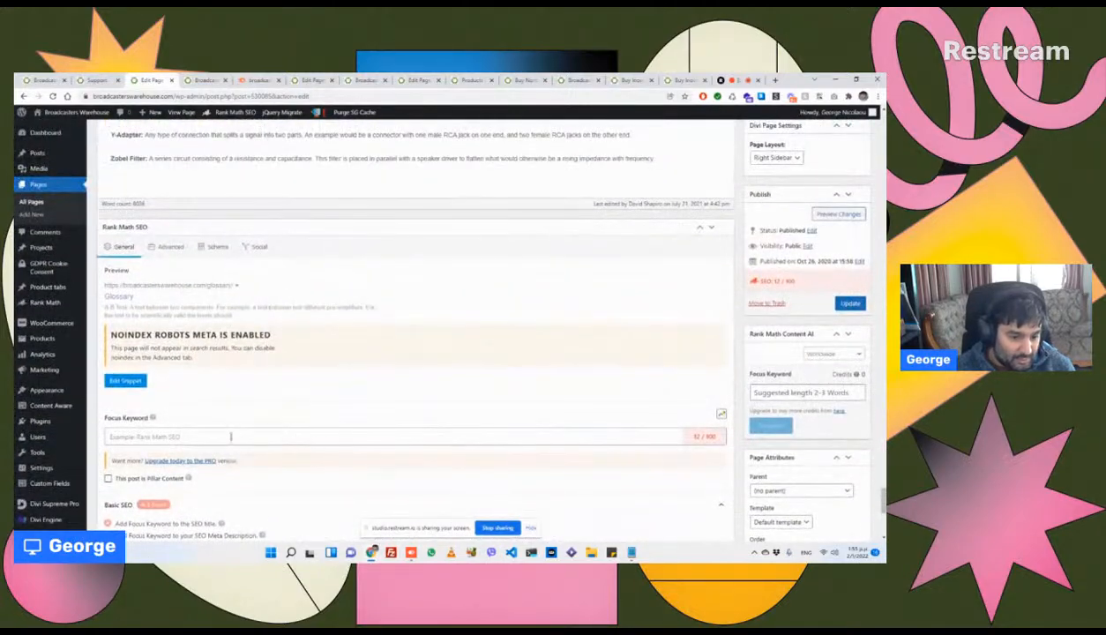
scroll(263, 425, up, 3)
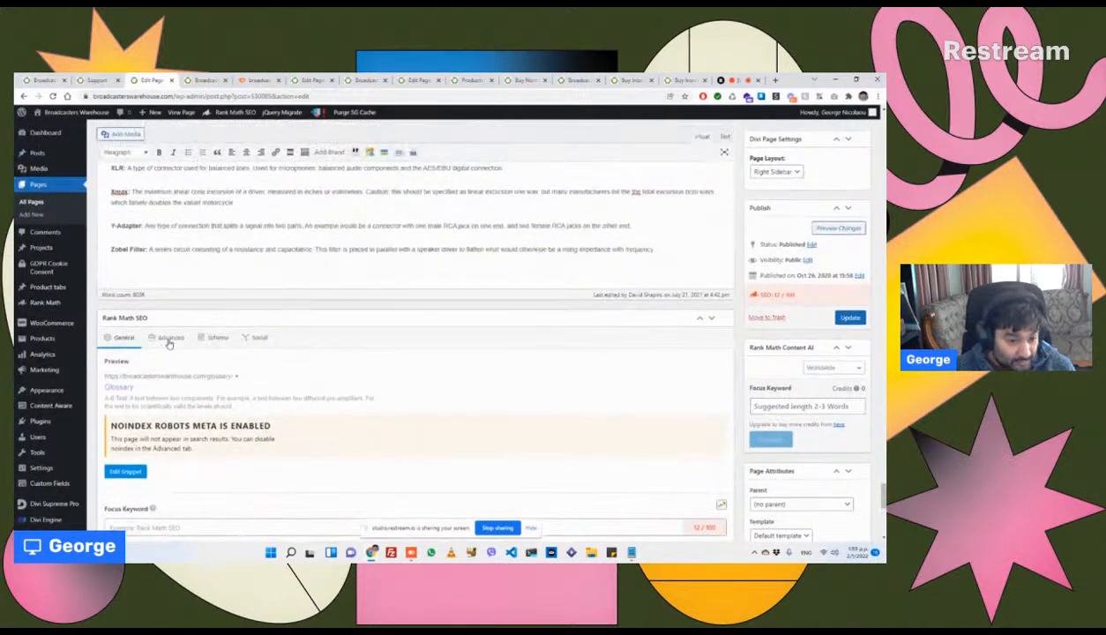
click(168, 338)
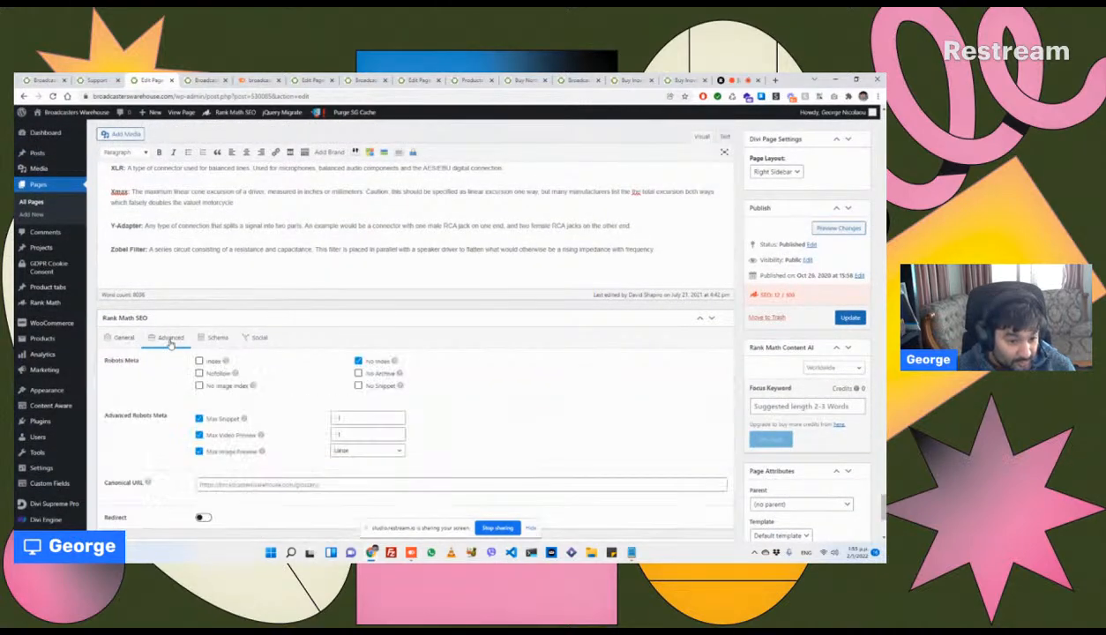
click(212, 363)
scroll(409, 348, up, 12)
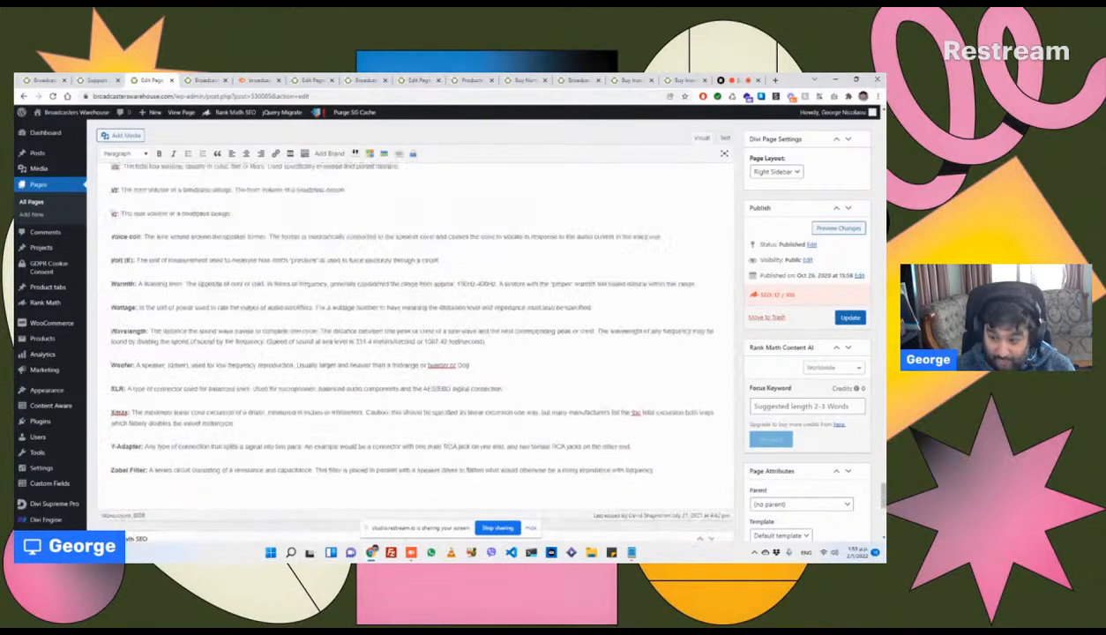
click(850, 317)
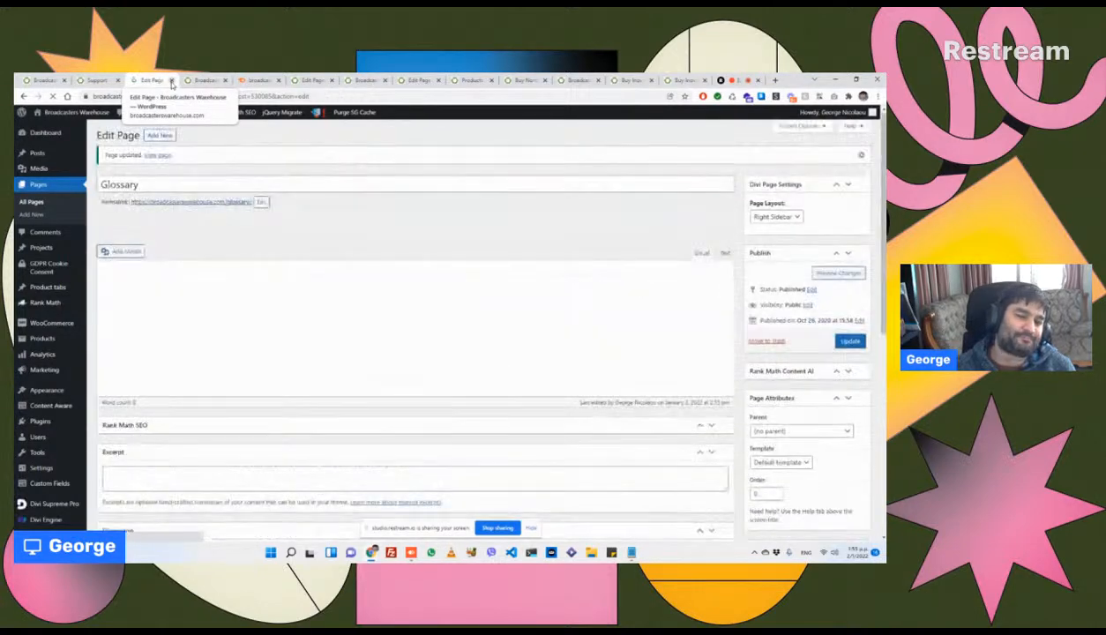
Step: Close the Glossary tab and open the Terms & Conditions of Sale page in the page editor
click(172, 81)
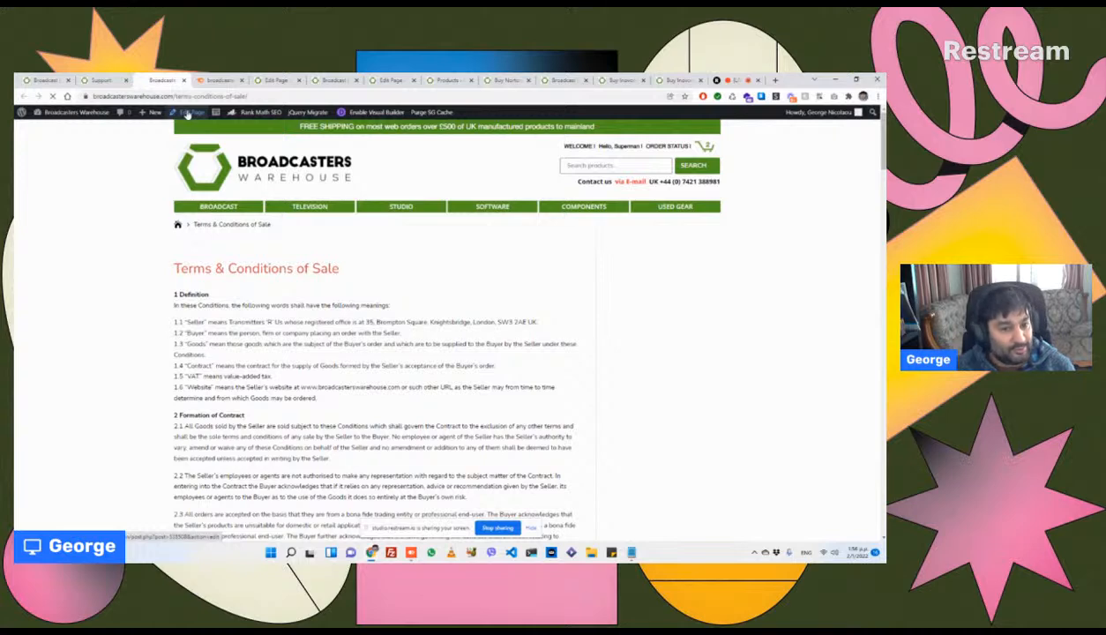
click(187, 113)
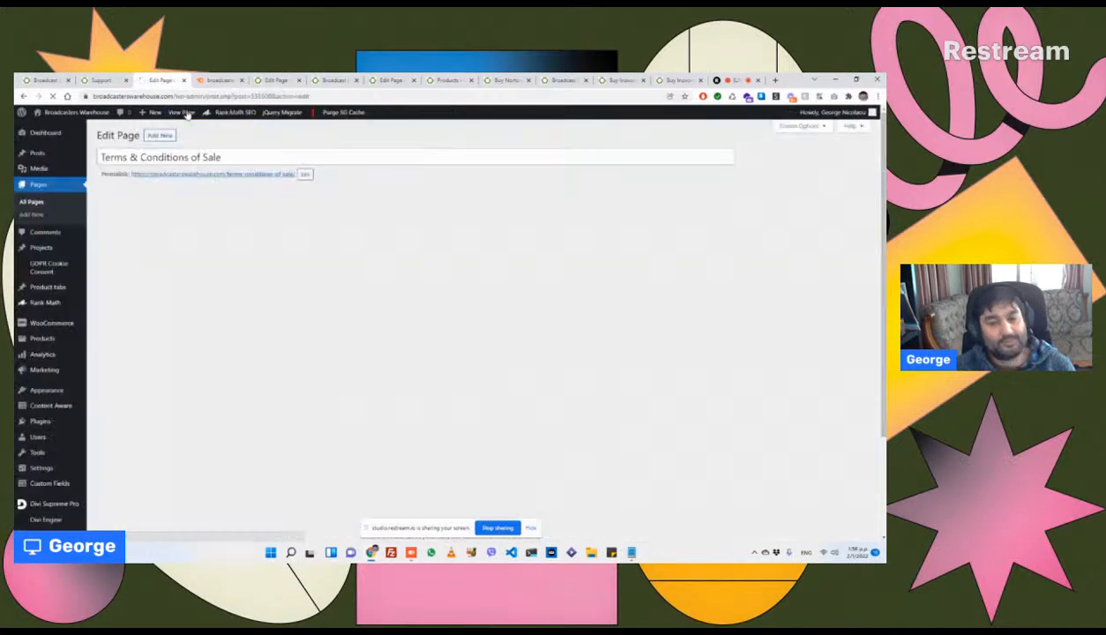
scroll(396, 265, down, 3)
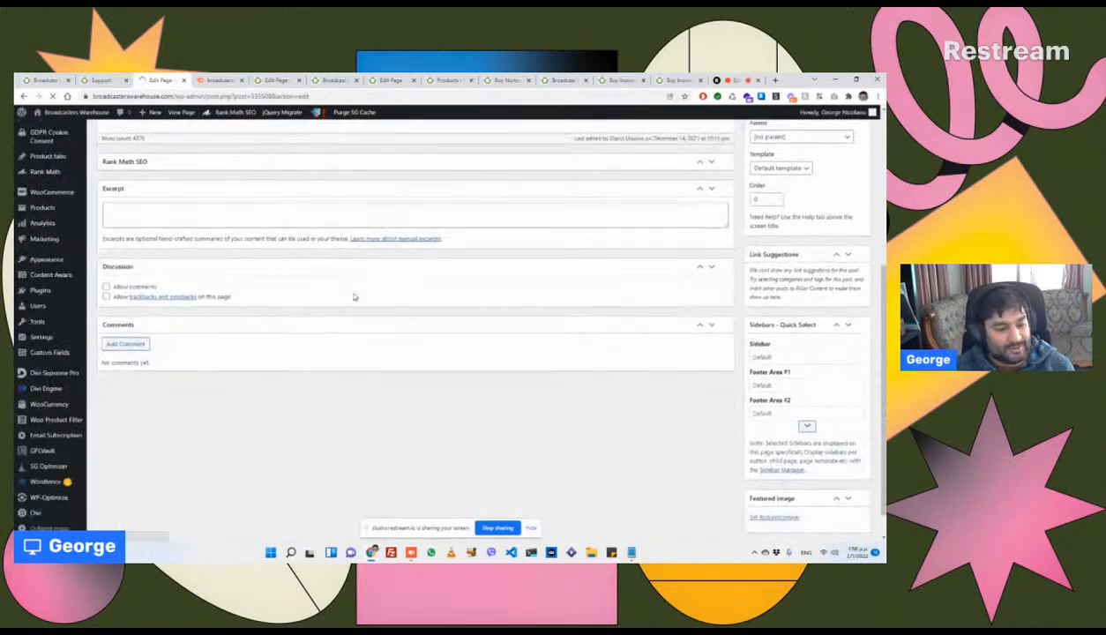
scroll(345, 289, up, 3)
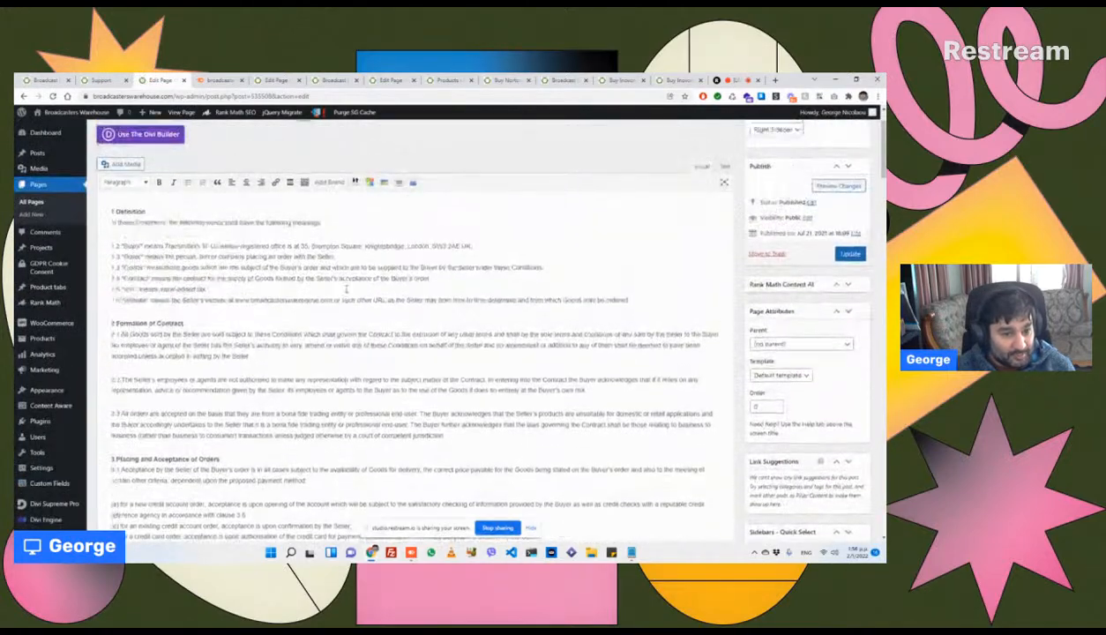
Step: Set the Terms & Conditions of Sale page's advanced Rank Math robots meta to Index and update the page
scroll(351, 275, down, 15)
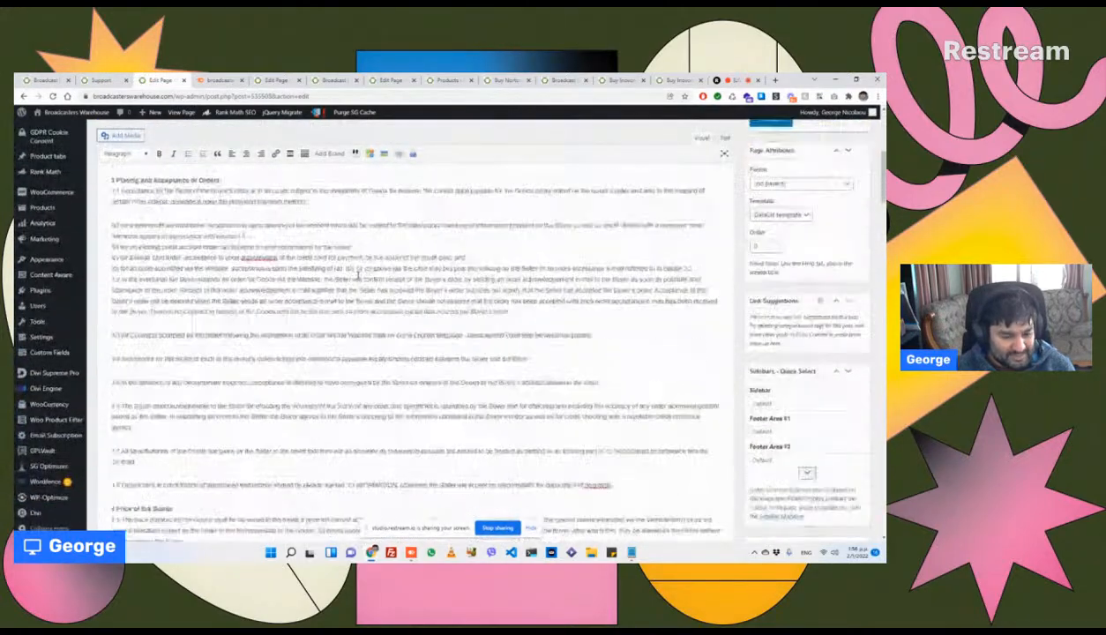
scroll(358, 276, down, 15)
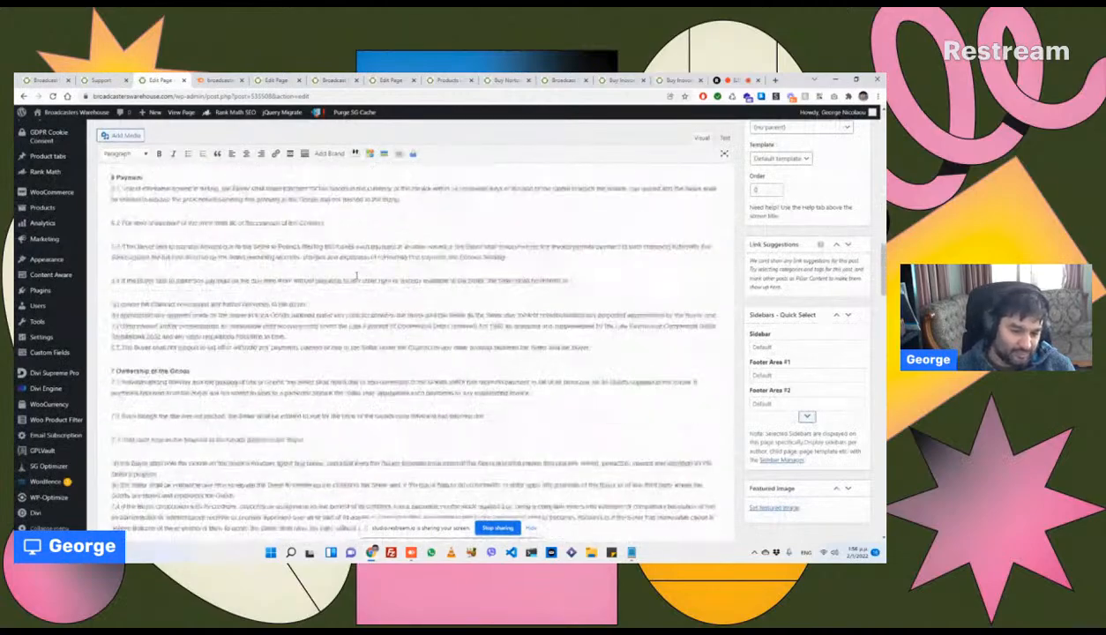
scroll(340, 281, down, 15)
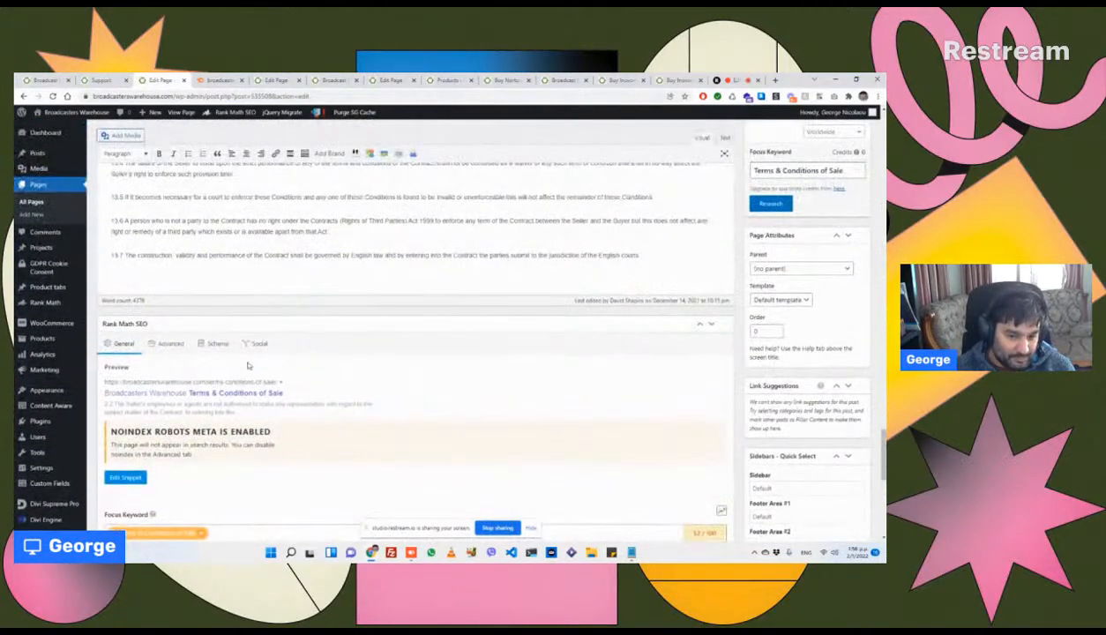
click(168, 346)
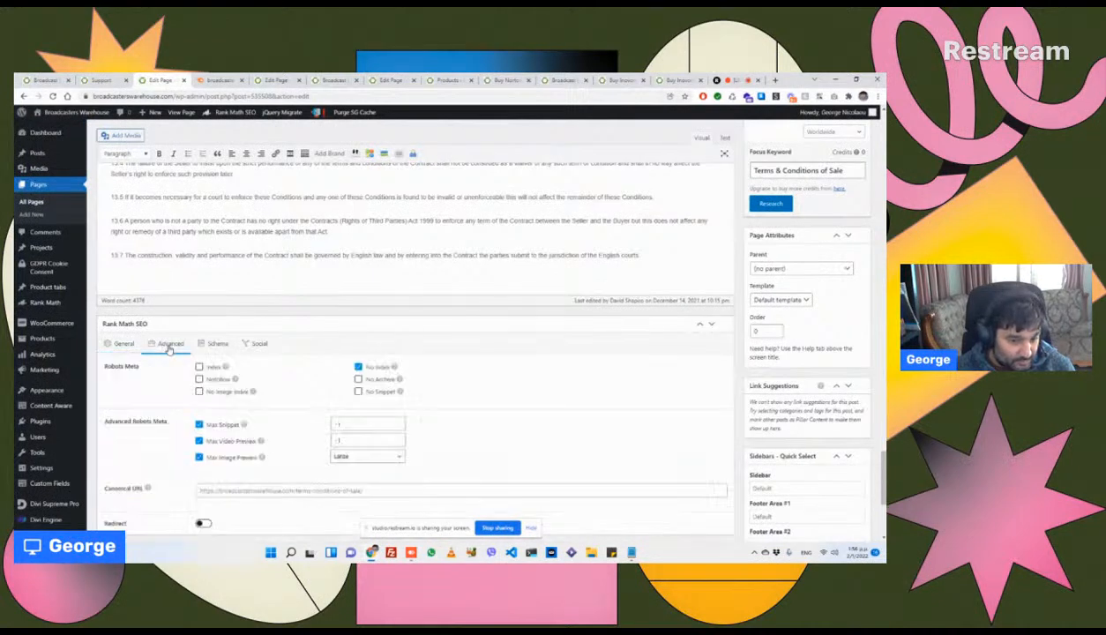
click(212, 367)
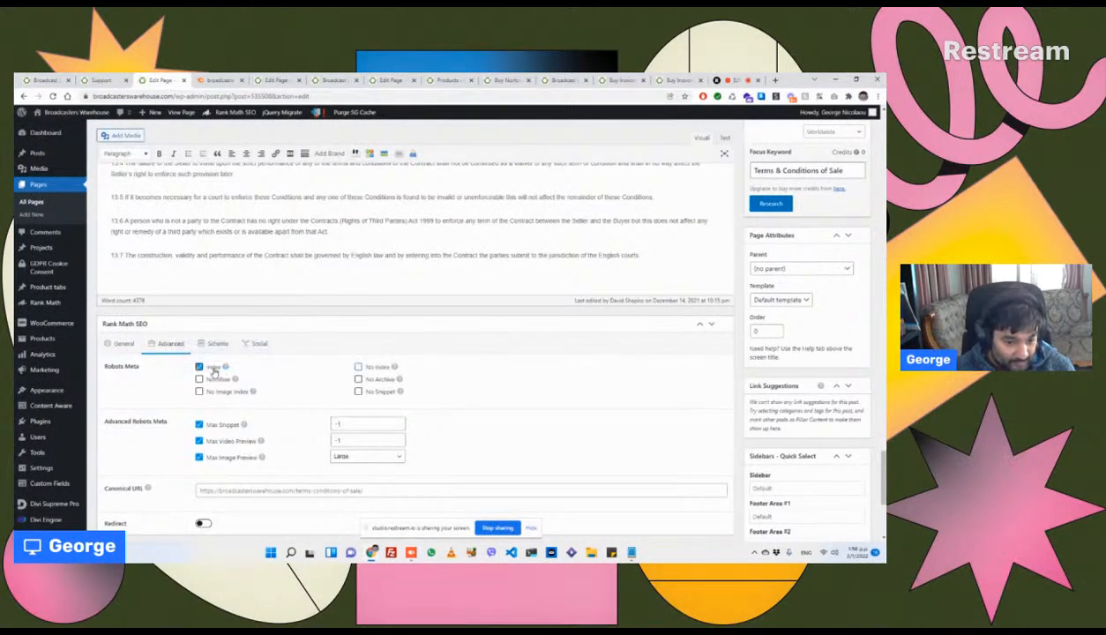
scroll(745, 208, up, 3)
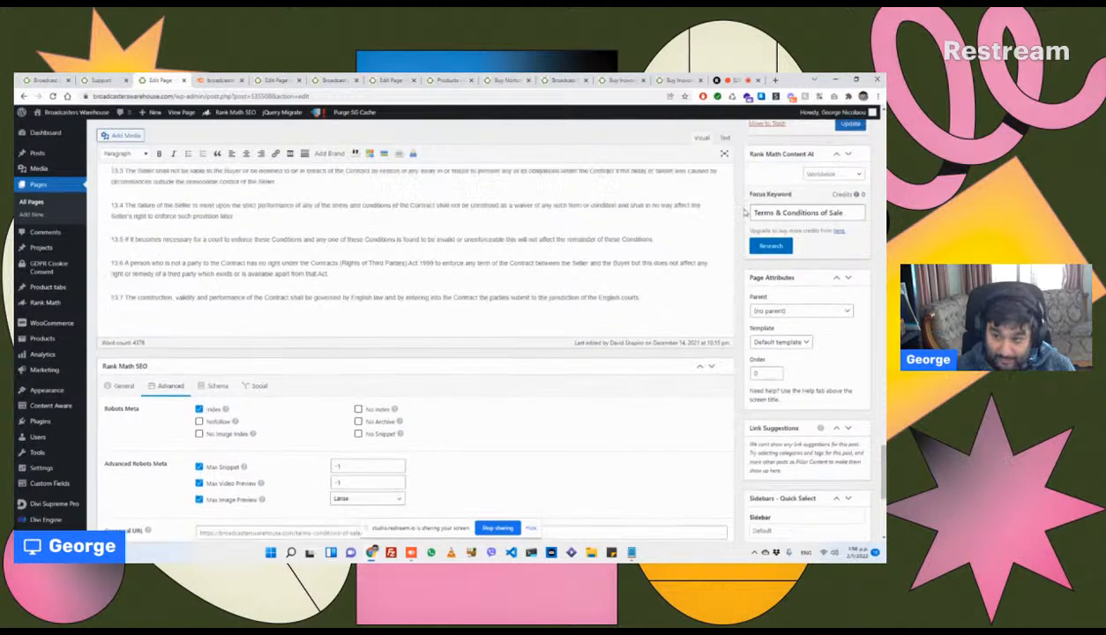
click(840, 265)
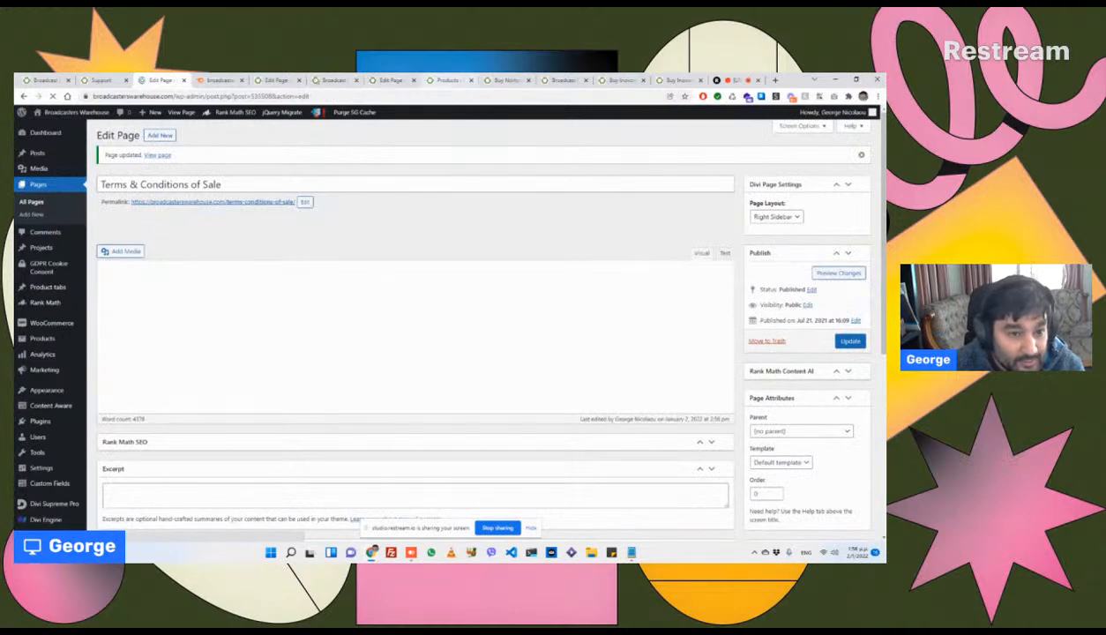
Step: Close the Terms & Conditions of Sale tab and open the Support page in the page editor
click(184, 80)
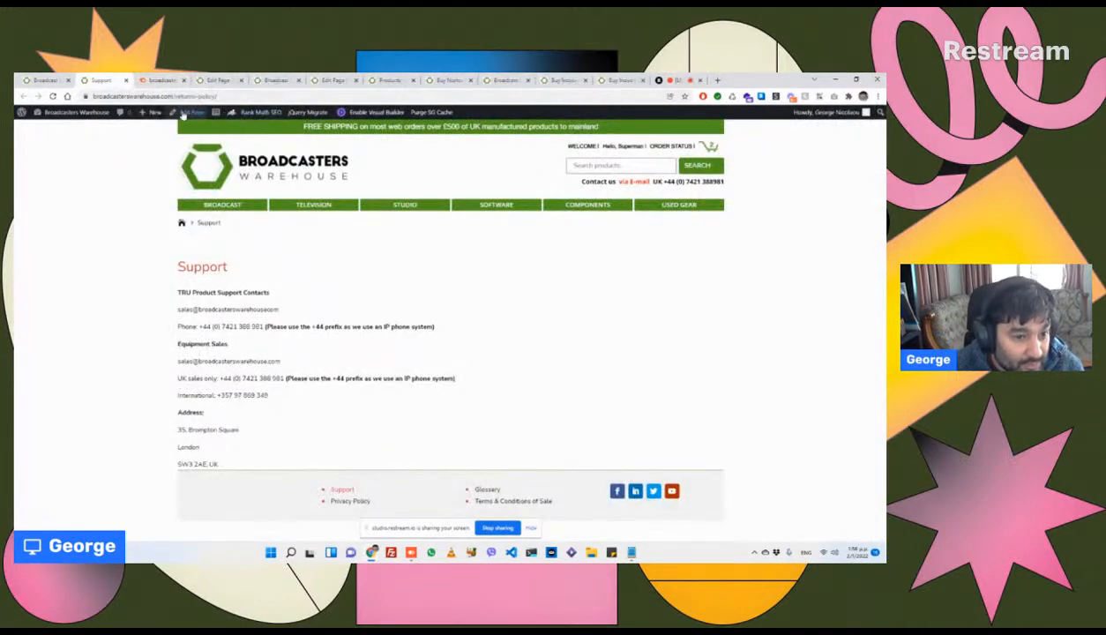
click(183, 113)
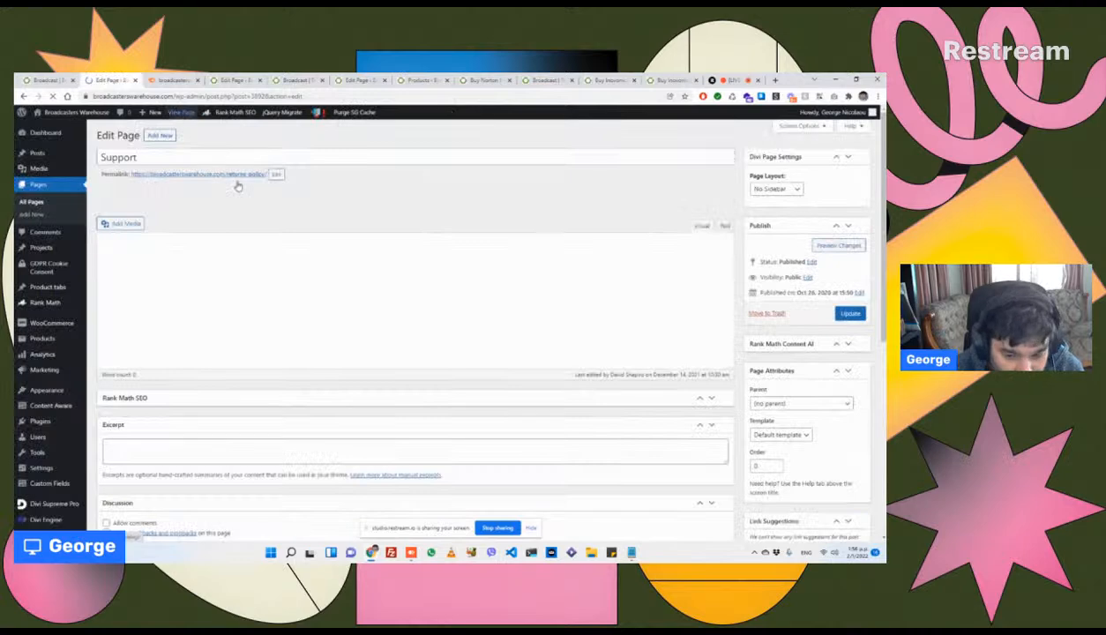
scroll(348, 294, down, 5)
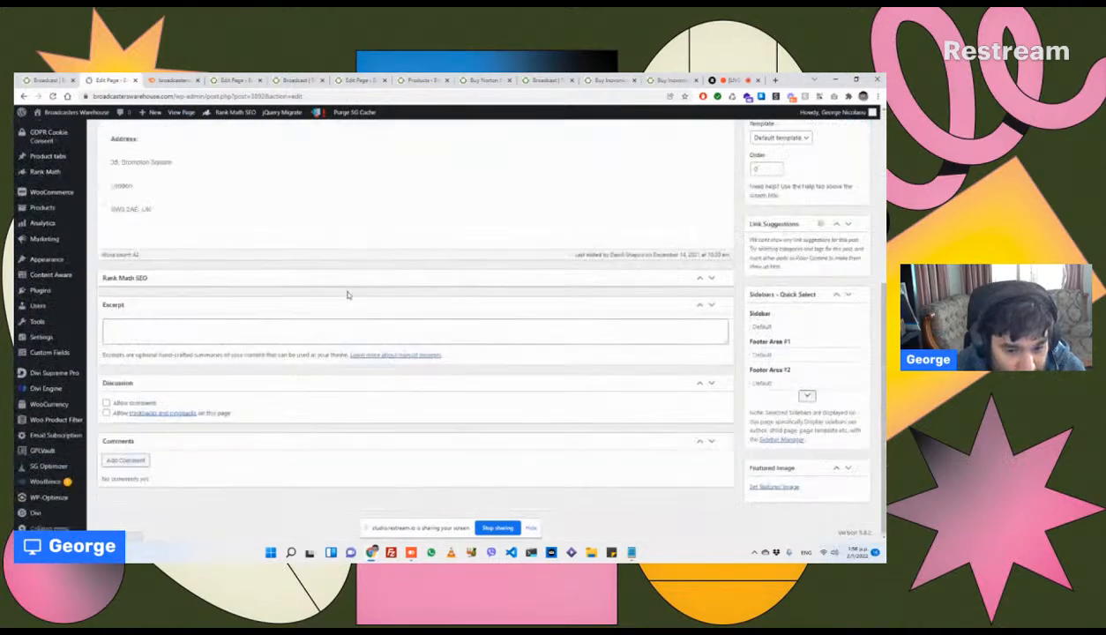
scroll(864, 375, up, 3)
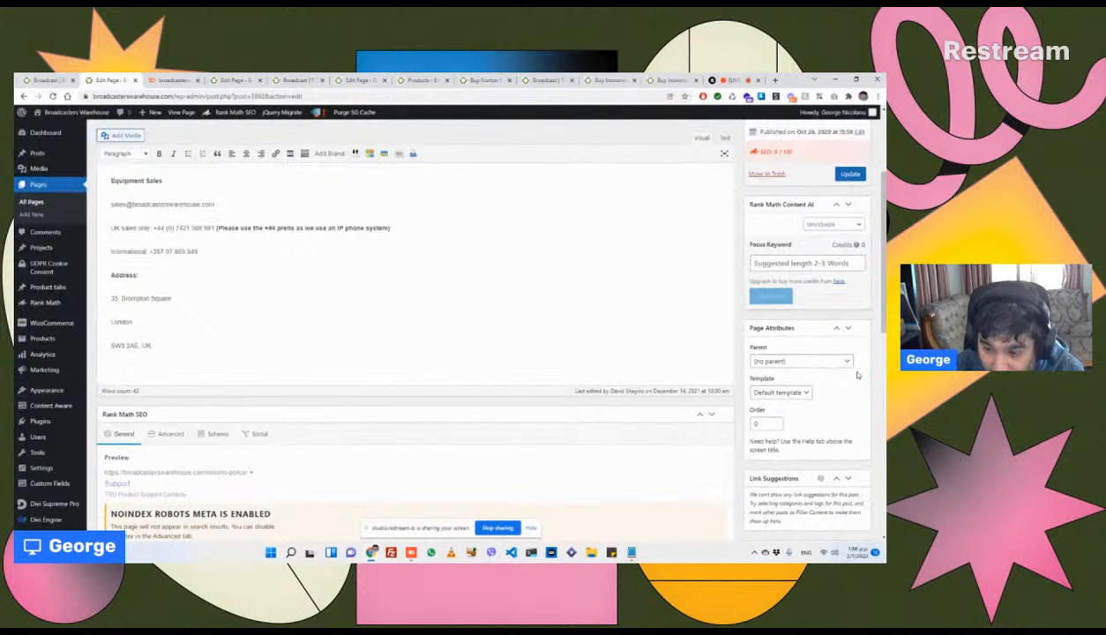
Step: Set the Support page's advanced Rank Math robots meta to Index and update the page
scroll(853, 374, up, 1)
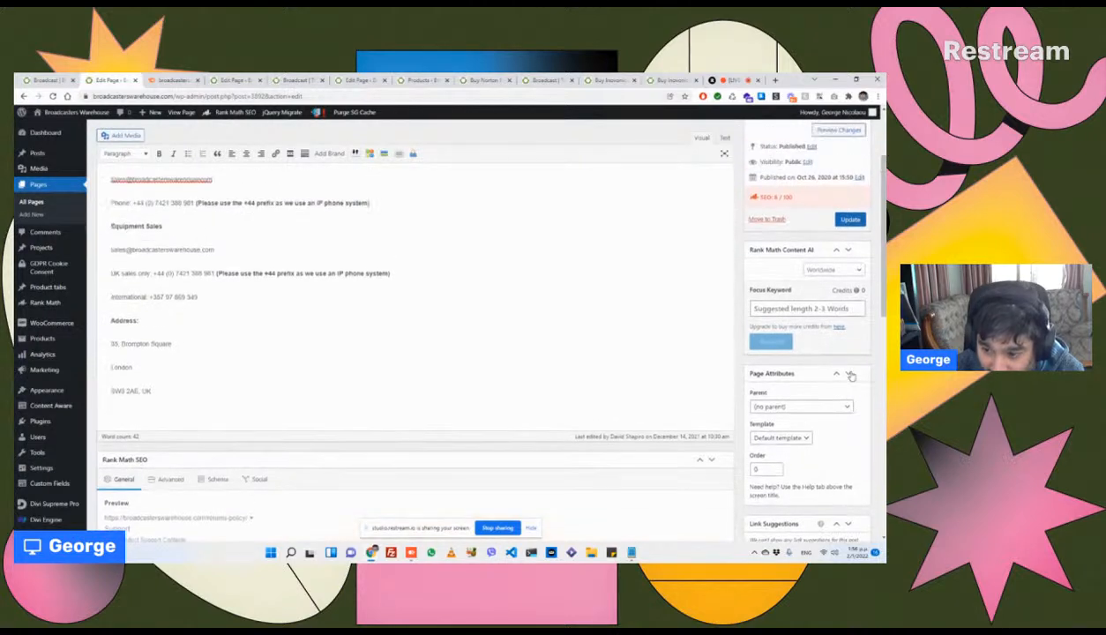
scroll(848, 379, down, 4)
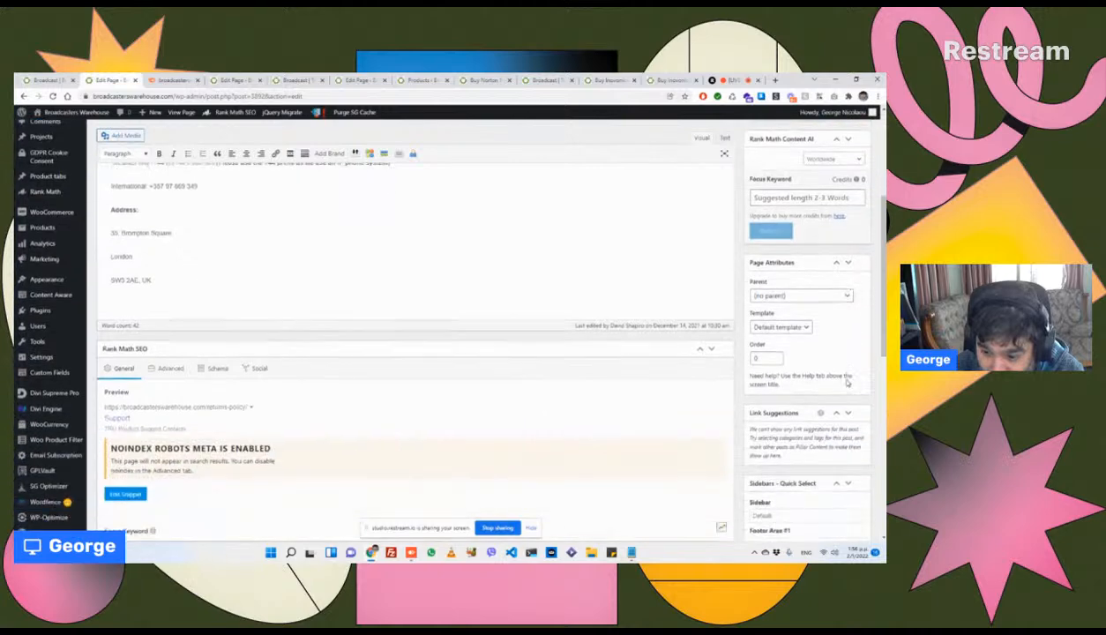
scroll(844, 382, down, 4)
scroll(837, 384, up, 4)
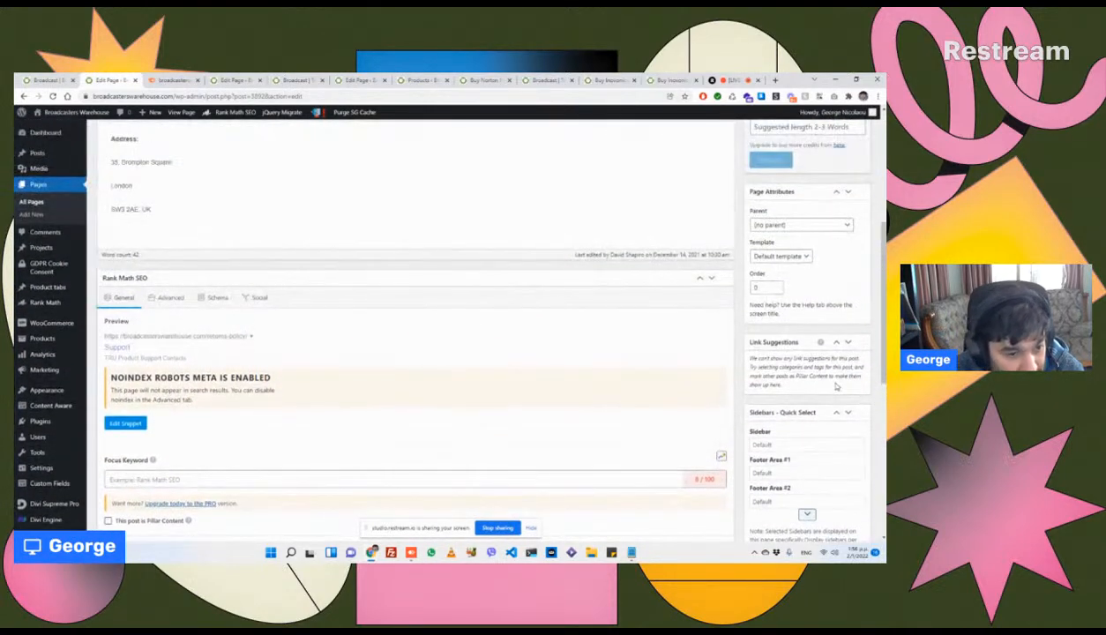
scroll(835, 386, up, 3)
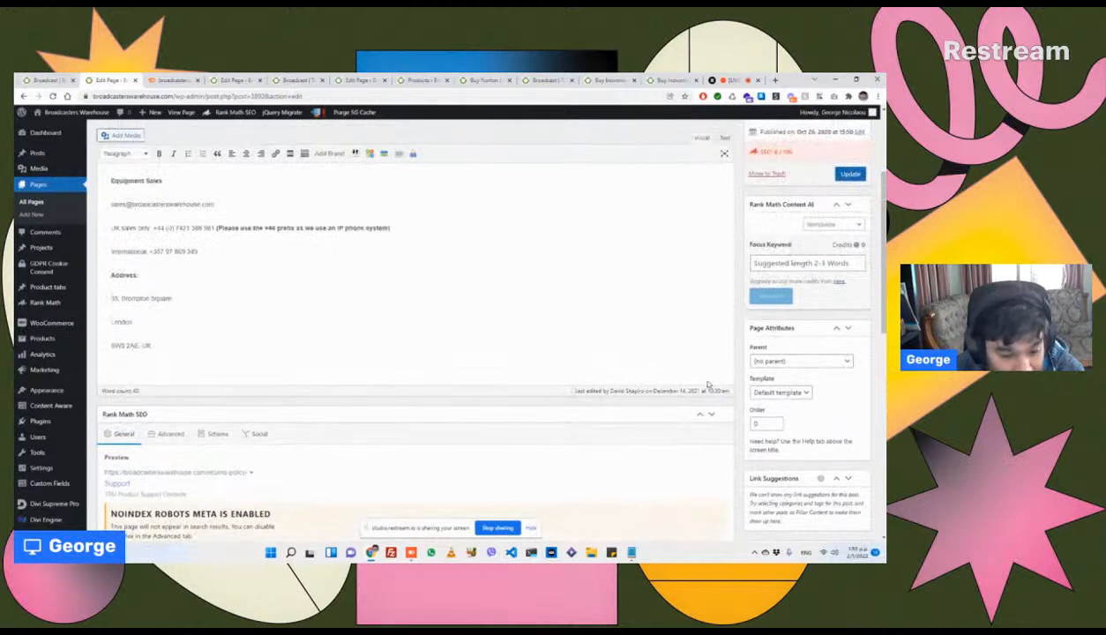
click(164, 434)
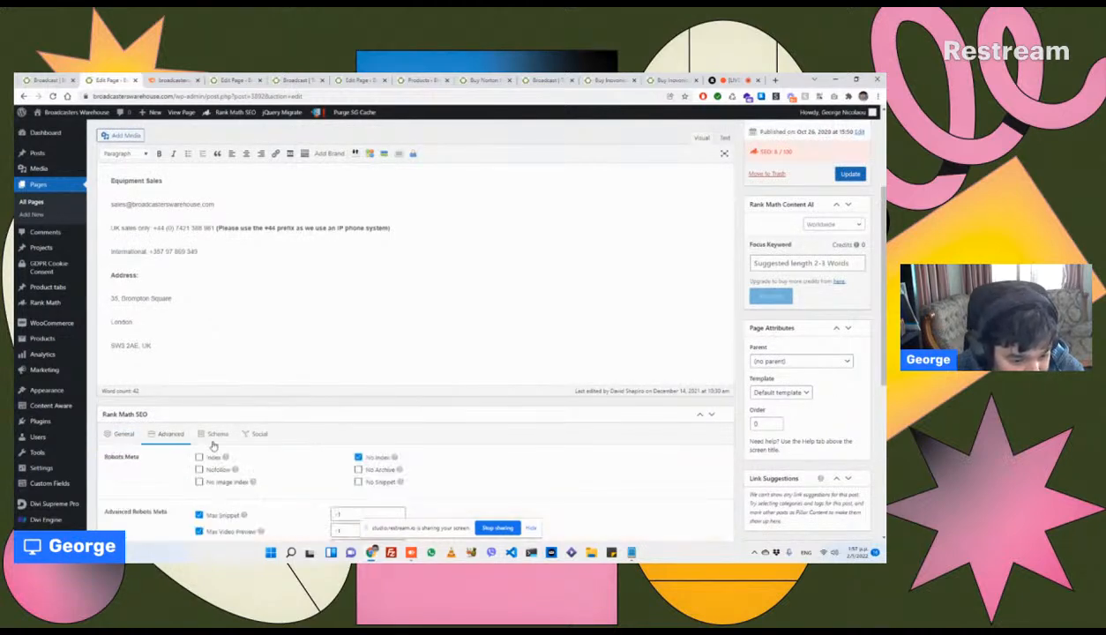
click(208, 458)
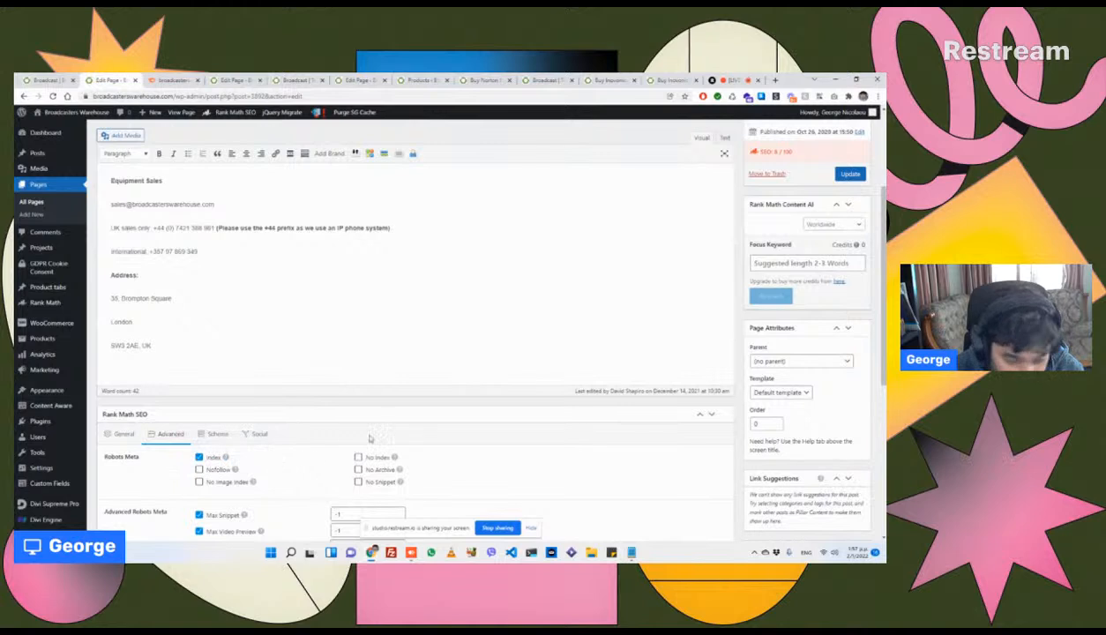
click(848, 173)
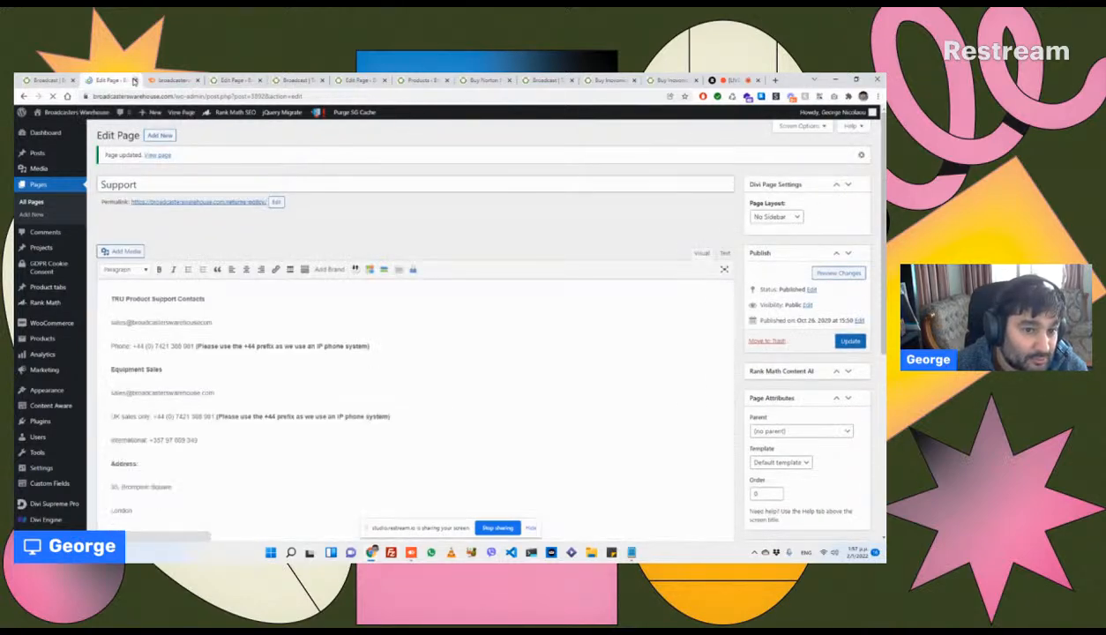
Step: Close the Support and Contact Us editor tabs and return to the Broadcasters Warehouse storefront page
click(134, 80)
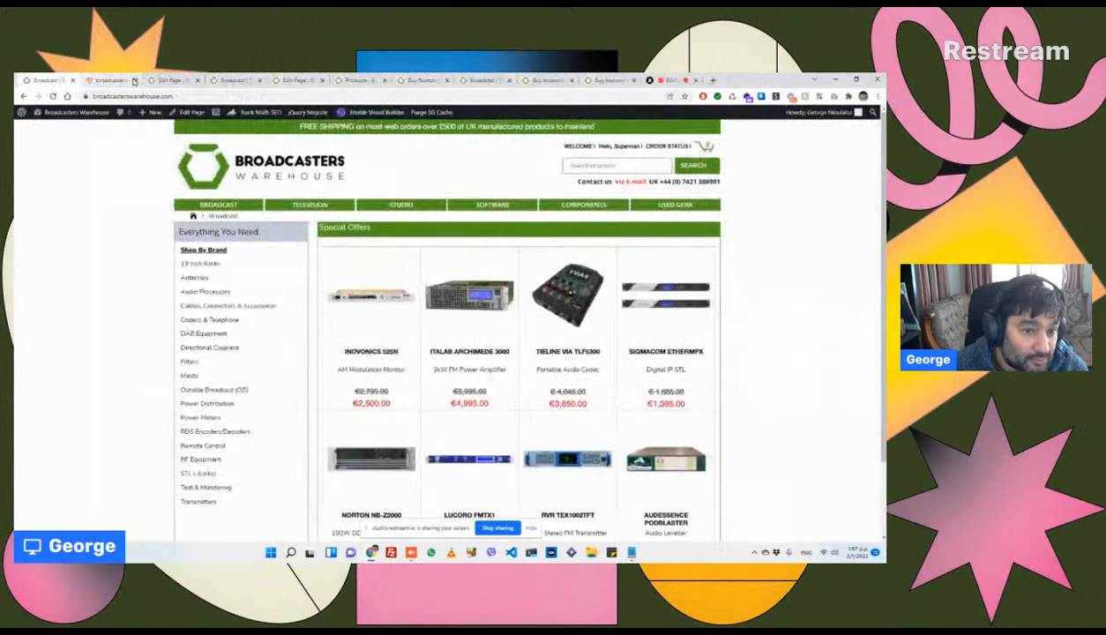
click(165, 80)
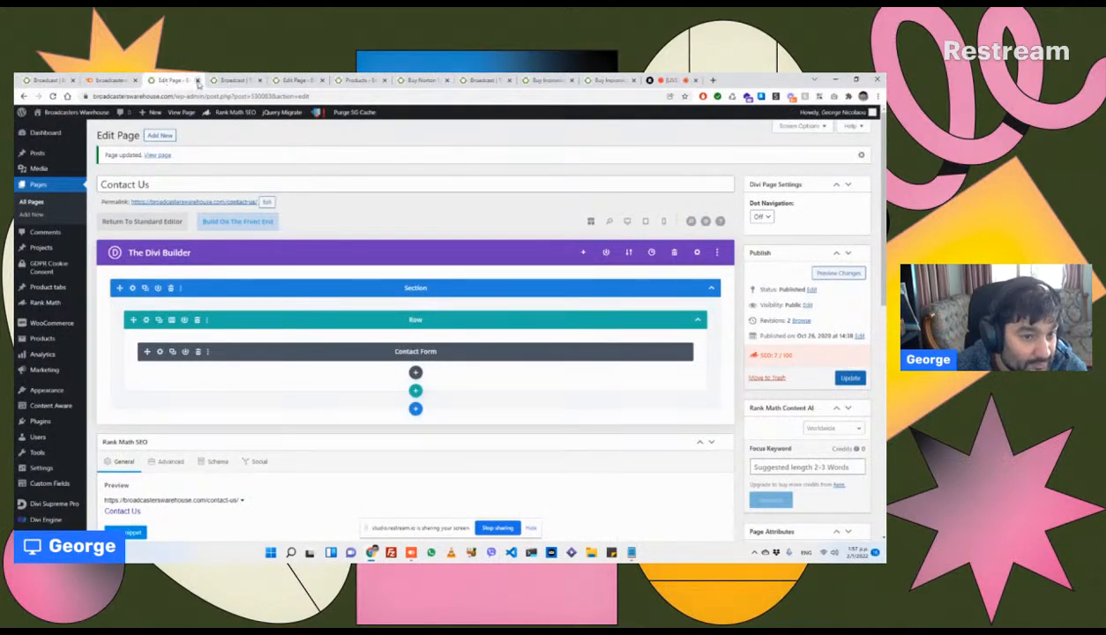
click(196, 81)
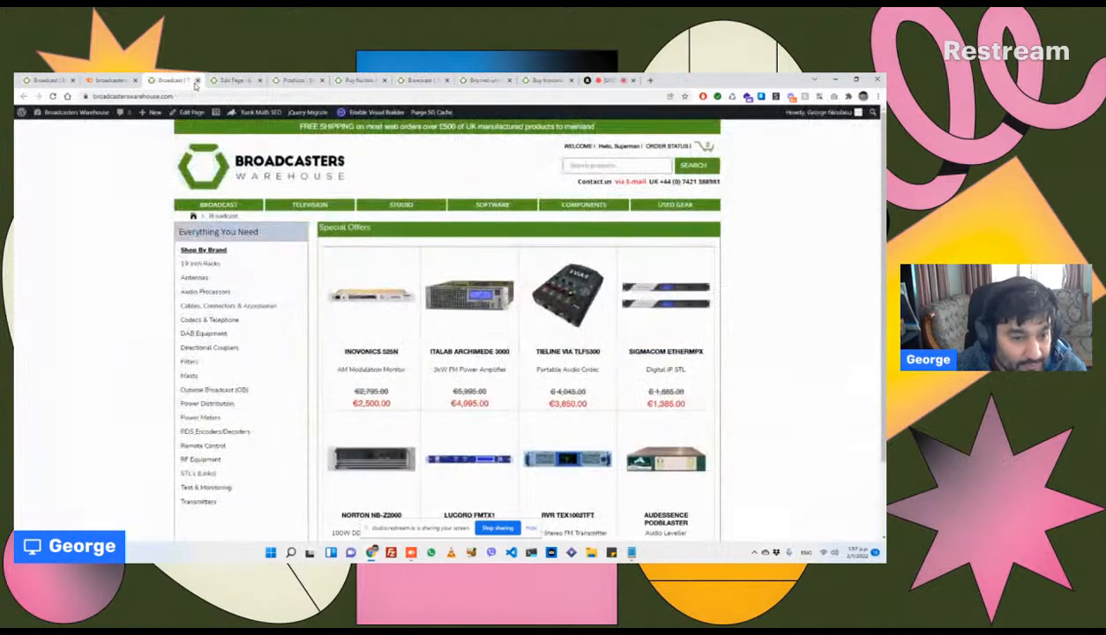
scroll(452, 216, down, 2)
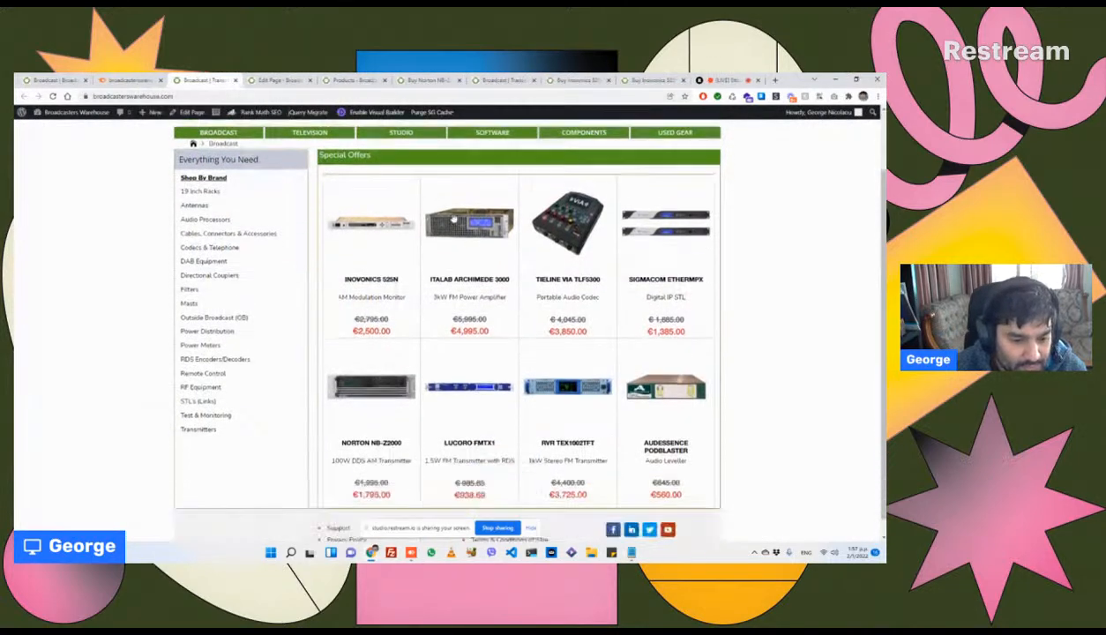
scroll(451, 218, up, 2)
scroll(452, 218, up, 1)
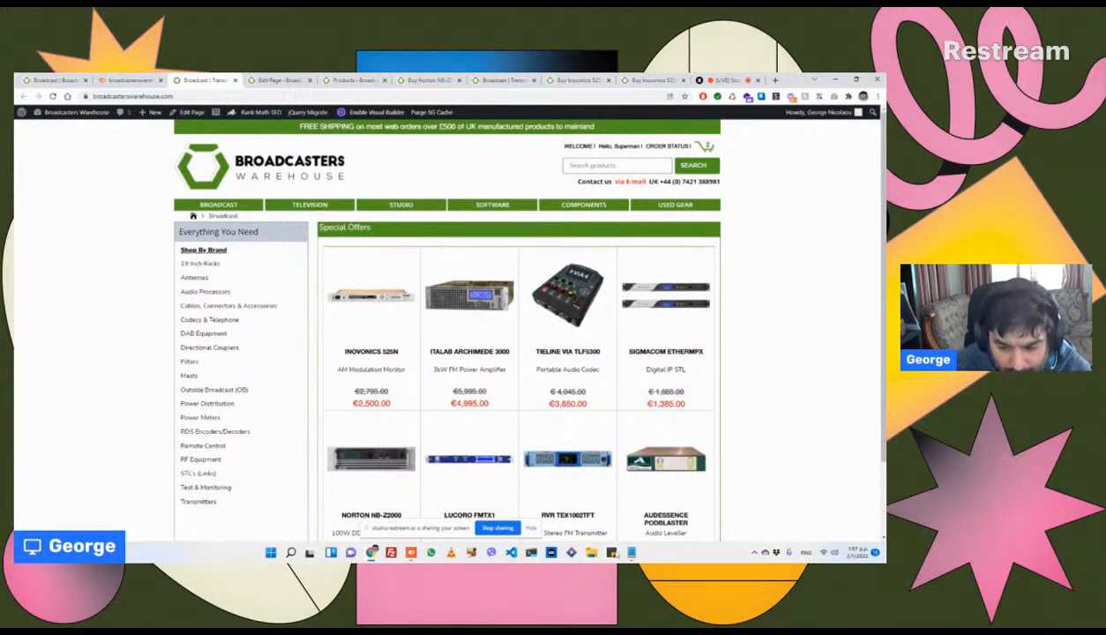
Step: Switch to the Notepad issue list and delete the lines "5 external images are broken" and "5 pages don't have meta descriptions"
click(631, 552)
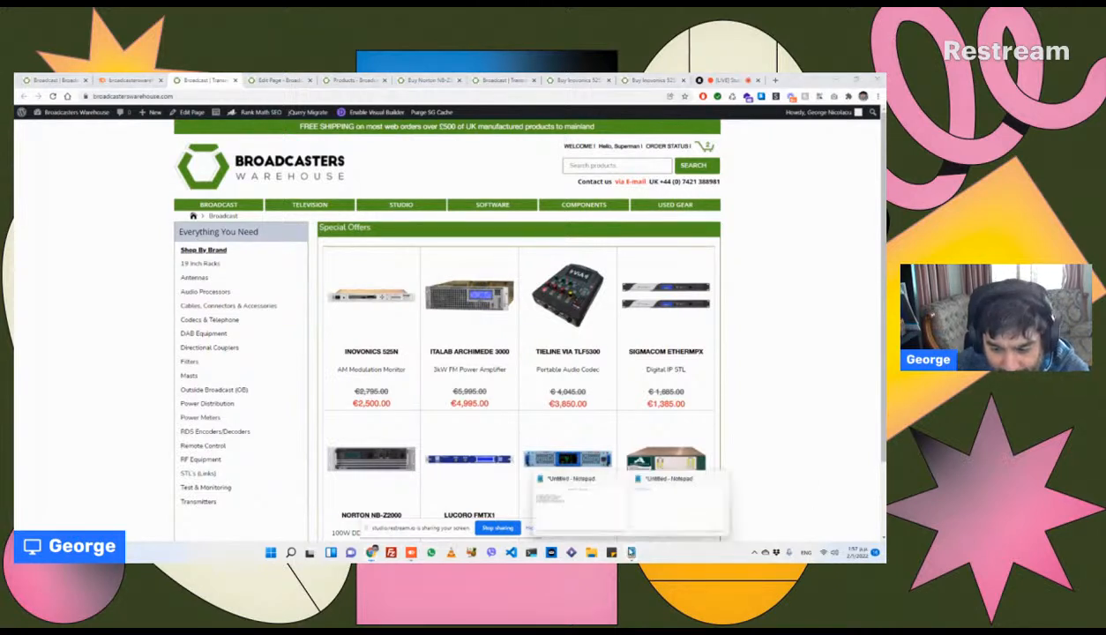
click(589, 507)
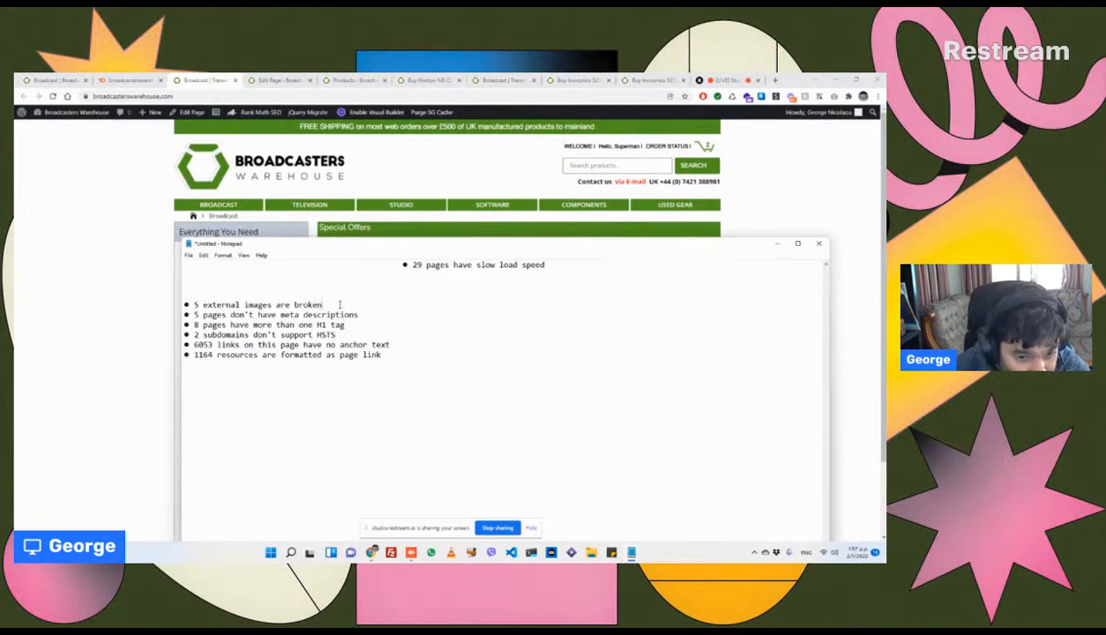
key(shift+Home)
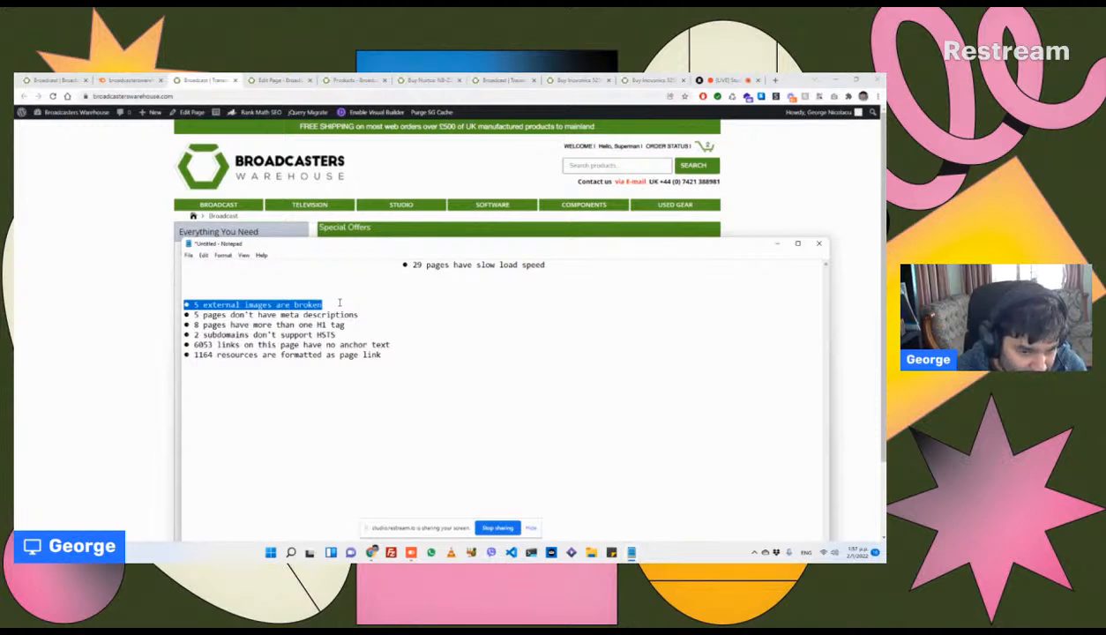
click(338, 302)
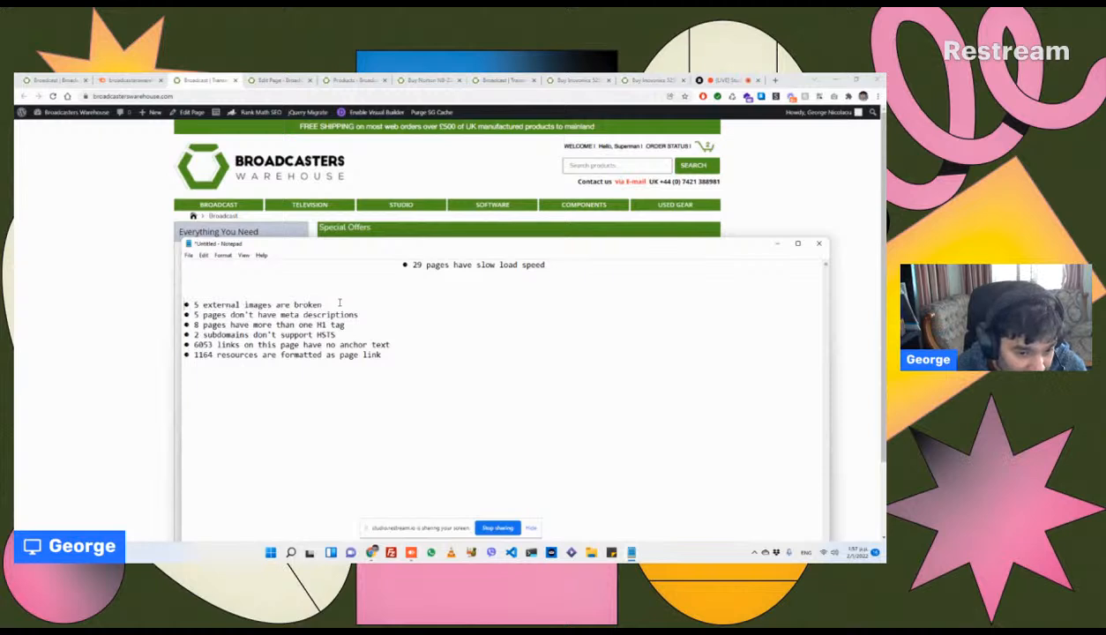
key(Home)
key(shift+Down)
key(shift+End)
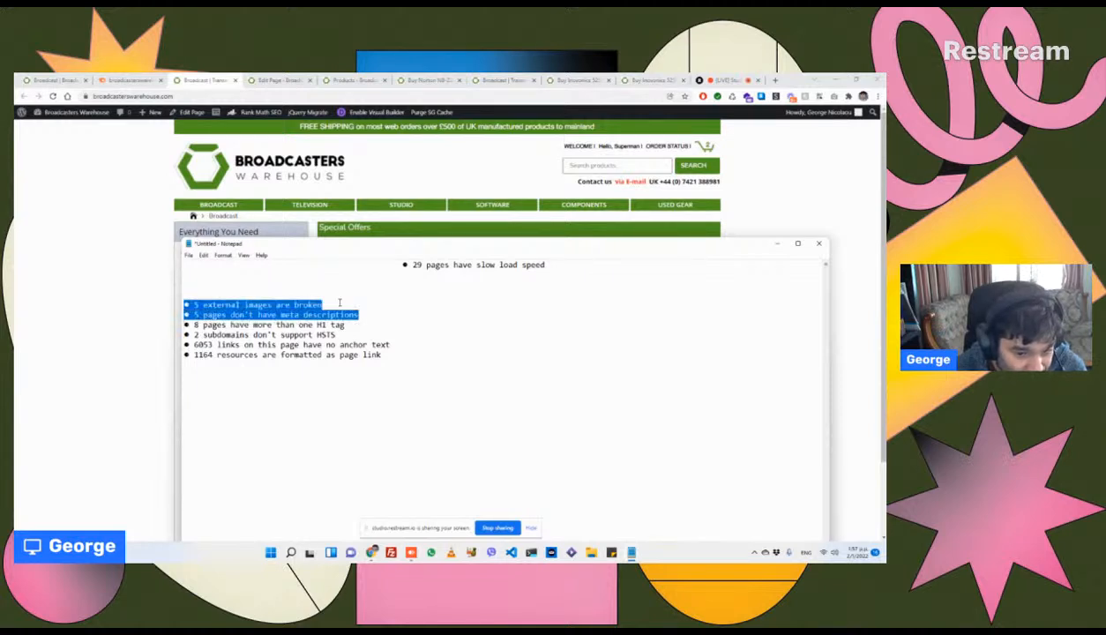
key(Delete)
key(Delete)
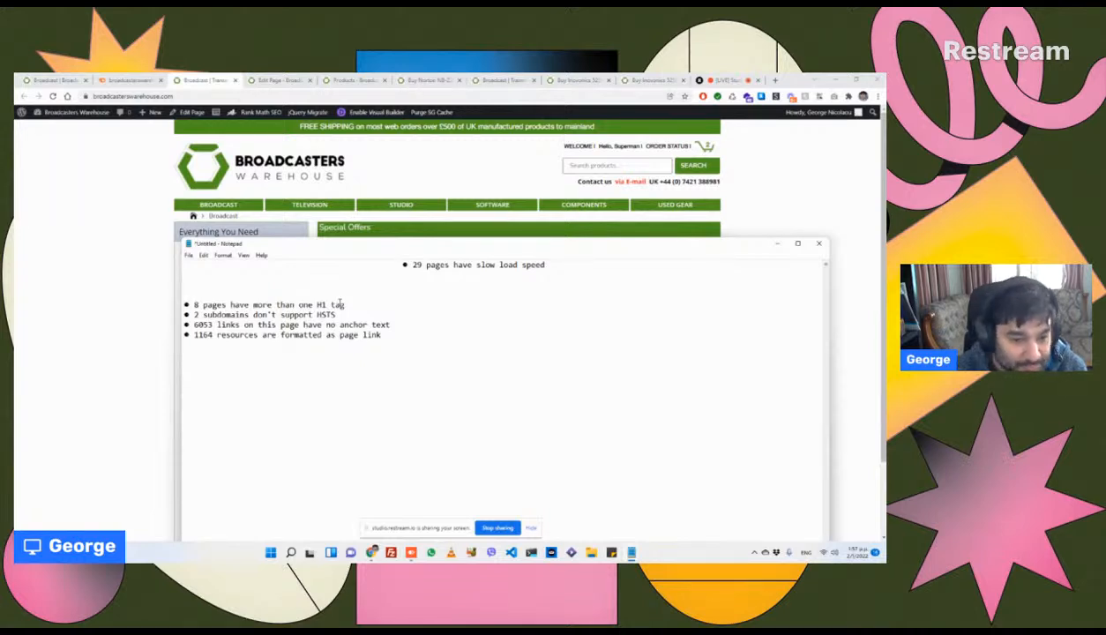
Step: Switch back to the storefront in Chrome, open the Broadcast page and inspect the HTML of the Special Offers heading
click(17, 225)
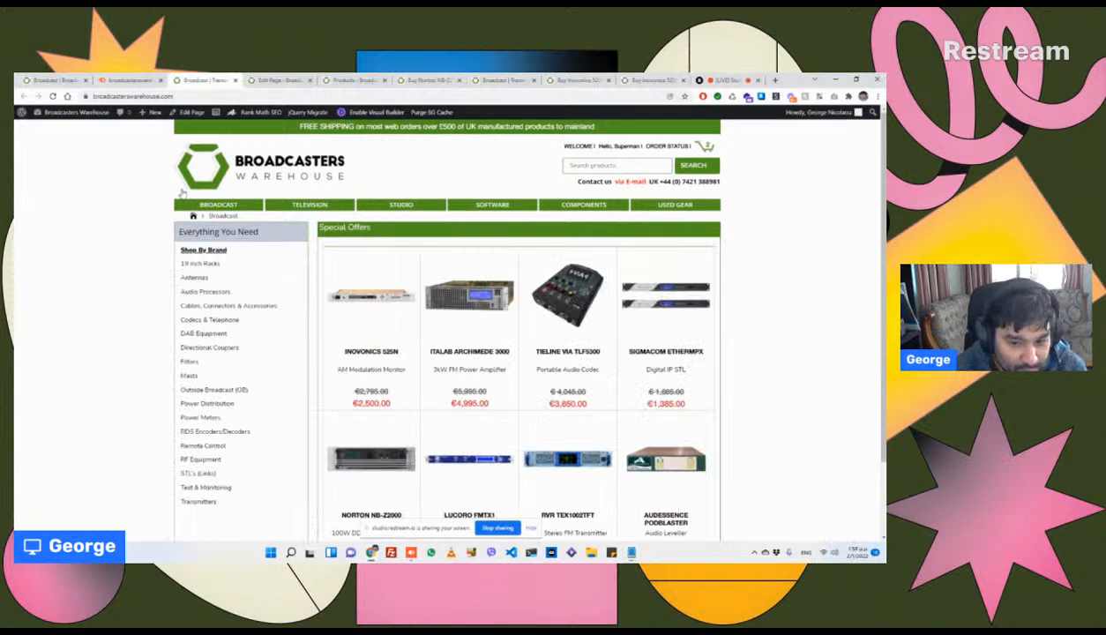
click(235, 204)
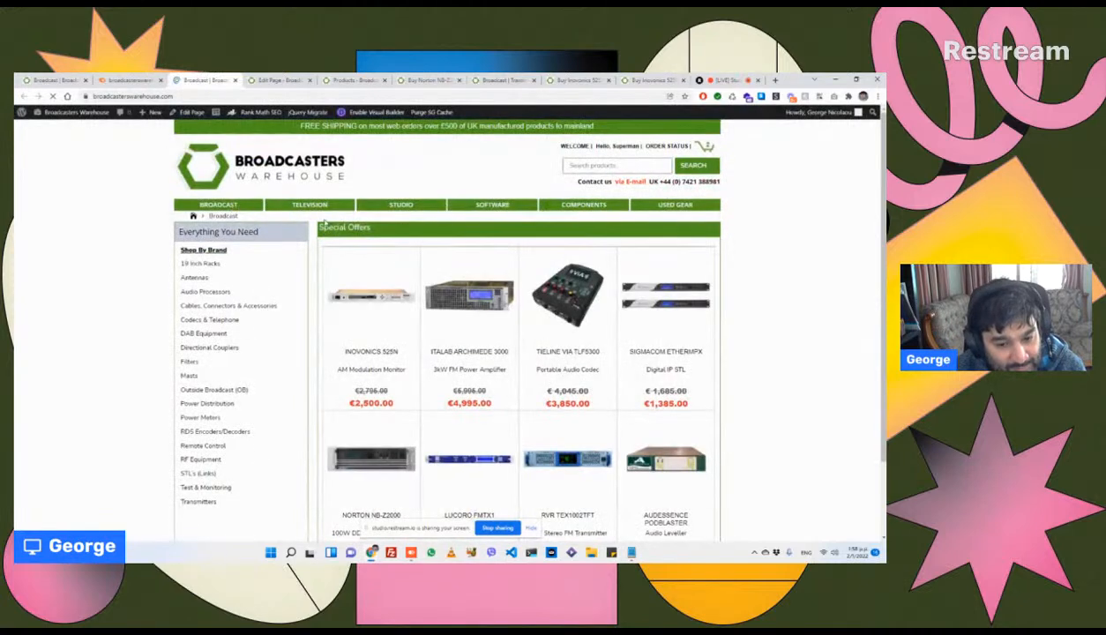
scroll(353, 234, down, 2)
scroll(407, 254, up, 2)
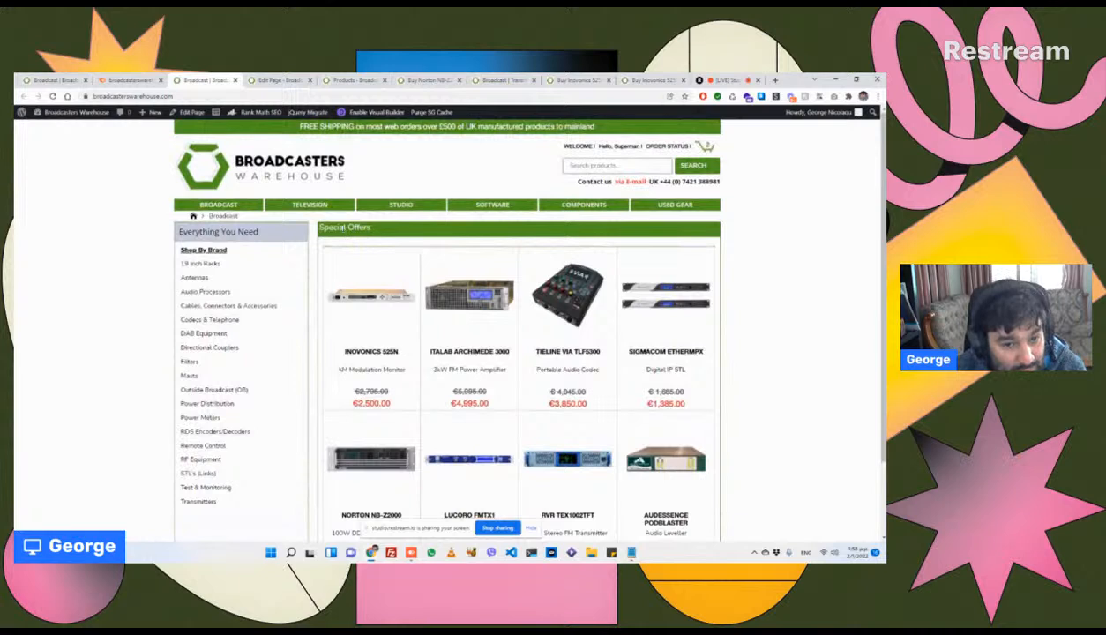
triple_click(322, 227)
right_click(322, 226)
click(349, 349)
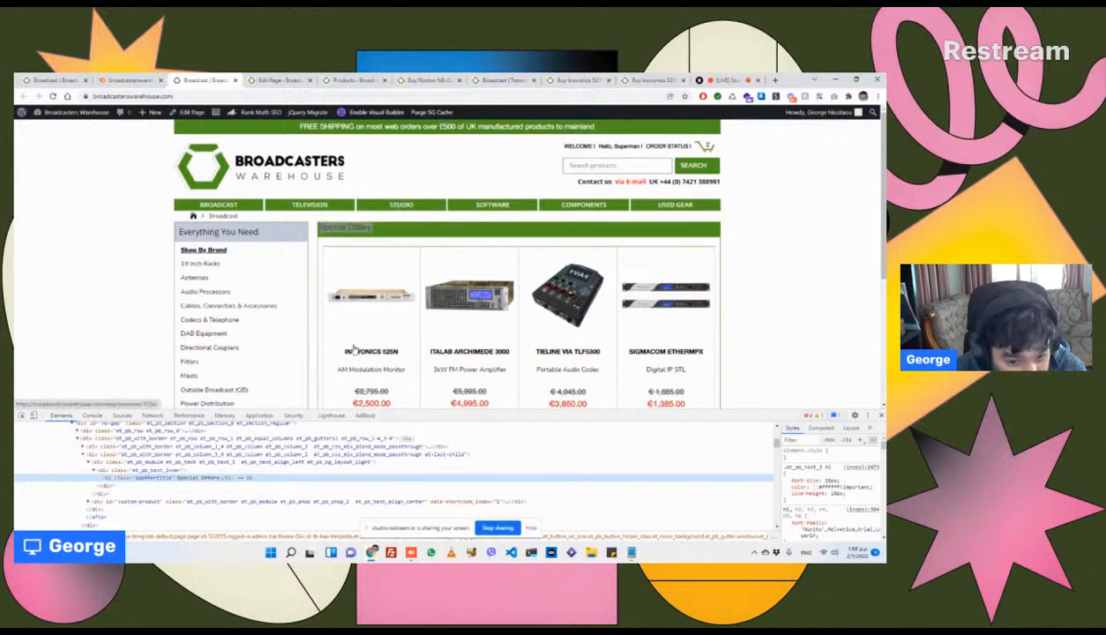
Step: Inspect the HTML tag of the Inovonics 525N product title in the Special Offers grid
right_click(351, 352)
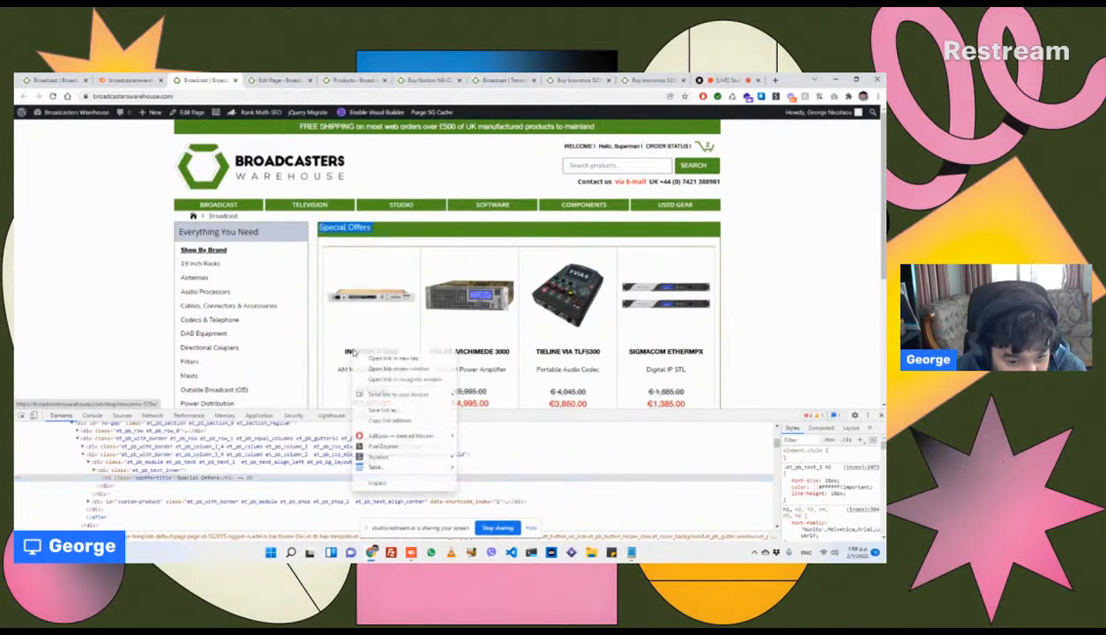
click(373, 482)
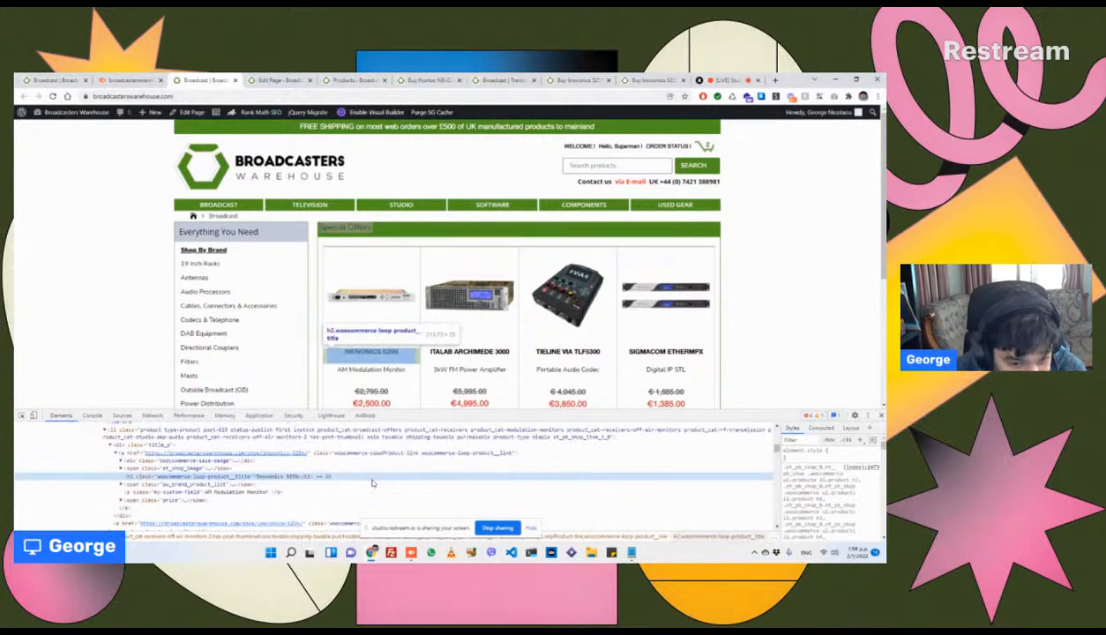
scroll(432, 335, down, 3)
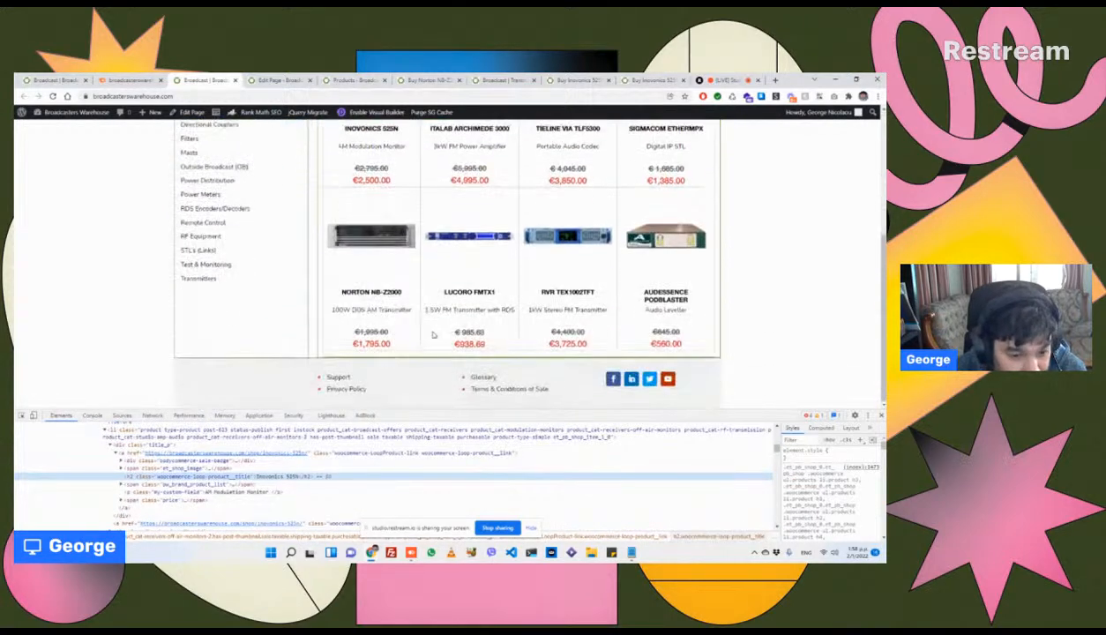
scroll(433, 335, up, 3)
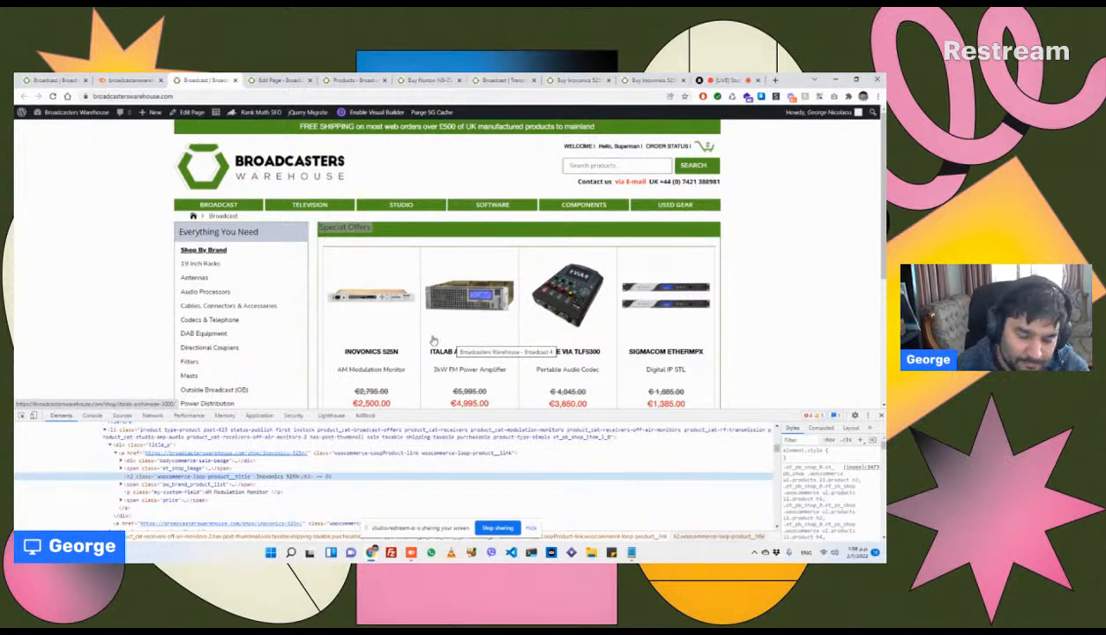
Step: Inspect the HTML tag of the Broadcast breadcrumb text and check the rest of the page for headings
right_click(225, 220)
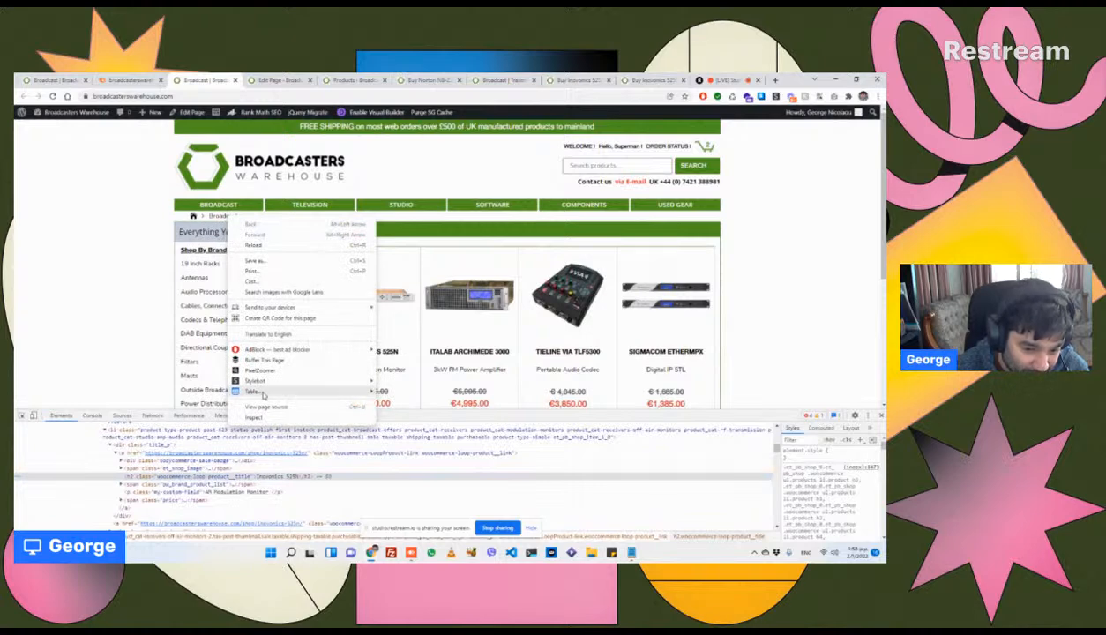
click(255, 417)
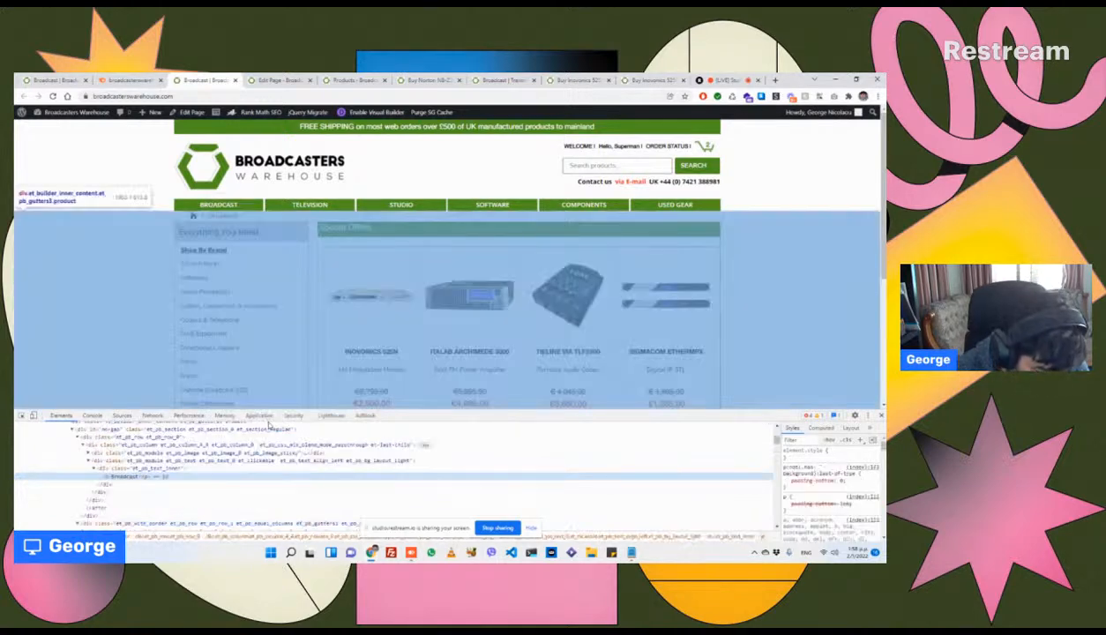
scroll(297, 175, down, 2)
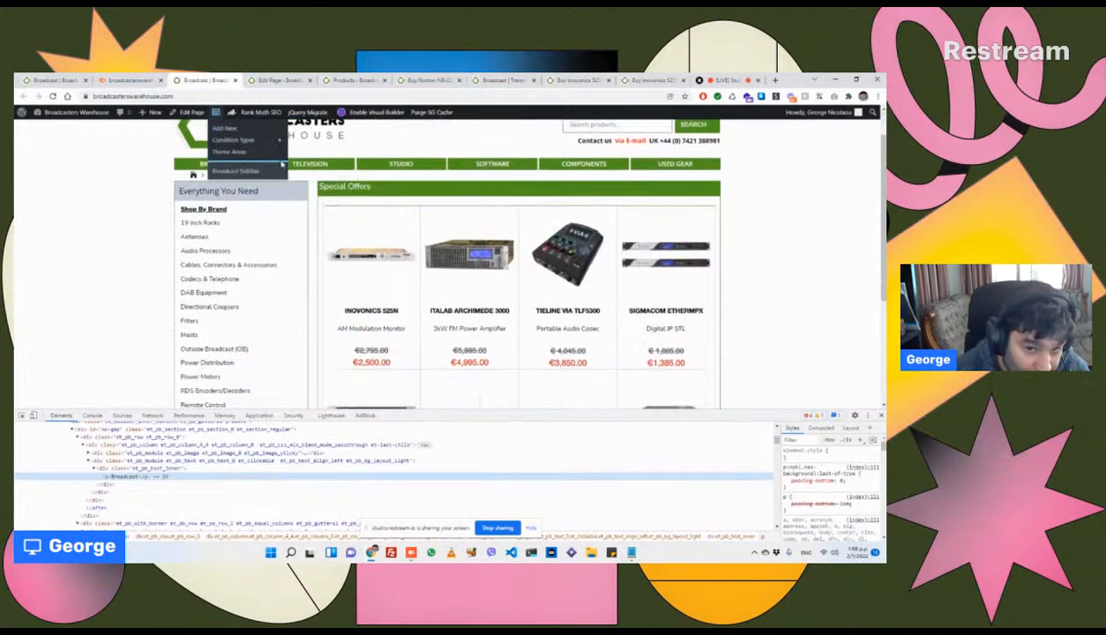
scroll(297, 174, down, 1)
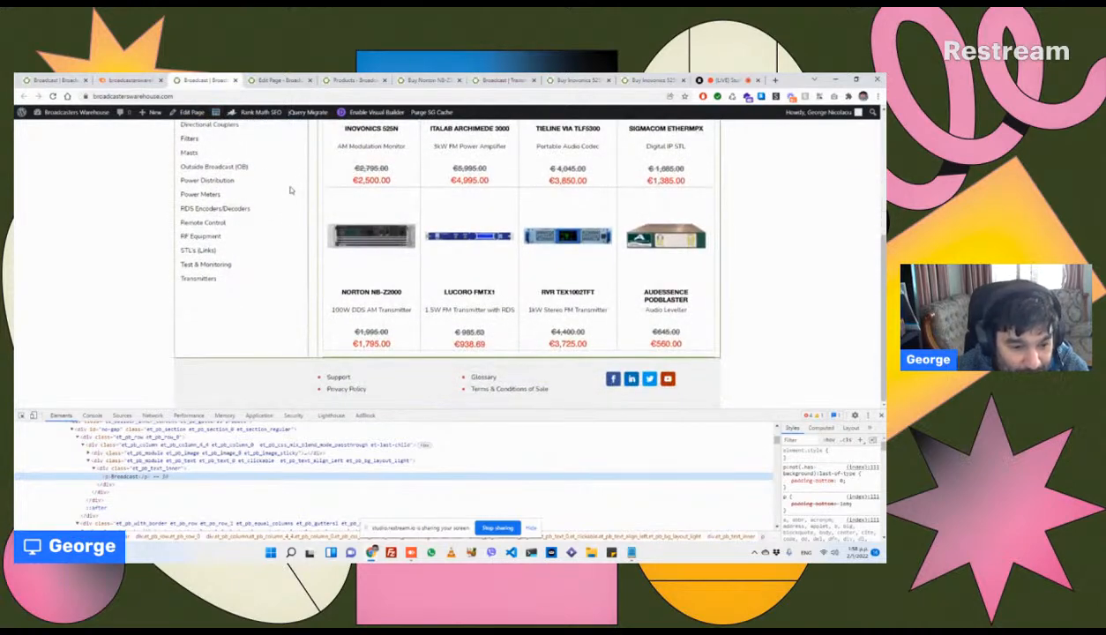
scroll(228, 253, up, 4)
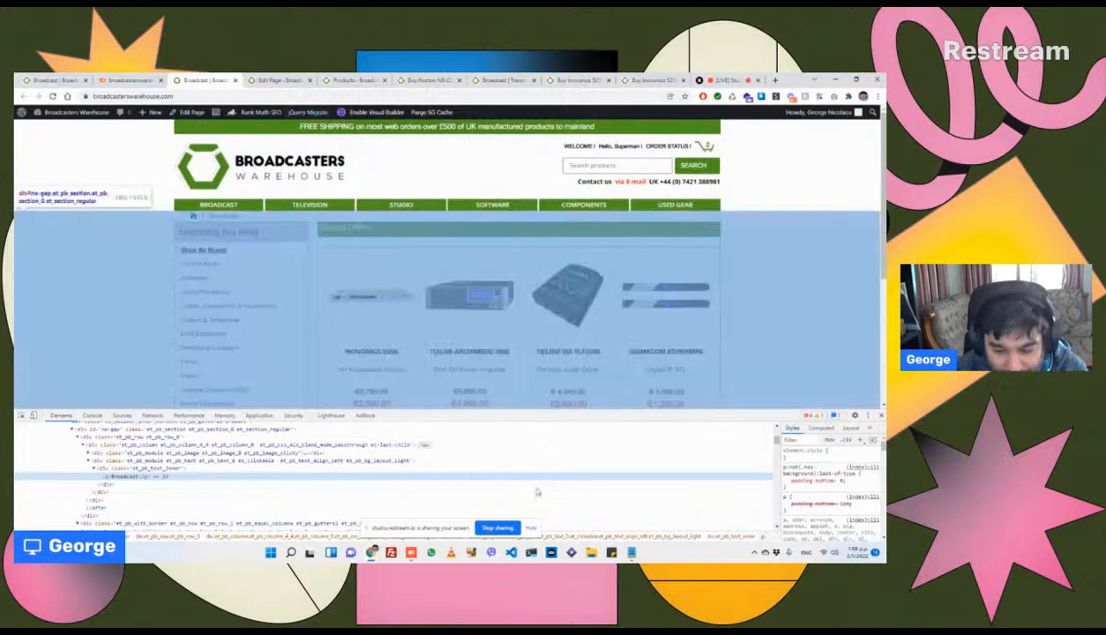
Step: Try removing the blank lines above the H1 tag issue in Notepad, and undo that together with the earlier deletion of two issues
mouse_move(631, 553)
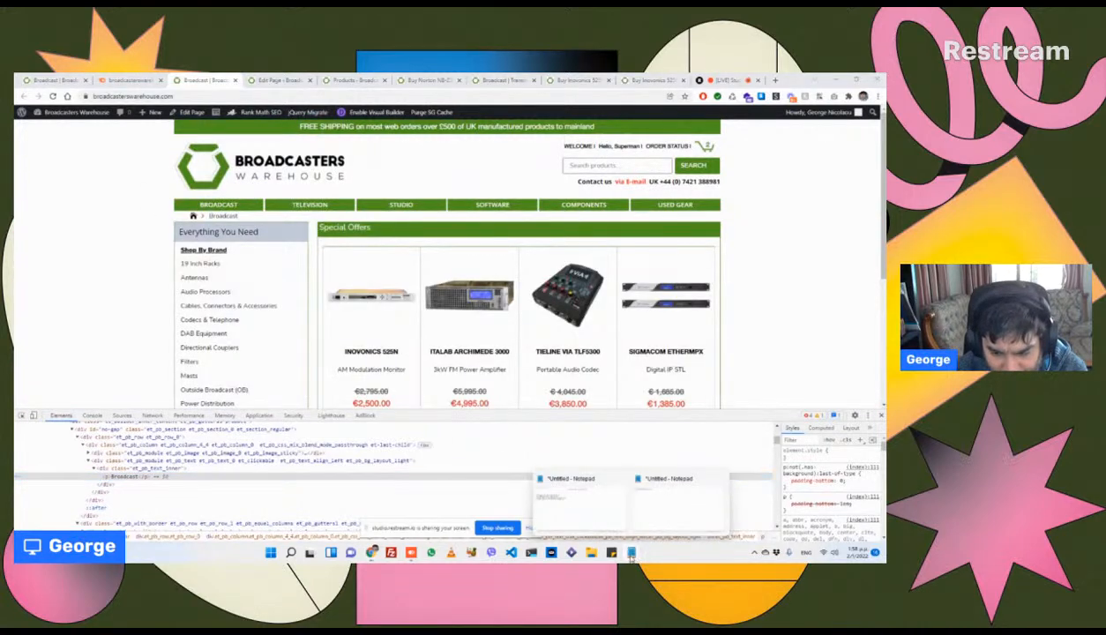
click(573, 523)
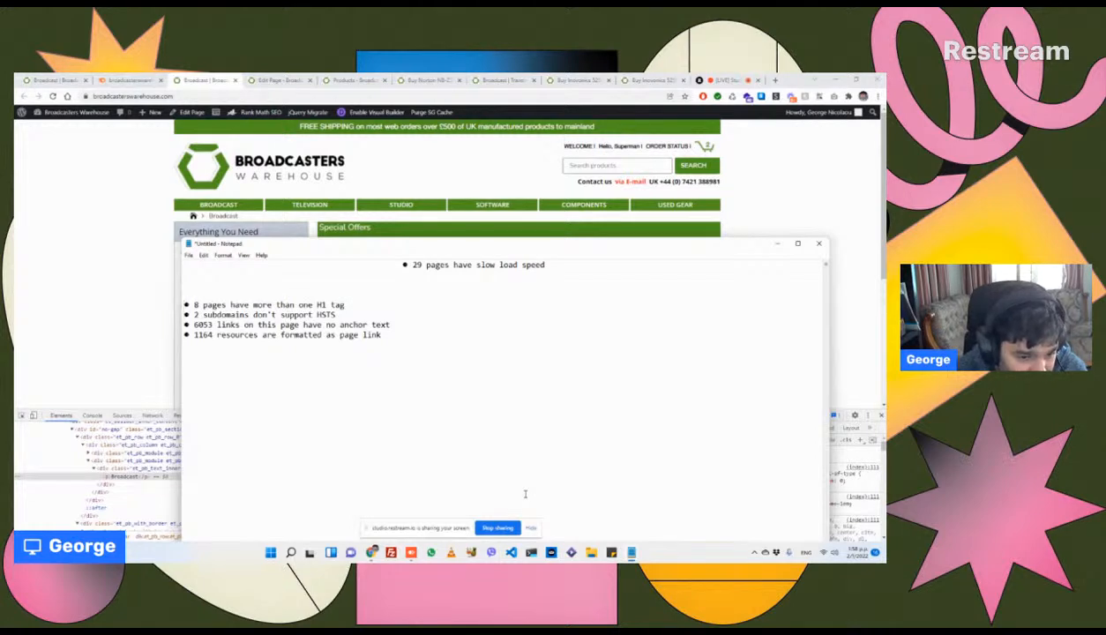
key(BackSpace)
key(BackSpace)
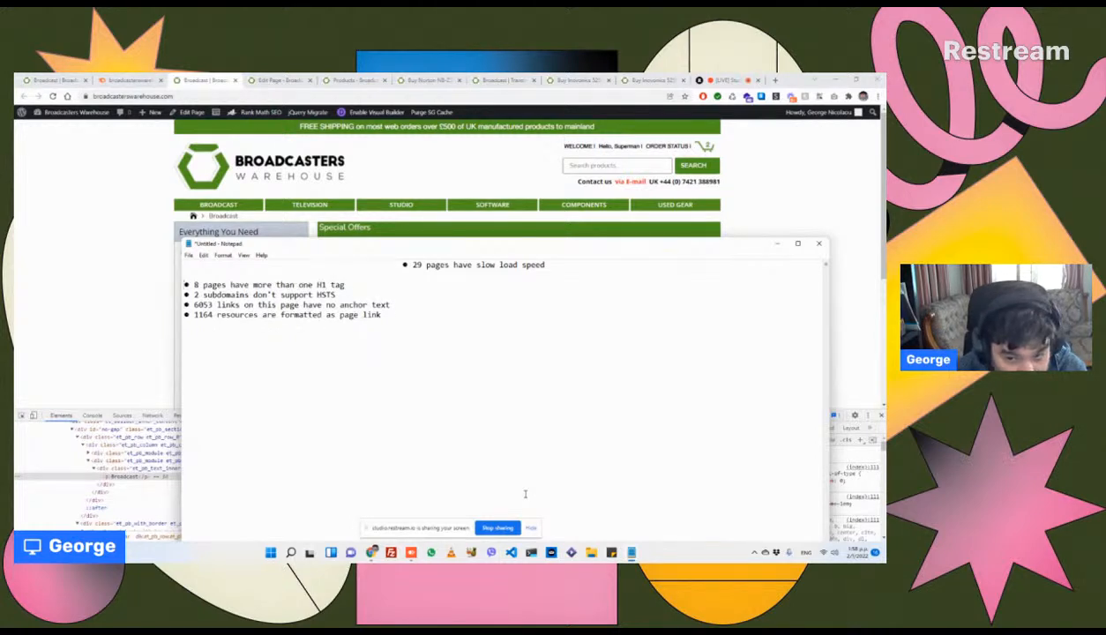
key(BackSpace)
key(BackSpace)
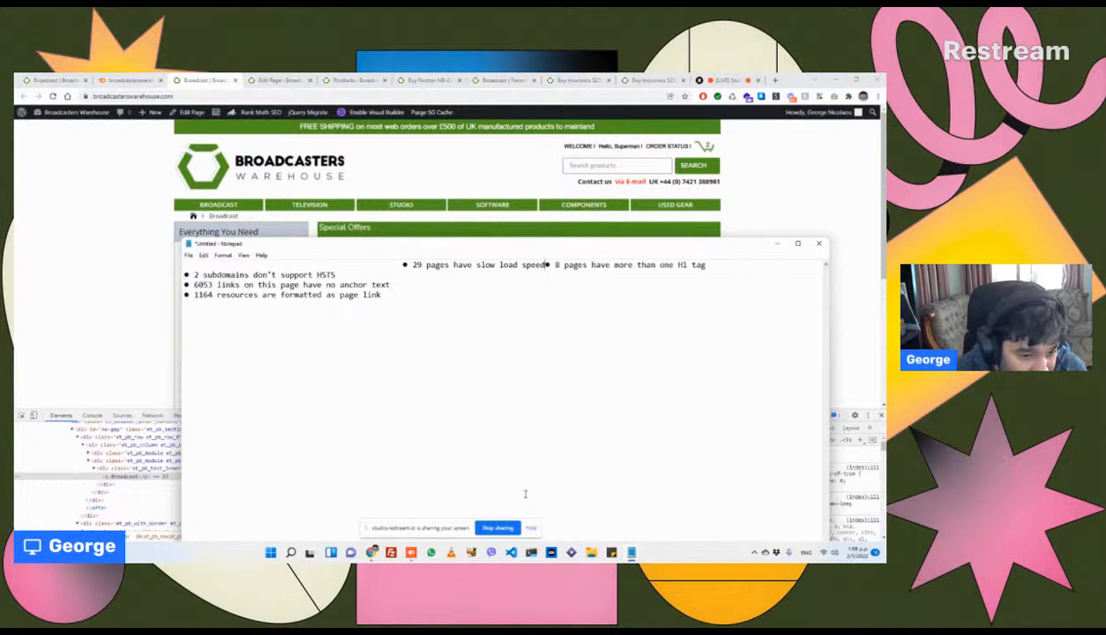
key(ctrl+z)
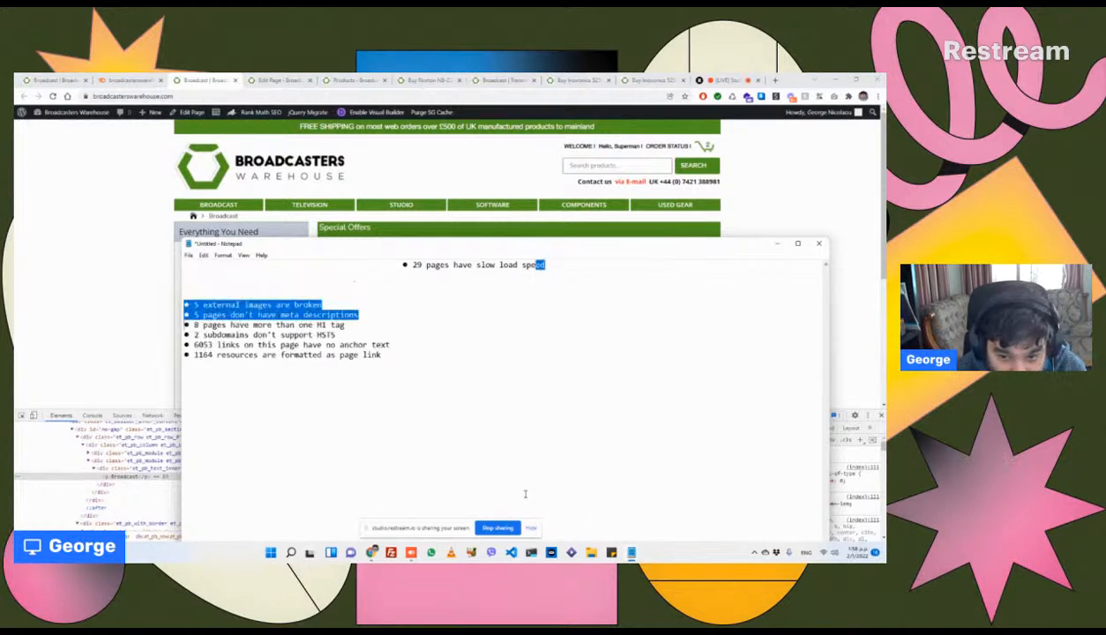
Step: Remove the indentation before "29 pages have slow load speed" and the blank lines below it
click(525, 493)
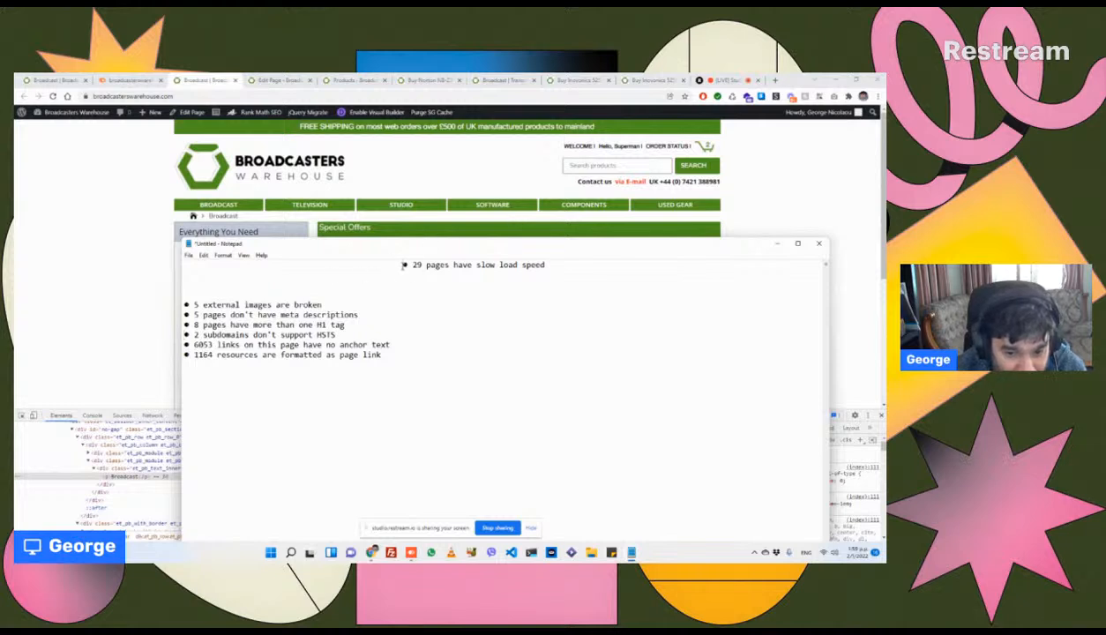
key(shift+Home)
key(BackSpace)
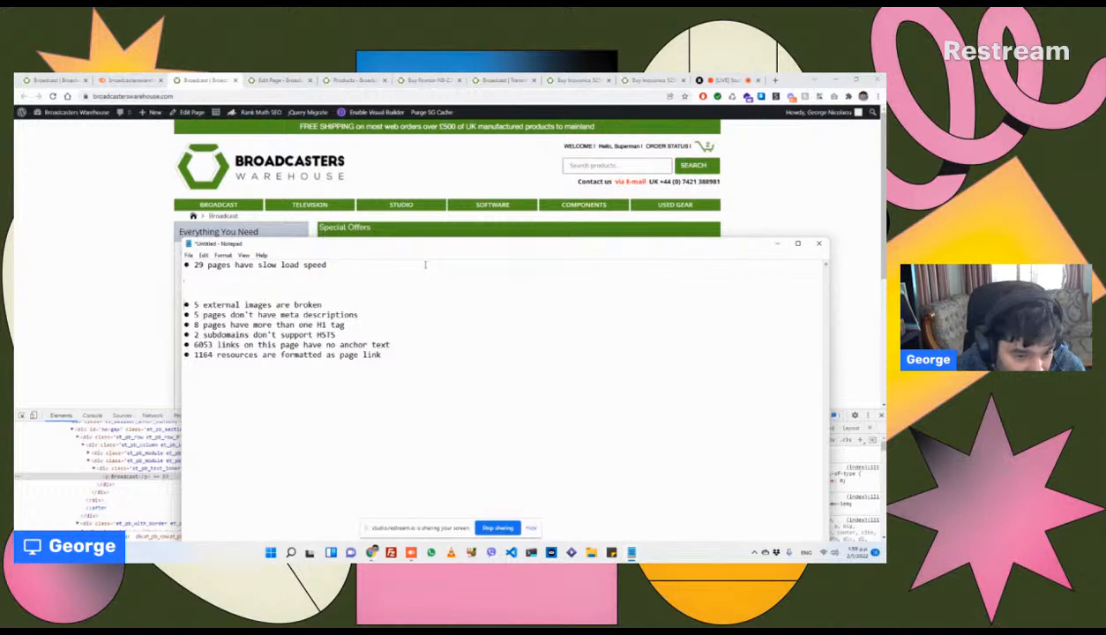
key(BackSpace)
key(BackSpace)
key(BackSpace)
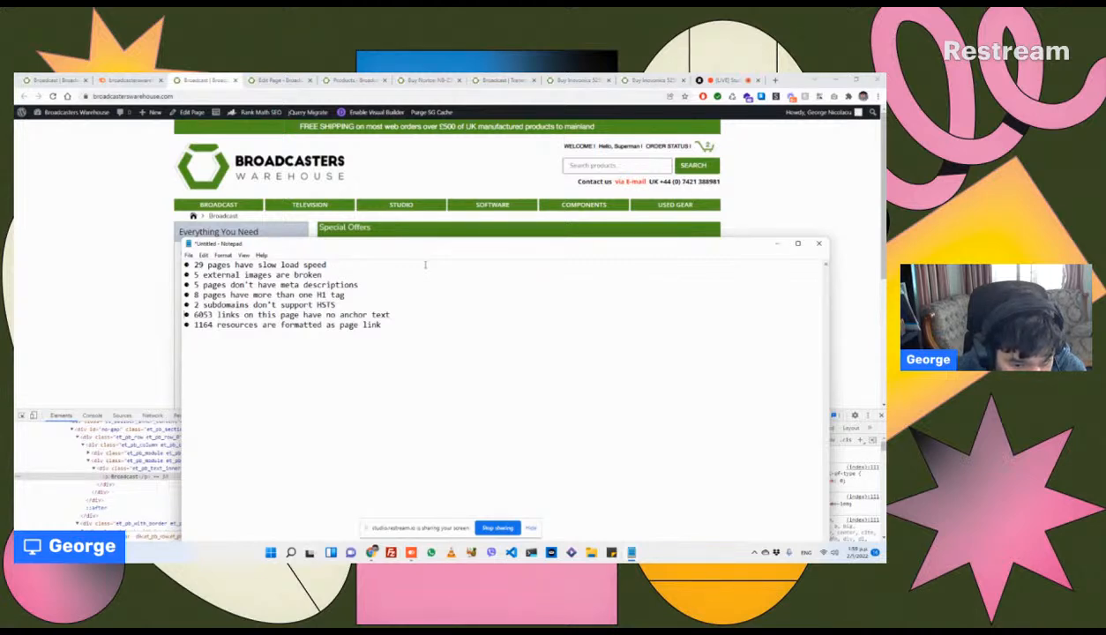
Step: Delete the lines "6053 links on this page have no anchor text" and "1164 resources are formatted as page link" from the issue list
key(shift+Right)
key(shift+Right)
key(shift+Right)
key(shift+Right)
key(shift+Right)
key(shift+Right)
key(shift+Right)
key(shift+Right)
key(shift+Right)
key(shift+Right)
key(shift+Right)
key(shift+Right)
key(shift+Right)
key(shift+Right)
key(shift+Right)
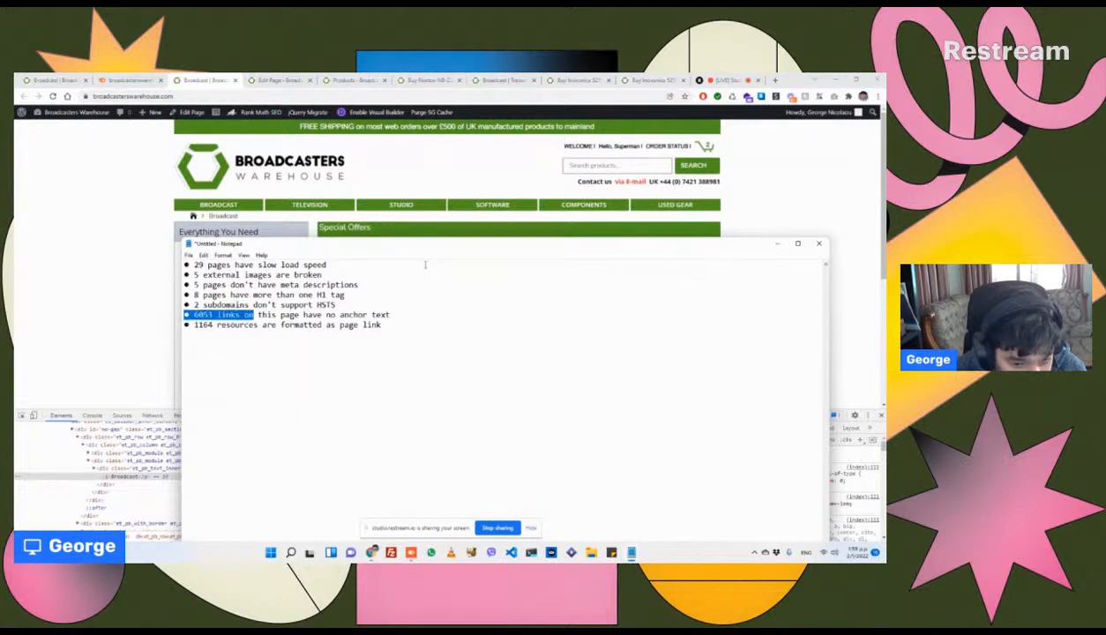
key(shift+End)
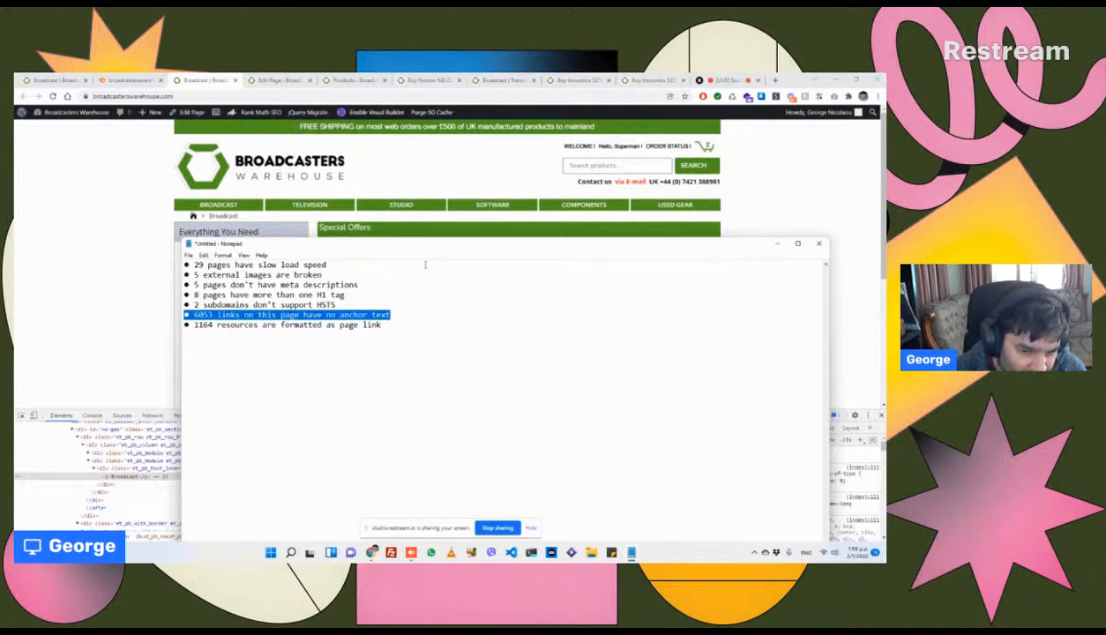
key(BackSpace)
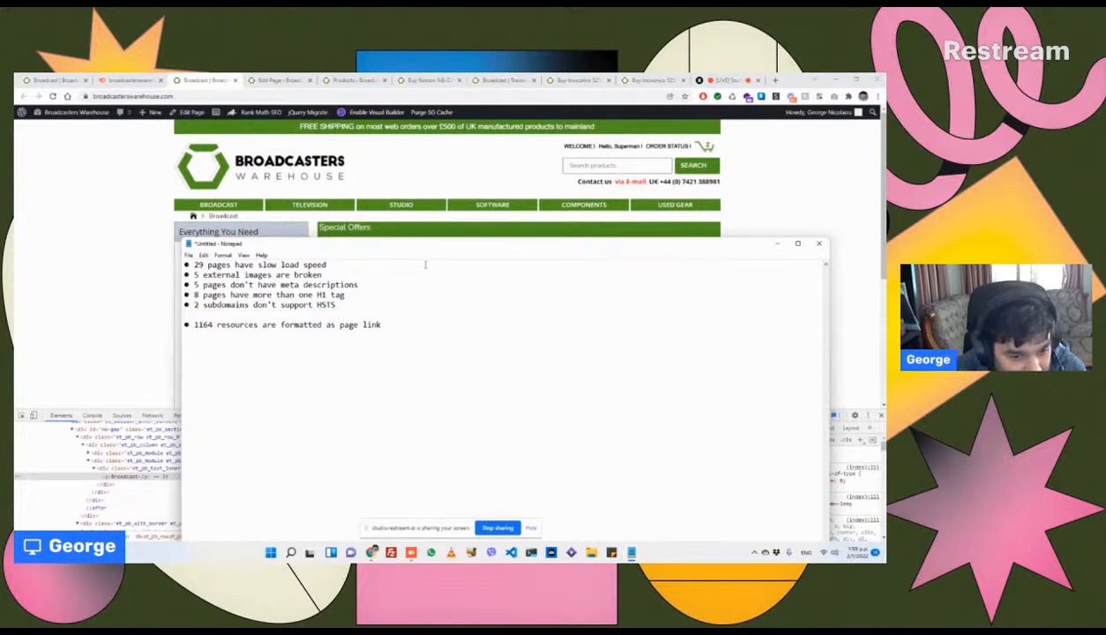
key(shift+End)
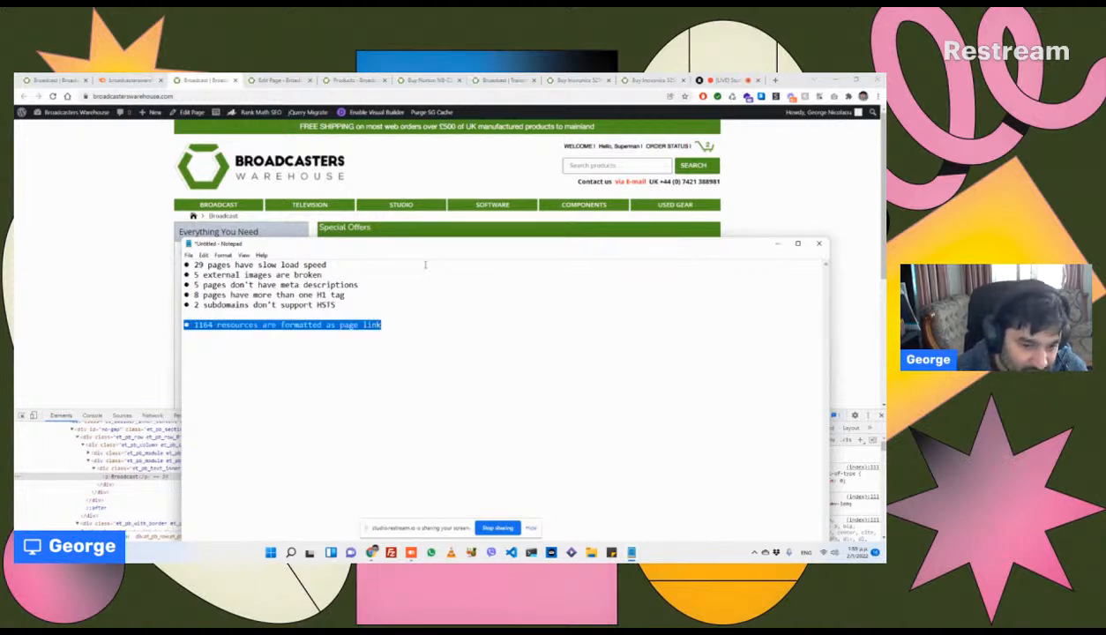
key(BackSpace)
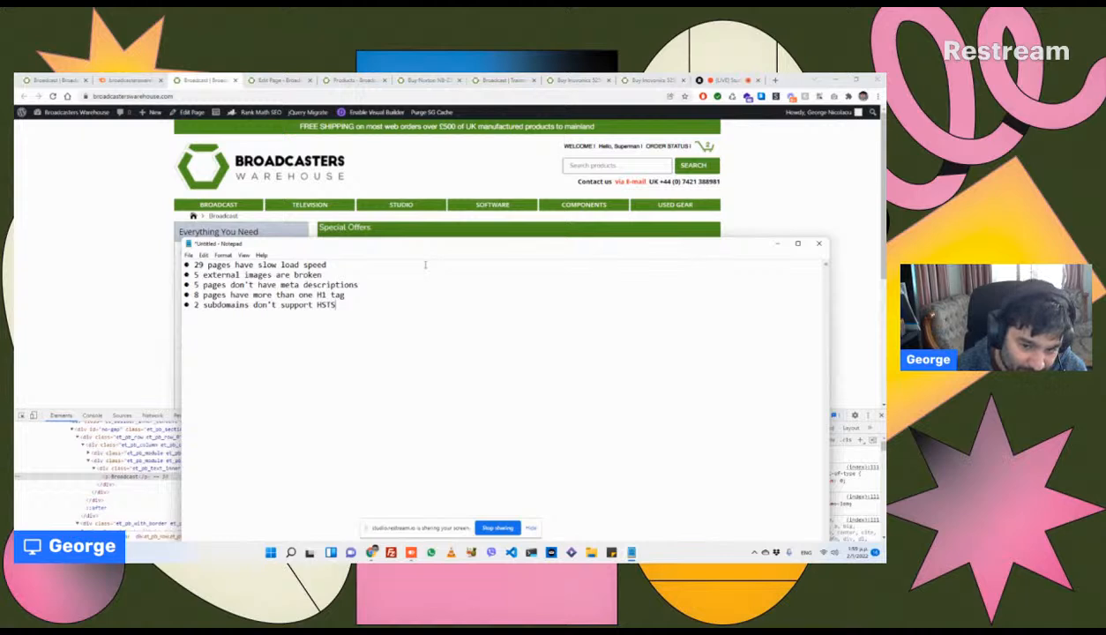